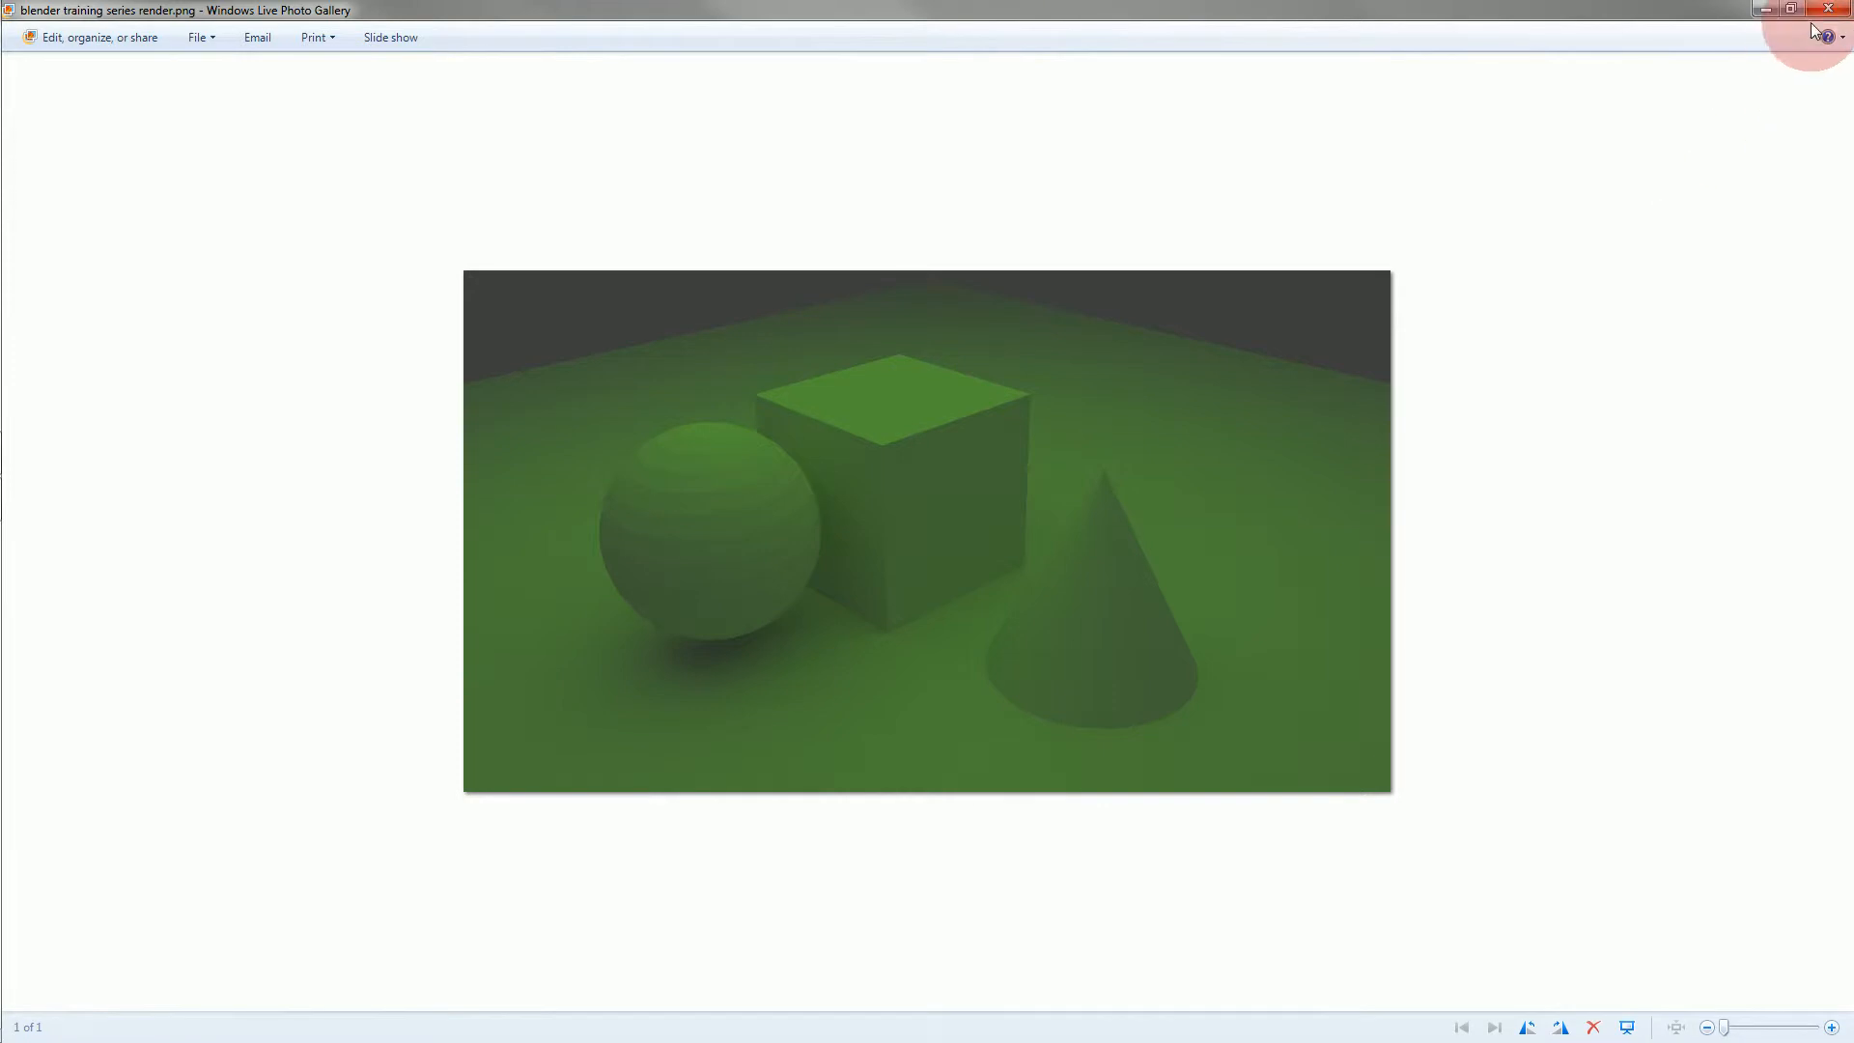
# - Close the render picture, start Blender and dismiss its splash screen
pyautogui.click(1827, 10)
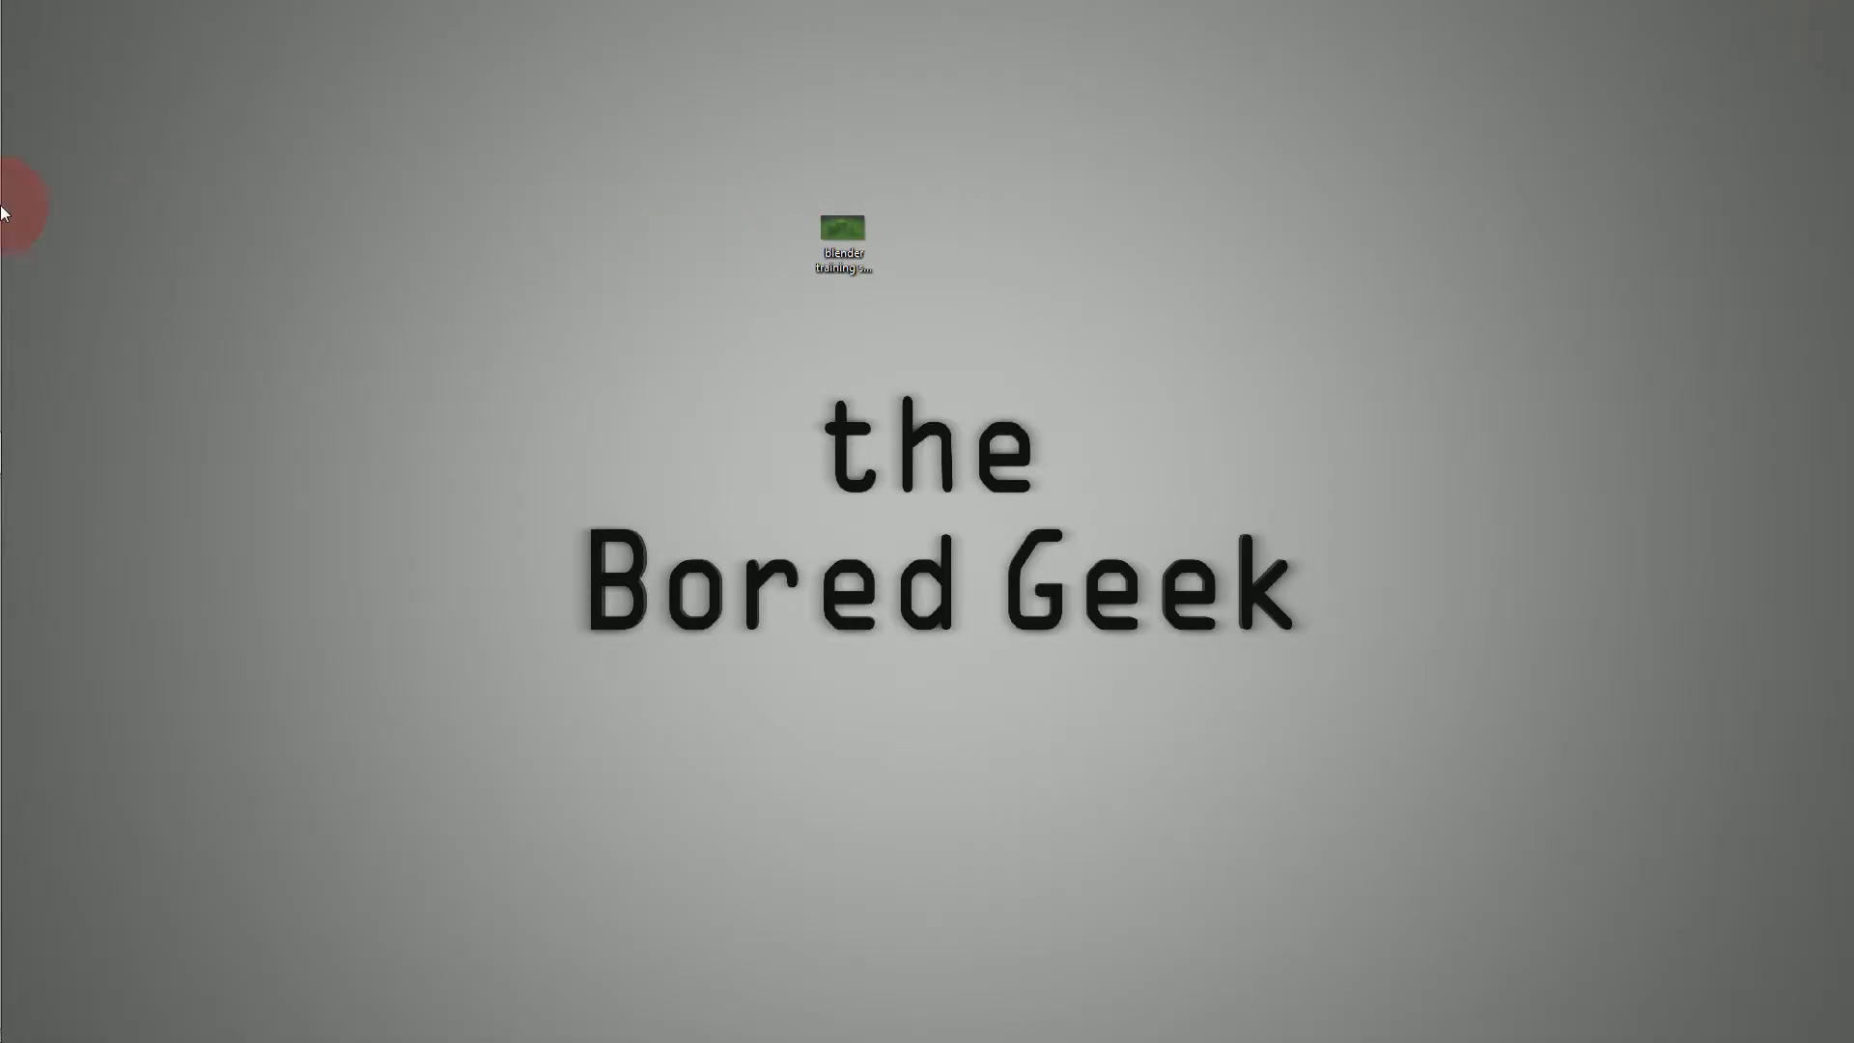
pyautogui.click(32, 229)
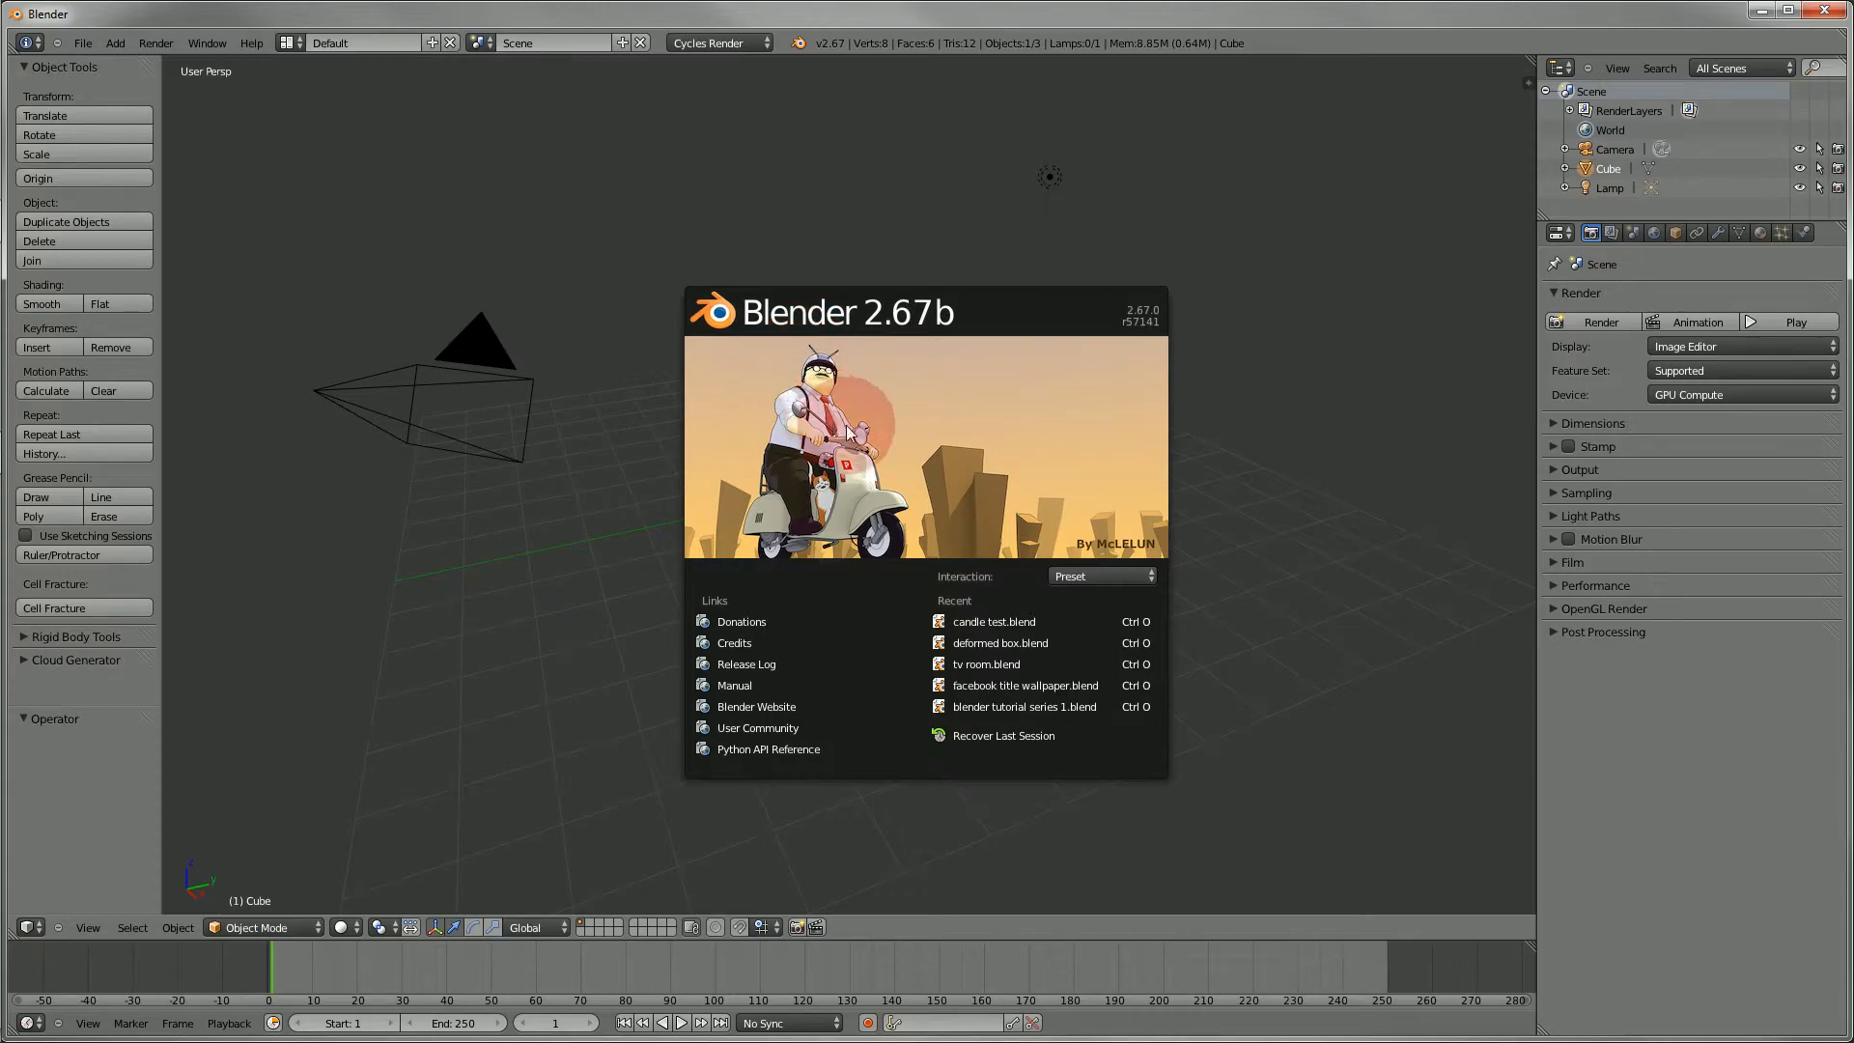
pyautogui.click(921, 439)
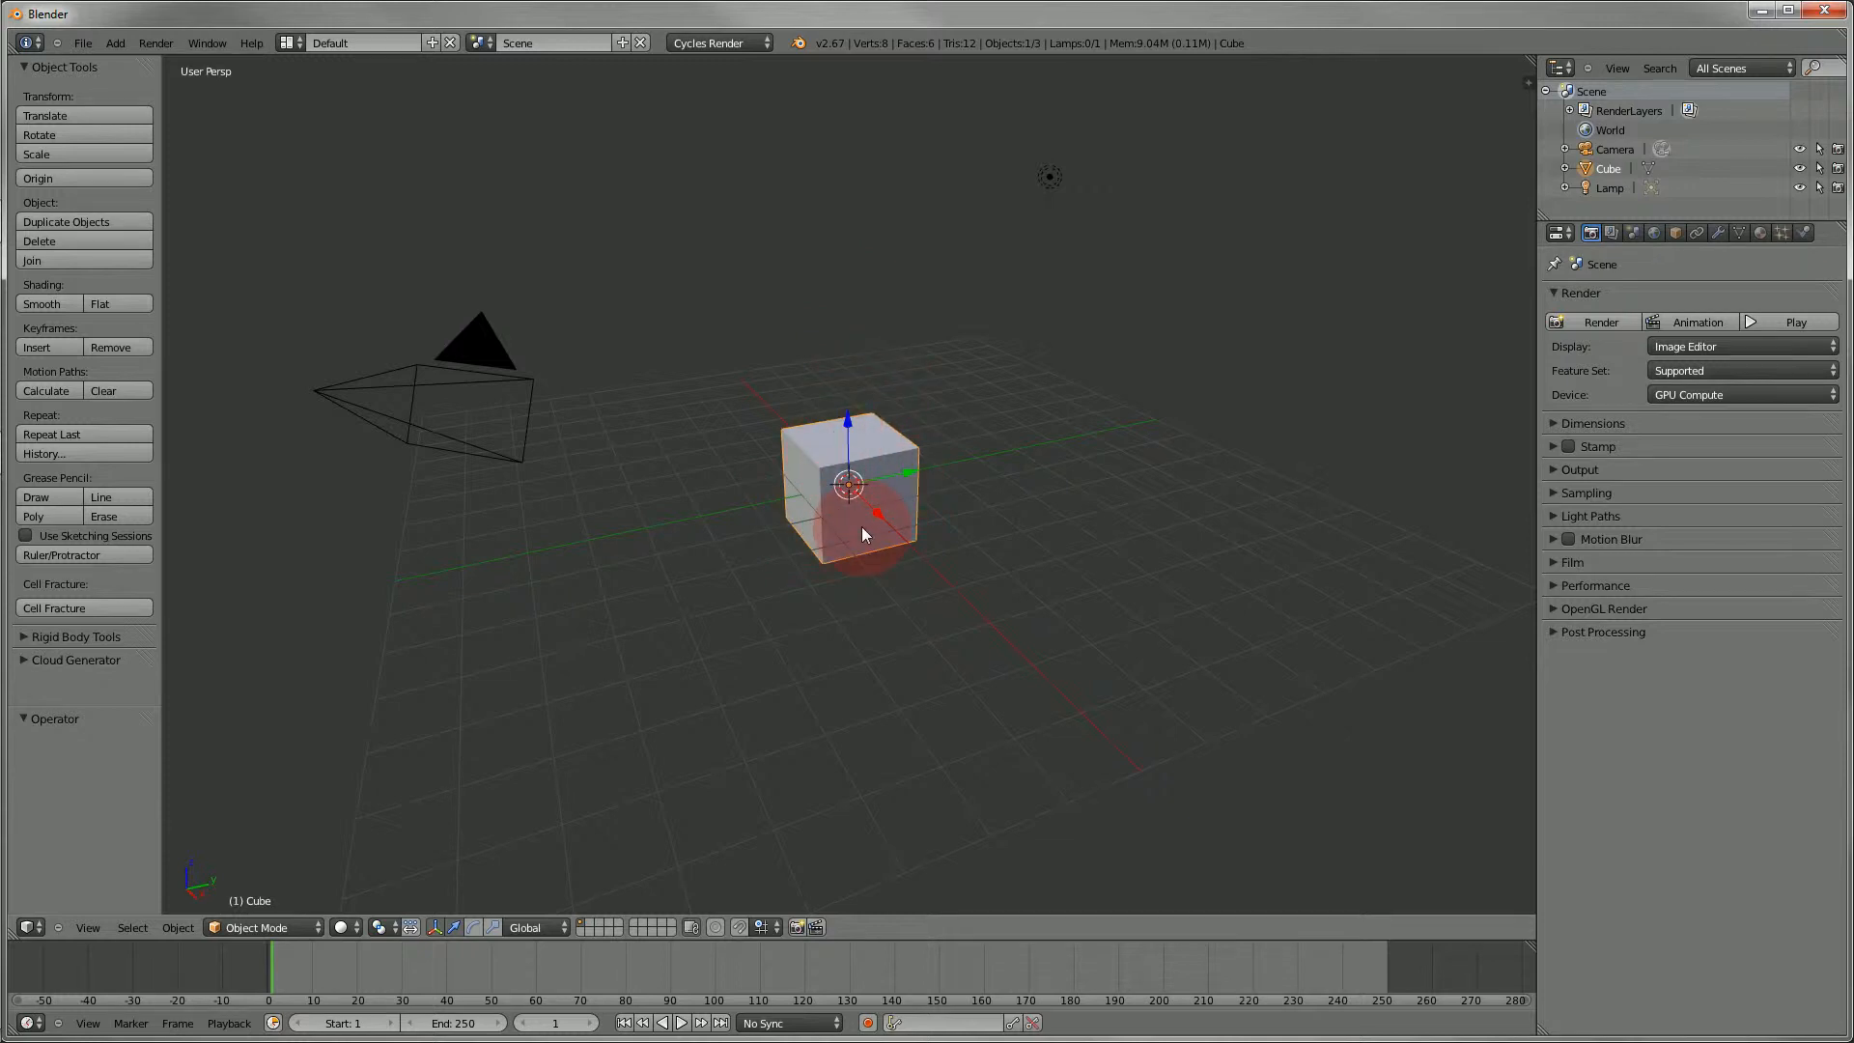
# - Switch the default cube from Object Mode to Edit Mode
pyautogui.scroll(4, 861, 525)
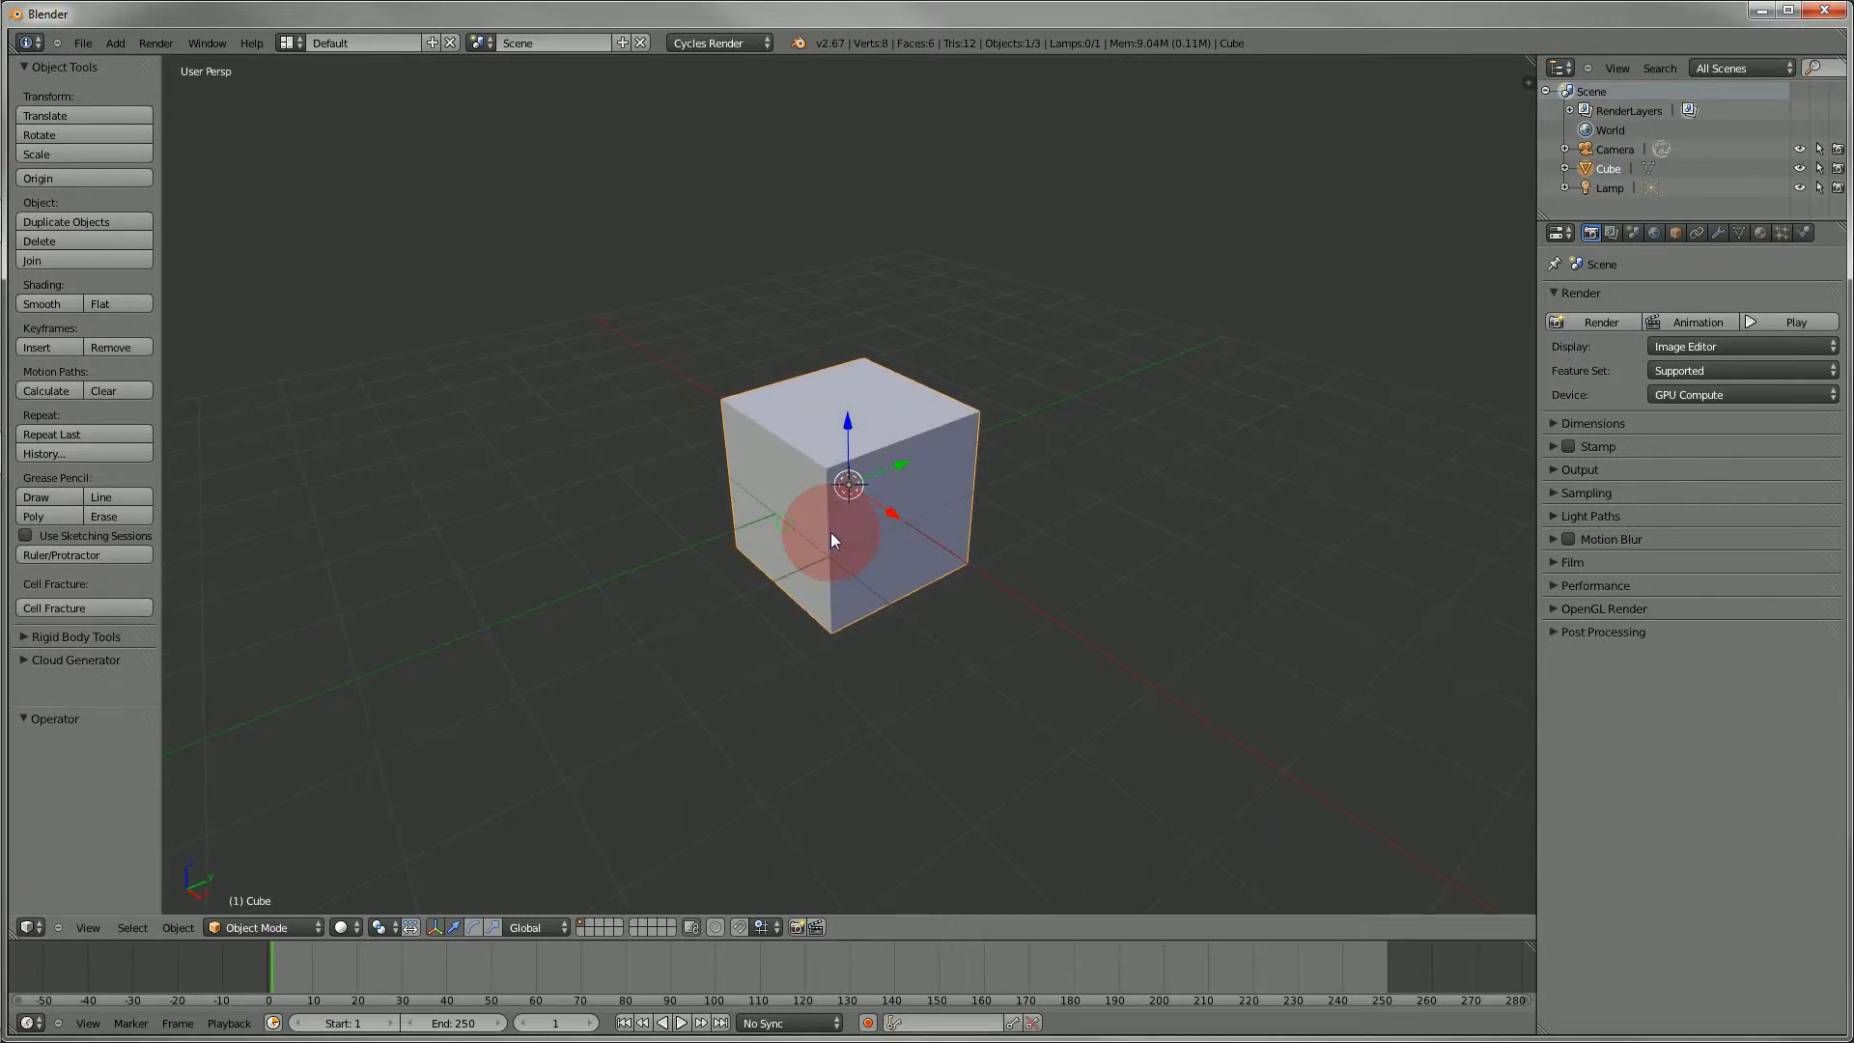
pyautogui.moveTo(832, 534); pyautogui.dragTo(888, 534, button='middle')
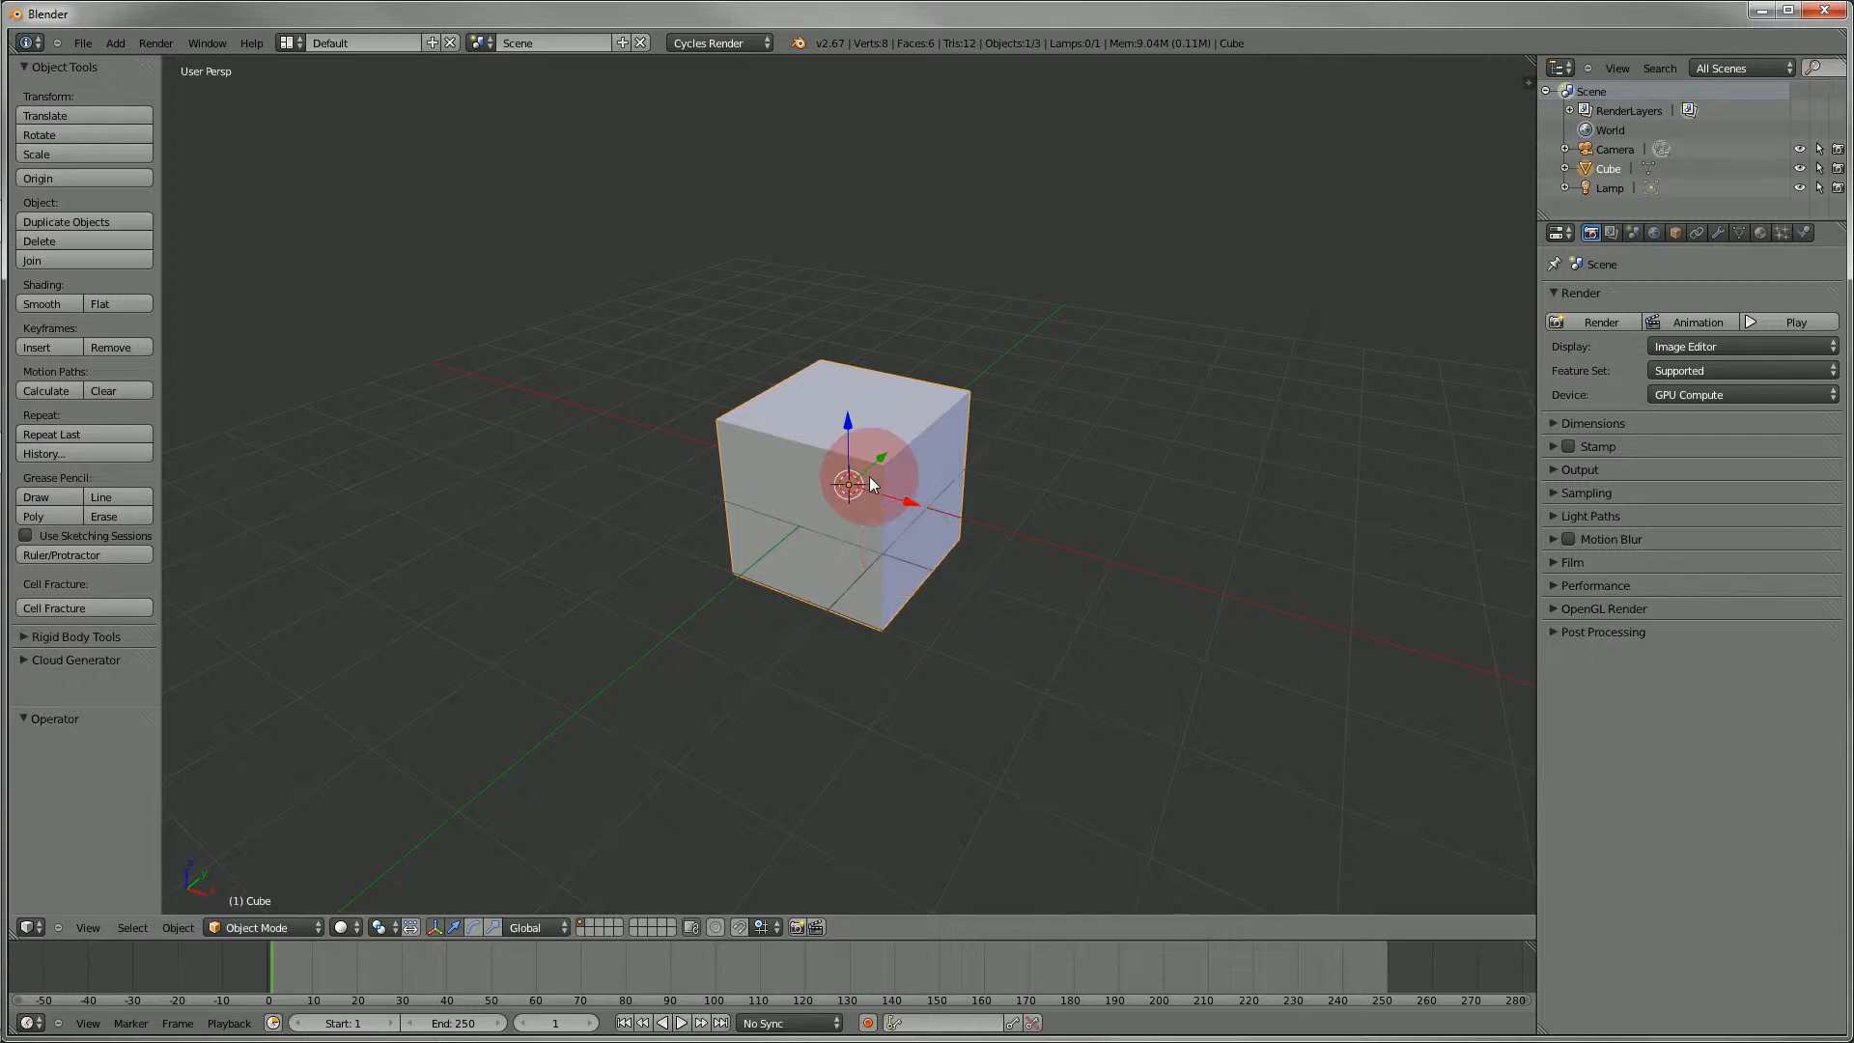
pyautogui.click(303, 925)
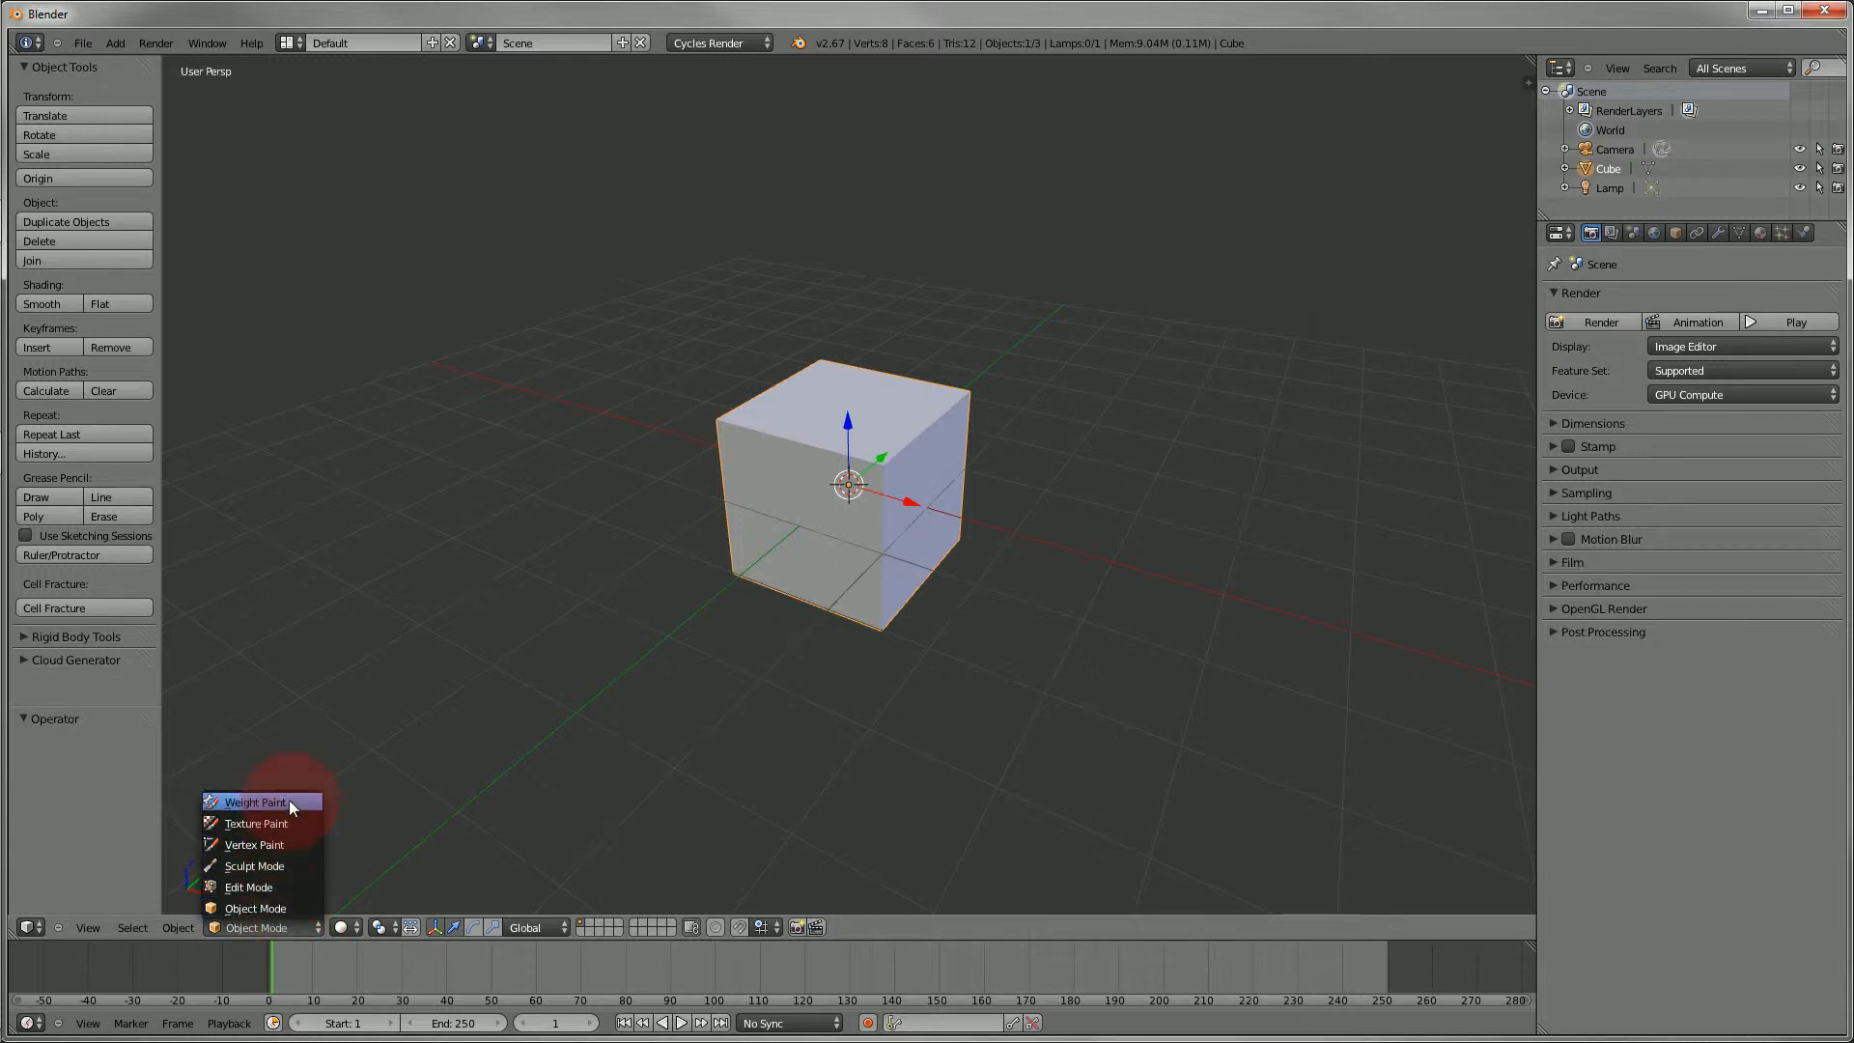
pyautogui.click(273, 889)
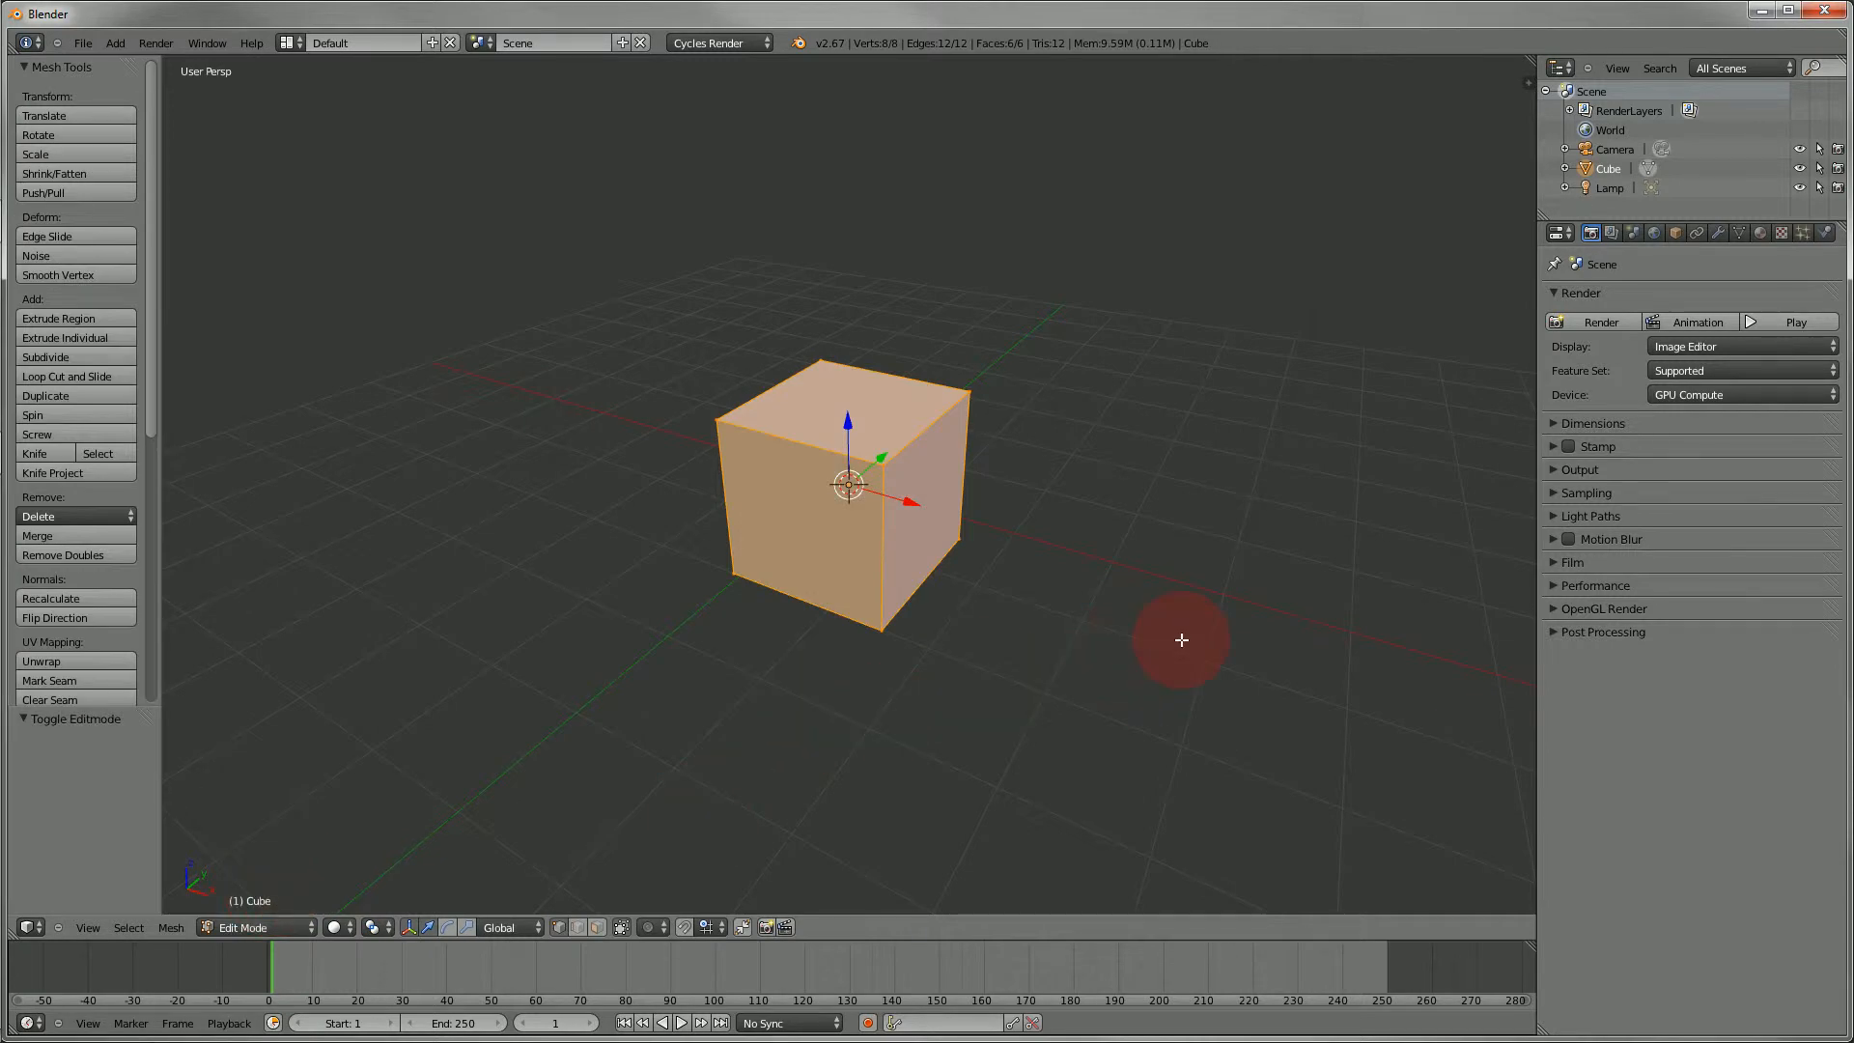
# - Start the Screencast Keys display in the 3D view and hide the view properties again
pyautogui.press('n')
pyautogui.scroll(-10, 1472, 736)
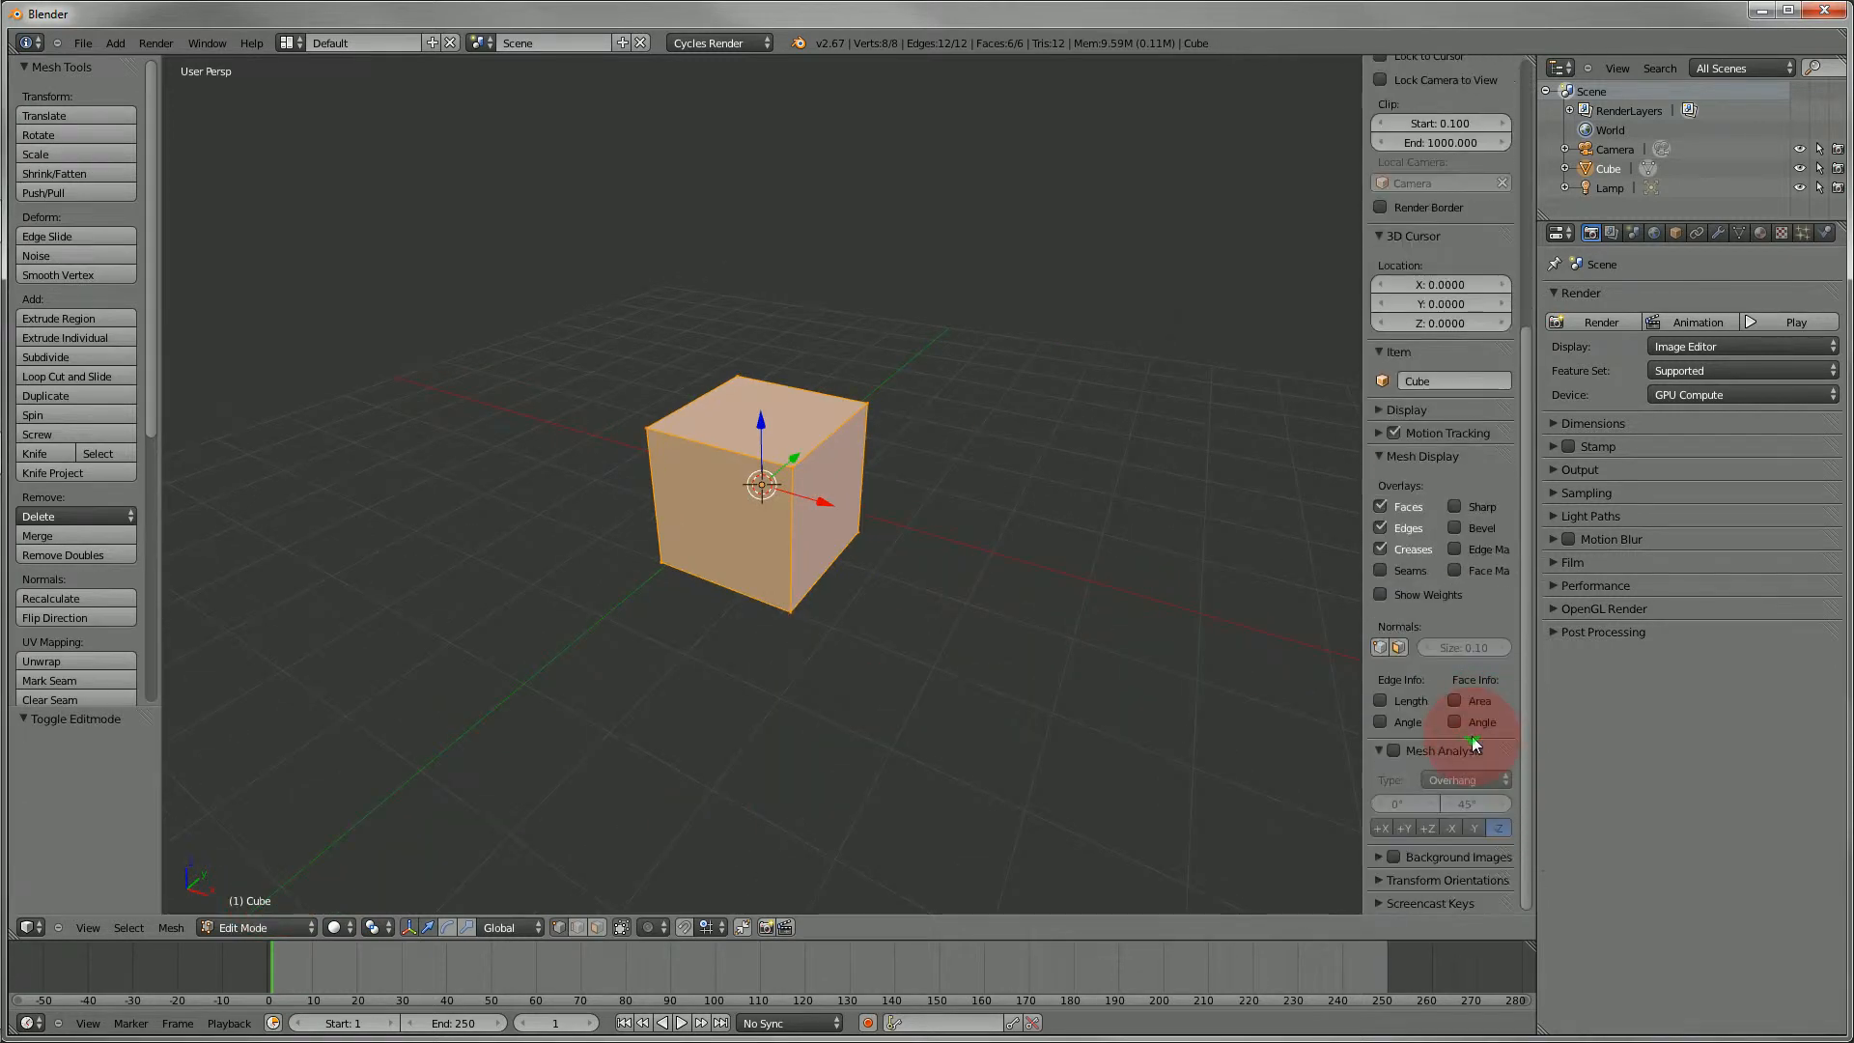
pyautogui.click(1375, 902)
pyautogui.scroll(-1, 1411, 859)
pyautogui.click(1427, 896)
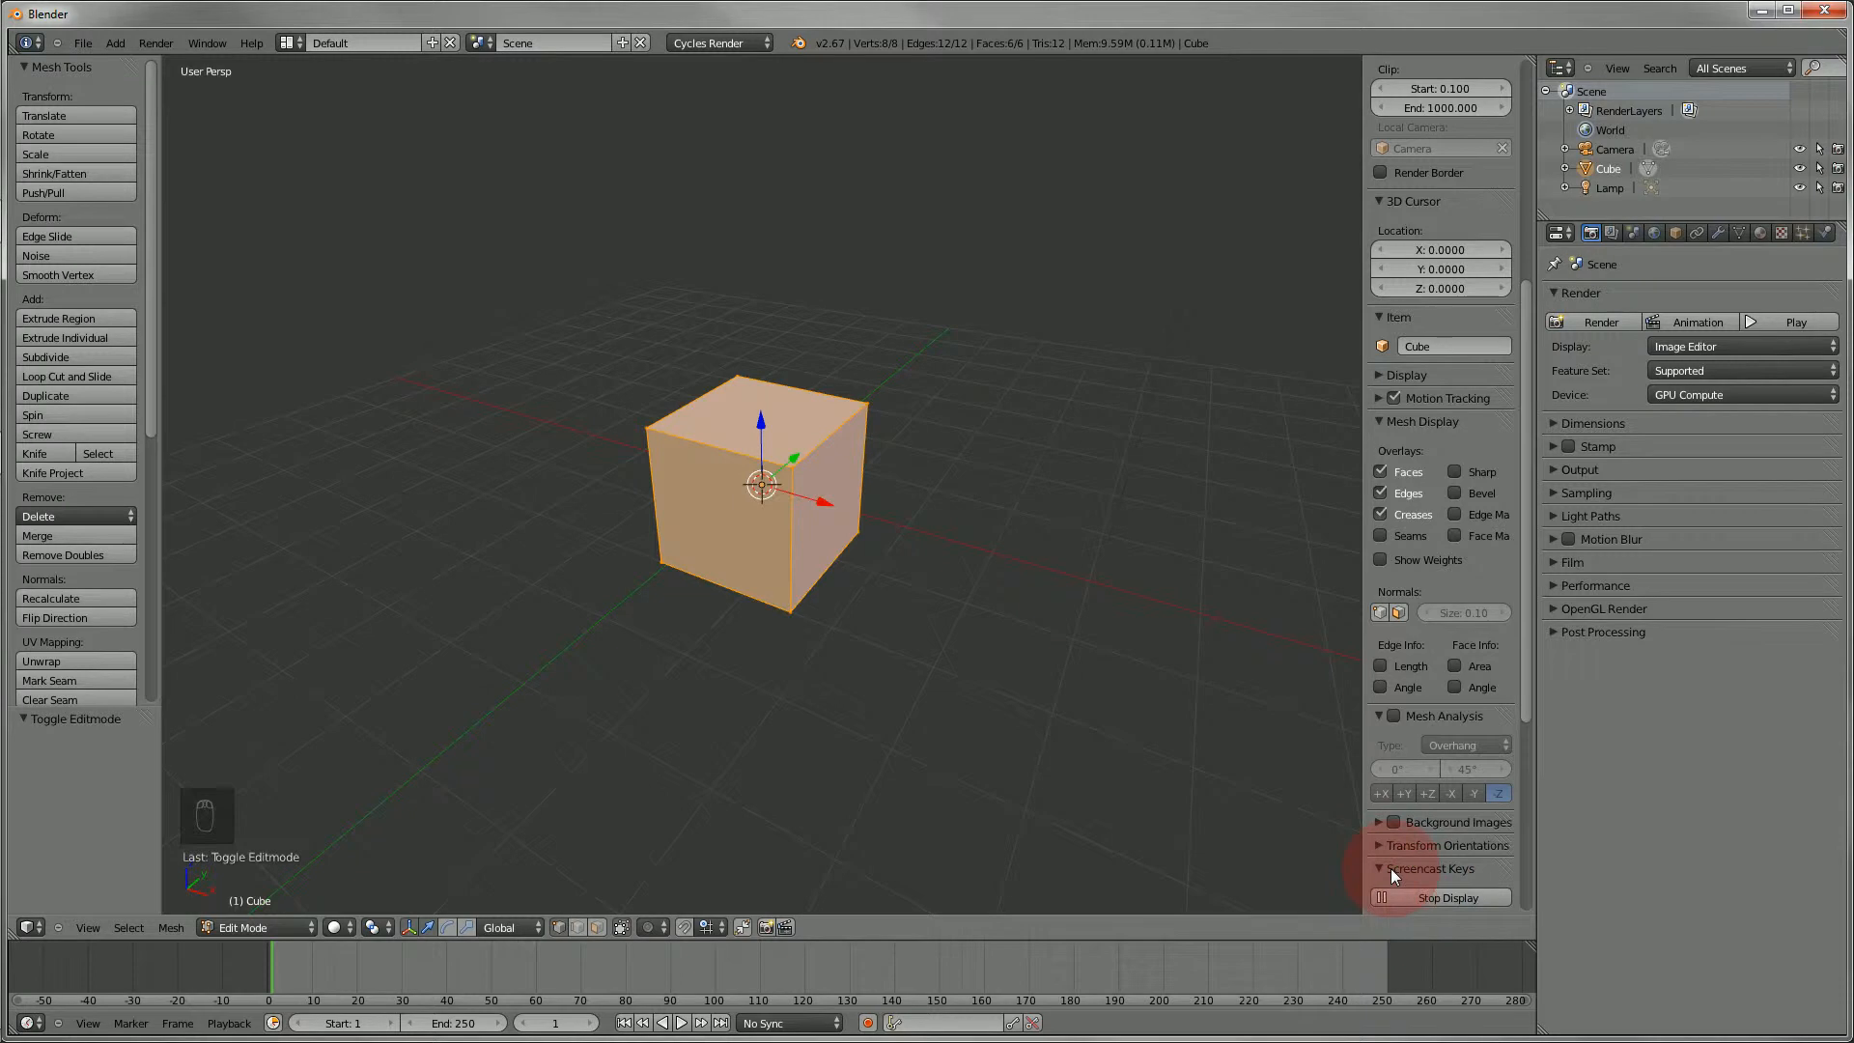
pyautogui.click(1375, 867)
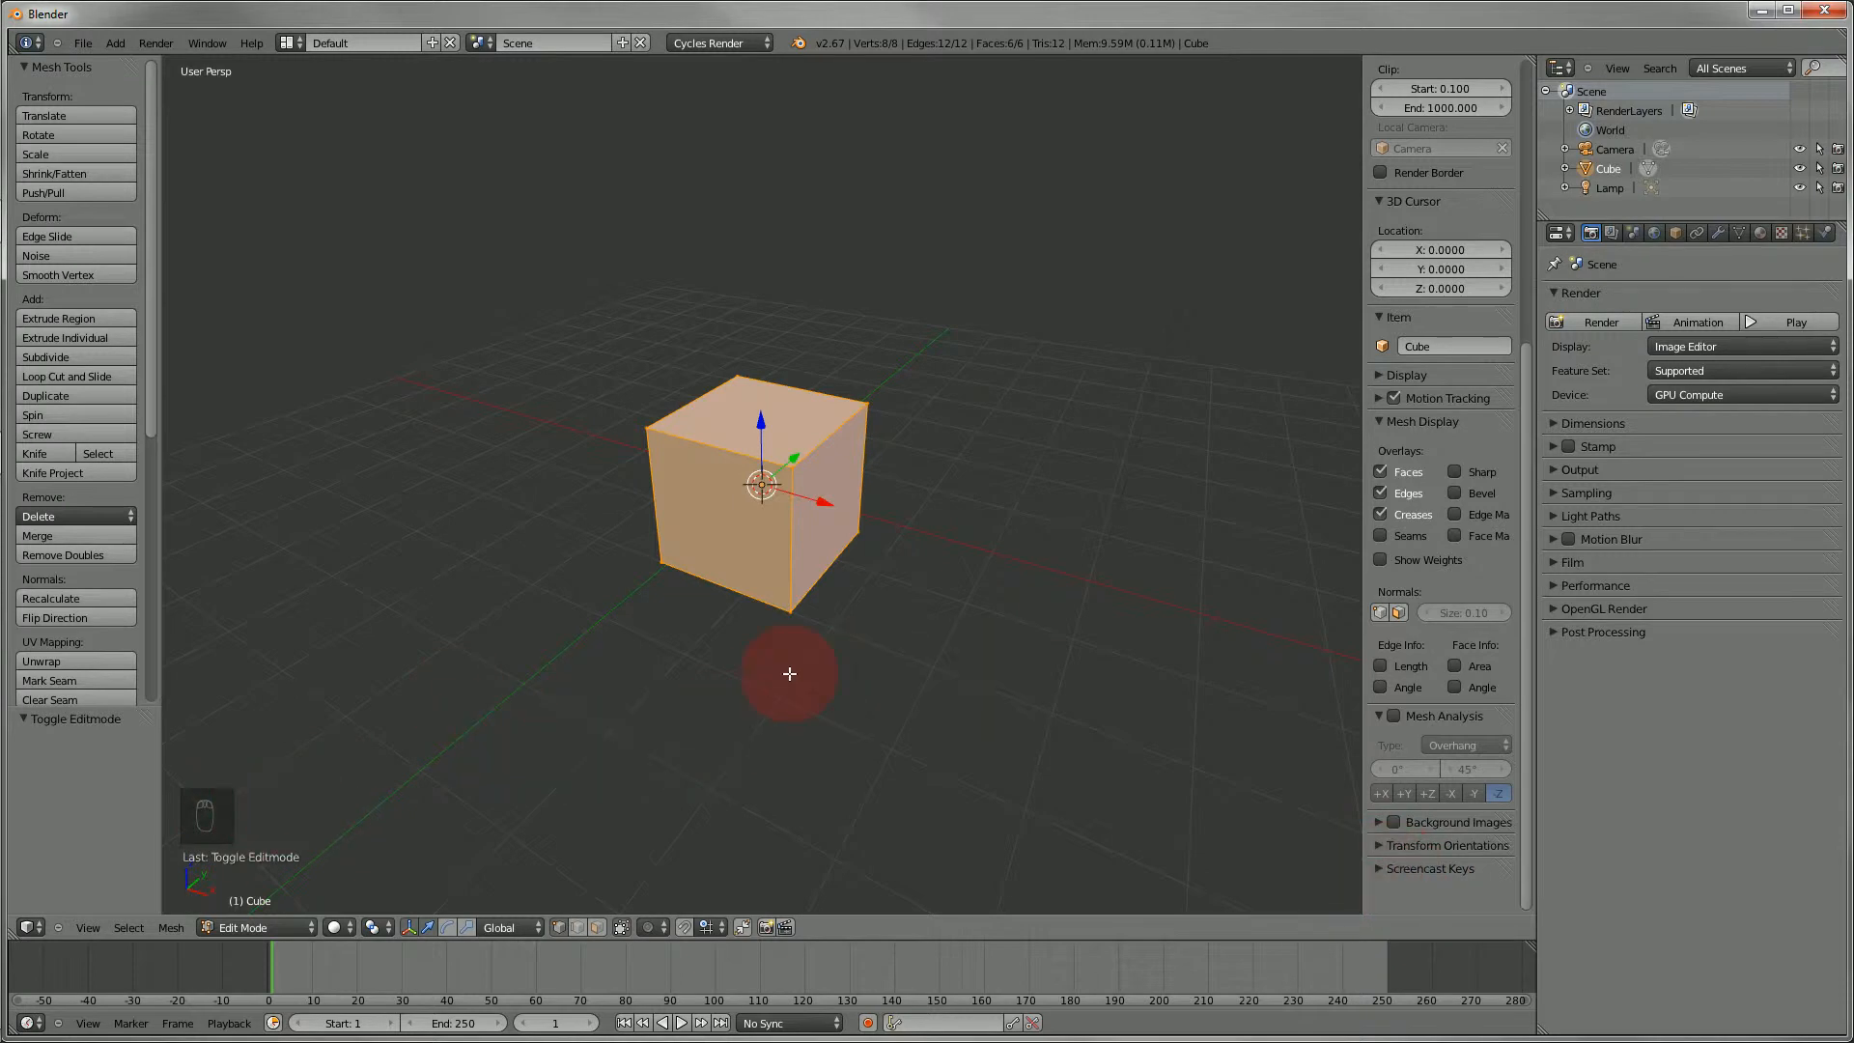
pyautogui.press('n')
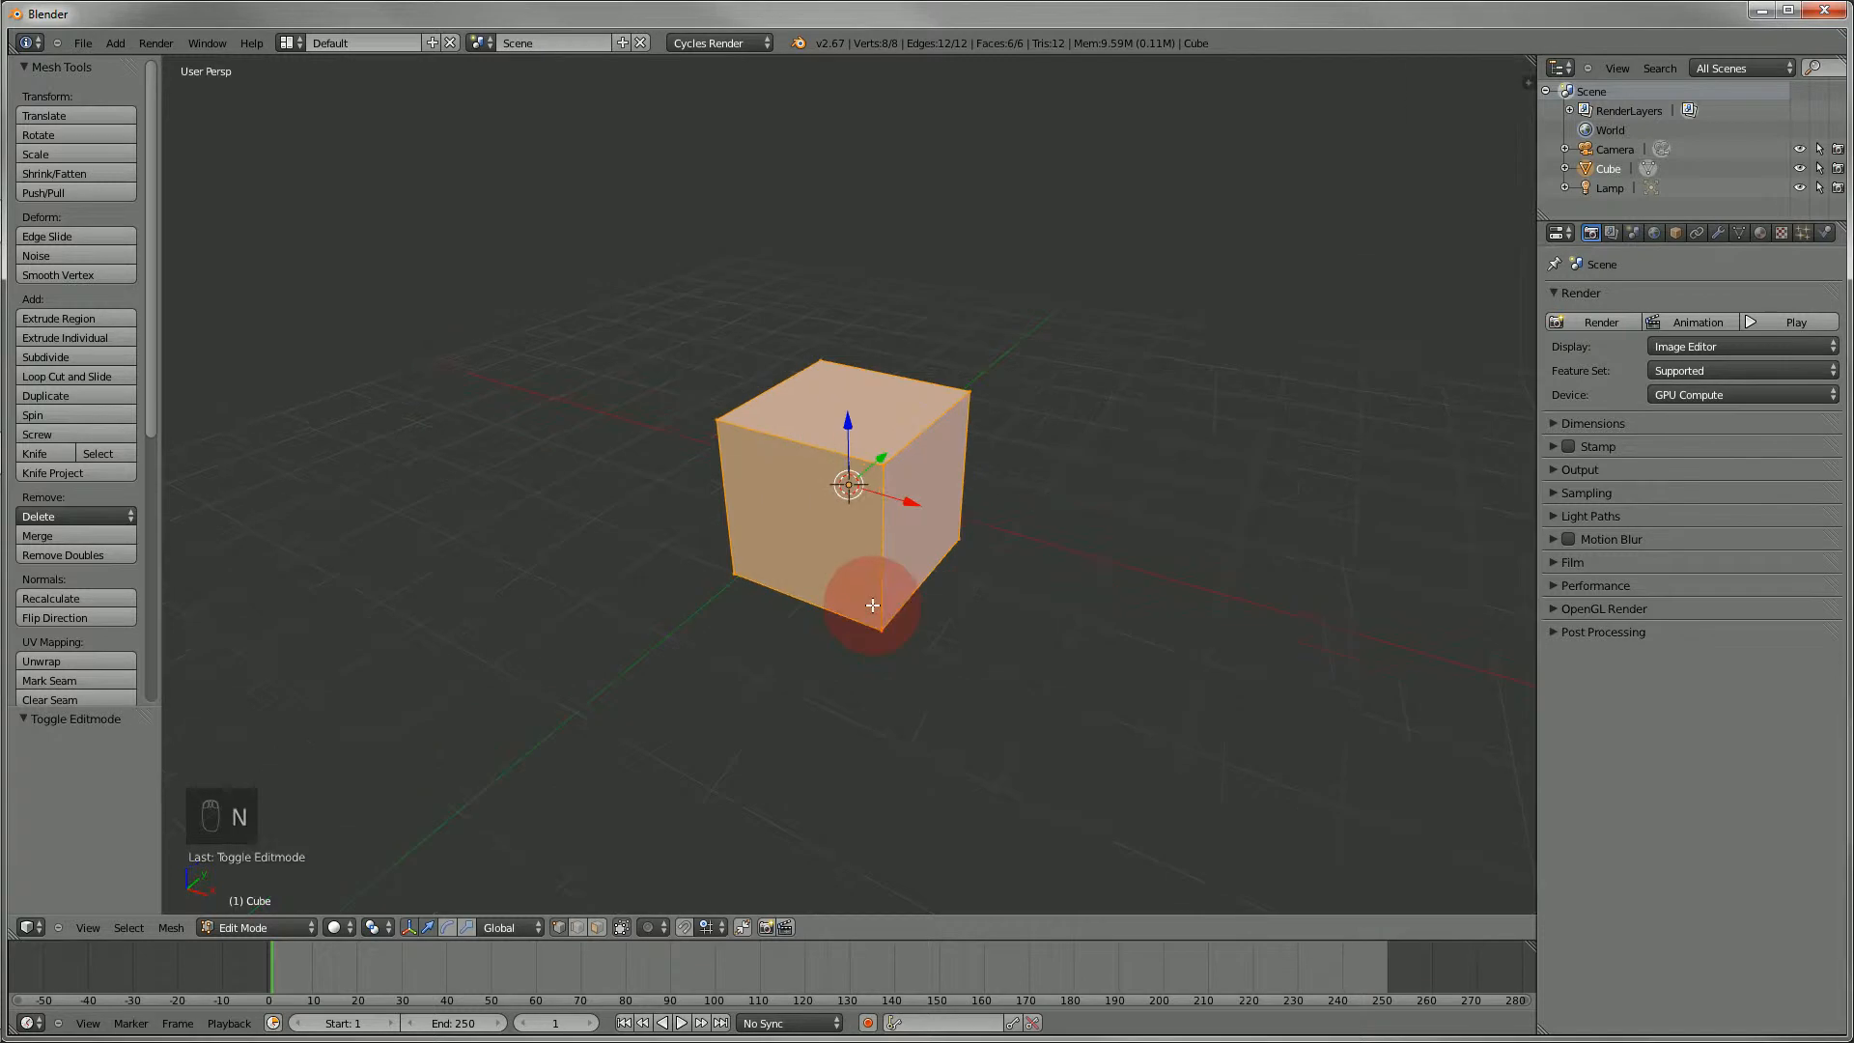
# - Switch the cube to Object Mode and back to Edit Mode
pyautogui.moveTo(794, 592); pyautogui.dragTo(733, 576, button='middle')
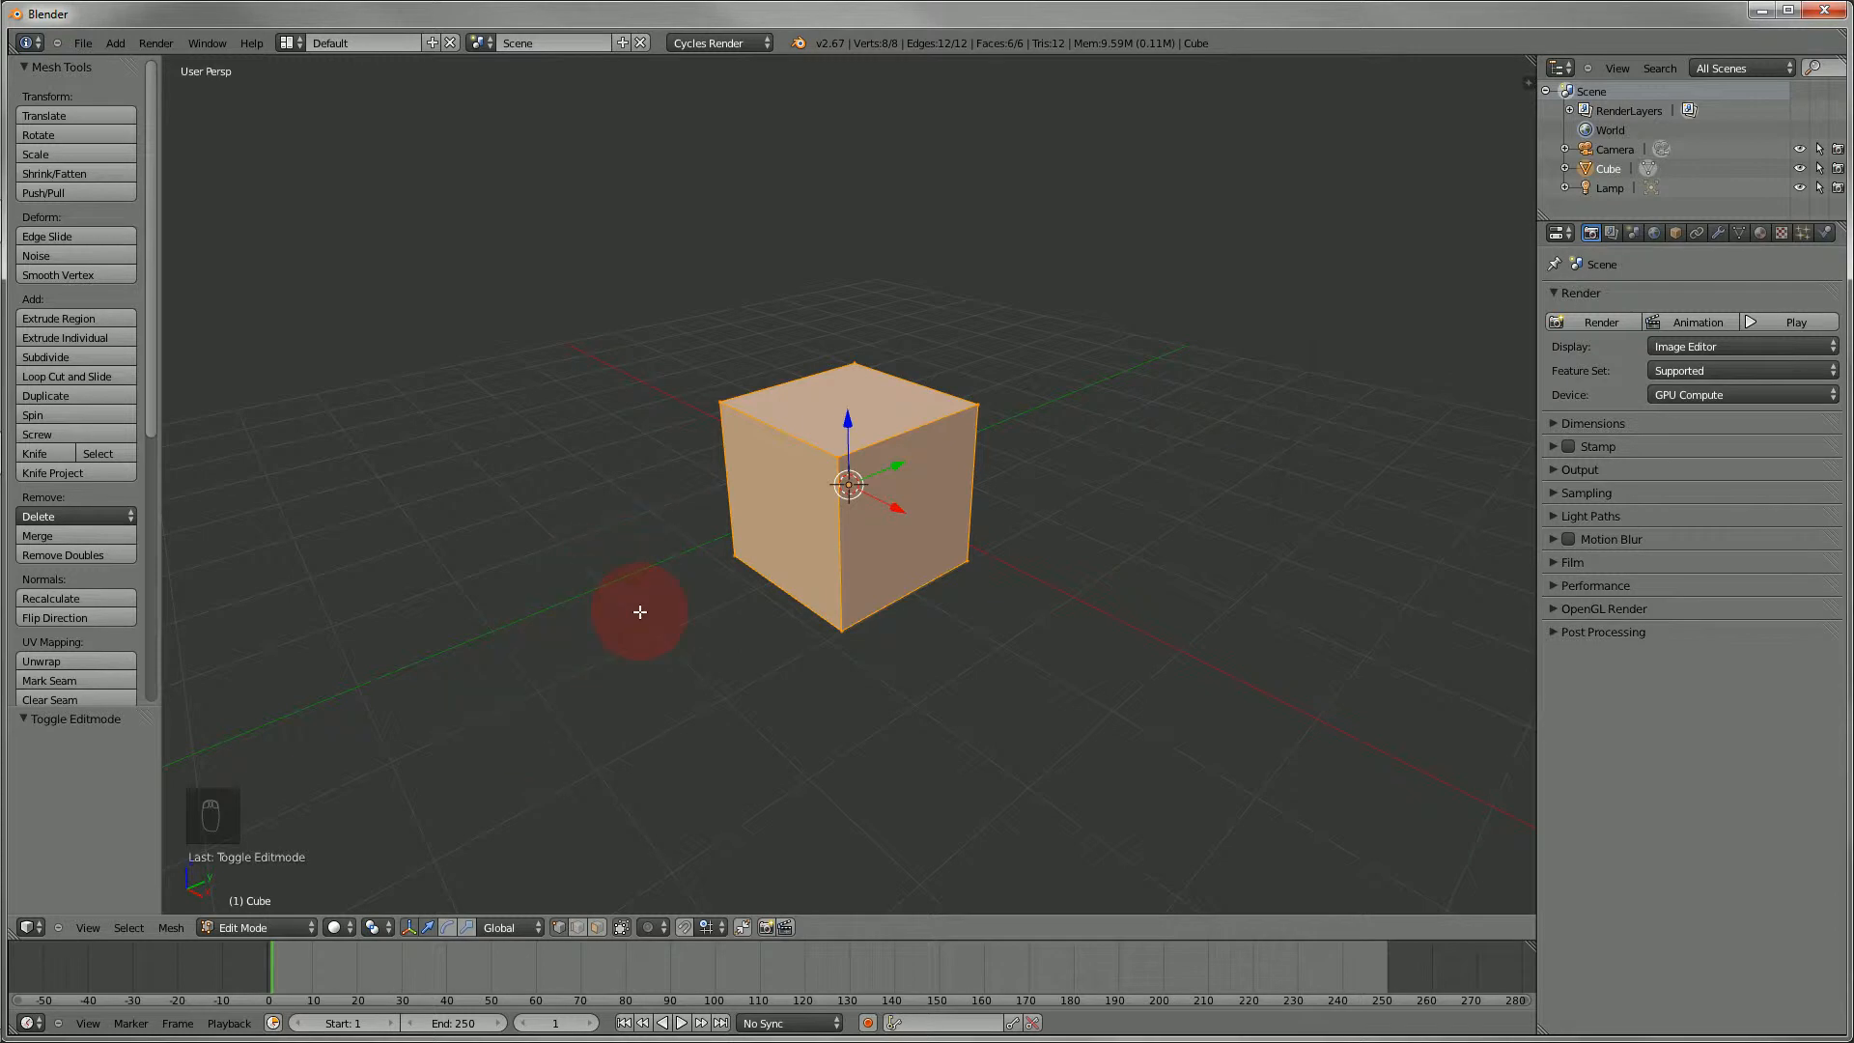
pyautogui.press('Tab')
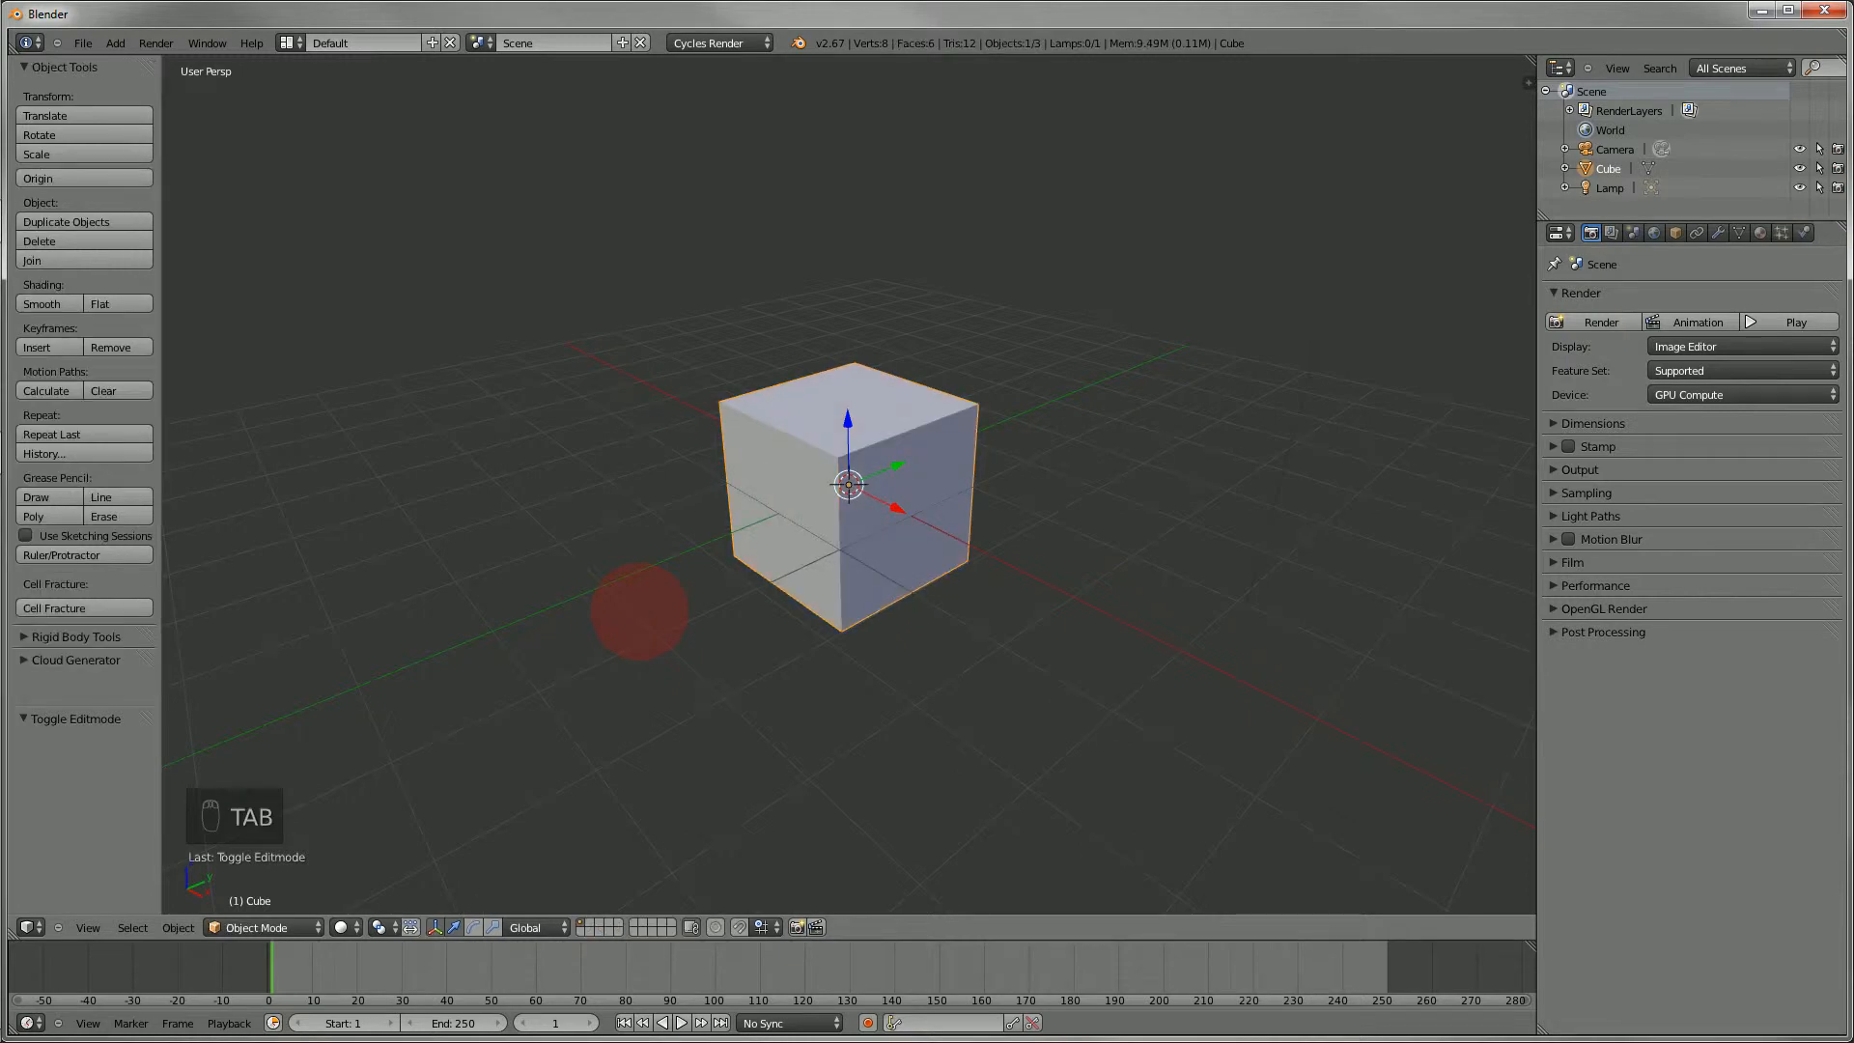
pyautogui.press('Tab')
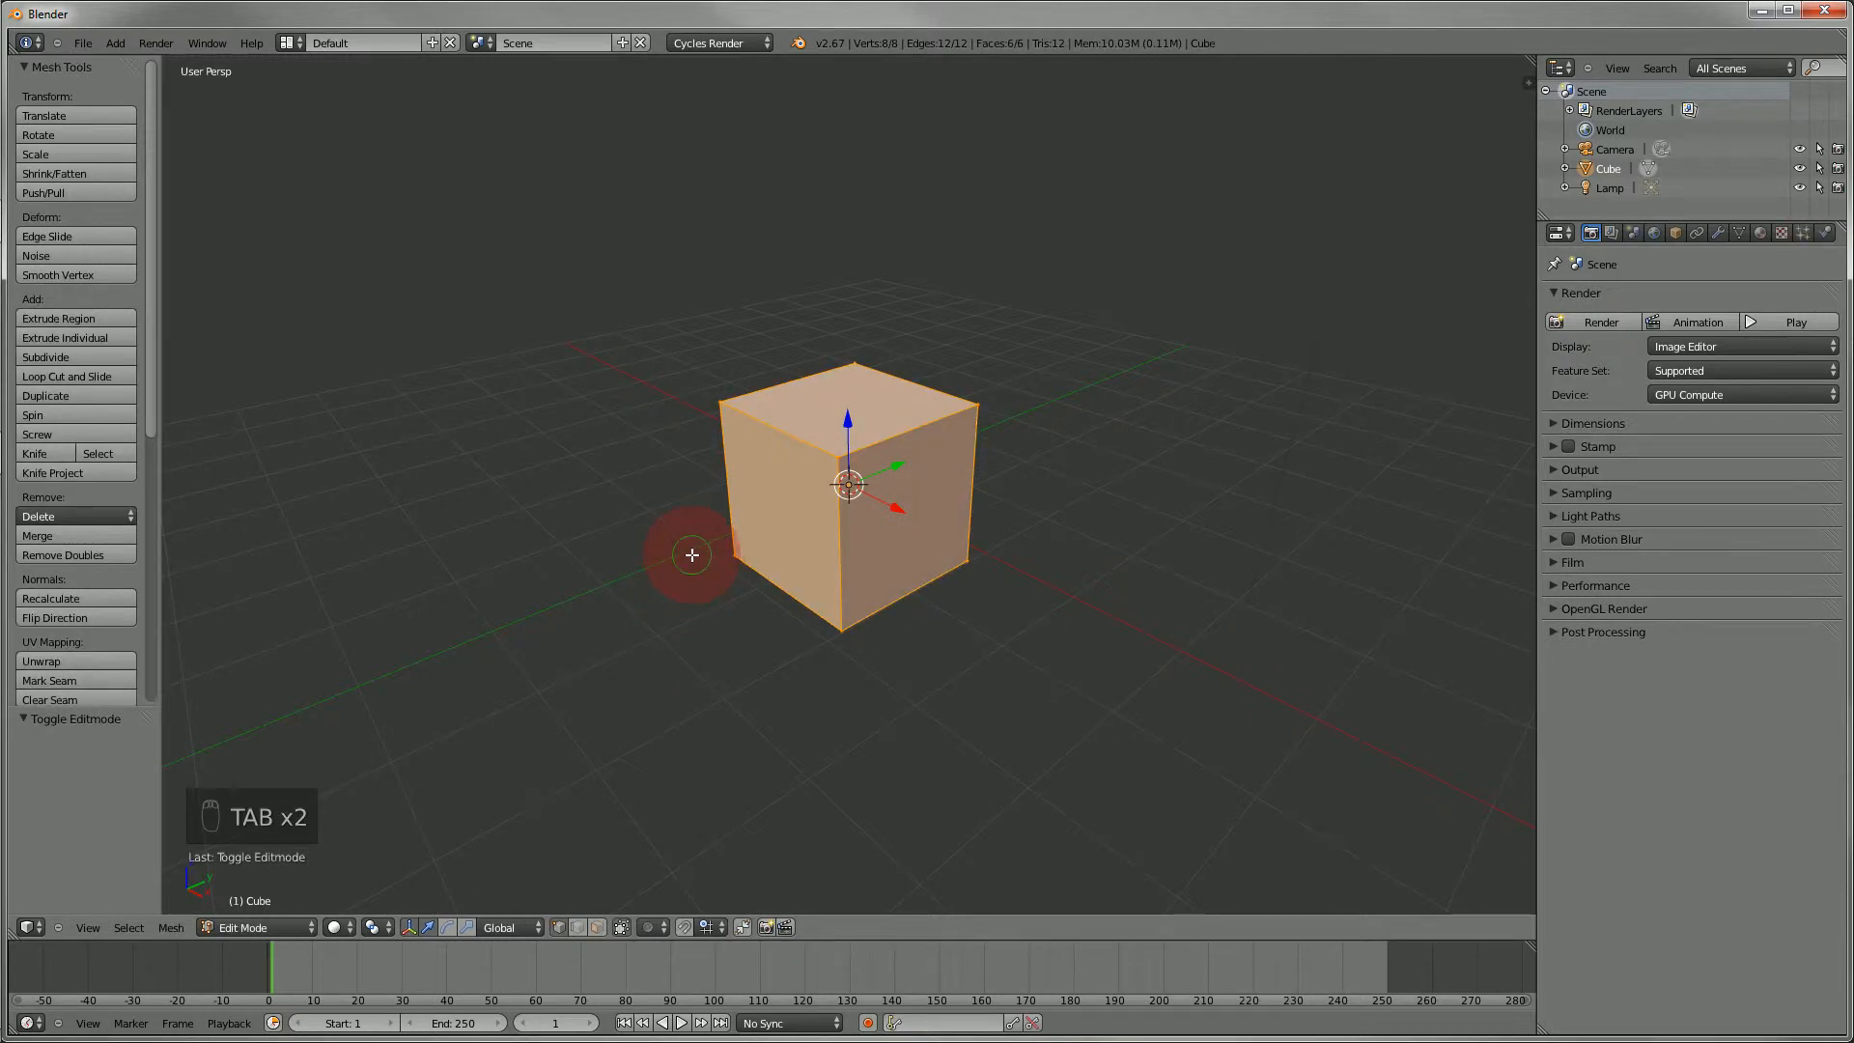
pyautogui.moveTo(683, 550); pyautogui.dragTo(768, 544, button='middle')
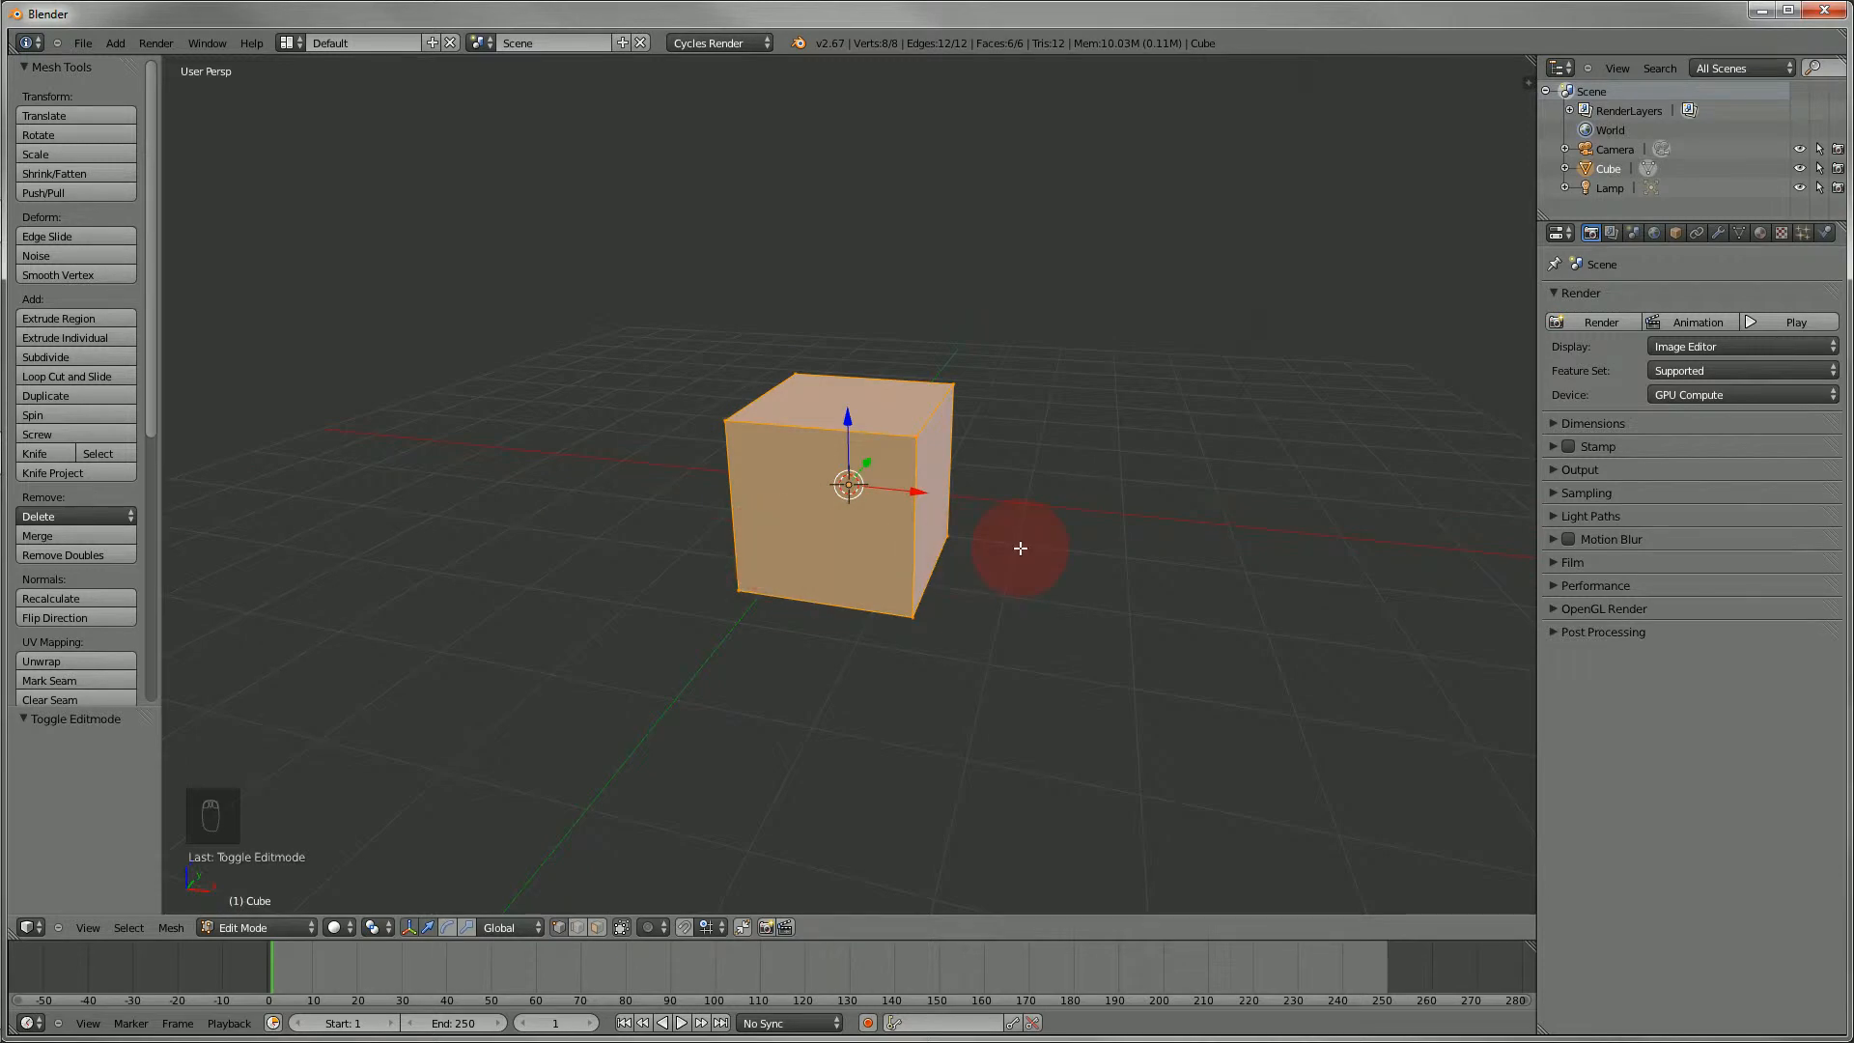
# - Deselect the cube's whole mesh and show it in the front orthographic view
pyautogui.press('a')
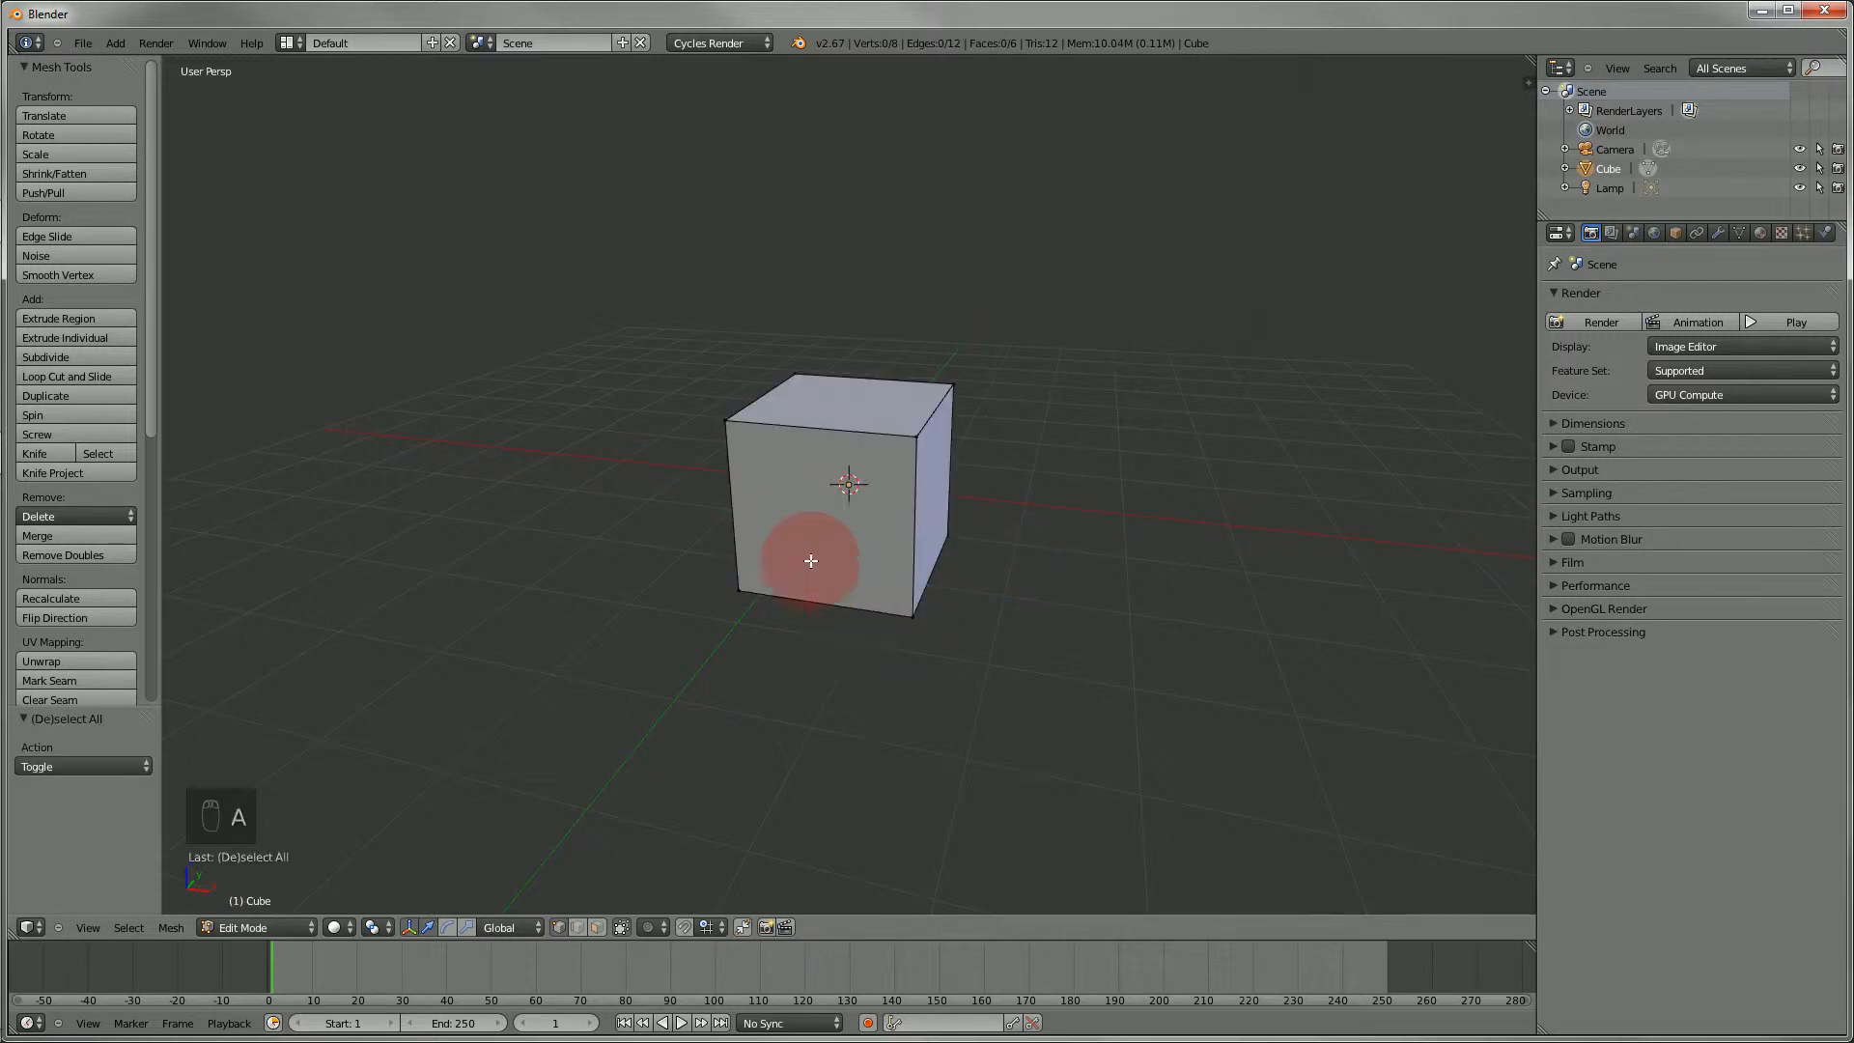
pyautogui.press('KP_5')
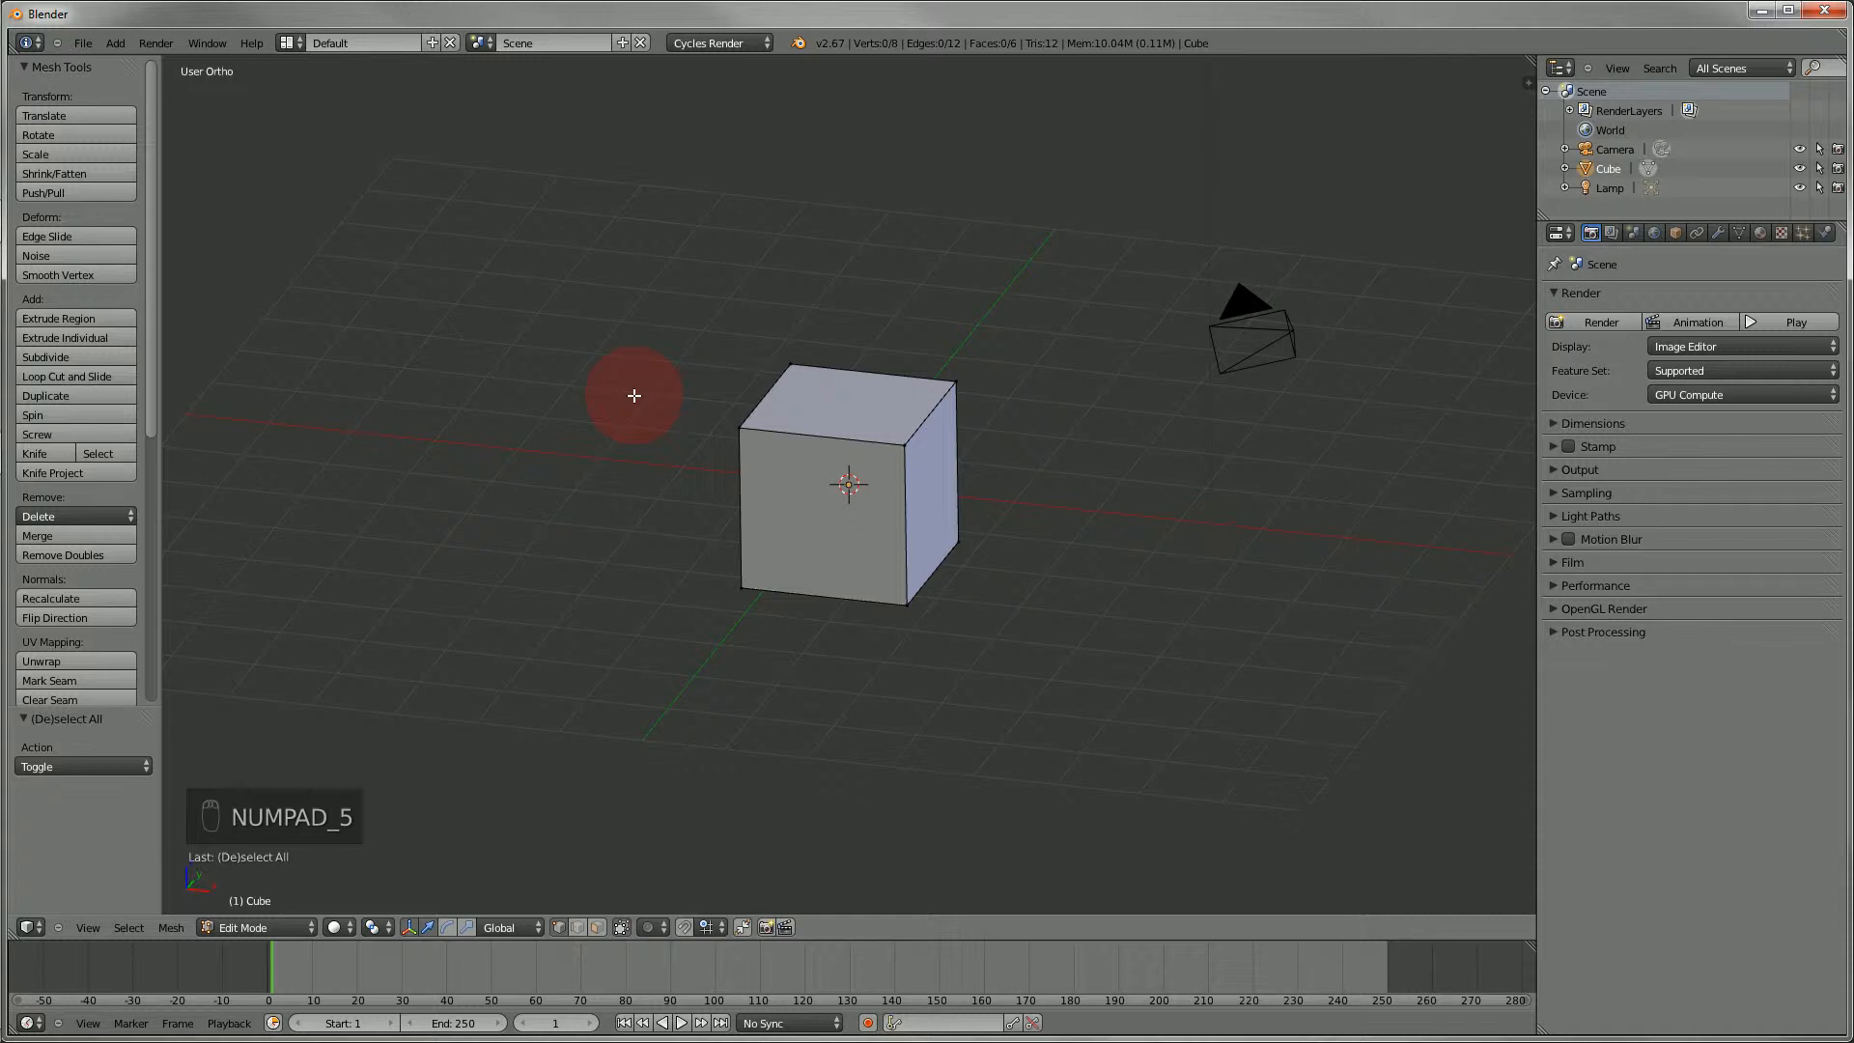
pyautogui.press('KP_1')
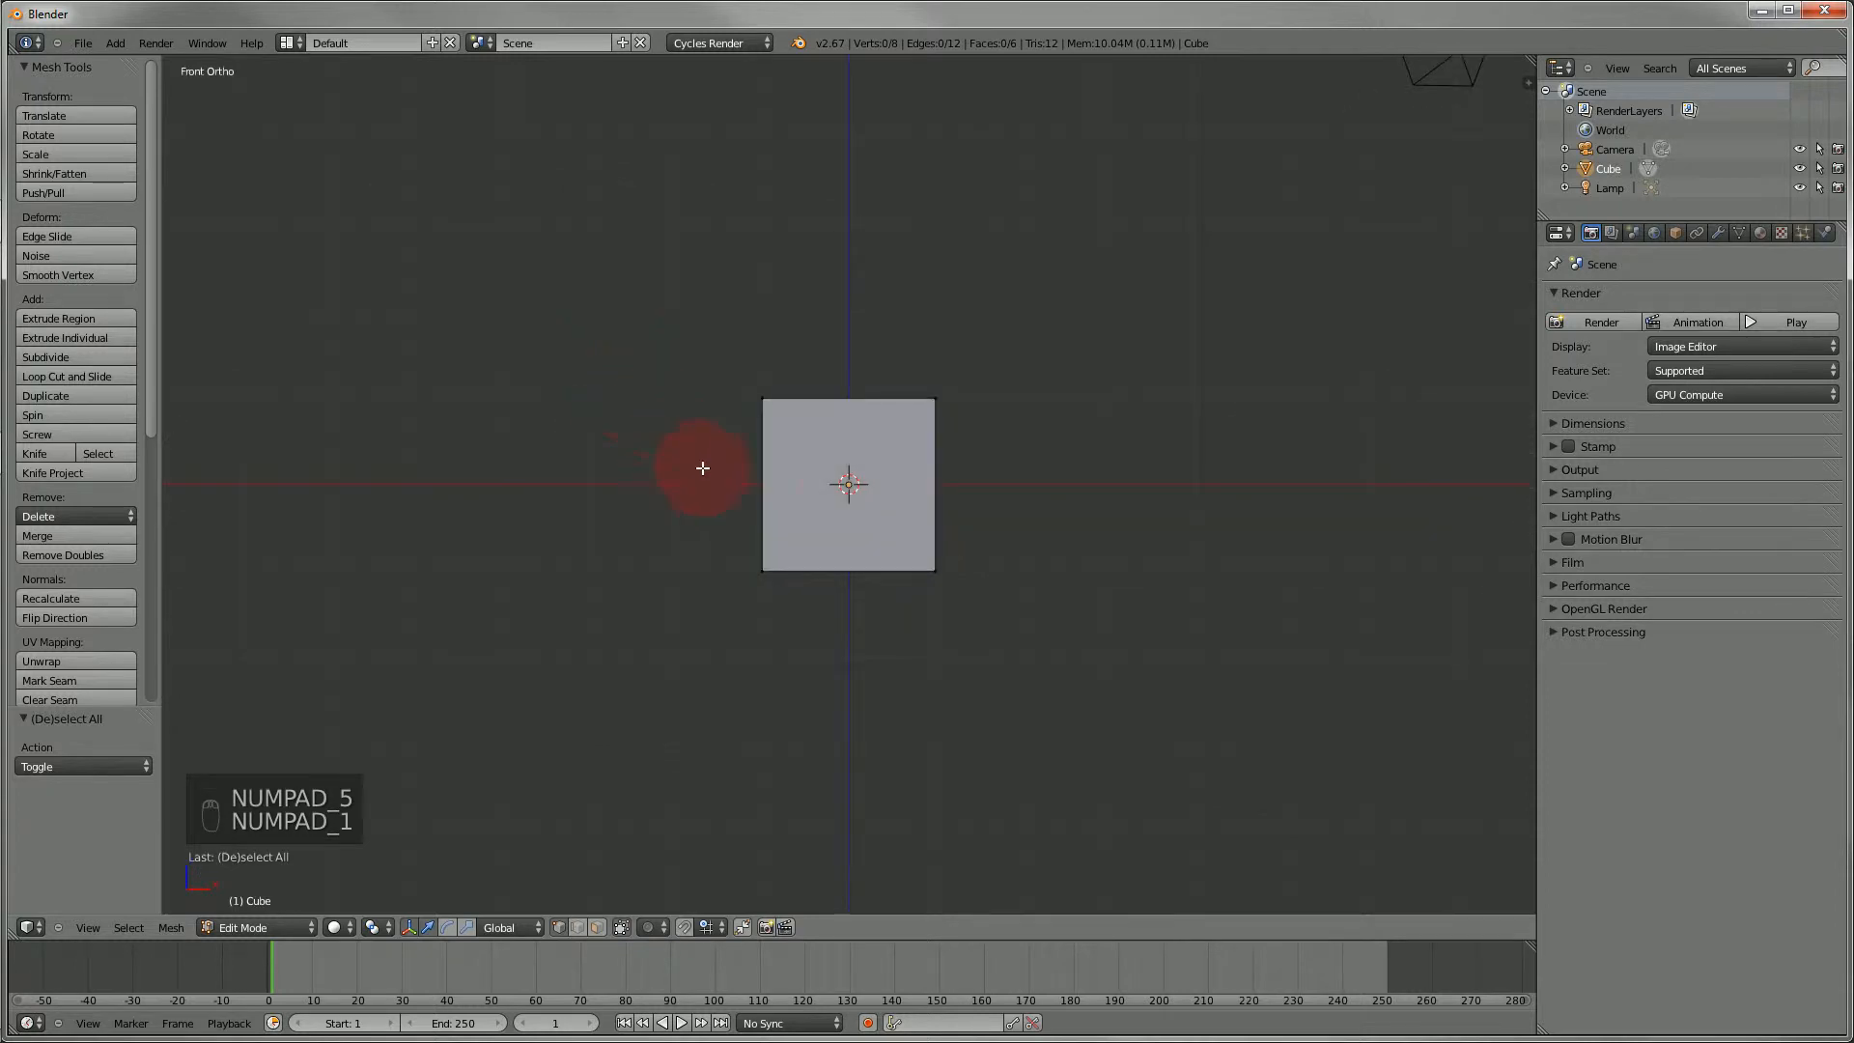
pyautogui.scroll(3, 737, 531)
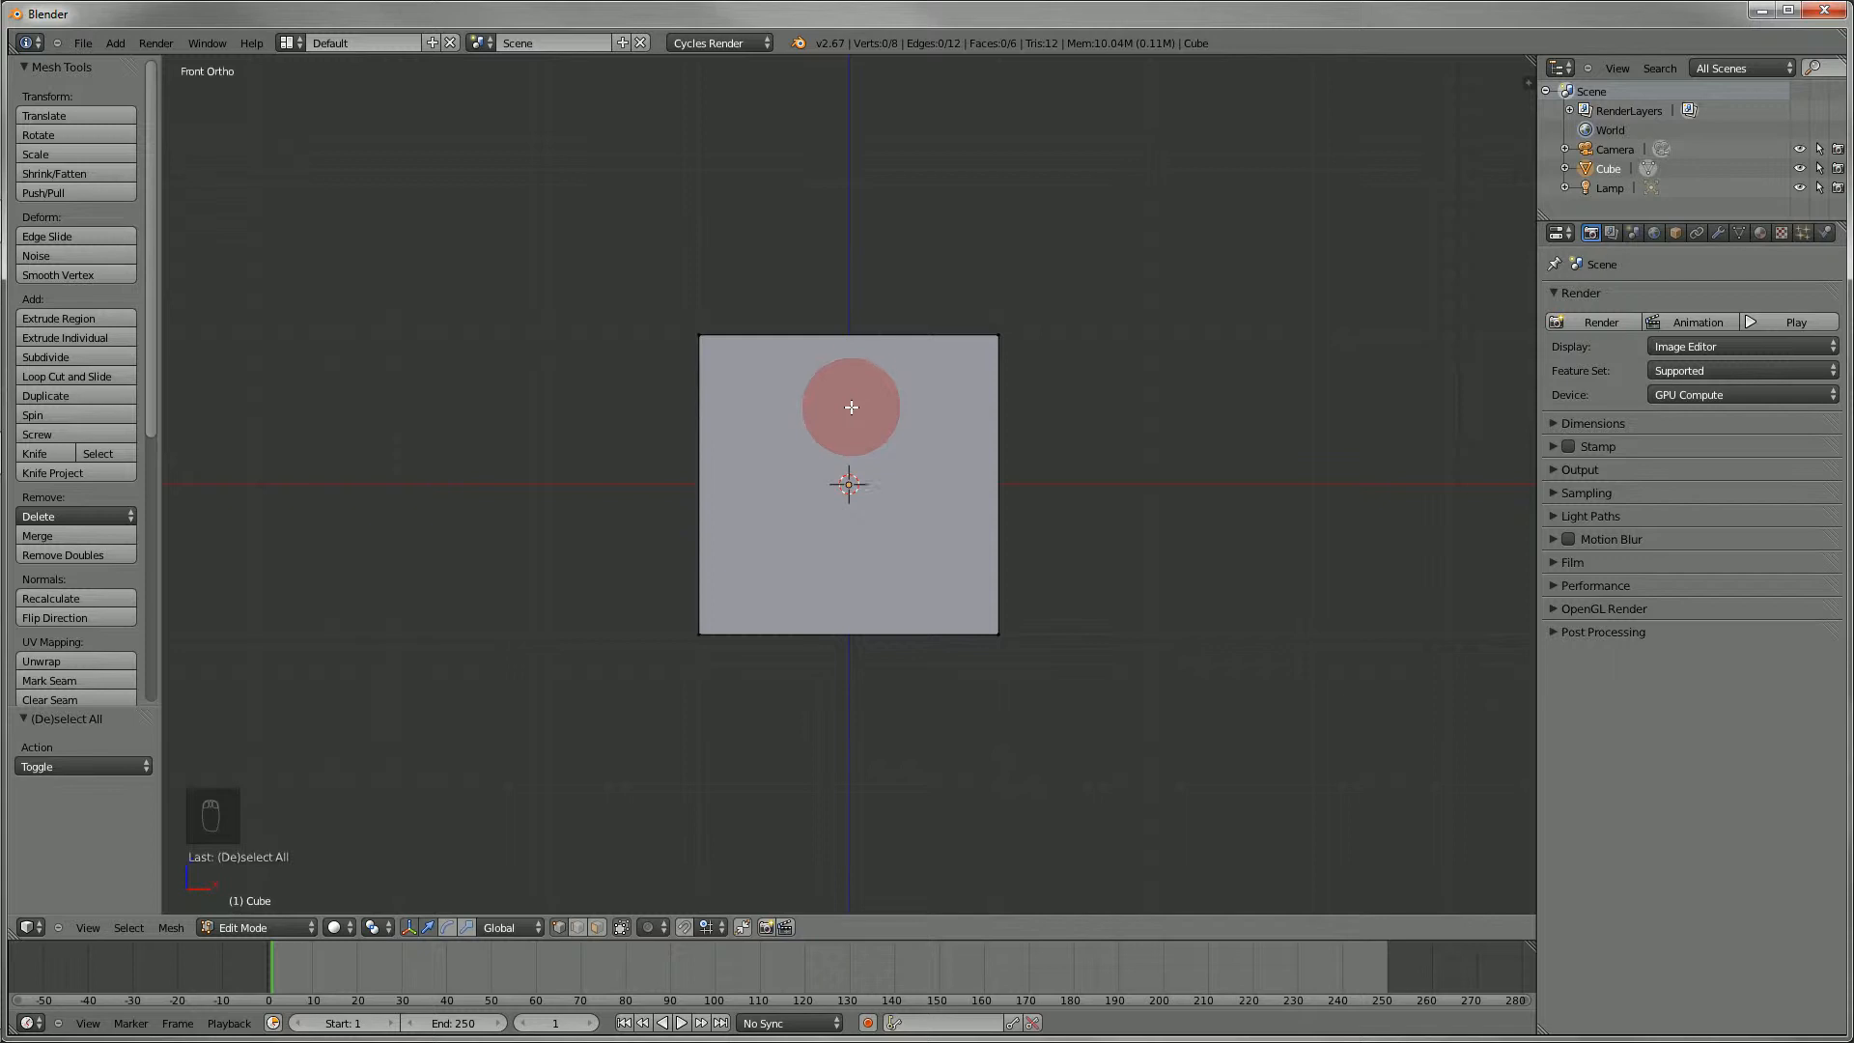
# - Try a single vertical loop cut on the cube, slid to a factor of about -0.712, and undo it
pyautogui.hotkey('ctrl', 'r')
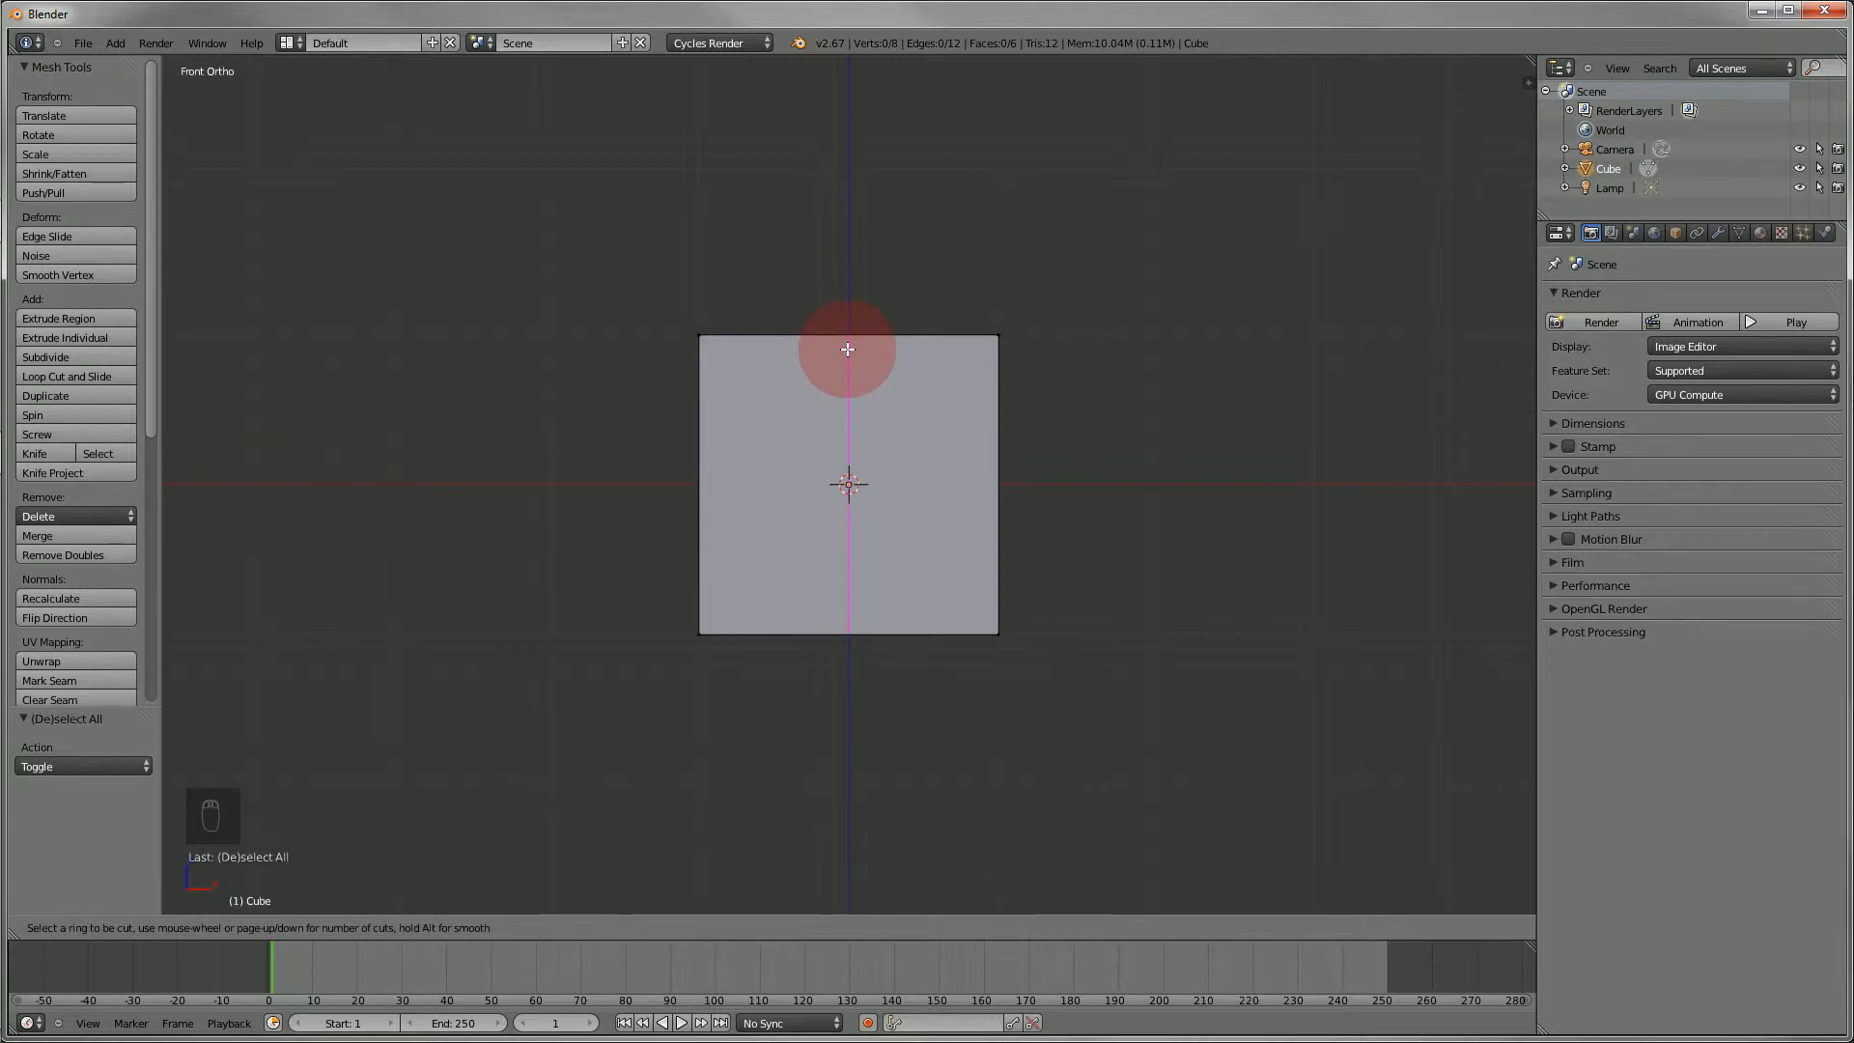
pyautogui.scroll(9, 848, 348)
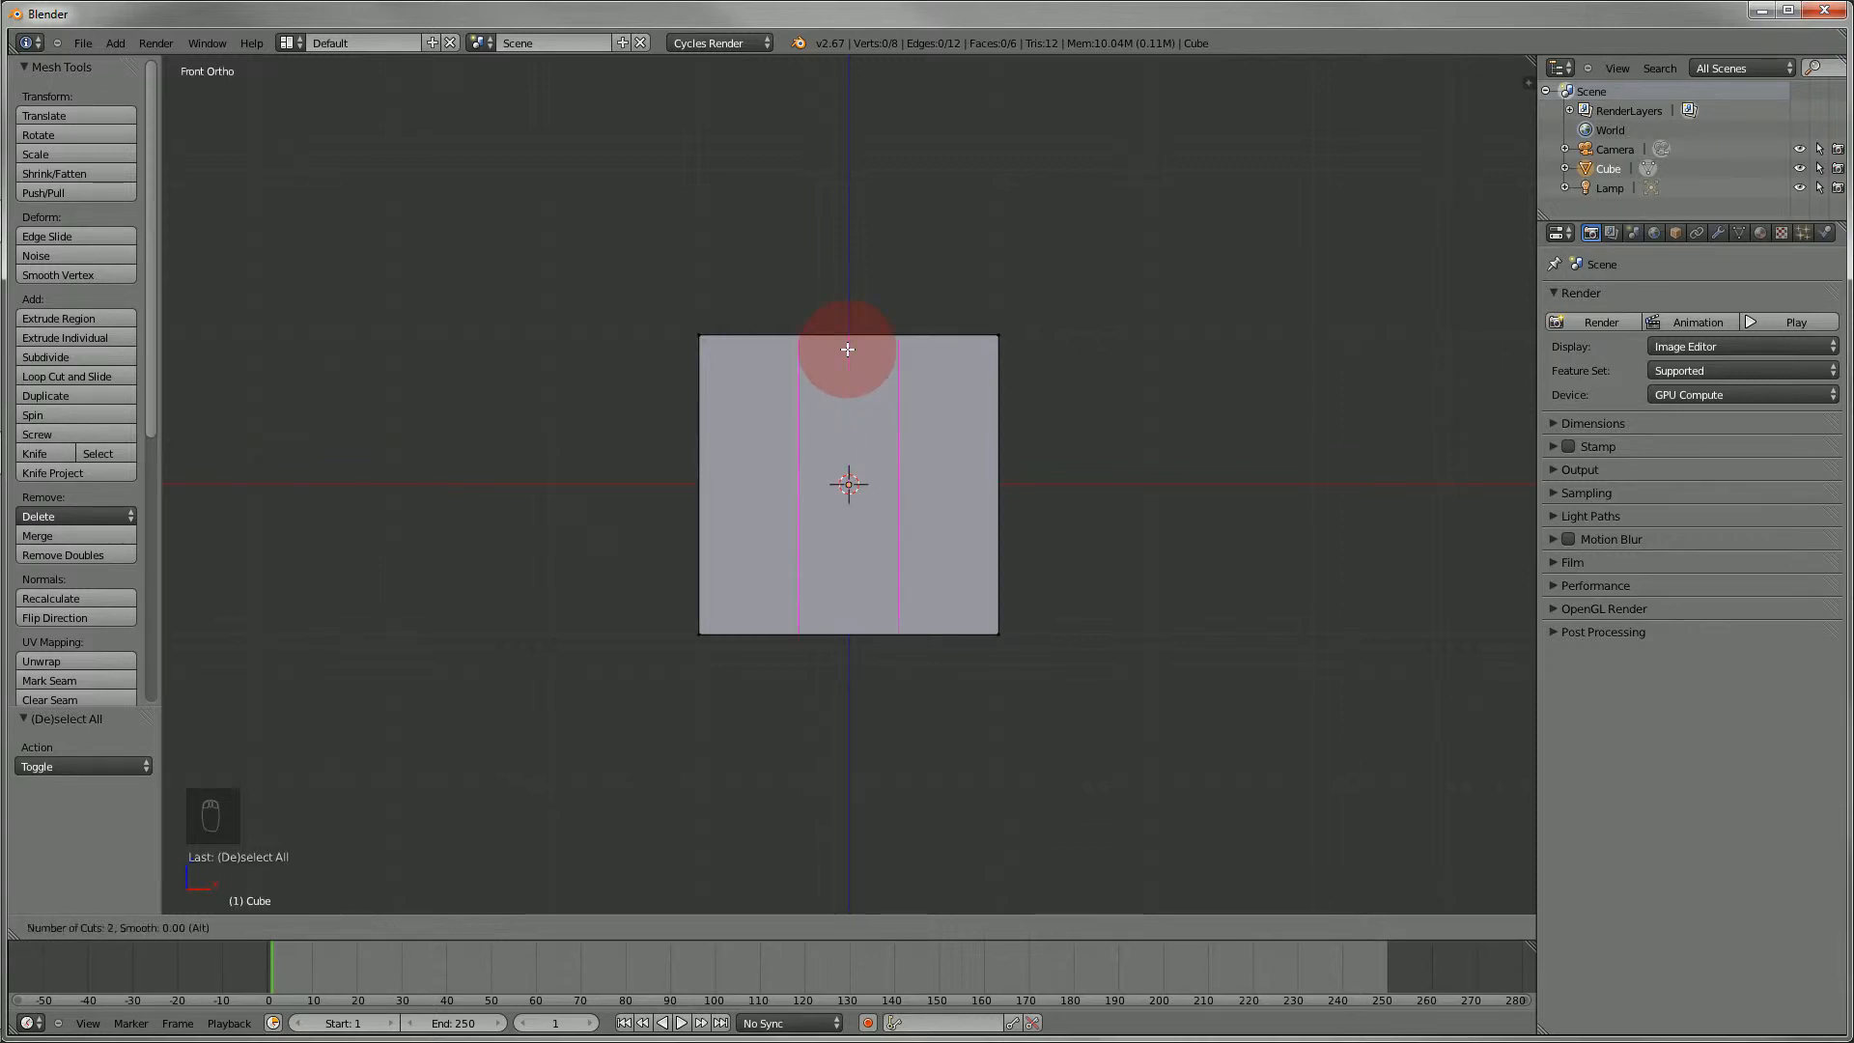
pyautogui.scroll(20, 850, 342)
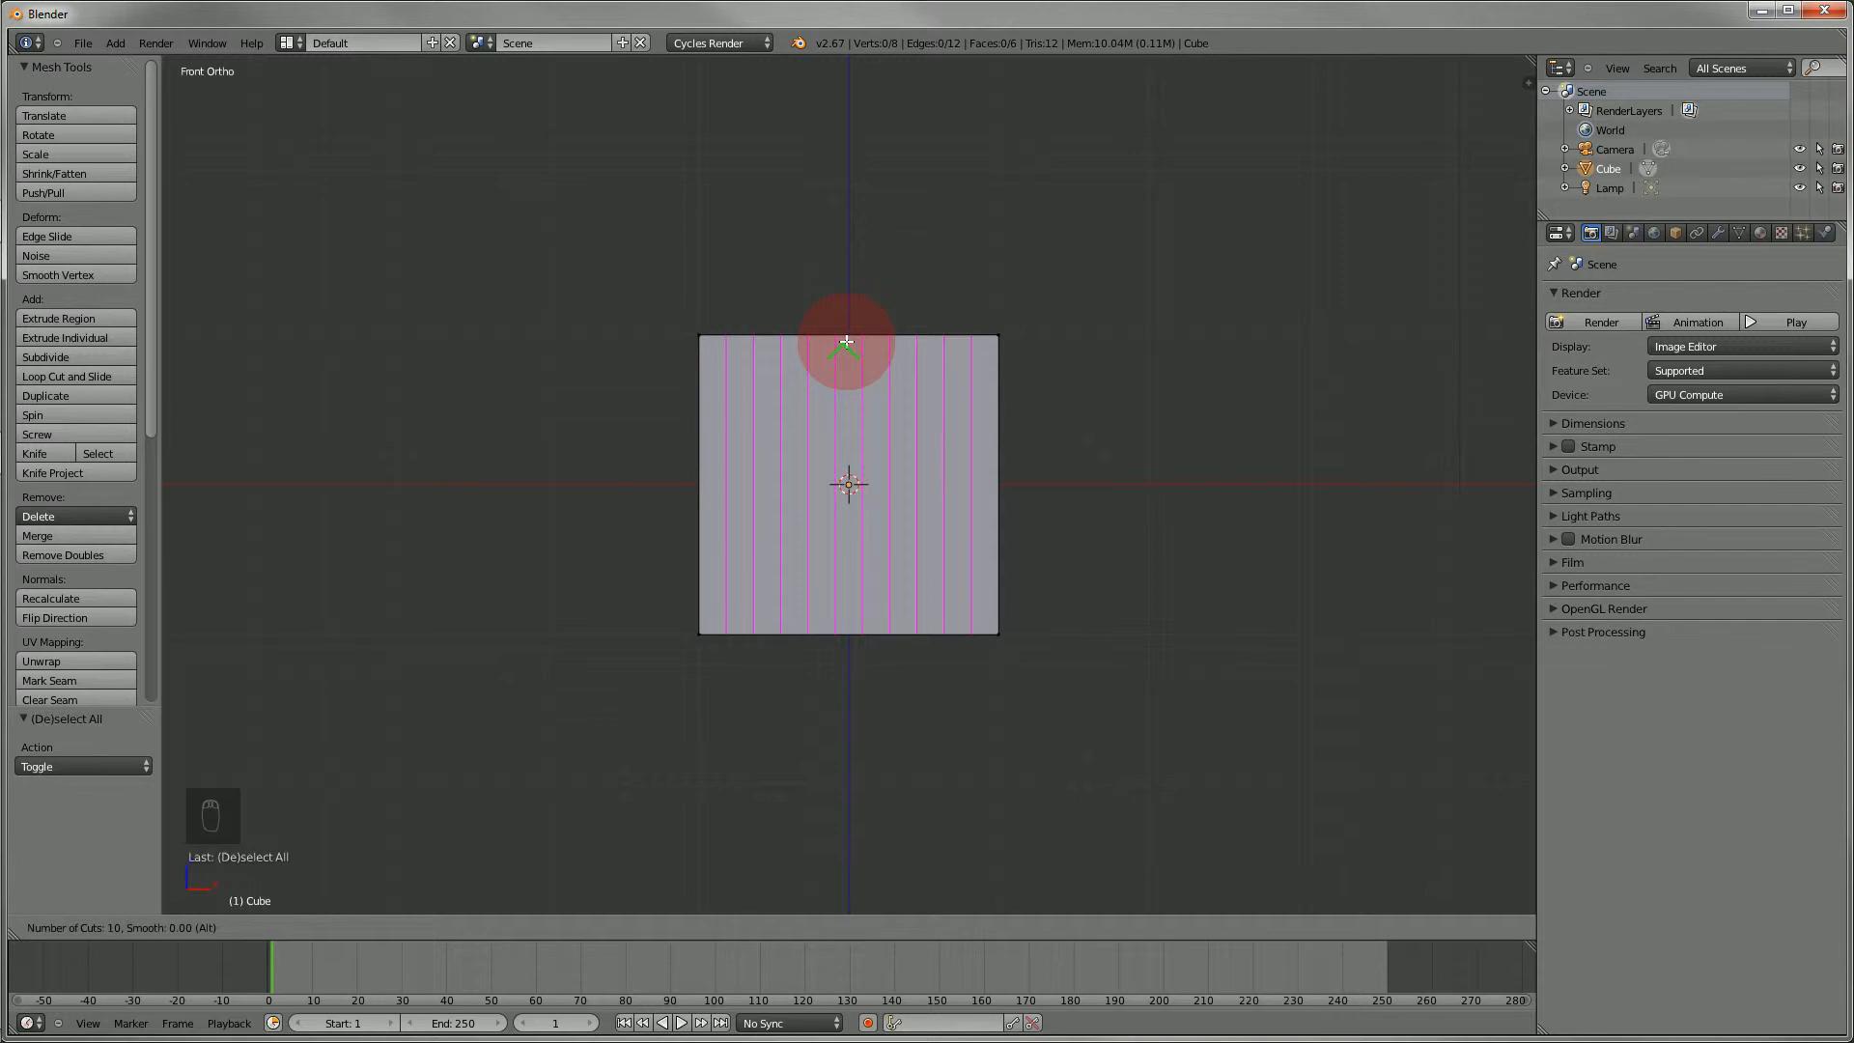
pyautogui.scroll(-20, 847, 340)
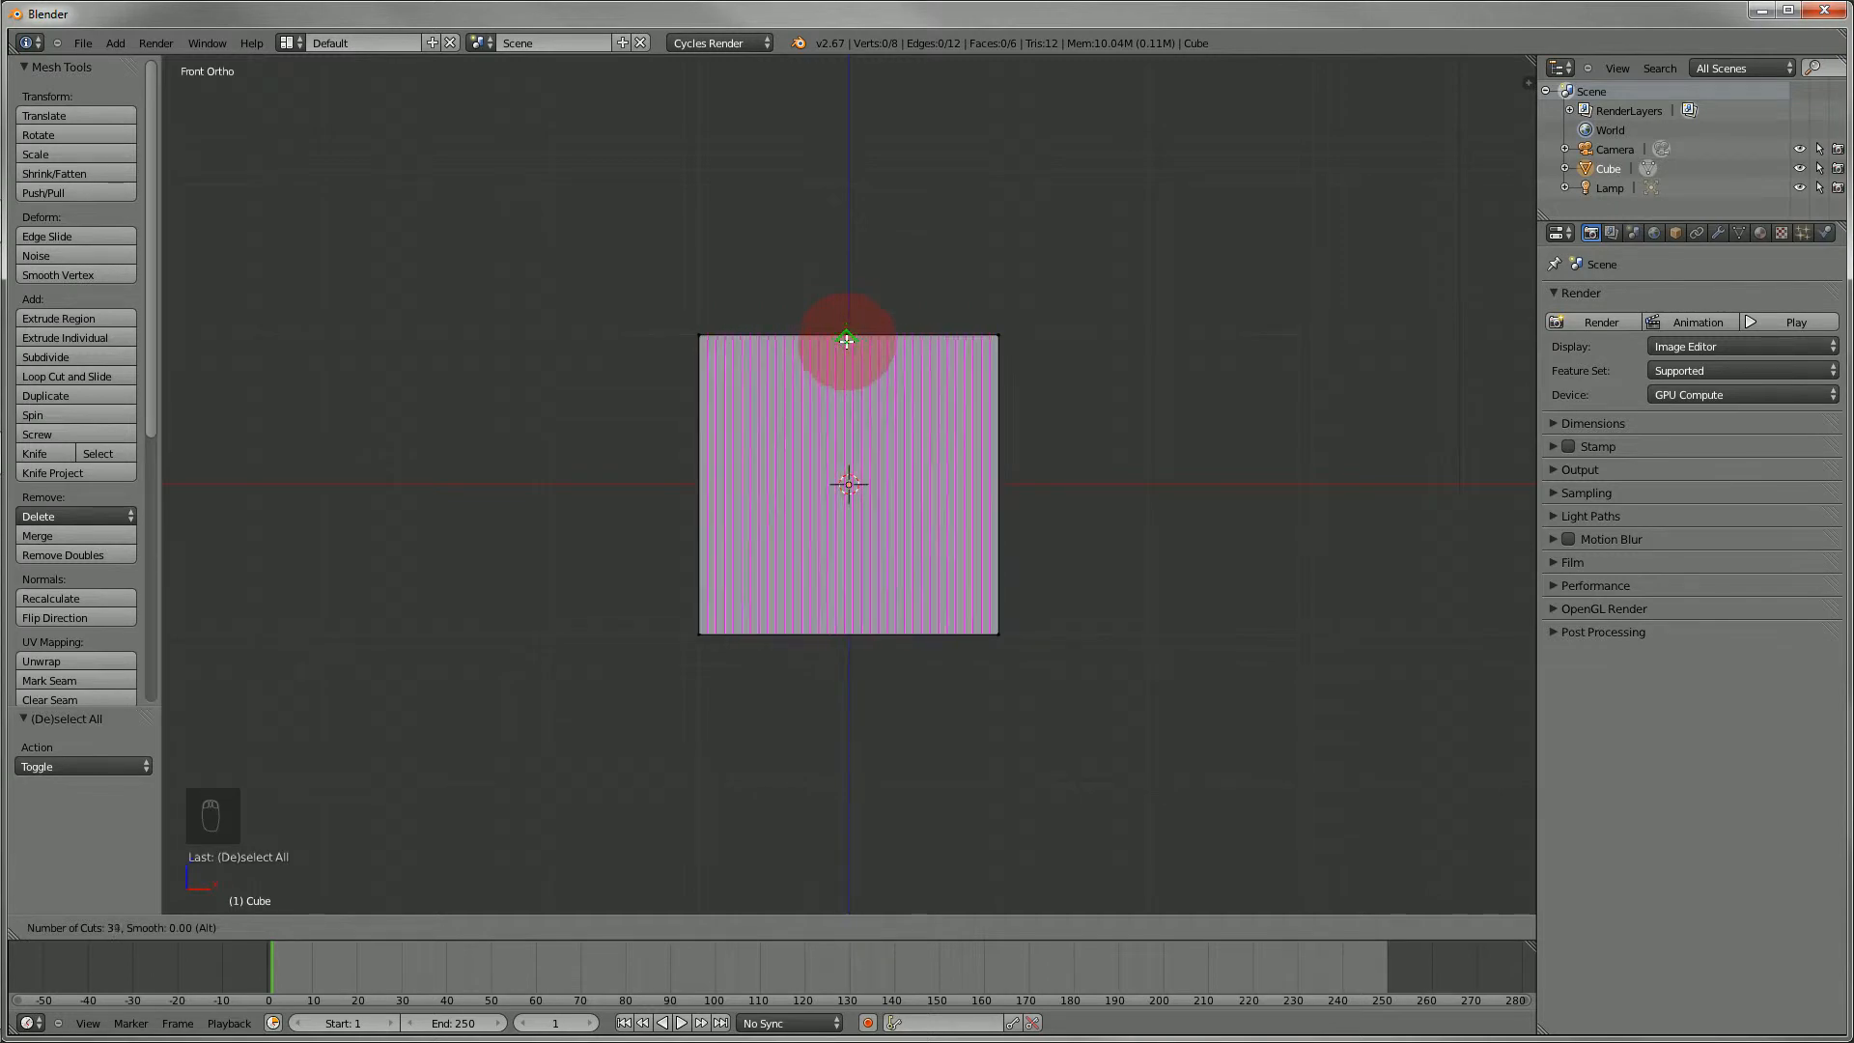
pyautogui.scroll(-5, 847, 343)
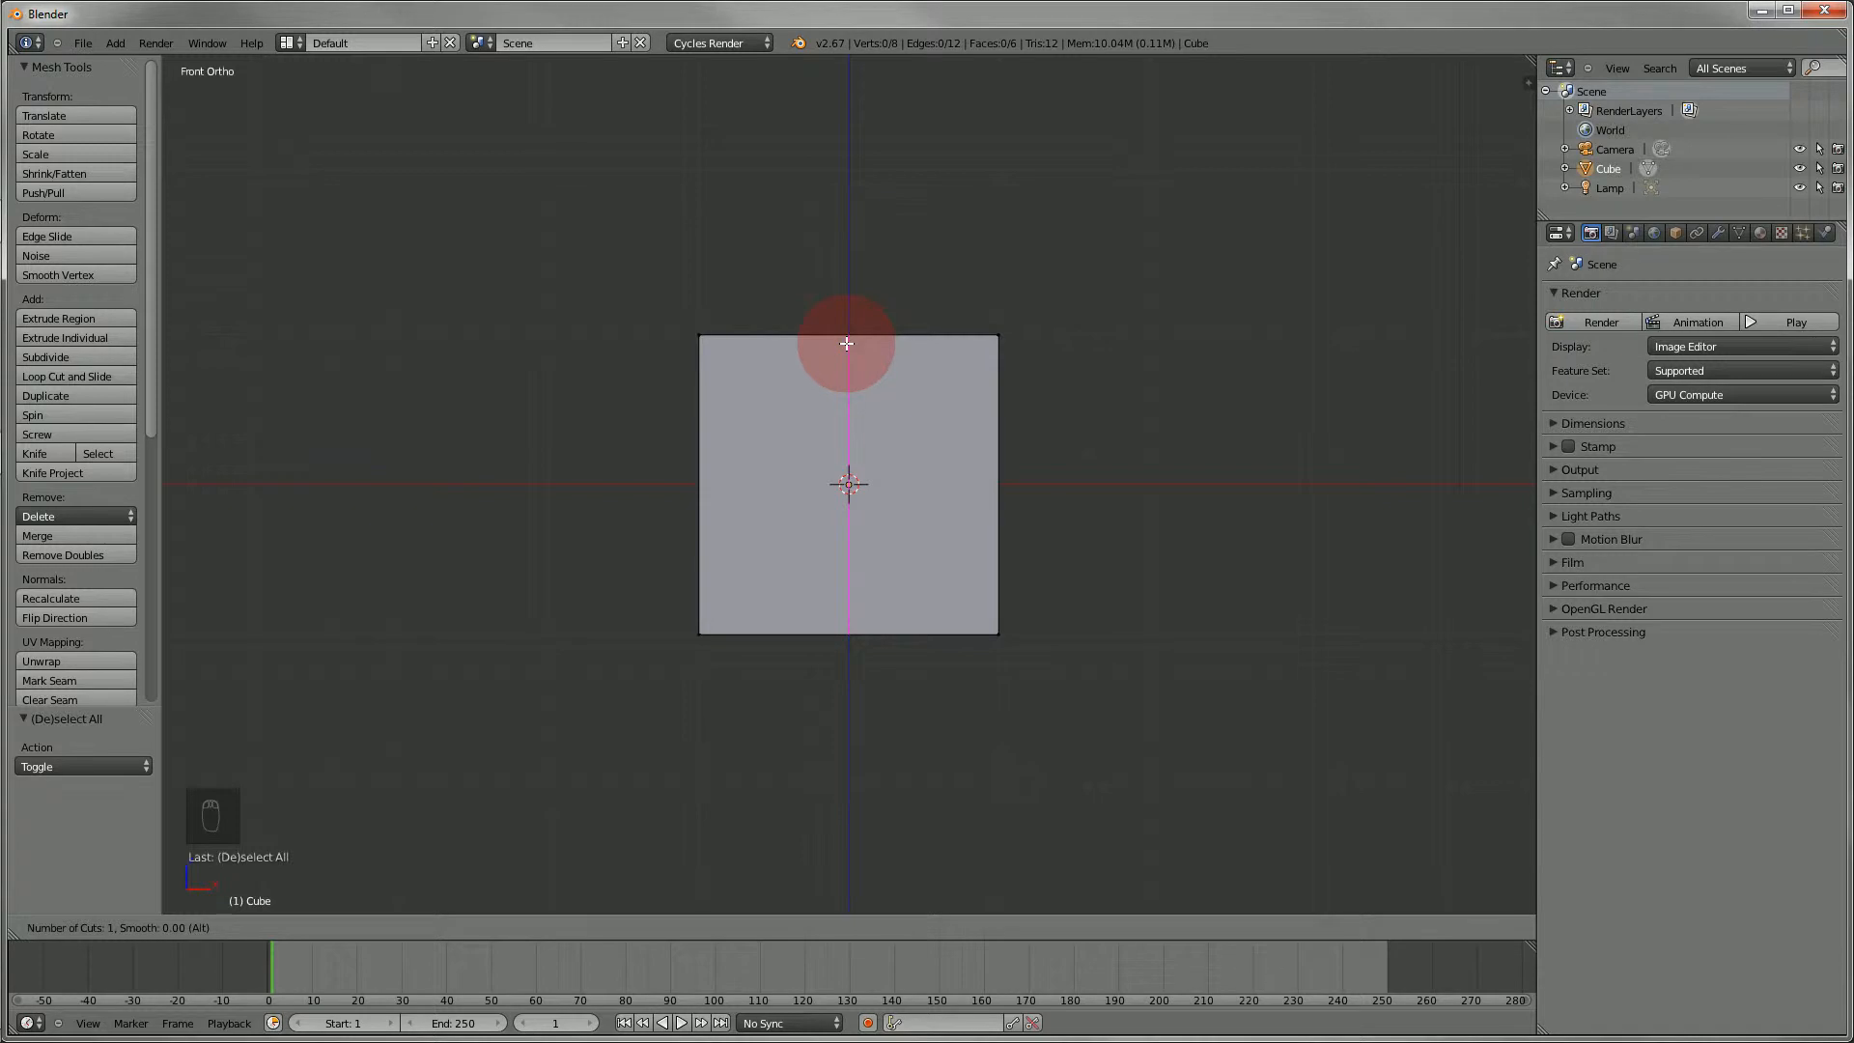
pyautogui.click(847, 343)
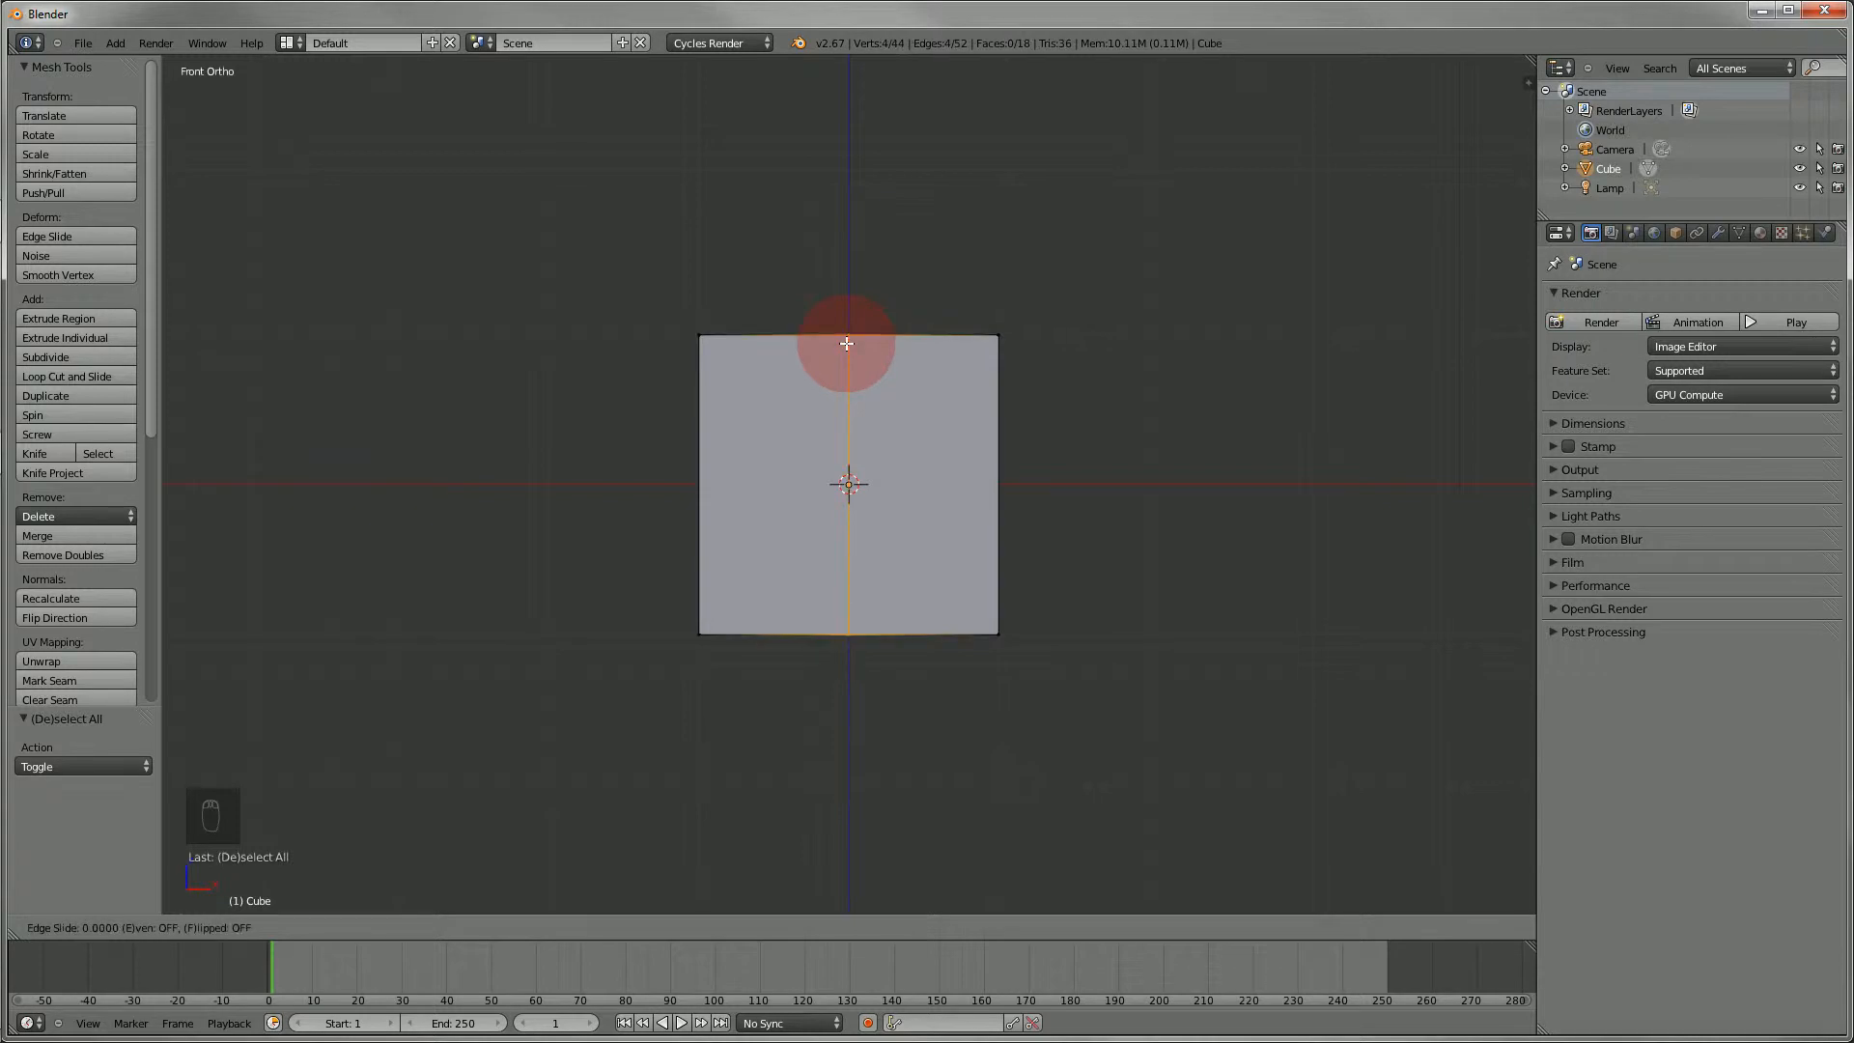
pyautogui.moveTo(847, 344); pyautogui.dragTo(740, 359)
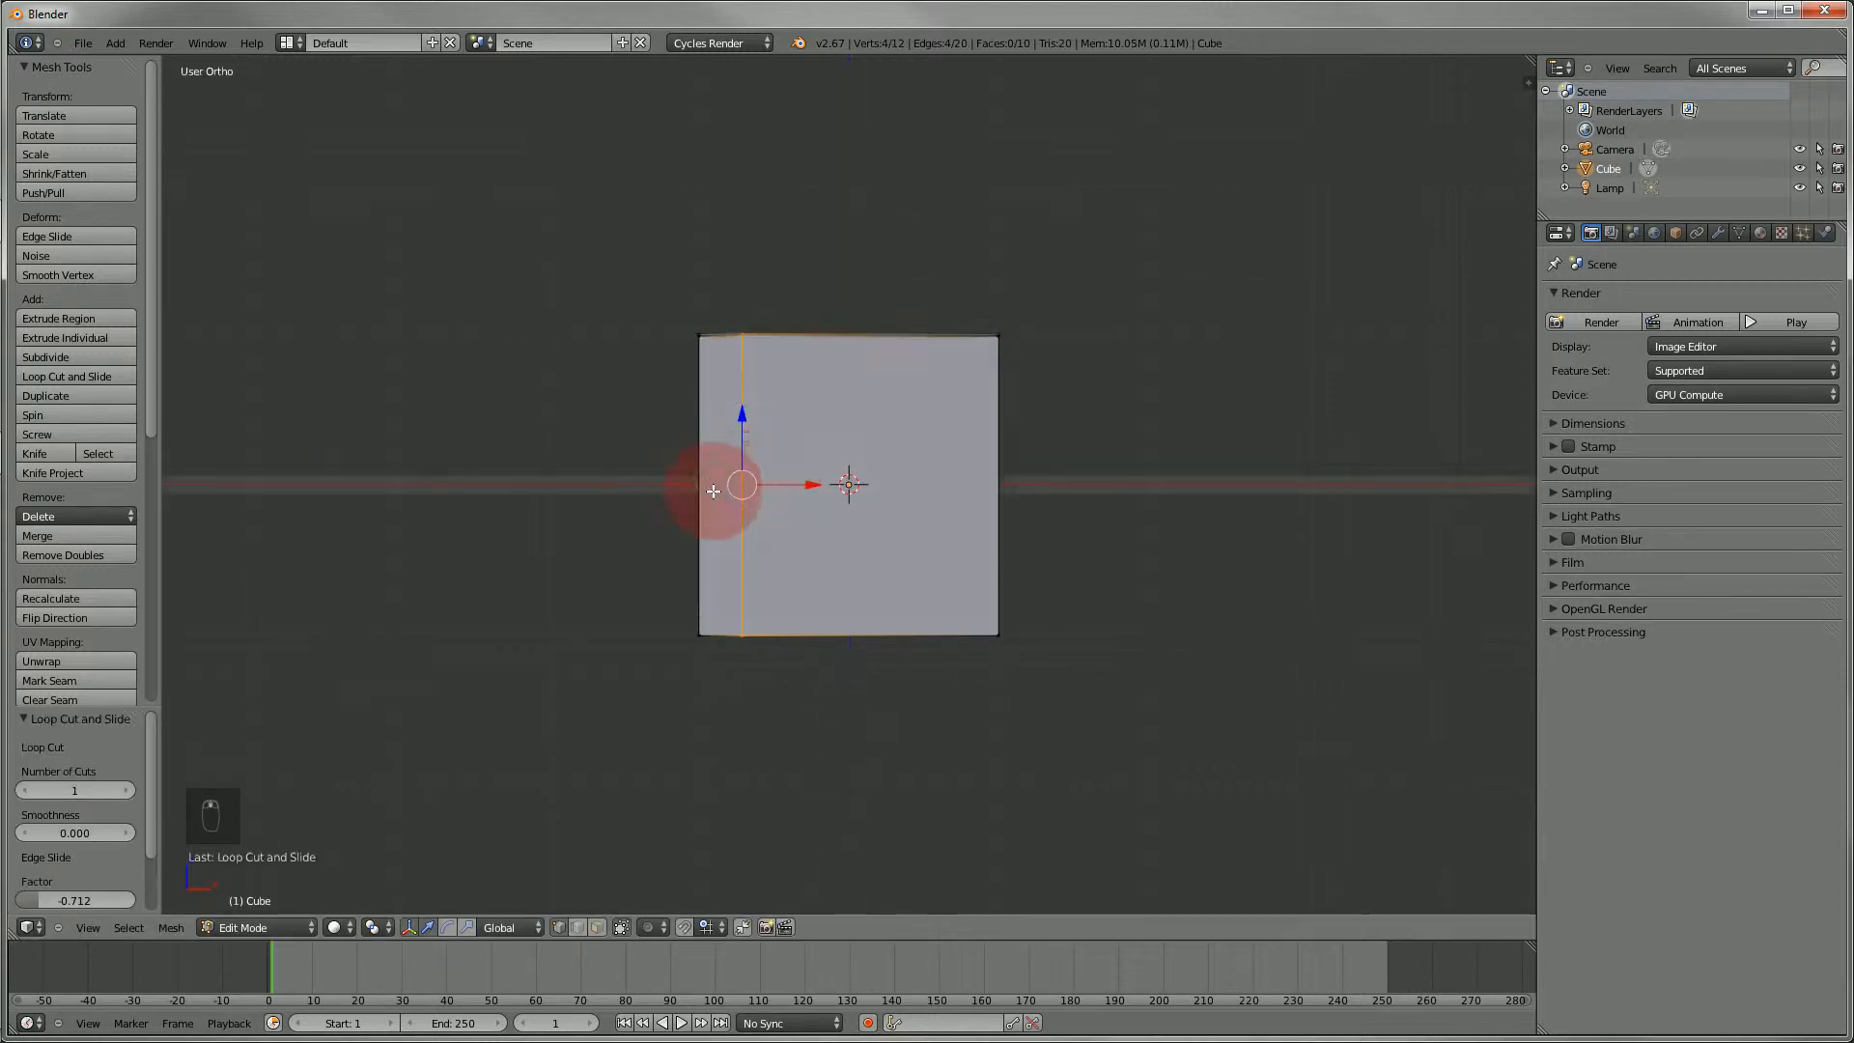
pyautogui.moveTo(712, 489); pyautogui.dragTo(880, 500, button='middle')
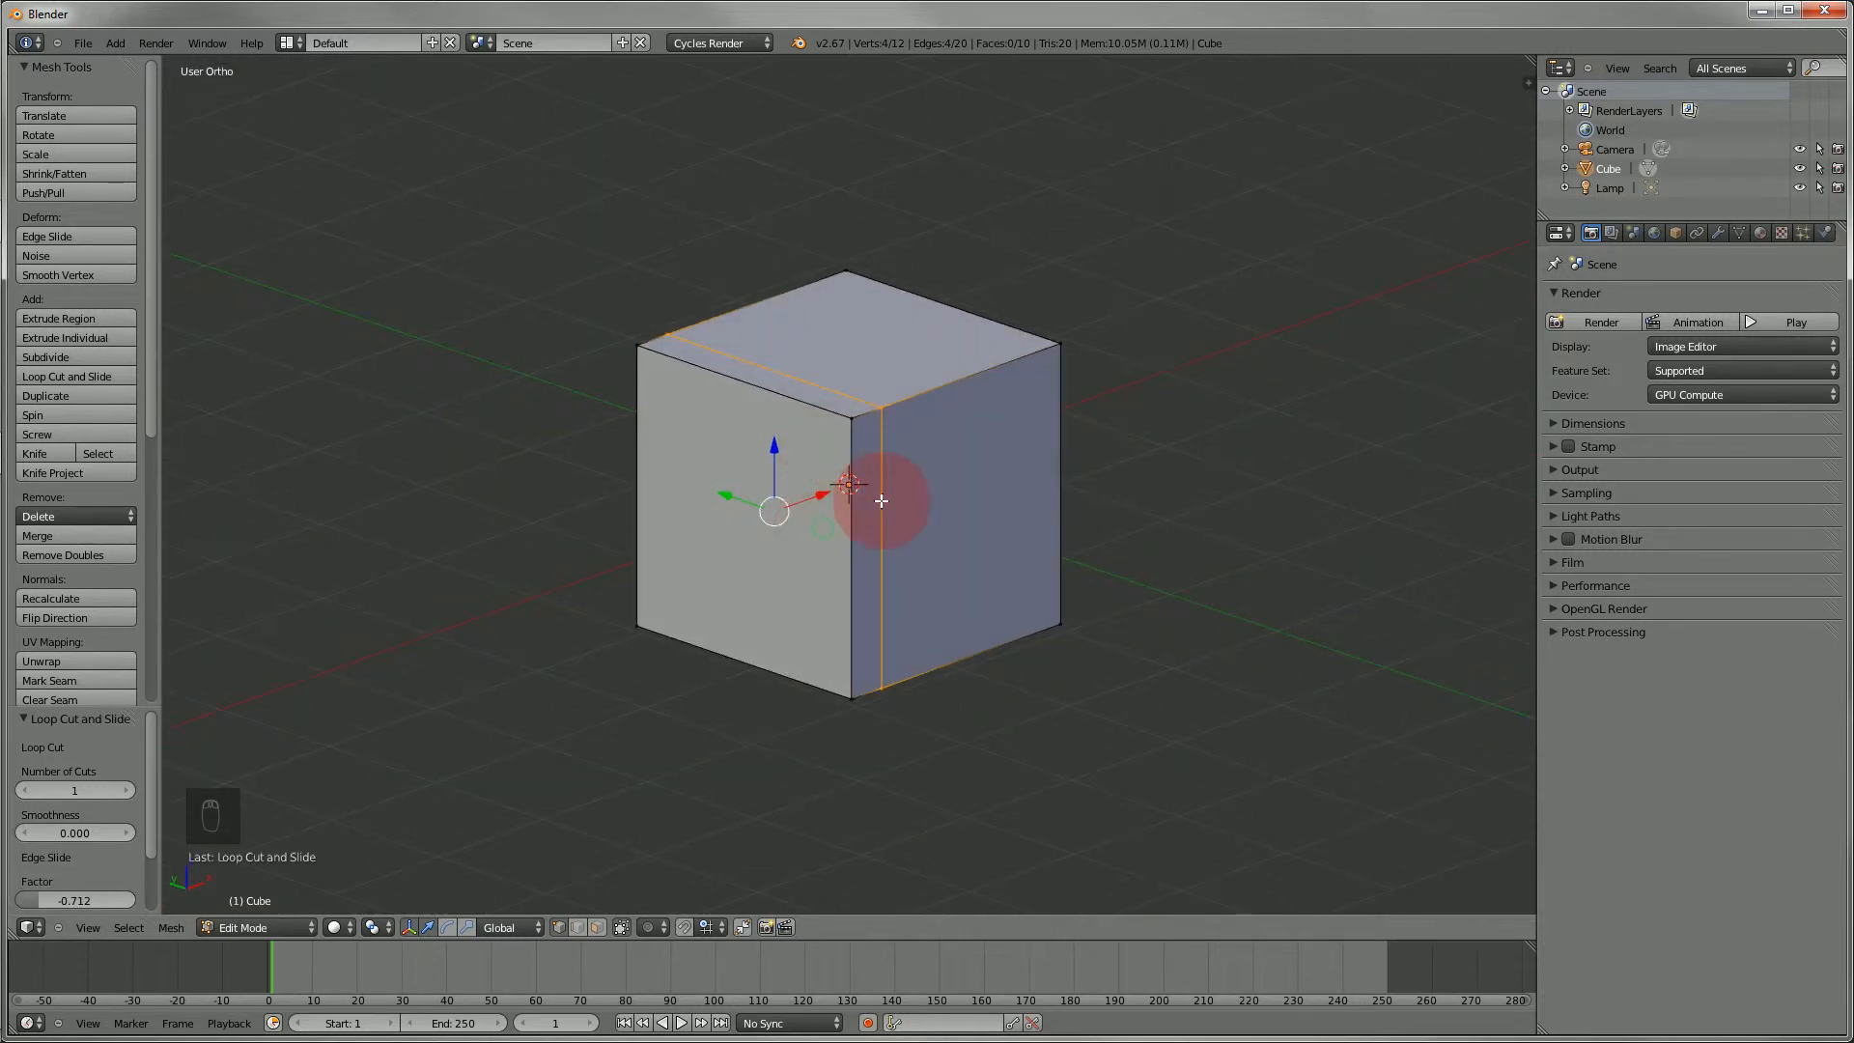
pyautogui.hotkey('ctrl', 'z')
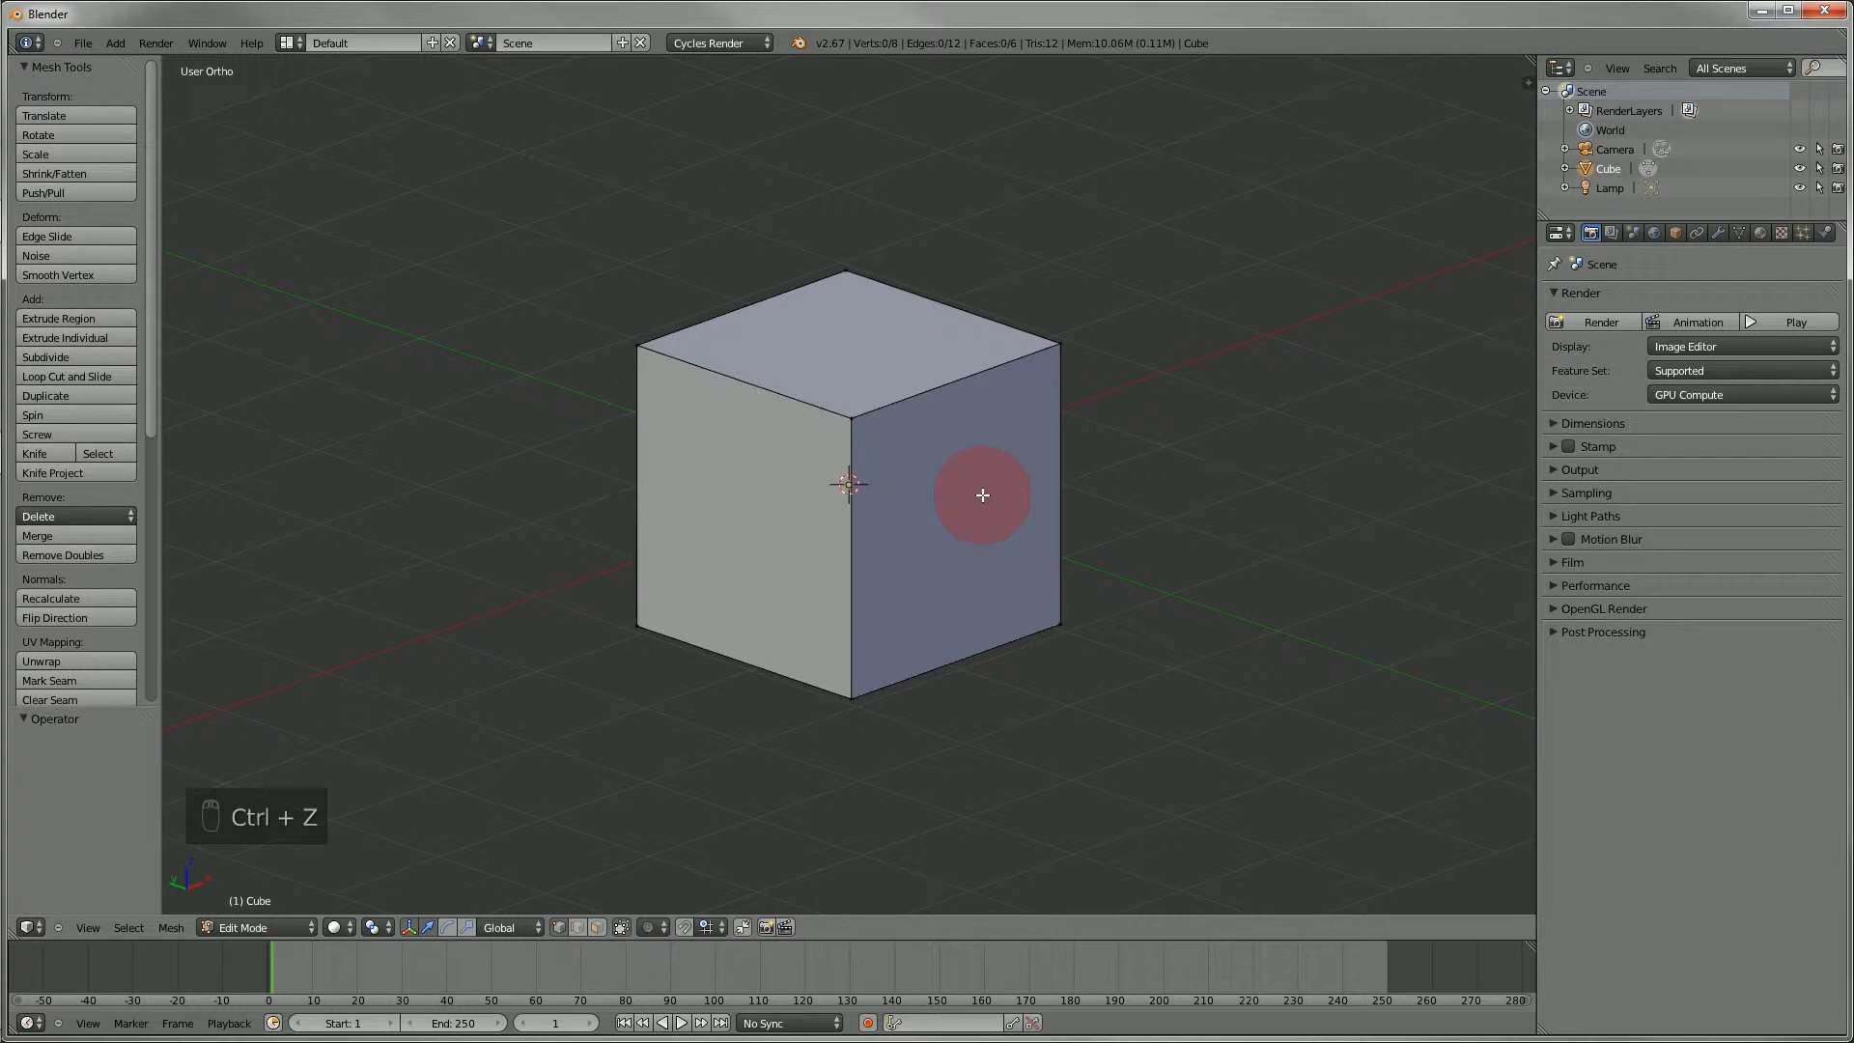
# - From the front view, add two evenly spaced vertical loop cuts to the cube without sliding them, and deselect everything
pyautogui.press('KP_1')
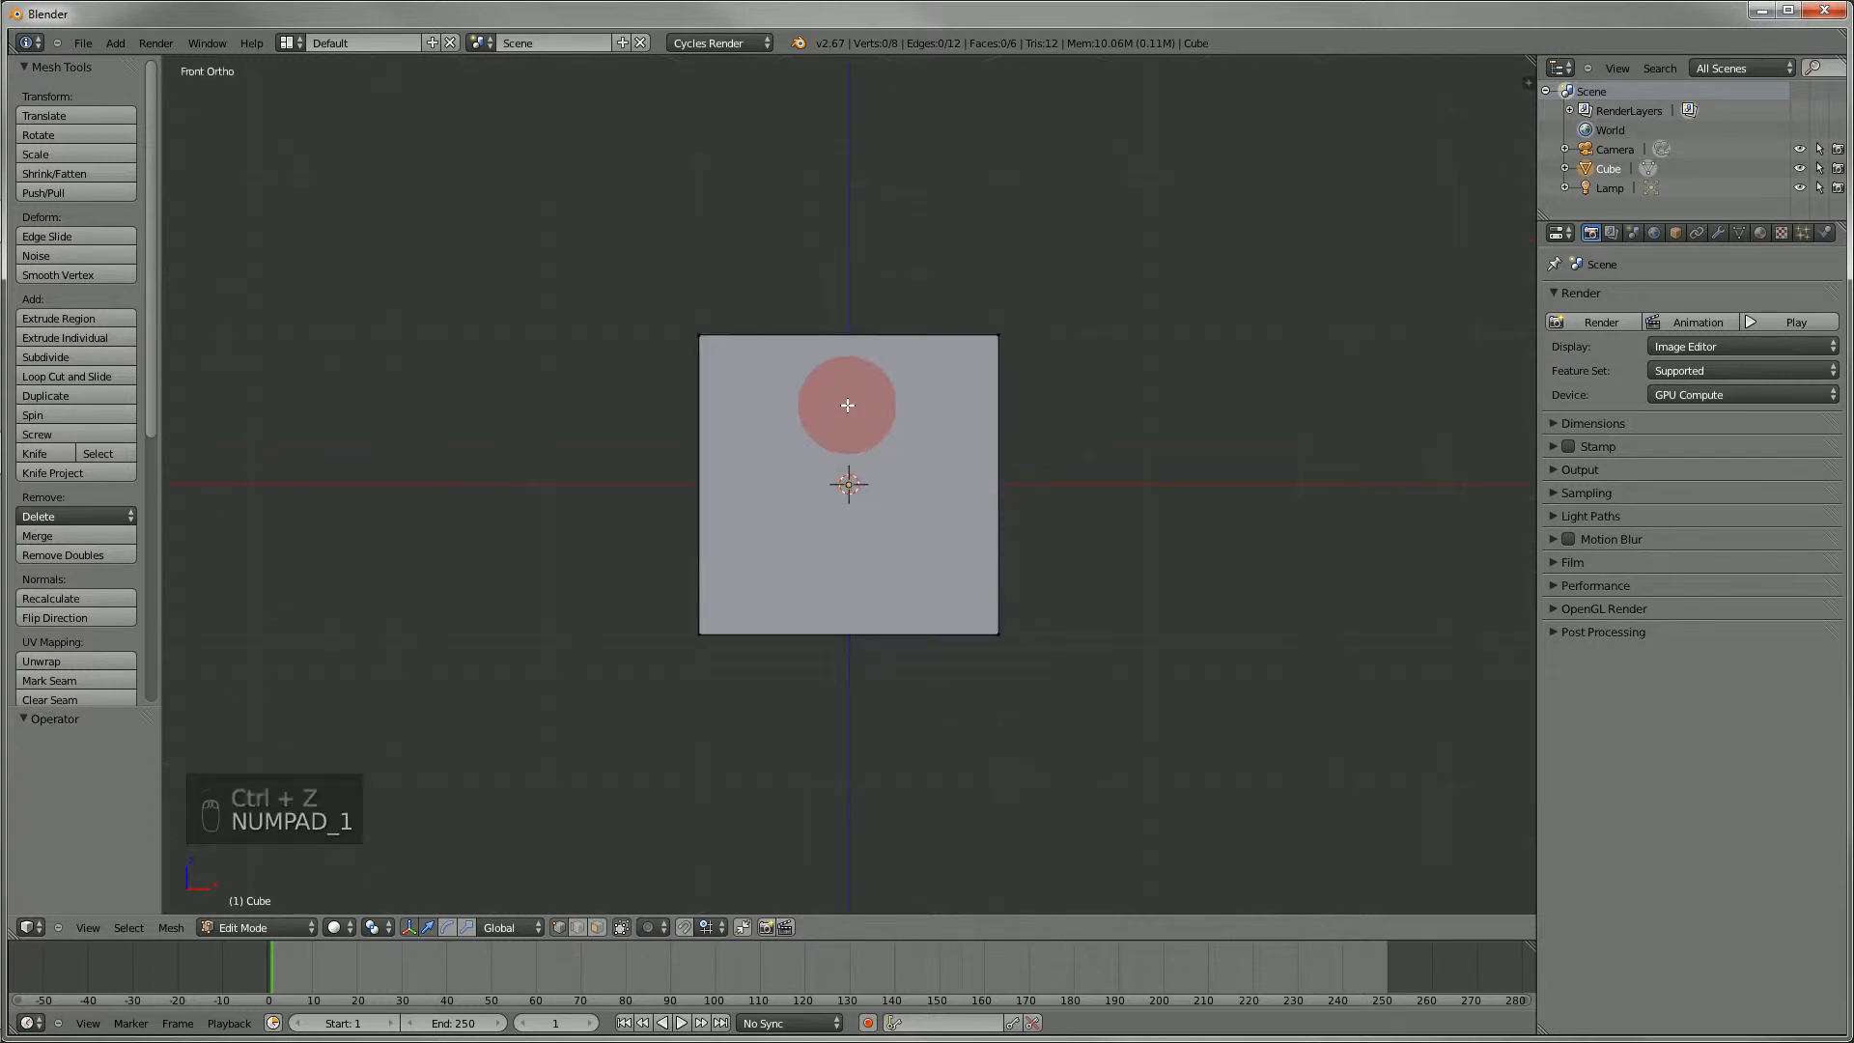
pyautogui.hotkey('ctrl', 'r')
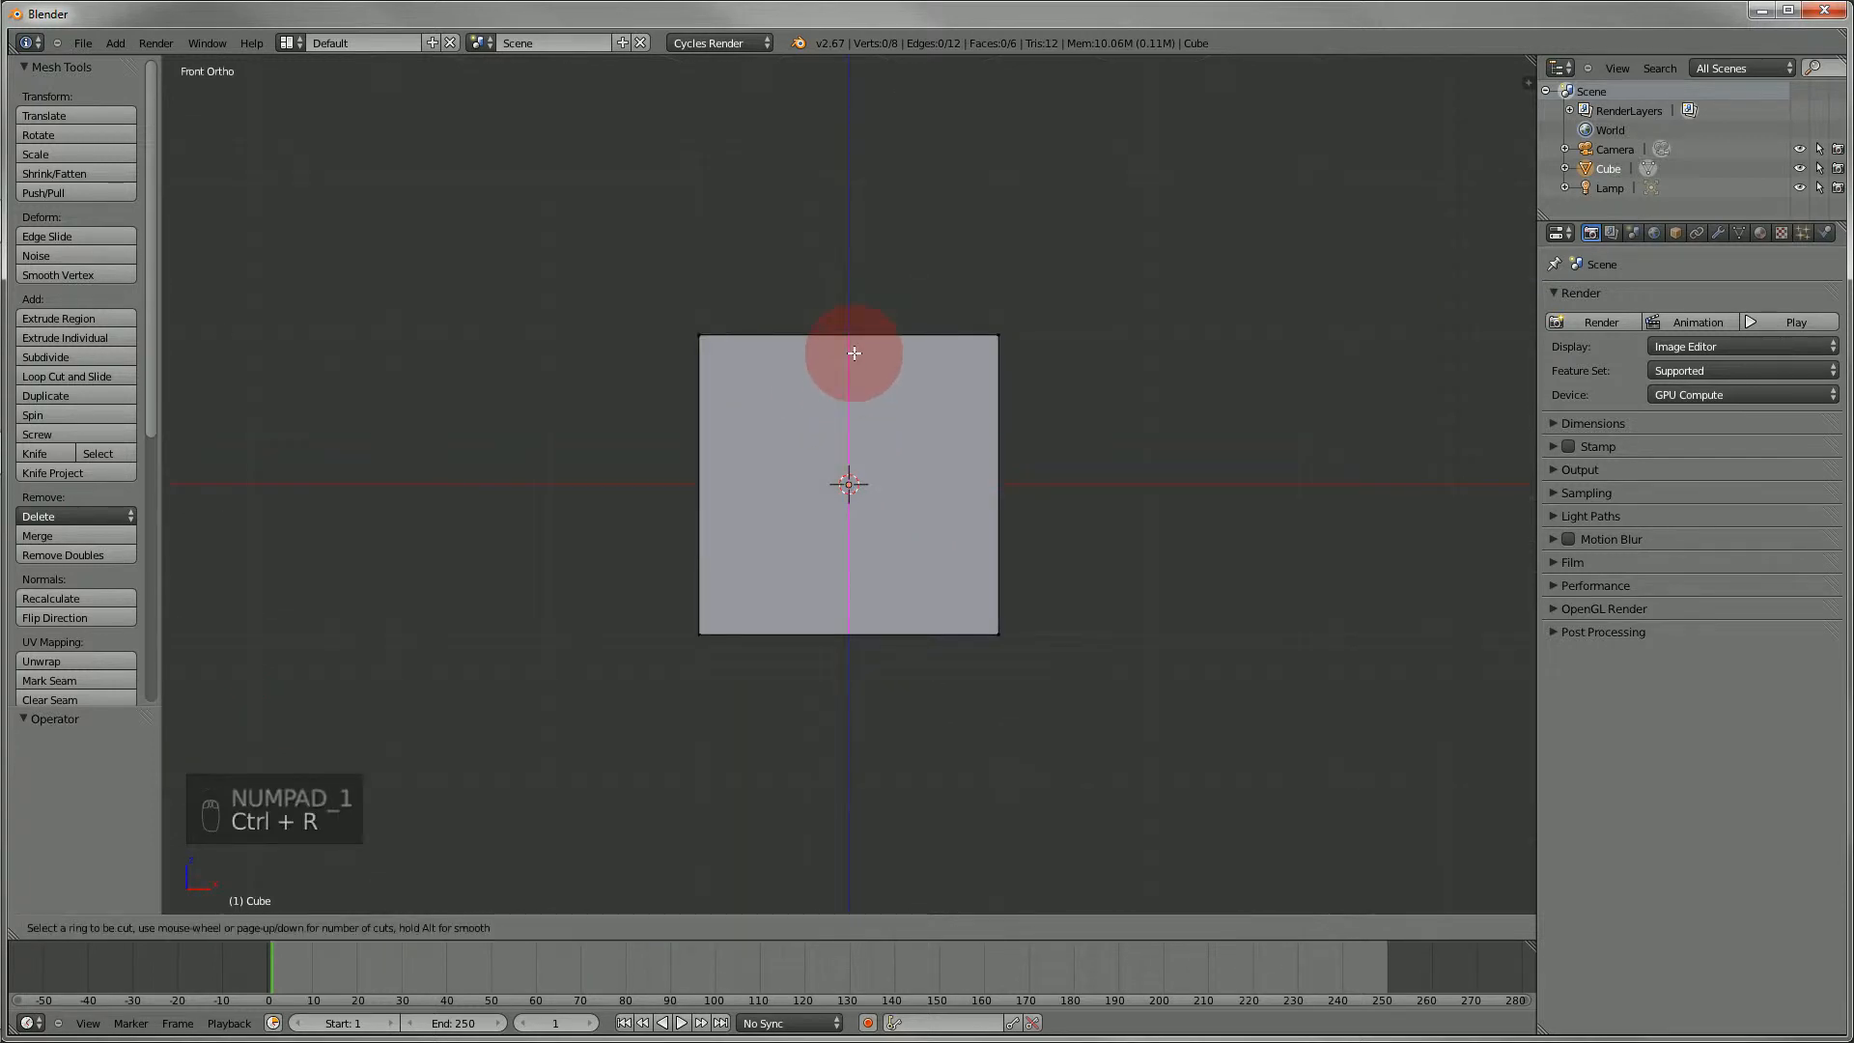
pyautogui.scroll(1, 855, 354)
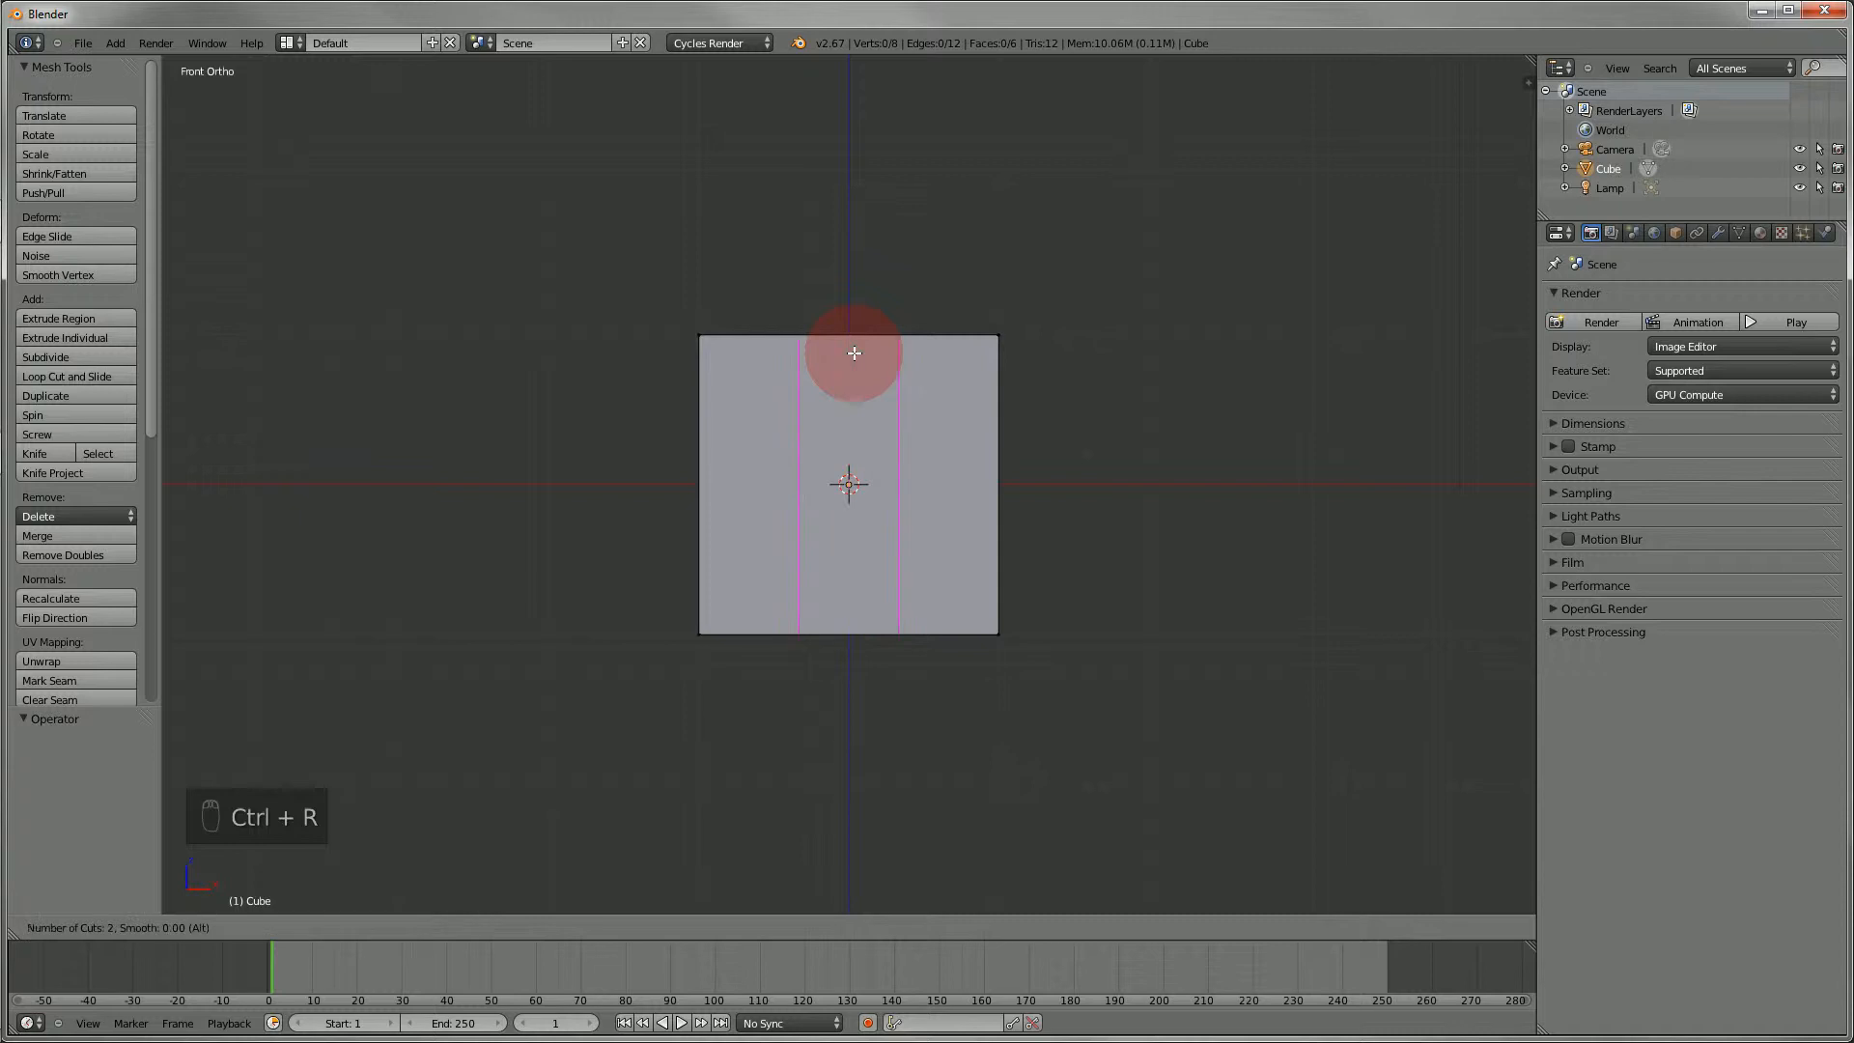
pyautogui.click(854, 353)
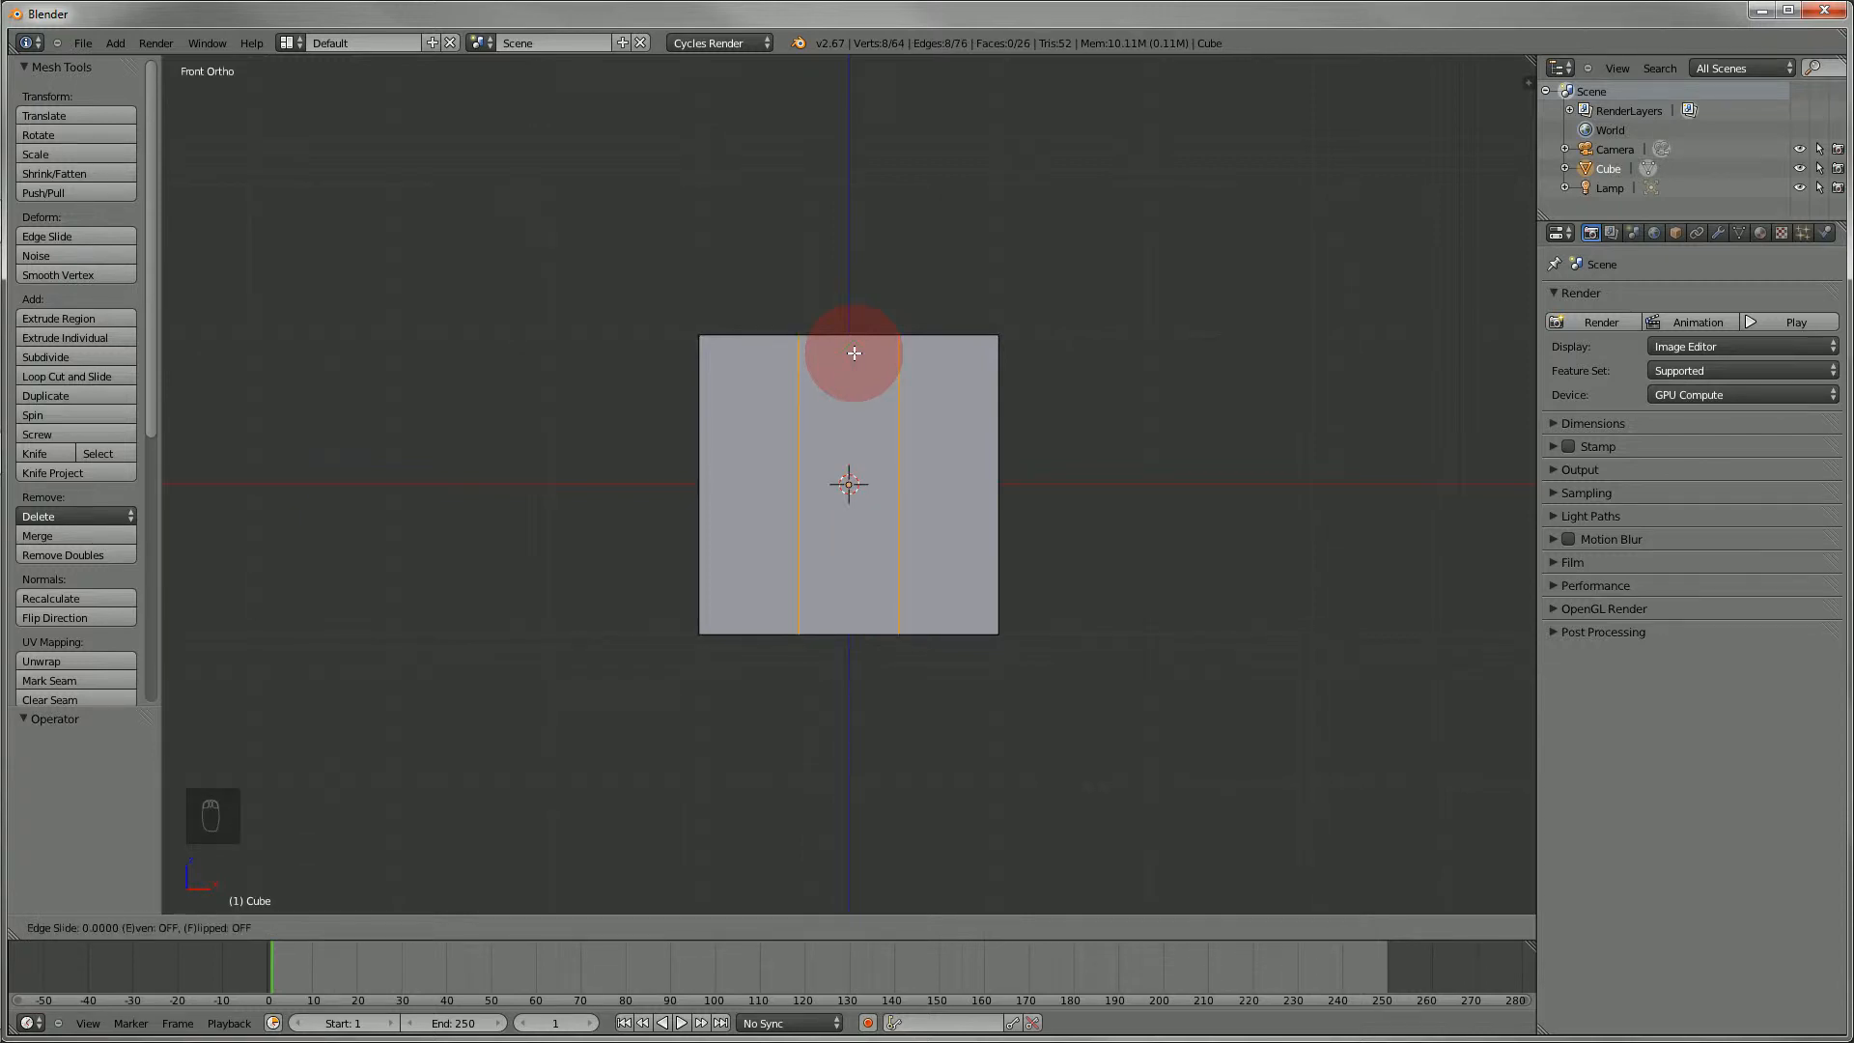
pyautogui.rightClick(855, 353)
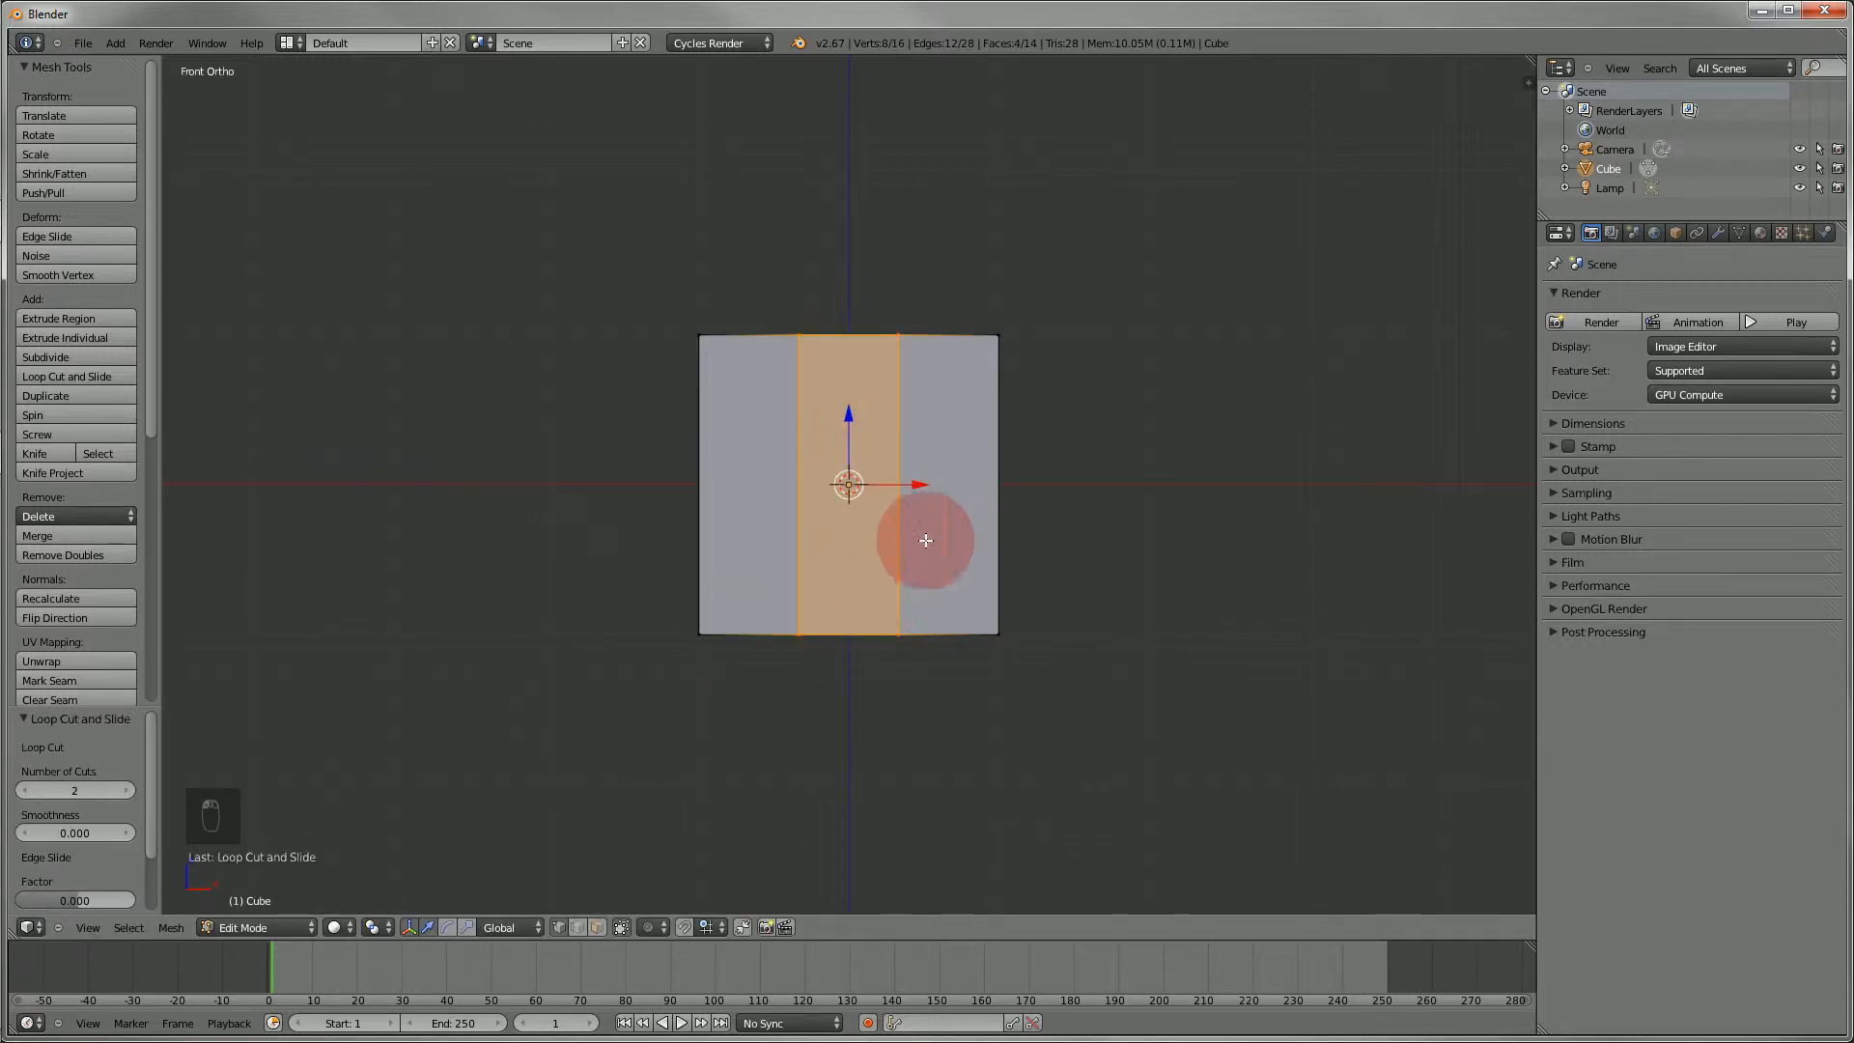
pyautogui.press('a')
# - Switch to face selection and select the middle face on the front of the cube
pyautogui.moveTo(849, 484); pyautogui.dragTo(832, 468, button='middle')
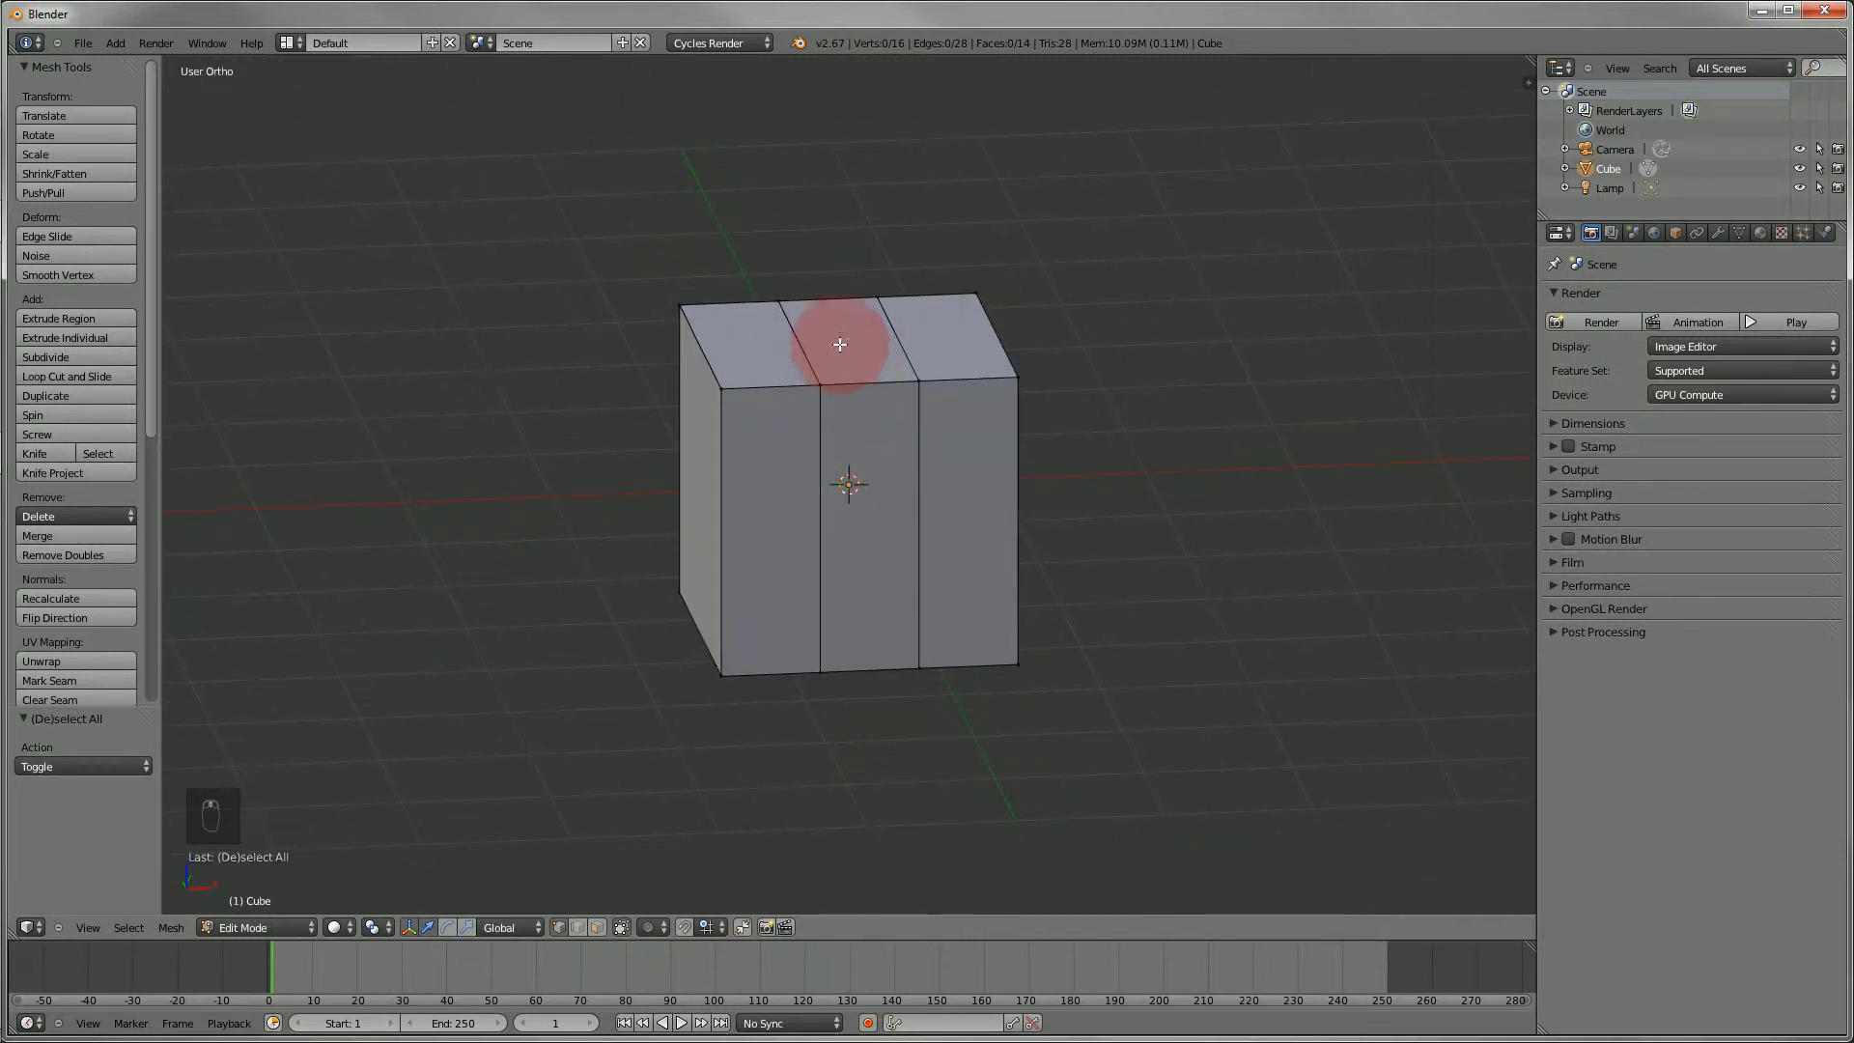
pyautogui.press('c')
pyautogui.click(597, 927)
pyautogui.rightClick(850, 478)
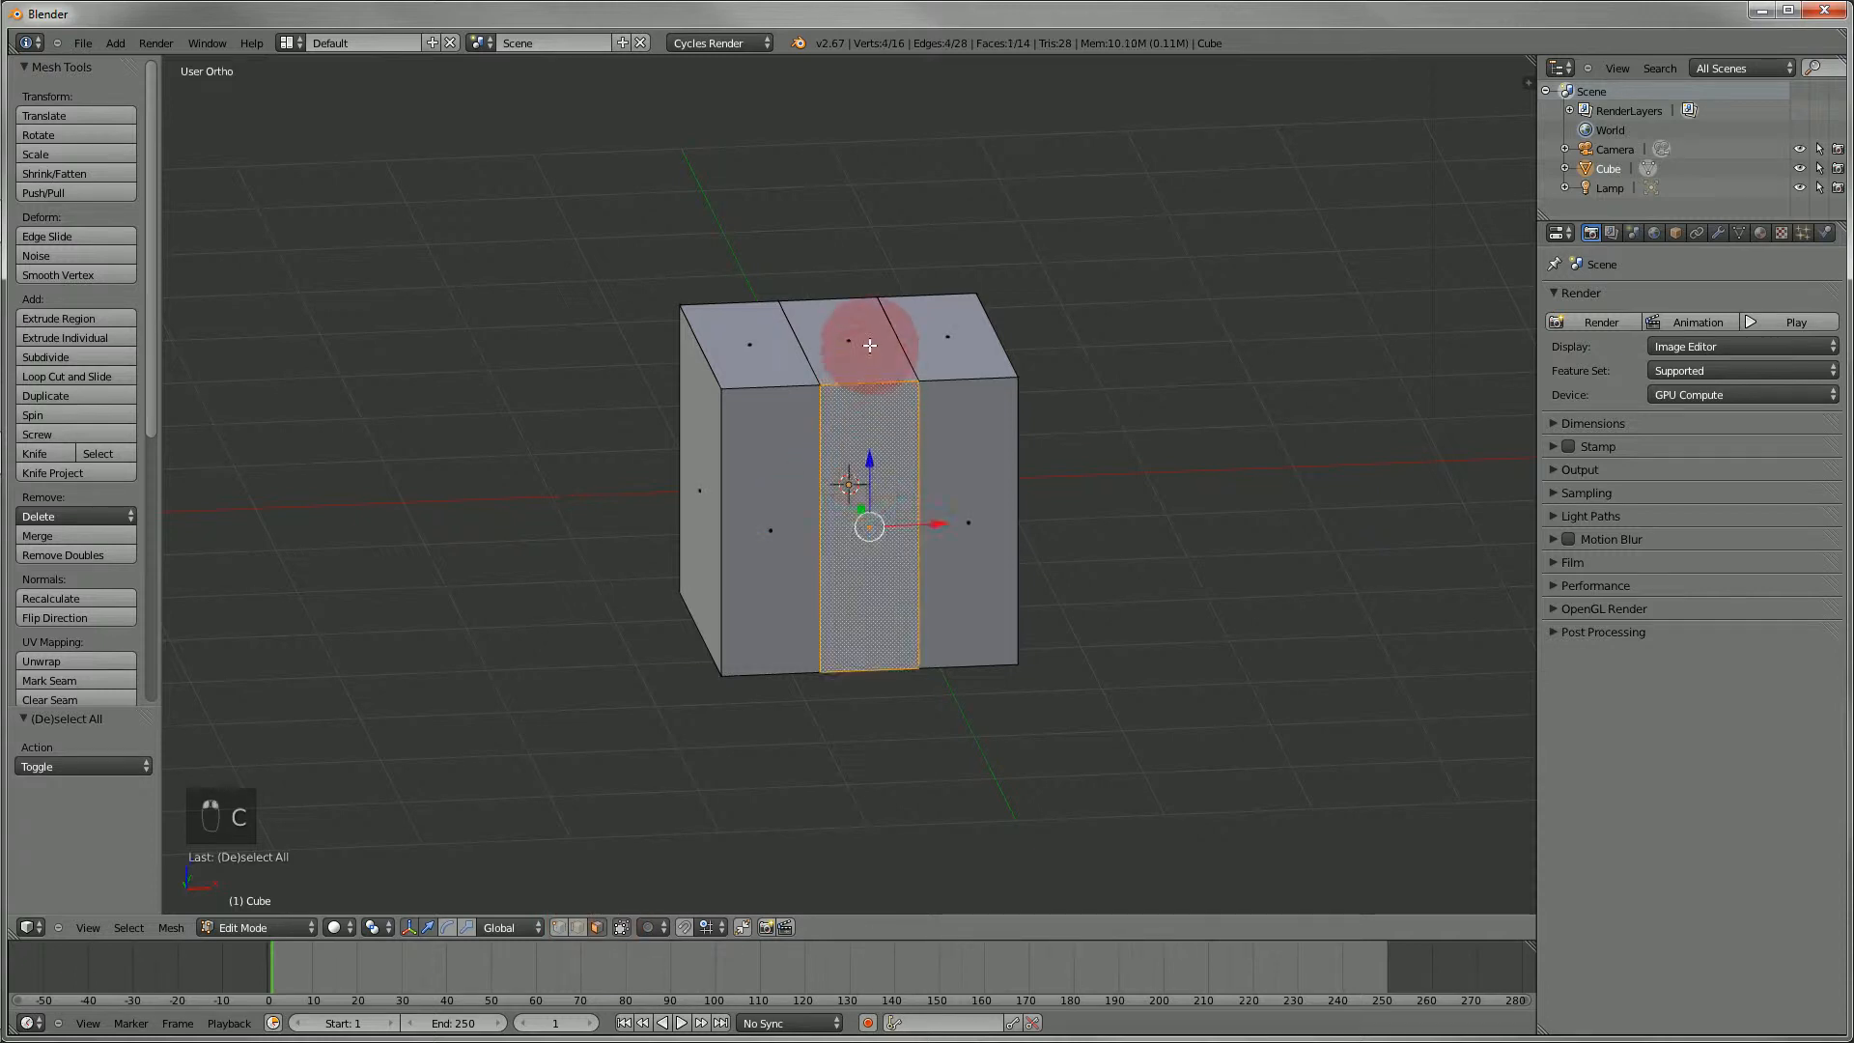
# - Try extruding the middle face on top of the cube upward by about 0.867
pyautogui.rightClick(870, 345)
pyautogui.press('e')
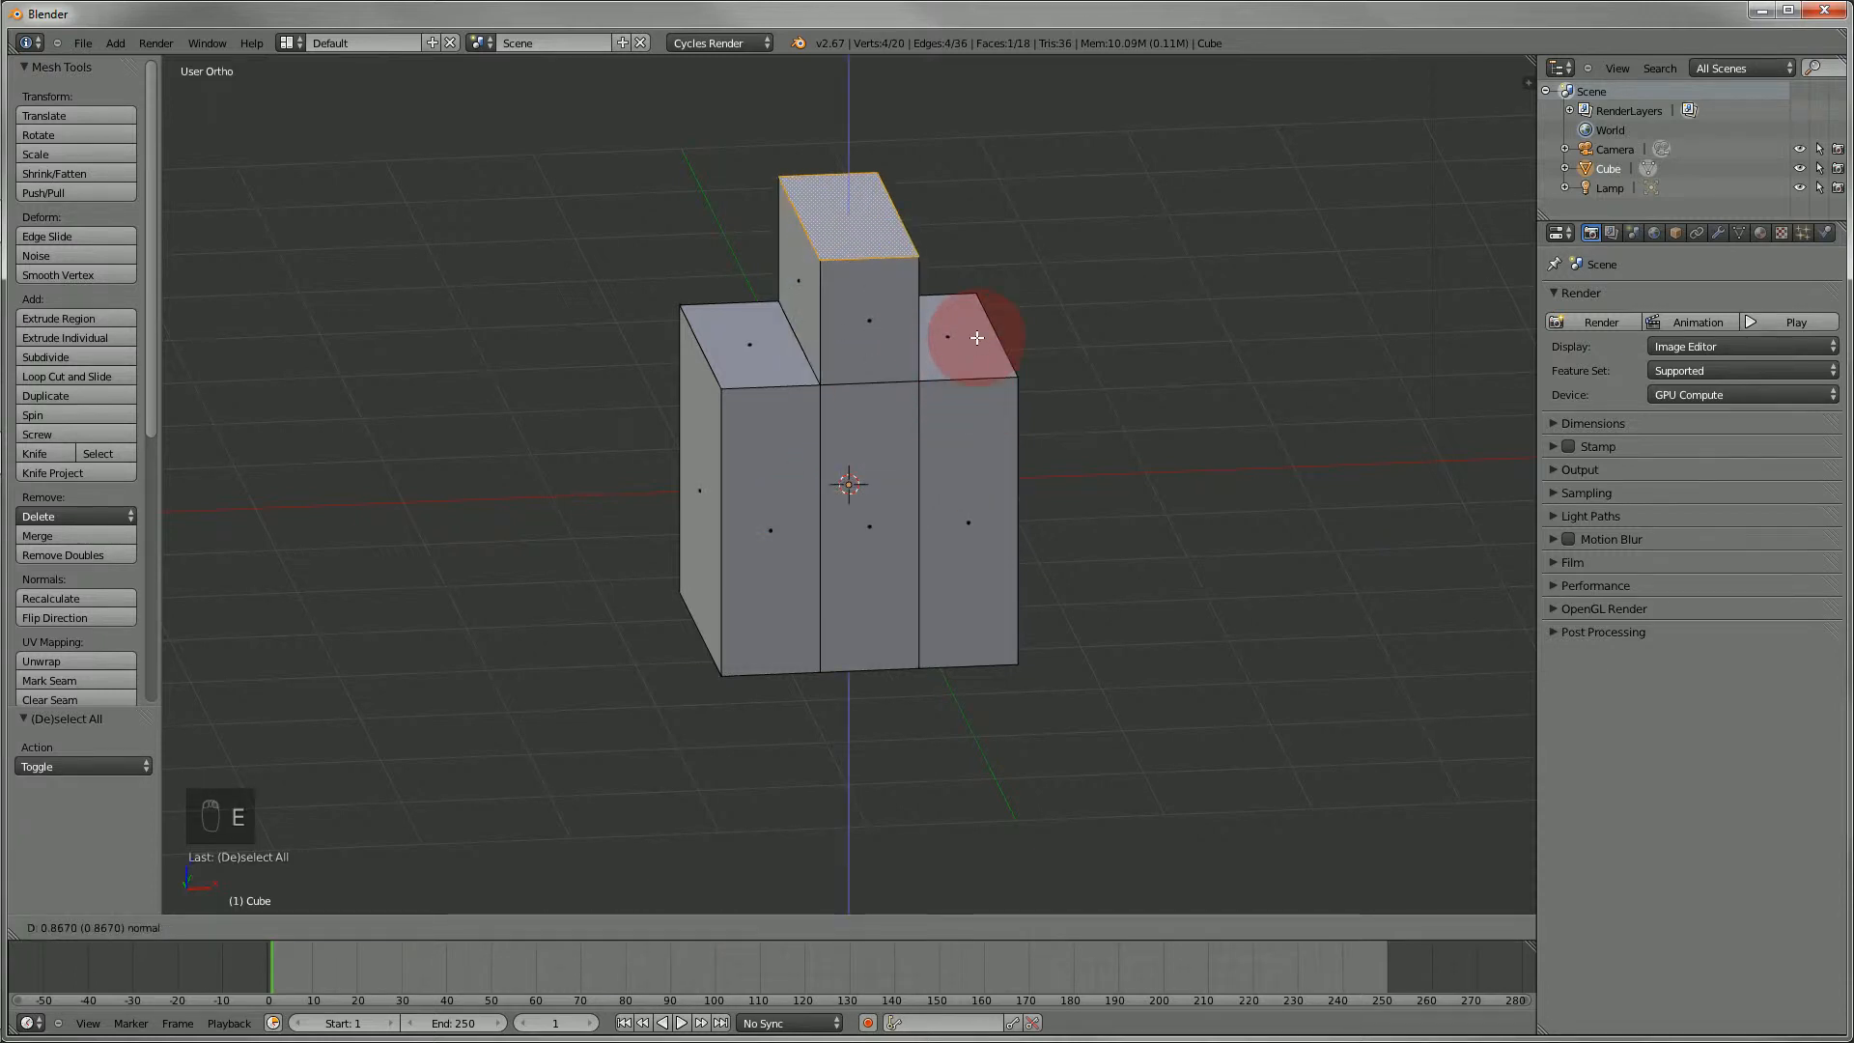
pyautogui.click(977, 337)
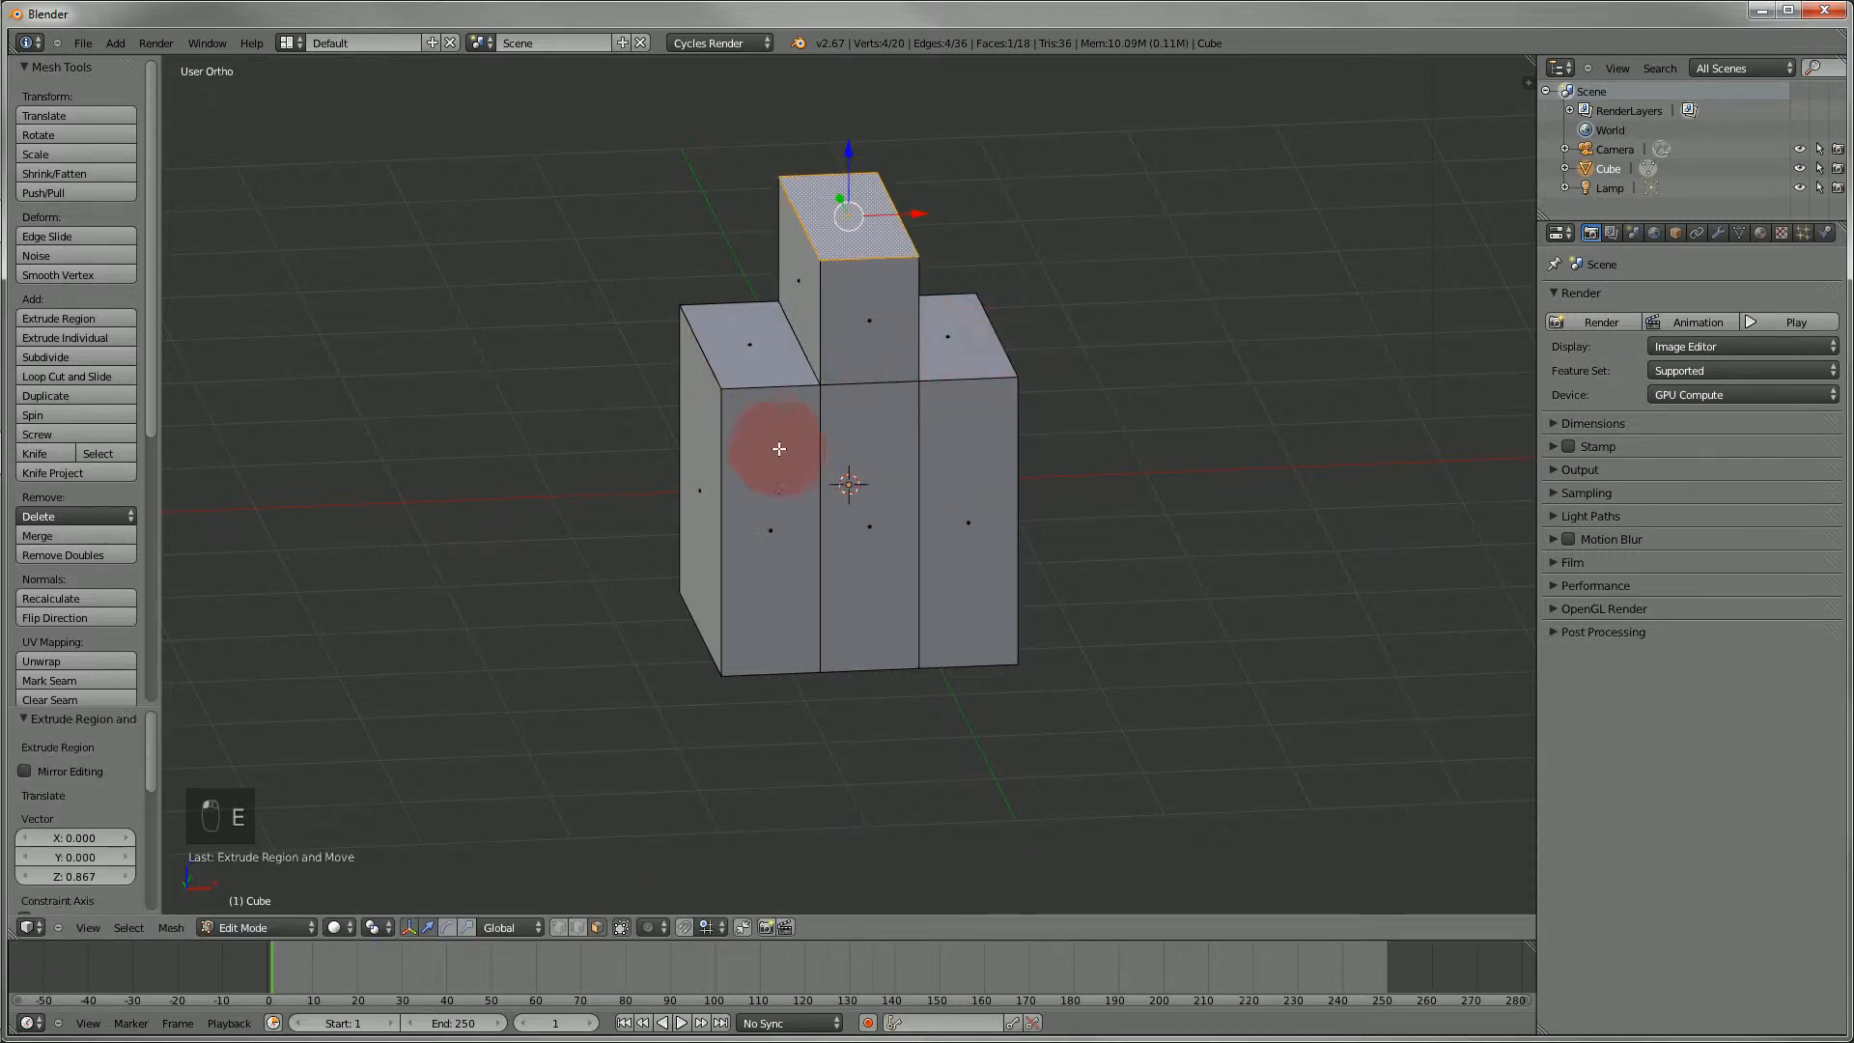
# - Undo the extrusion and the earlier loop cuts, back to the undivided cube with nothing selected
pyautogui.hotkey('ctrl', 'z')
pyautogui.hotkey('ctrl', 'z')
pyautogui.hotkey('ctrl', 'z')
pyautogui.hotkey('ctrl', 'z')
pyautogui.hotkey('ctrl', 'z')
pyautogui.hotkey('ctrl', 'z')
pyautogui.hotkey('ctrl', 'z')
pyautogui.hotkey('ctrl', 'z')
pyautogui.hotkey('ctrl', 'z')
pyautogui.hotkey('ctrl', 'z')
pyautogui.hotkey('ctrl', 'z')
pyautogui.hotkey('ctrl', 'z')
pyautogui.hotkey('ctrl', 'z')
pyautogui.hotkey('ctrl', 'z')
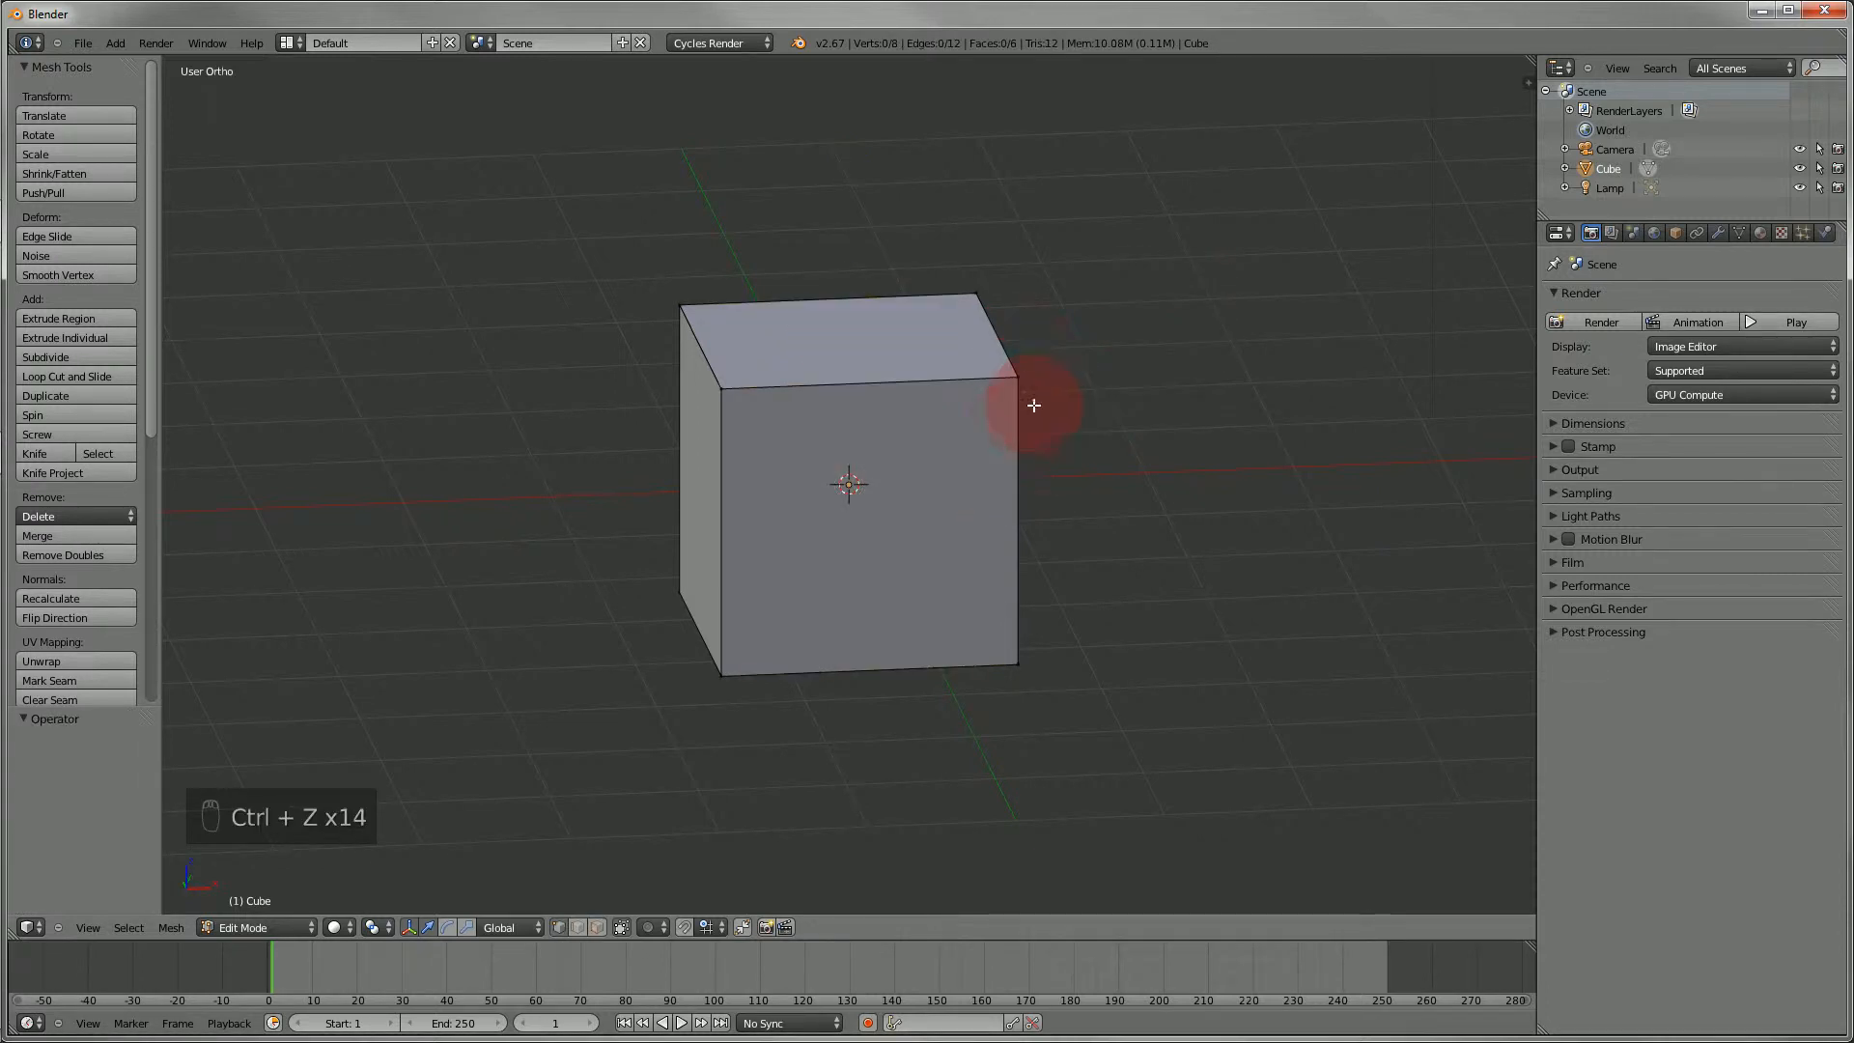
# - From the front view, add one centred vertical loop cut to the cube without sliding it, and deselect everything
pyautogui.press('KP_1')
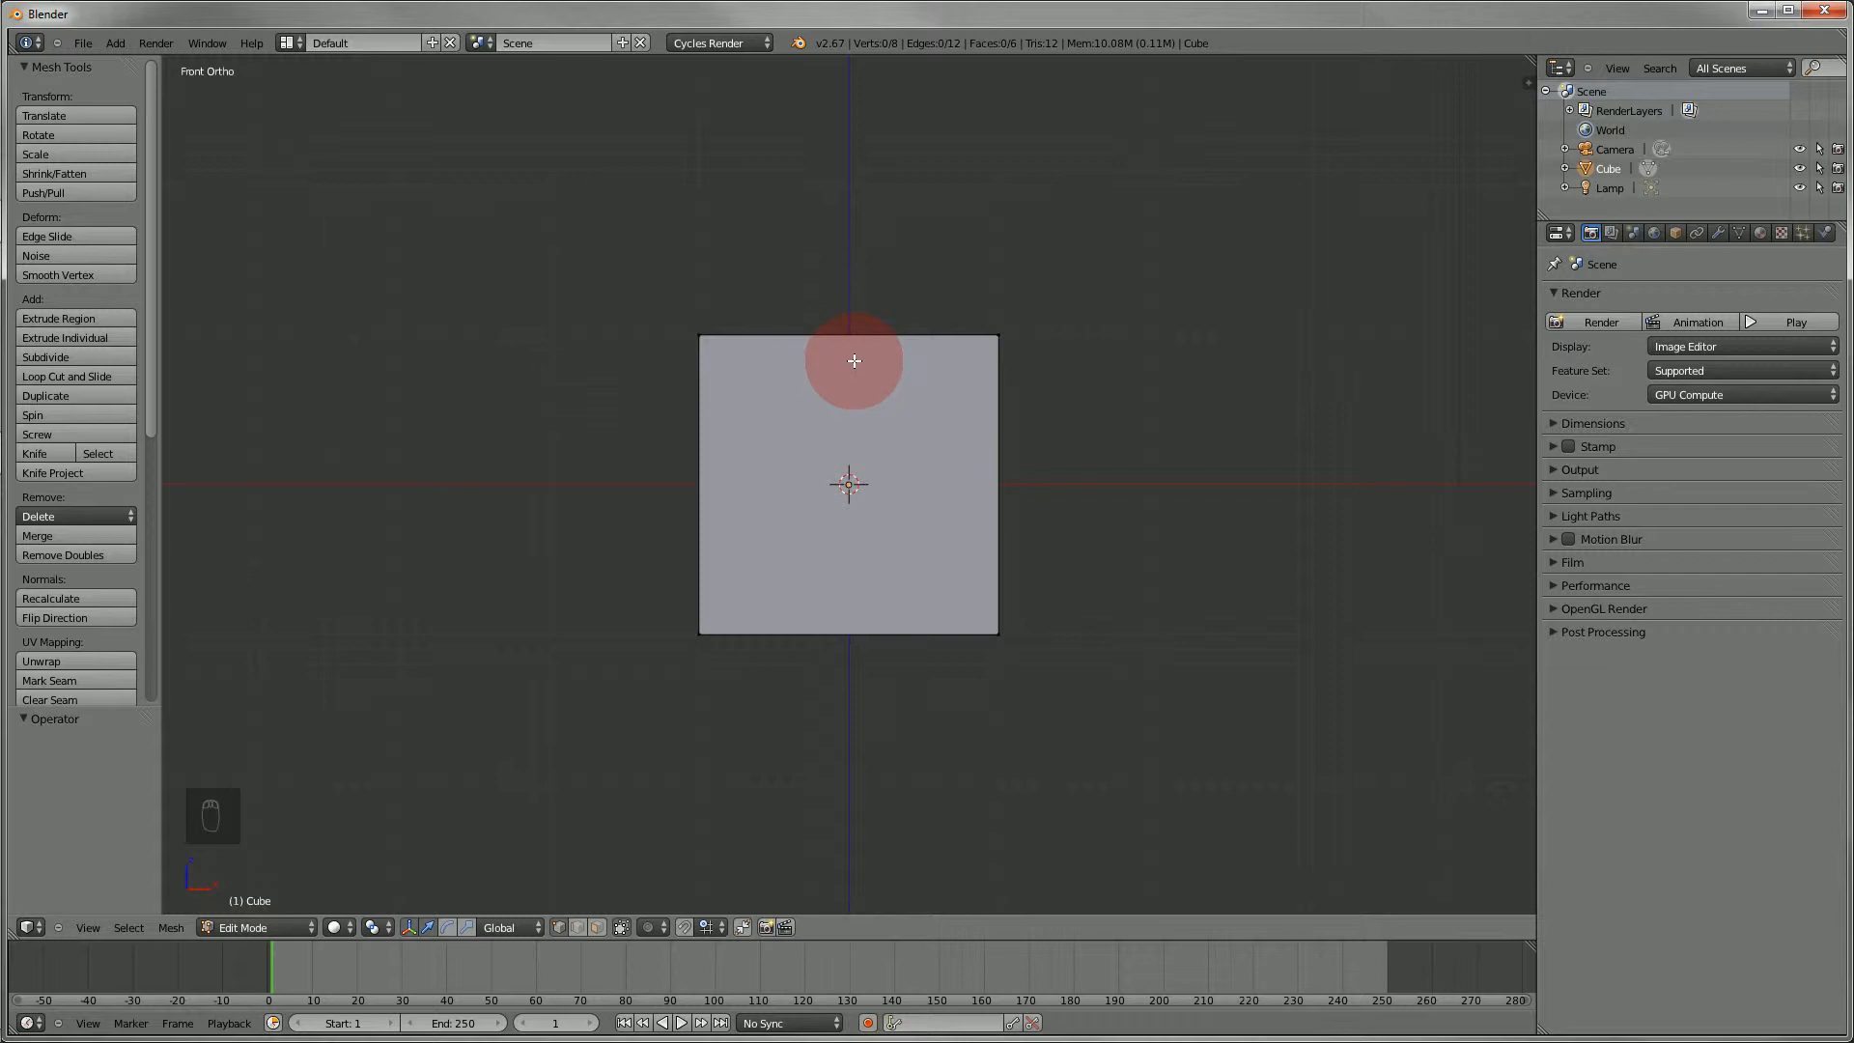
pyautogui.hotkey('ctrl', 'r')
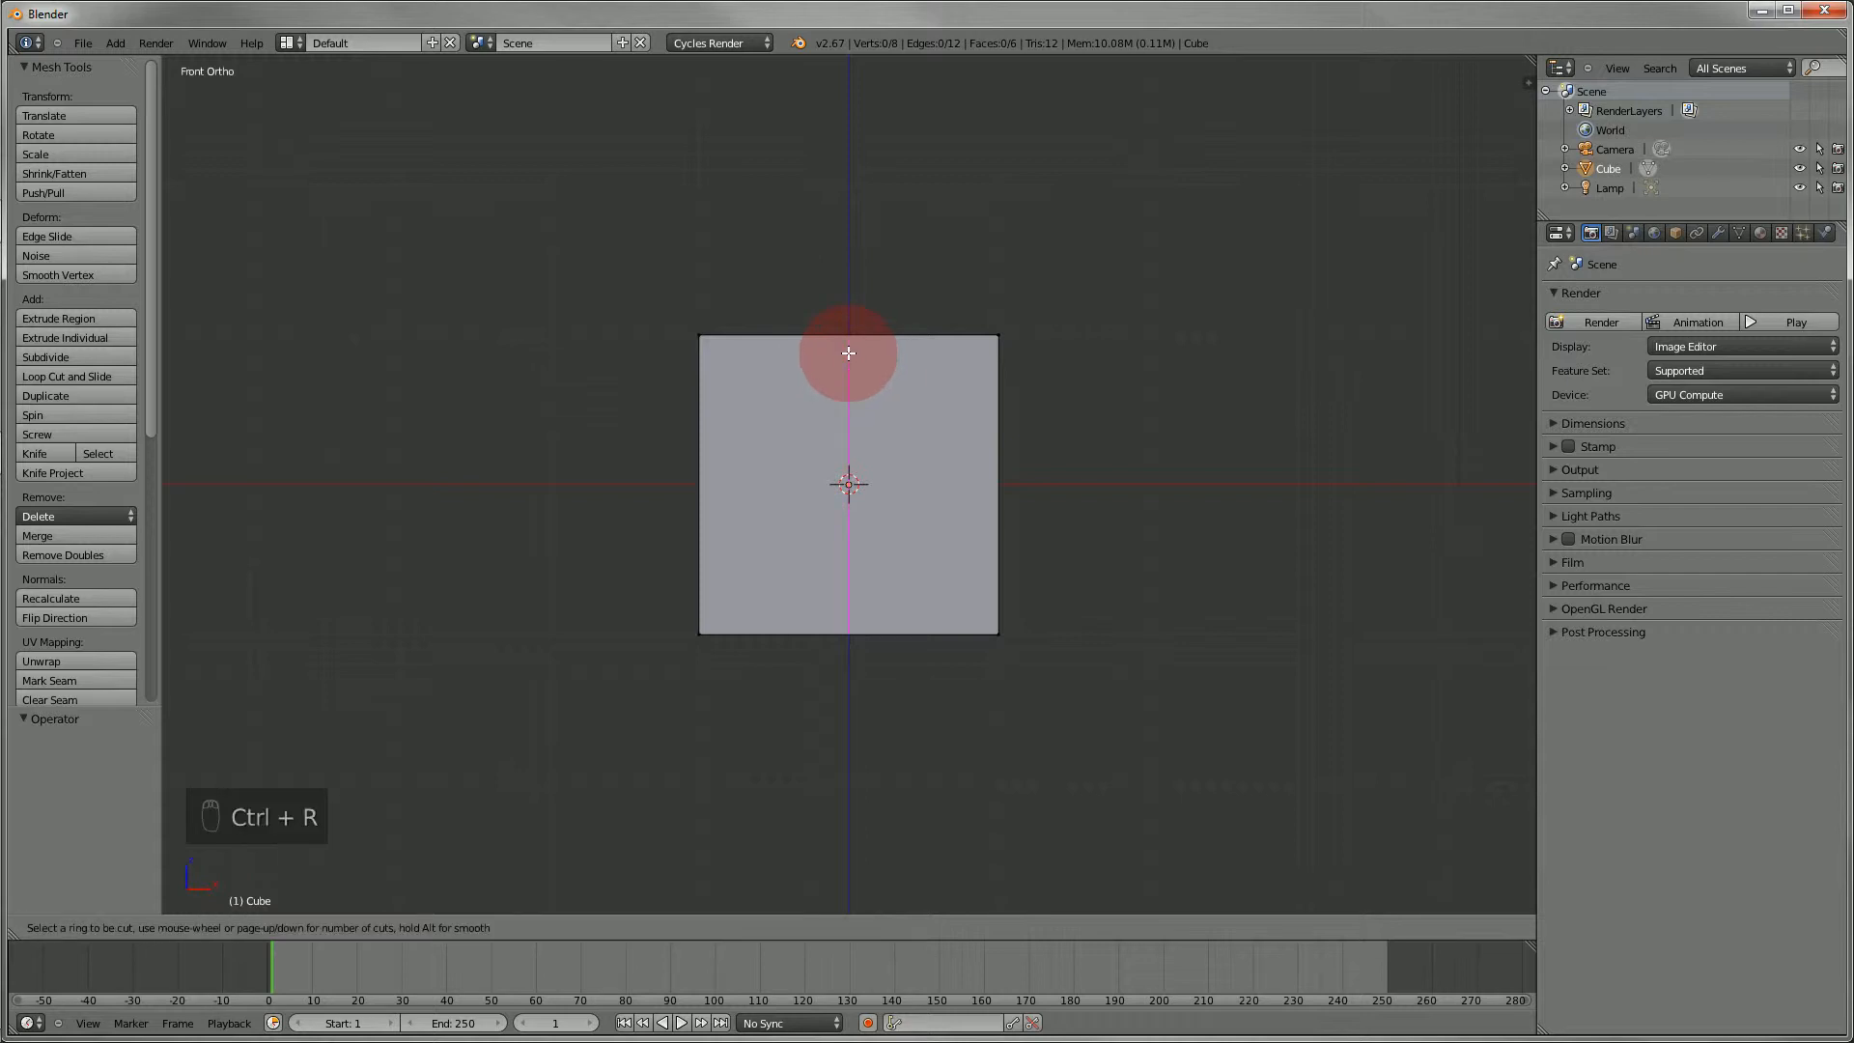
pyautogui.click(849, 353)
pyautogui.rightClick(848, 354)
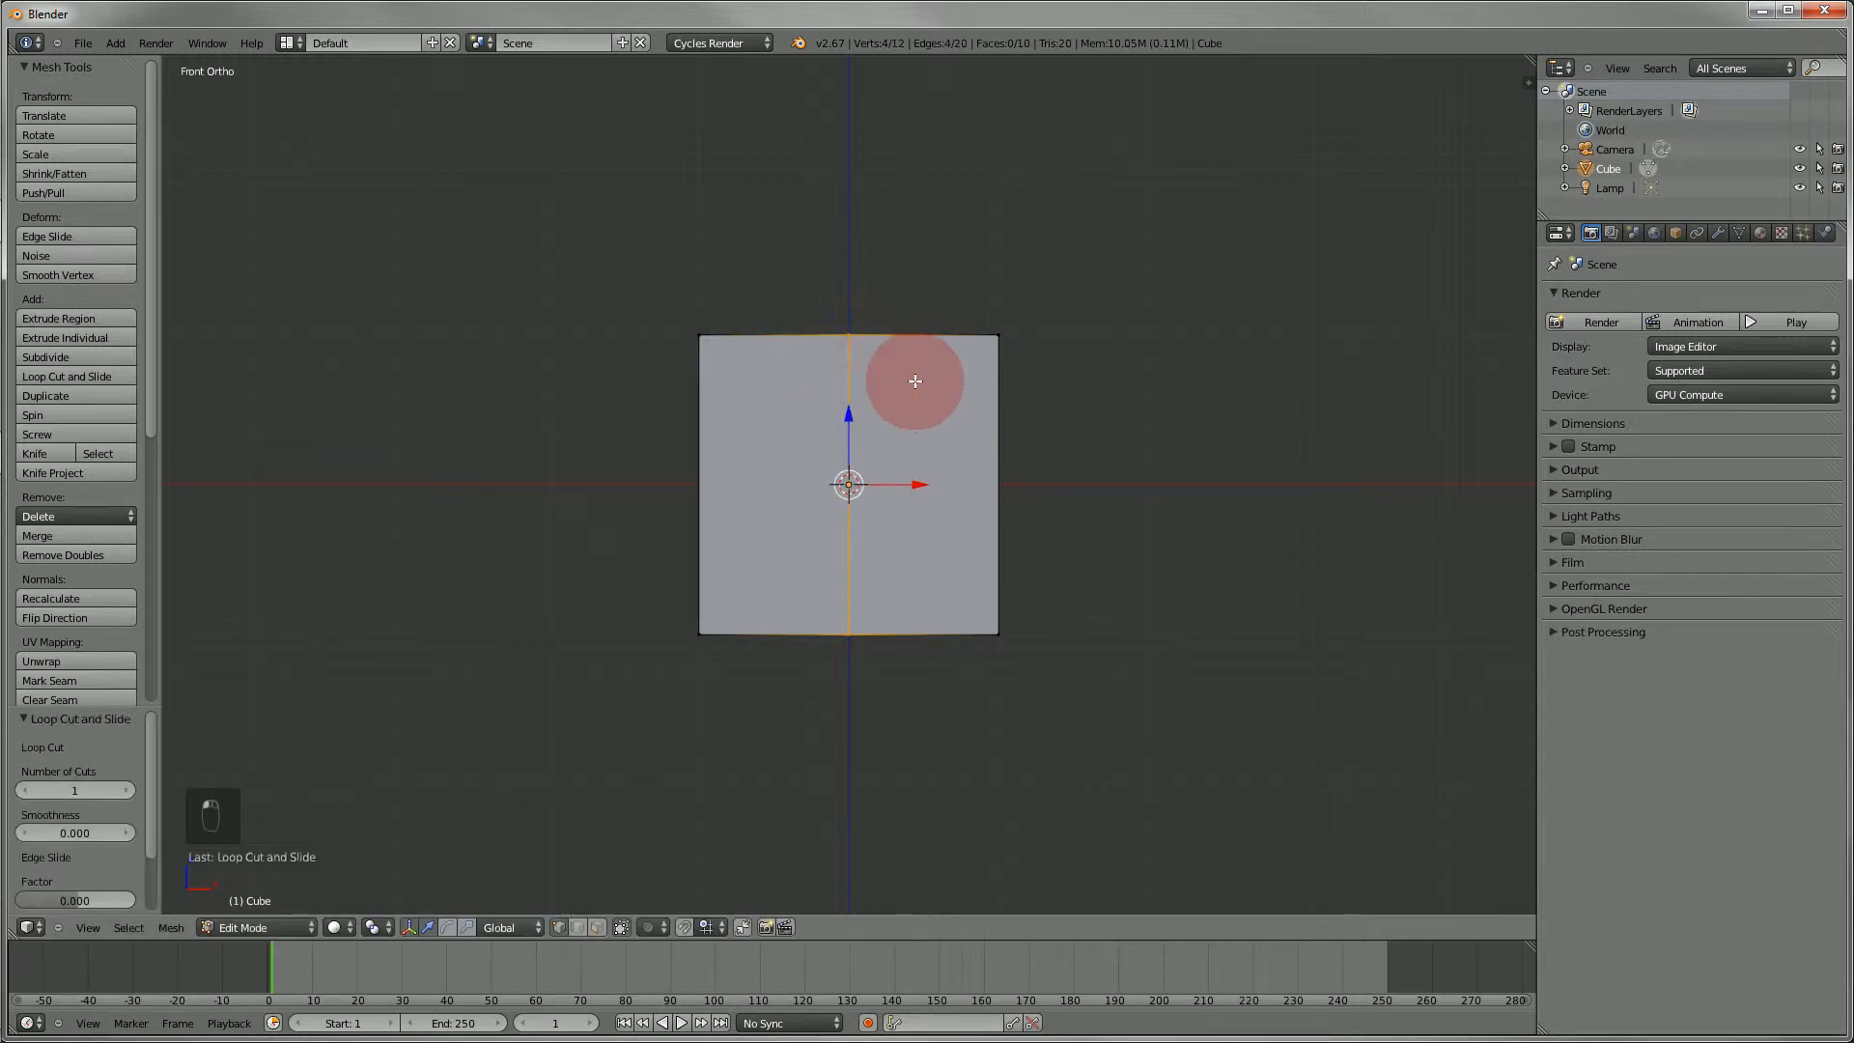
pyautogui.press('a')
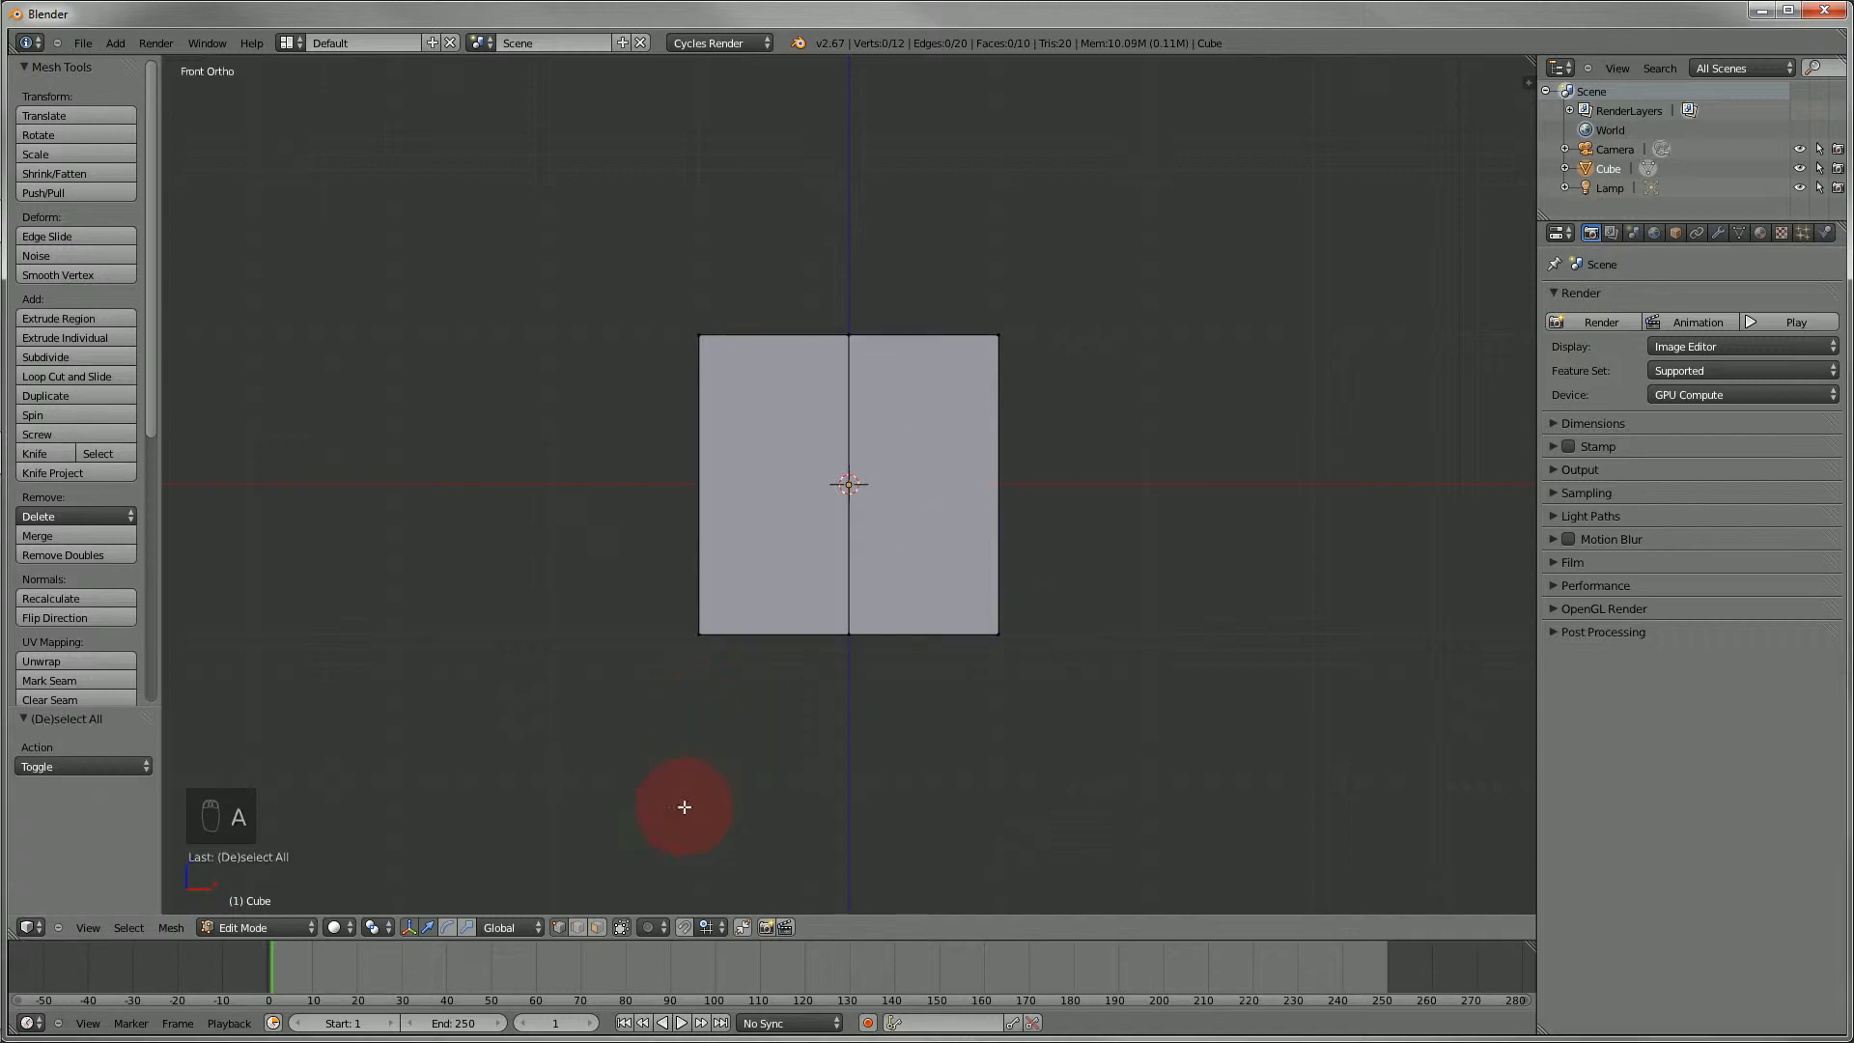
# - Compare the divided cube with Limit Selection to Visible on and off, leaving it off so hidden geometry can be selected
pyautogui.moveTo(620, 783); pyautogui.dragTo(653, 834, button='middle')
pyautogui.click(621, 929)
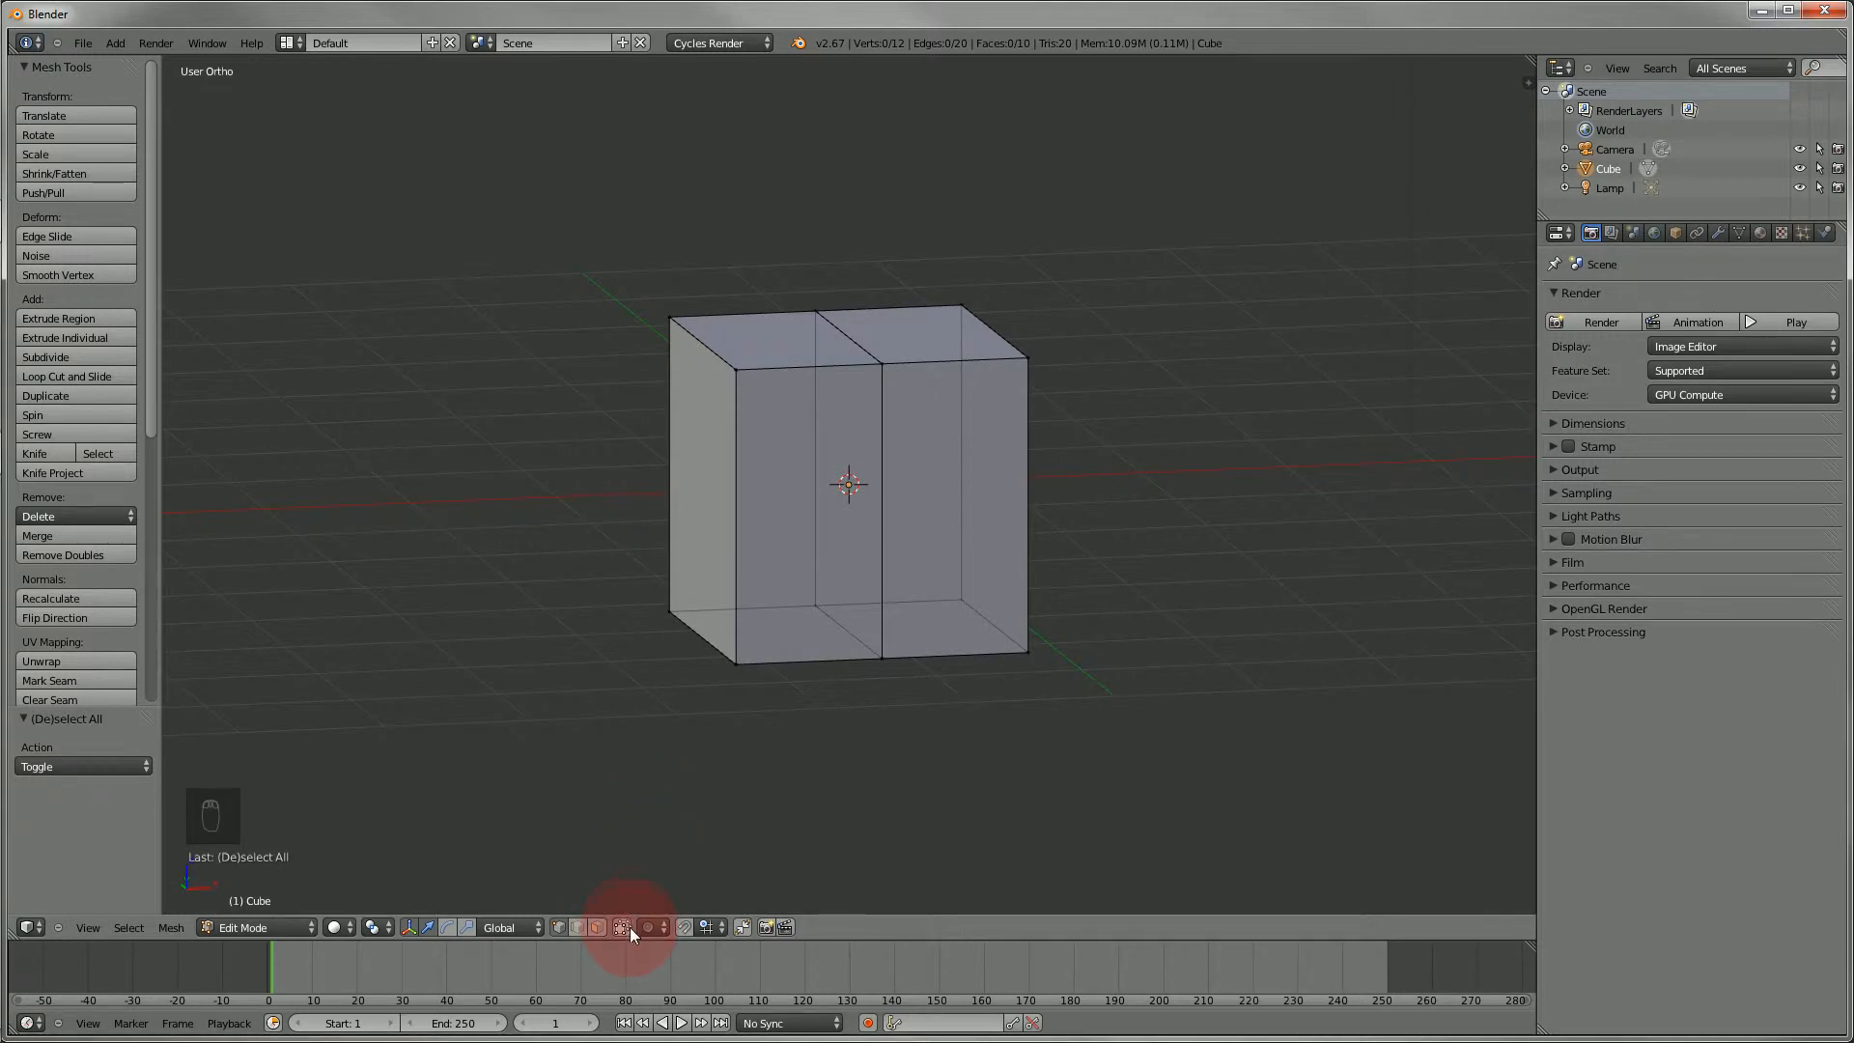
pyautogui.click(626, 929)
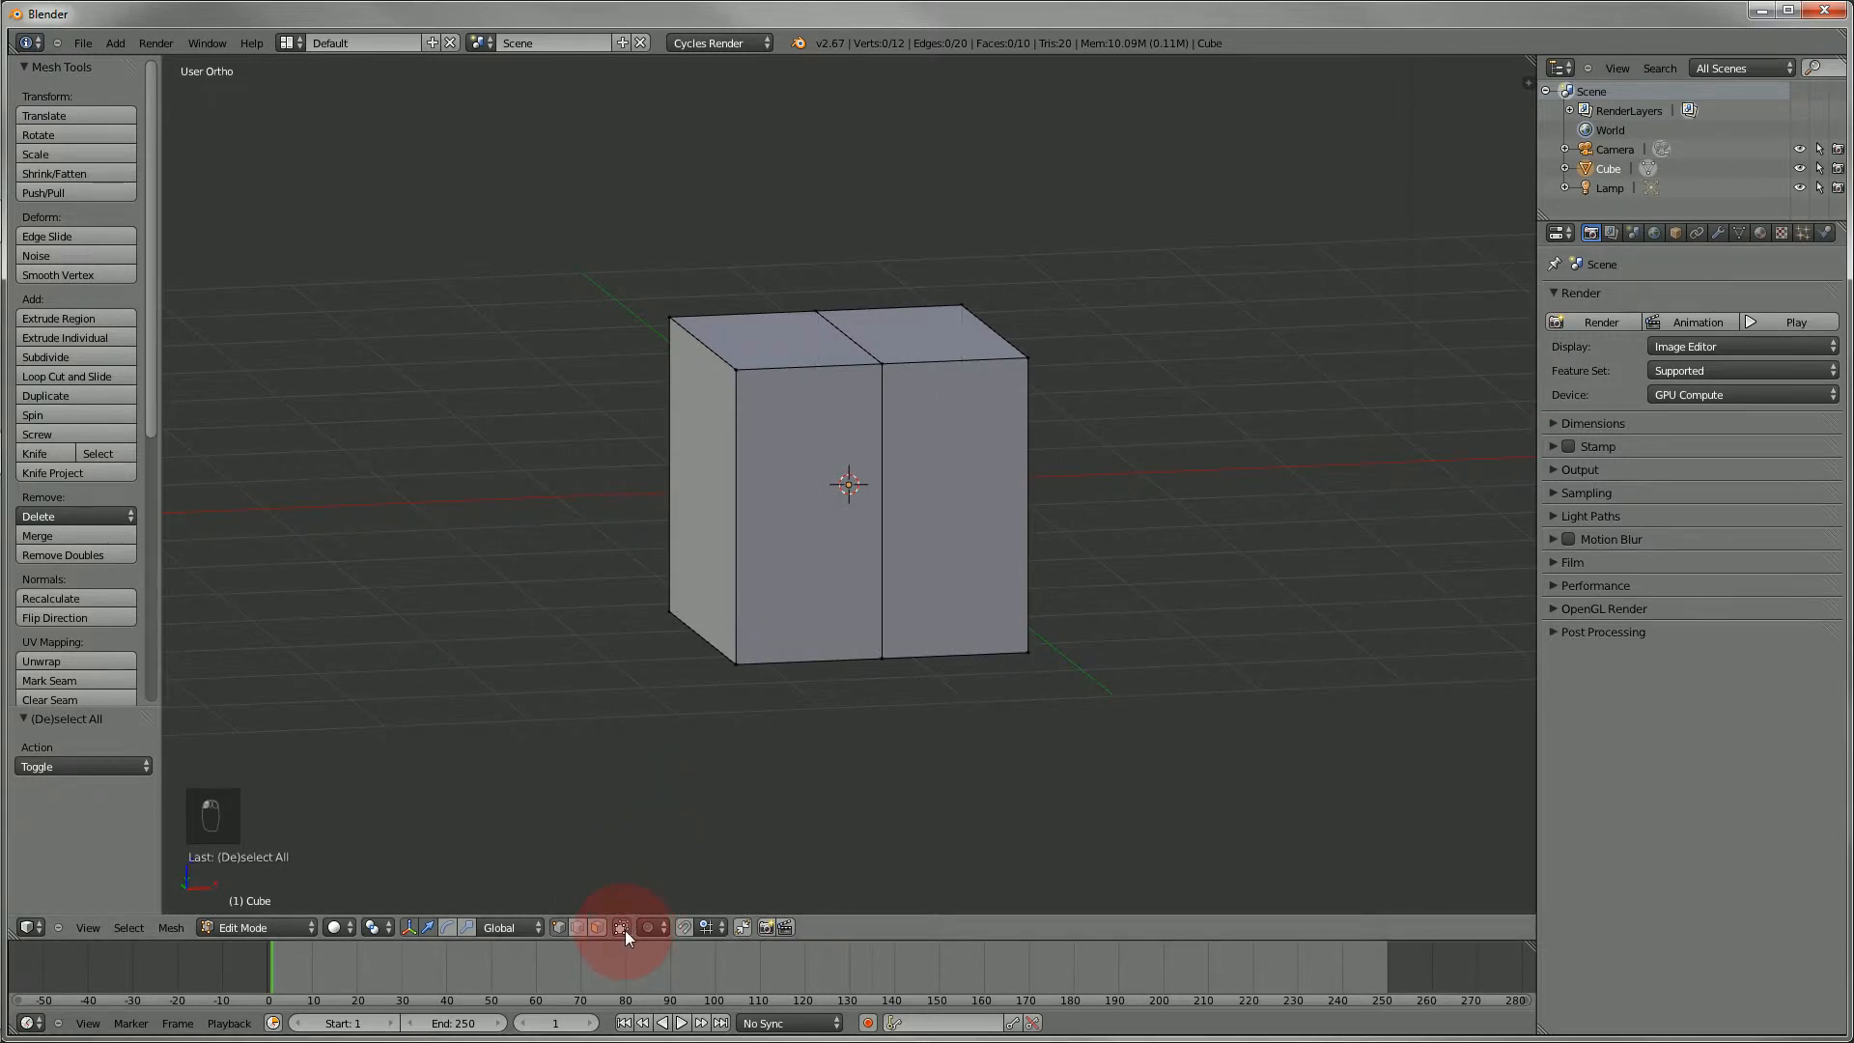
pyautogui.click(624, 929)
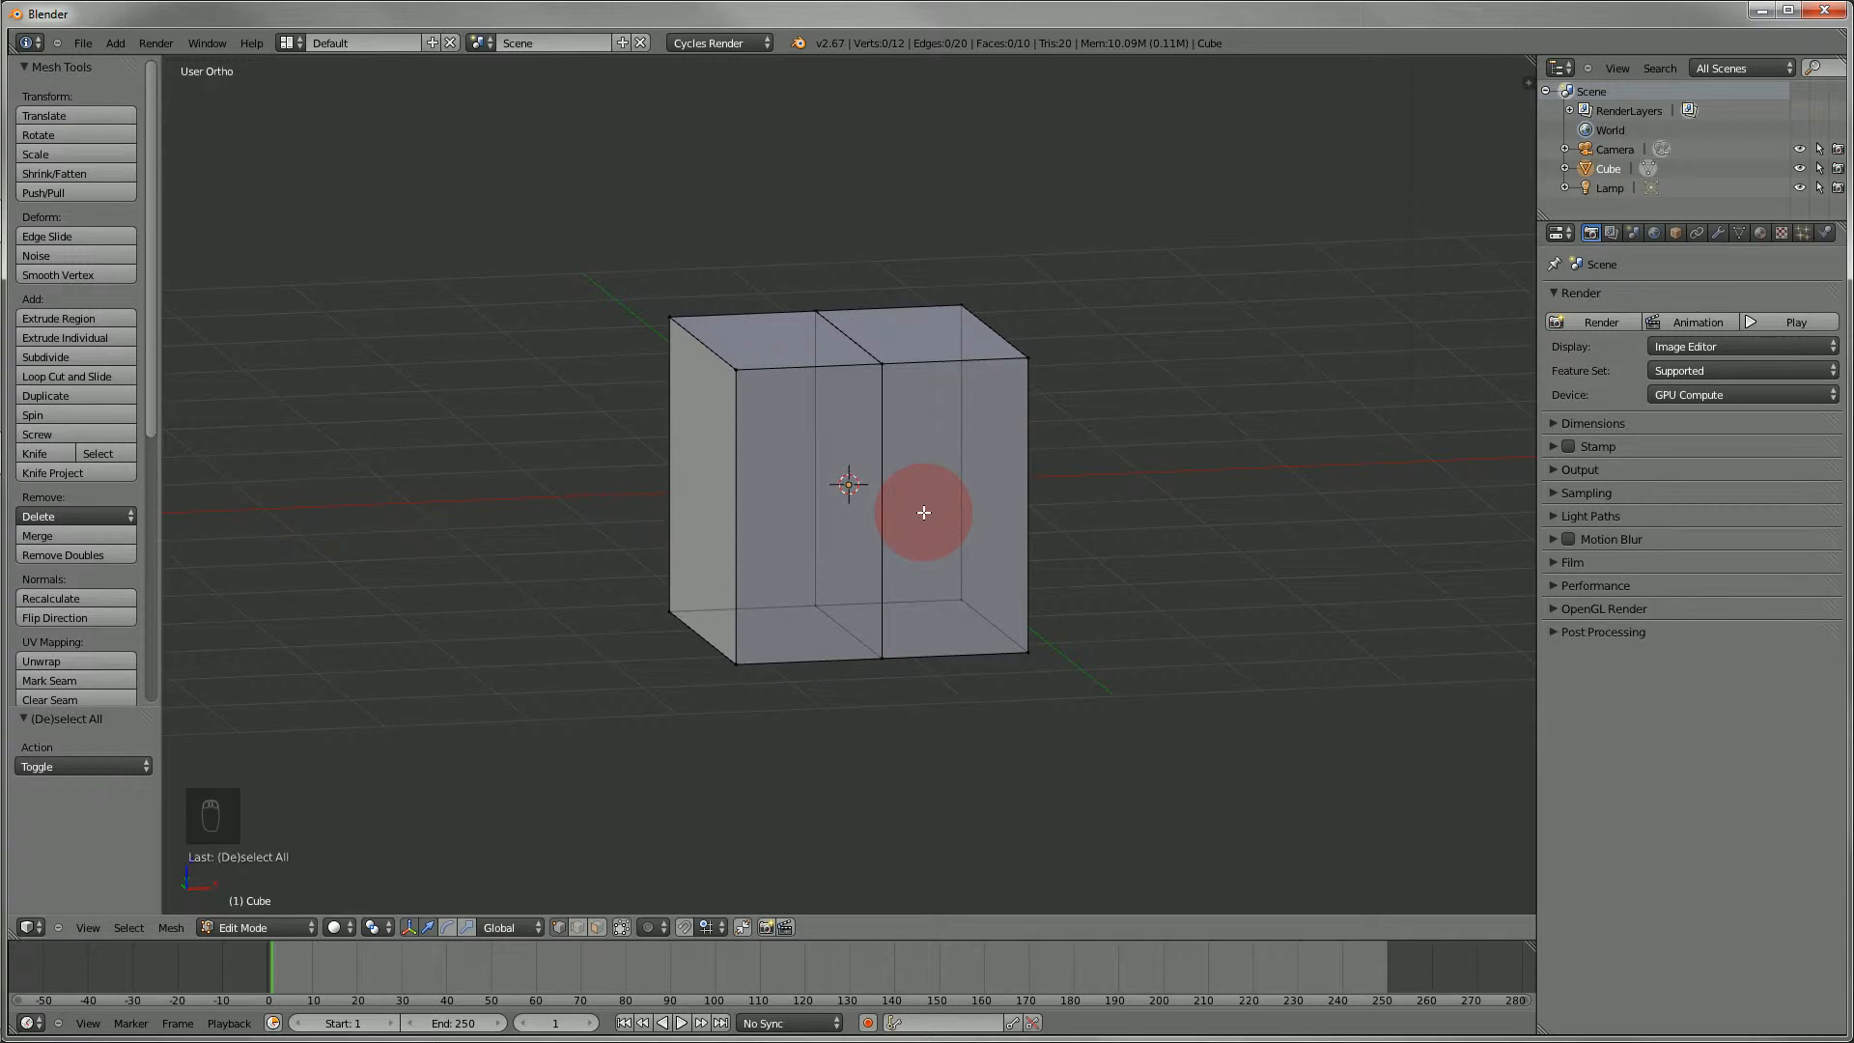
pyautogui.click(622, 931)
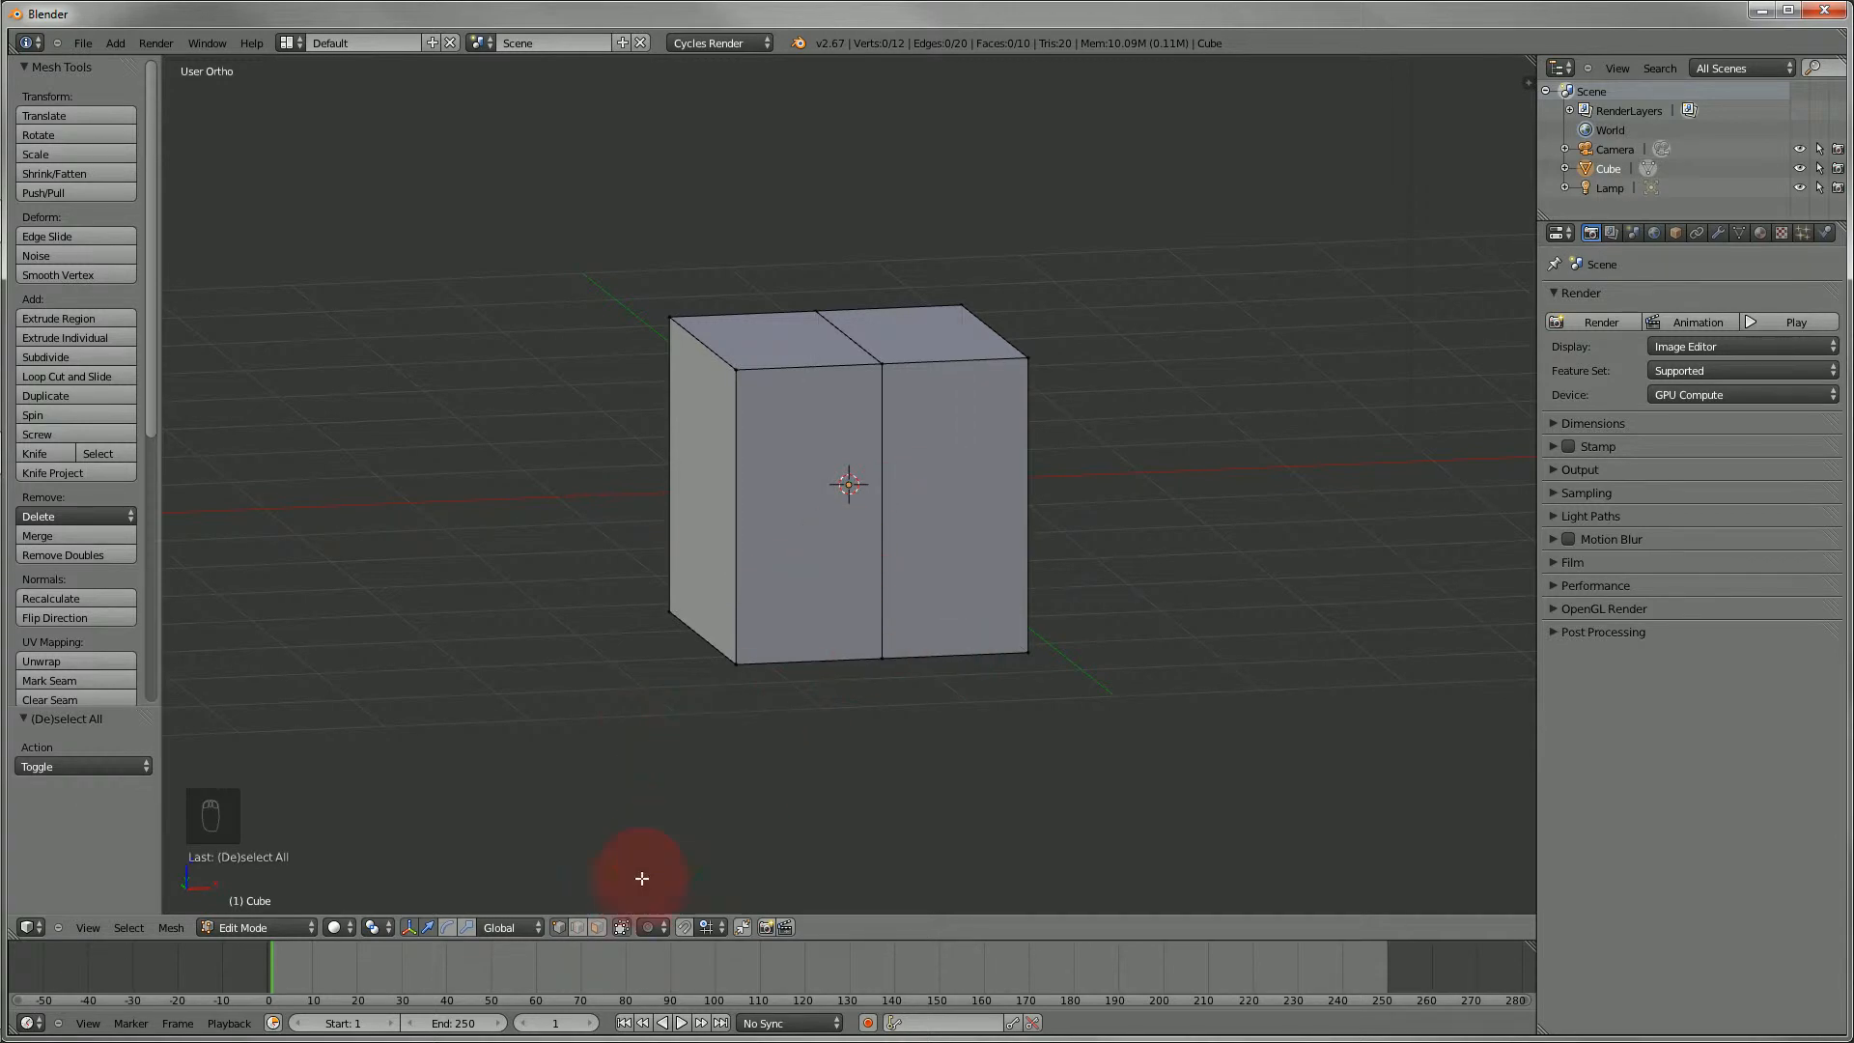
pyautogui.click(622, 927)
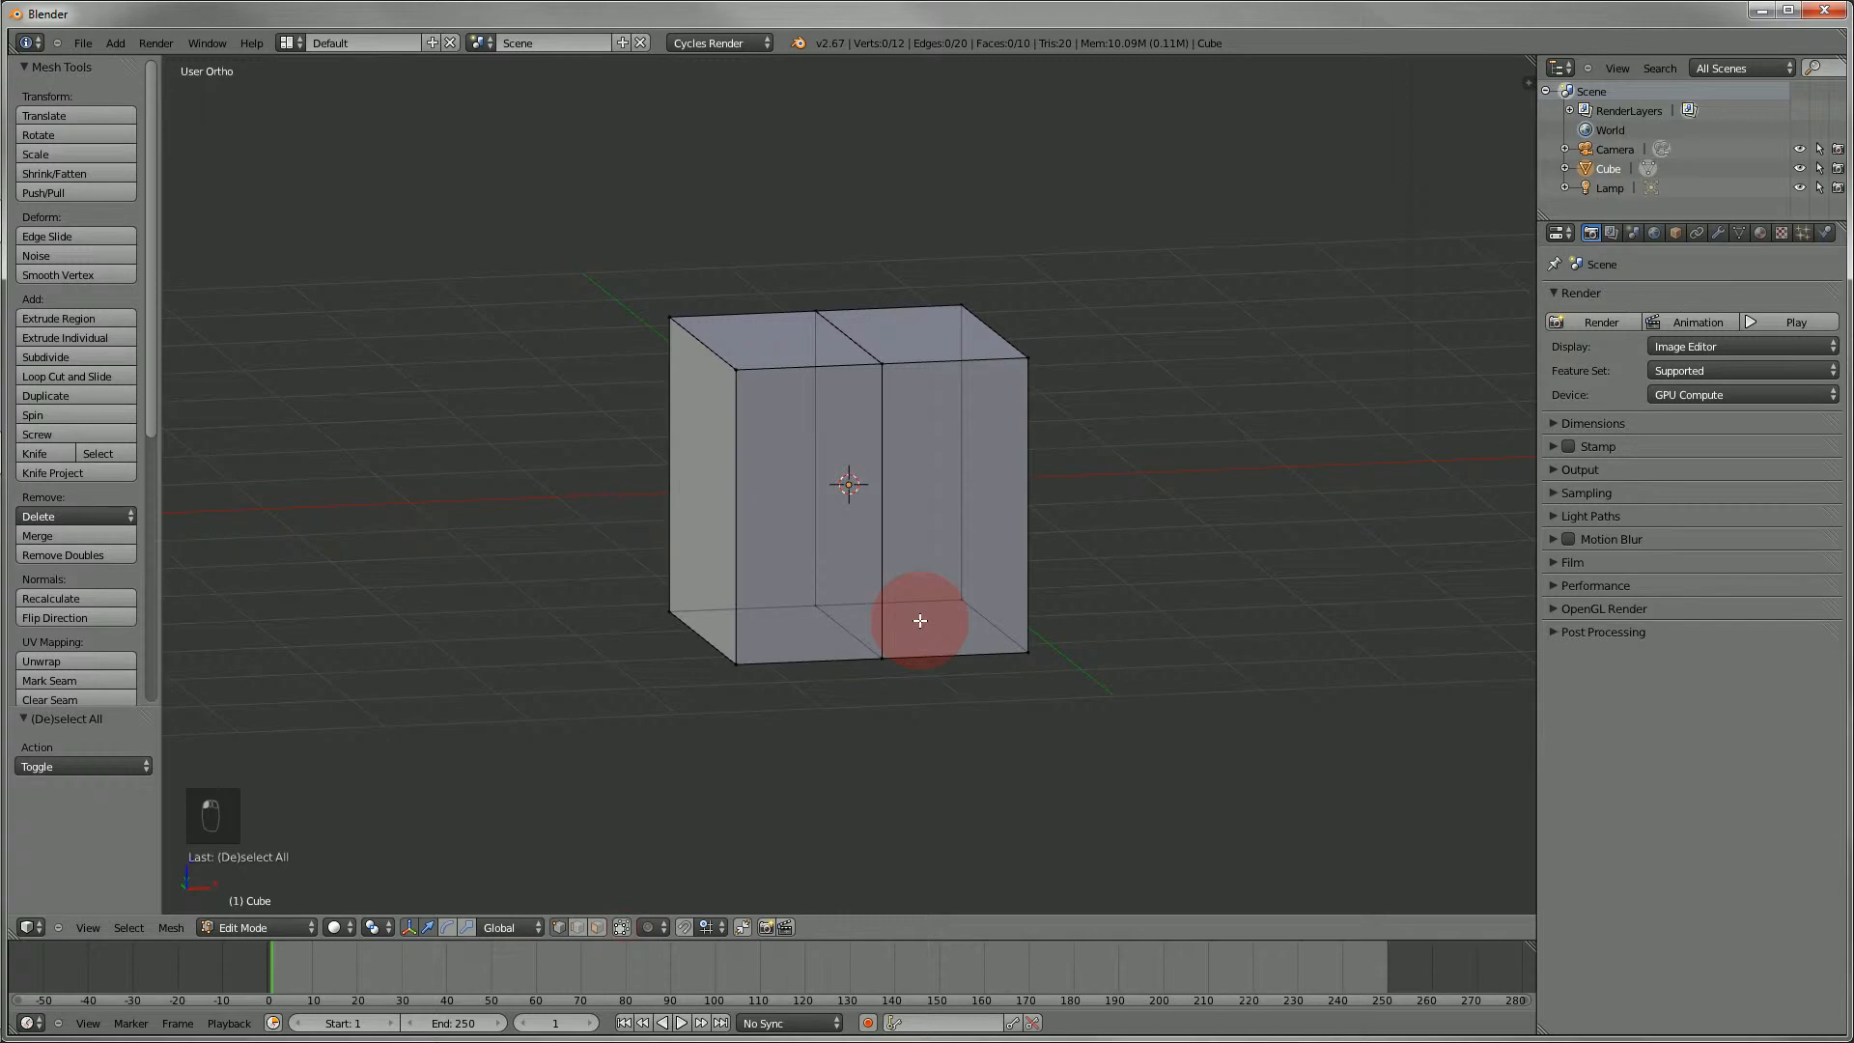
# - Try selecting single rear vertices through the cube: the bottom middle, the bottom right corner and the top right corner
pyautogui.rightClick(818, 609)
pyautogui.rightClick(961, 600)
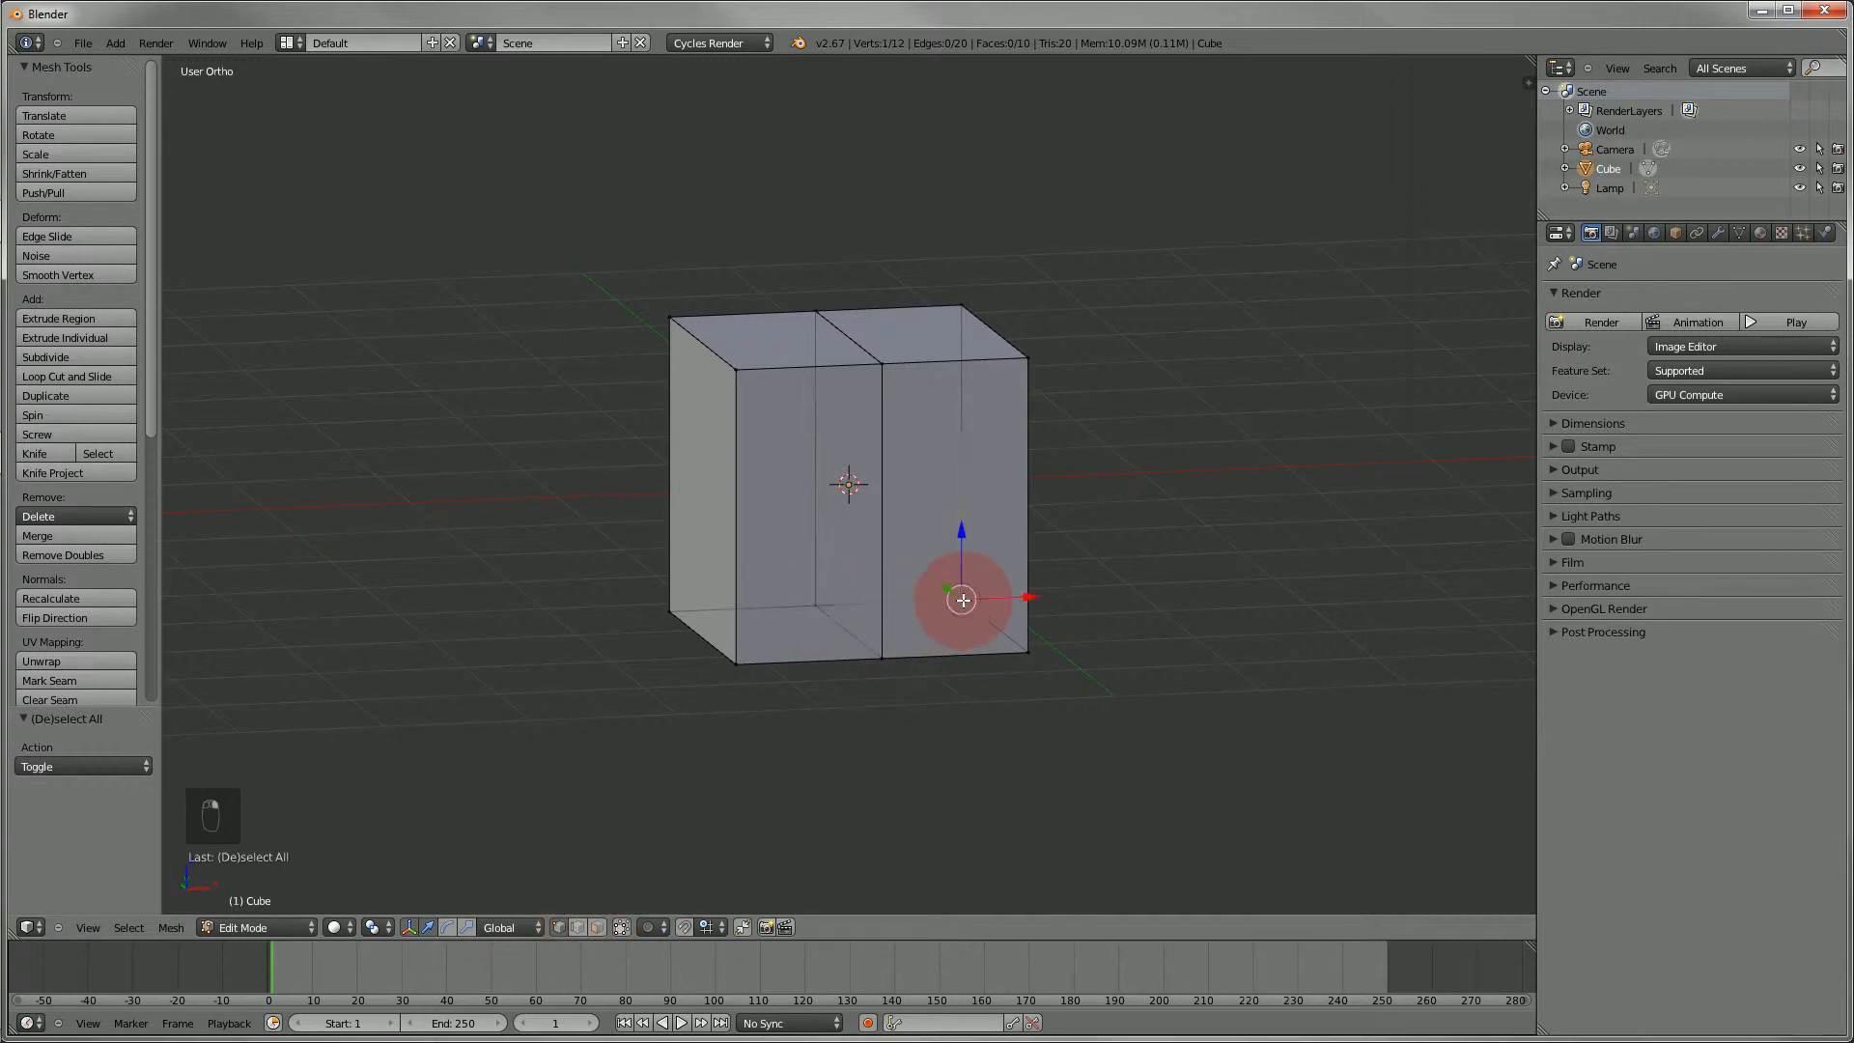
pyautogui.rightClick(963, 333)
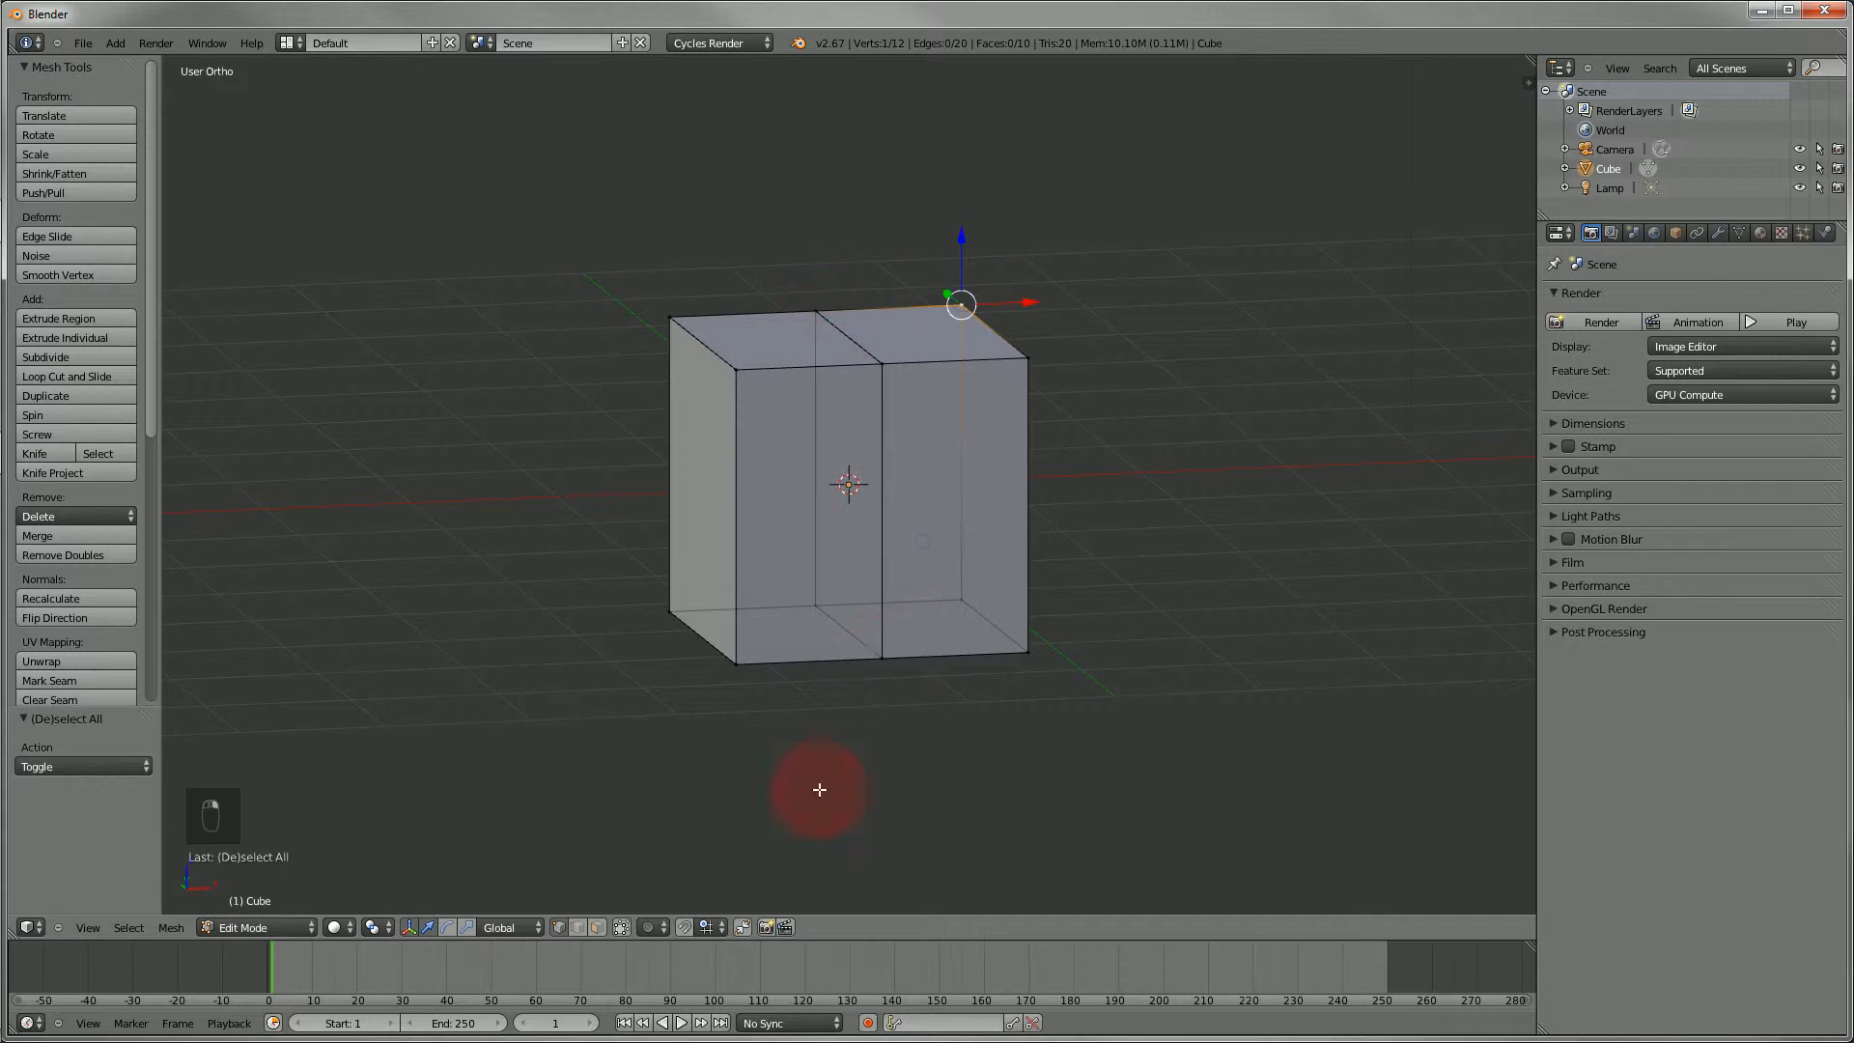
# - Switch to face selection, try selecting the front right face and the hidden rear right face, and deselect everything
pyautogui.click(599, 929)
pyautogui.rightClick(925, 480)
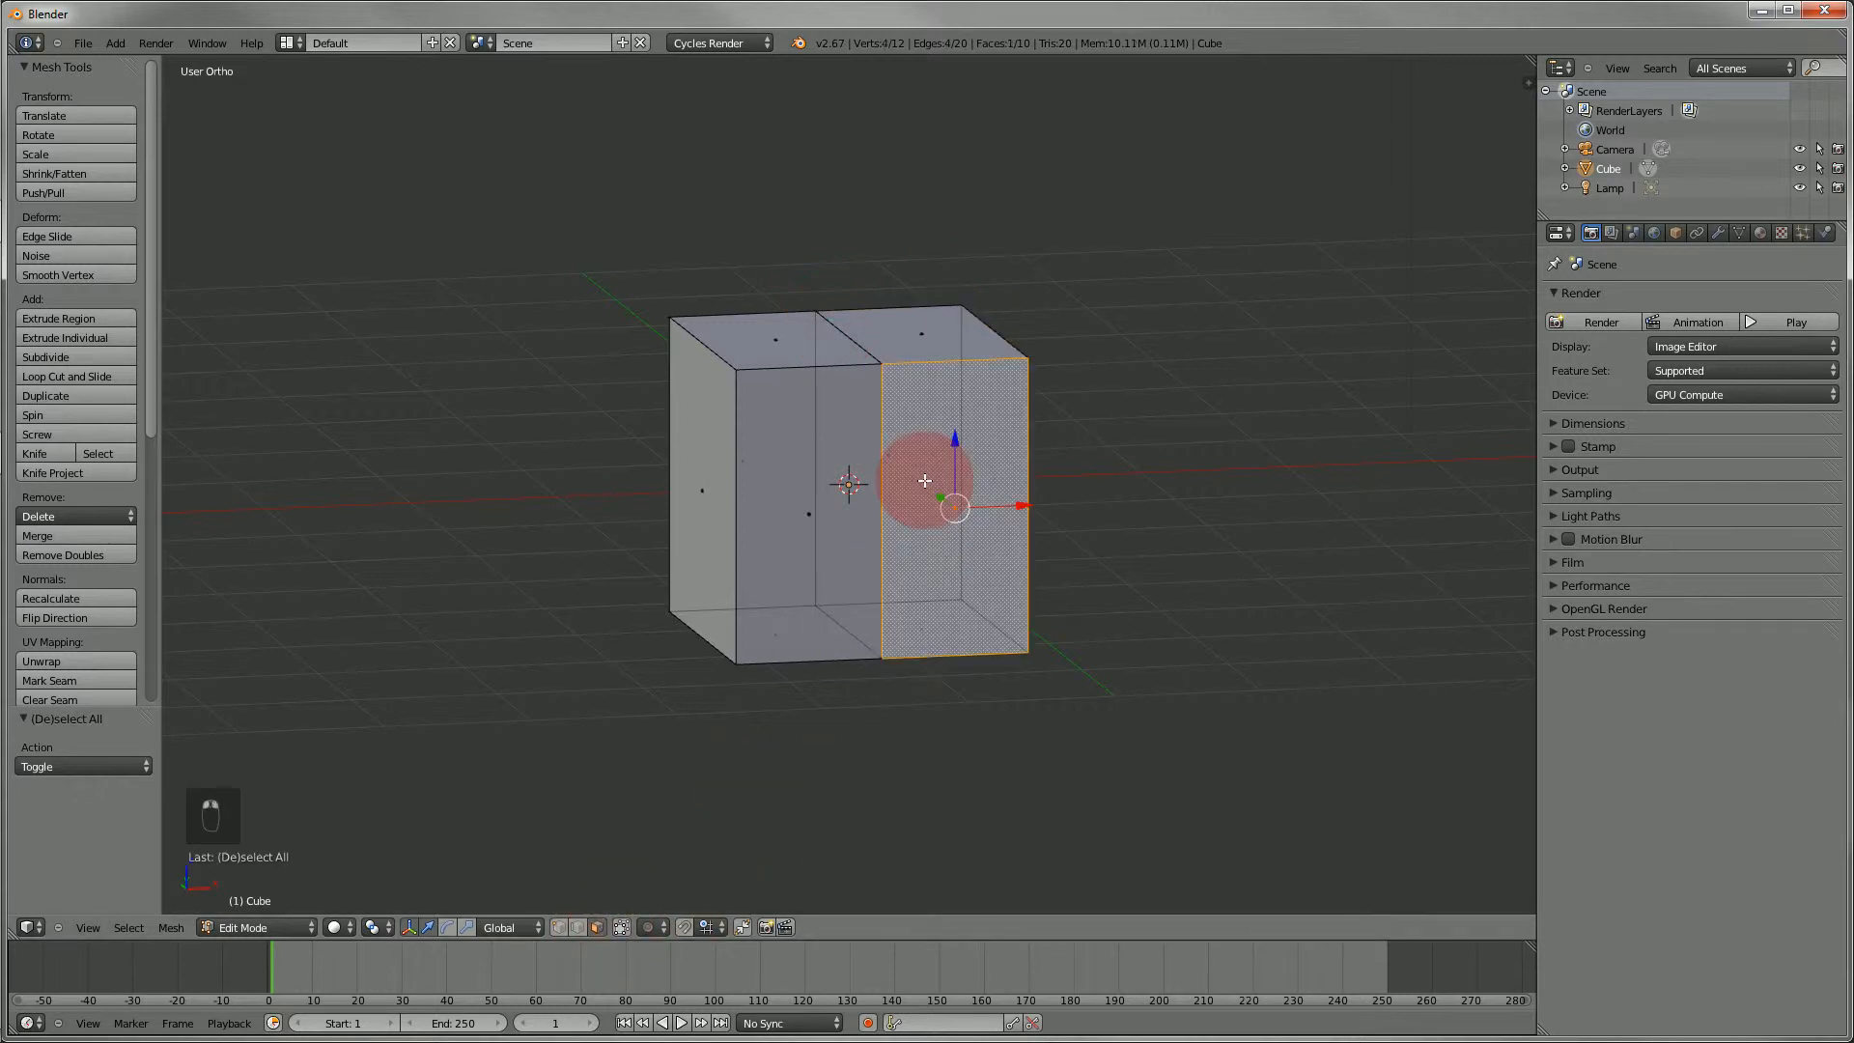
pyautogui.rightClick(842, 483)
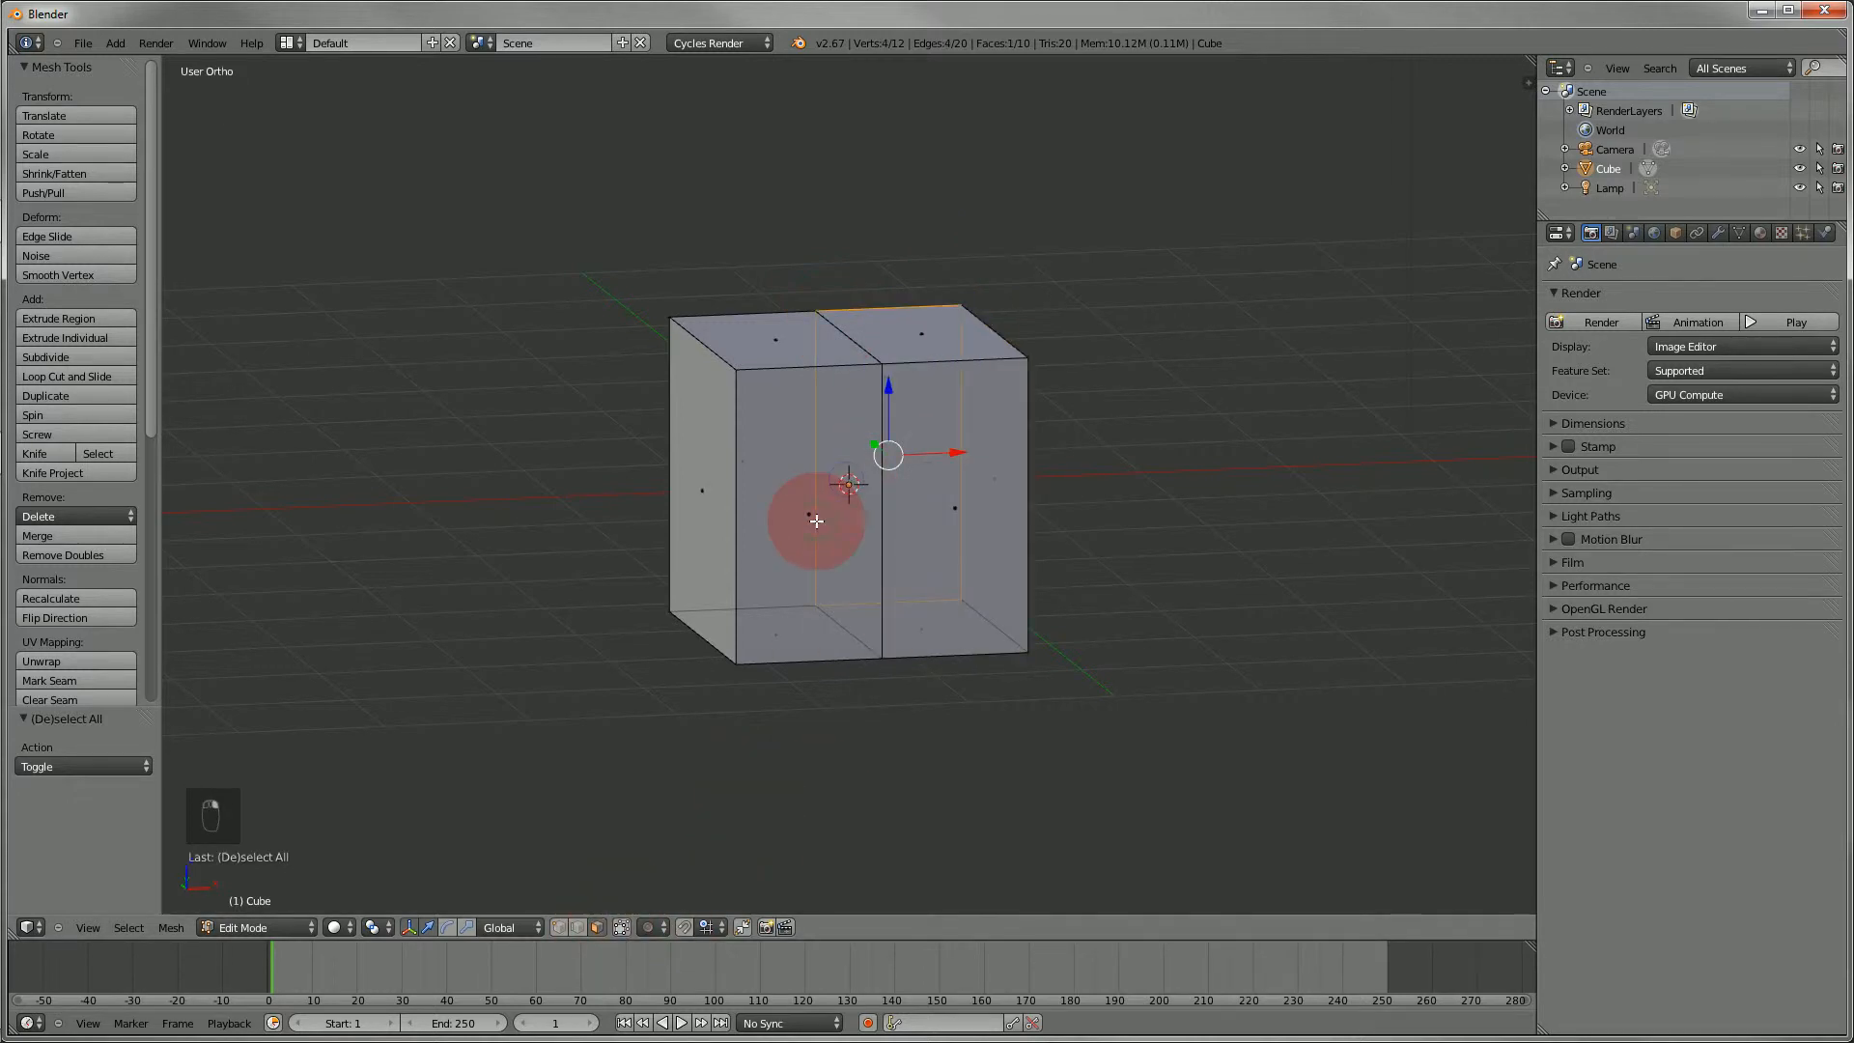
pyautogui.moveTo(816, 521)
pyautogui.mouseDown(button='middle')
pyautogui.moveTo(1184, 530)
pyautogui.moveTo(1019, 552)
pyautogui.moveTo(786, 537)
pyautogui.mouseUp(button='middle')
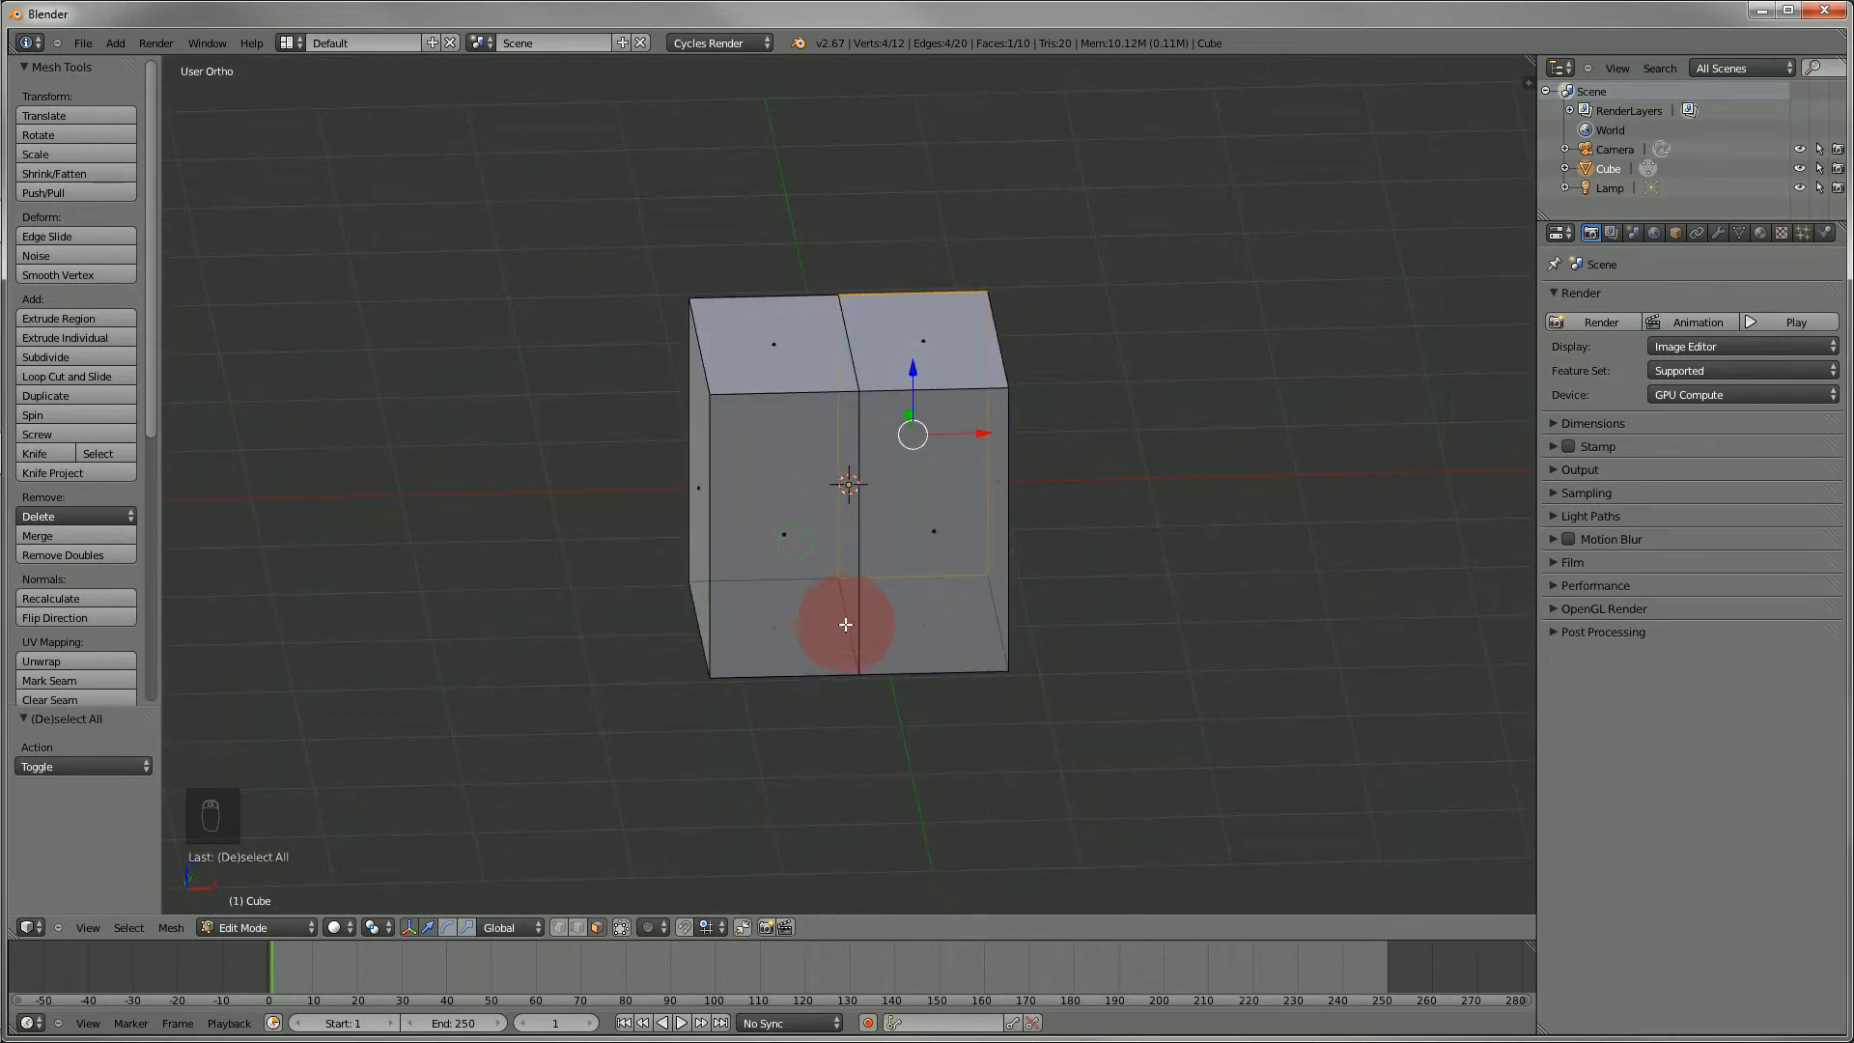
pyautogui.moveTo(846, 625); pyautogui.dragTo(848, 611, button='middle')
pyautogui.press('a')
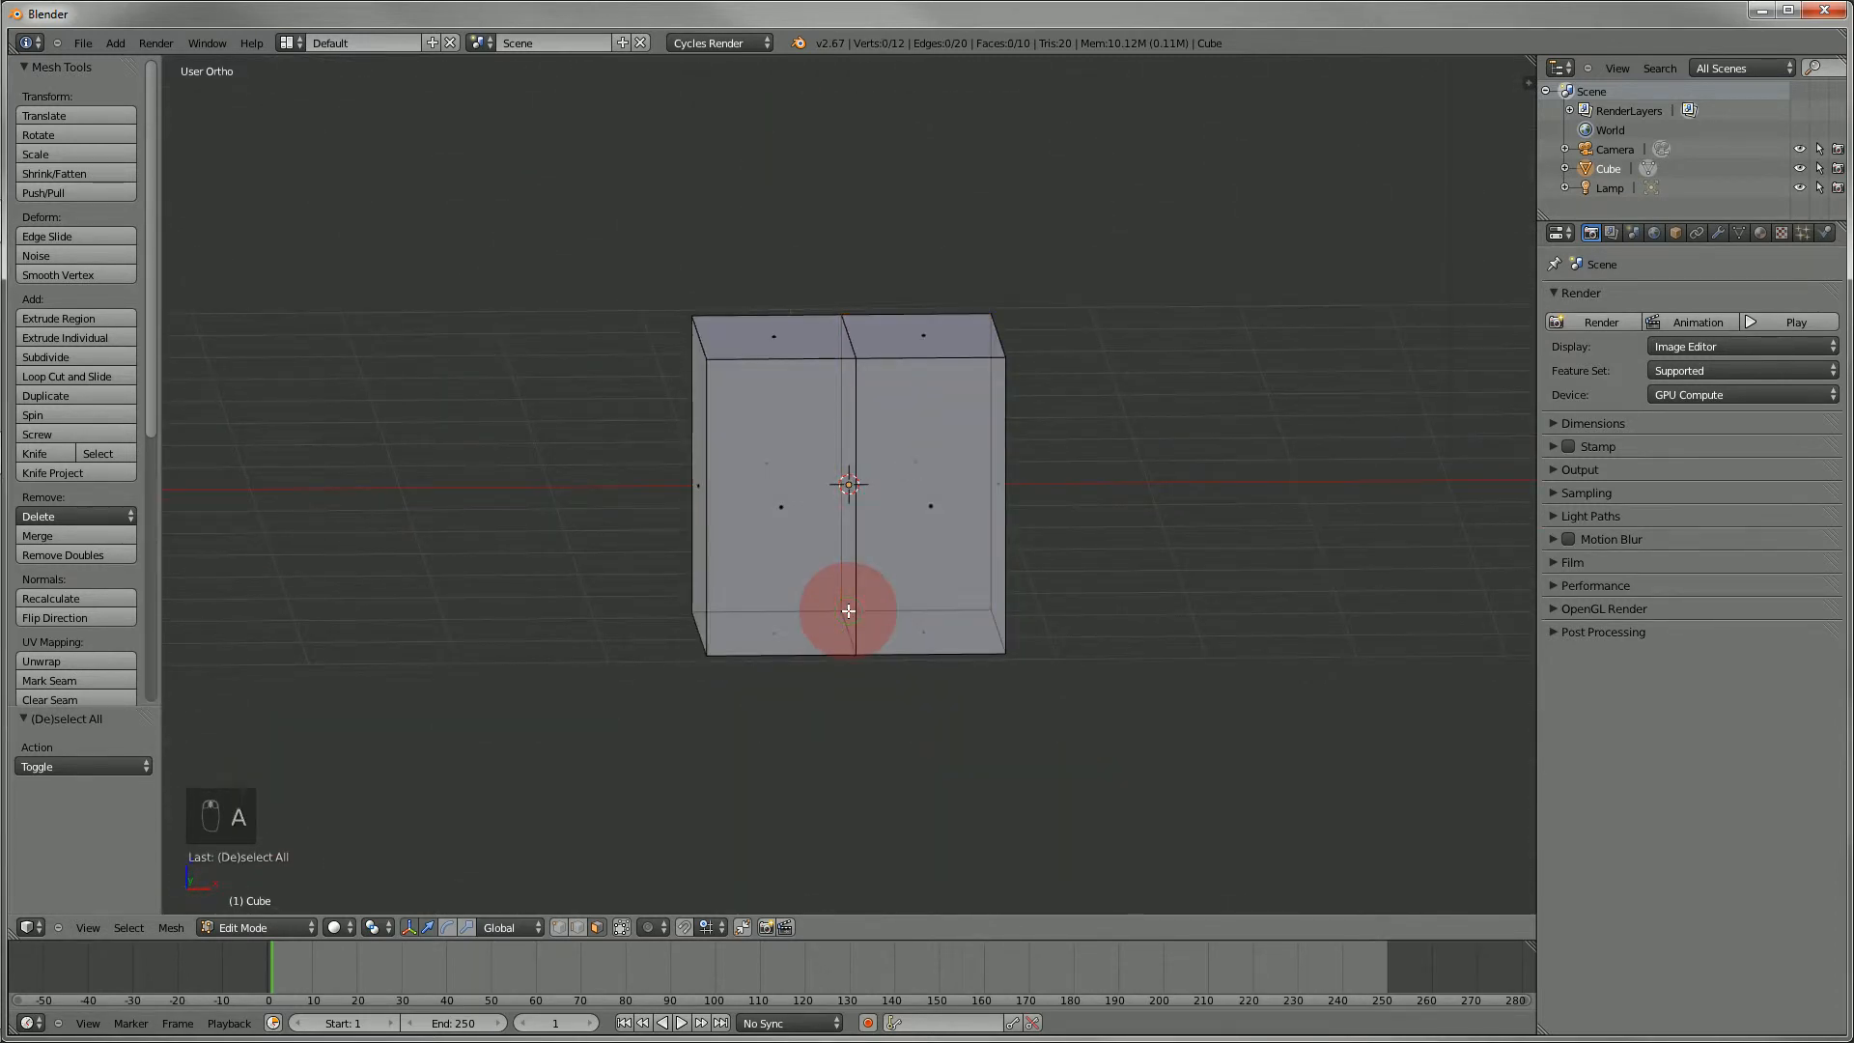
# - With hidden geometry selectable, box-select the cube's left side face from the front view, check it in 3D, and deselect it
pyautogui.press('KP_1')
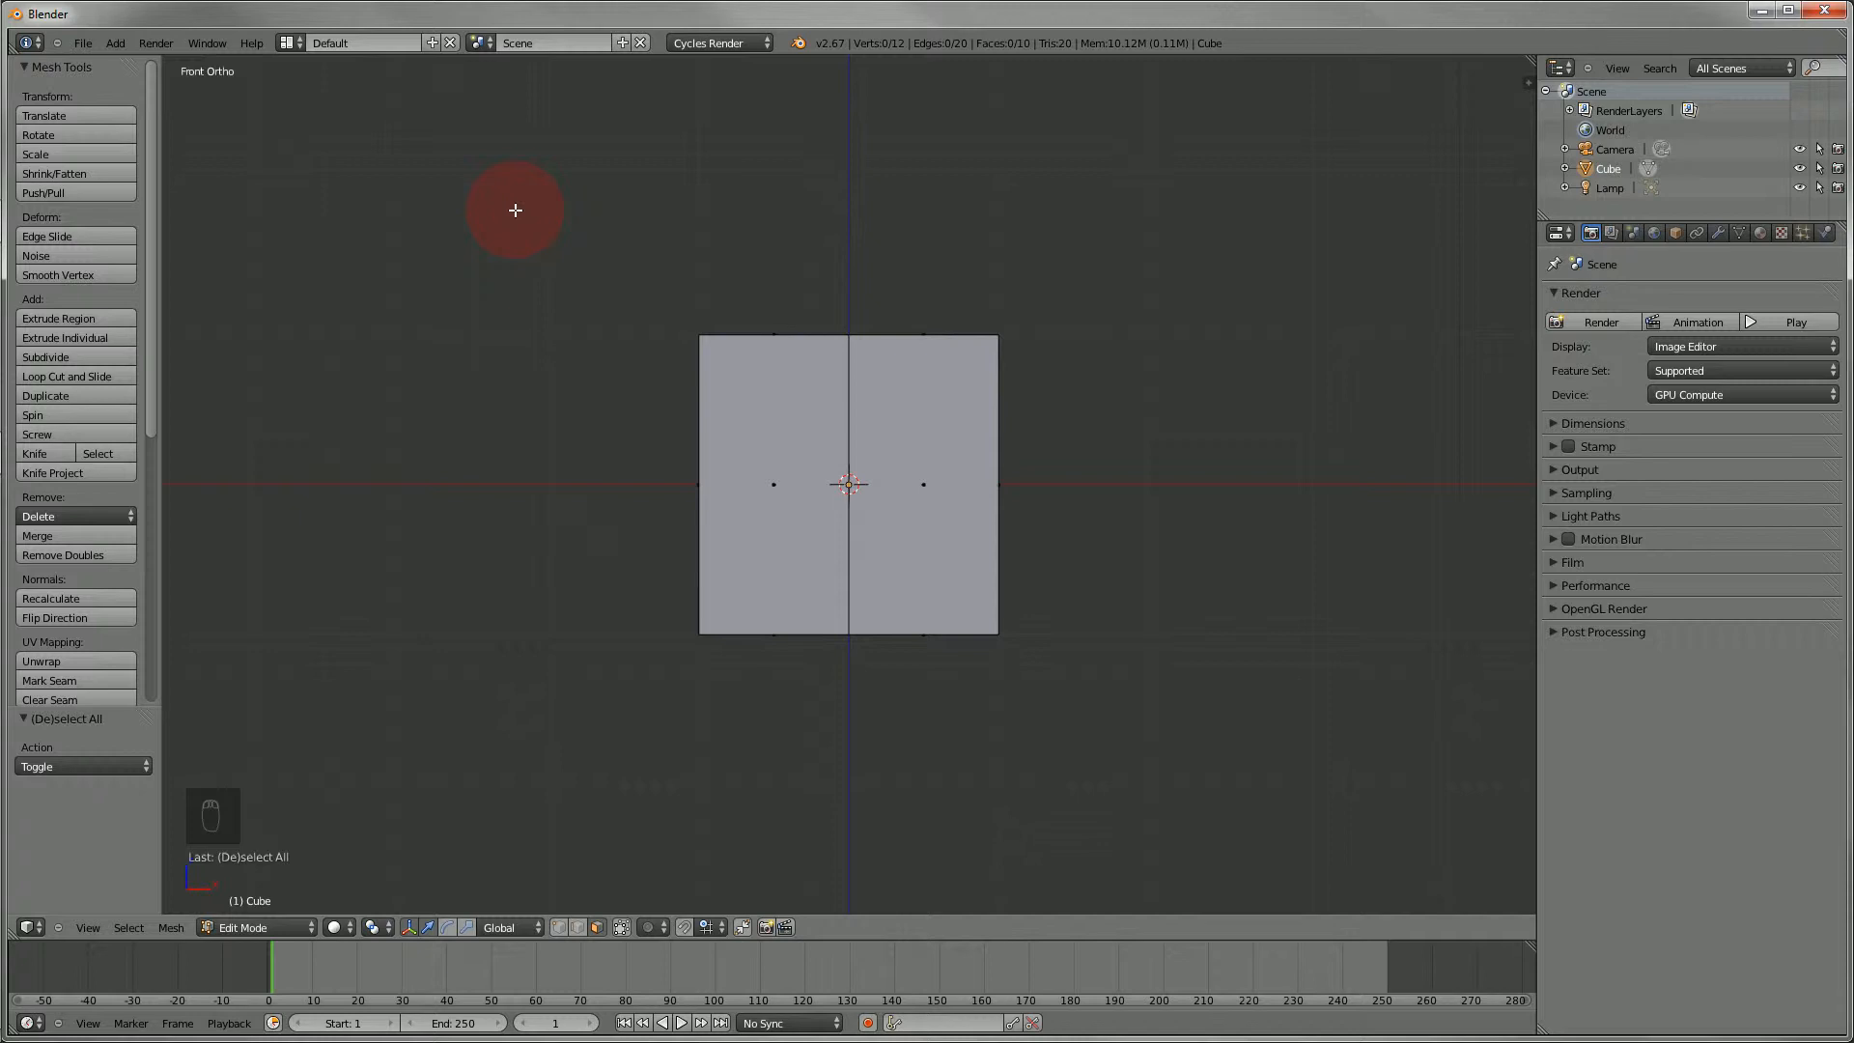
pyautogui.press('b')
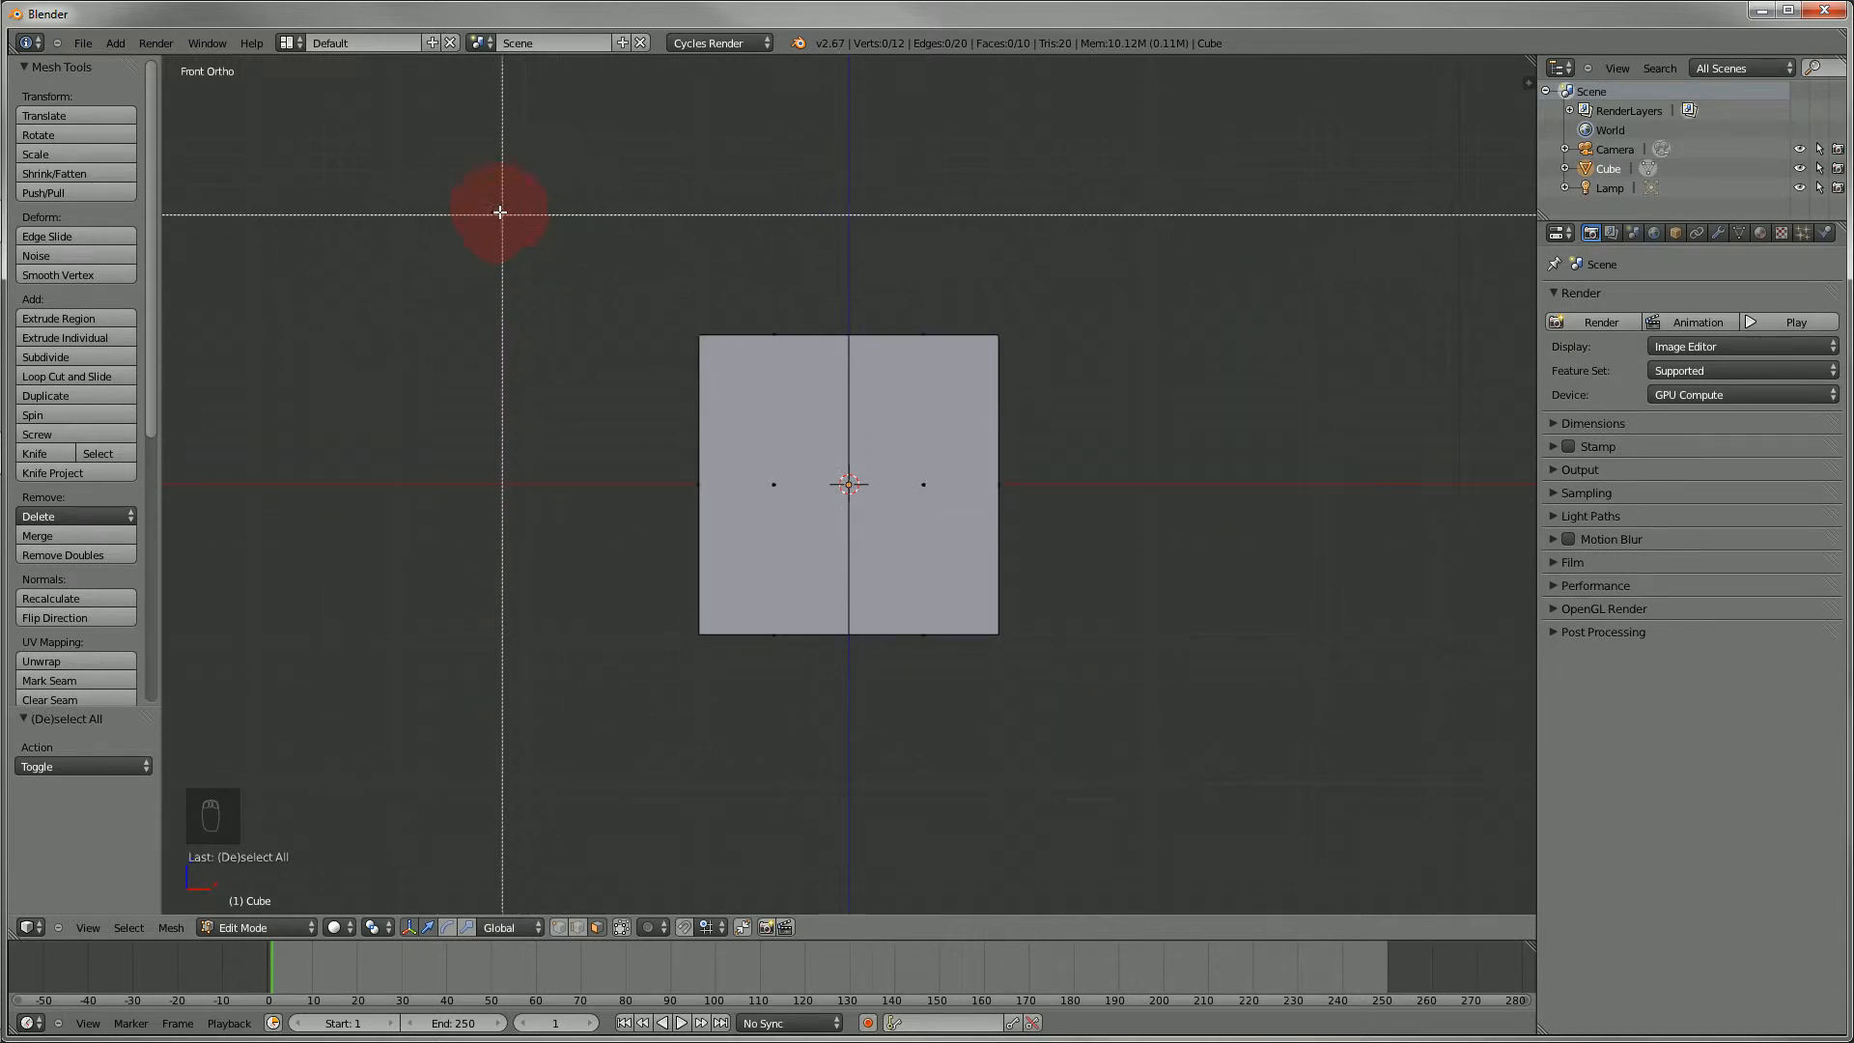
pyautogui.moveTo(490, 205); pyautogui.dragTo(771, 749)
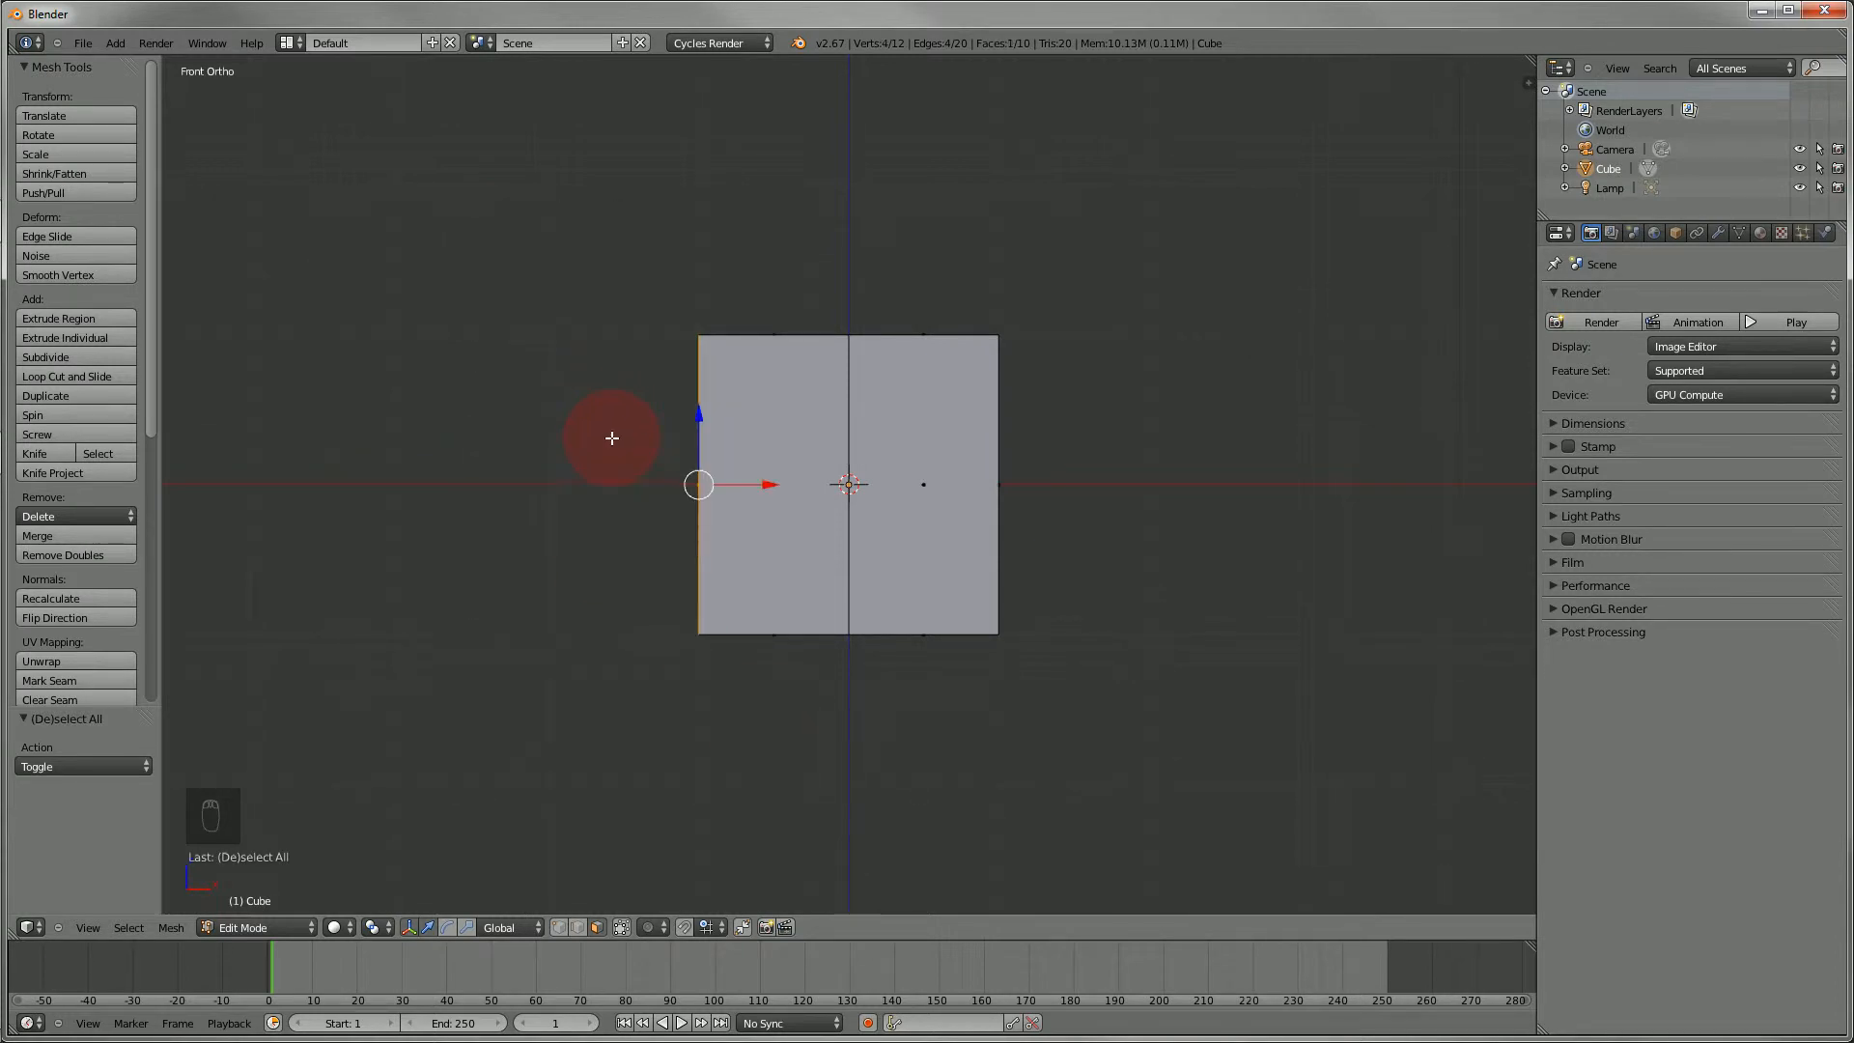
pyautogui.moveTo(617, 446); pyautogui.dragTo(667, 473, button='middle')
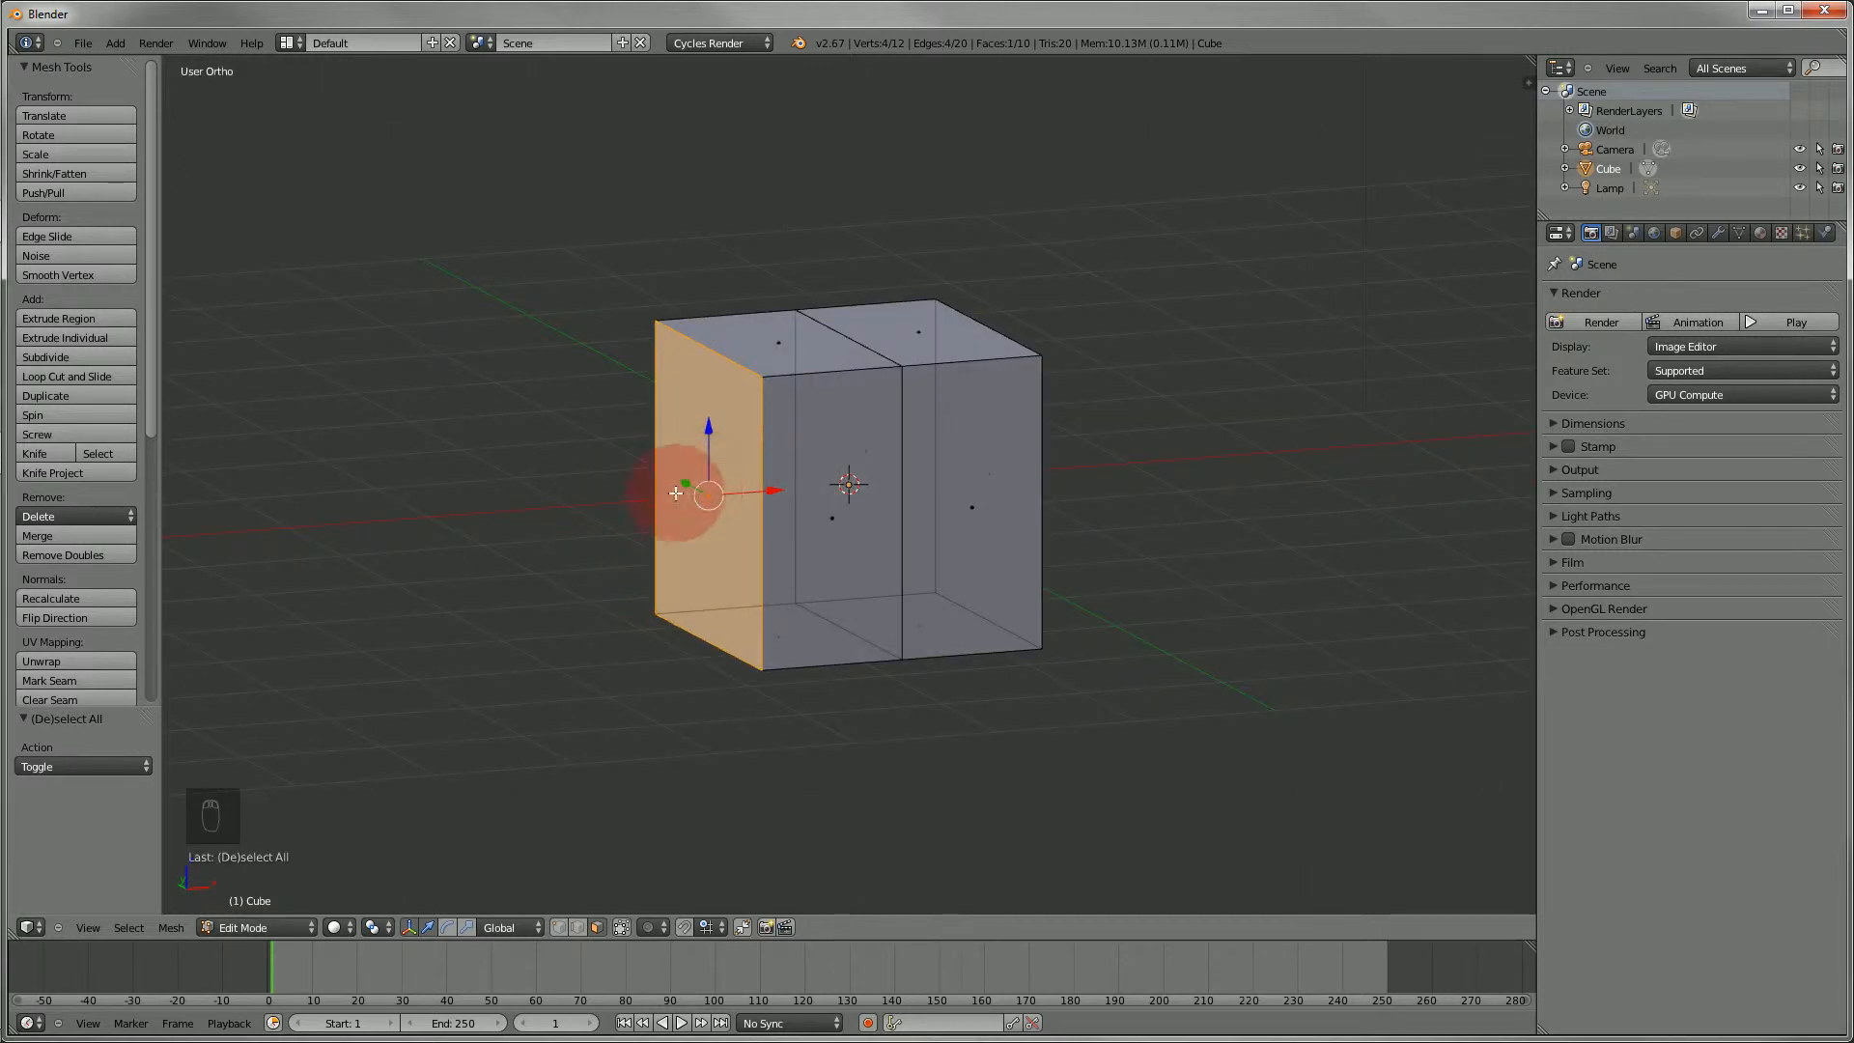
pyautogui.press('a')
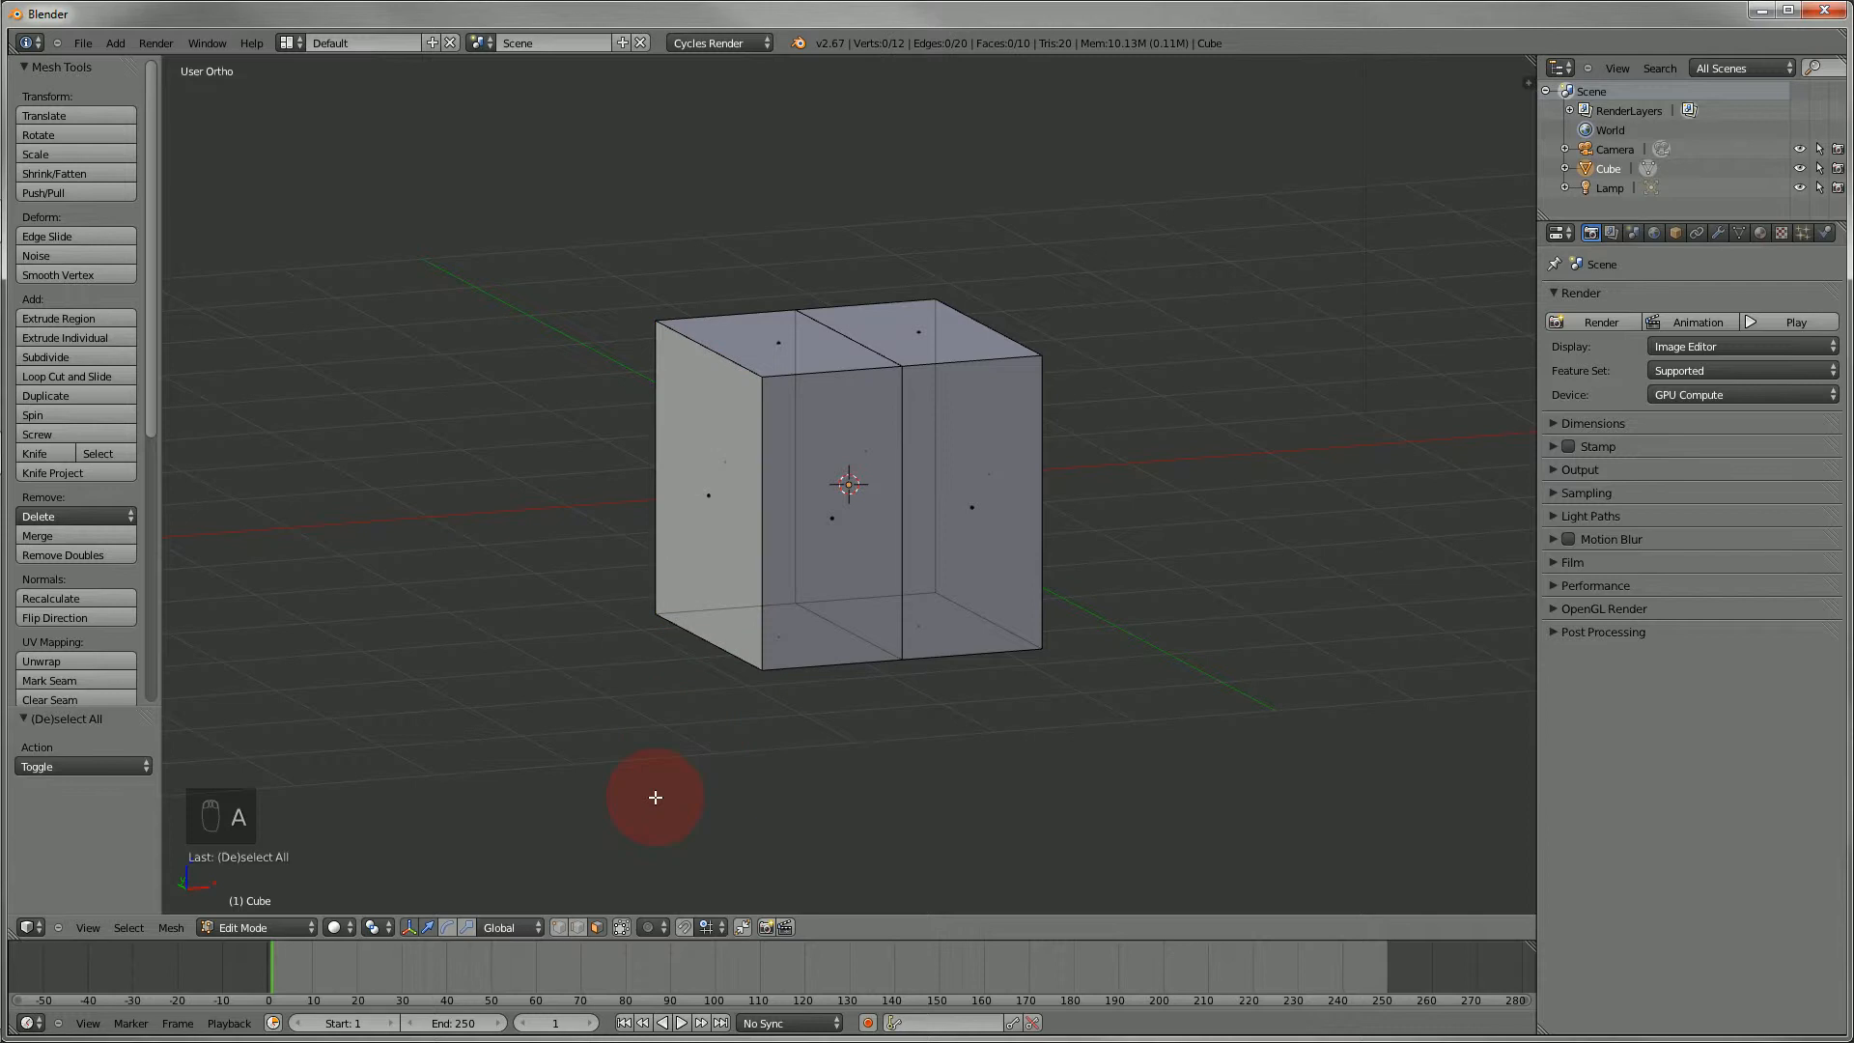
# - Limit selection to visible geometry, box-select the front left face from the front view, check it in 3D, and deselect it
pyautogui.click(623, 928)
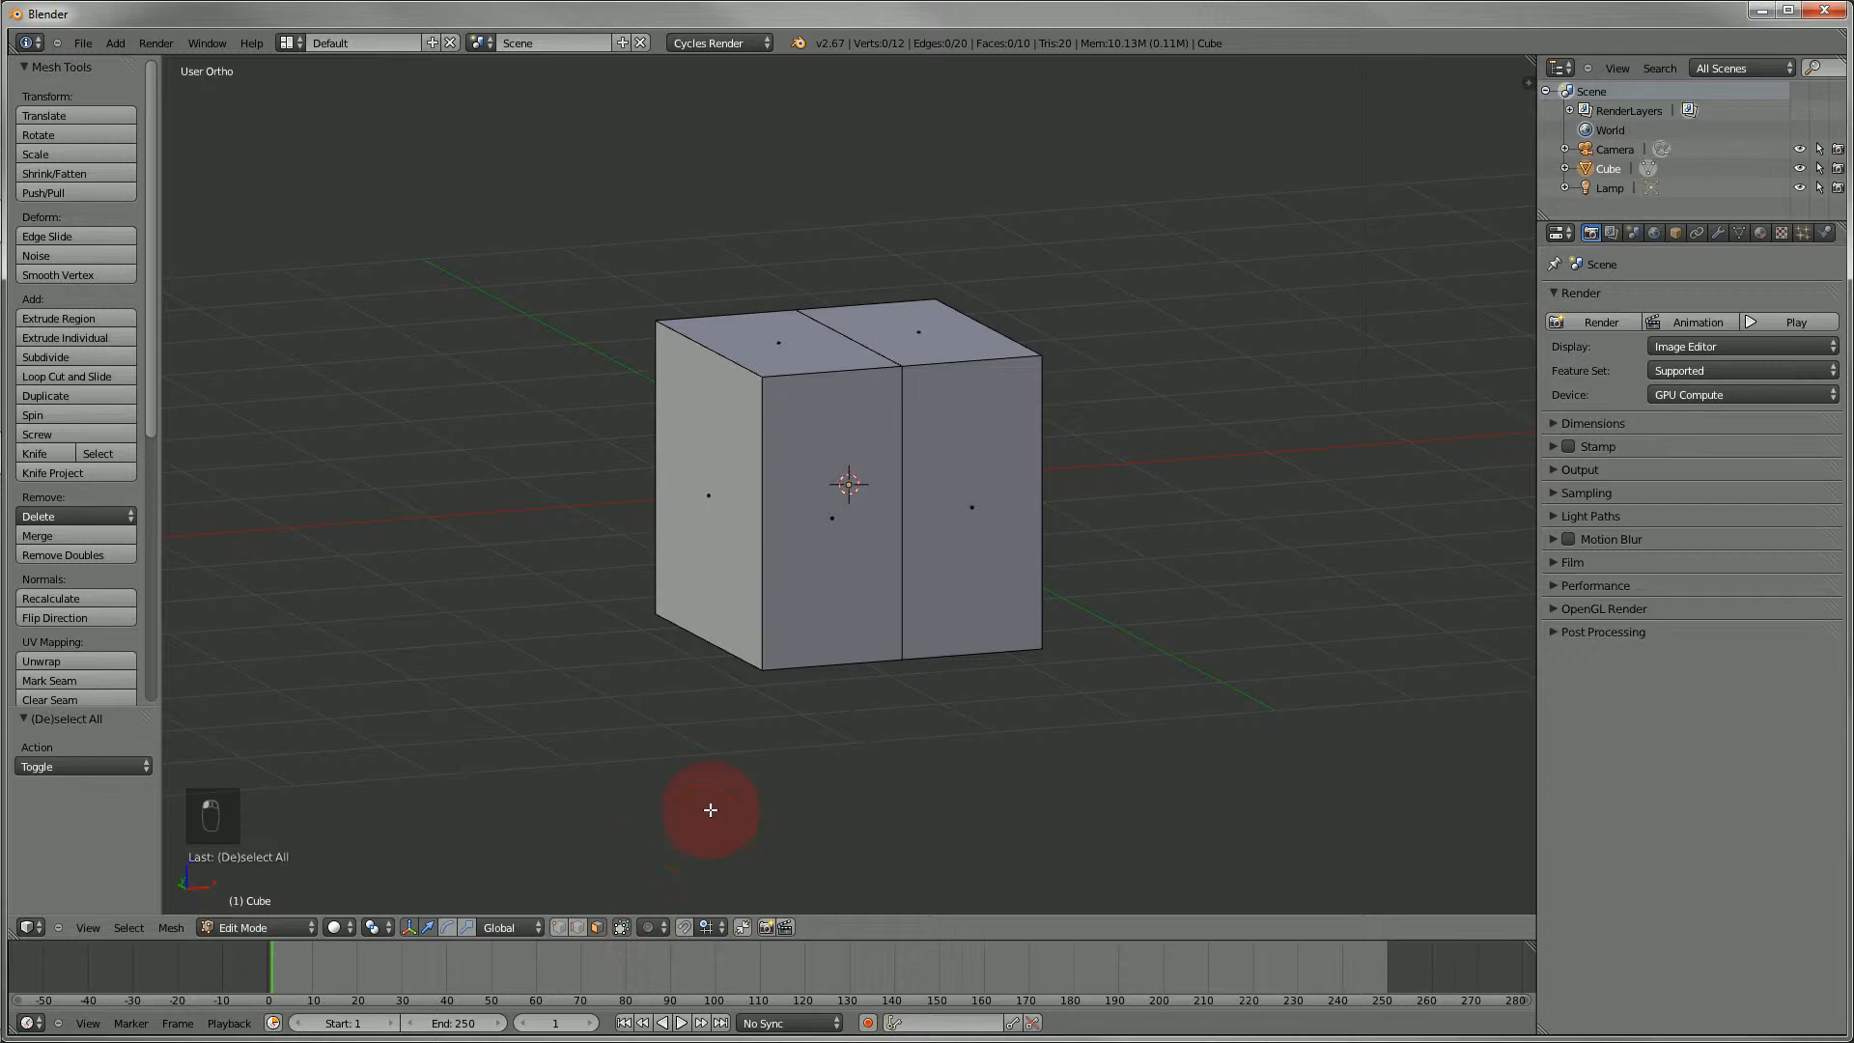
pyautogui.press('KP_1')
pyautogui.press('b')
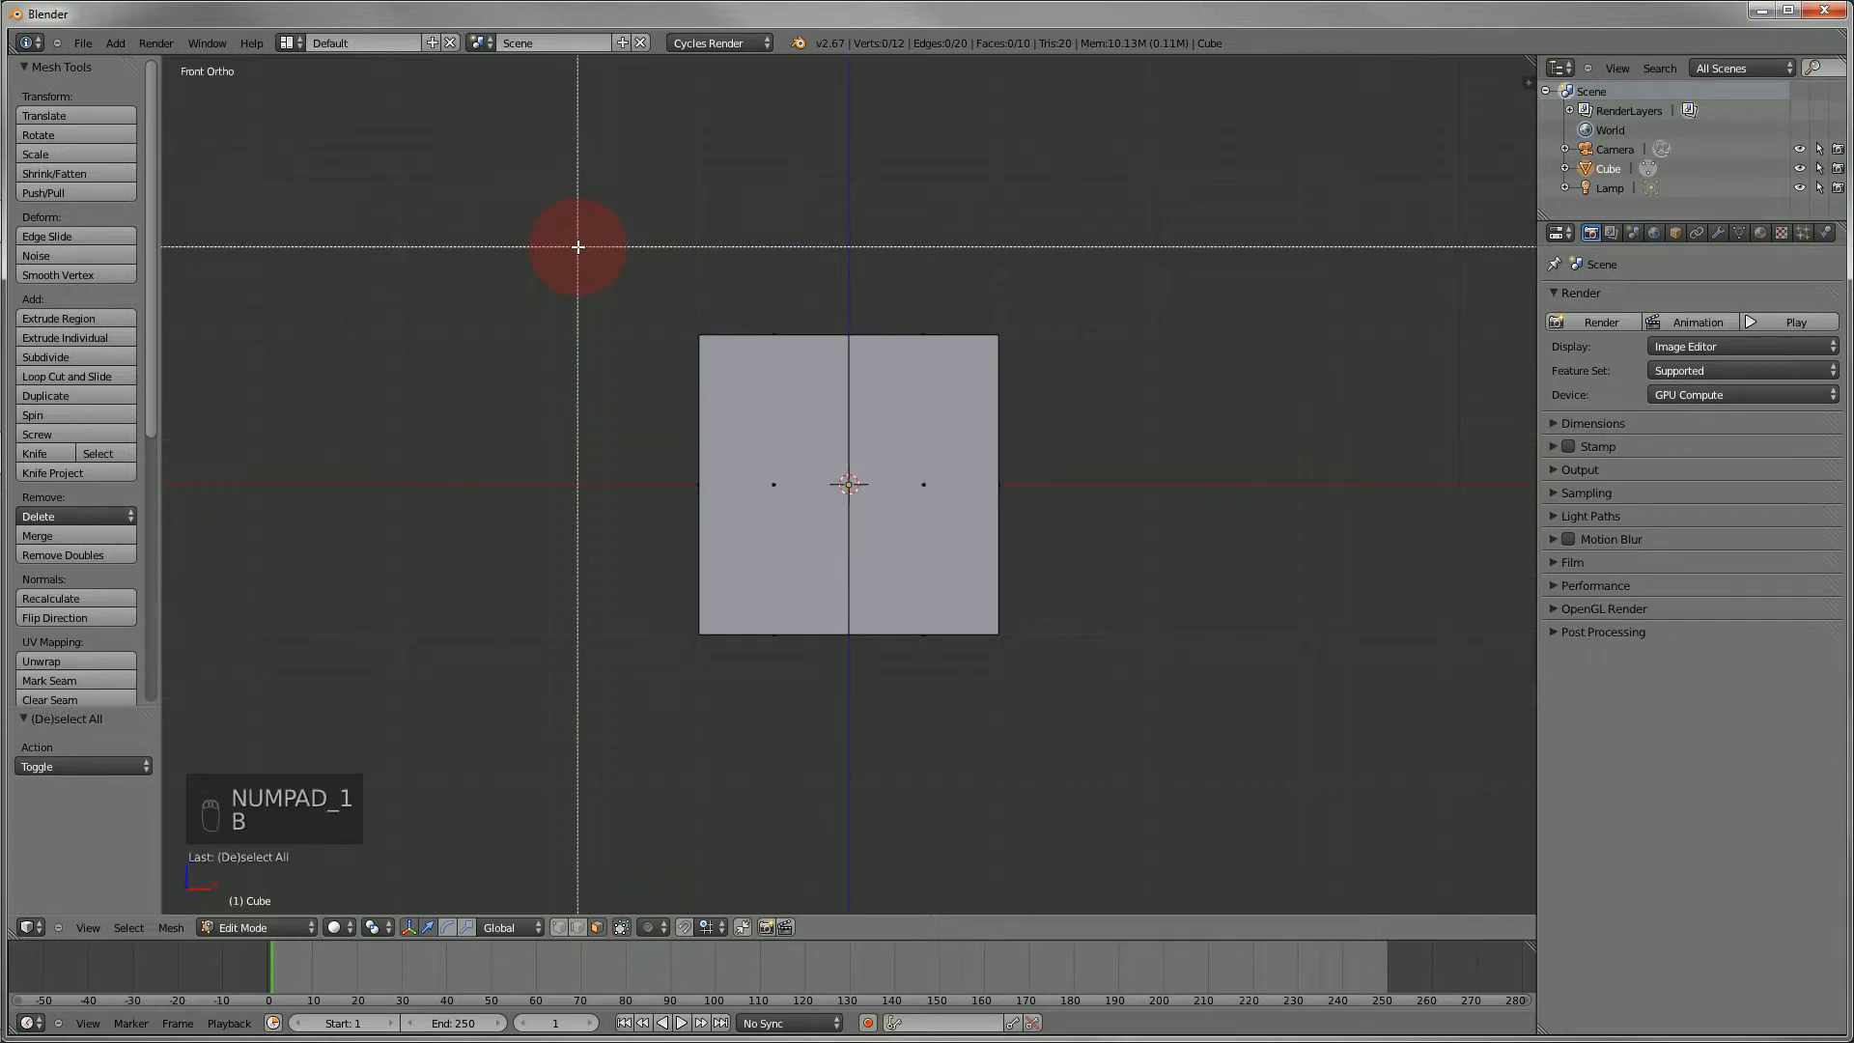
pyautogui.moveTo(577, 246); pyautogui.dragTo(788, 814)
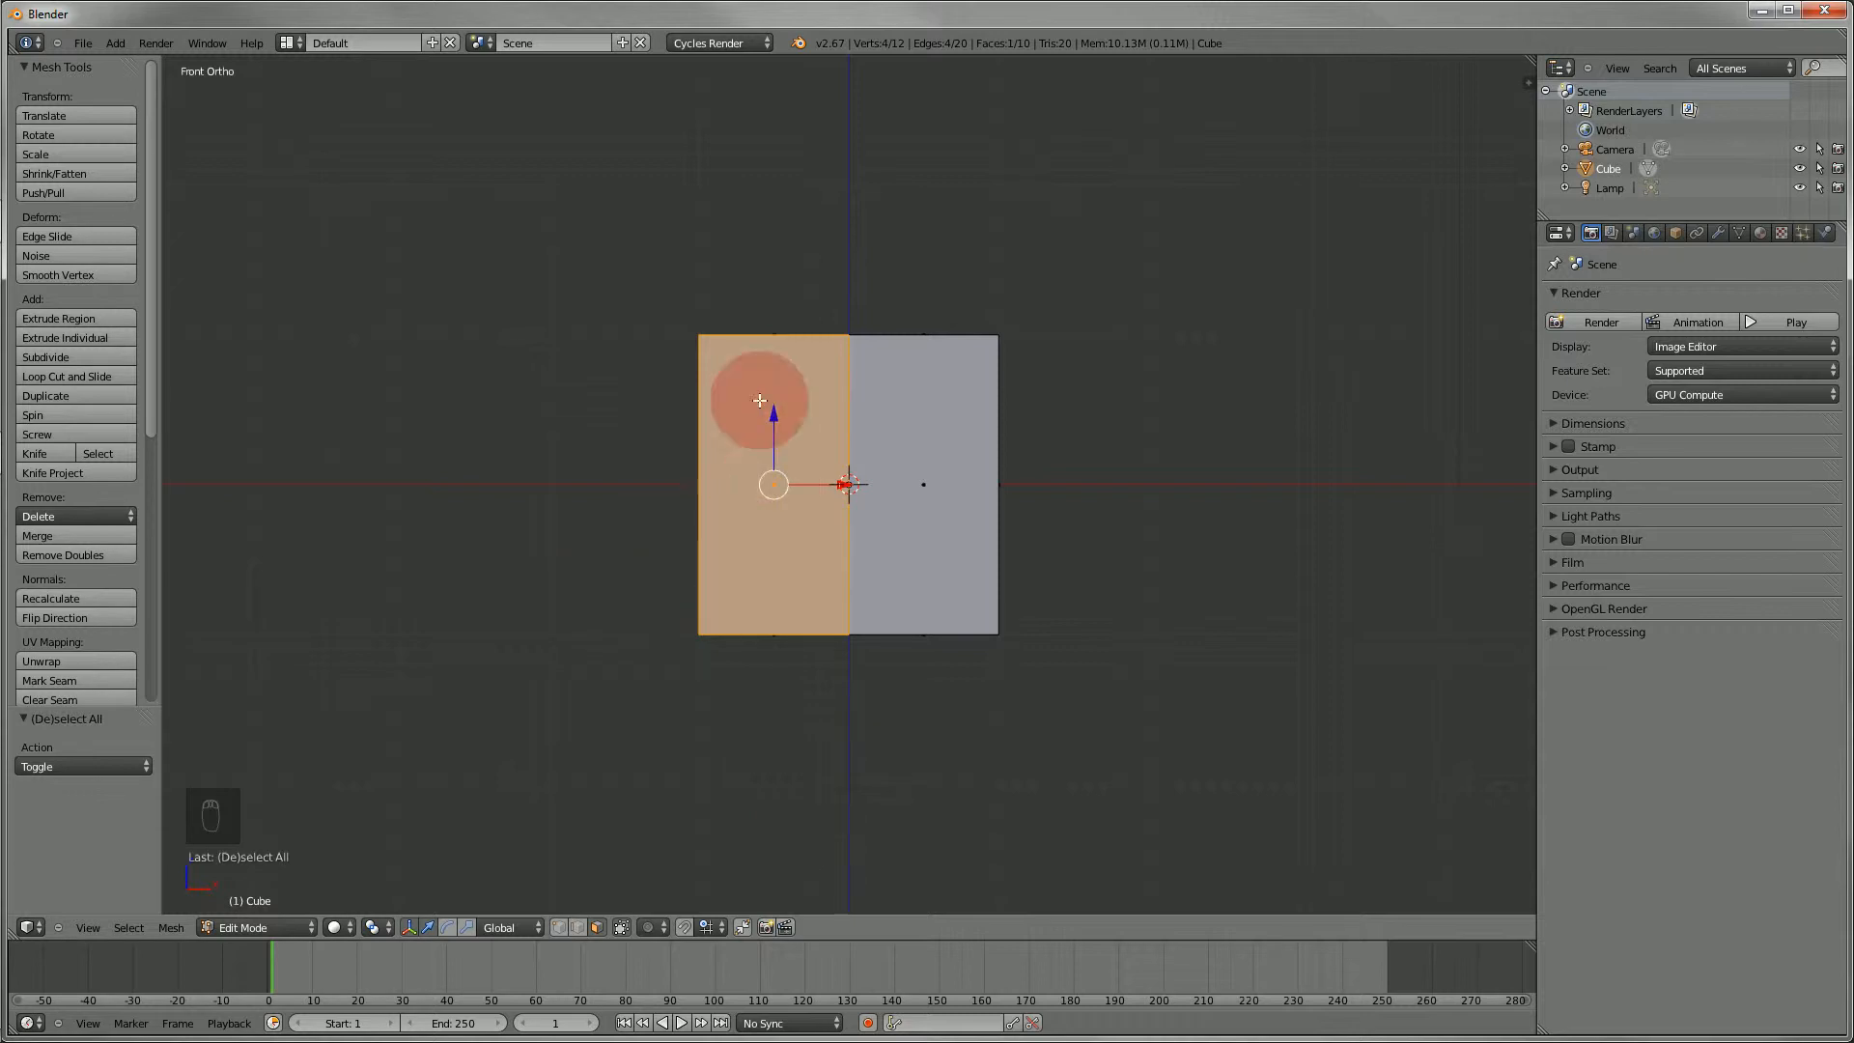
pyautogui.moveTo(654, 558); pyautogui.dragTo(737, 621, button='middle')
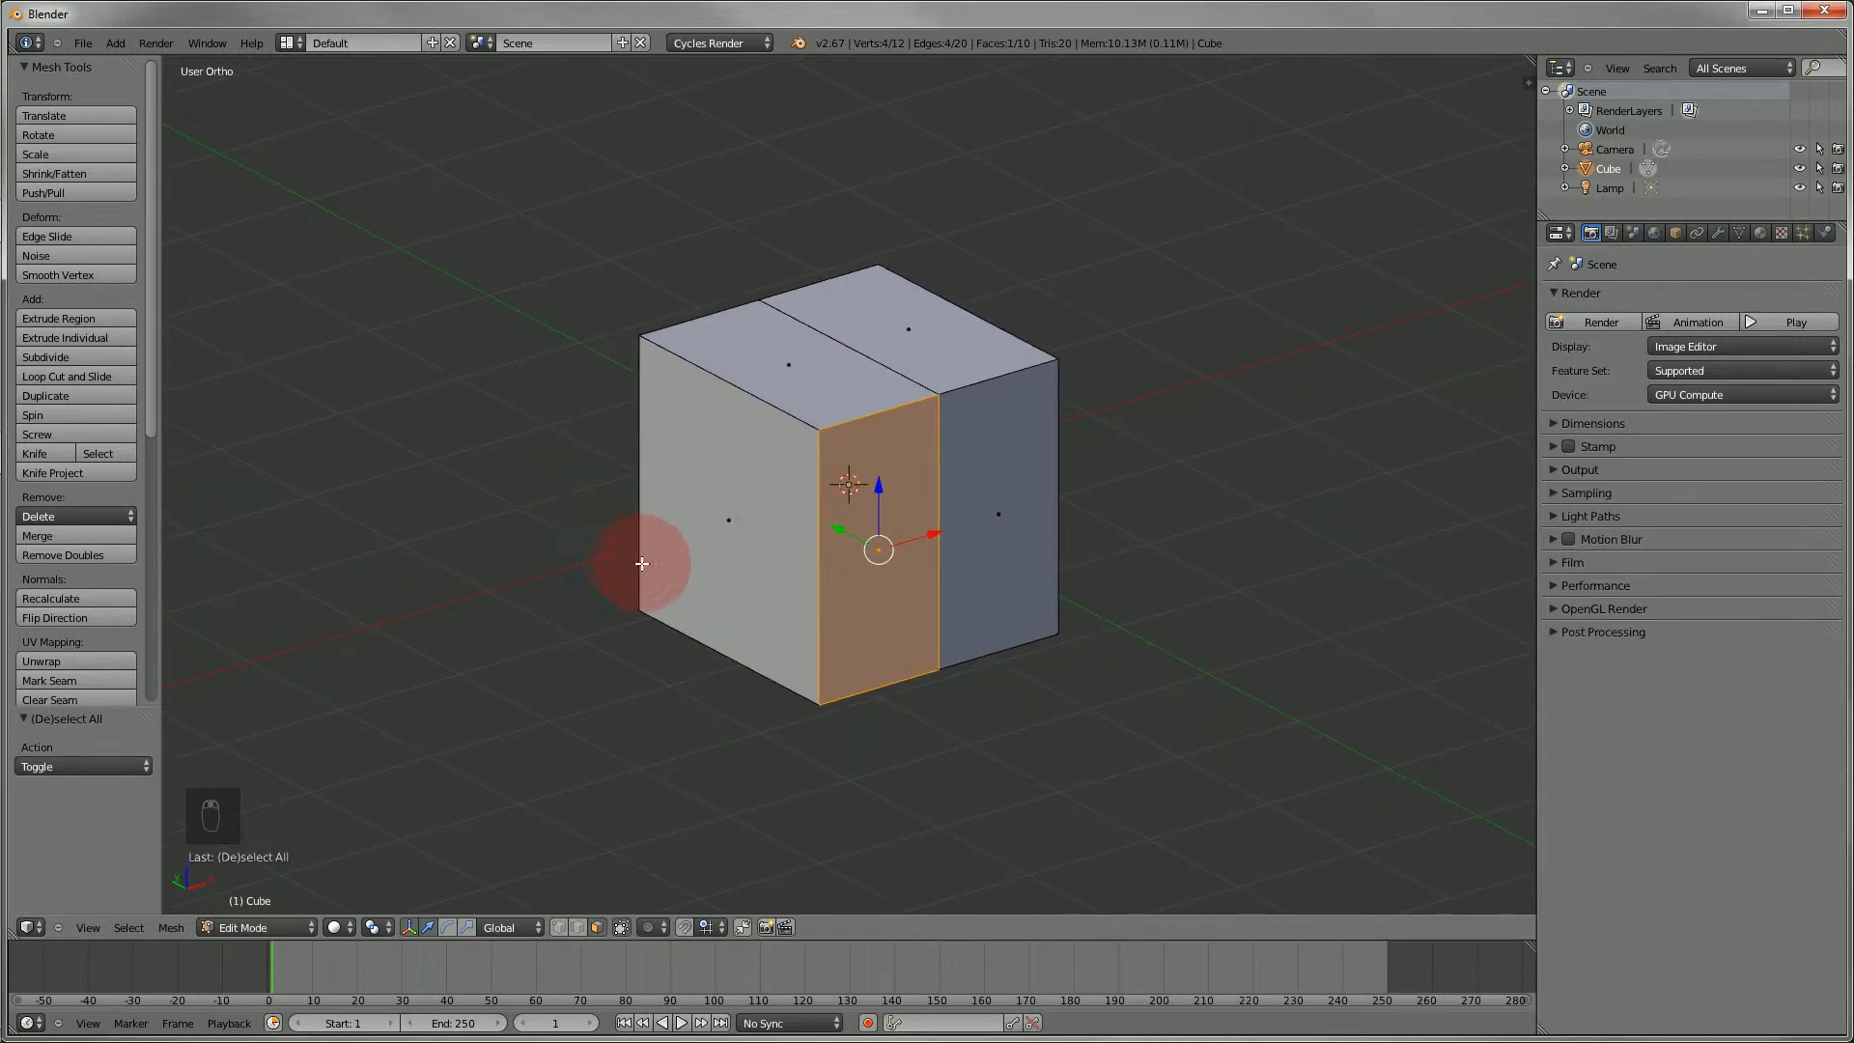
pyautogui.moveTo(641, 559); pyautogui.dragTo(656, 598, button='middle')
pyautogui.press('a')
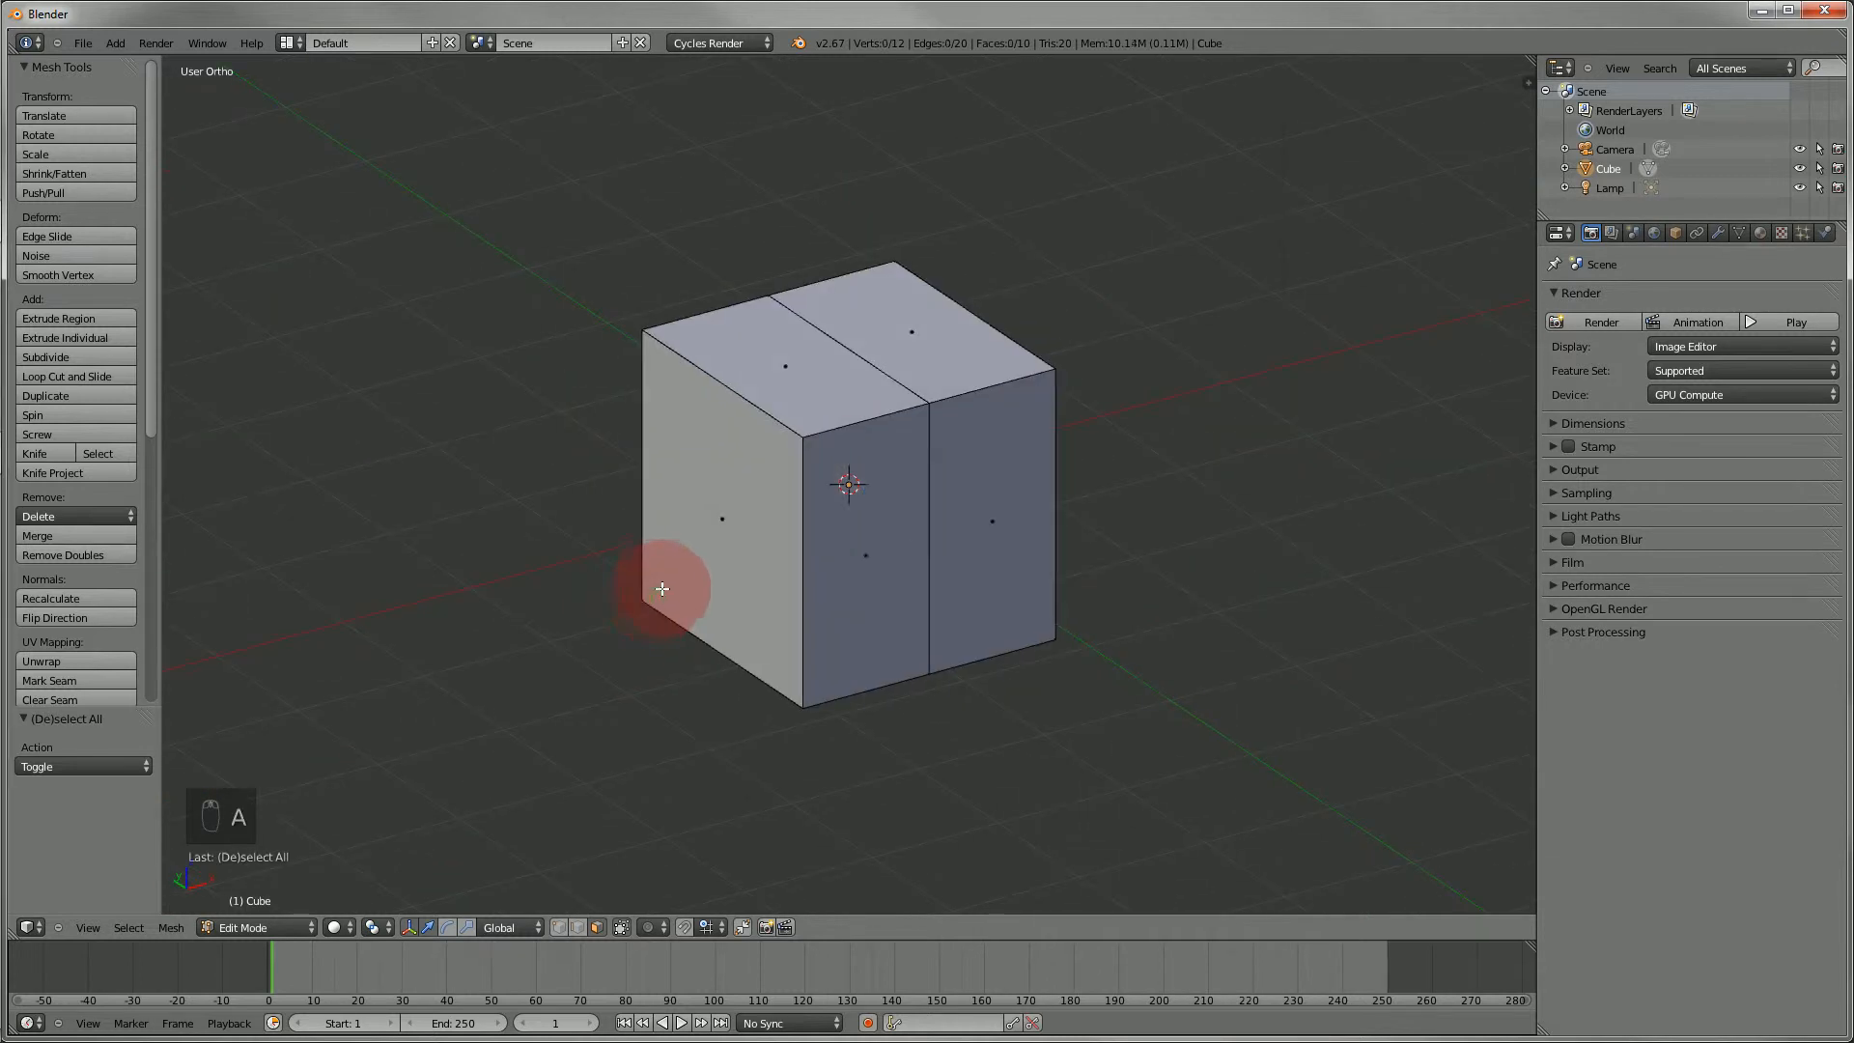
# - Make hidden geometry selectable again and box-select the cube's left side face from the front view
pyautogui.press('KP_1')
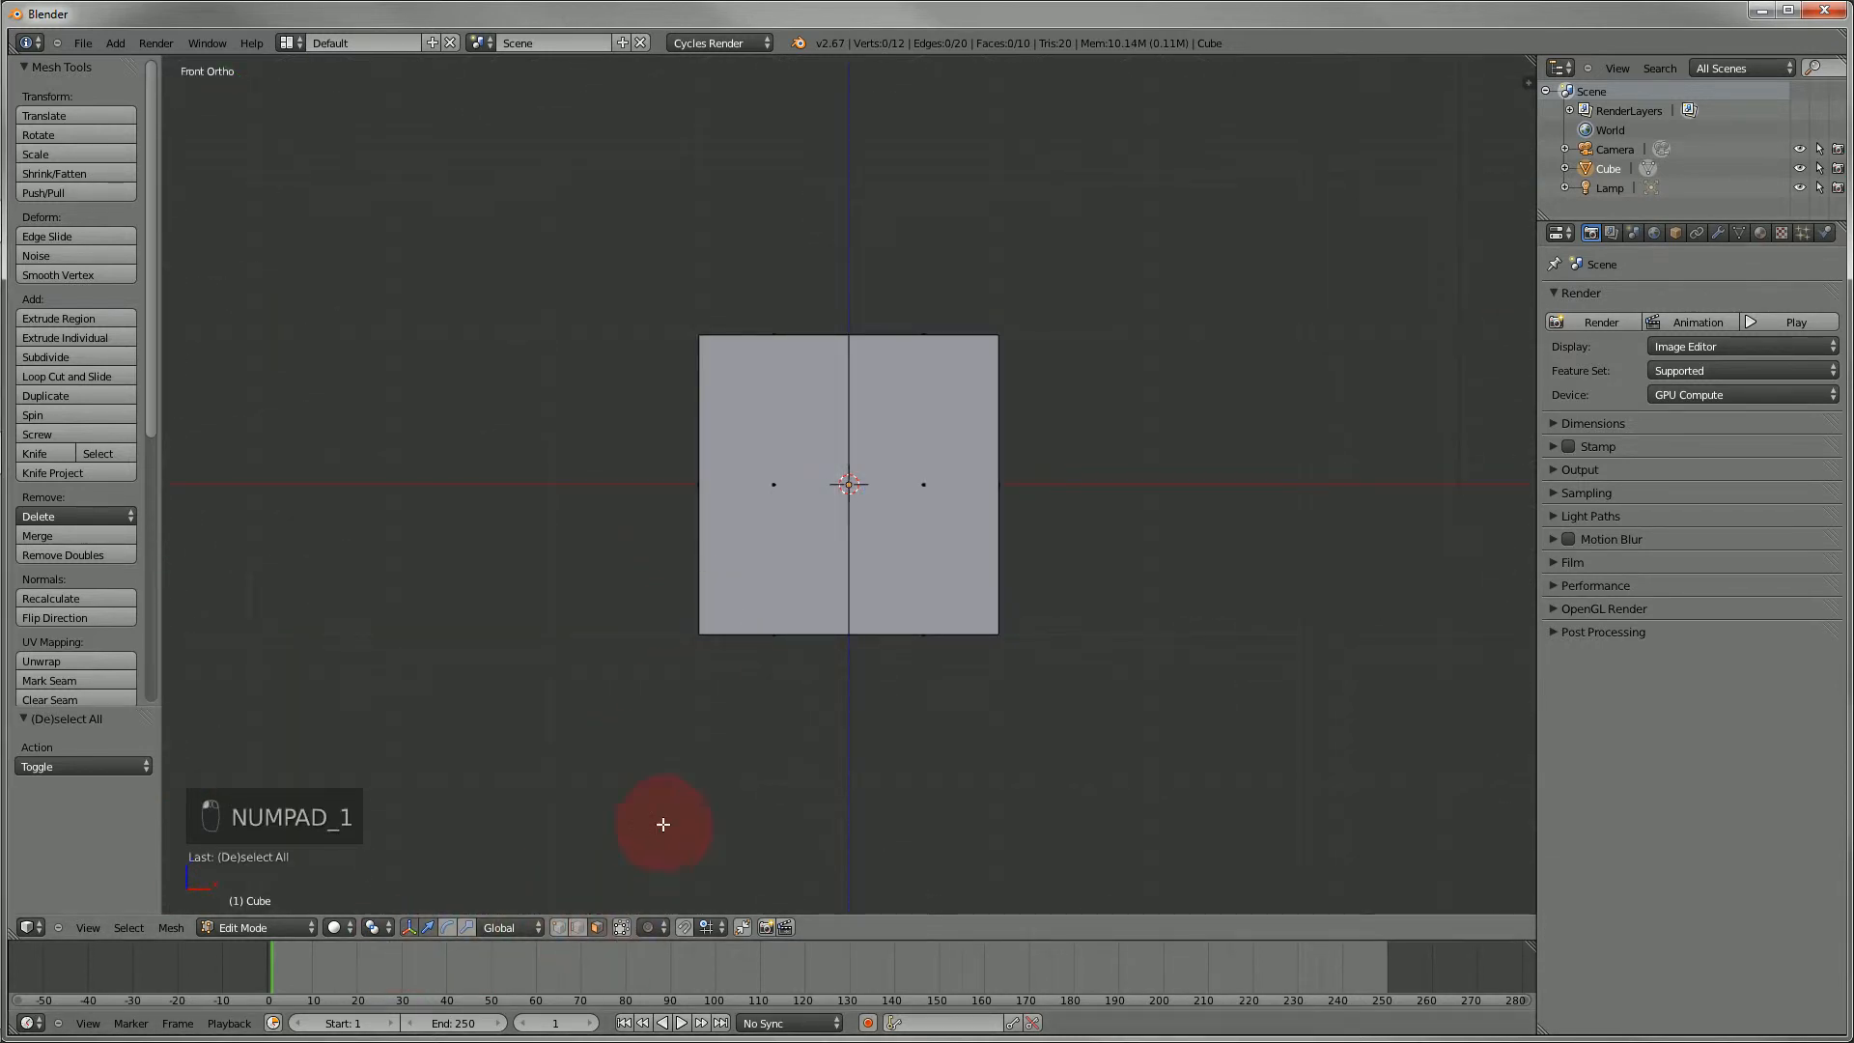
pyautogui.press('b')
pyautogui.moveTo(634, 263); pyautogui.dragTo(724, 772)
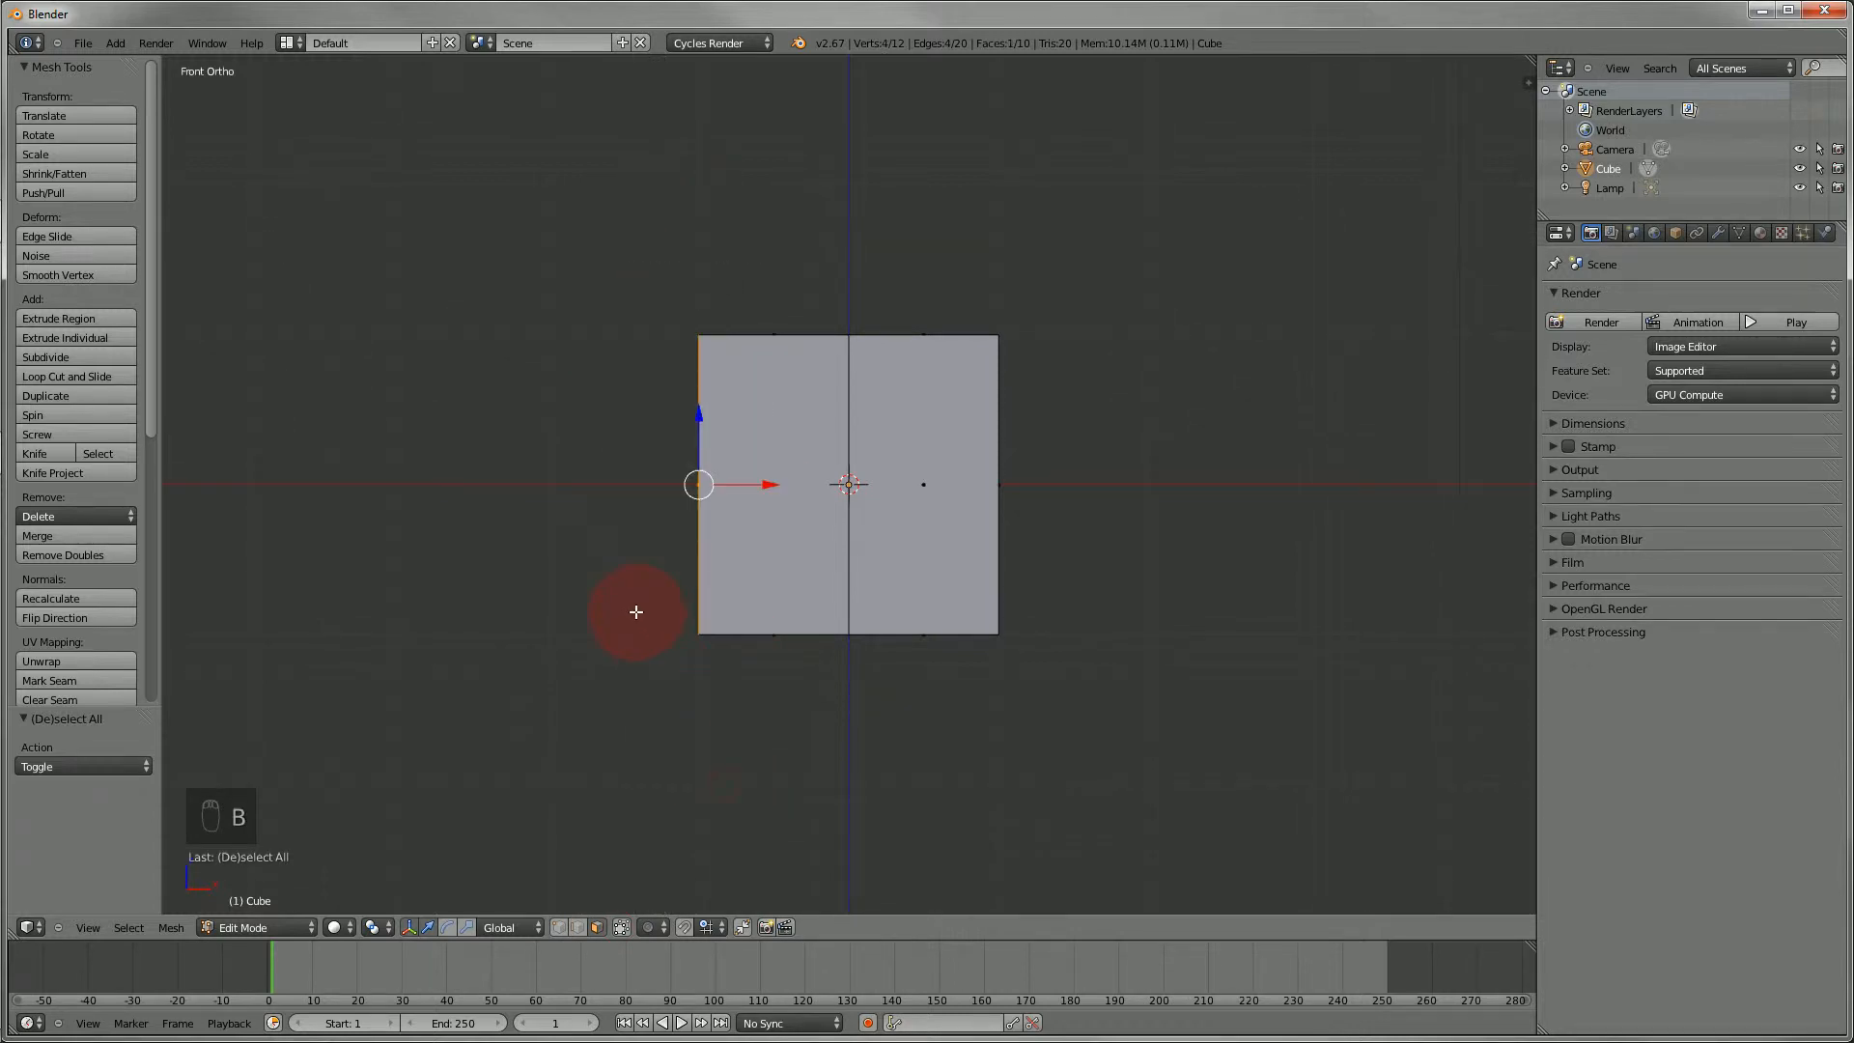
pyautogui.moveTo(637, 613); pyautogui.dragTo(792, 667, button='middle')
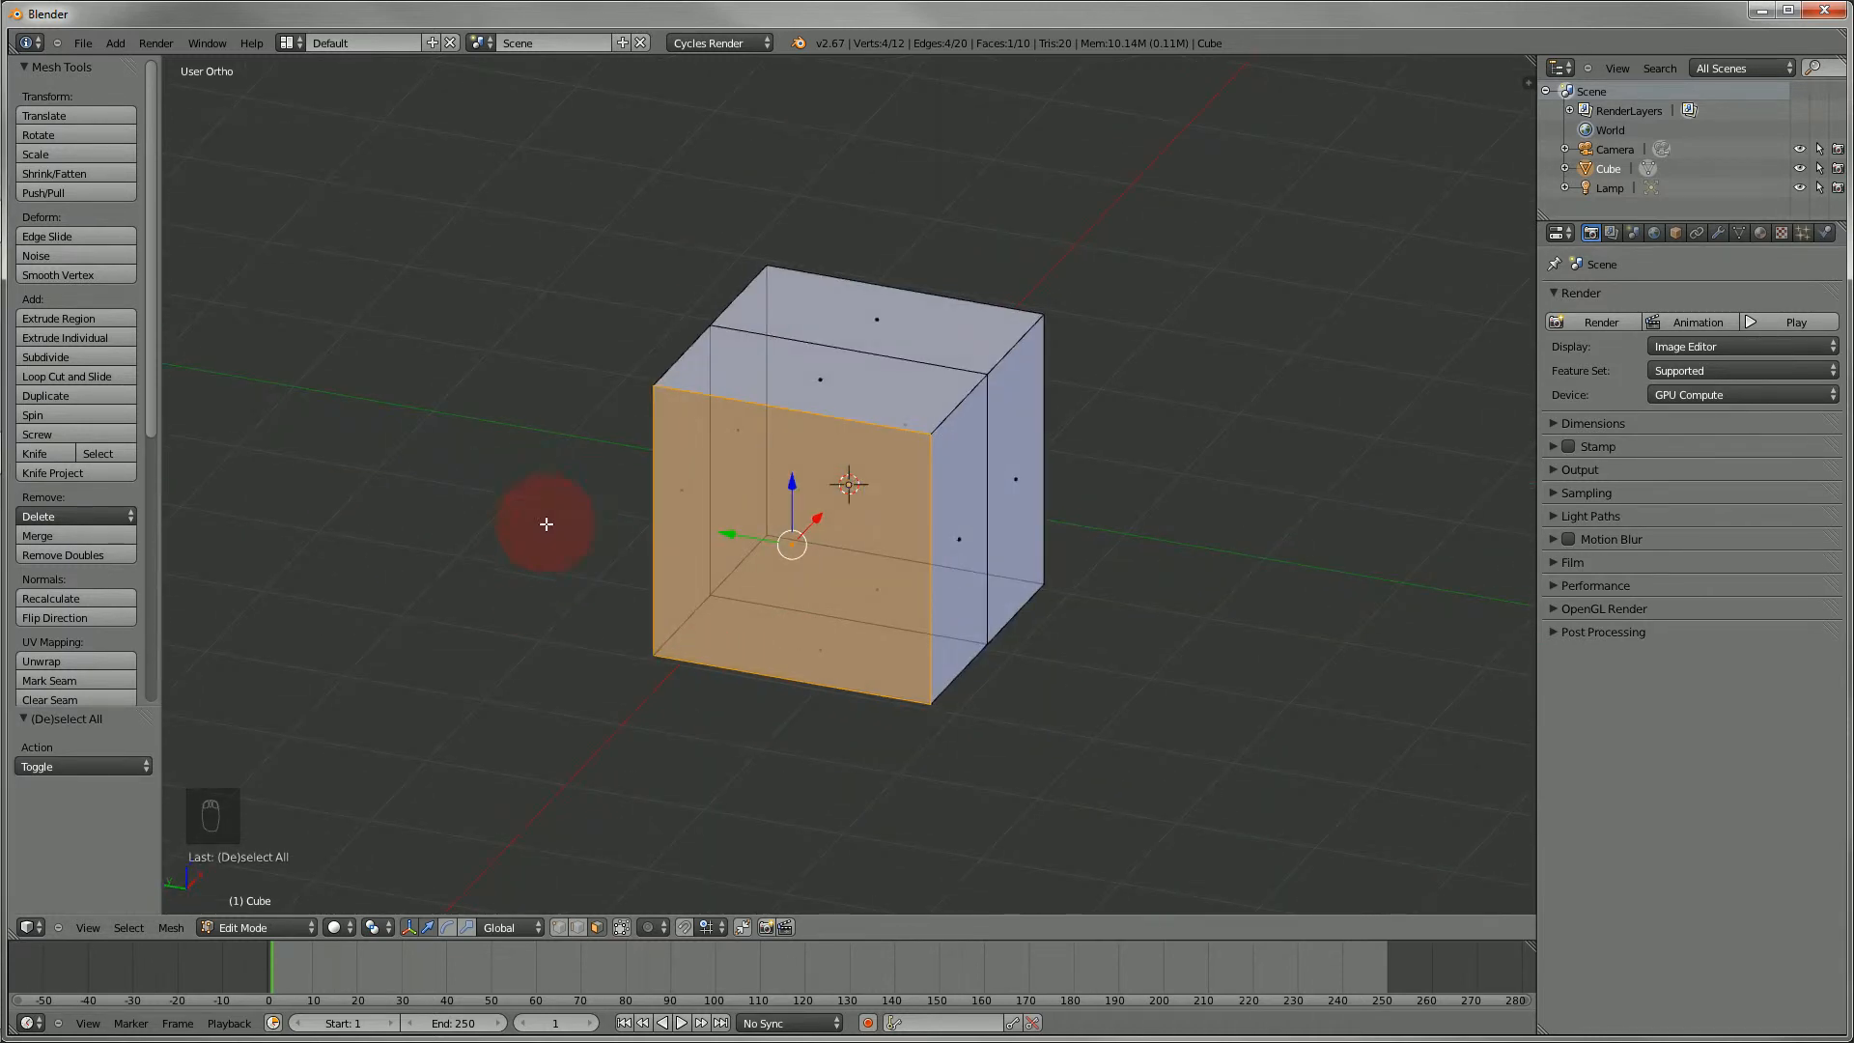
# - Try deleting the selected left side with the Faces option, and undo the deletion
pyautogui.press('x')
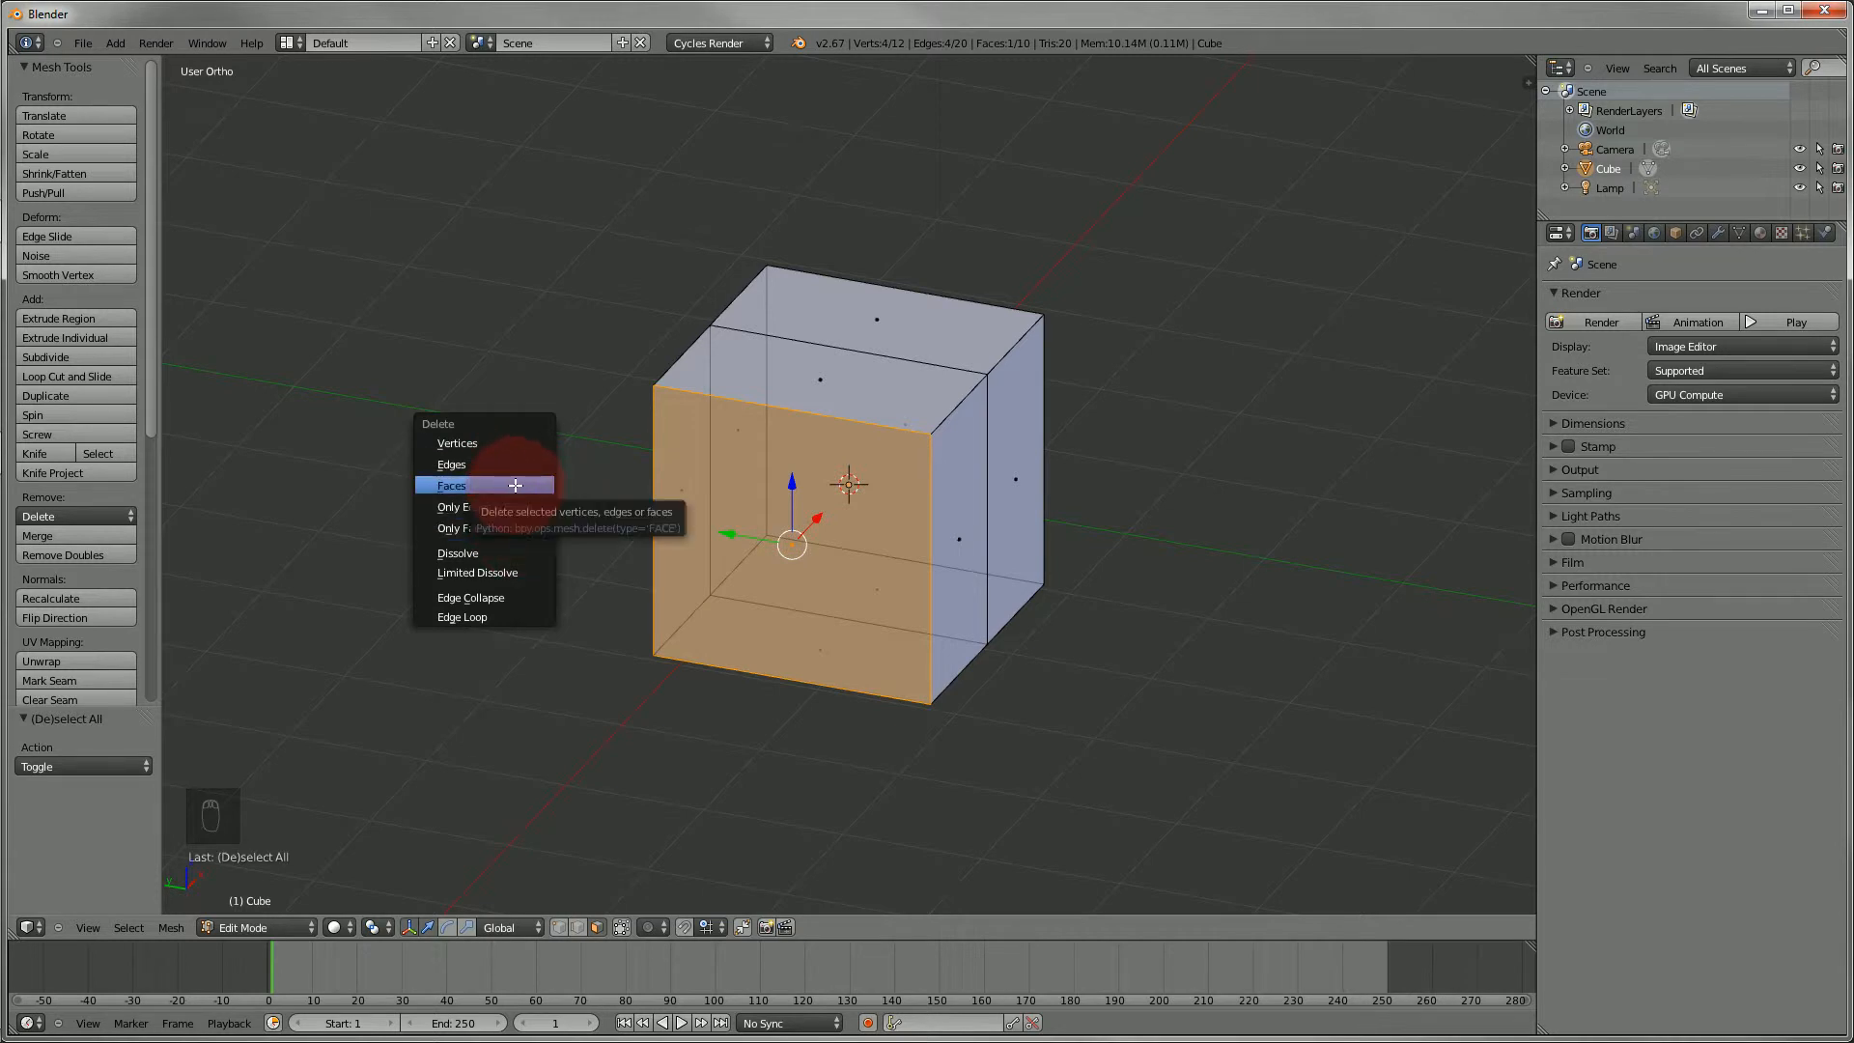
pyautogui.click(514, 485)
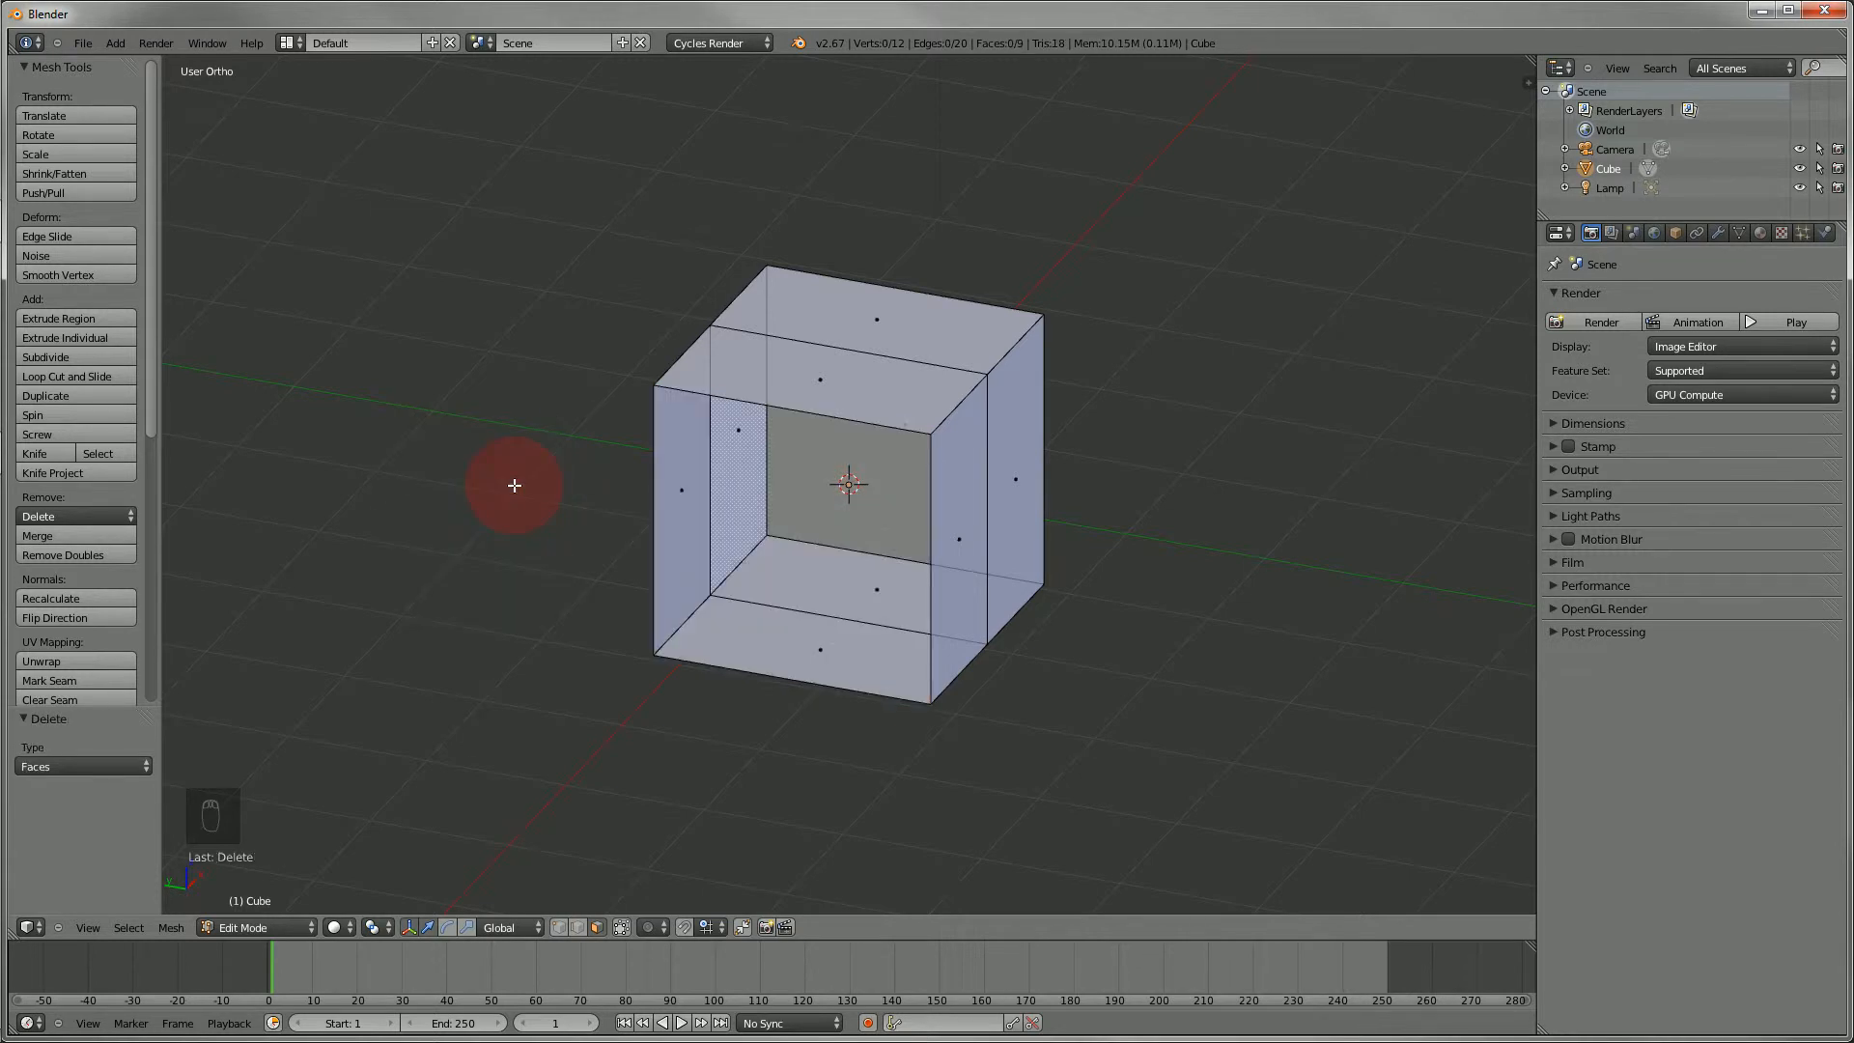
pyautogui.hotkey('ctrl', 'z')
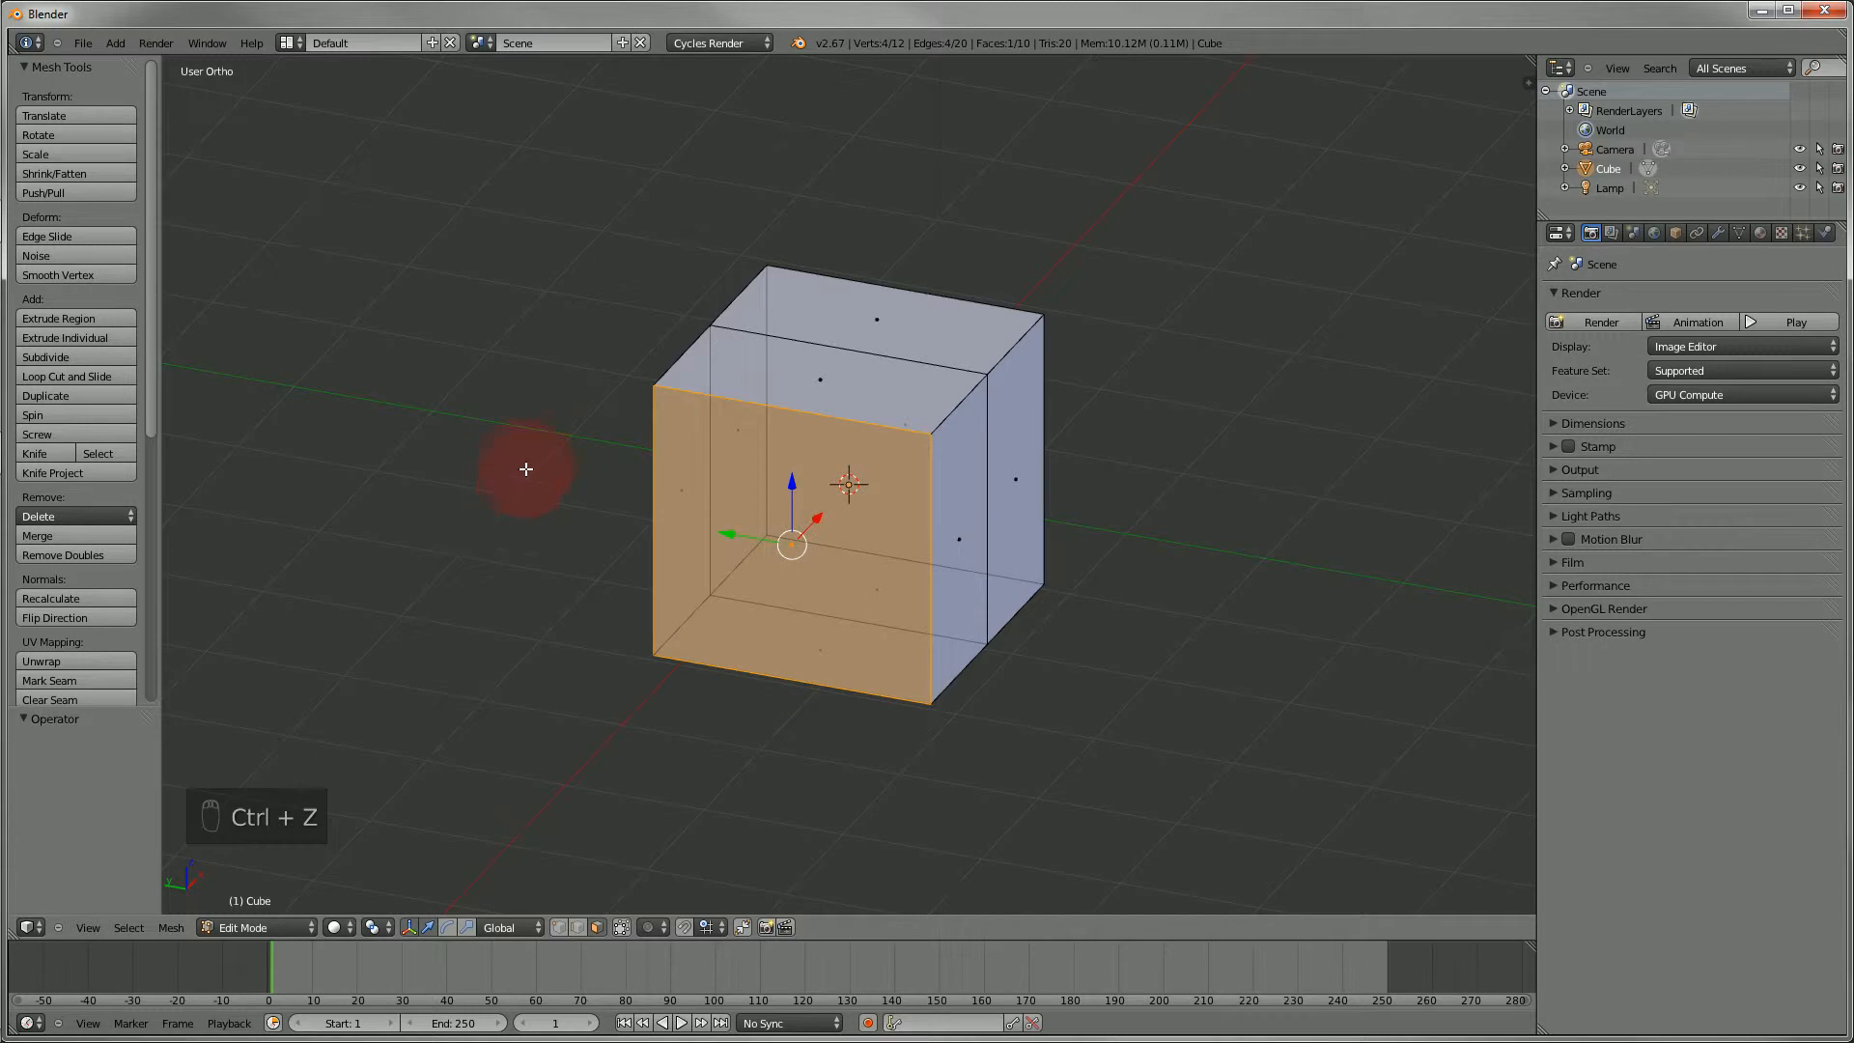
# - Delete the vertices of the selected left side, removing the left half of the cube
pyautogui.press('x')
pyautogui.click(518, 417)
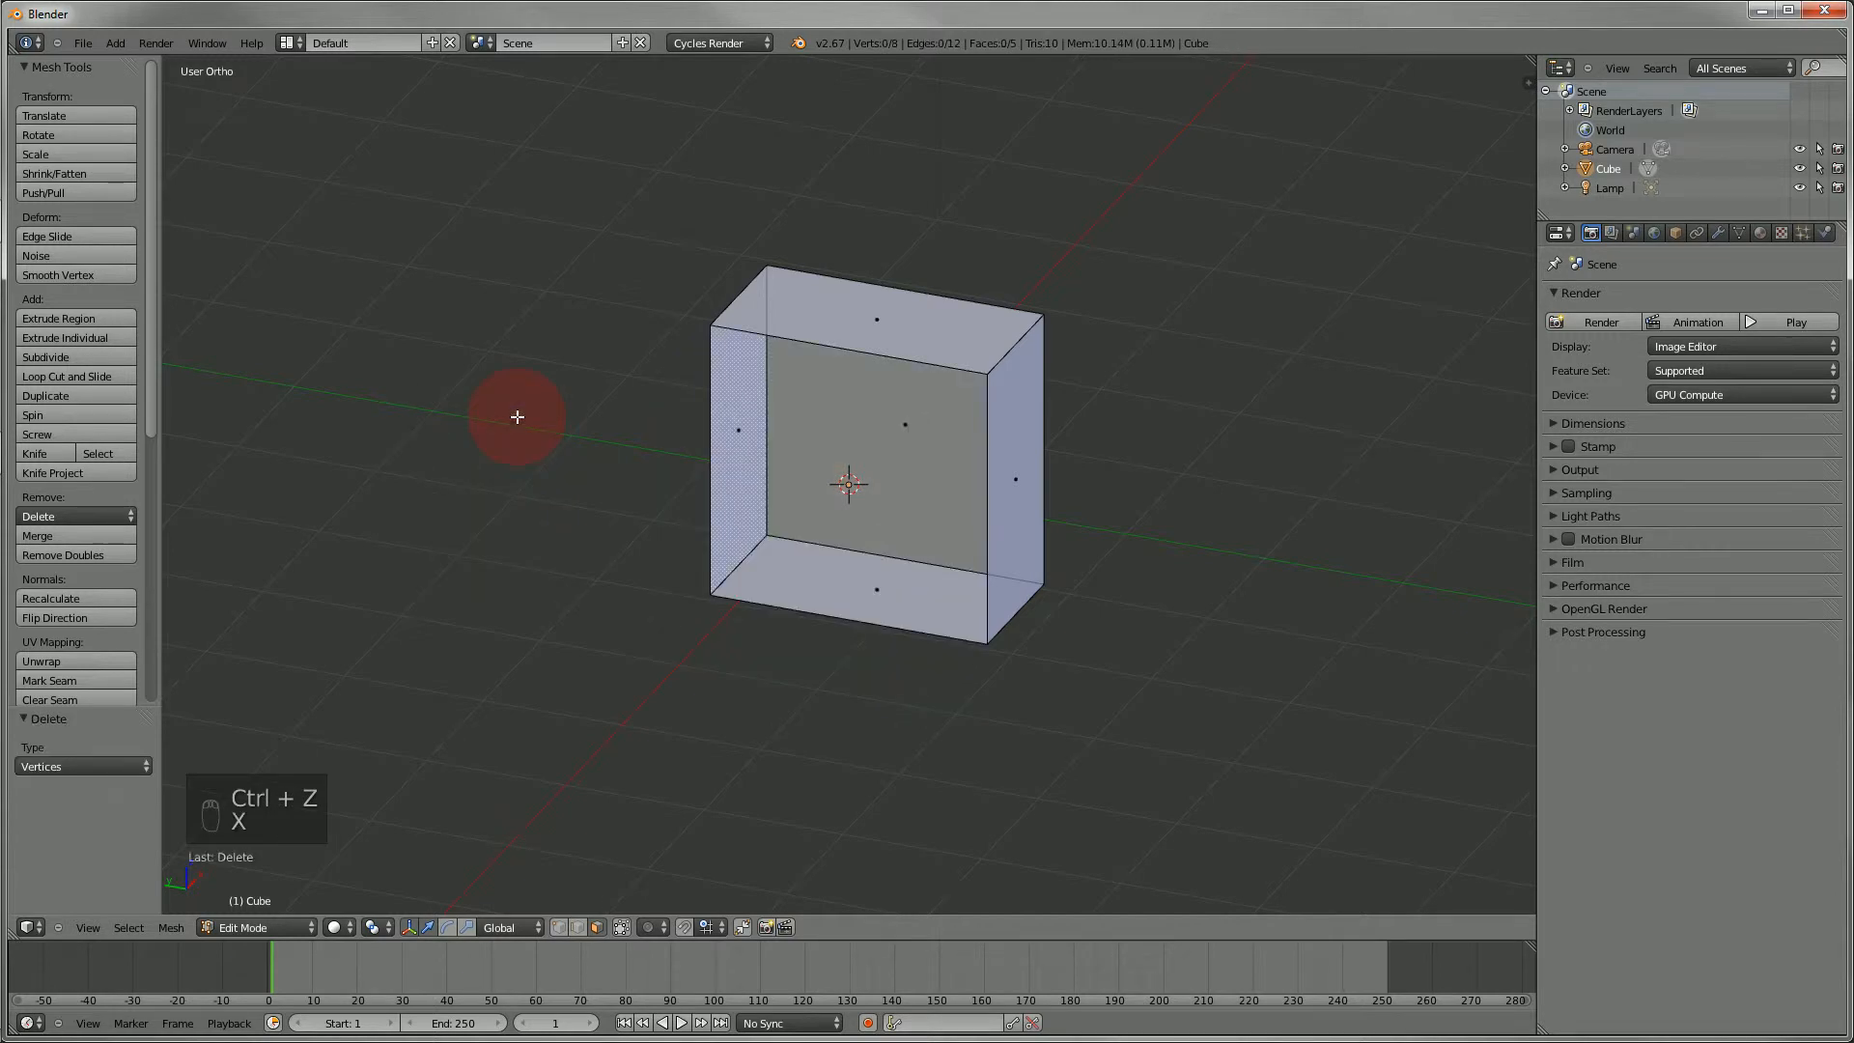
# - Try to box-select the upper right corner of the remaining half from the front view and move it
pyautogui.moveTo(657, 565); pyautogui.dragTo(537, 543, button='middle')
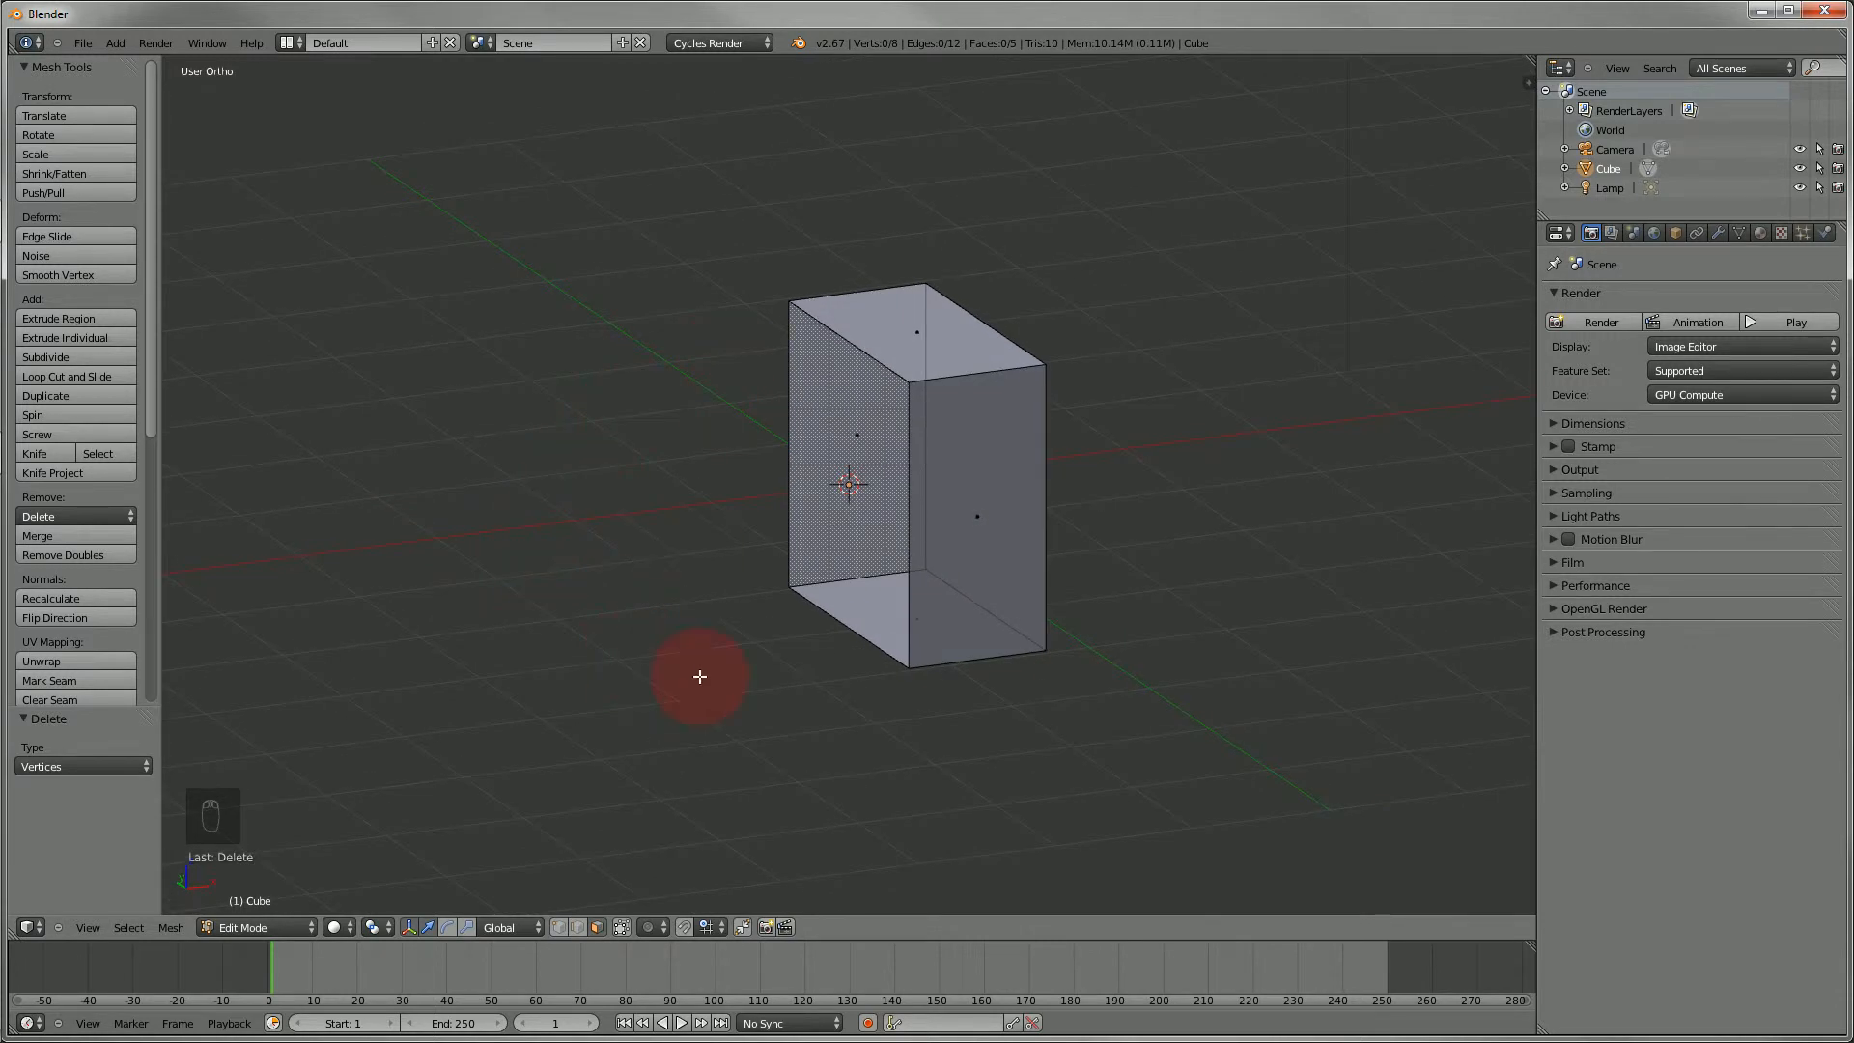
pyautogui.press('KP_1')
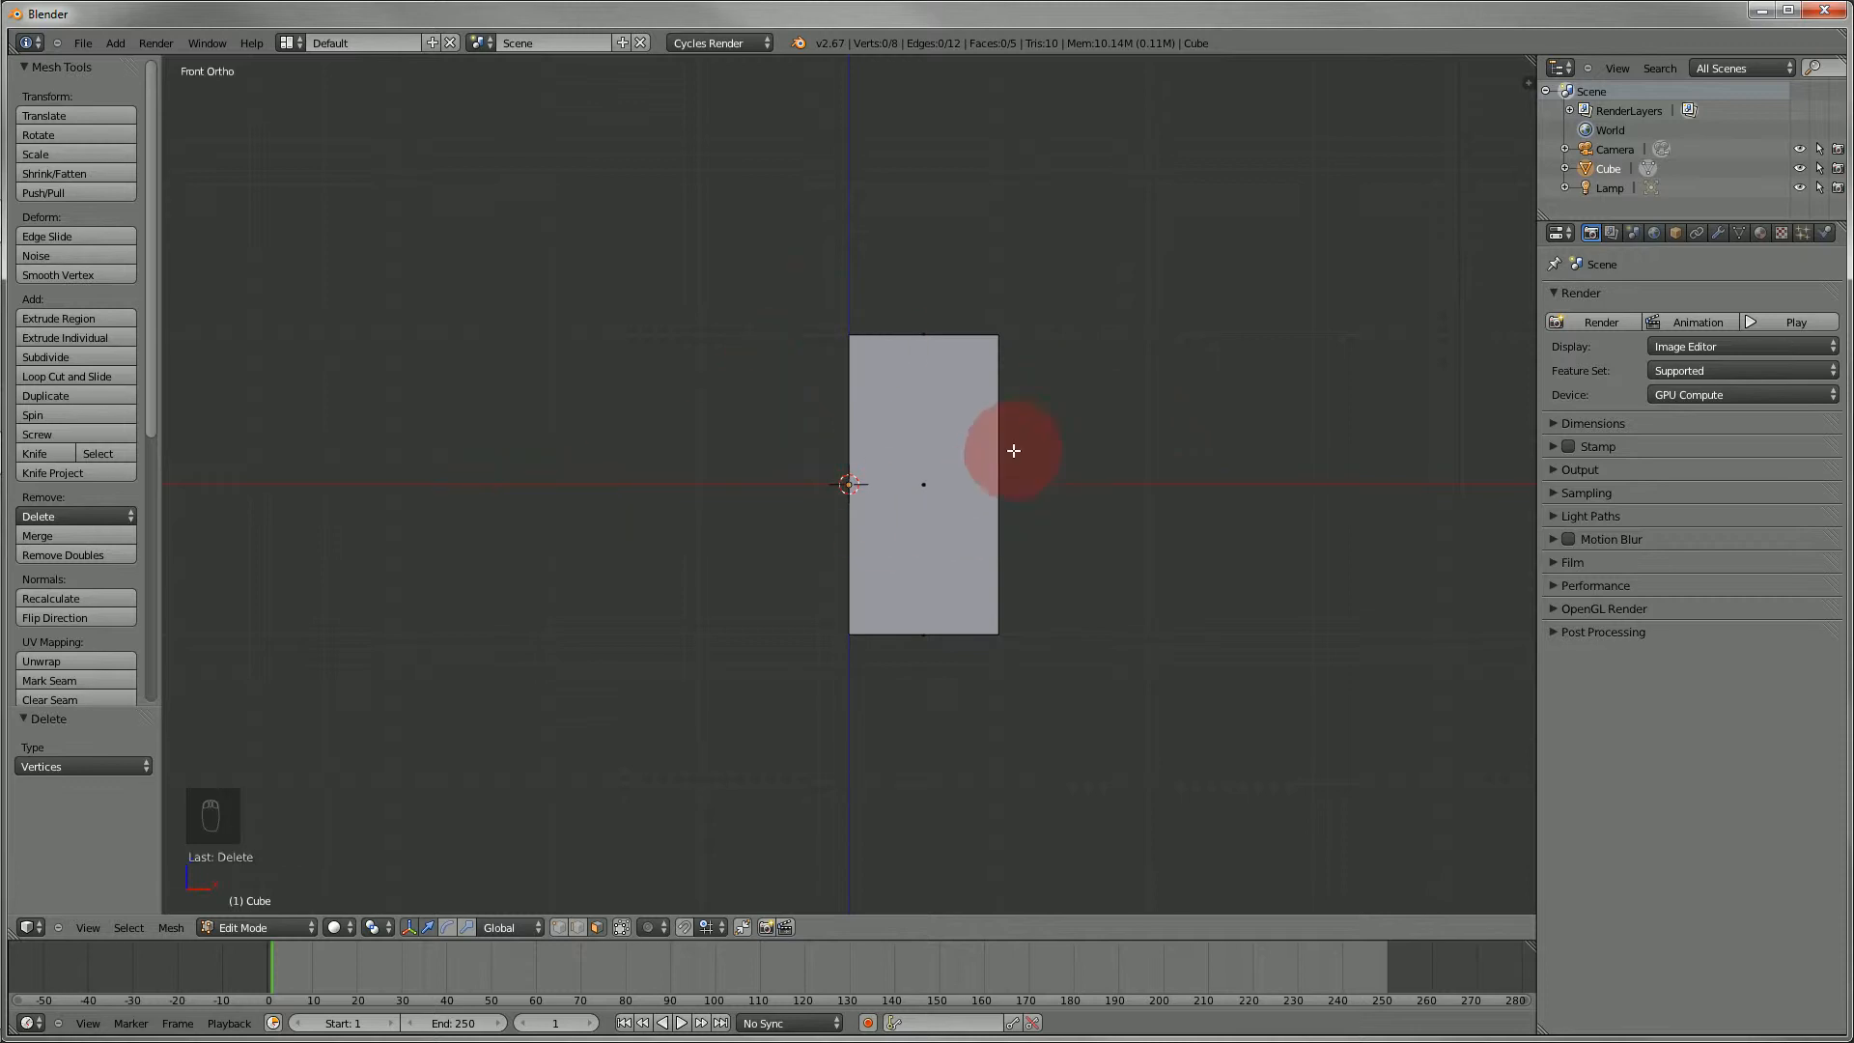
pyautogui.press('b')
pyautogui.moveTo(1049, 301); pyautogui.dragTo(929, 393)
pyautogui.press('g')
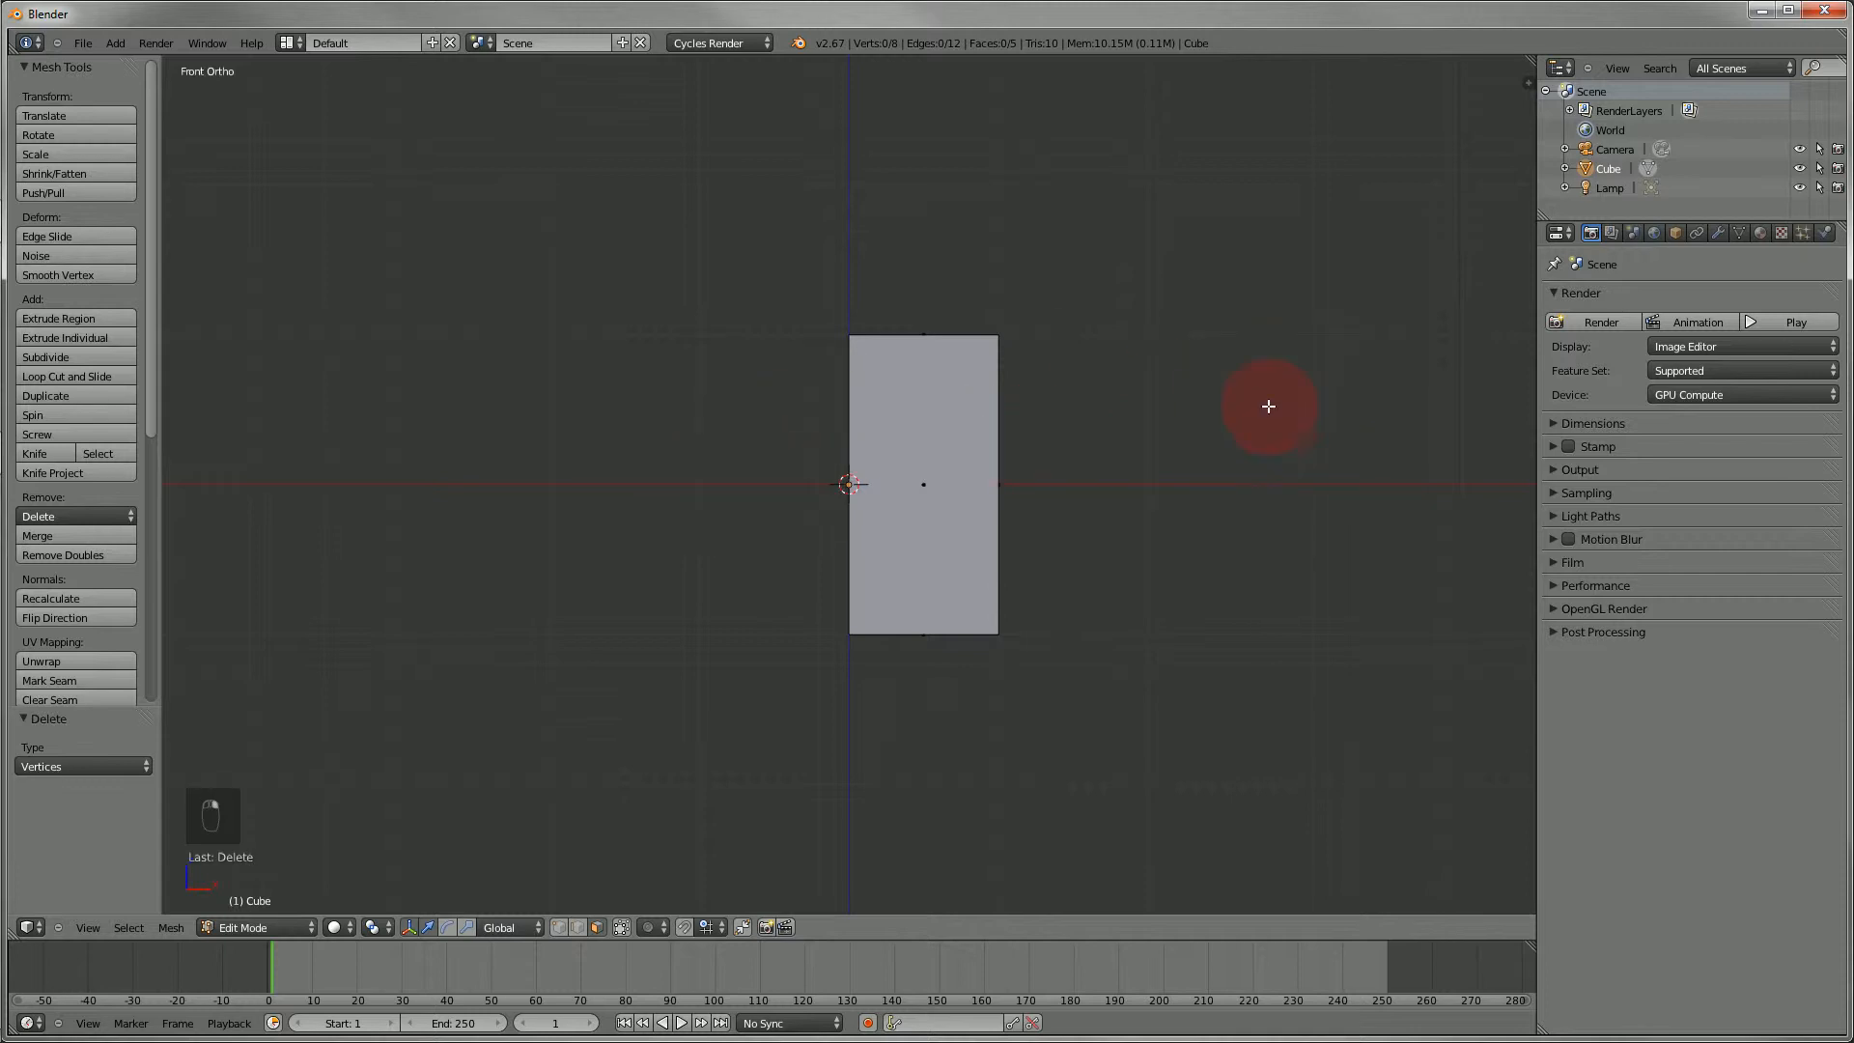
pyautogui.click(1254, 392)
# - Add a Mirror modifier to the remaining half of the cube
pyautogui.hotkey('shift', 'c')
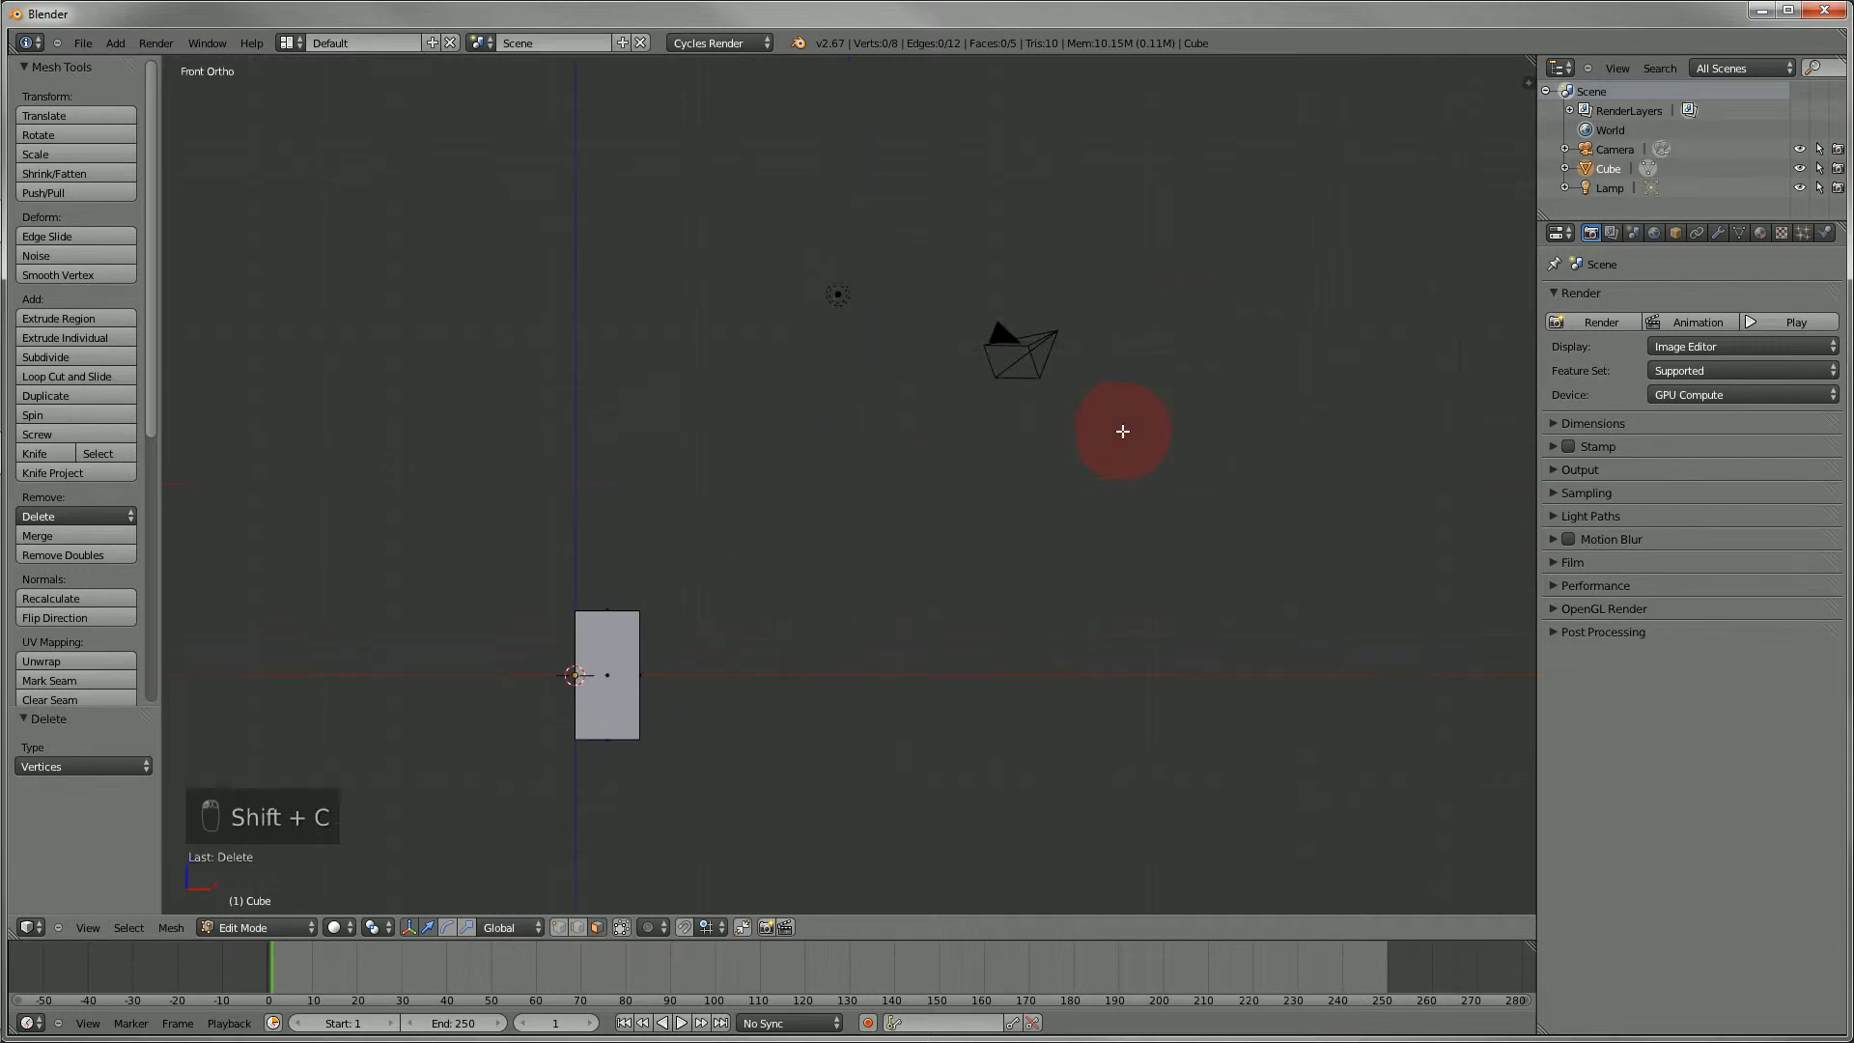
pyautogui.scroll(5, 984, 465)
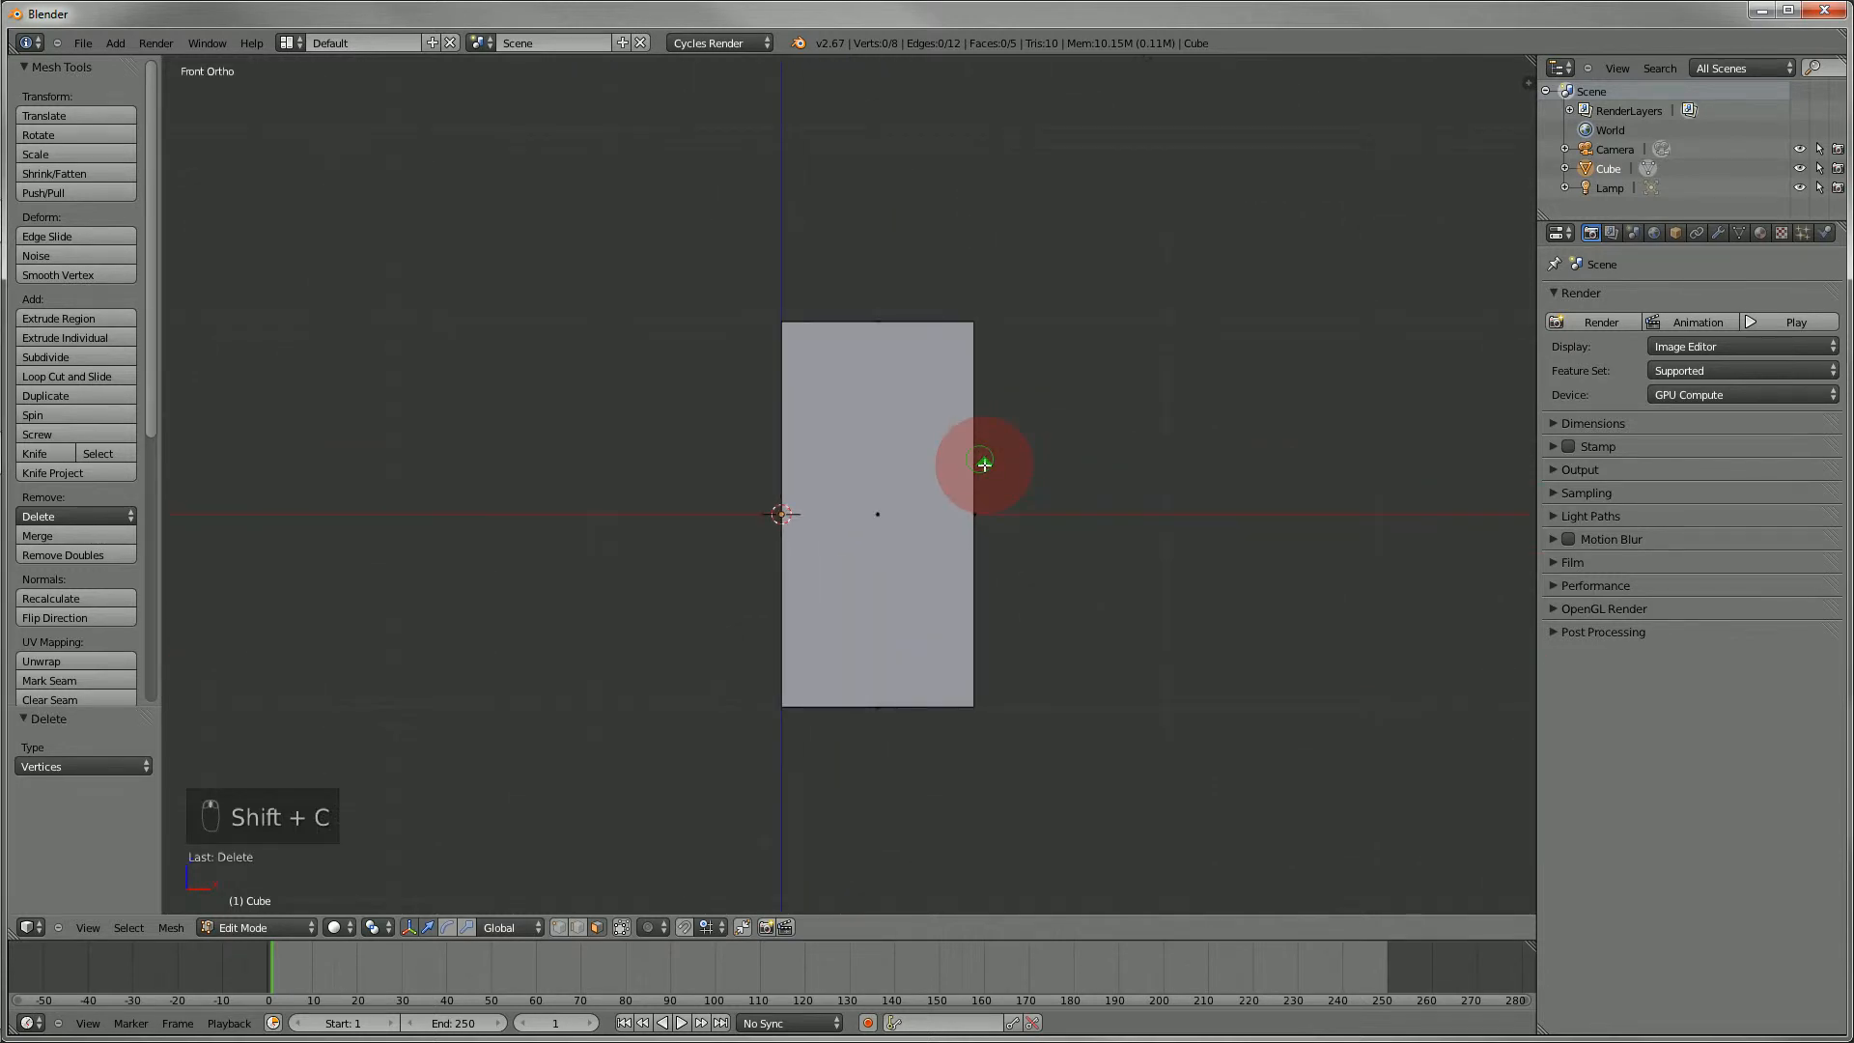
pyautogui.click(1718, 235)
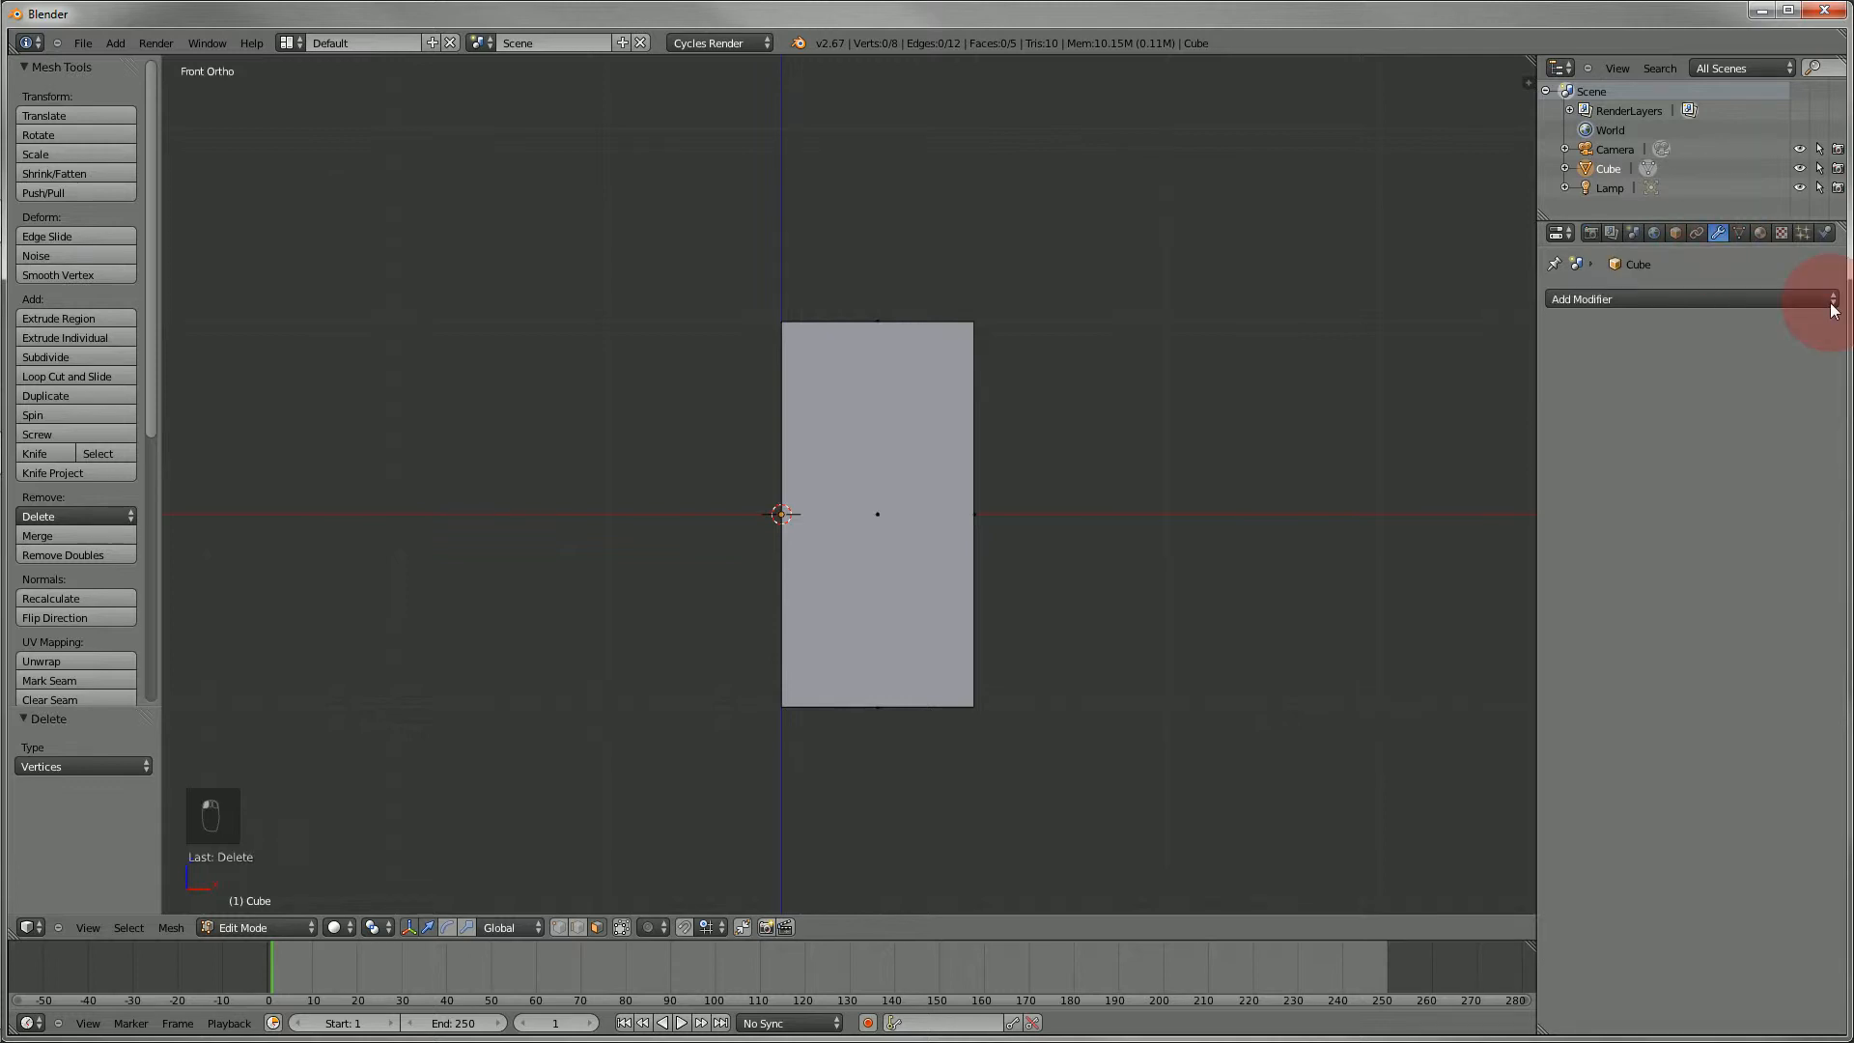
pyautogui.click(1790, 299)
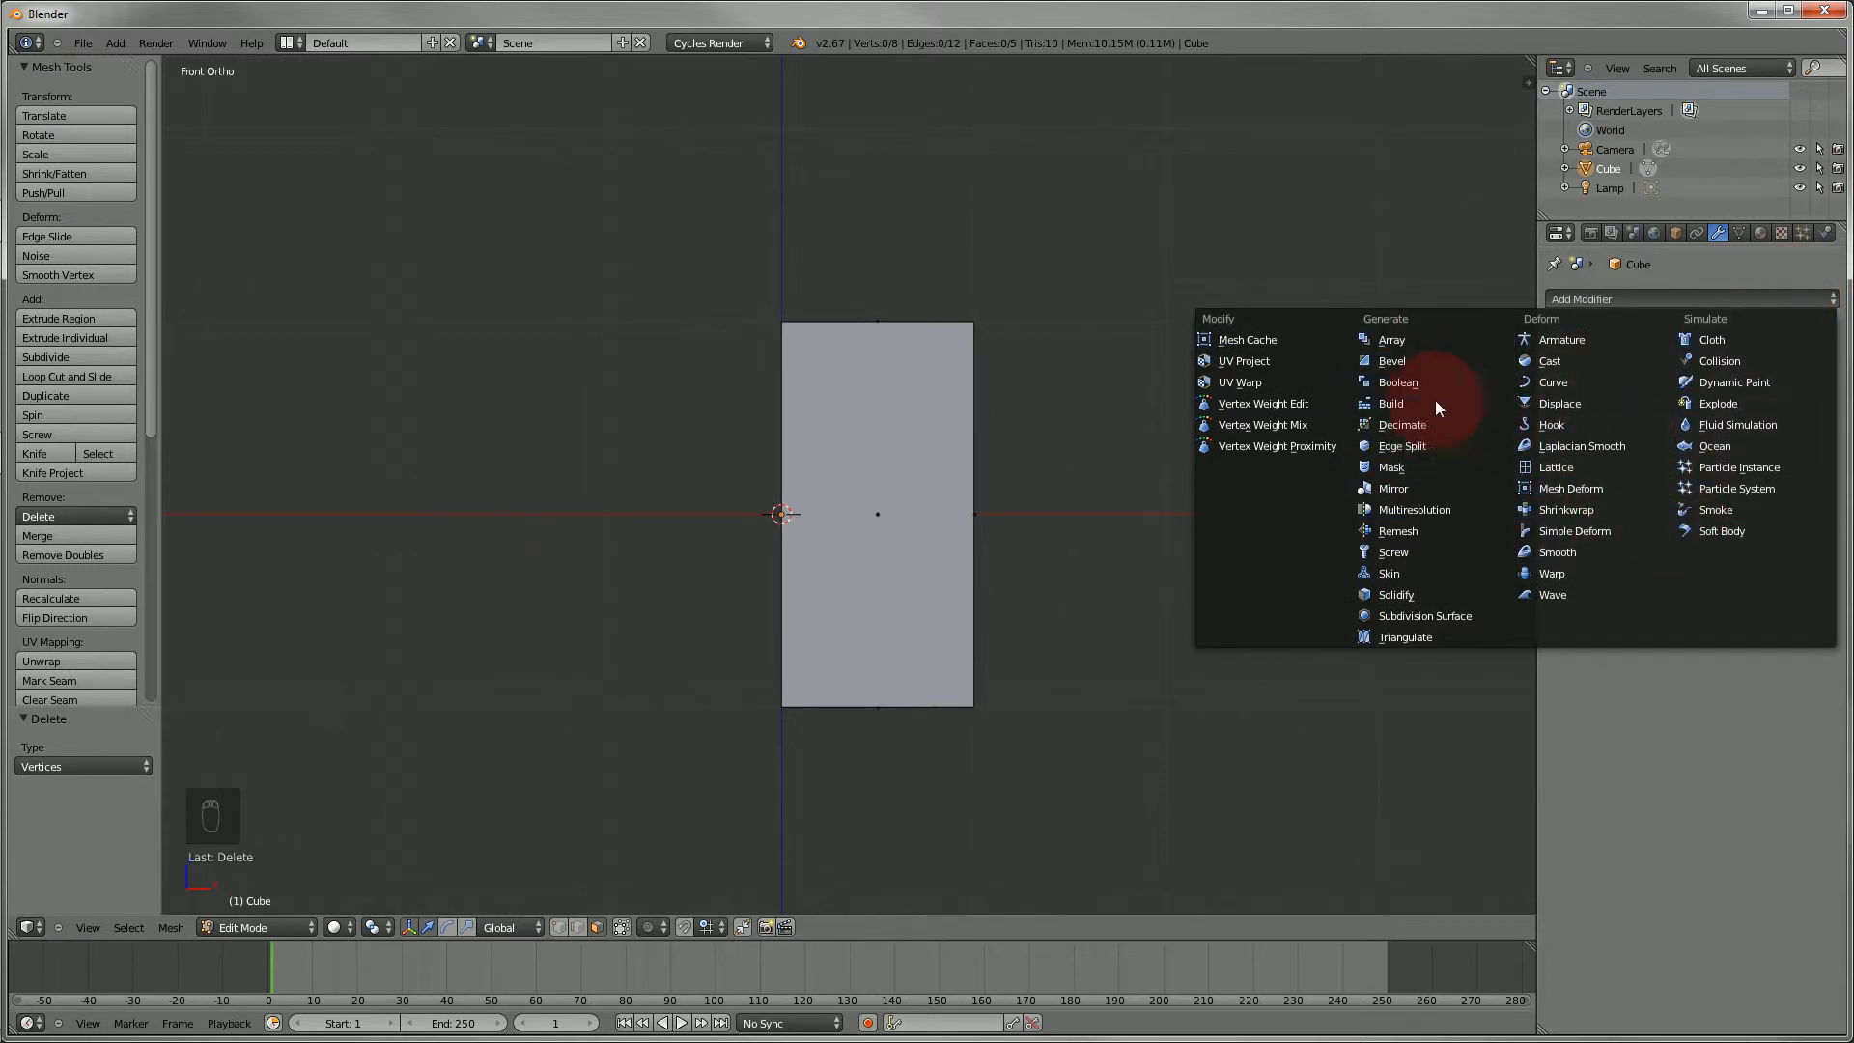
pyautogui.click(1445, 488)
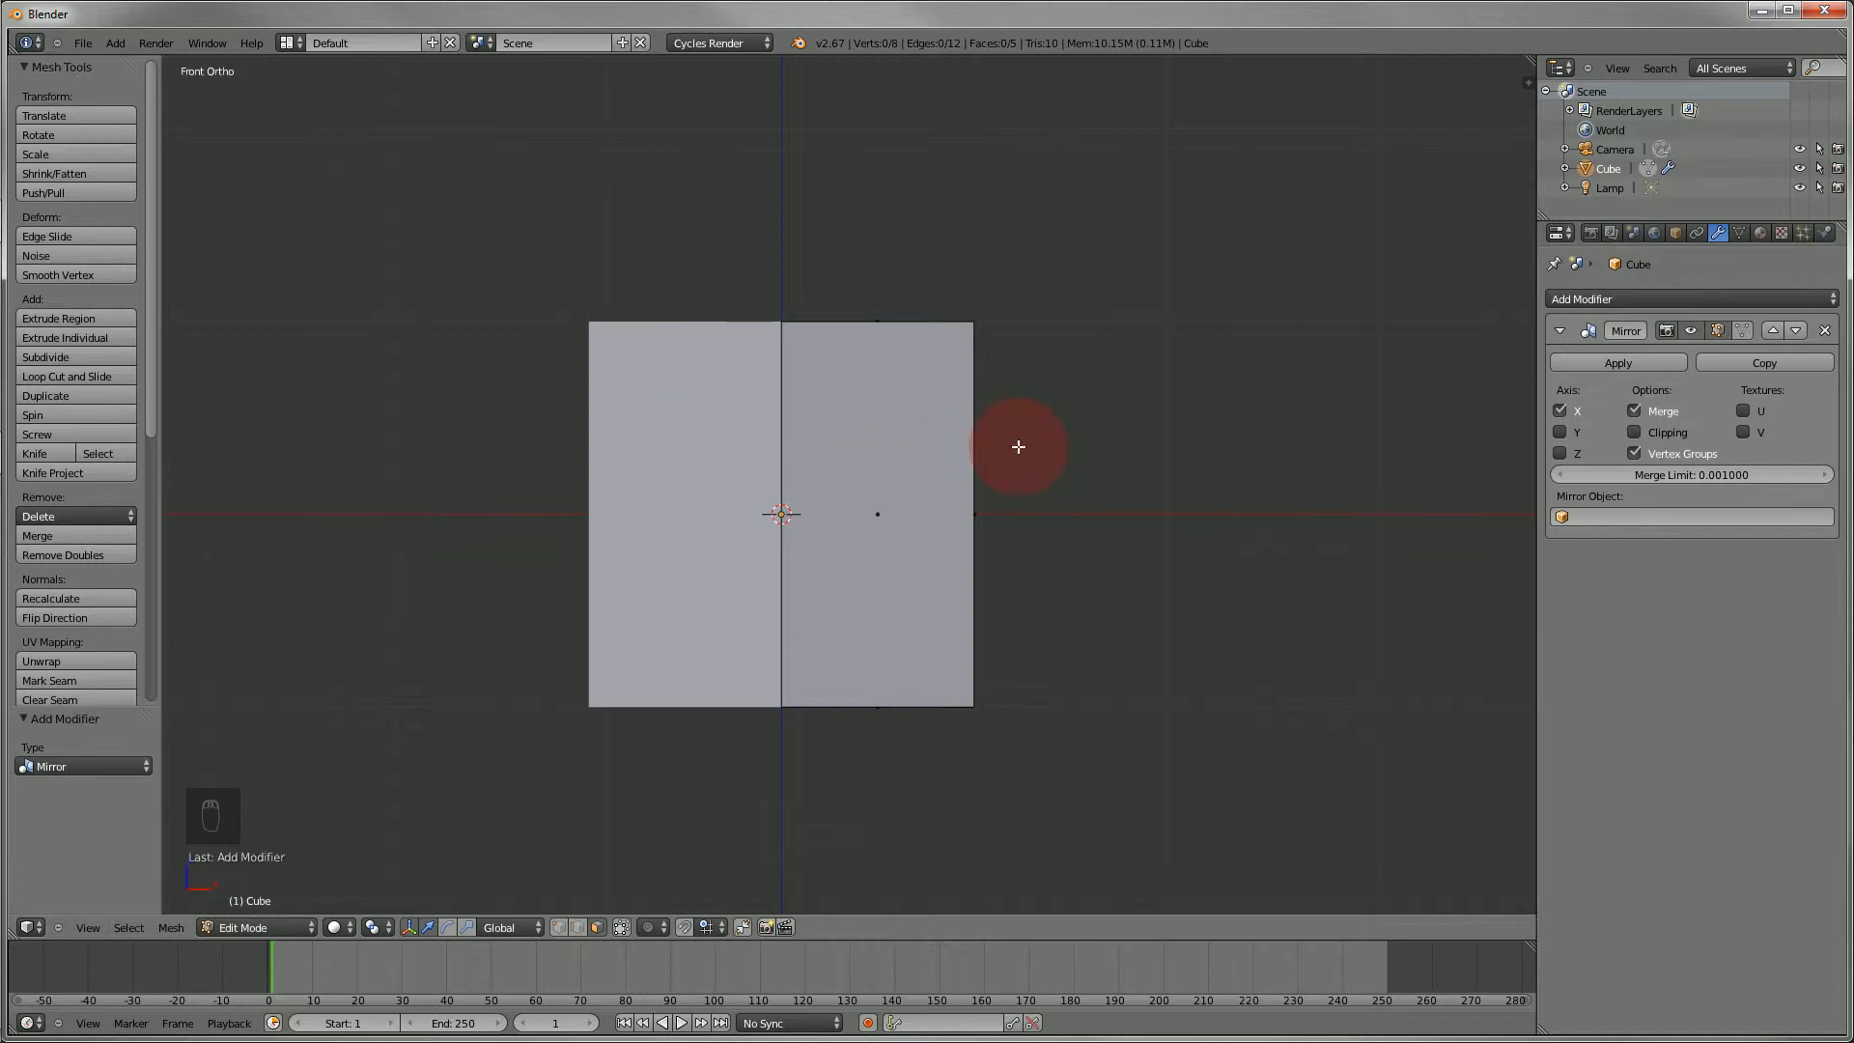
# - Enable Clipping on the Mirror modifier and adjust the edit cage to the modifier result
pyautogui.press('b')
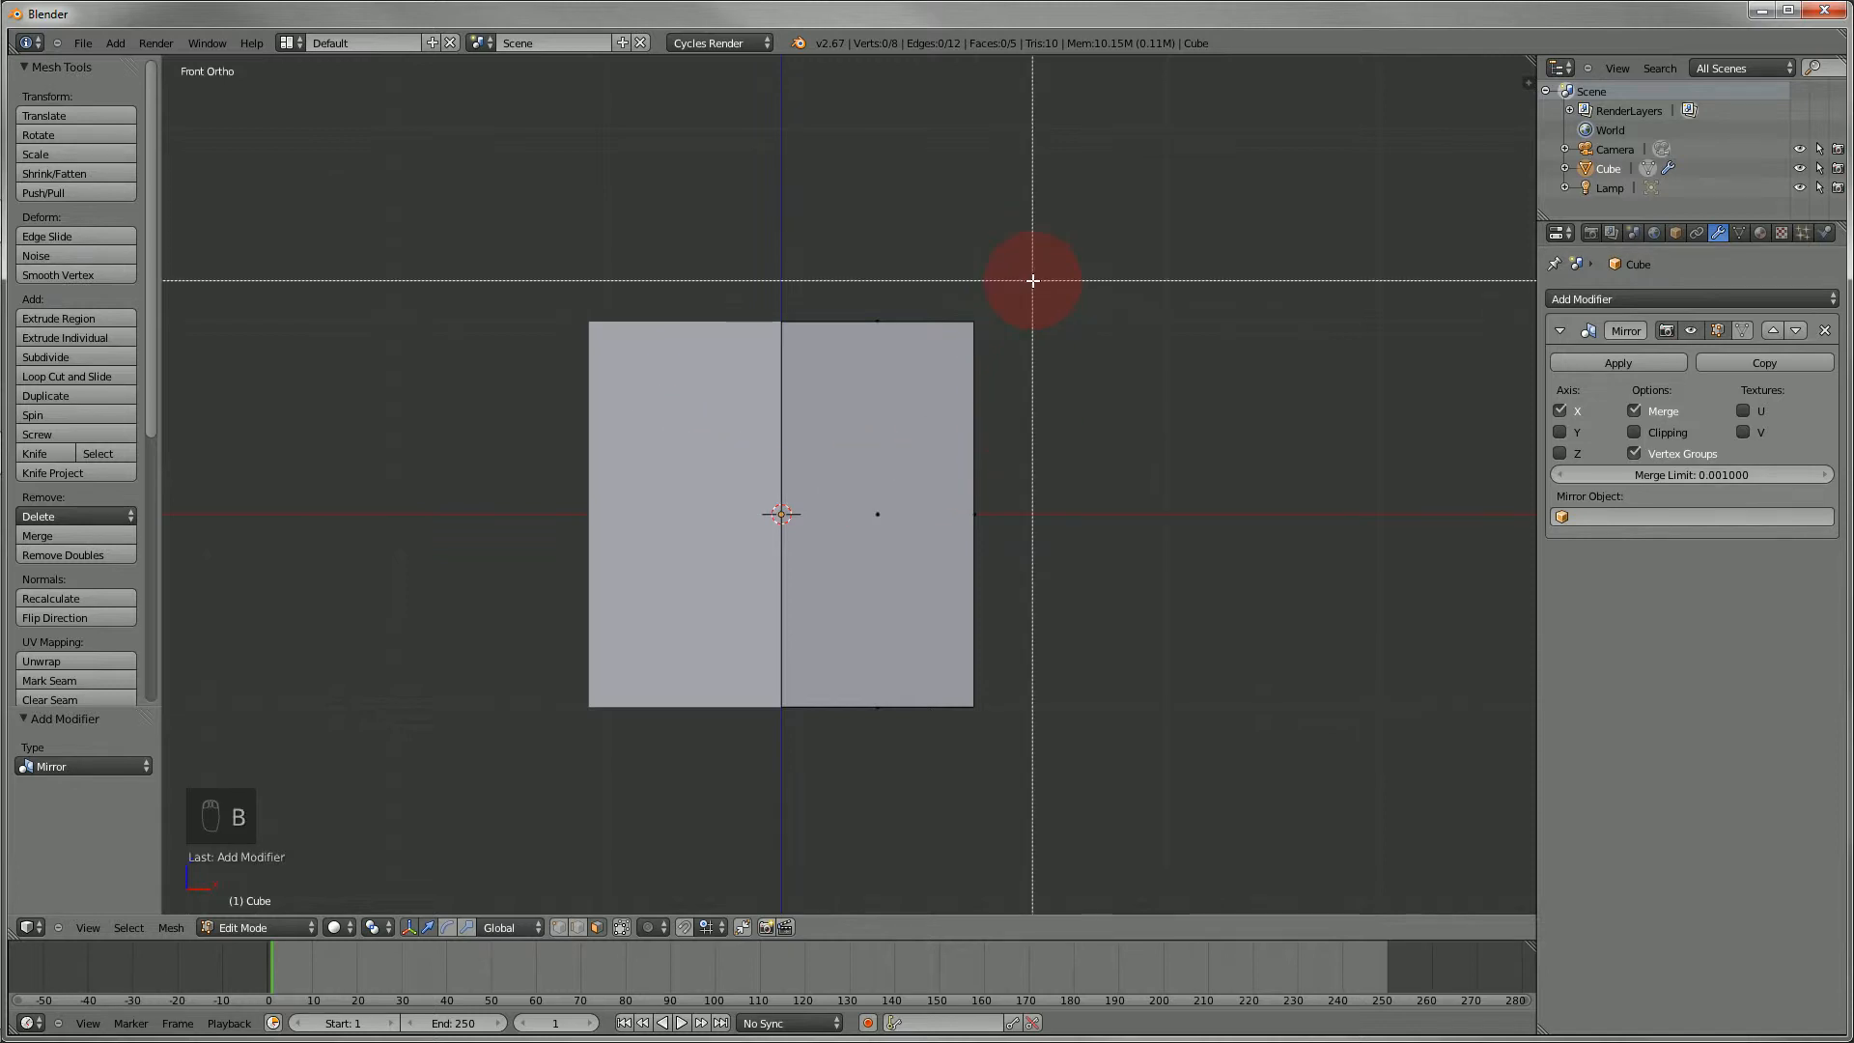
pyautogui.moveTo(1028, 283); pyautogui.dragTo(971, 386)
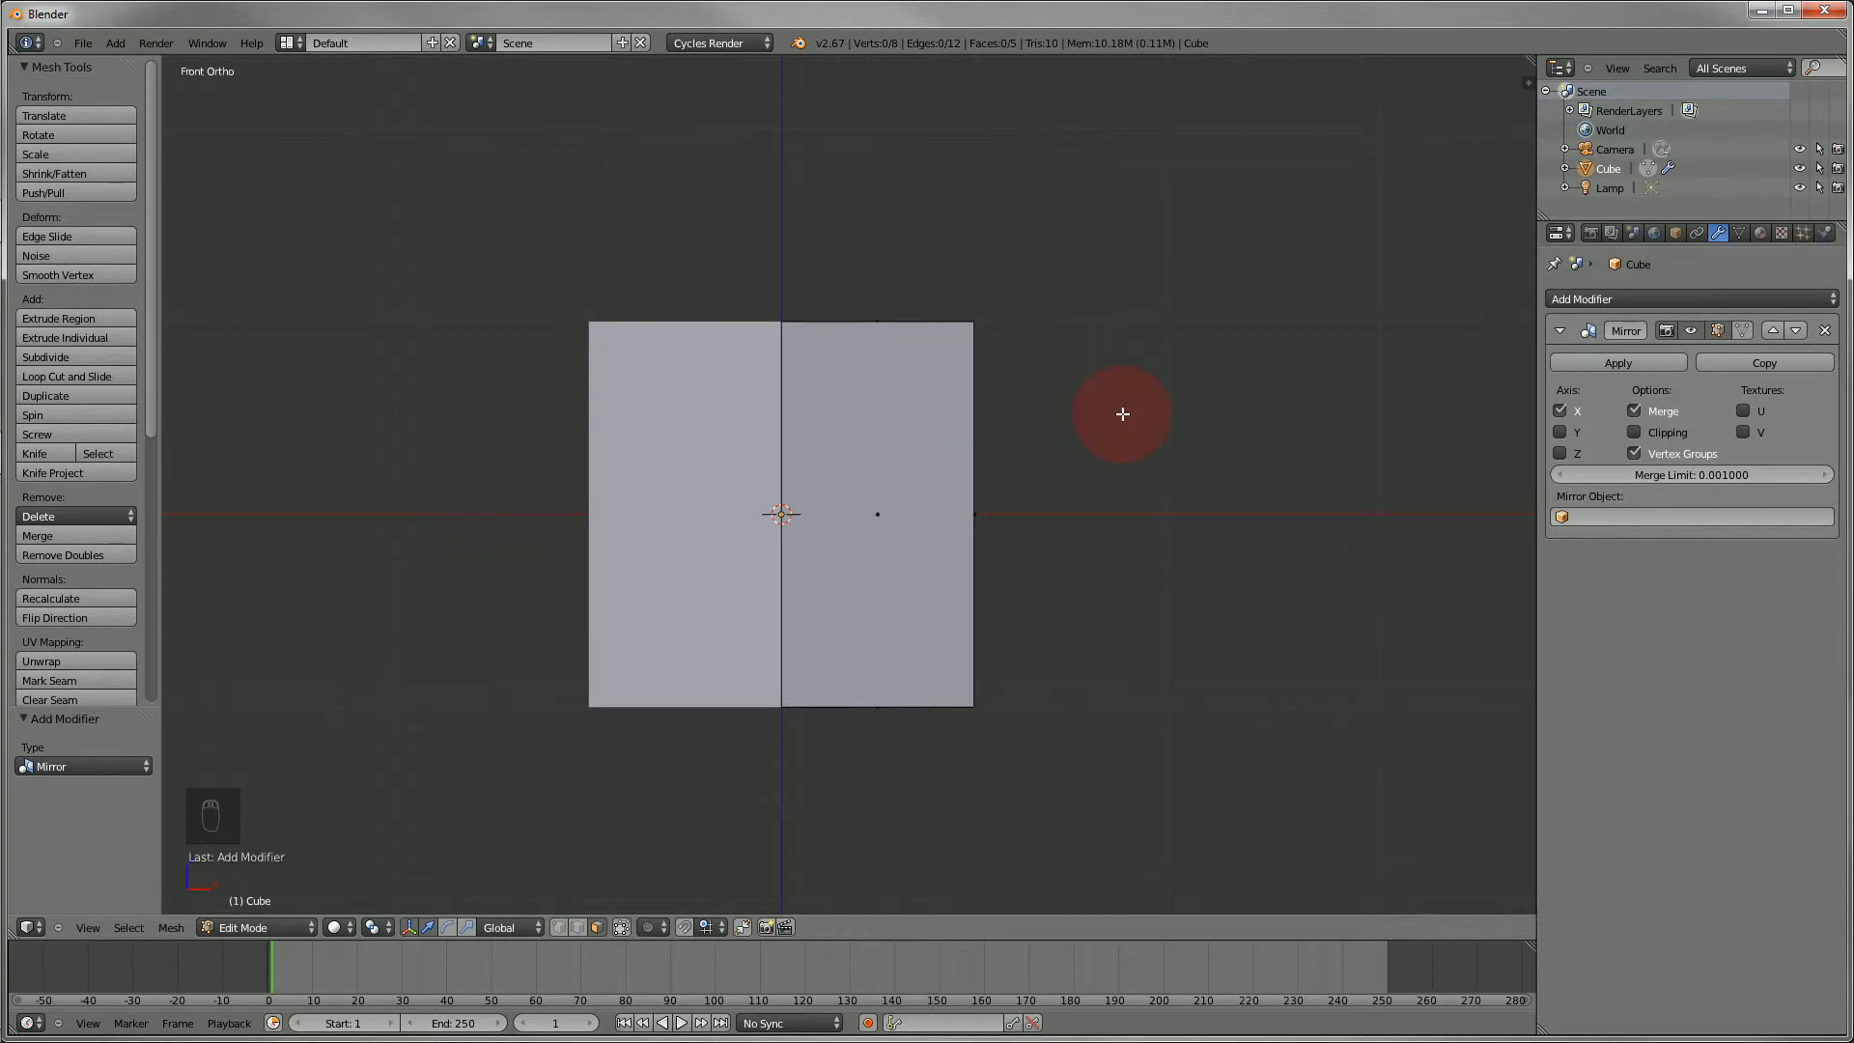
pyautogui.click(1634, 430)
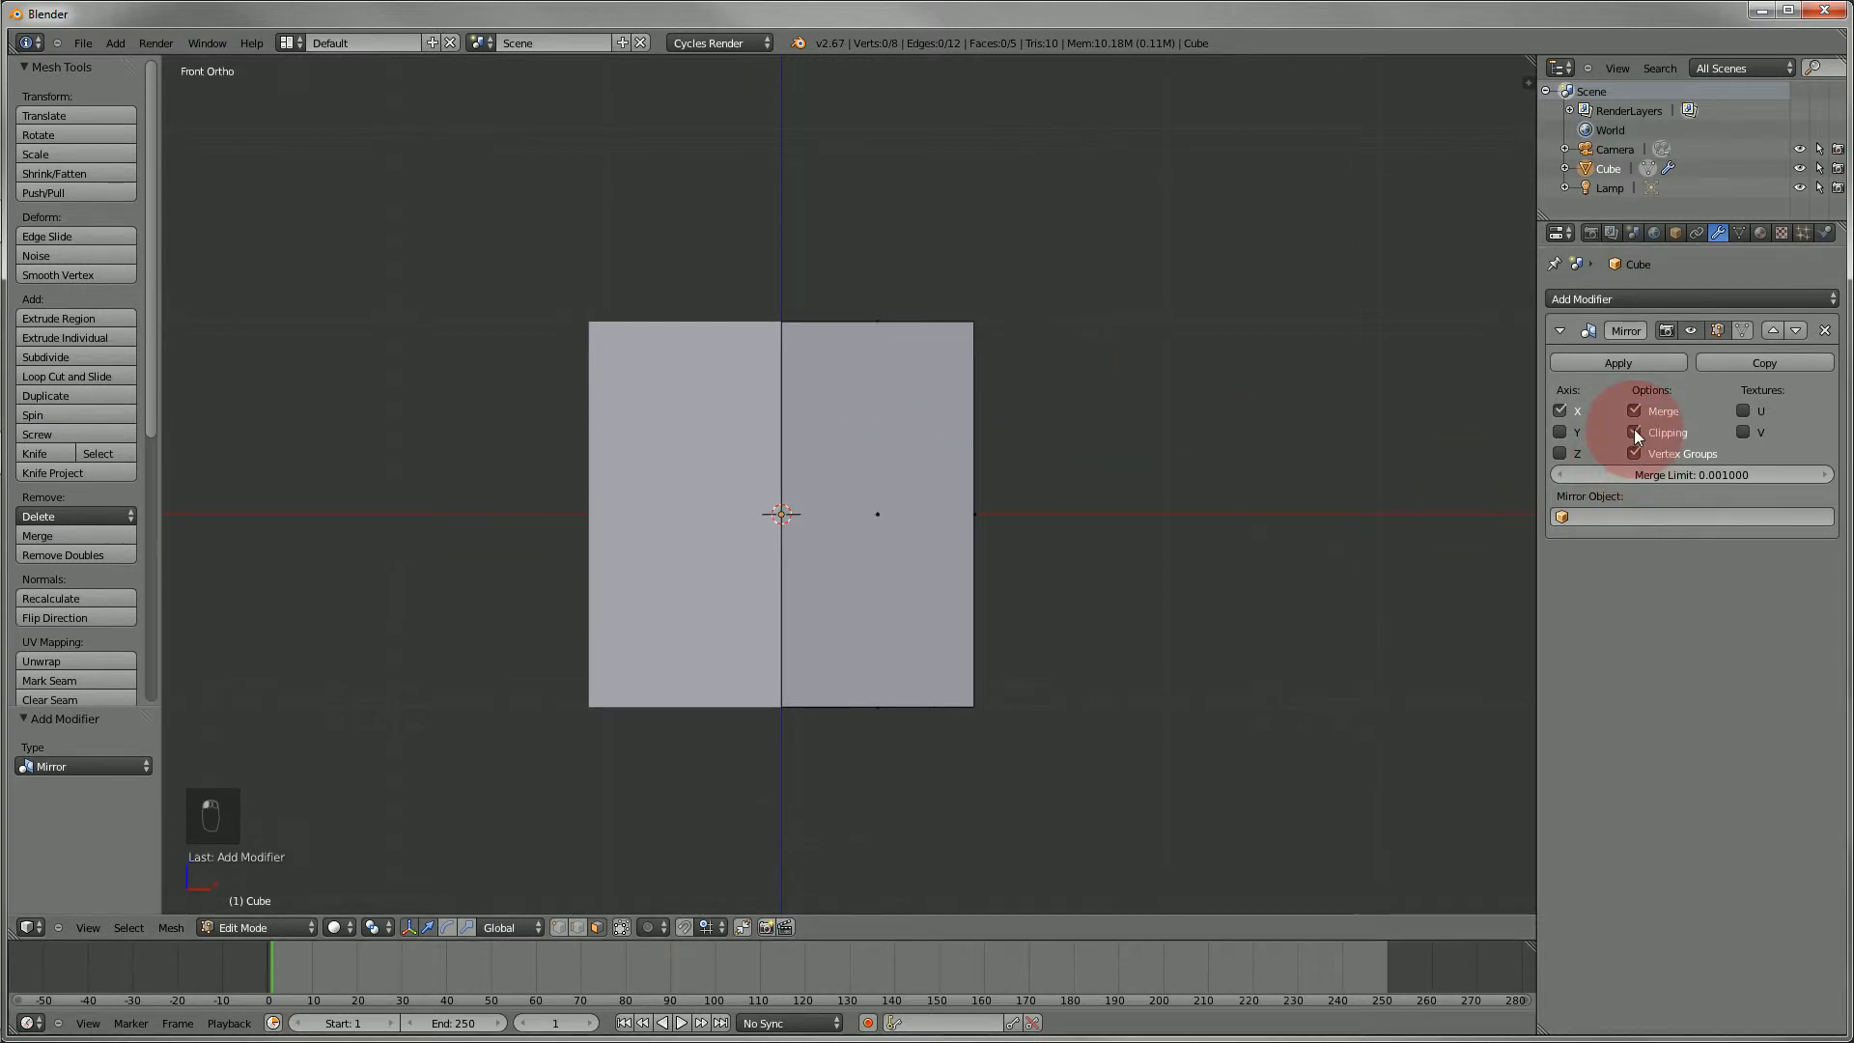
pyautogui.click(1742, 331)
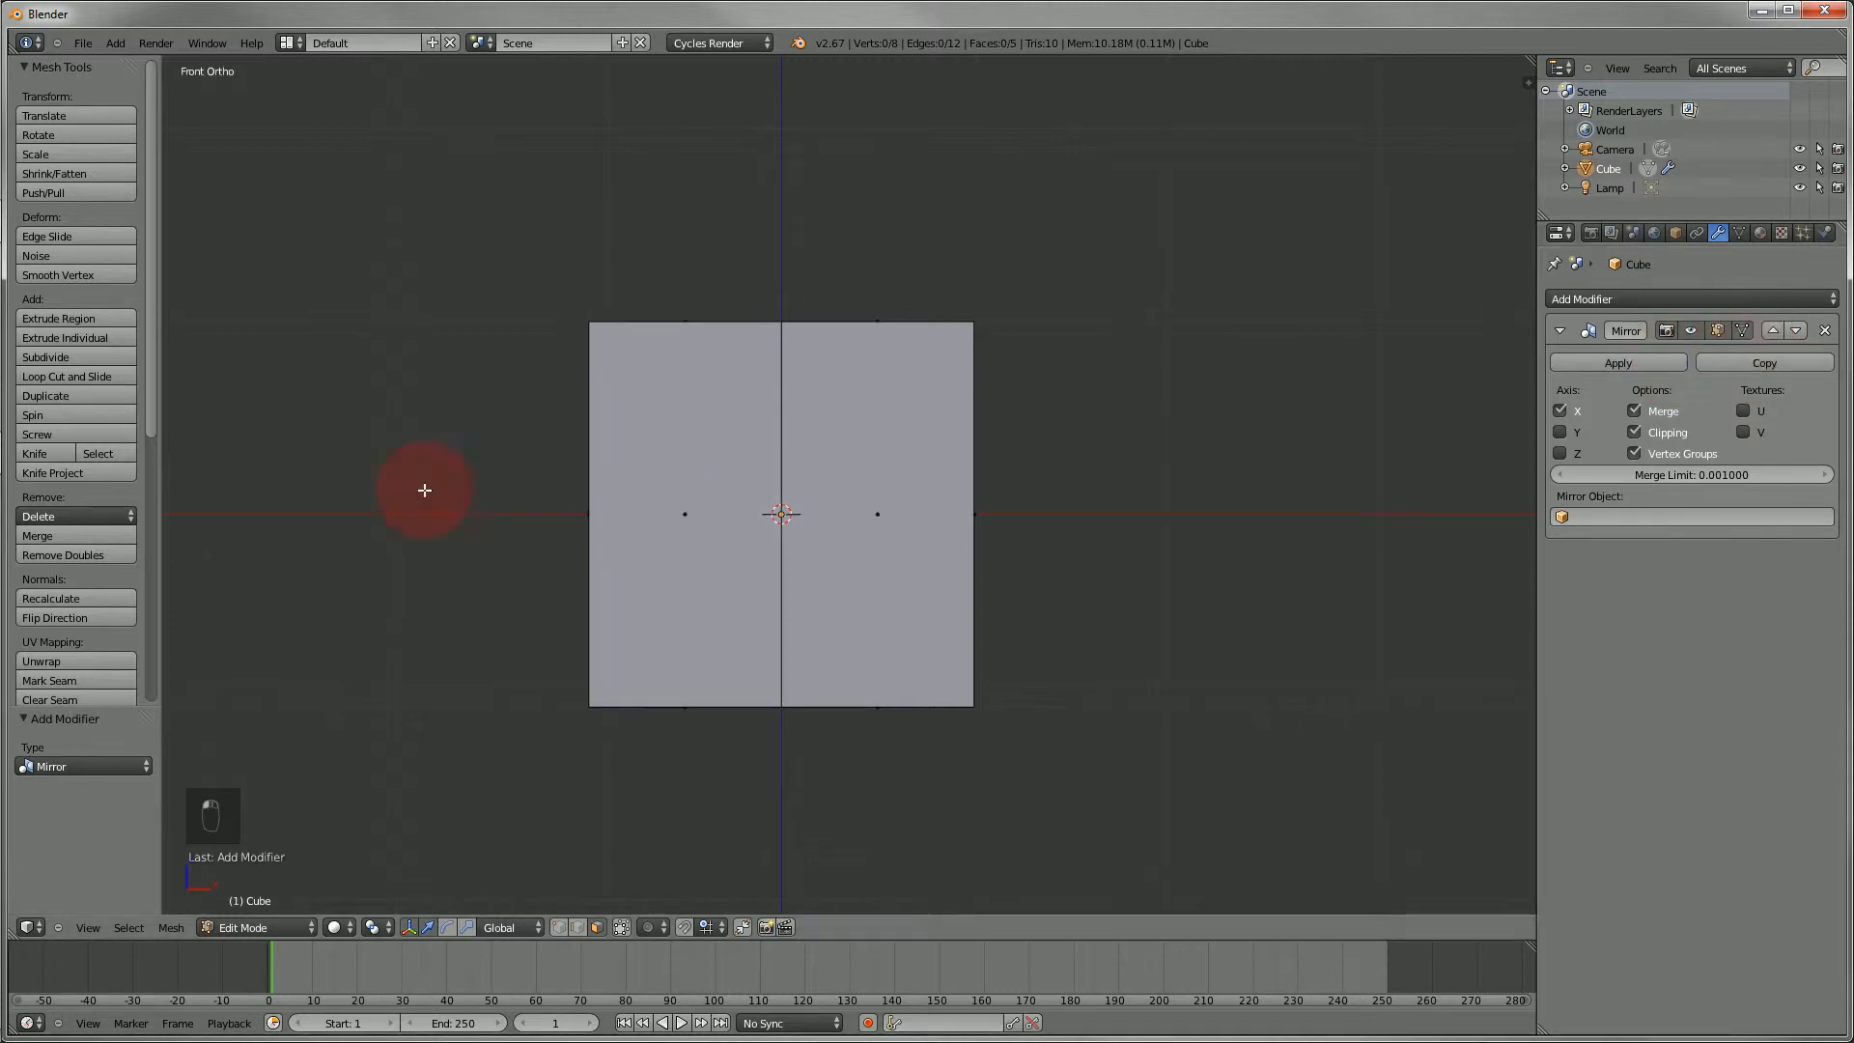
# - Box-select the cube's upper right corner vertices in the front view, try moving them, and cancel the move
pyautogui.press('a')
pyautogui.press('a')
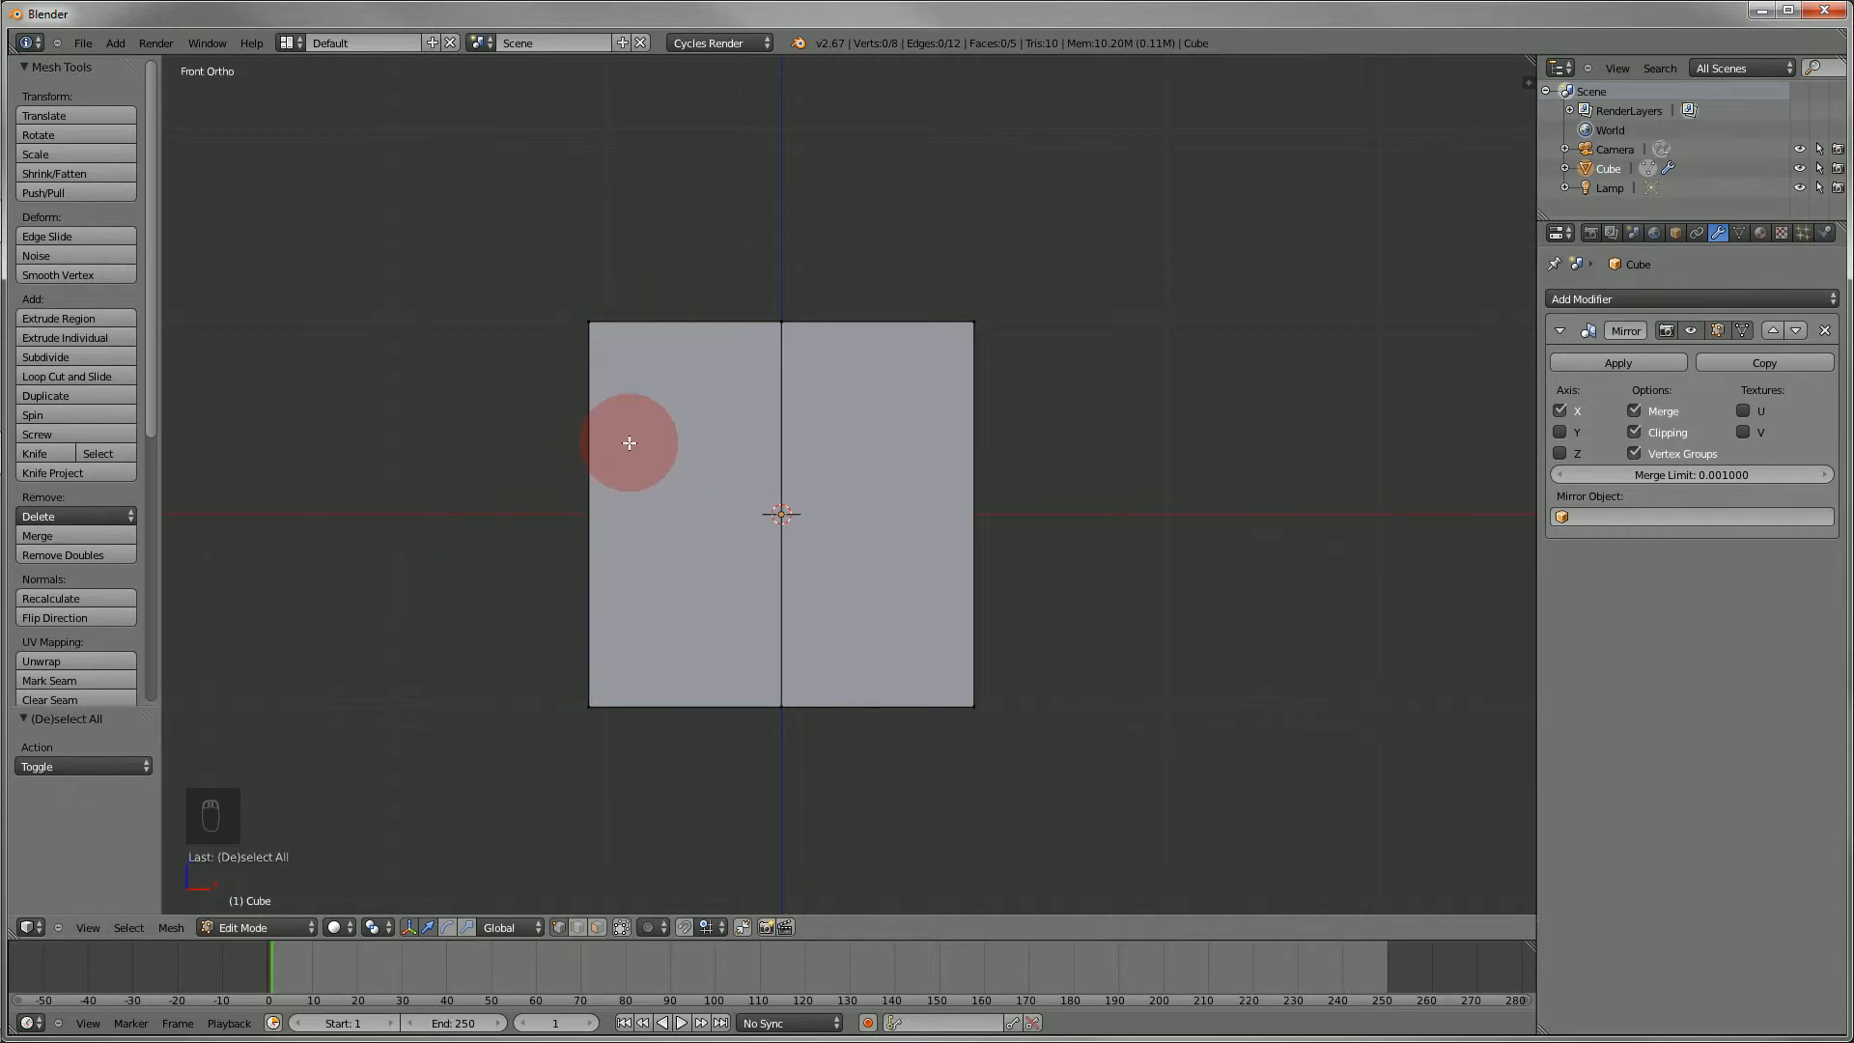
pyautogui.press('b')
pyautogui.moveTo(1051, 273); pyautogui.dragTo(894, 404)
pyautogui.press('g')
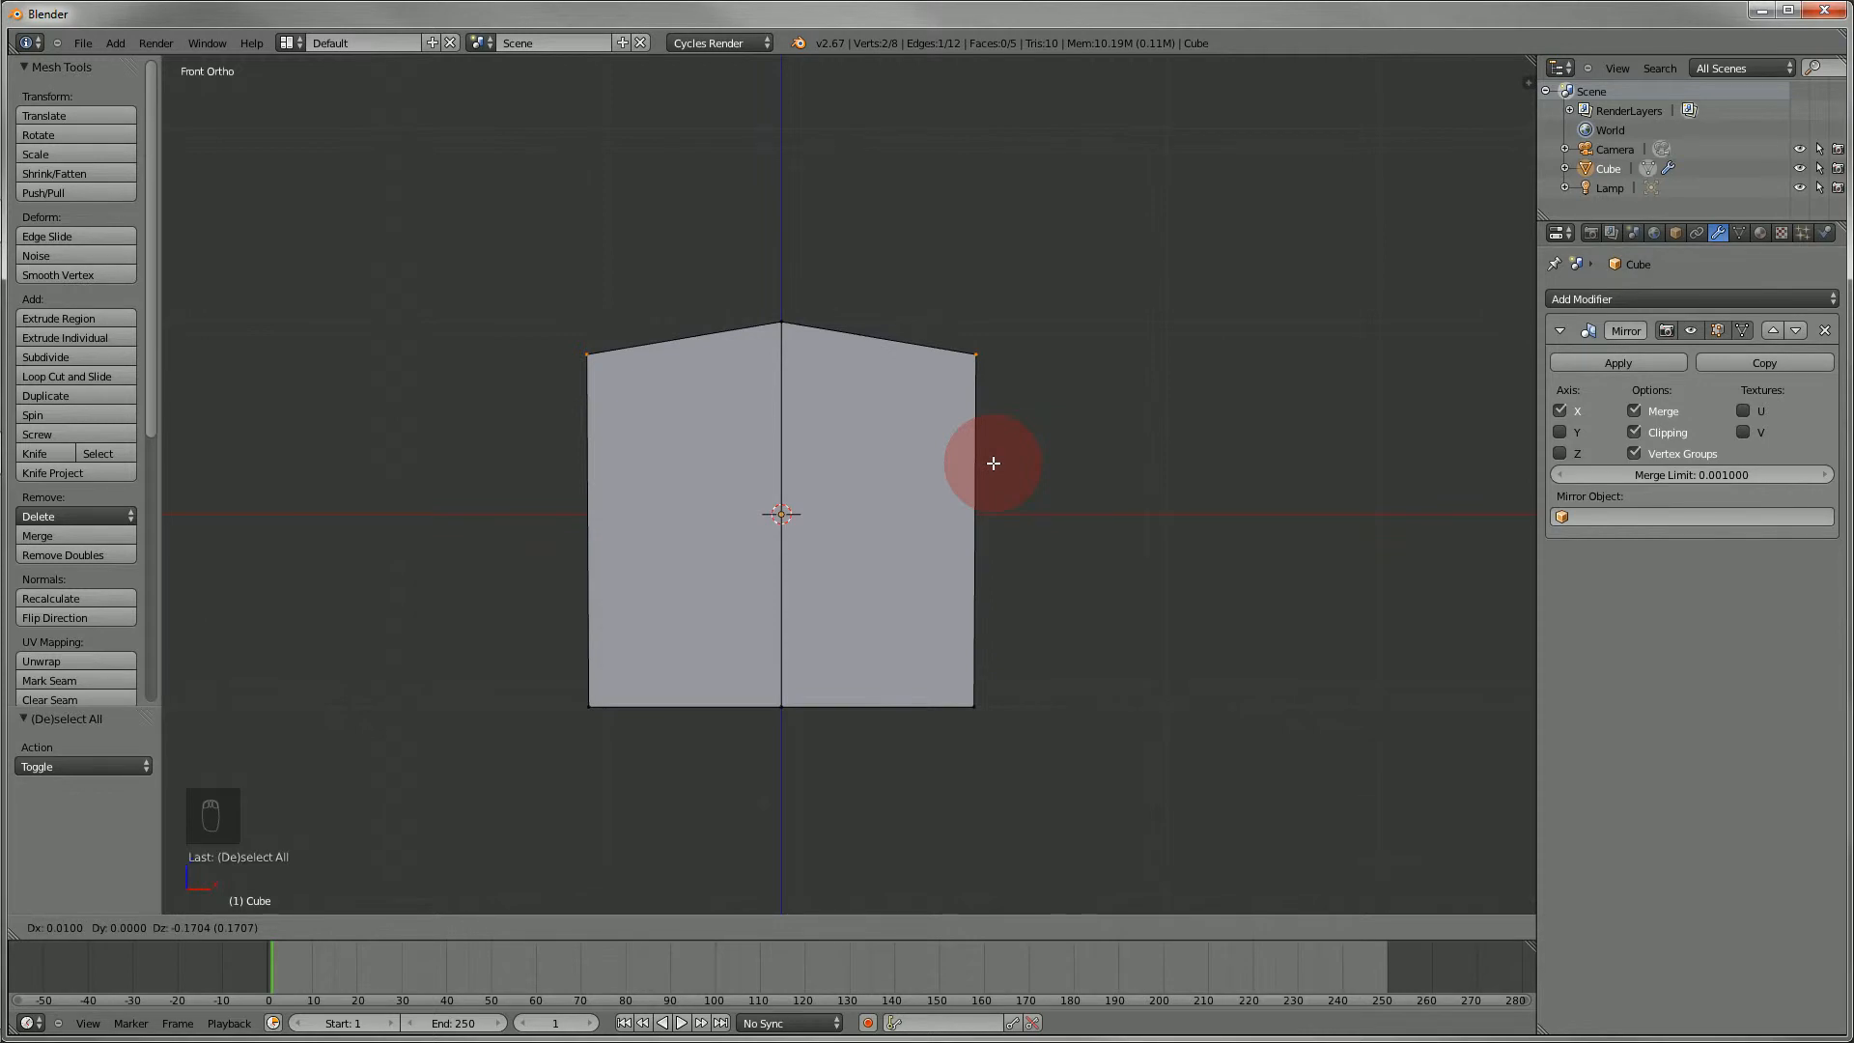
pyautogui.rightClick(994, 464)
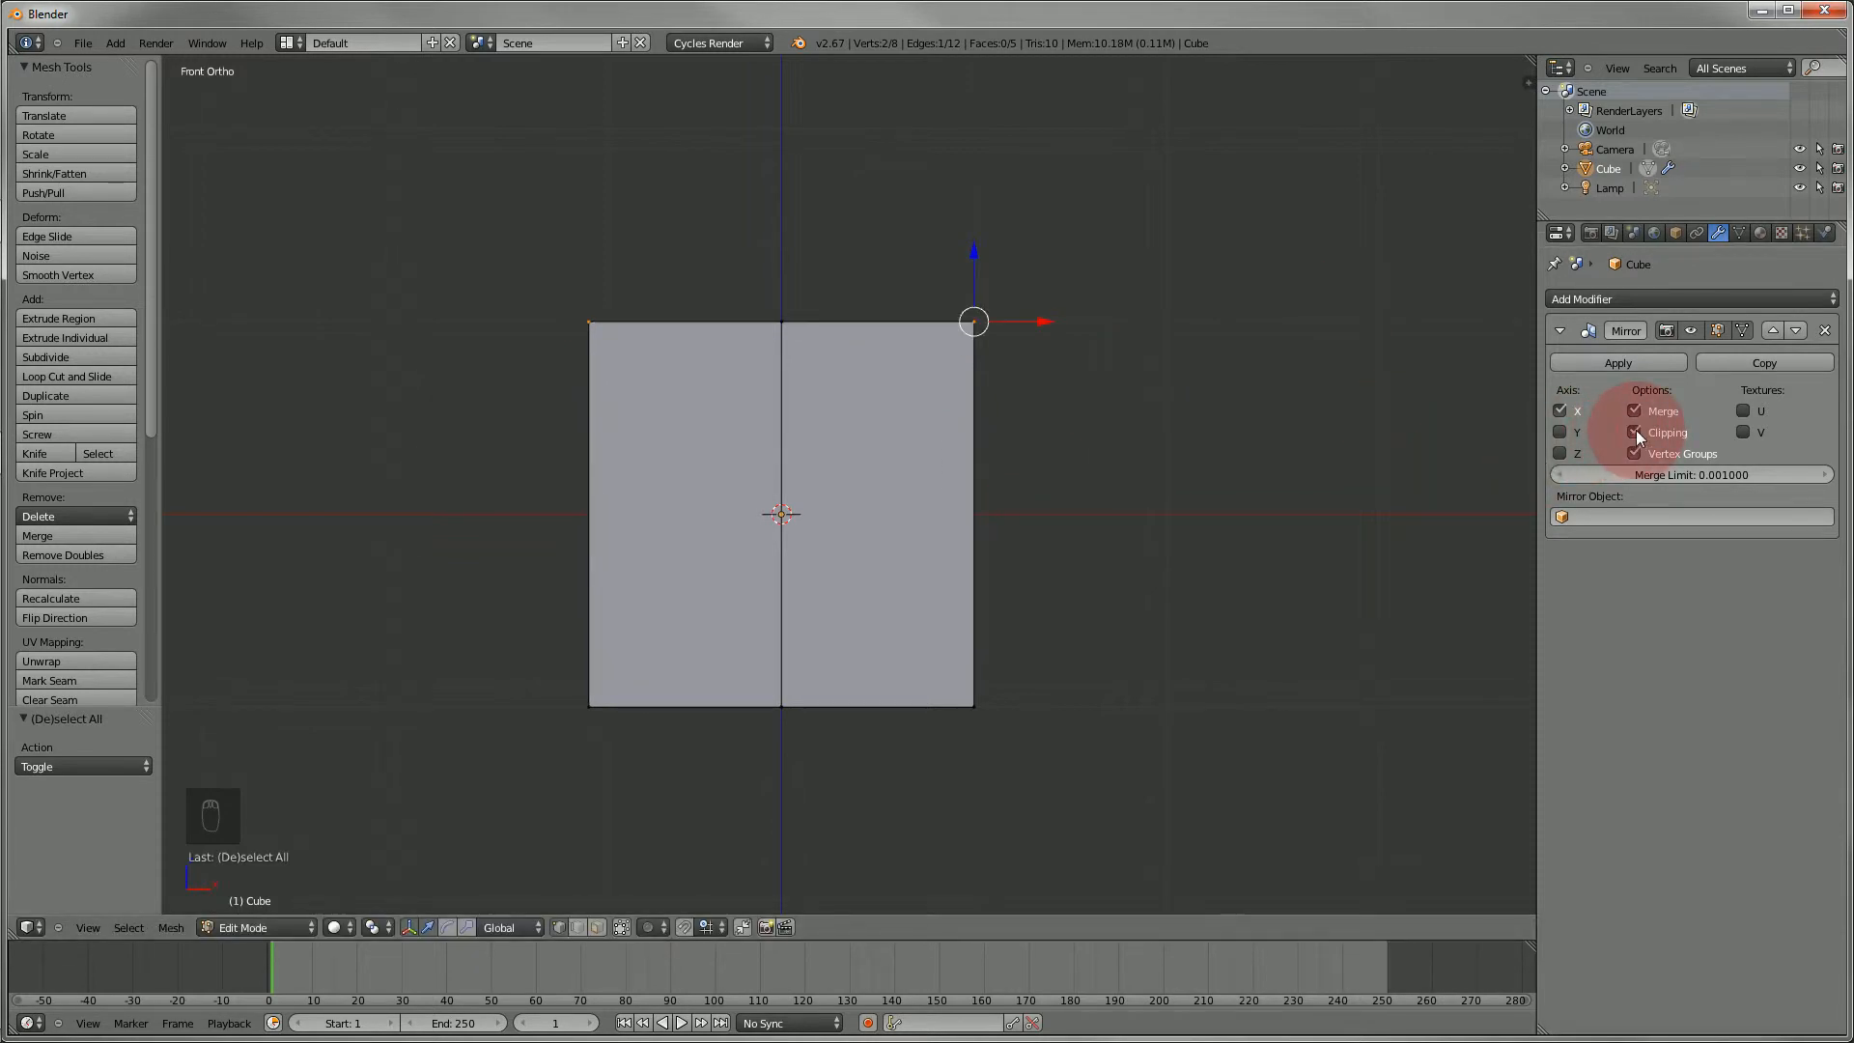
# - Turn off Clipping and the modifier's edit cage, and try moving the selected corner across the mirror centre line
pyautogui.click(1741, 334)
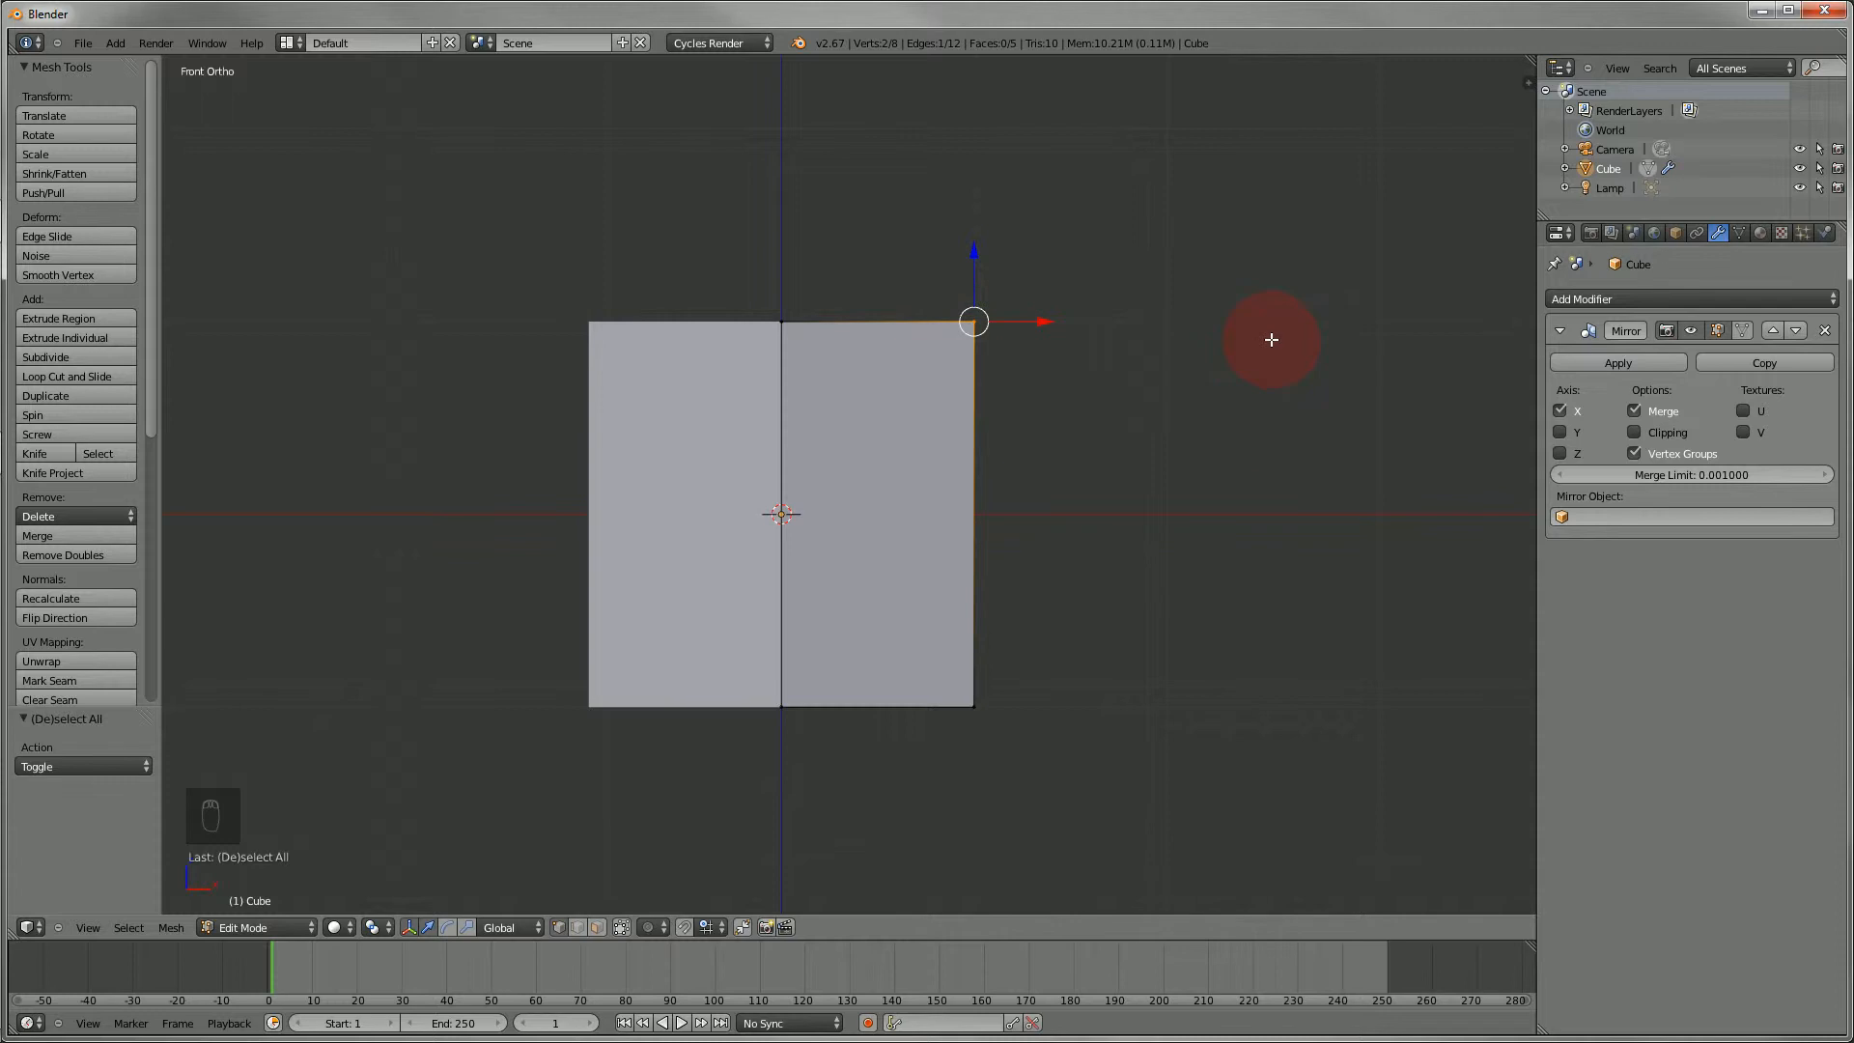
pyautogui.press('g')
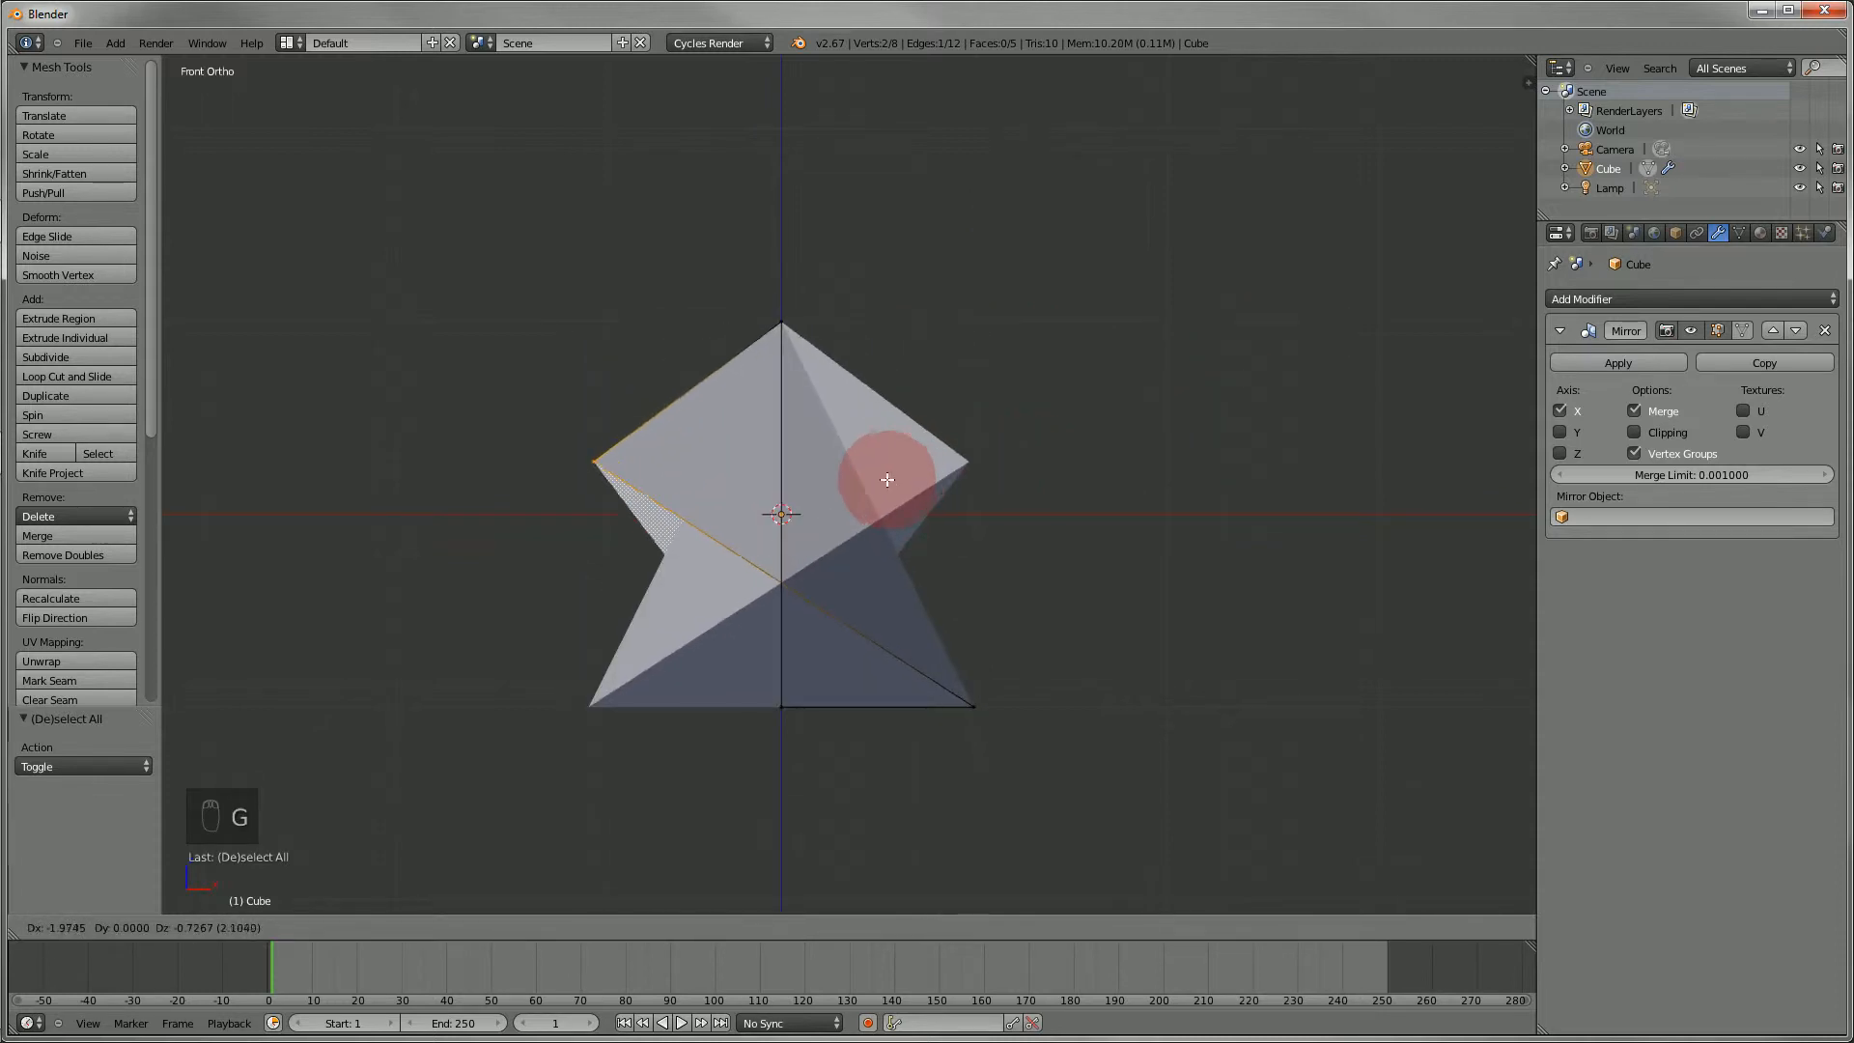
pyautogui.rightClick(648, 436)
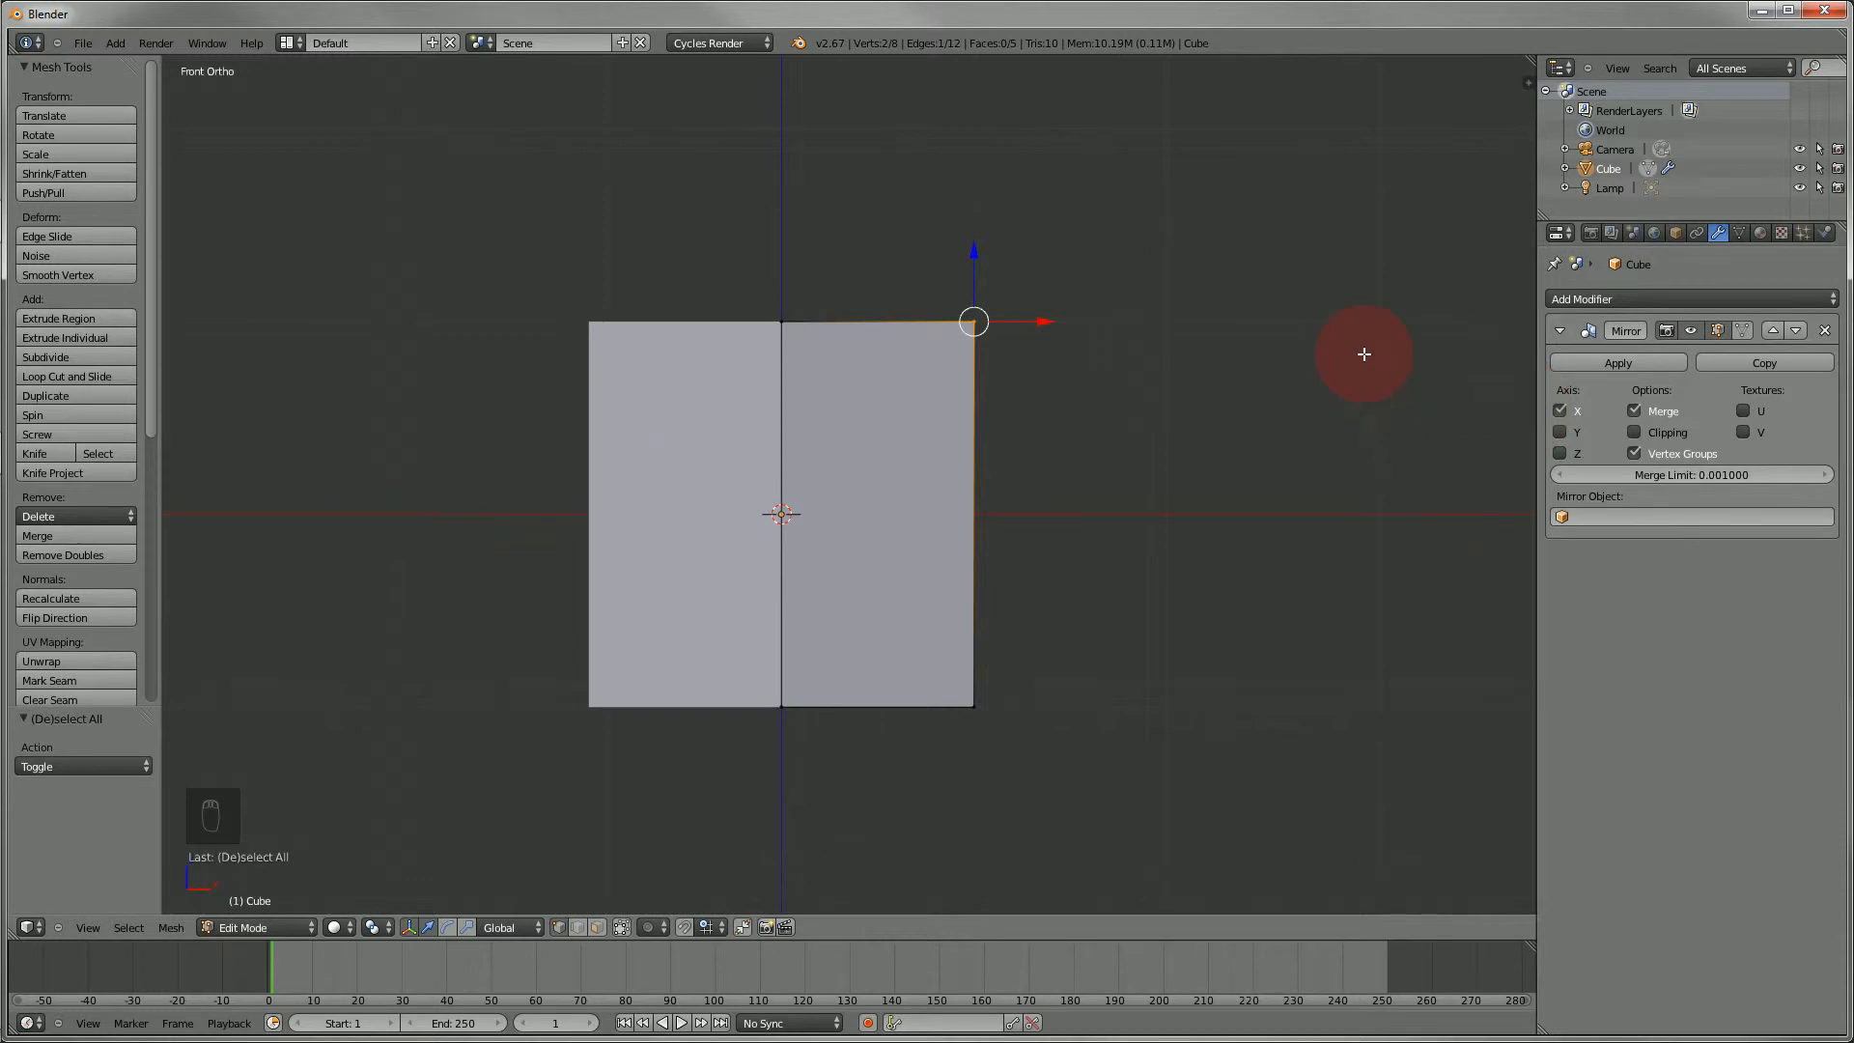
# - Turn Clipping and the modifier's edit cage back on, and test moving the selected corner against the mirror centre line
pyautogui.click(1635, 433)
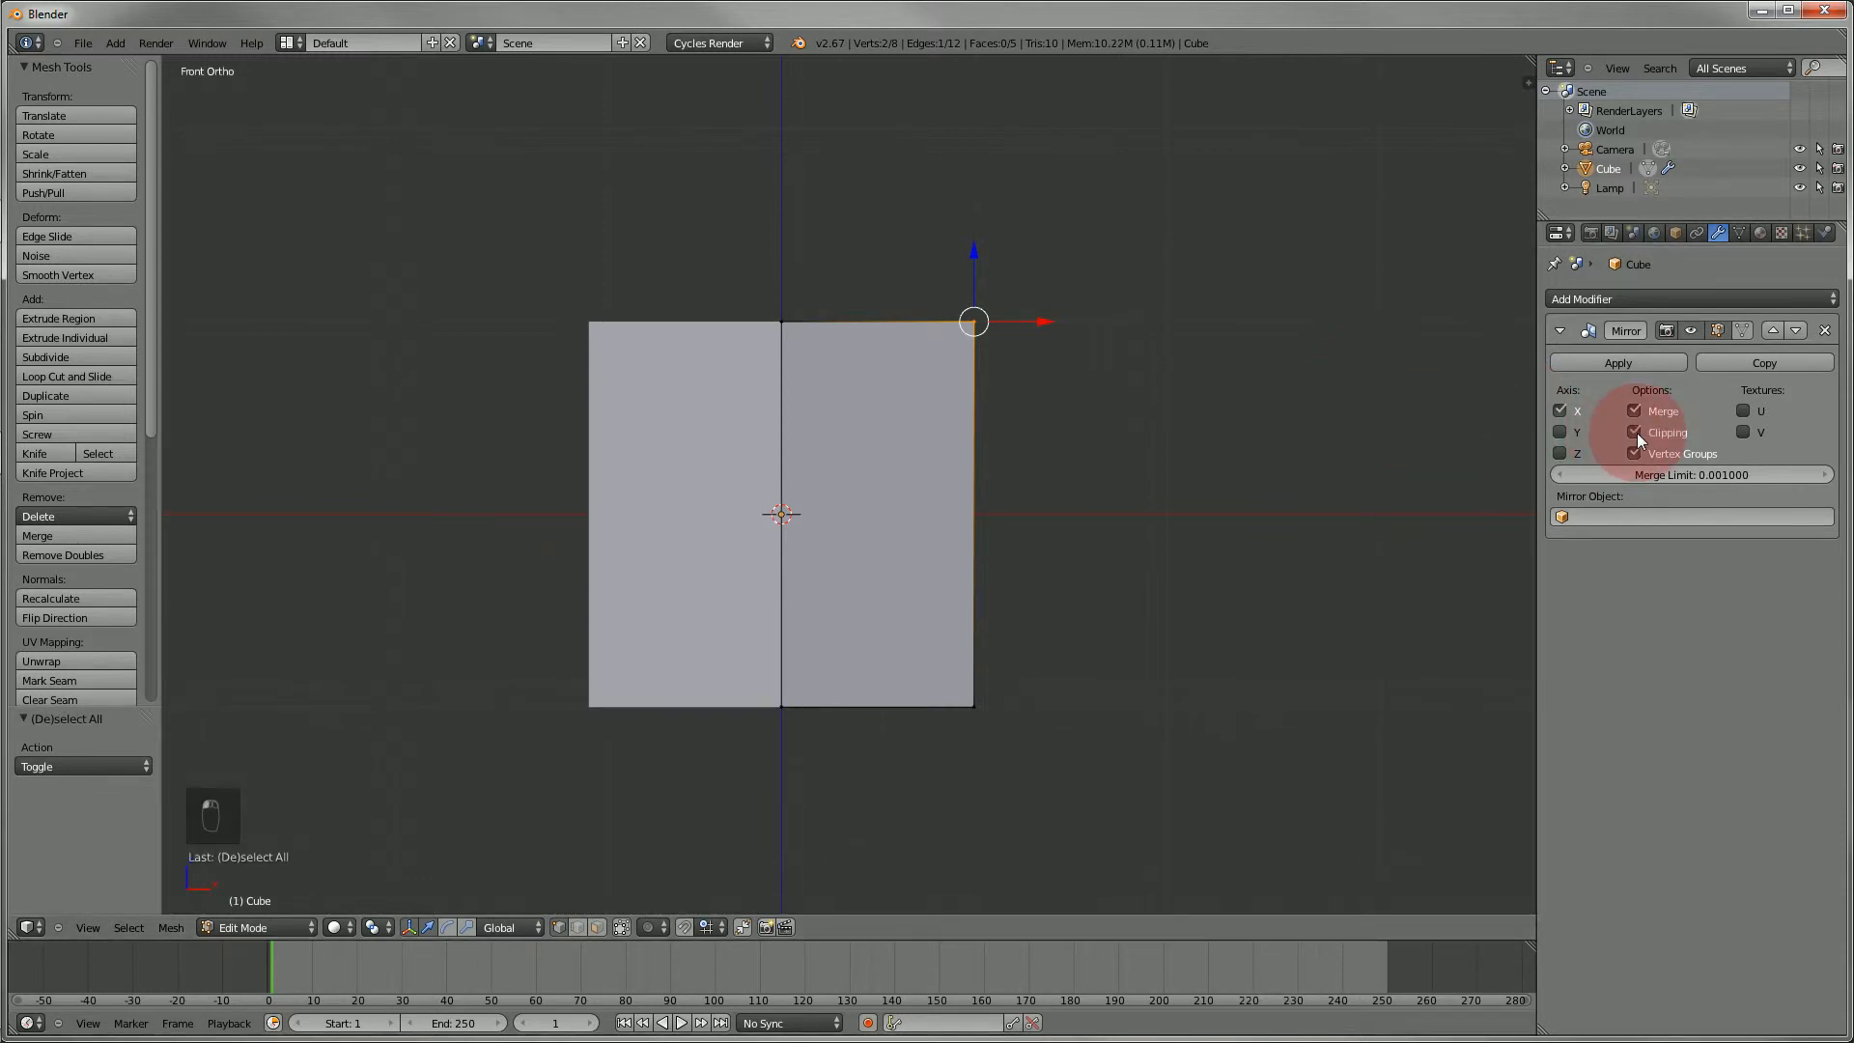
pyautogui.click(1742, 333)
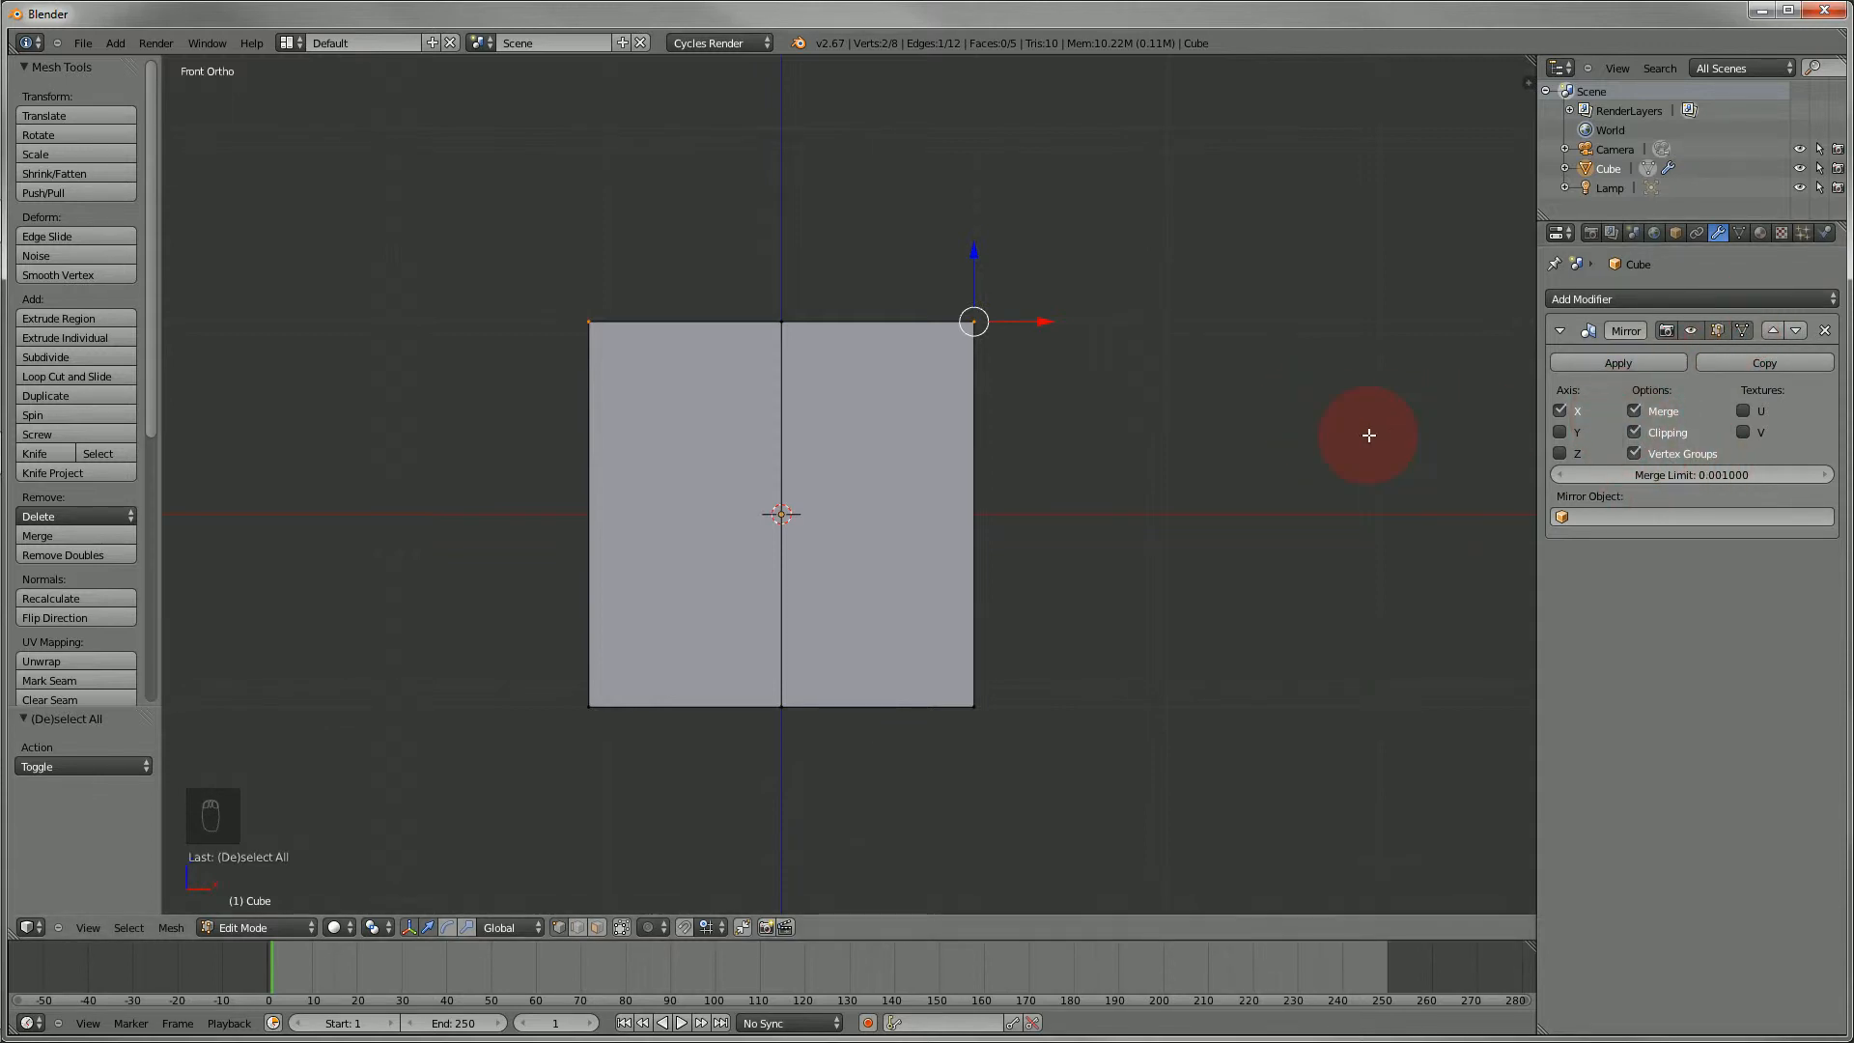
pyautogui.press('g')
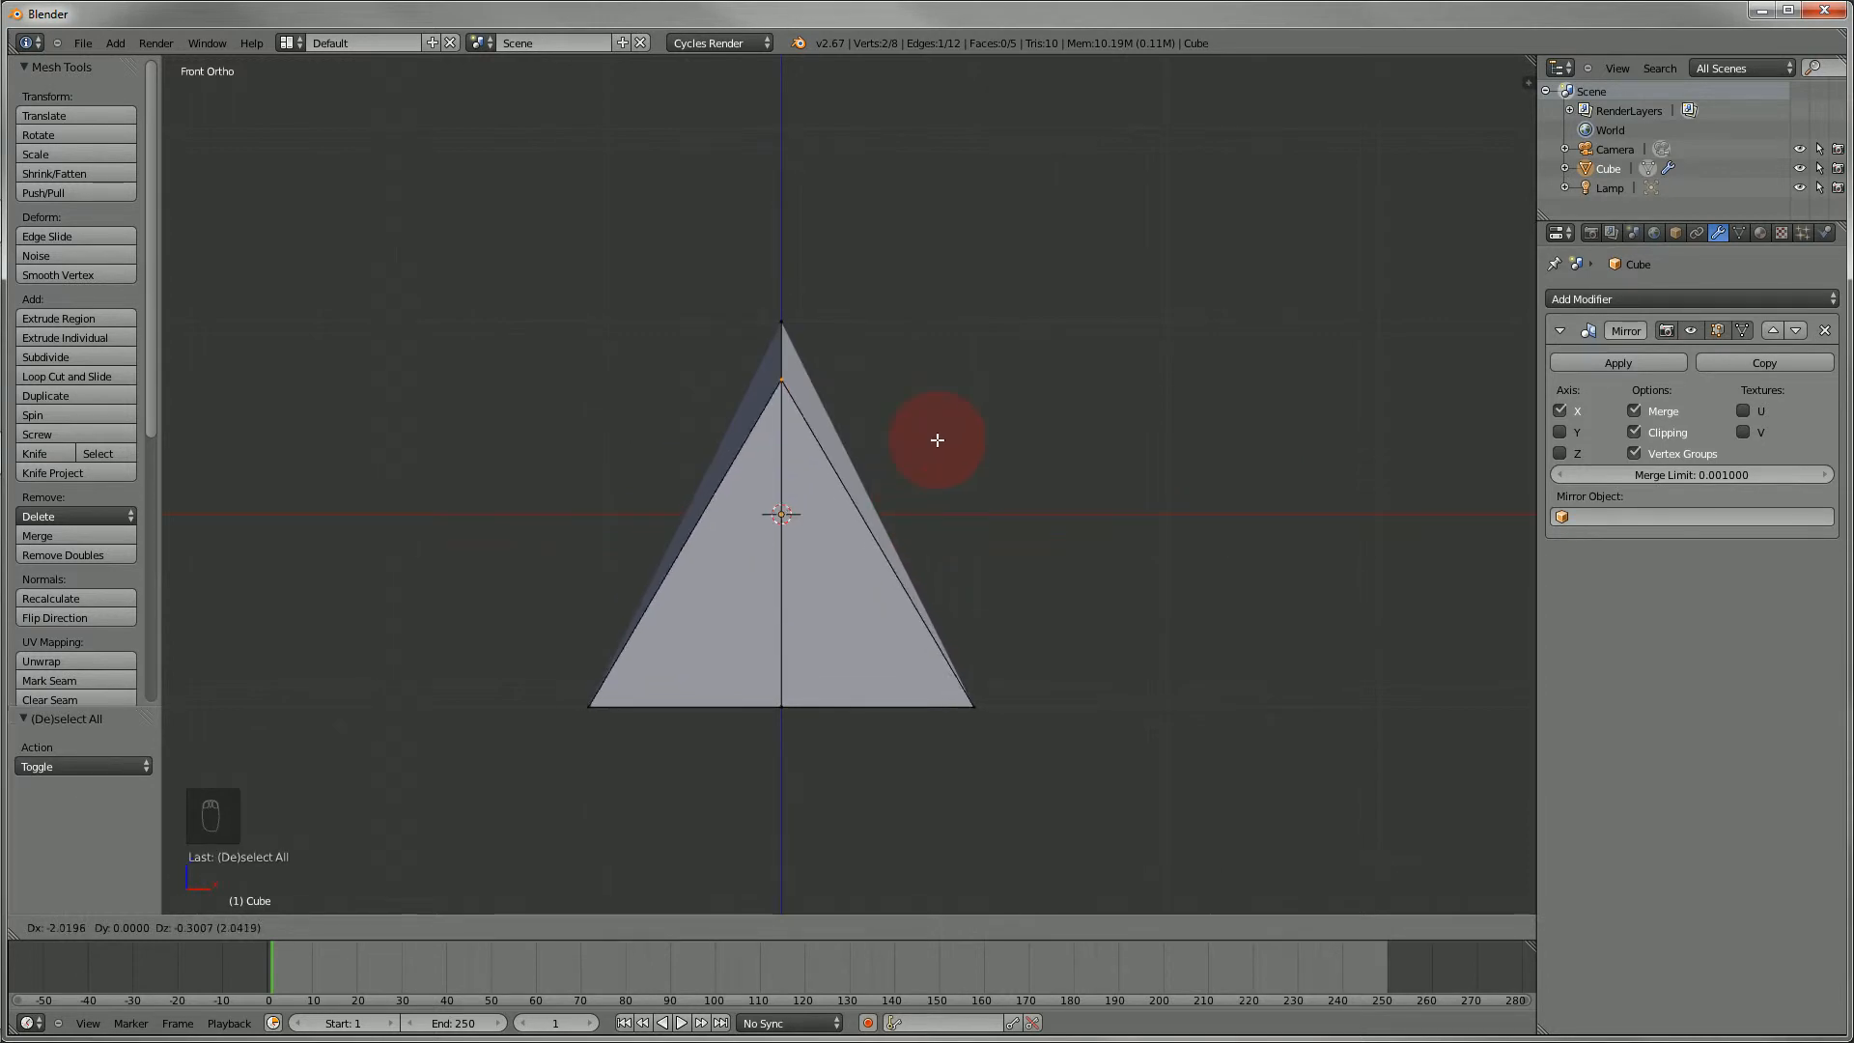
pyautogui.press('Escape')
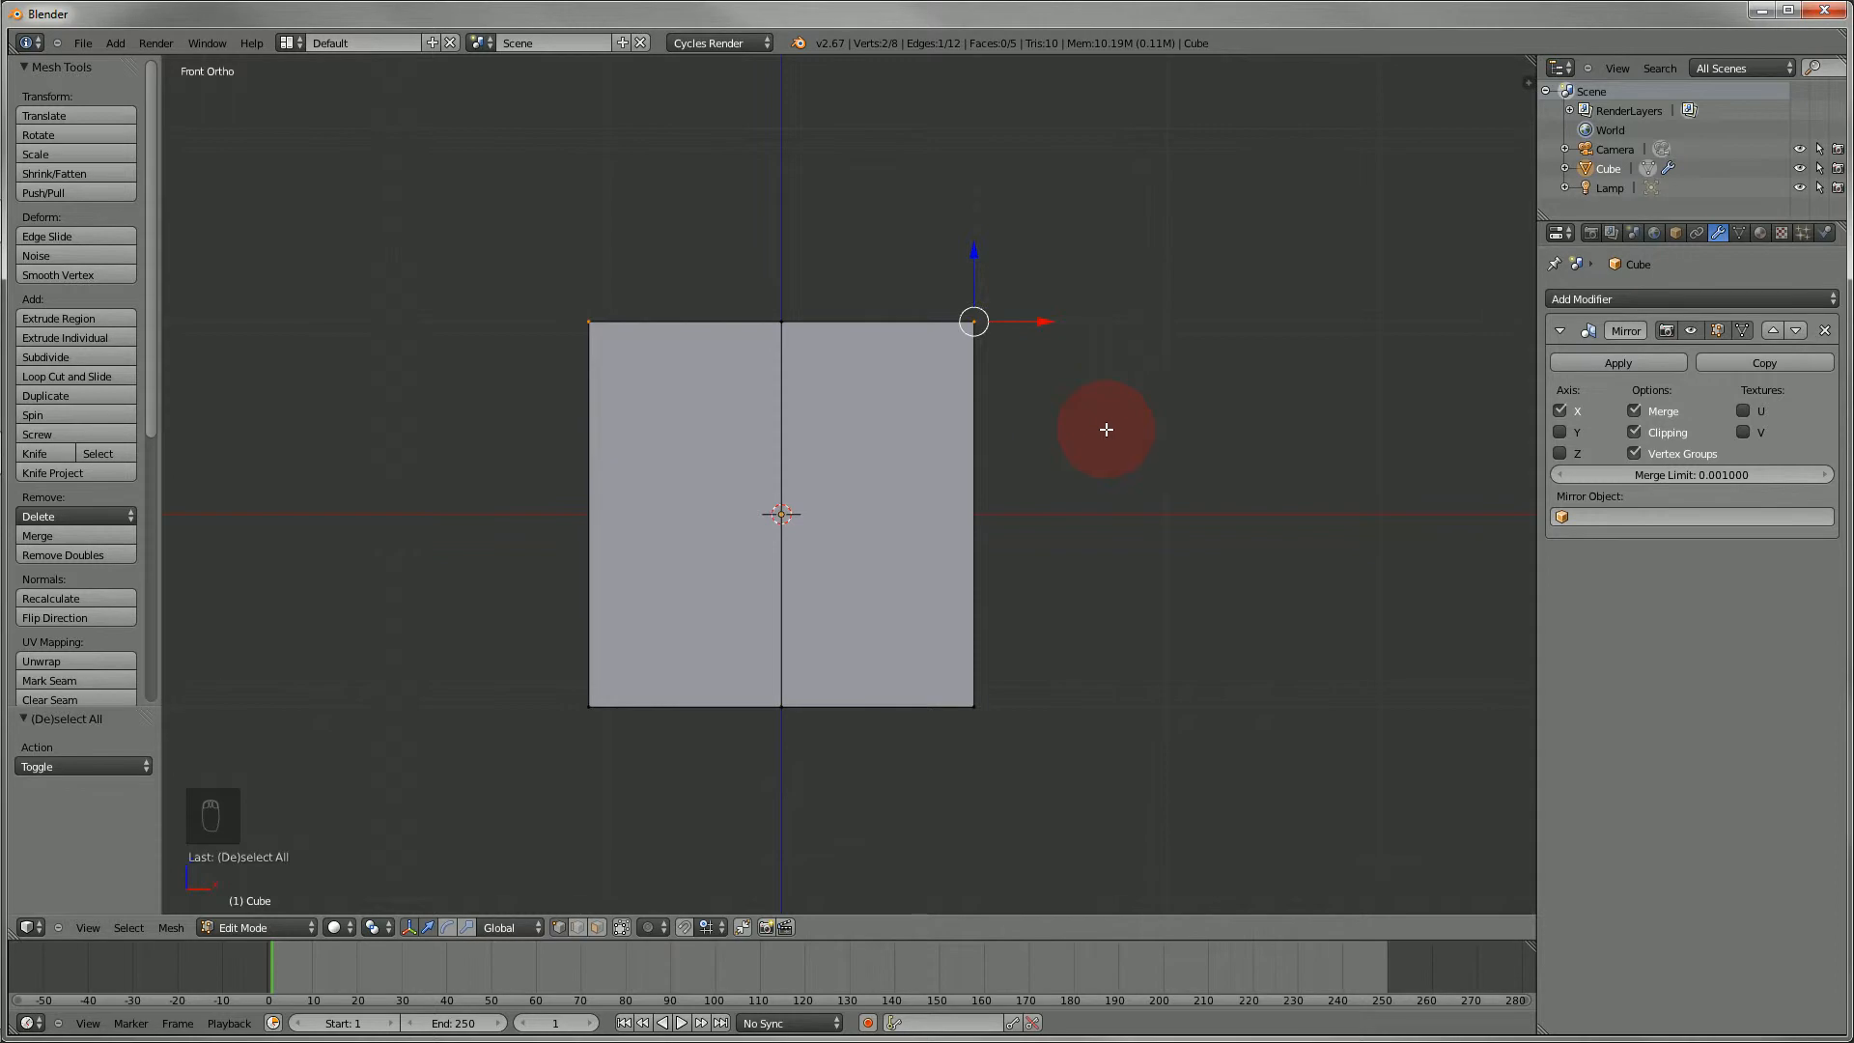
# - Clear the selection, box-select the cube's outer front vertical edge in a 3D view, and try moving it
pyautogui.press('a')
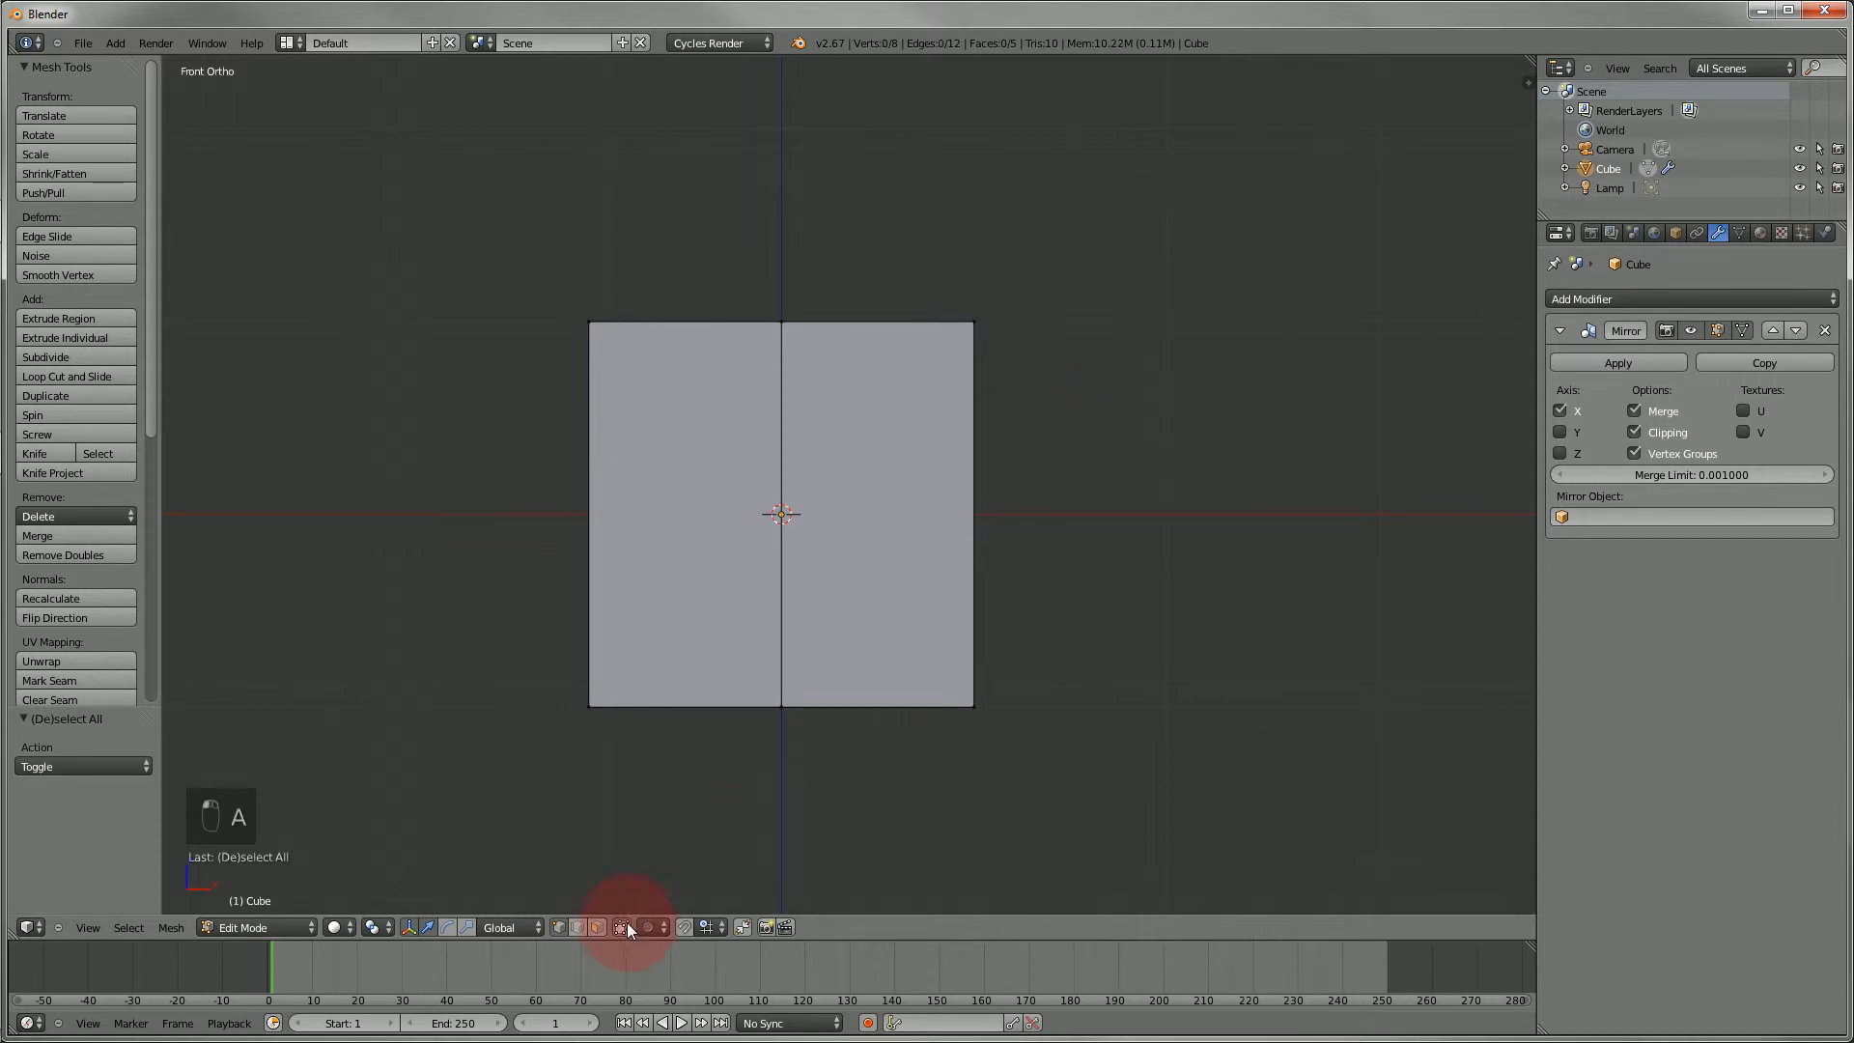
pyautogui.moveTo(628, 930); pyautogui.dragTo(849, 592, button='middle')
pyautogui.press('b')
pyautogui.moveTo(647, 348); pyautogui.dragTo(758, 433)
pyautogui.press('g')
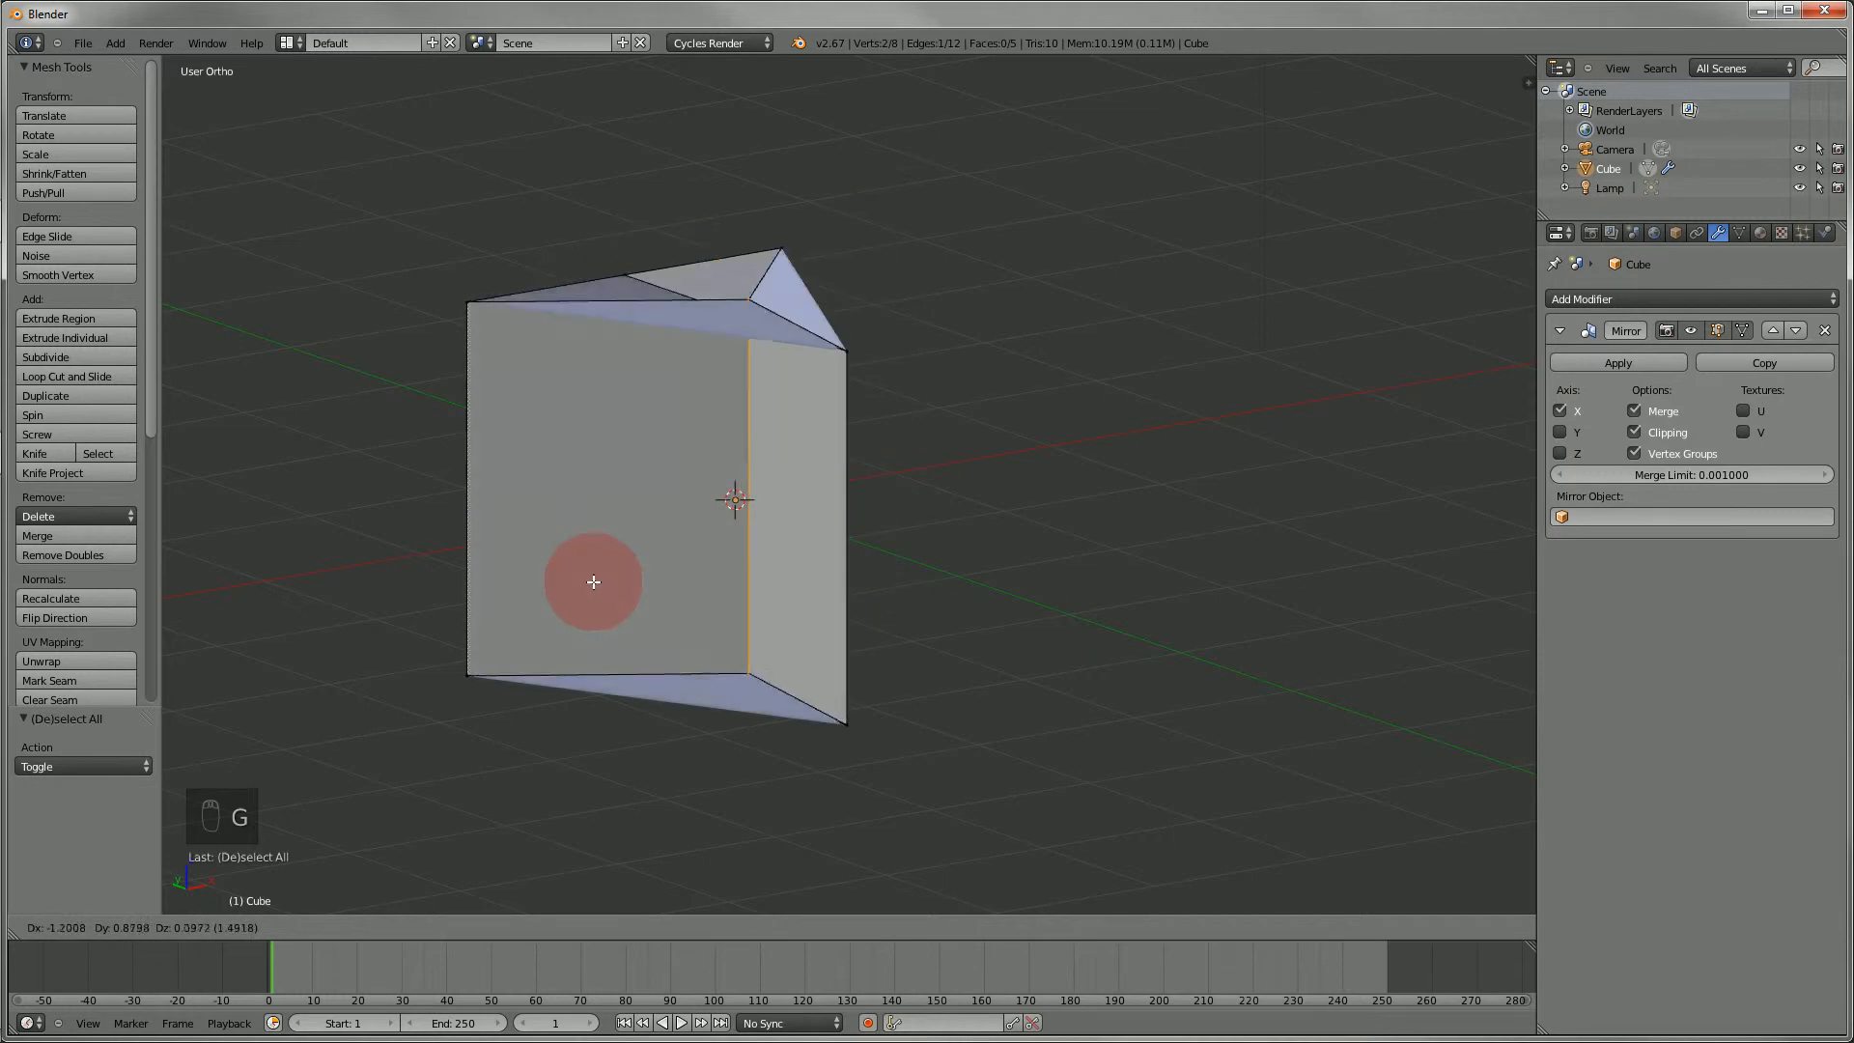
pyautogui.rightClick(477, 734)
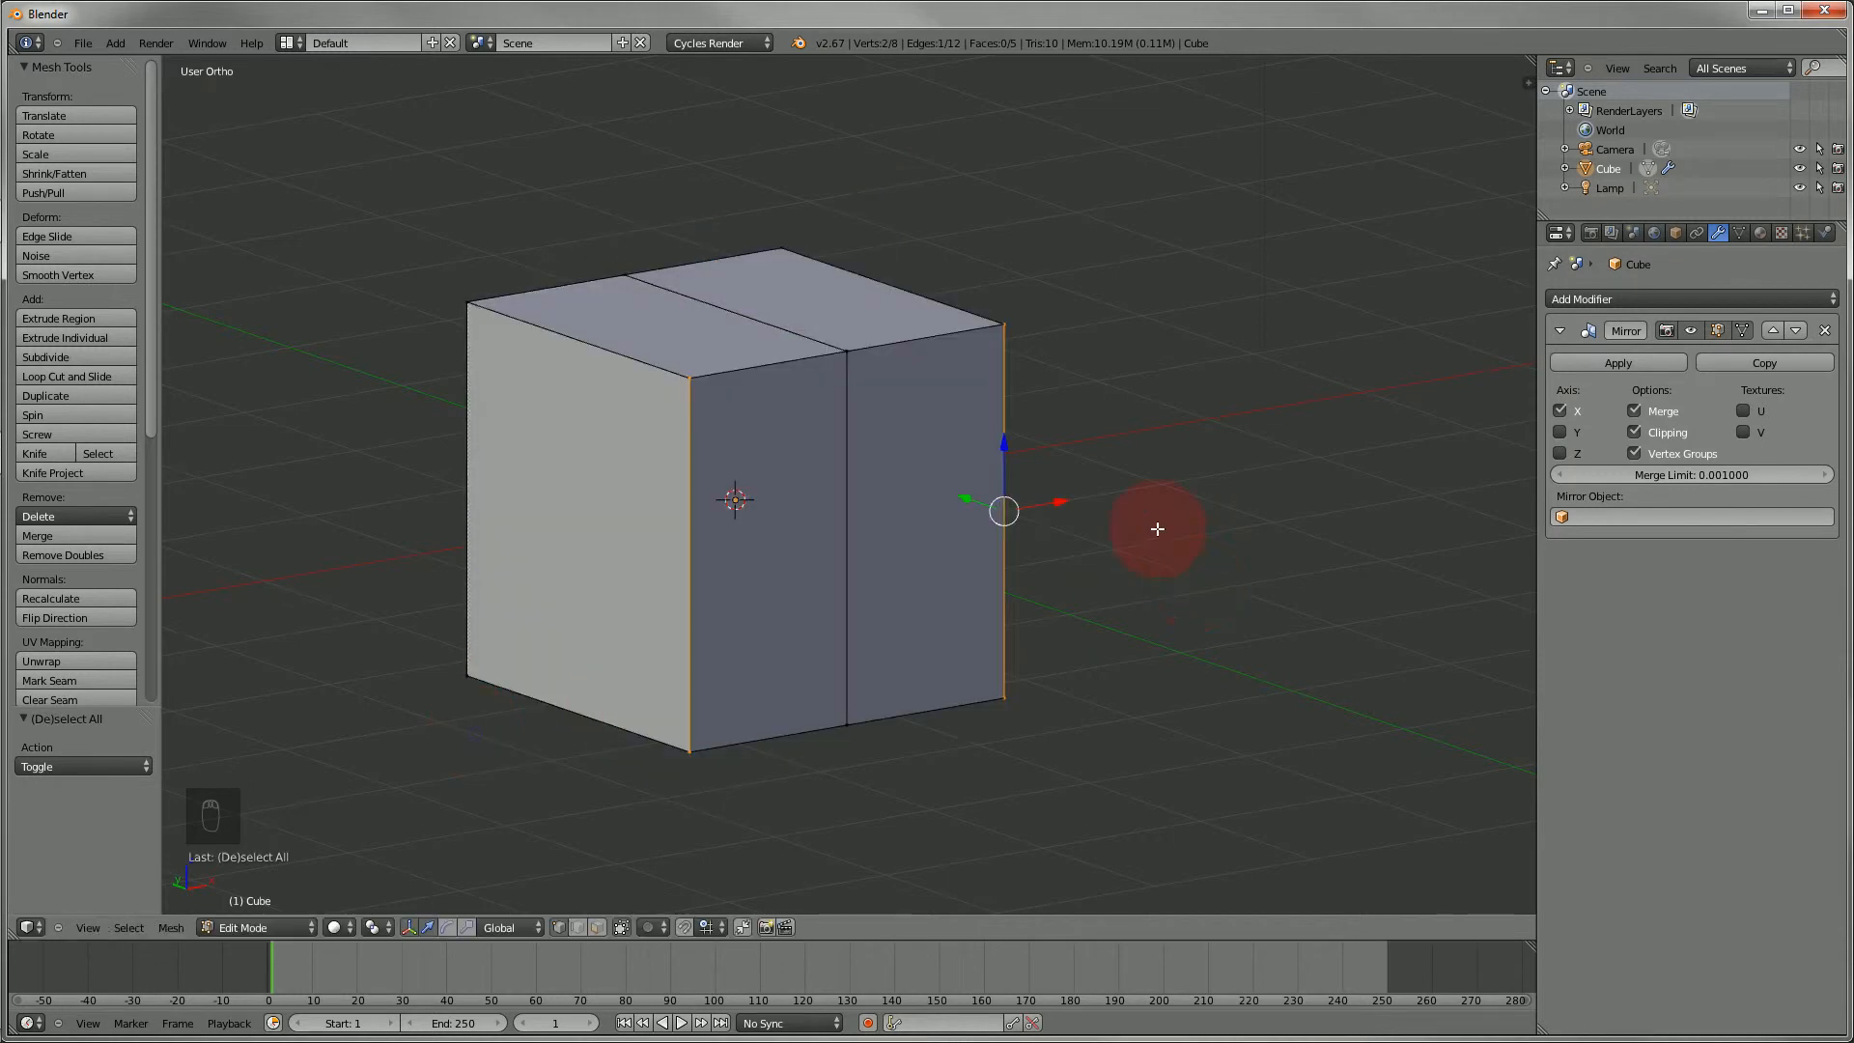
# - Try to box-select the cube's whole right side from the front view and move it
pyautogui.press('KP_1')
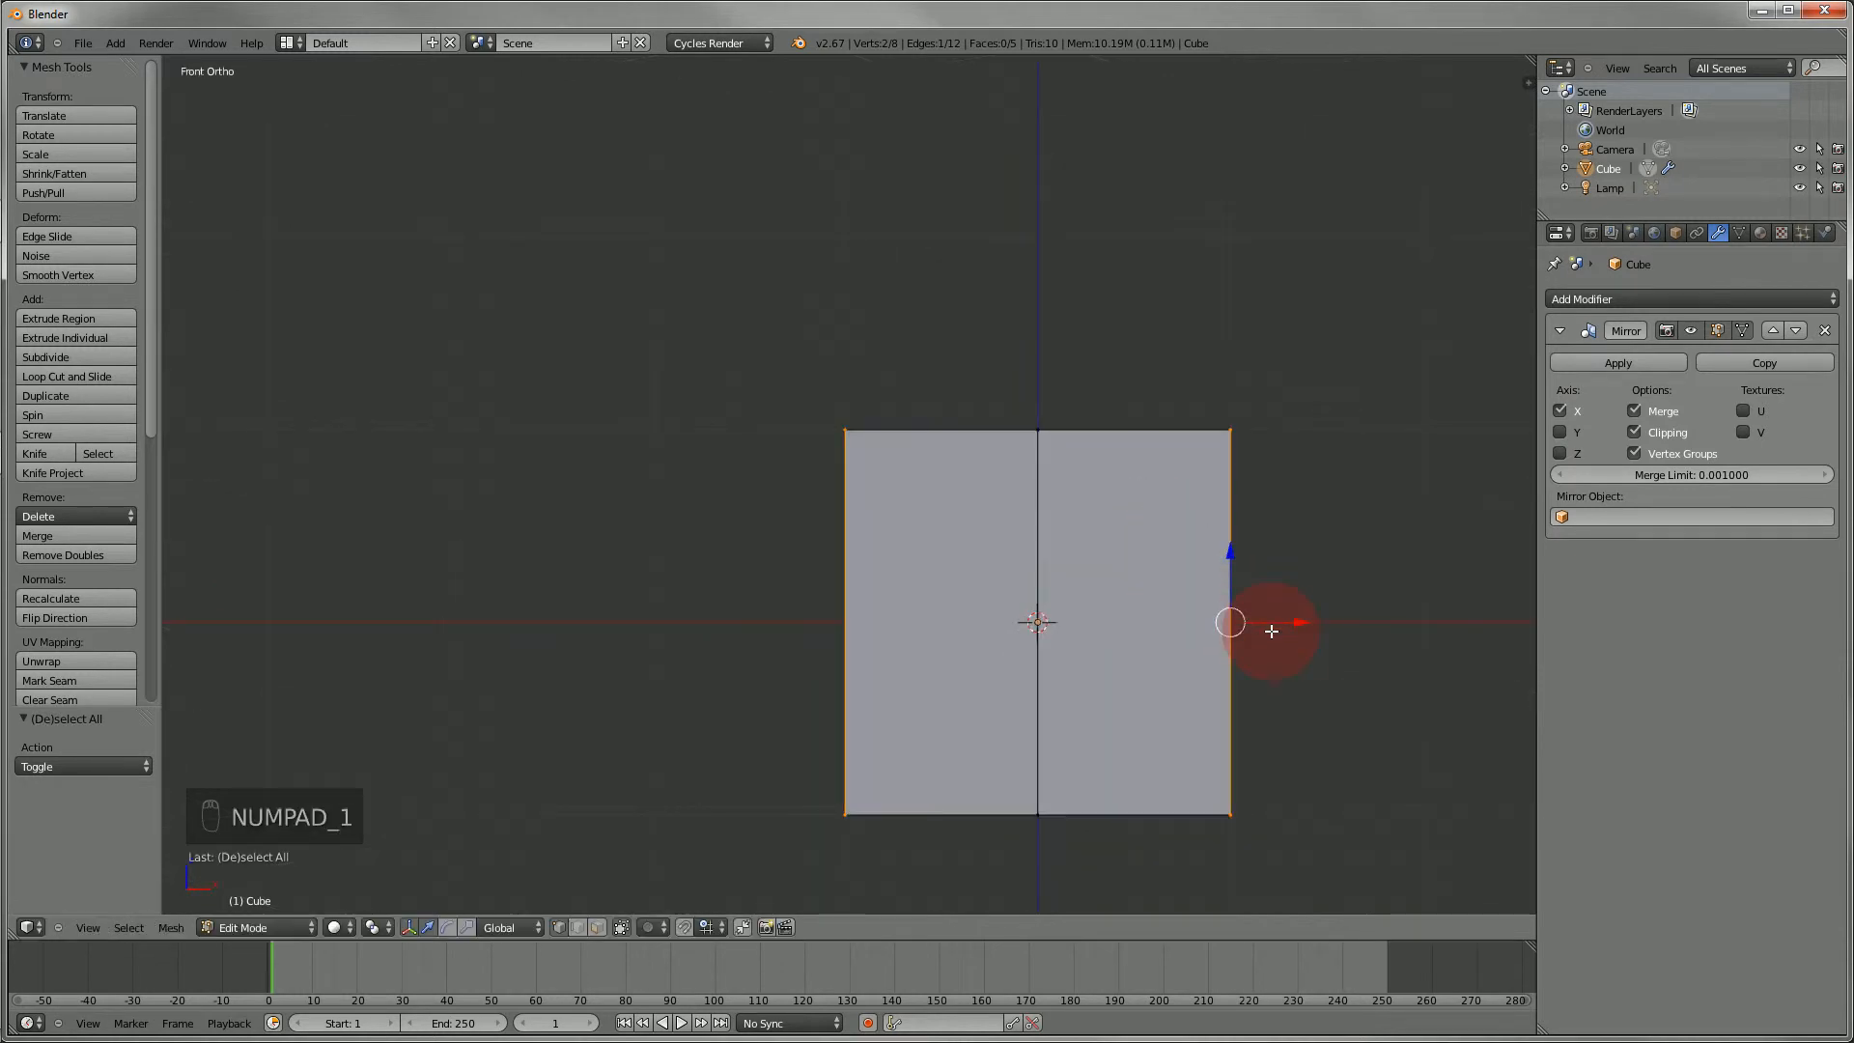
pyautogui.keyDown('shift'); pyautogui.moveTo(1224, 585); pyautogui.dragTo(1038, 447, button='middle'); pyautogui.keyUp('shift')
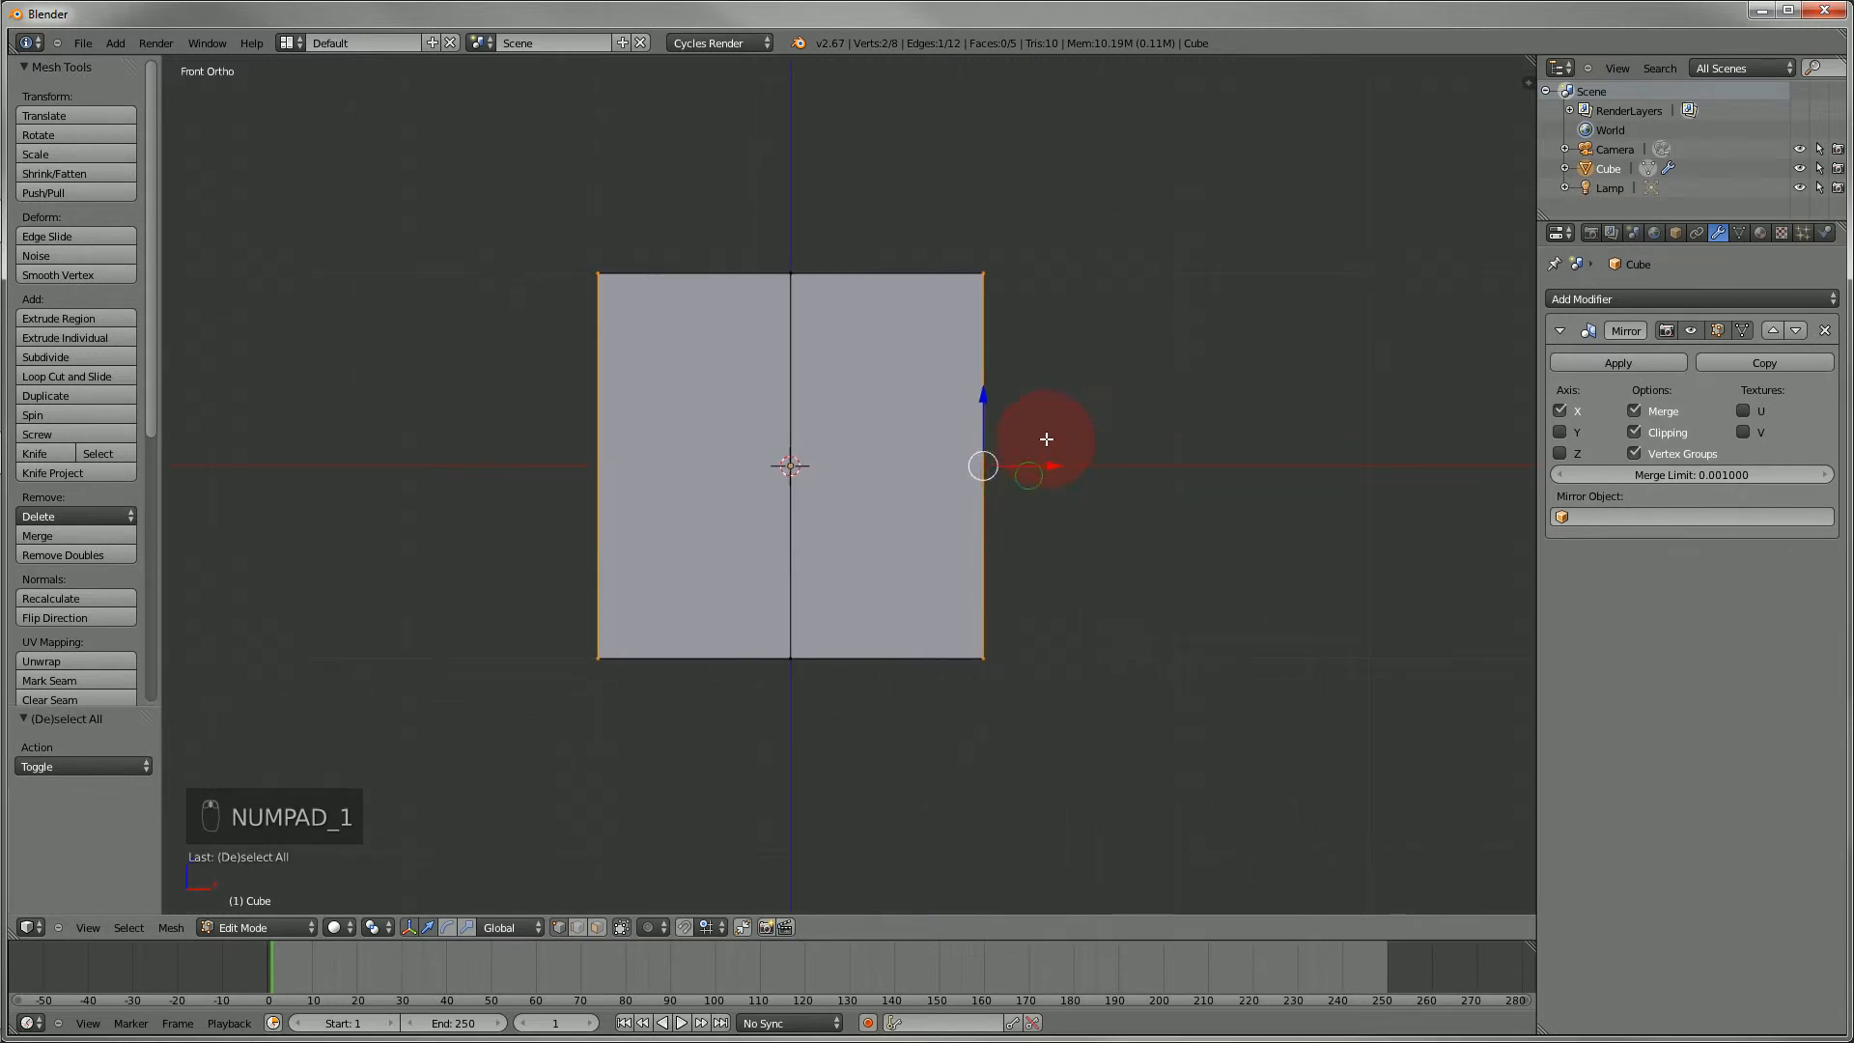
pyautogui.press('a')
pyautogui.press('a')
pyautogui.press('b')
pyautogui.moveTo(1110, 218); pyautogui.dragTo(908, 807)
pyautogui.press('g')
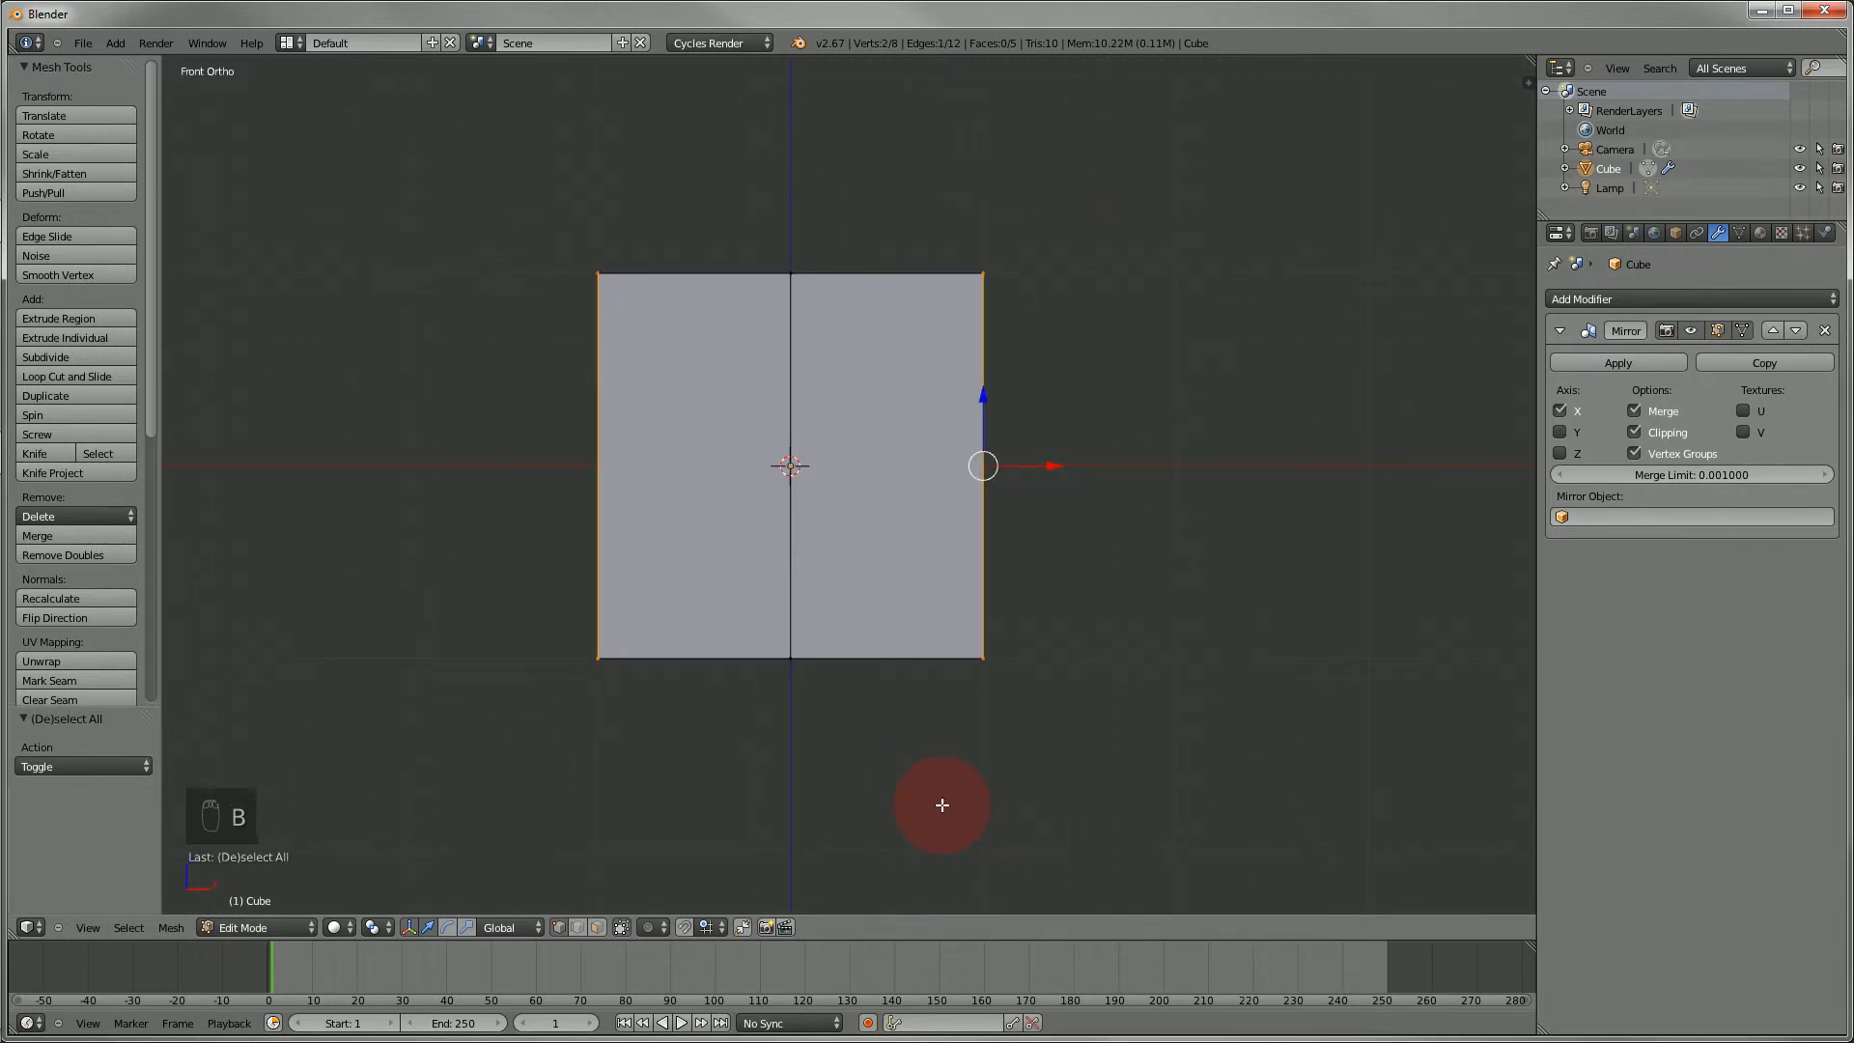
pyautogui.rightClick(1281, 605)
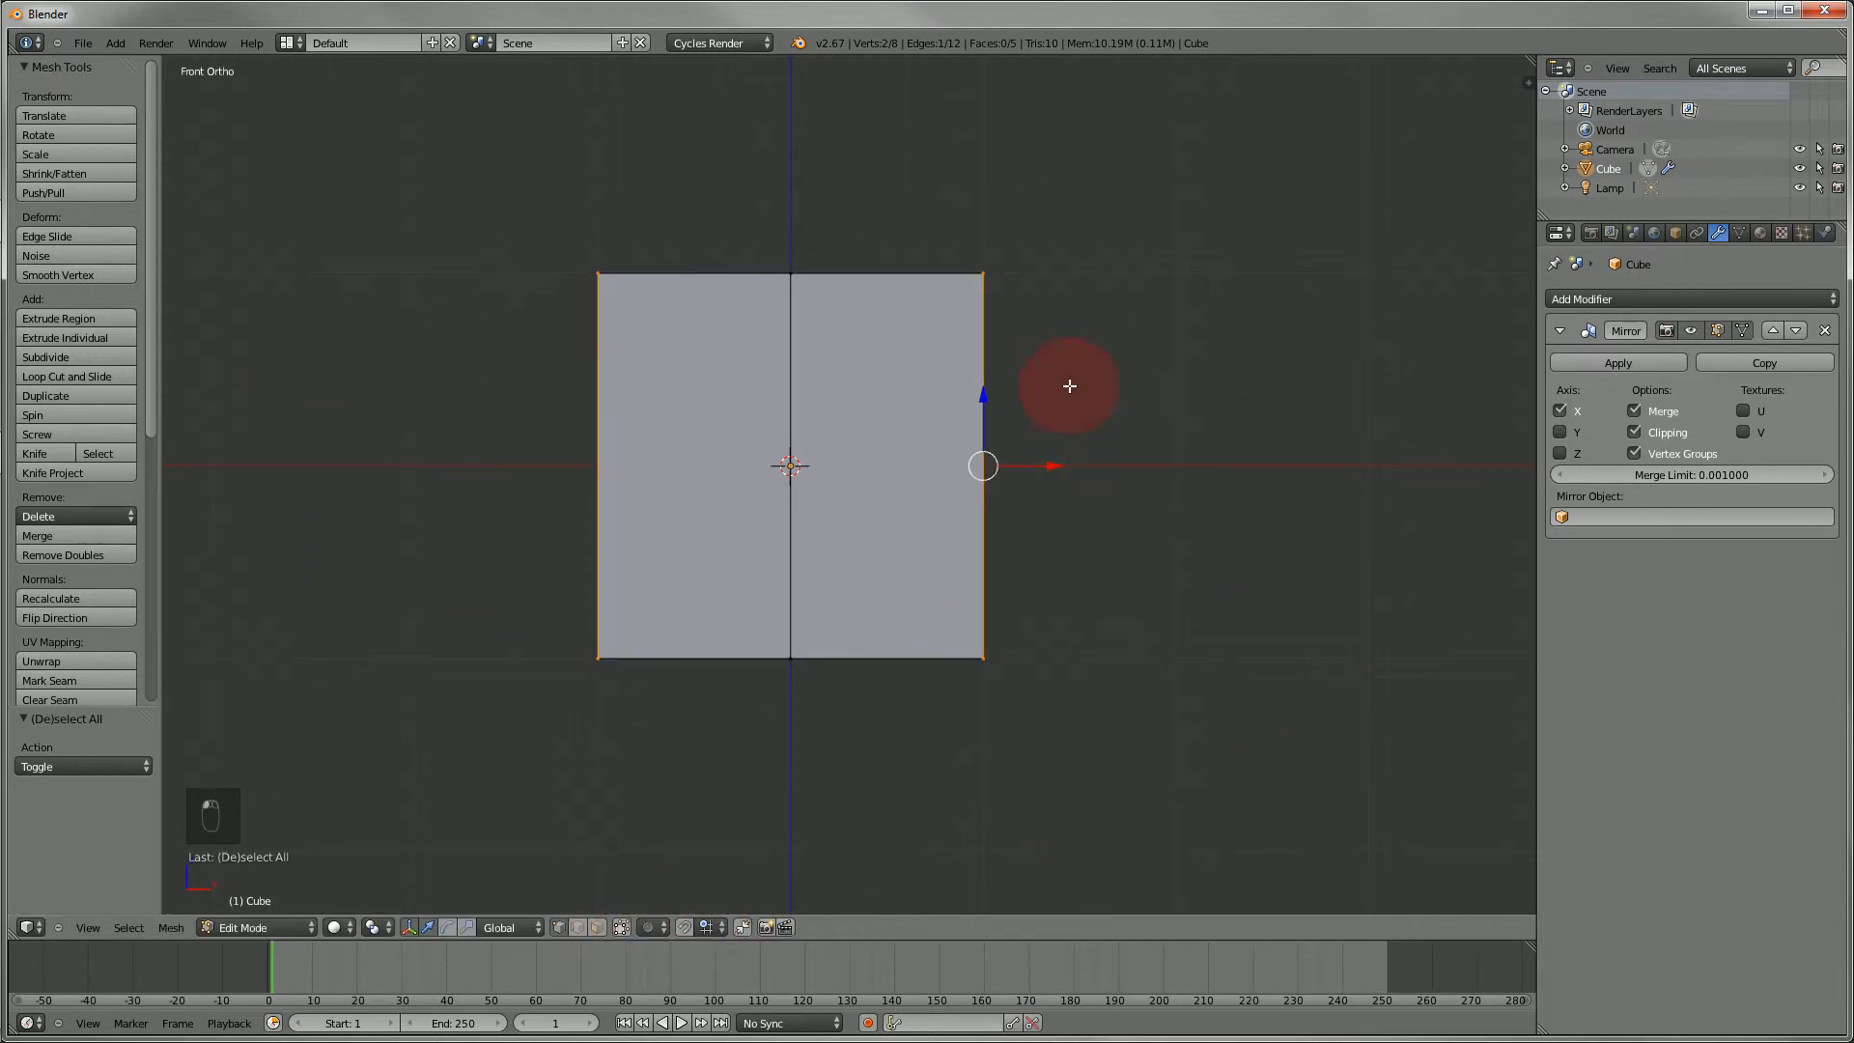
# - Box-select the four right-side vertices, move them up about 0.61 and outward about 0.04, and deselect everything
pyautogui.press('b')
pyautogui.moveTo(1090, 189); pyautogui.dragTo(904, 731)
pyautogui.press('g')
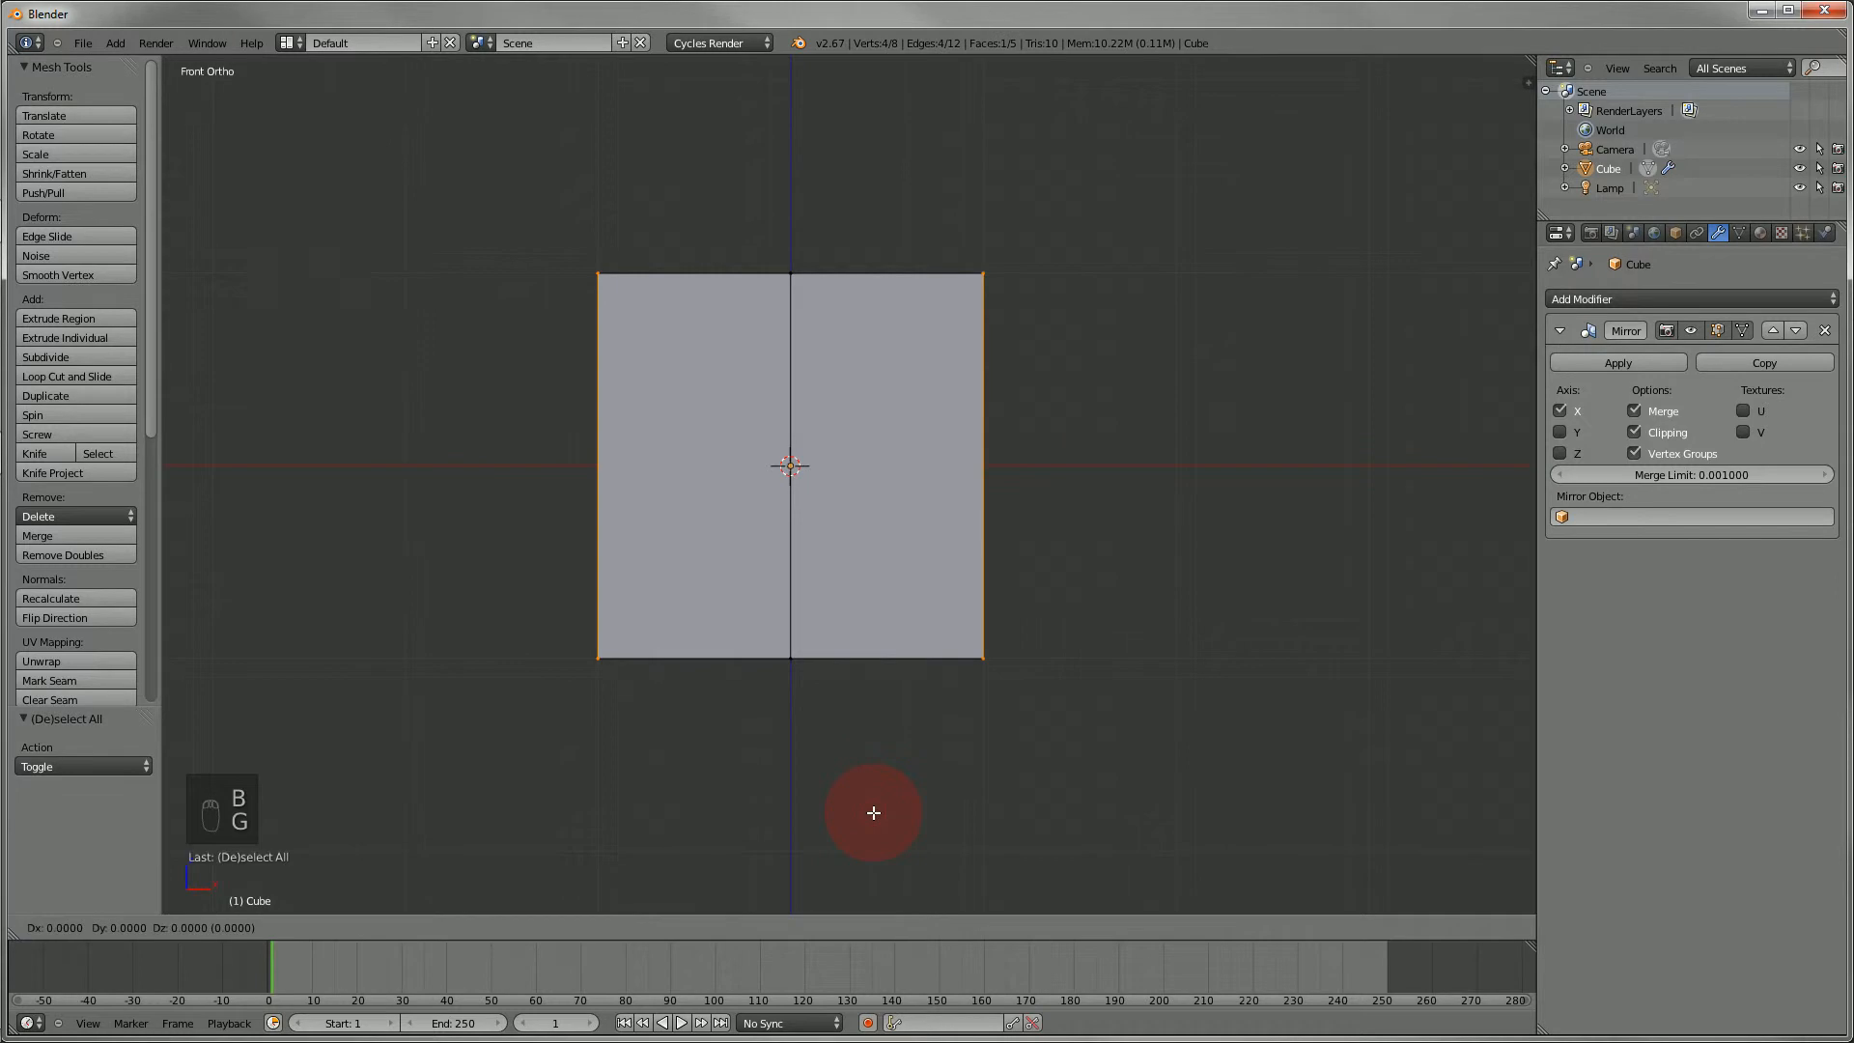
pyautogui.click(878, 691)
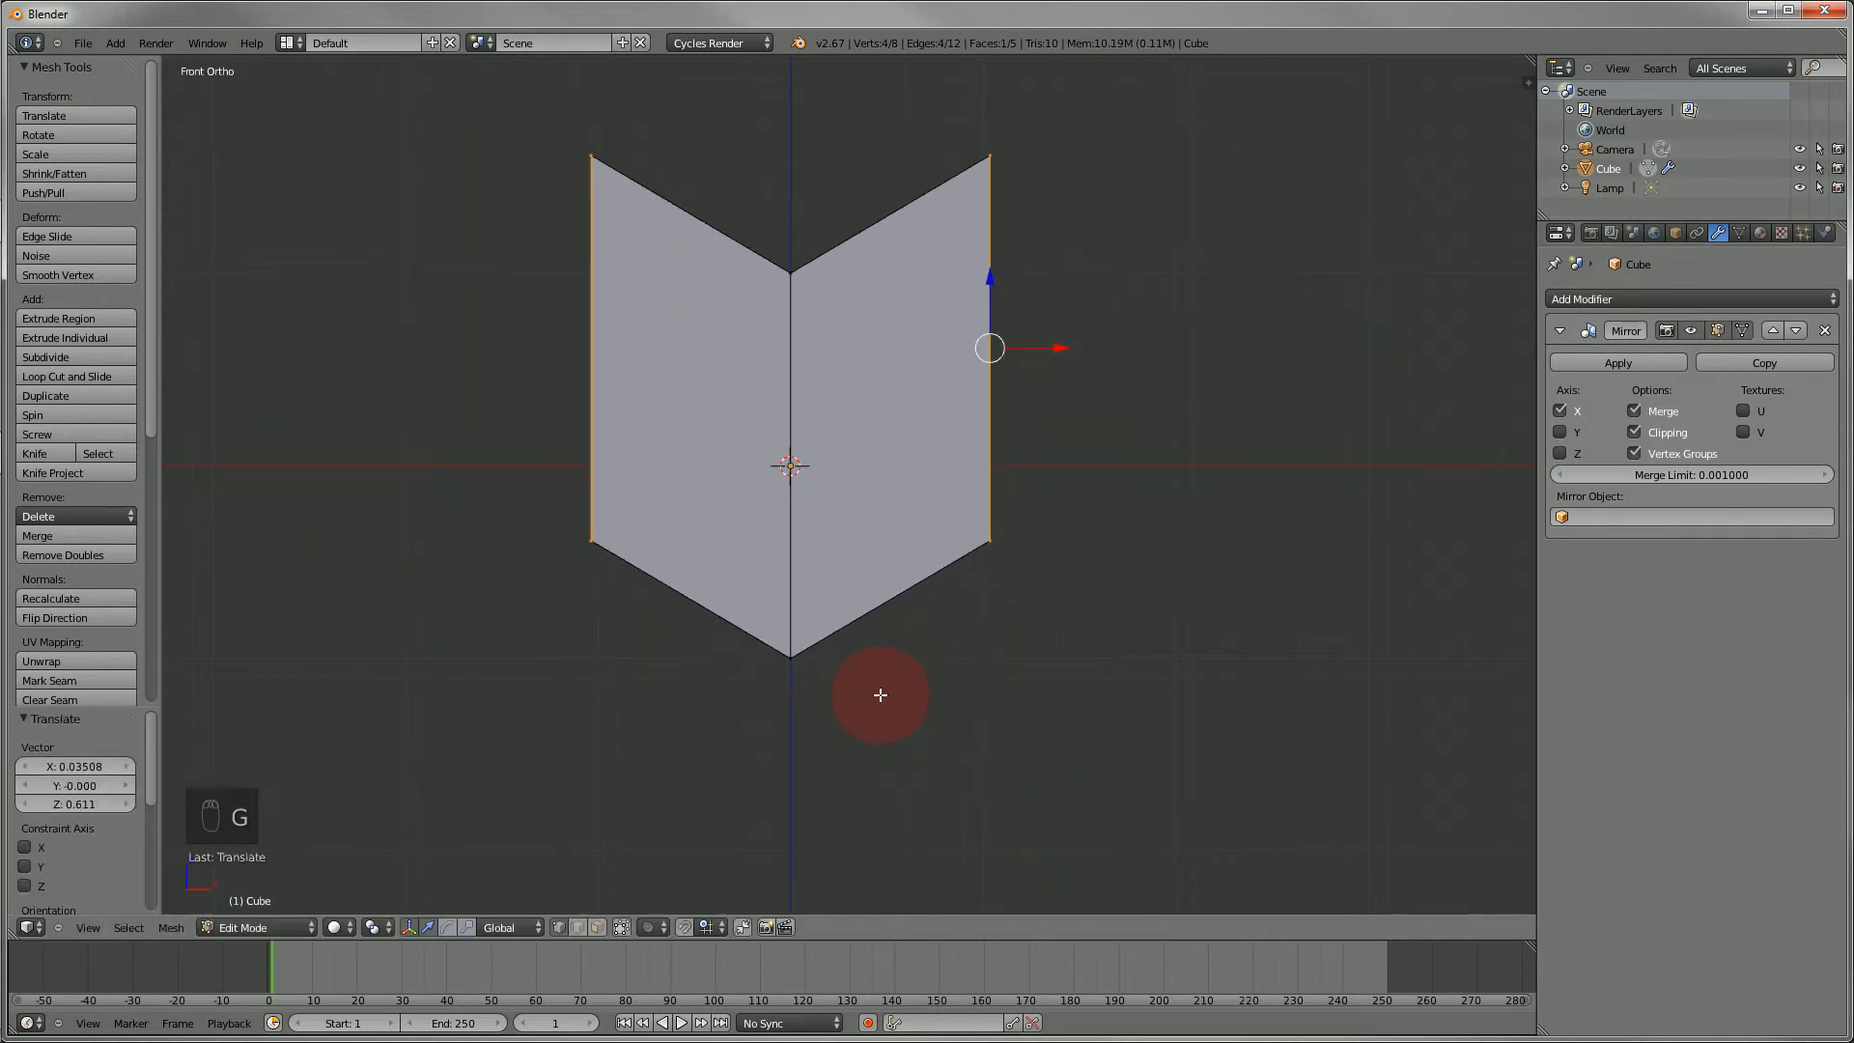
pyautogui.moveTo(492, 514); pyautogui.dragTo(533, 523, button='middle')
pyautogui.press('a')
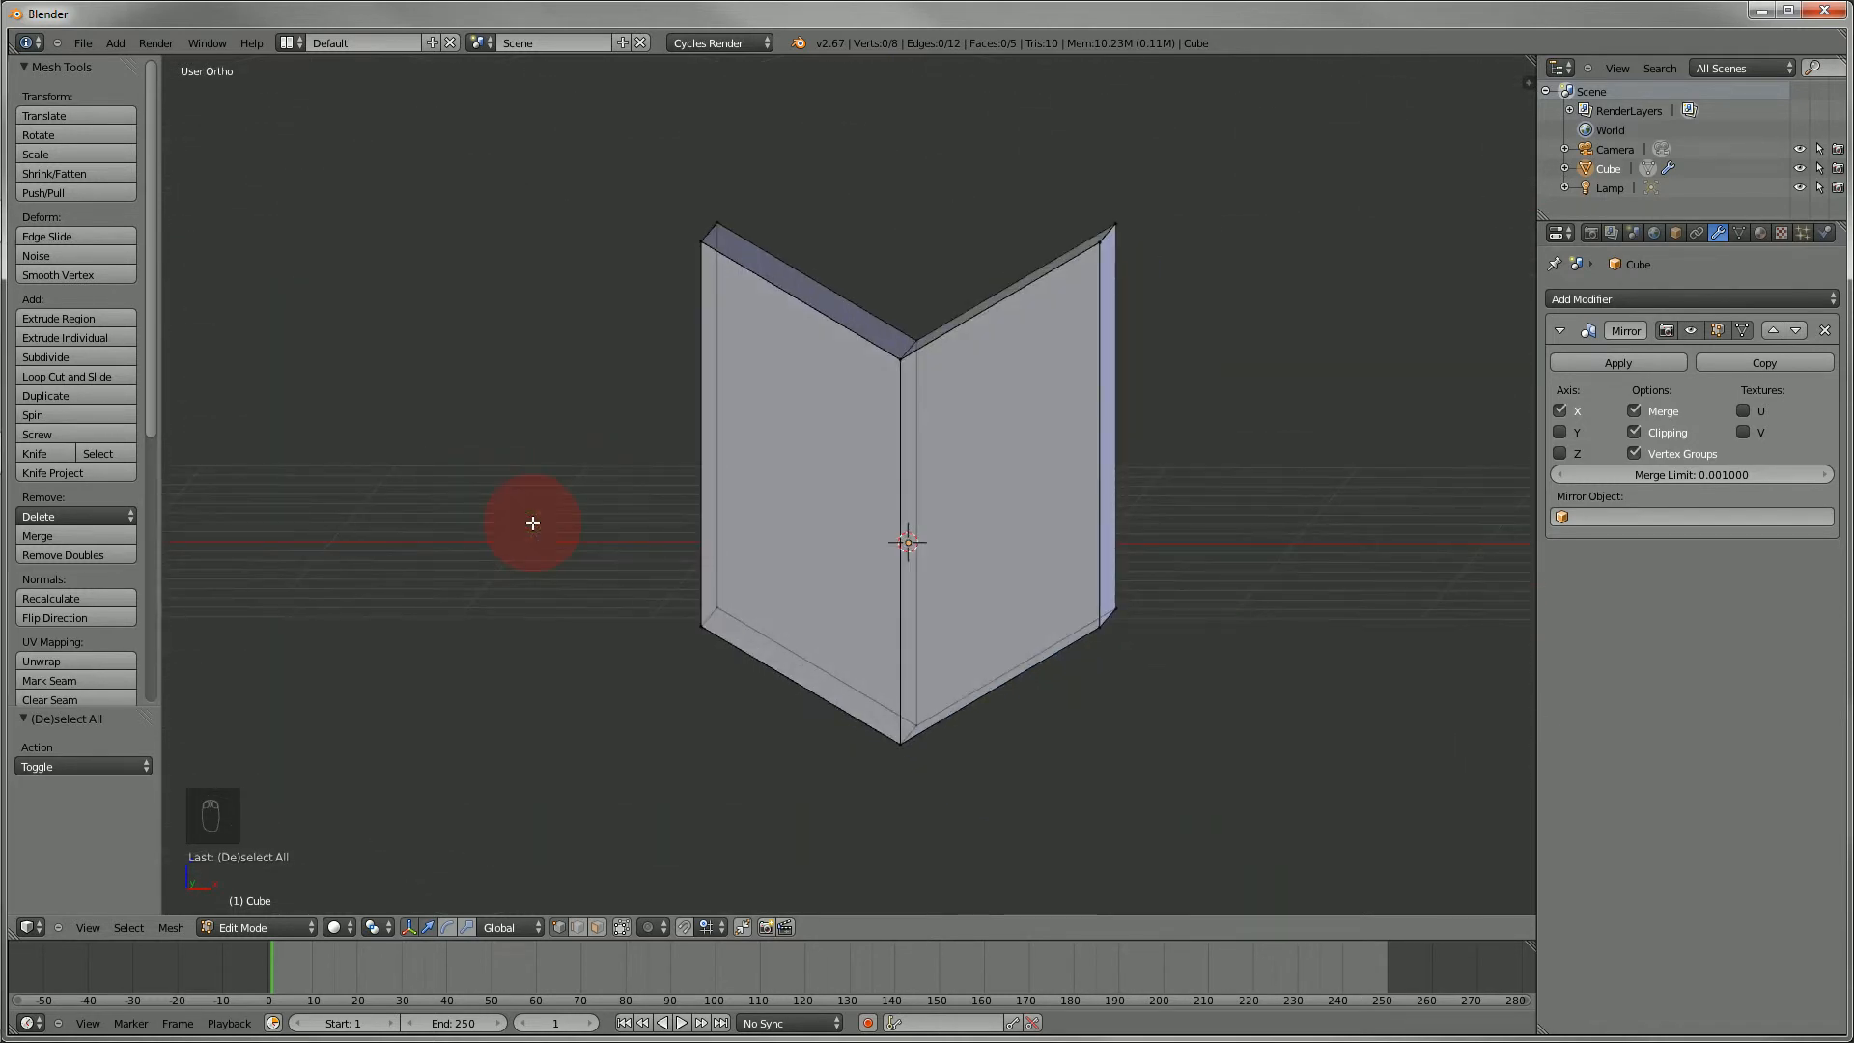
# - From the front view, add one horizontal loop cut slid down near the mesh's bottom edge, about -0.81, and clear the selection
pyautogui.press('KP_1')
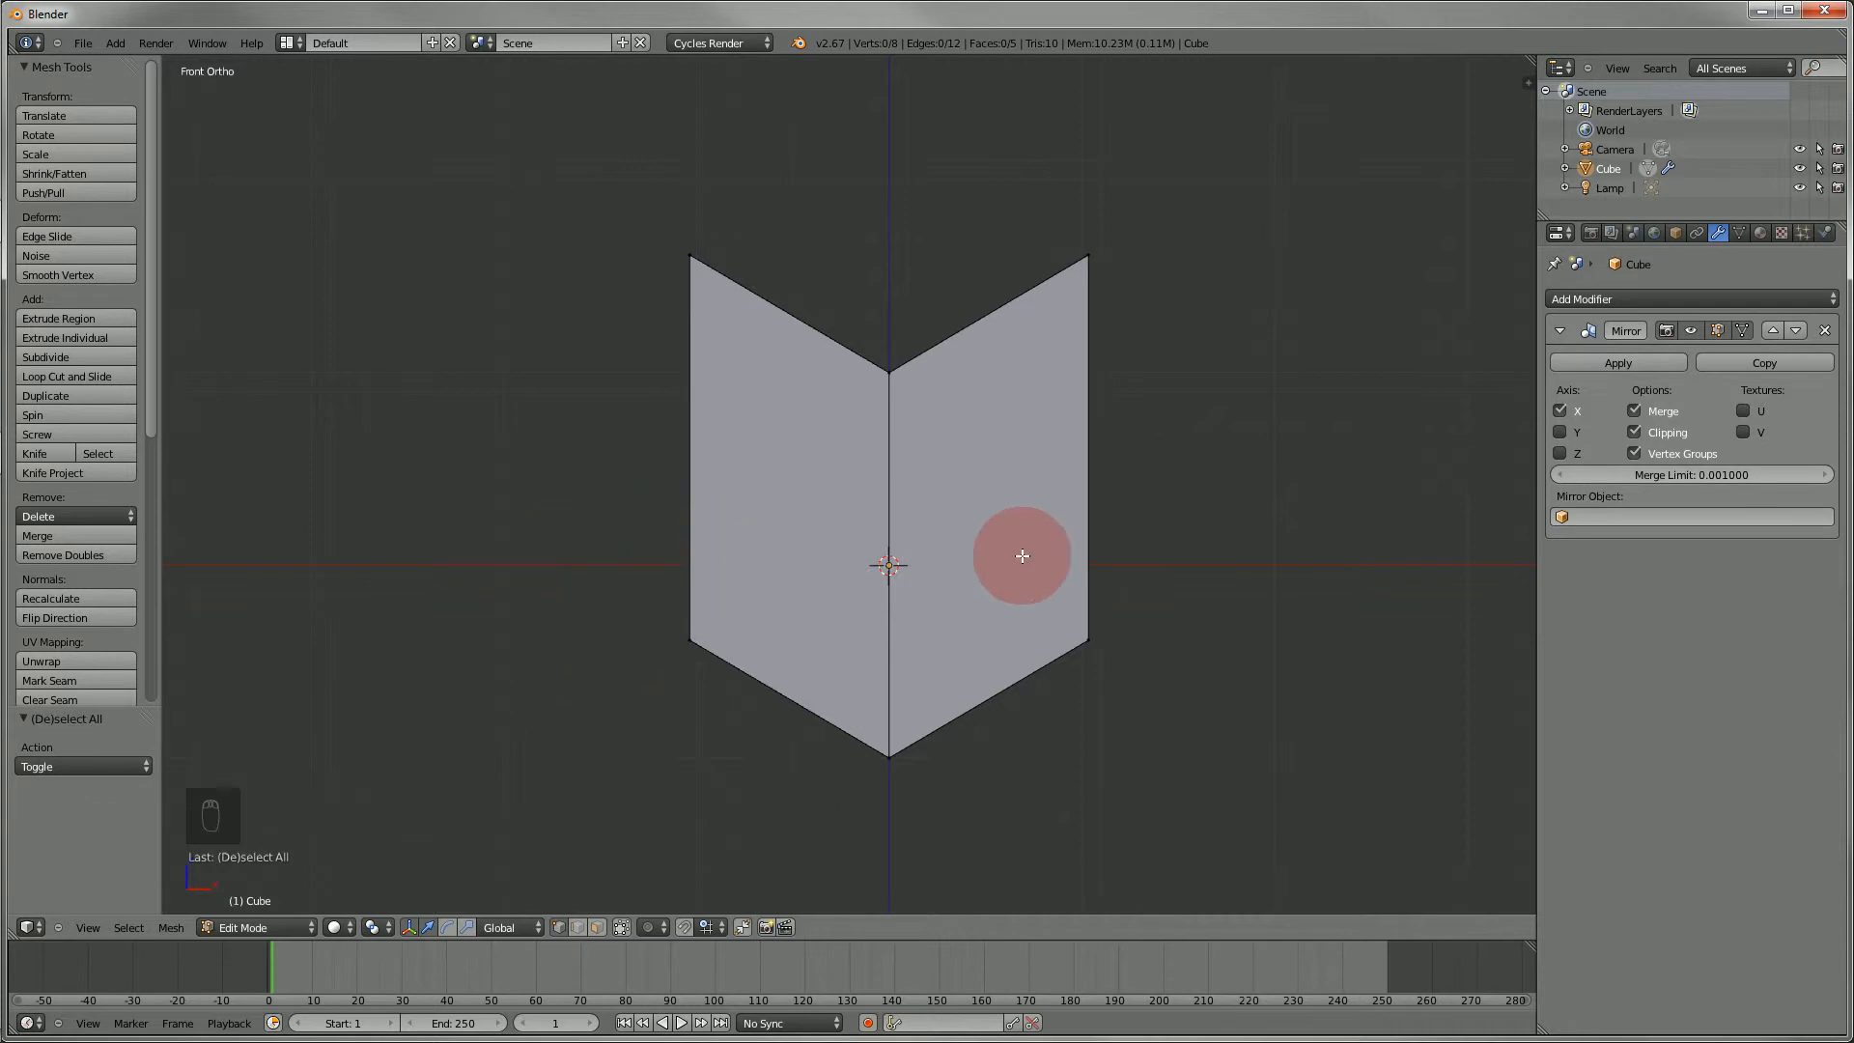
pyautogui.hotkey('ctrl', 'r')
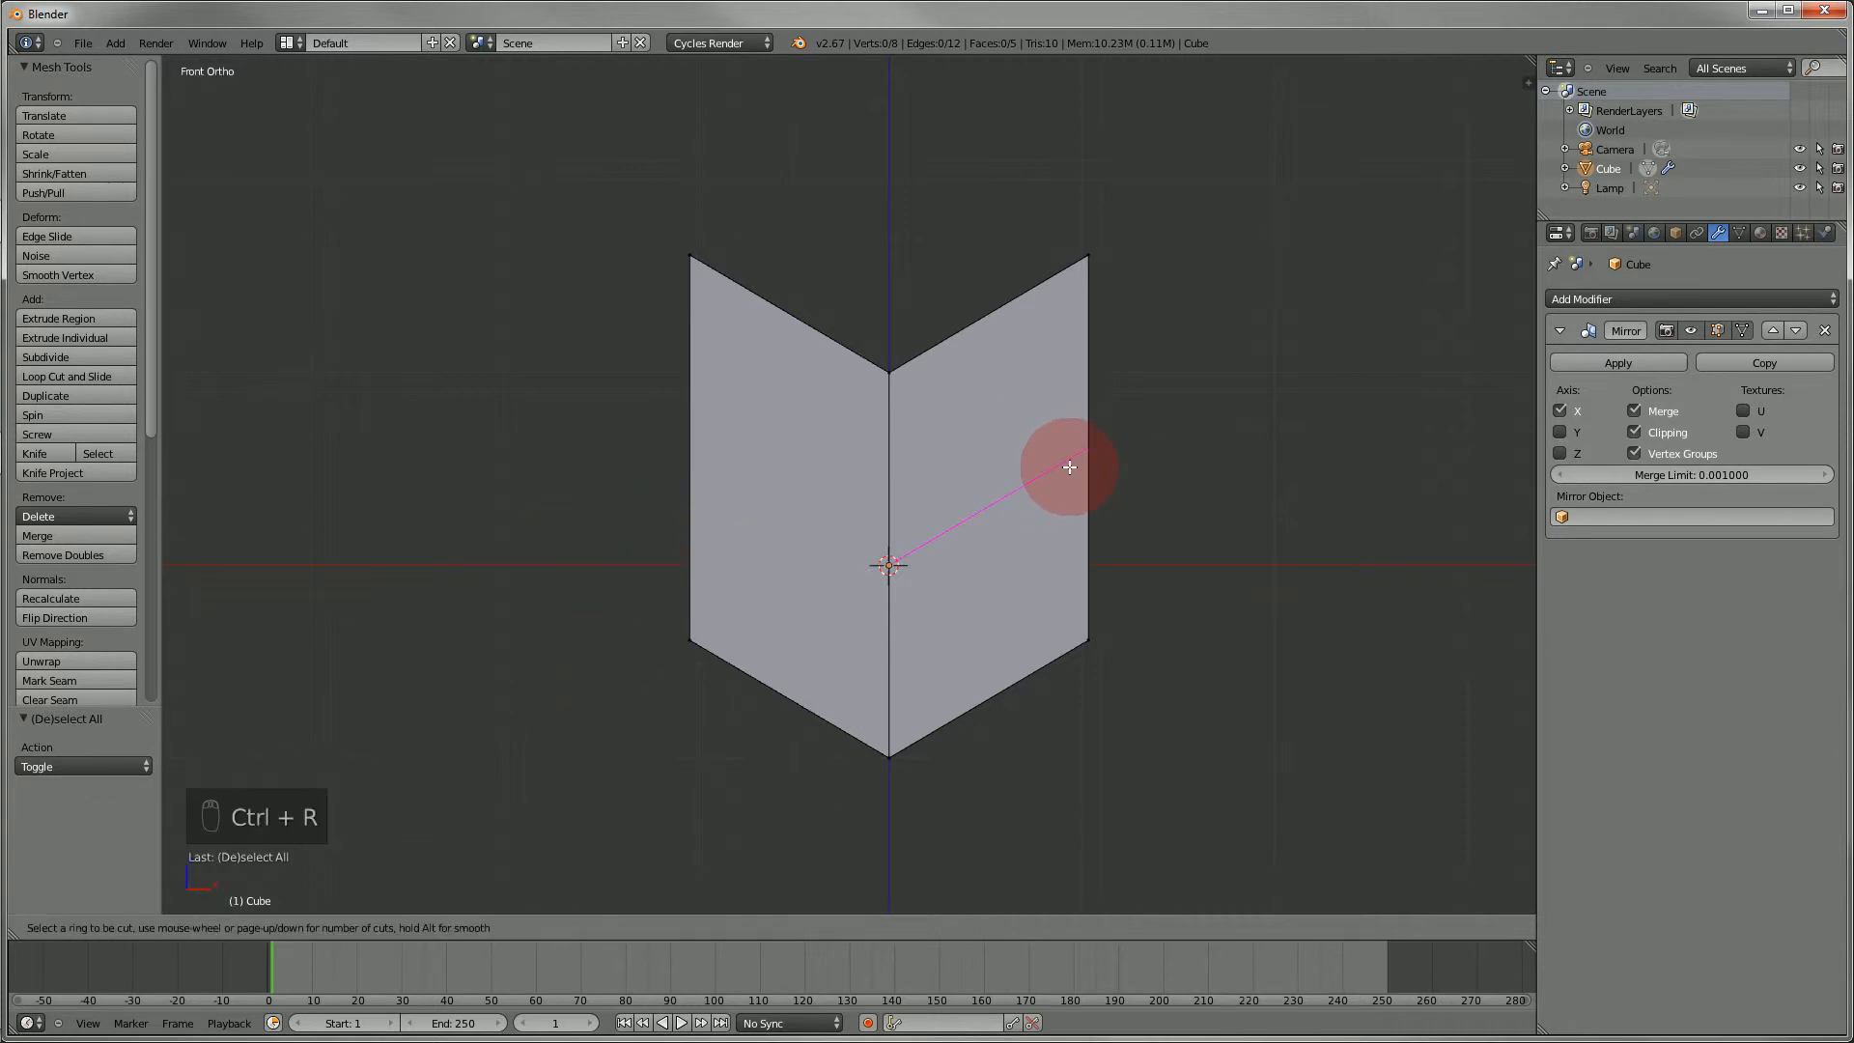
pyautogui.click(1069, 467)
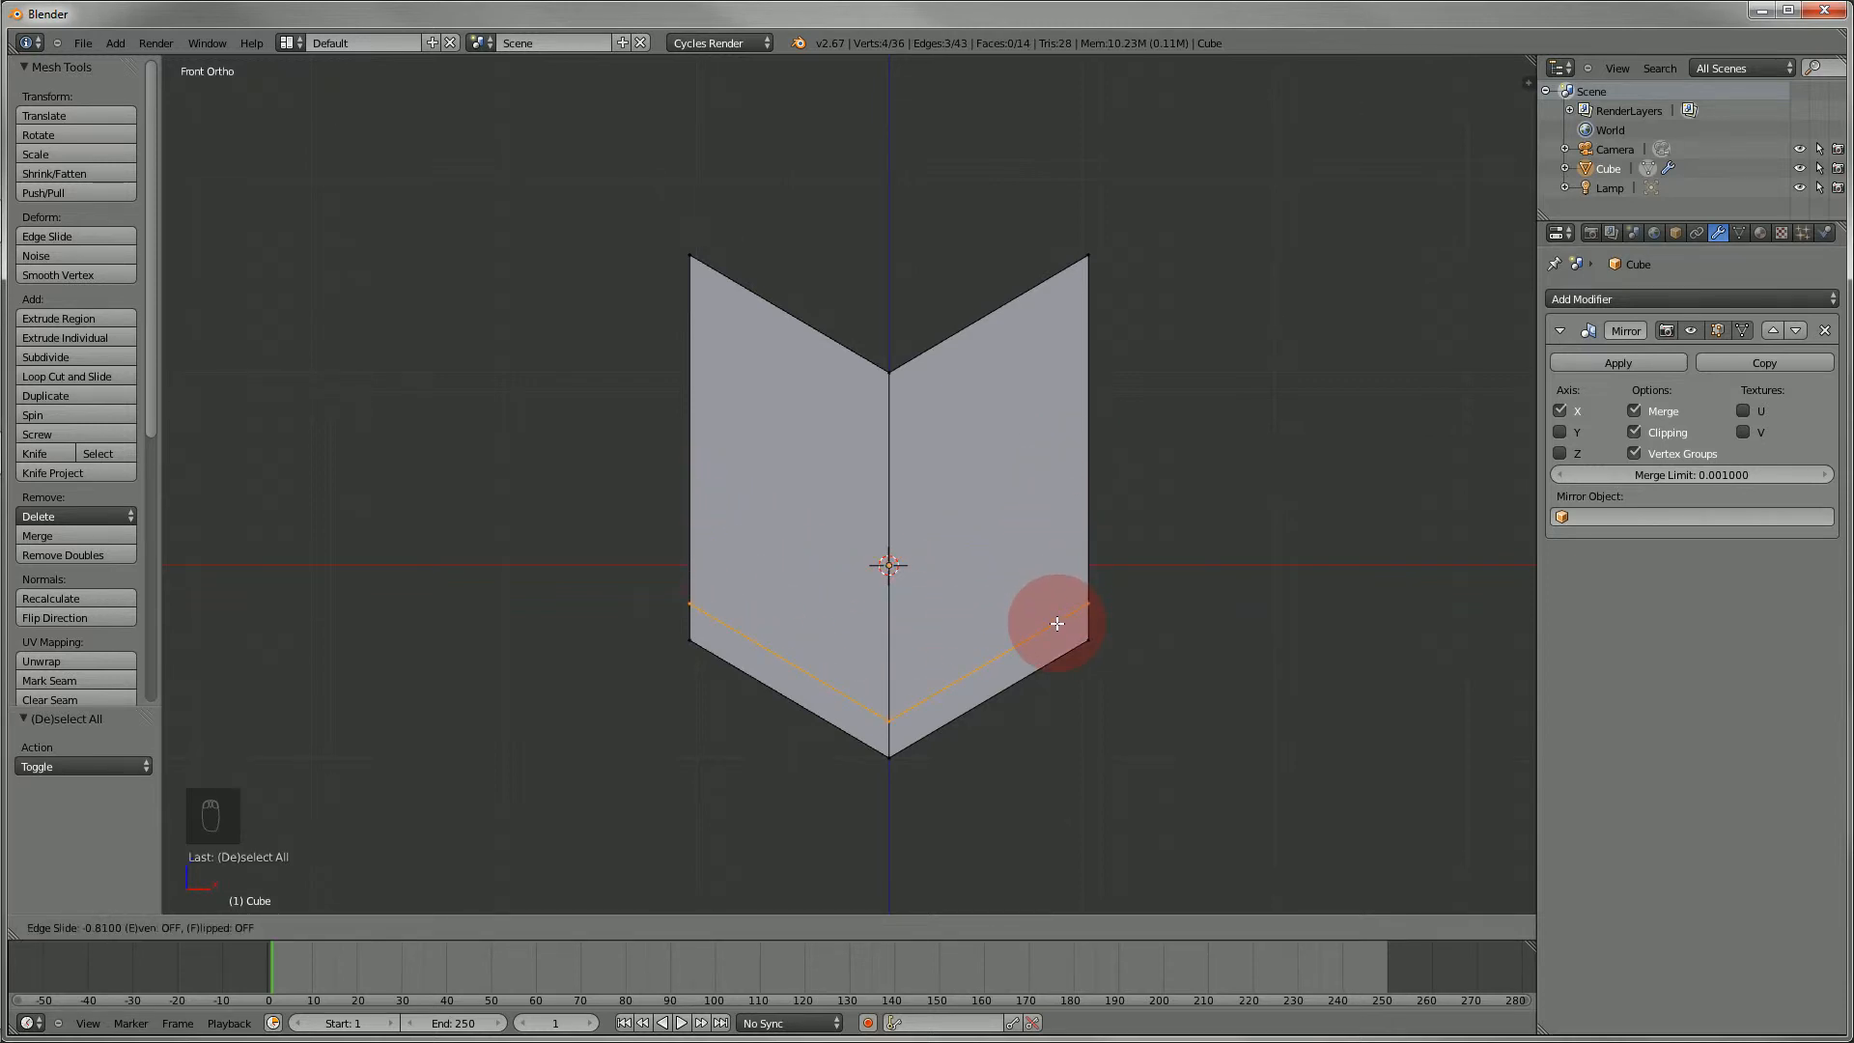
pyautogui.click(1057, 624)
pyautogui.press('a')
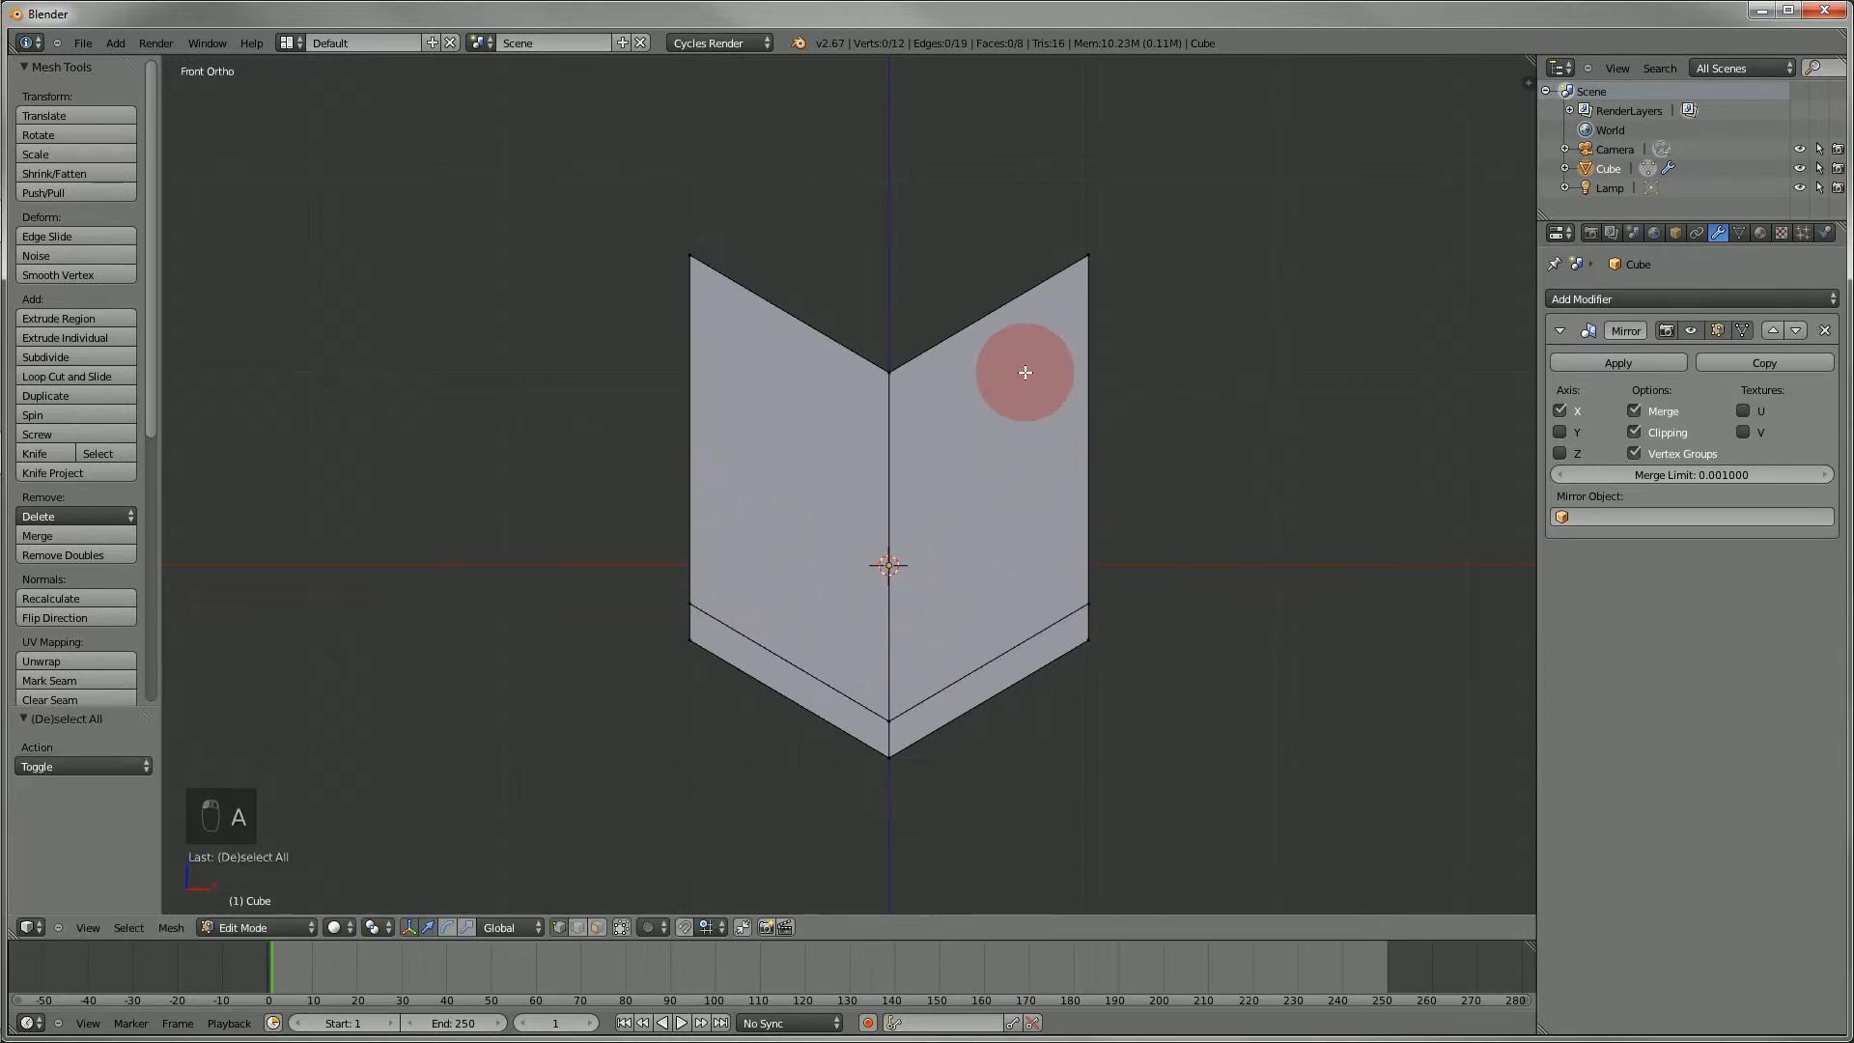
# - Add a second single horizontal loop cut just above the bottom one and deselect everything
pyautogui.hotkey('ctrl', 'r')
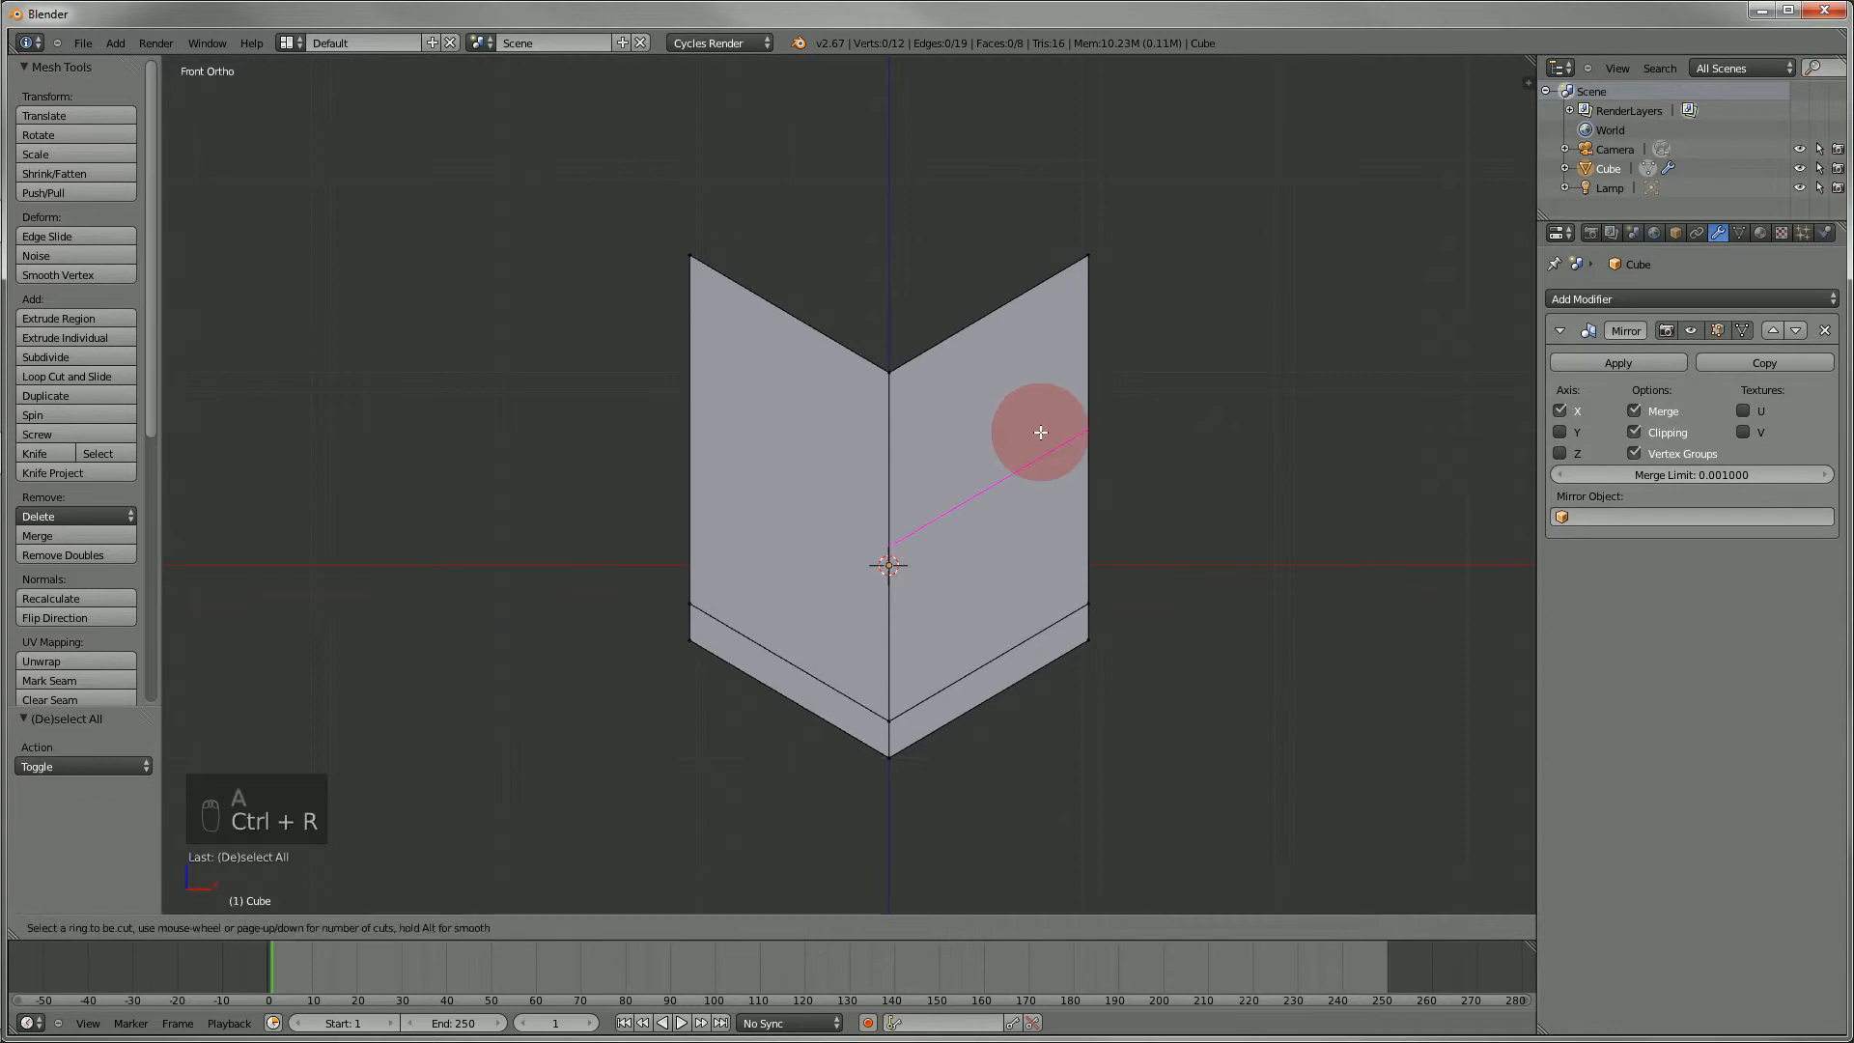
pyautogui.scroll(1, 1040, 431)
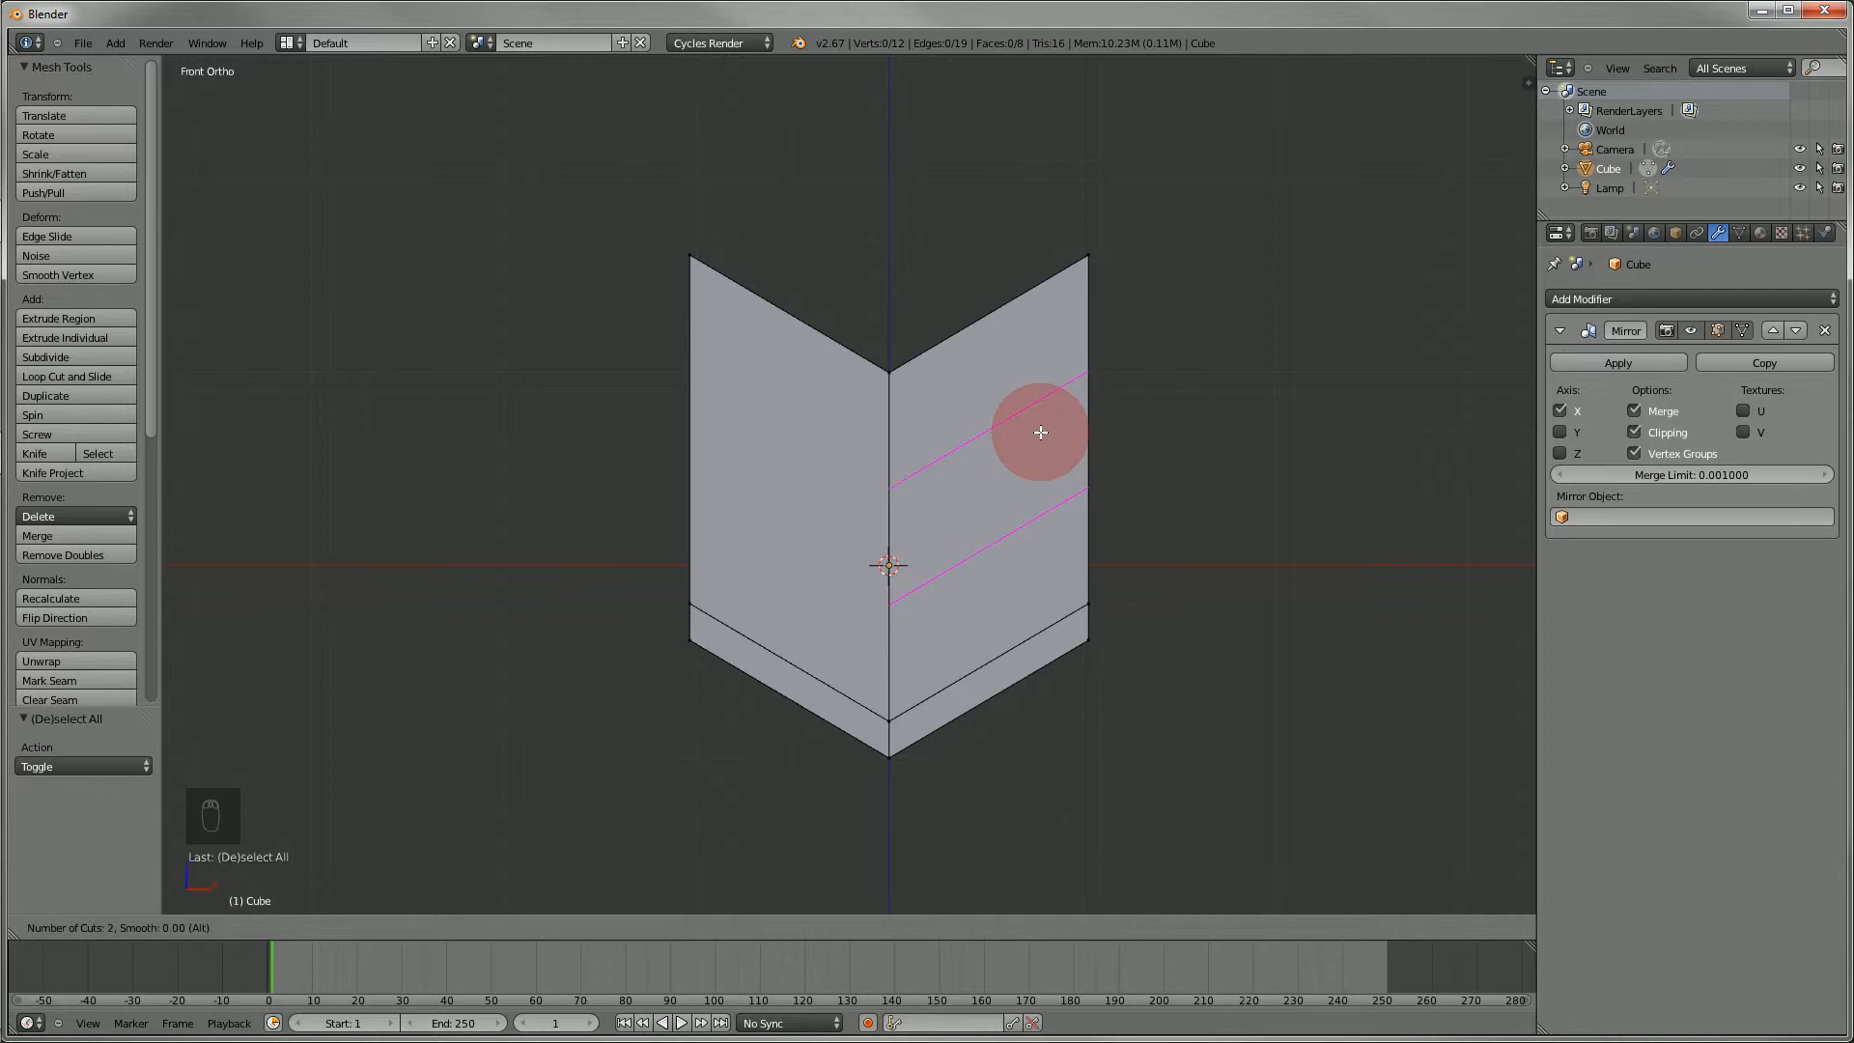
pyautogui.scroll(-1, 1040, 432)
pyautogui.click(1040, 432)
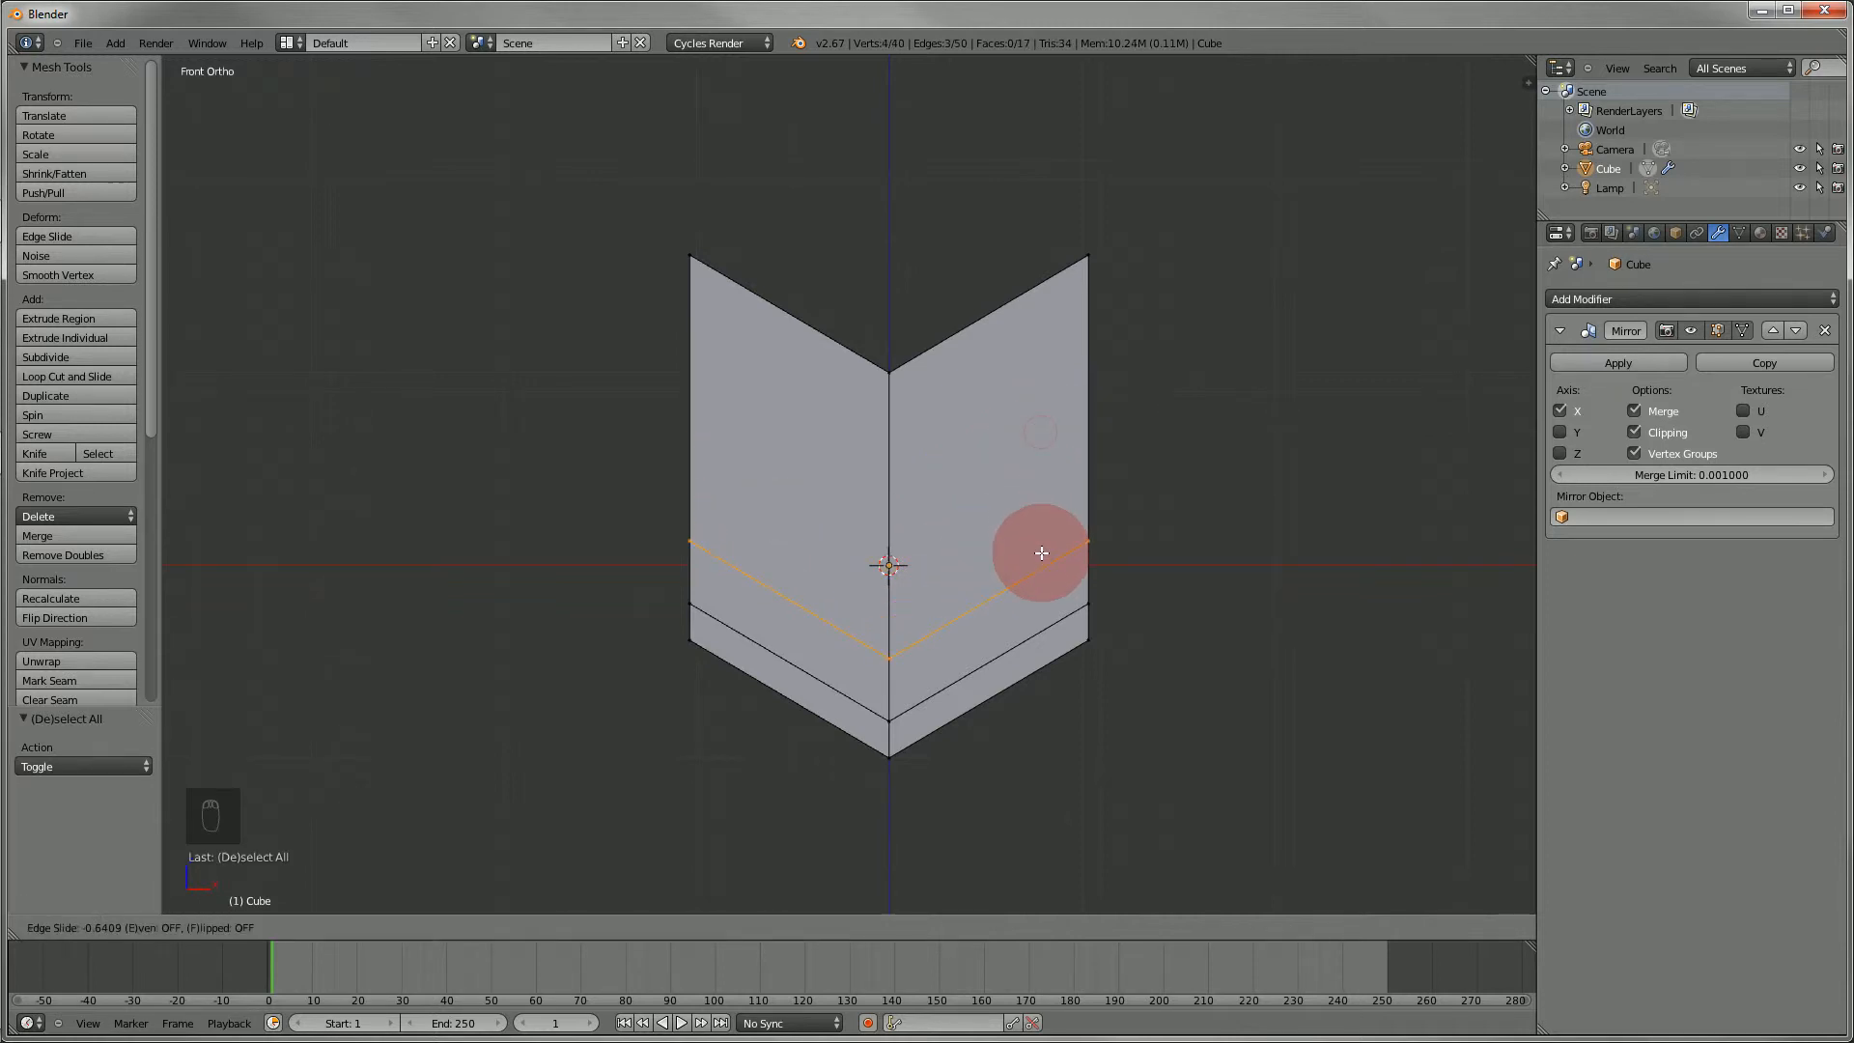
pyautogui.click(1041, 584)
pyautogui.press('a')
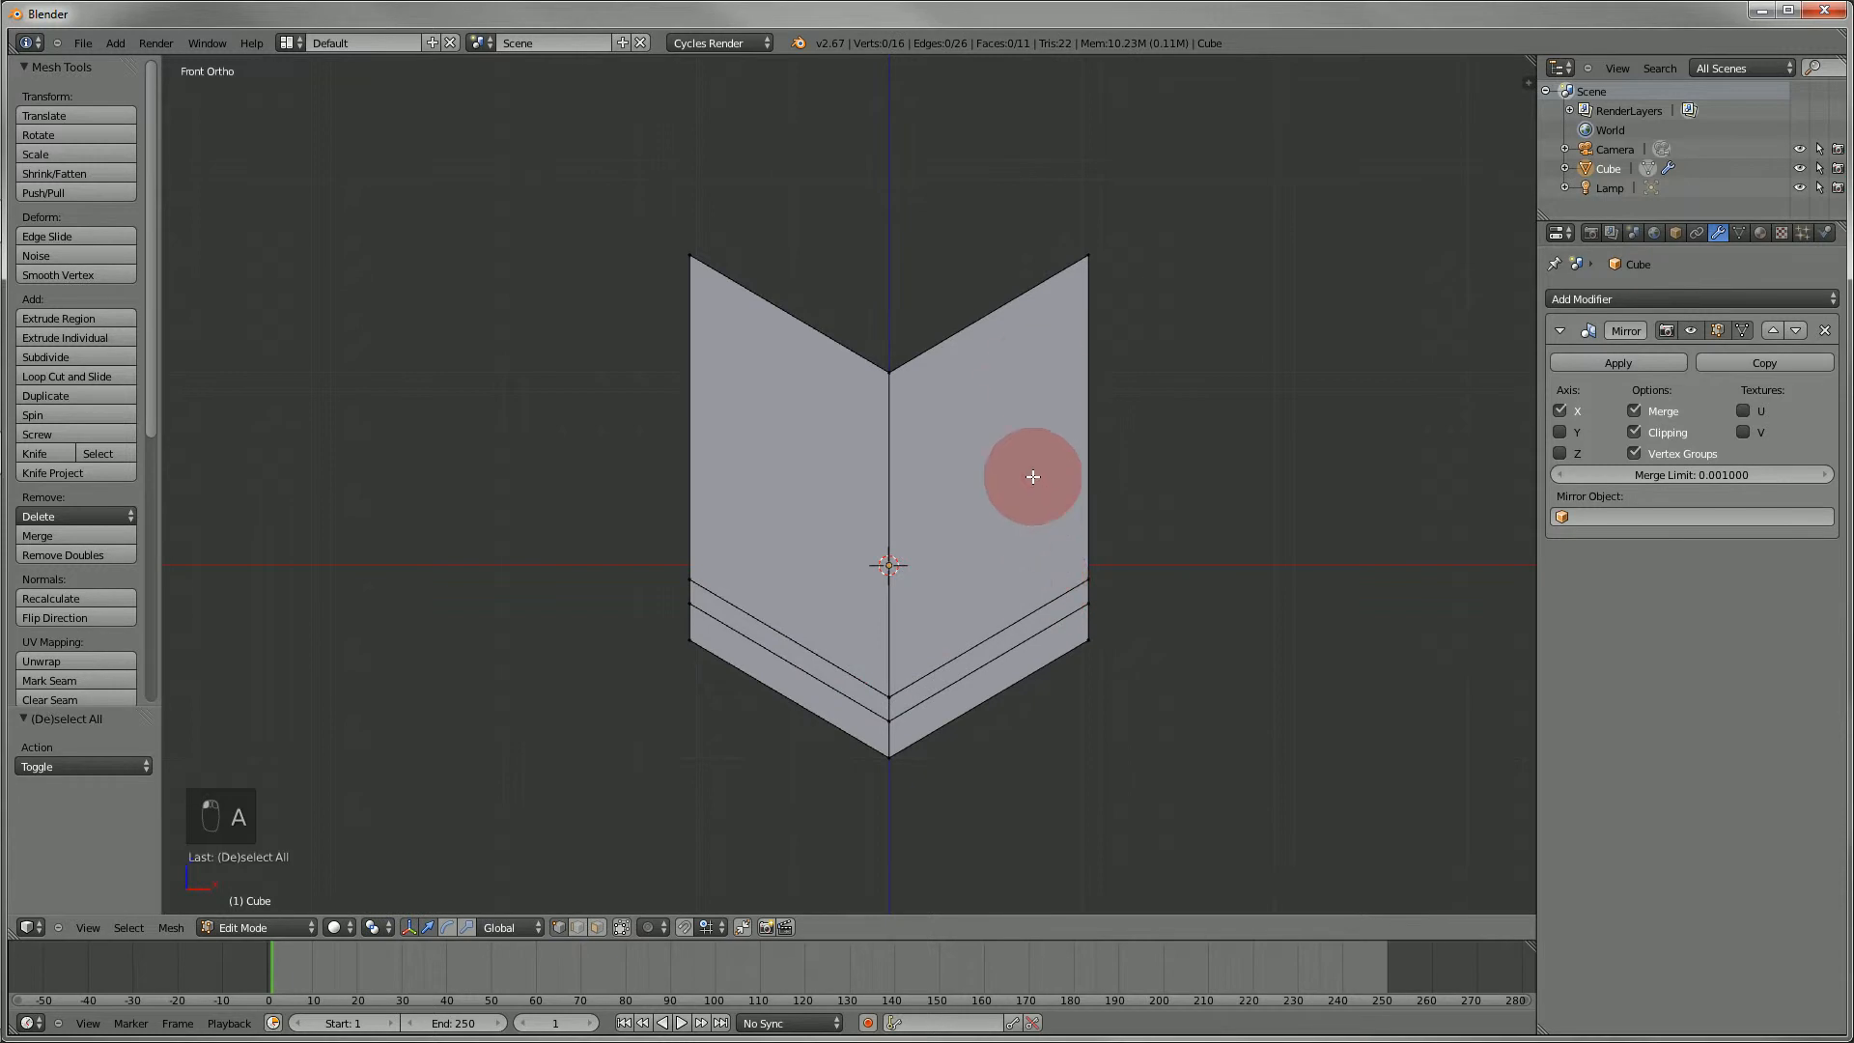
# - Add two evenly spaced horizontal loop cuts across the large upper section without sliding them
pyautogui.hotkey('ctrl', 'r')
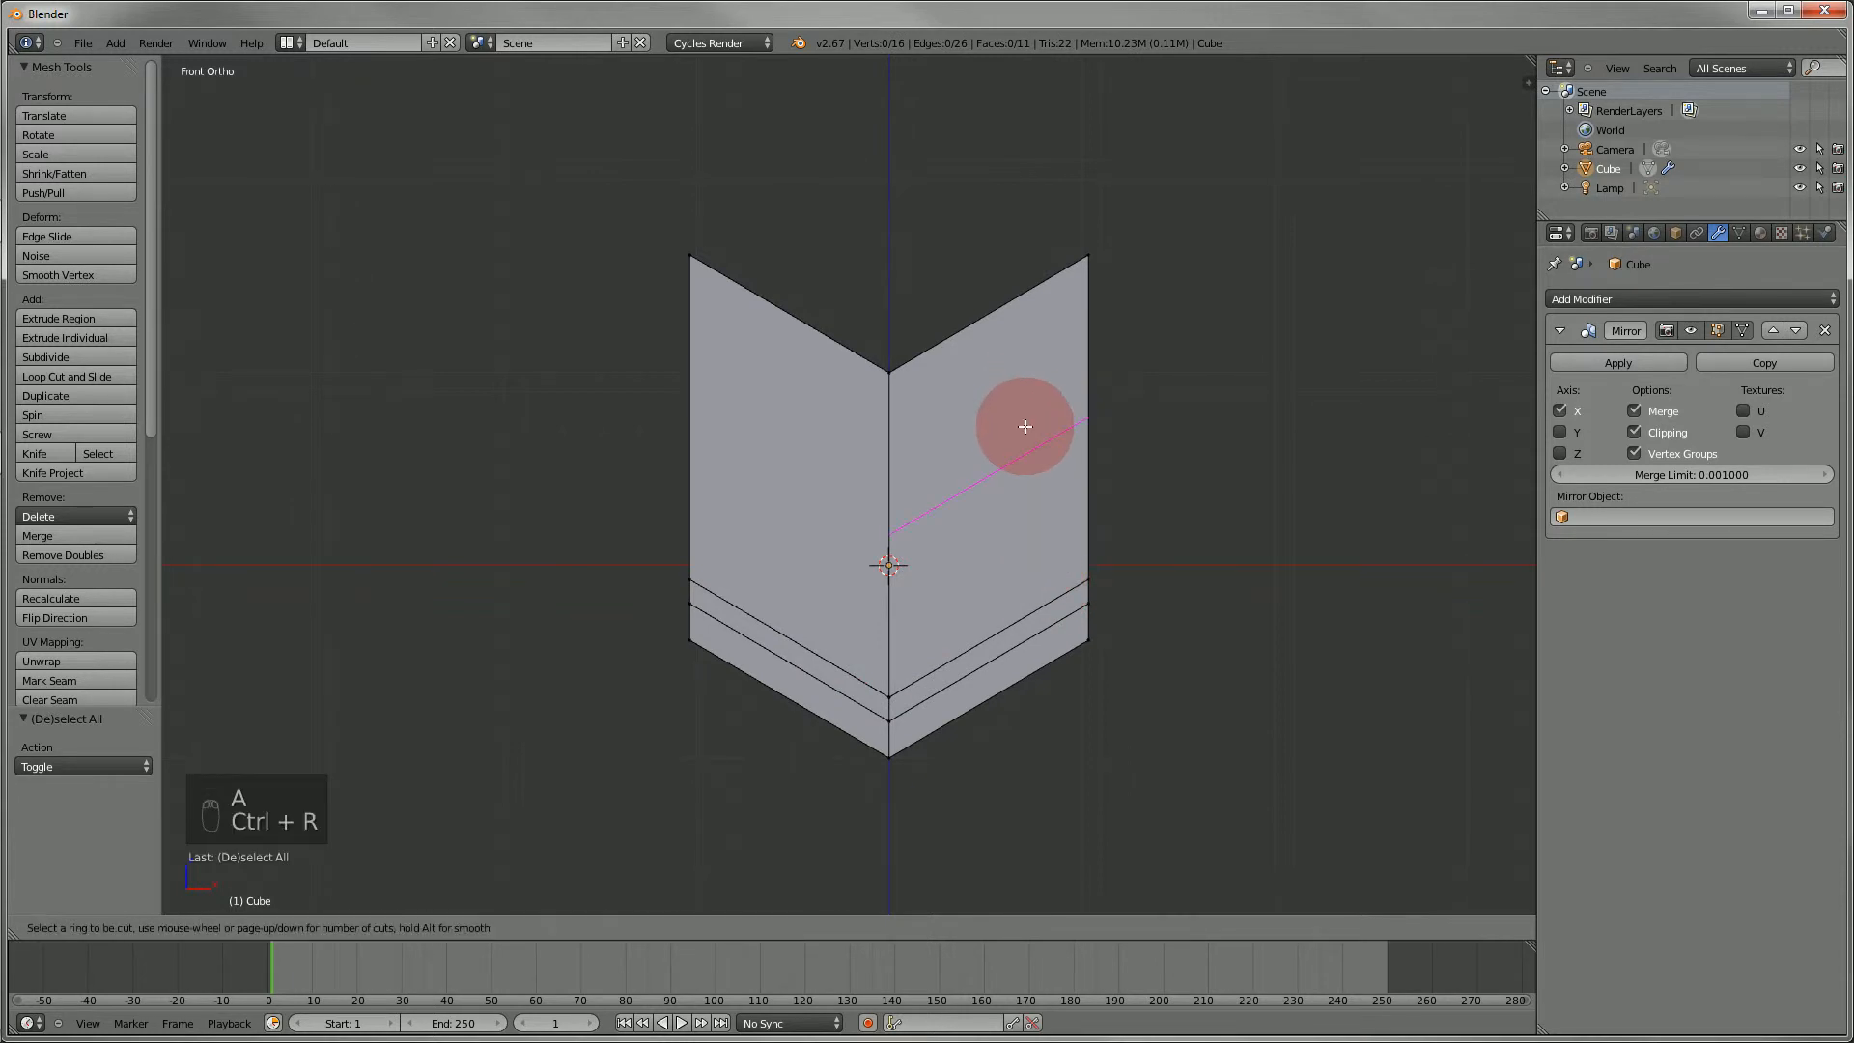
pyautogui.scroll(1, 1025, 426)
pyautogui.click(1025, 426)
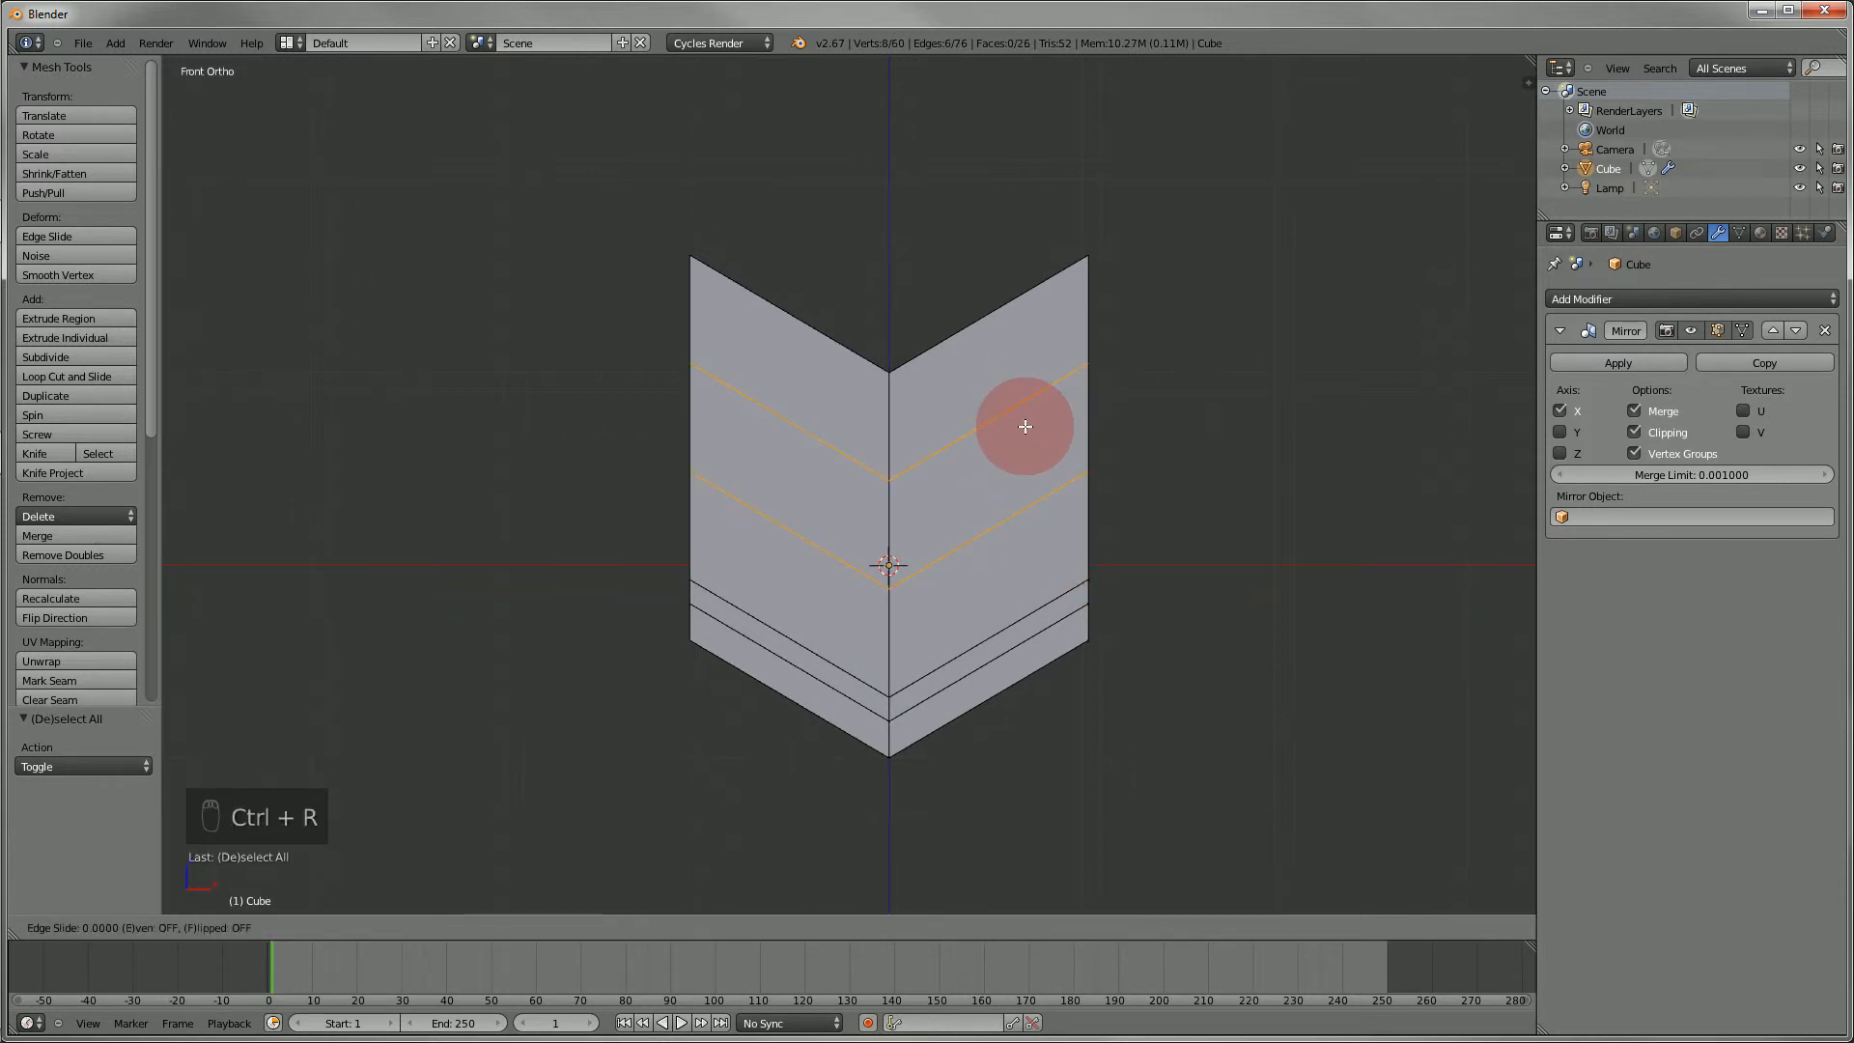
pyautogui.click(1025, 426)
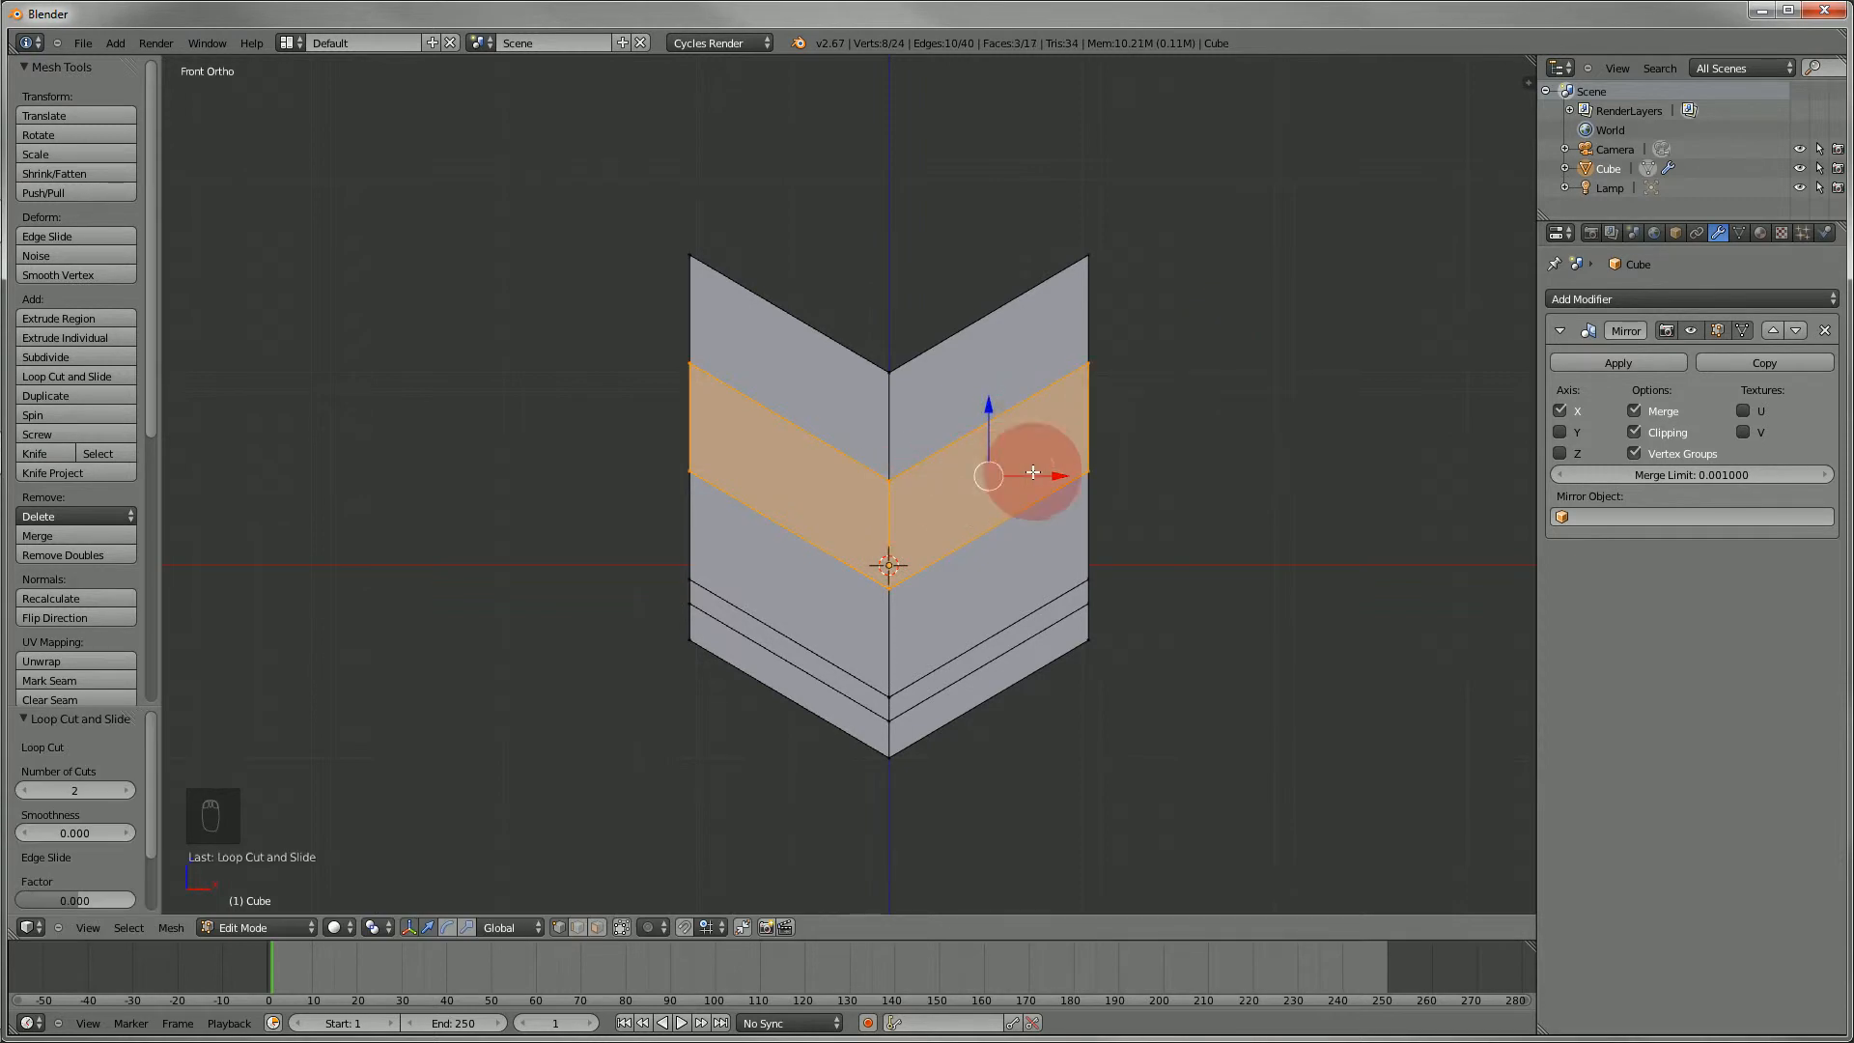
# - Scale the two new loops to about 0.245 along Z, move them up about 0.43, and deselect everything
pyautogui.press('s')
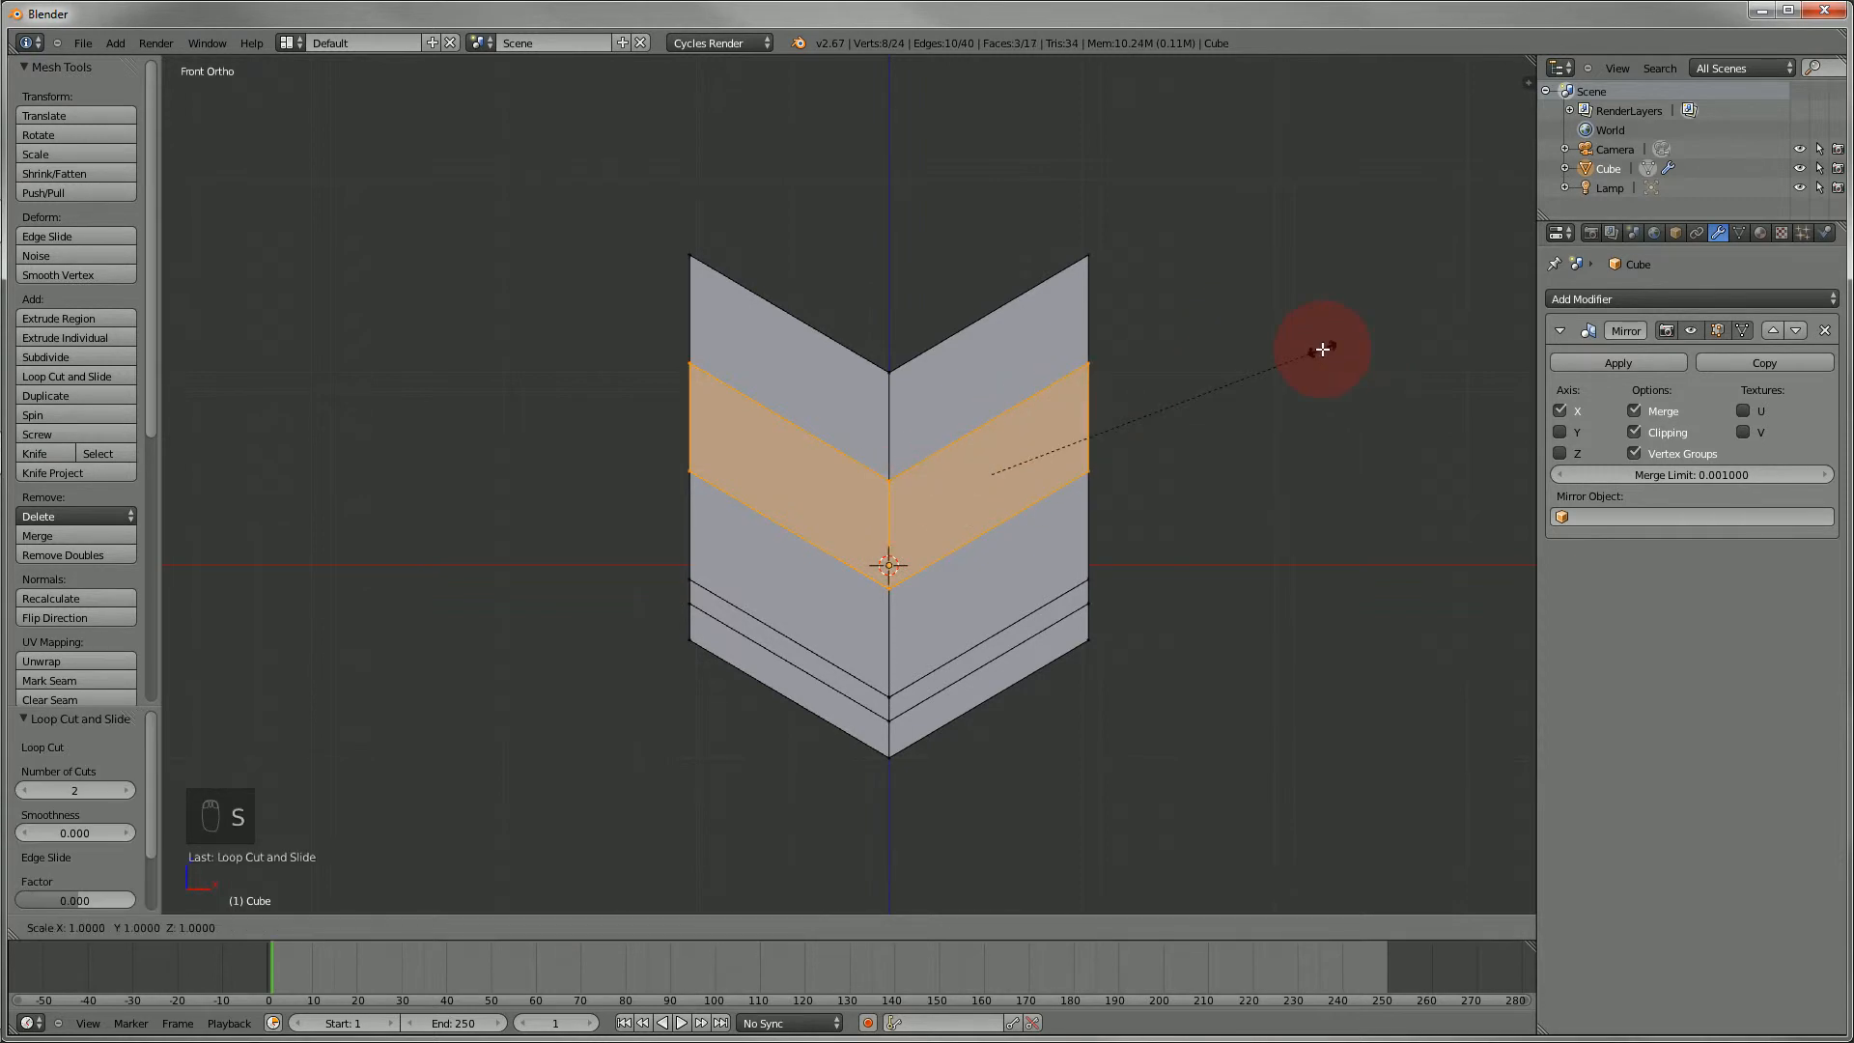
pyautogui.press('z')
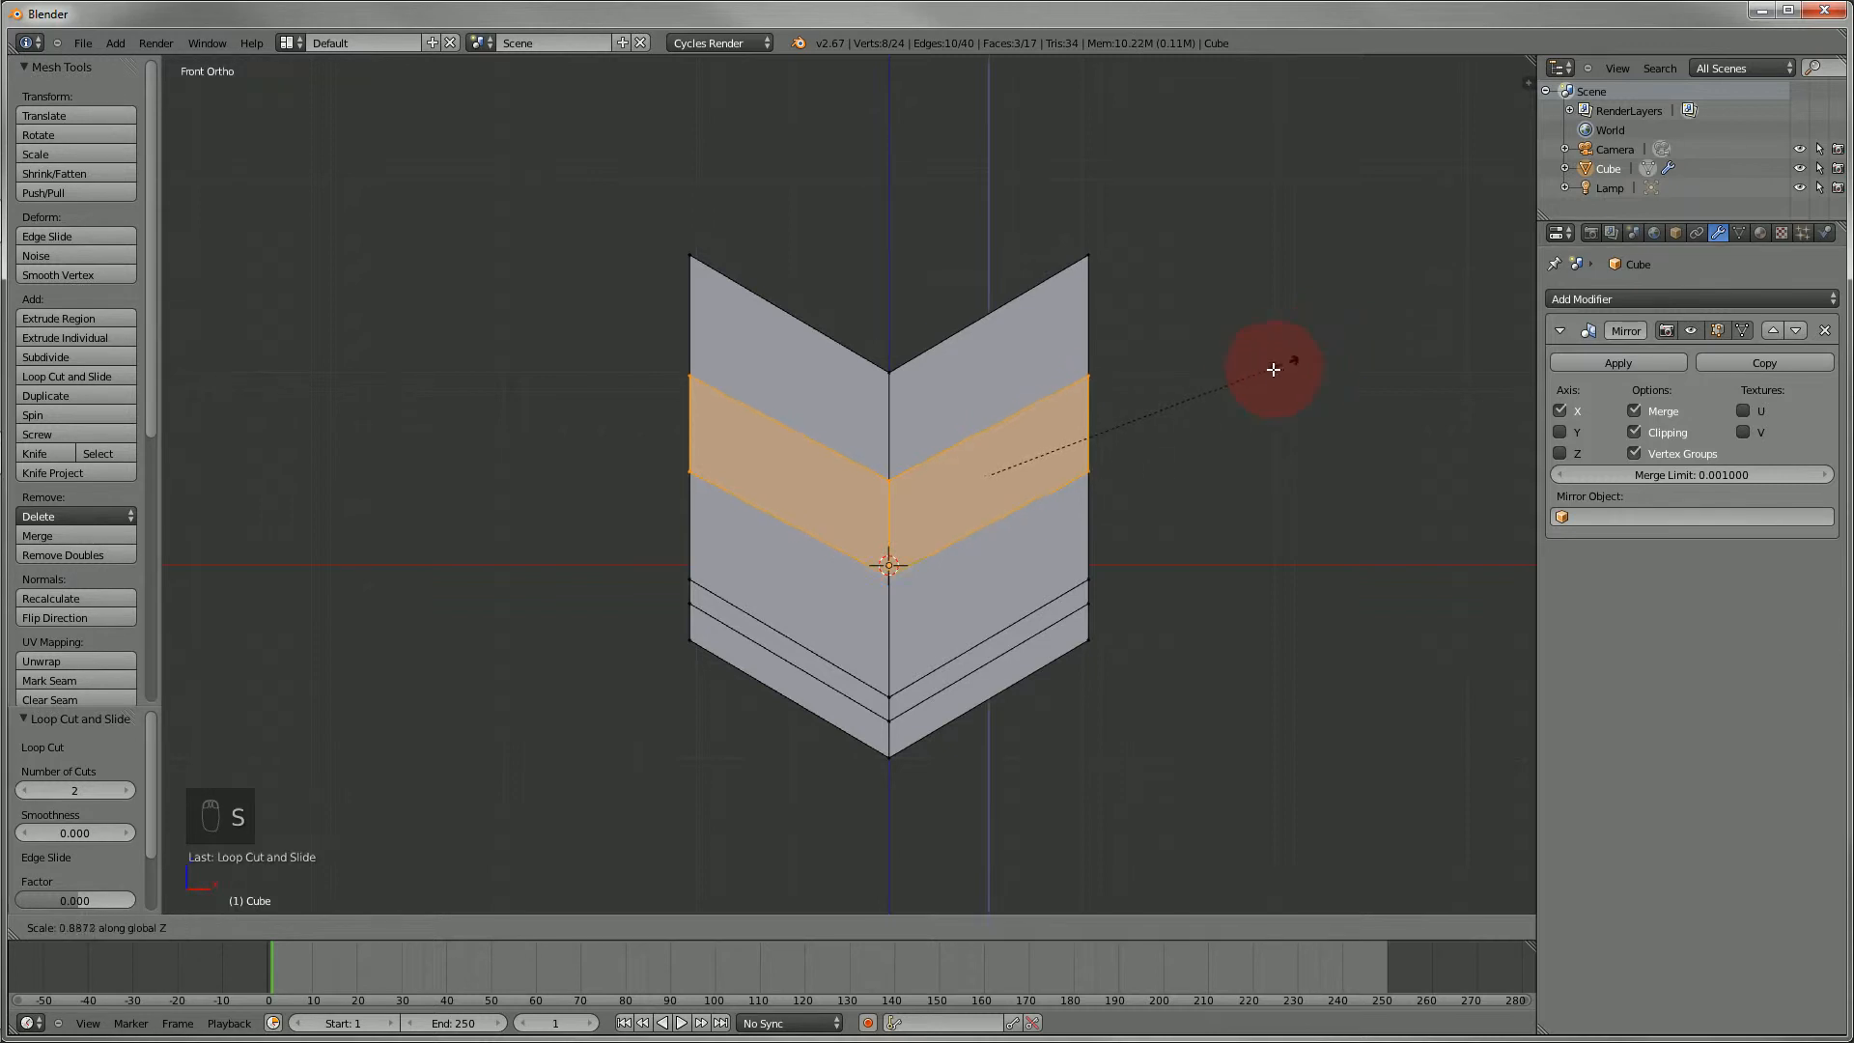
pyautogui.click(1051, 417)
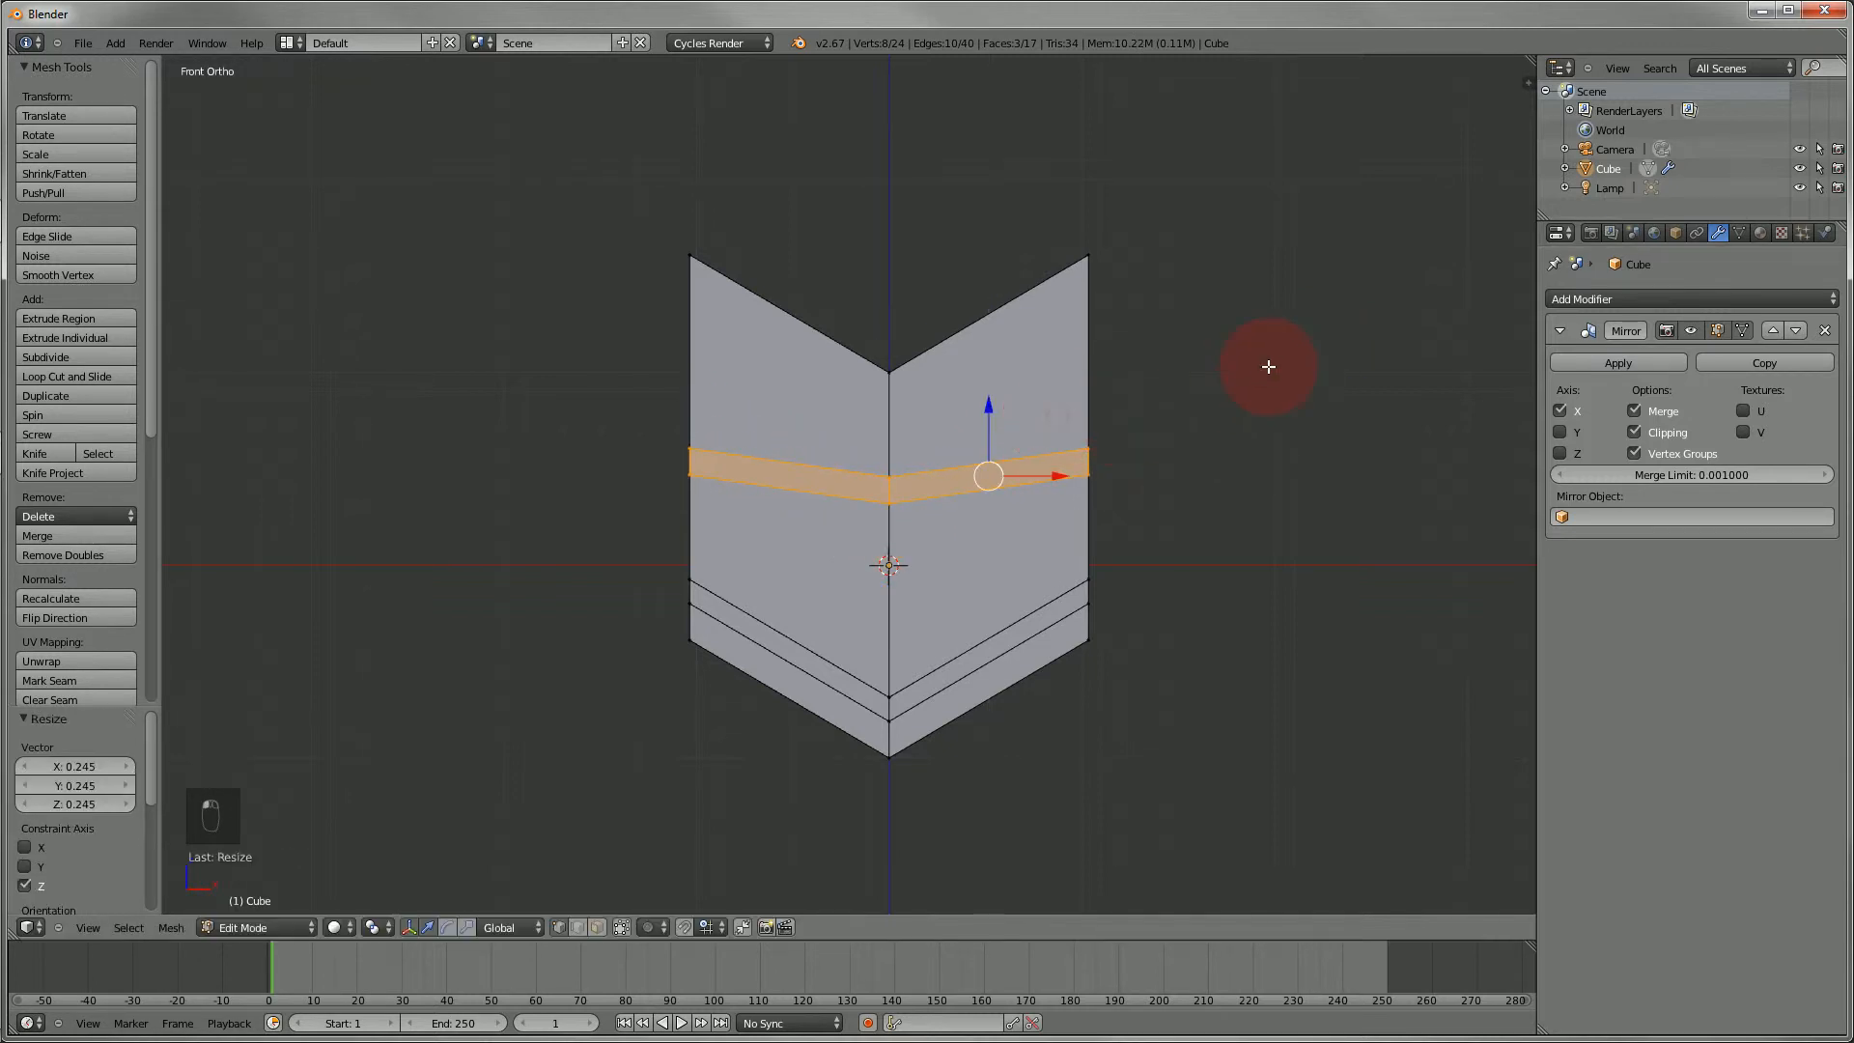
pyautogui.press('g')
pyautogui.press('z')
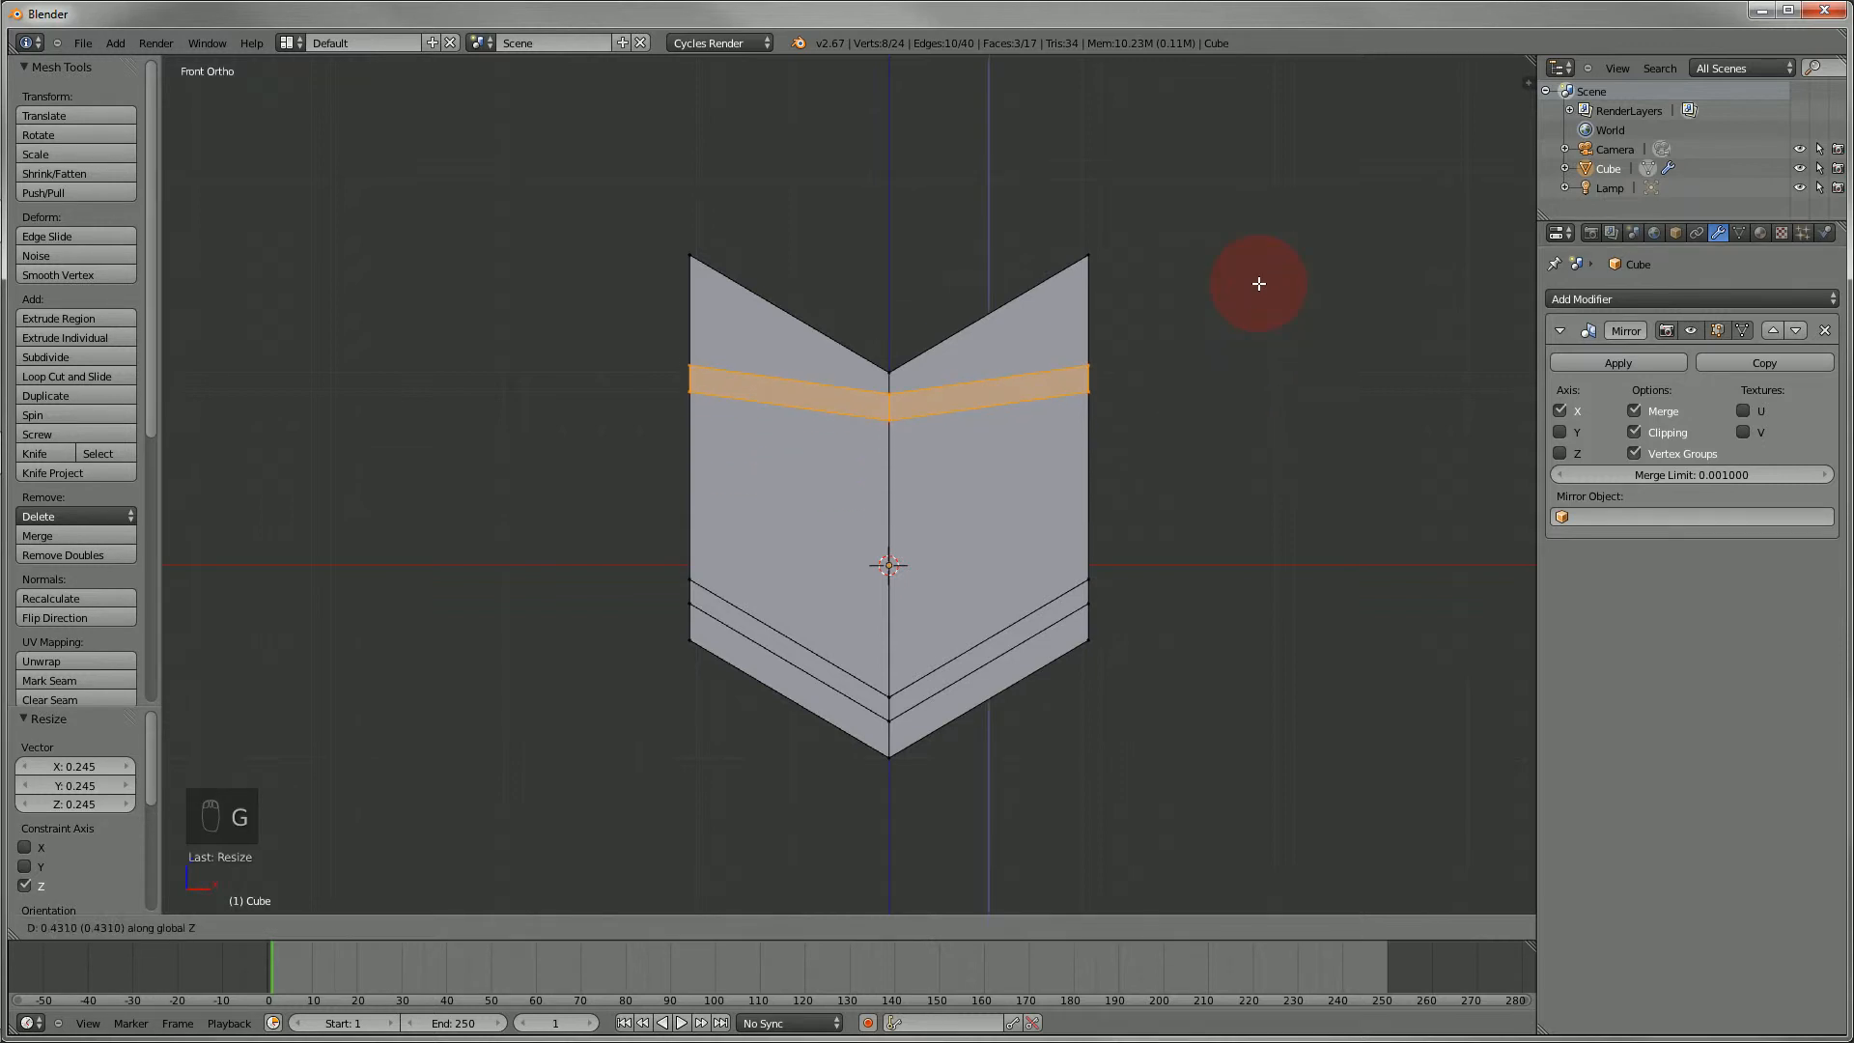
pyautogui.click(1258, 283)
pyautogui.press('a')
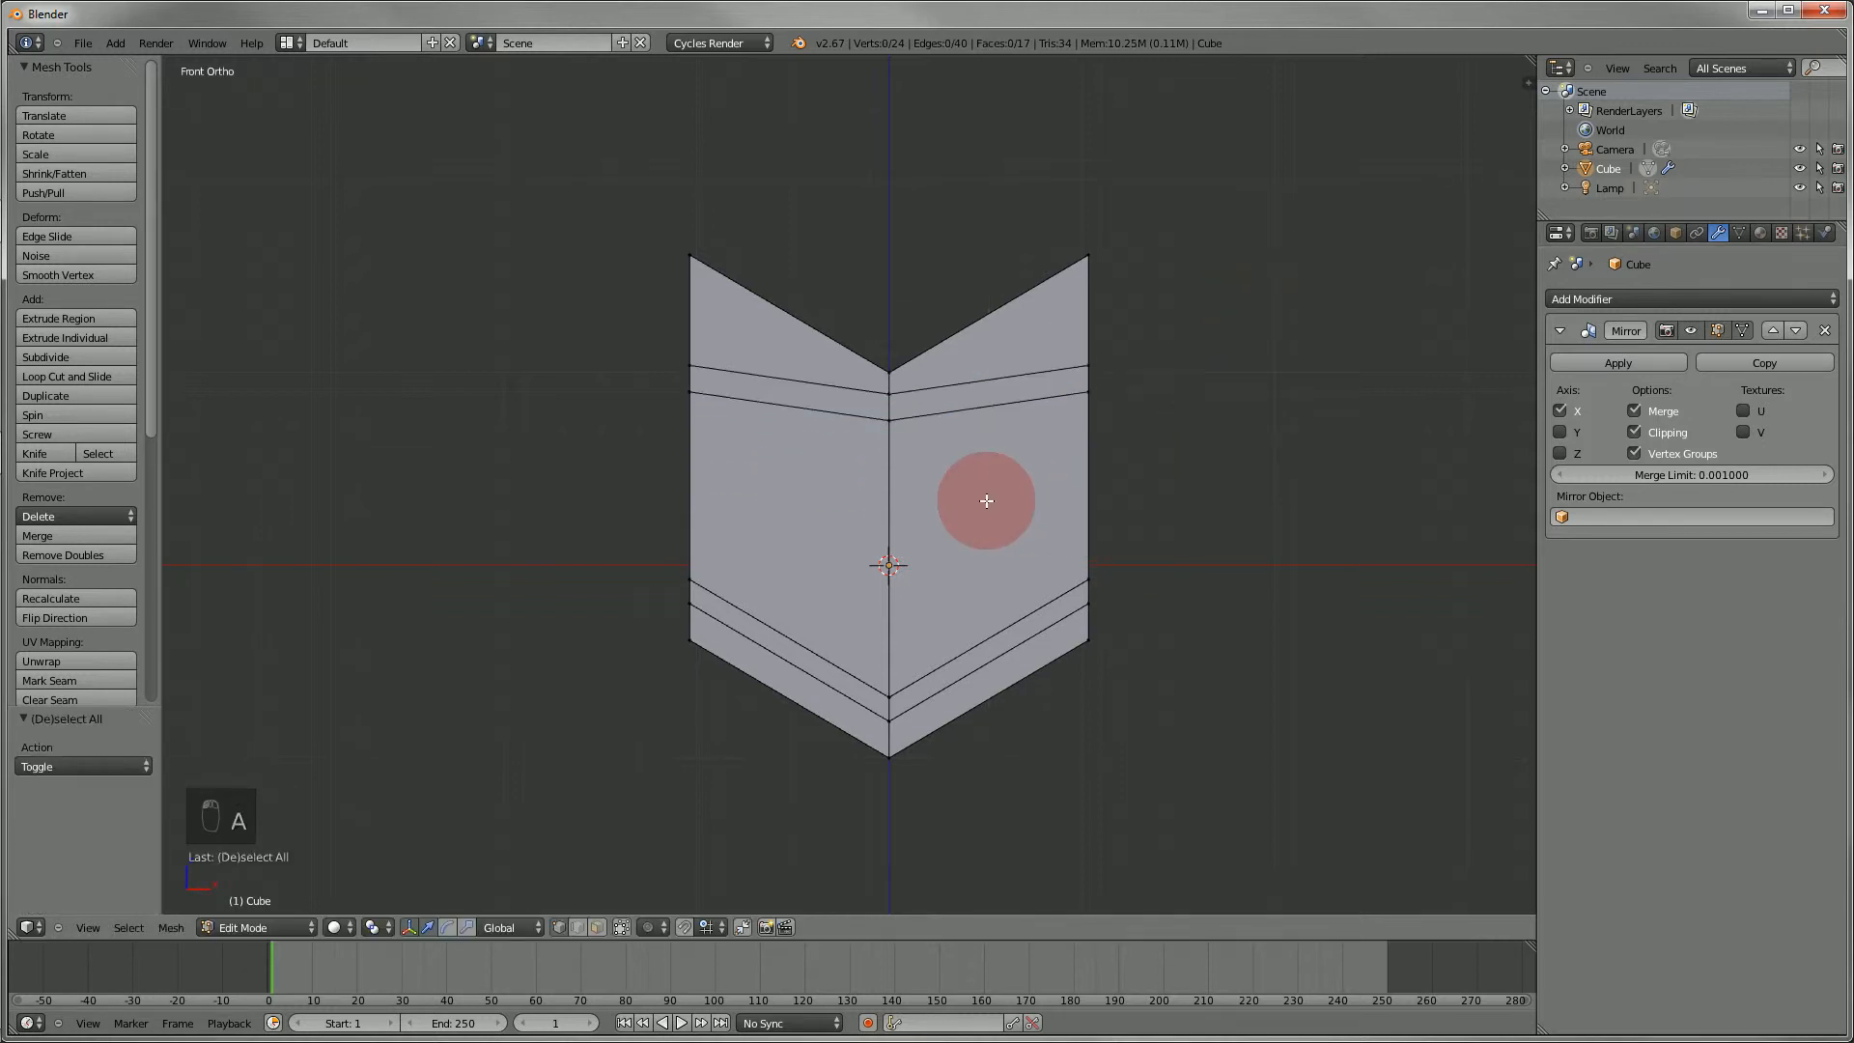
# - Add two more single loop cuts in the middle section, slid down to about -0.62 and about 0.68, deselecting after each
pyautogui.hotkey('ctrl', 'r')
pyautogui.click(1066, 446)
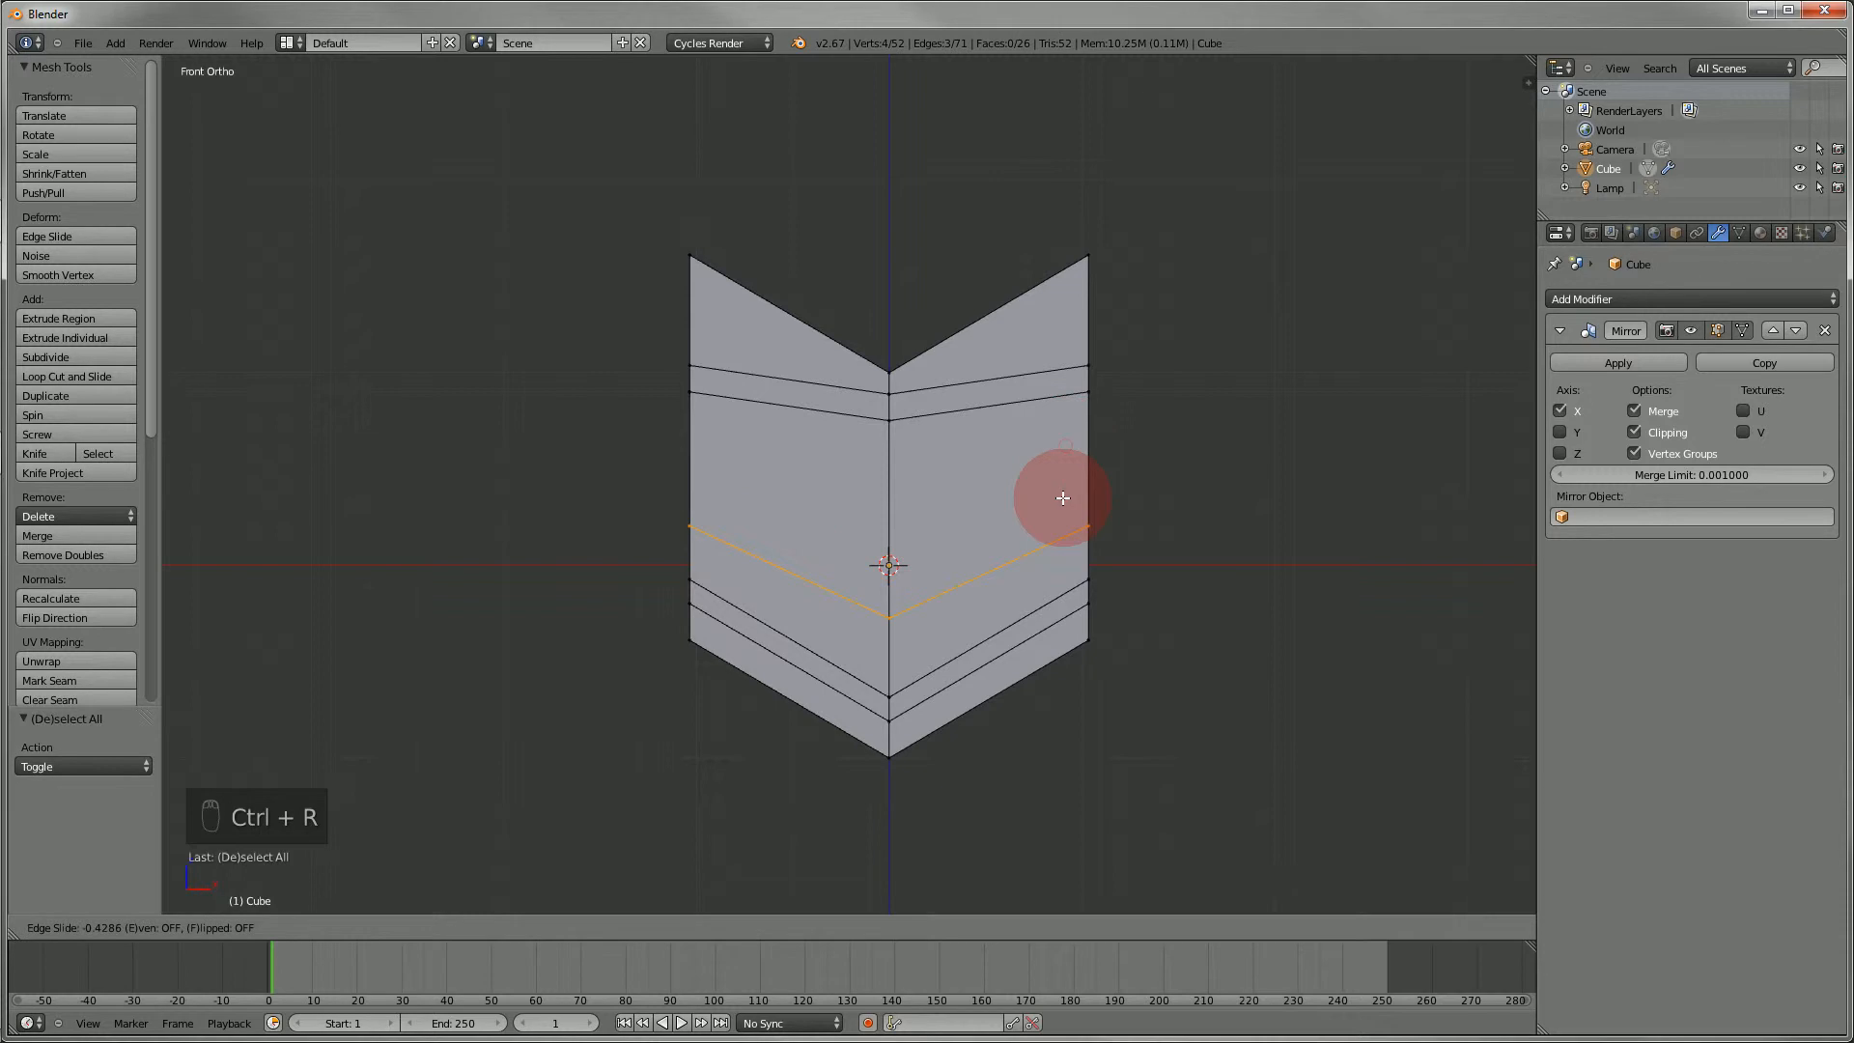
pyautogui.click(1059, 504)
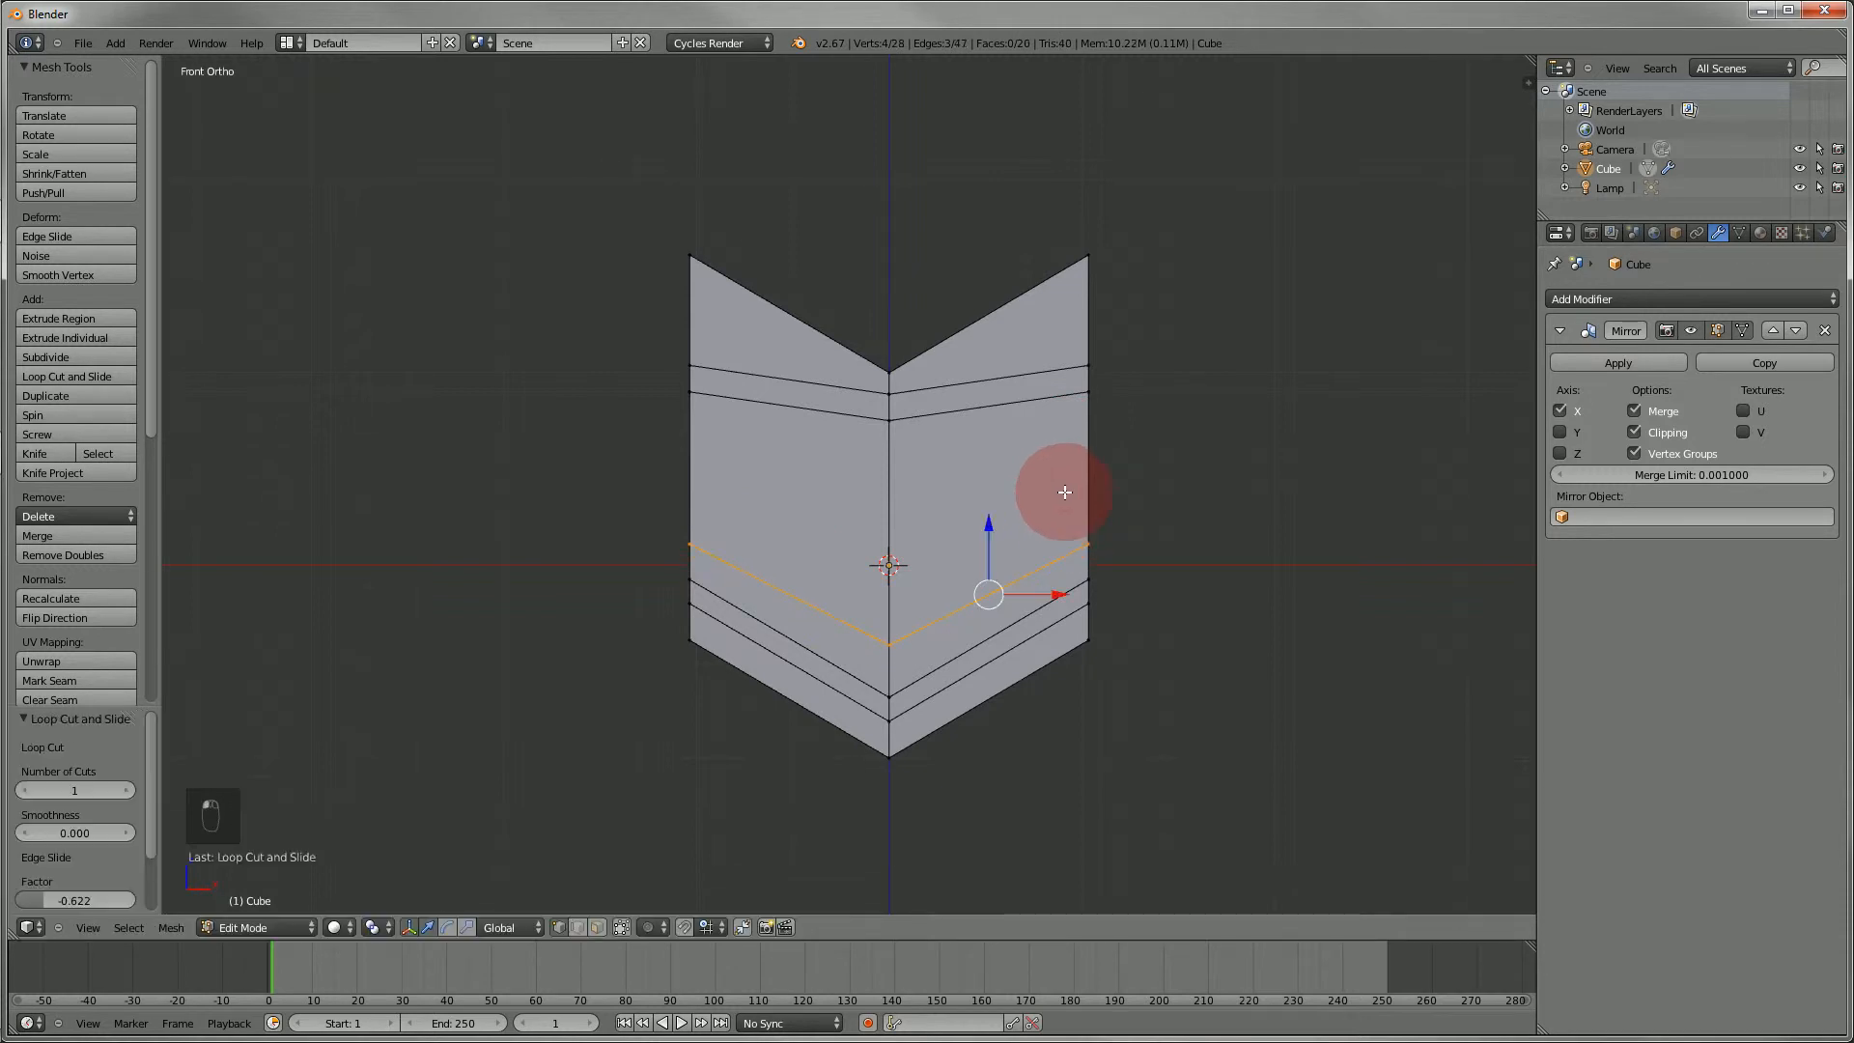
pyautogui.press('a')
pyautogui.hotkey('ctrl', 'r')
pyautogui.click(1061, 488)
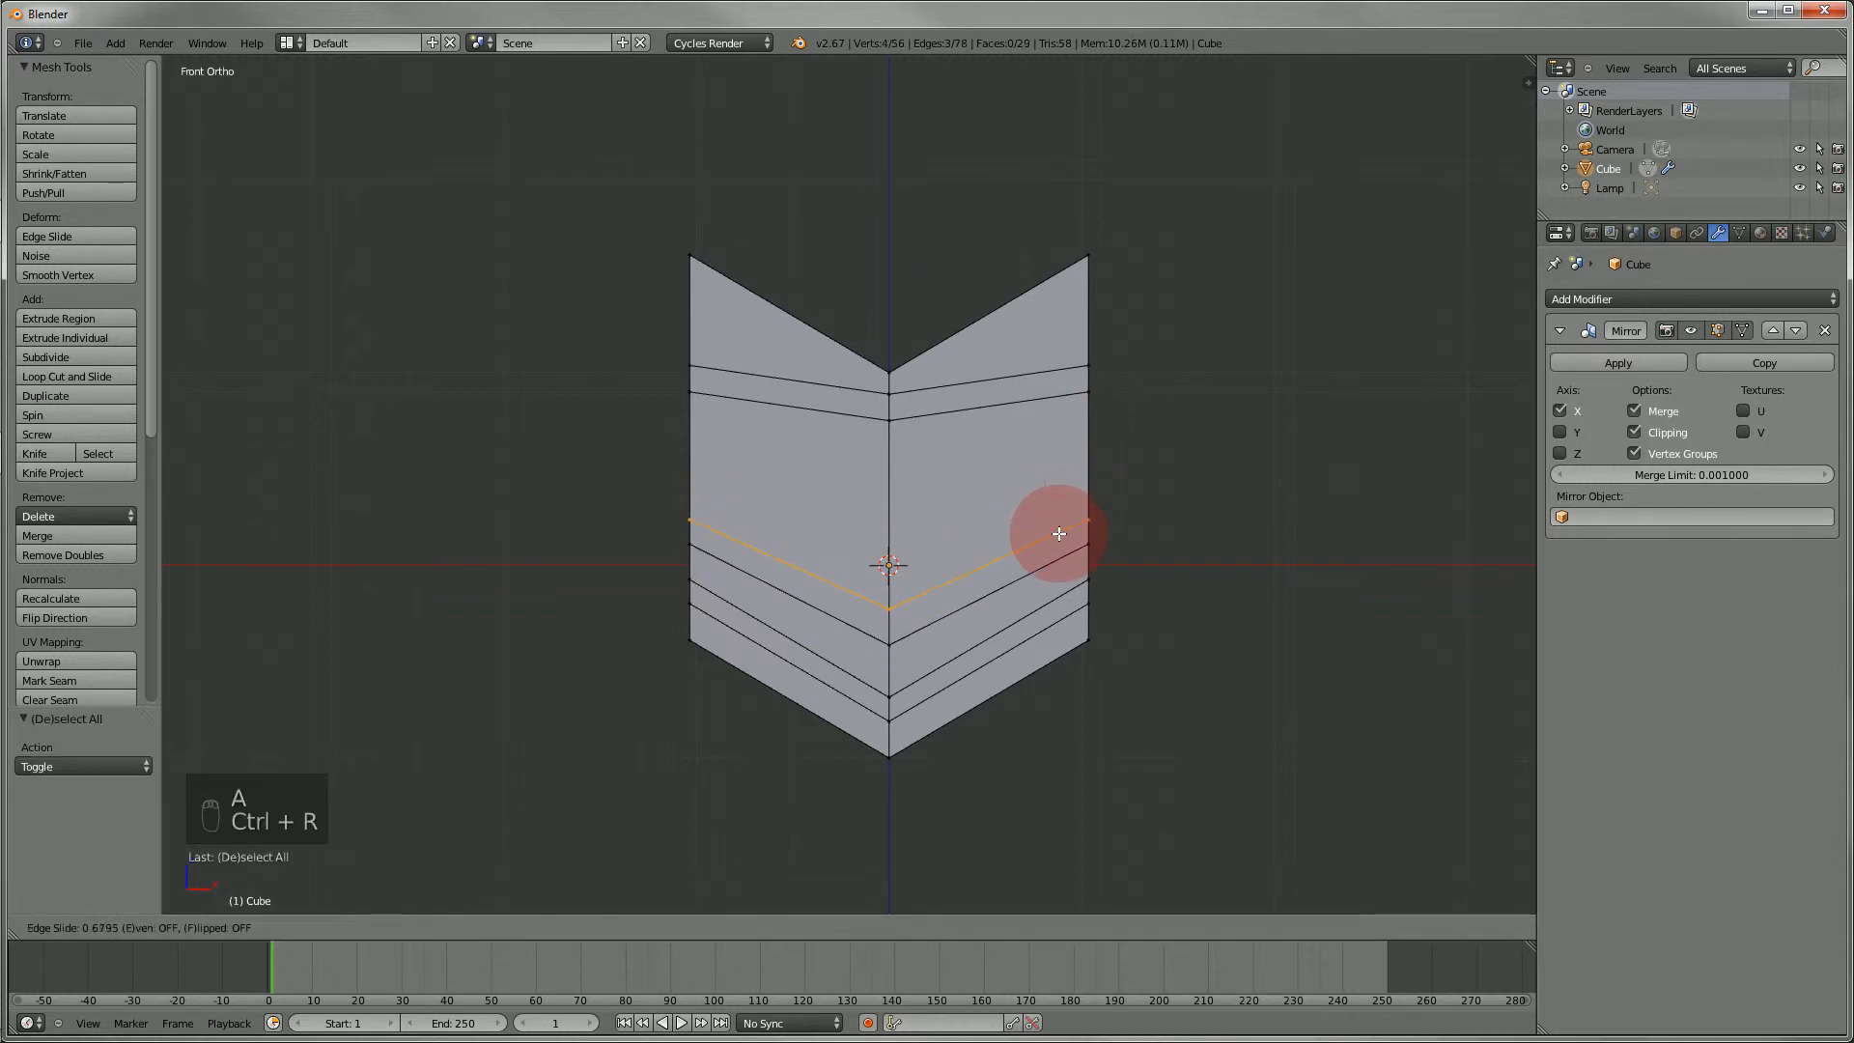
pyautogui.click(1060, 530)
pyautogui.press('a')
# - Limit selection to visible geometry so the mesh is no longer see-through, and return to the front view
pyautogui.moveTo(674, 479); pyautogui.dragTo(753, 555, button='middle')
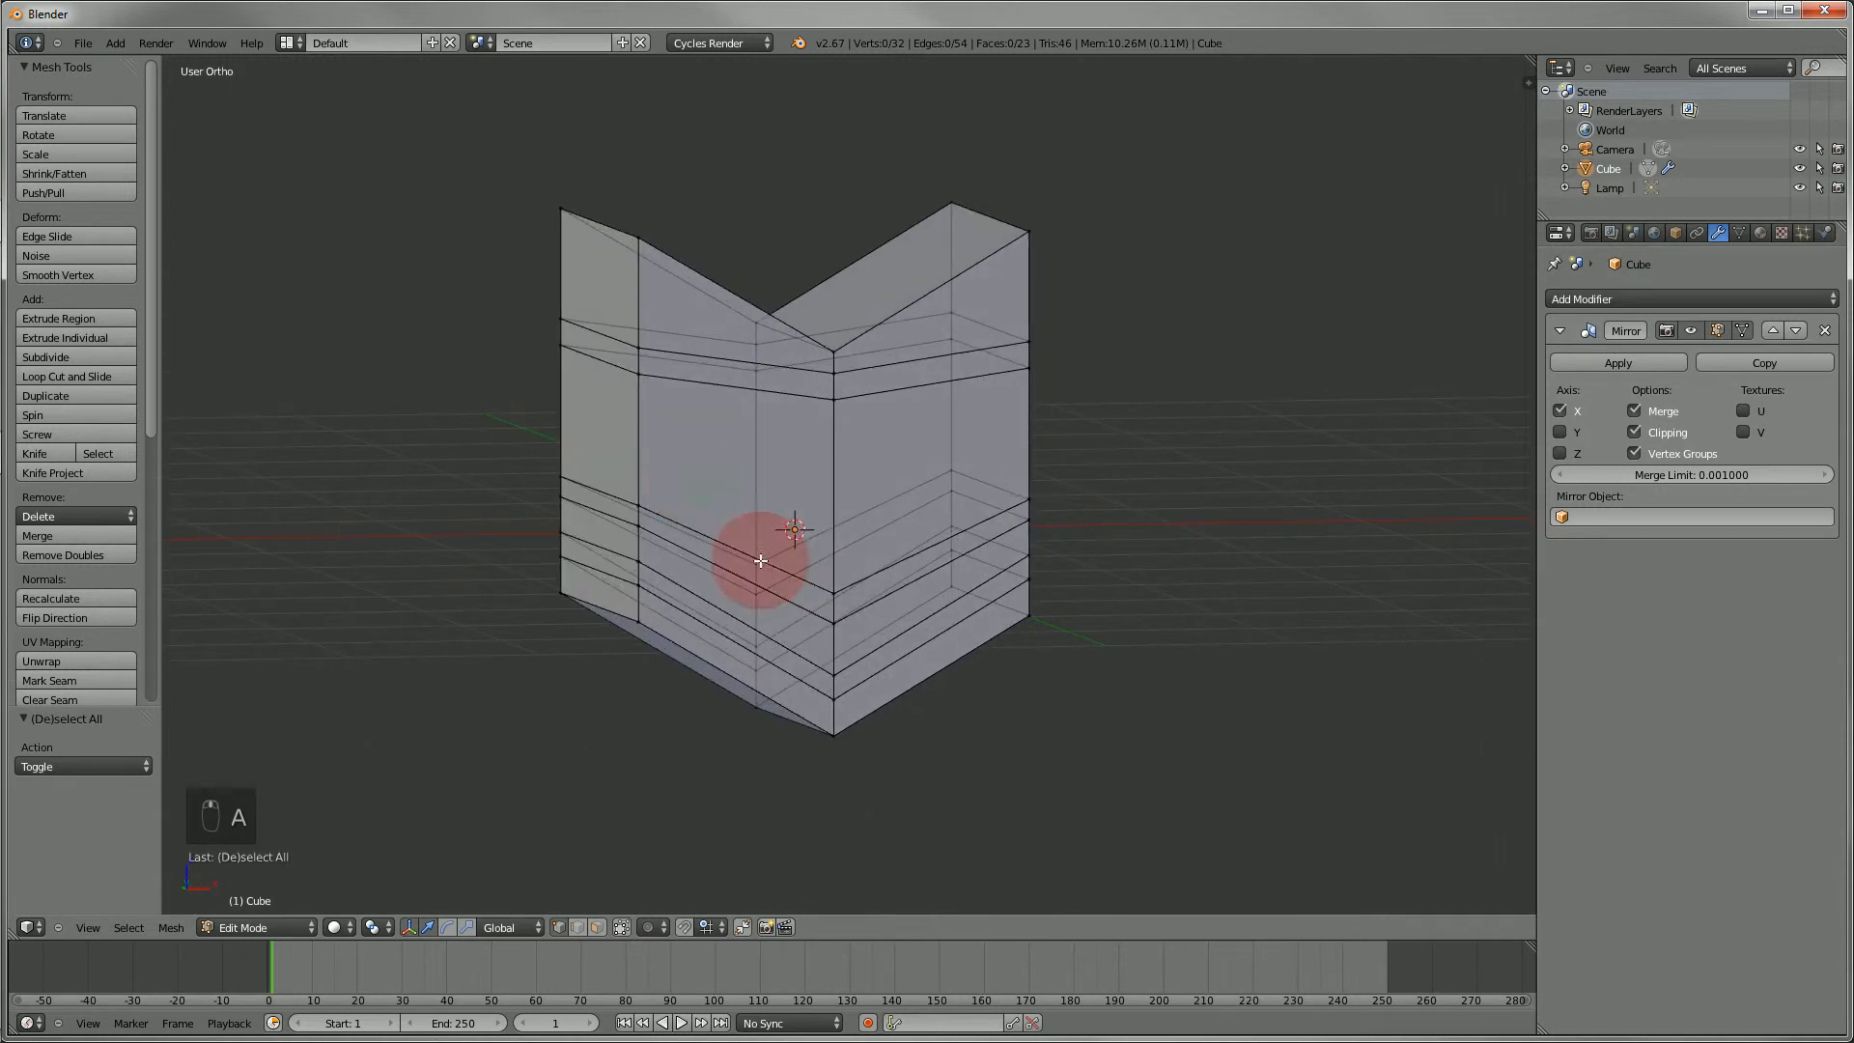
pyautogui.click(620, 927)
pyautogui.keyDown('shift'); pyautogui.moveTo(552, 587); pyautogui.dragTo(1001, 535, button='middle'); pyautogui.keyUp('shift')
pyautogui.press('KP_1')
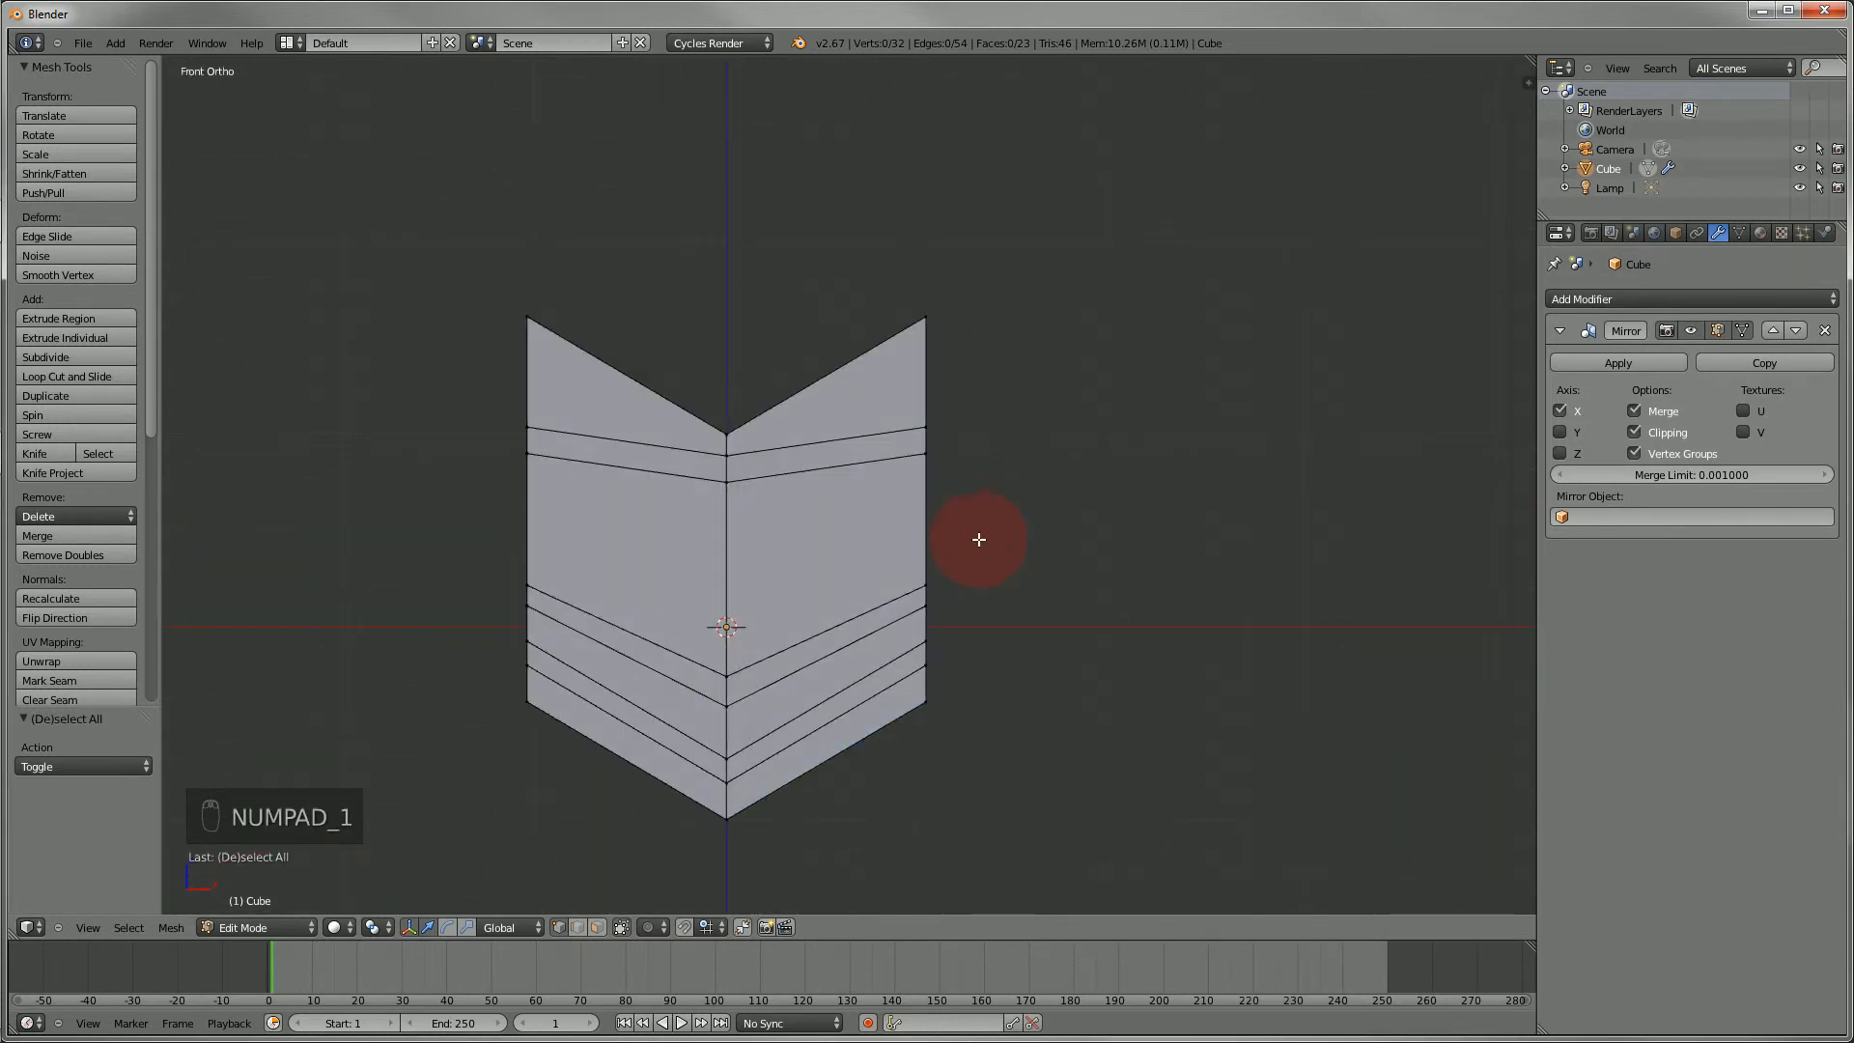
# - Show the whole scene with the camera and lamp in view, and switch from Edit Mode to Object Mode
pyautogui.hotkey('shift', 'c')
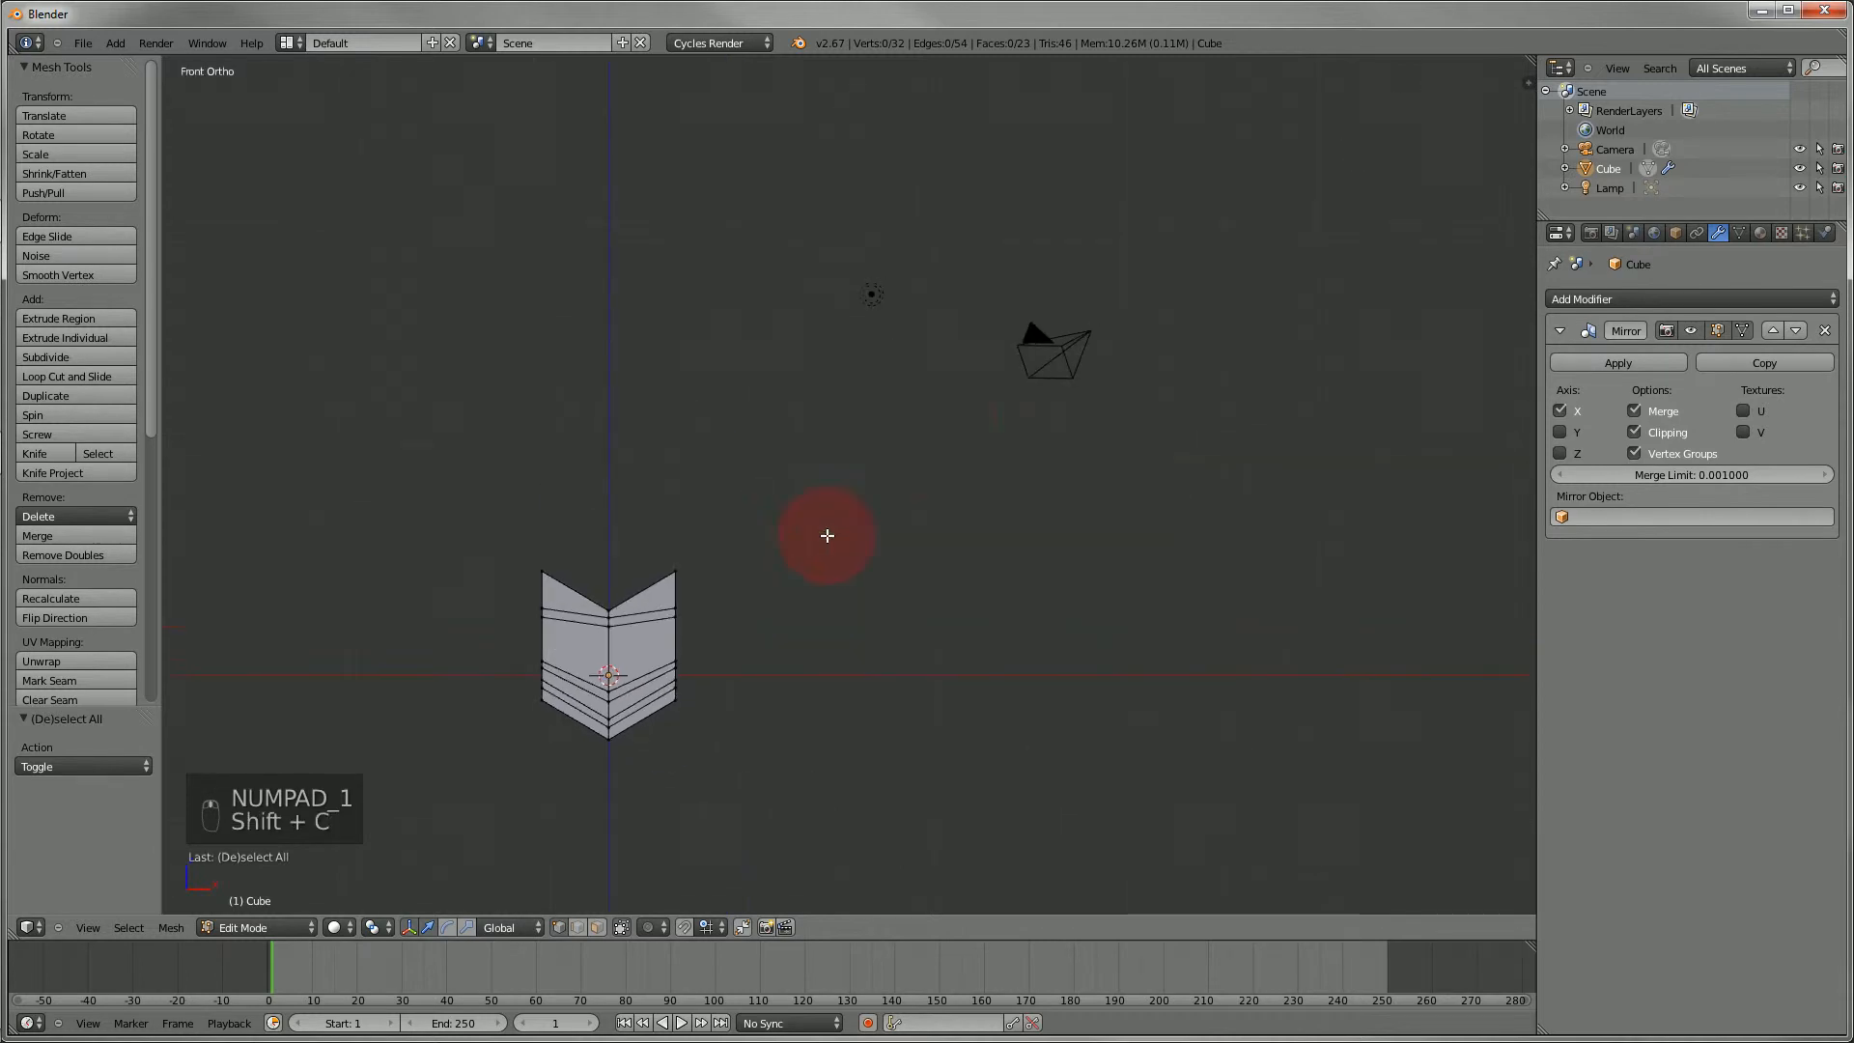
pyautogui.press('b')
pyautogui.moveTo(807, 205); pyautogui.dragTo(1178, 433)
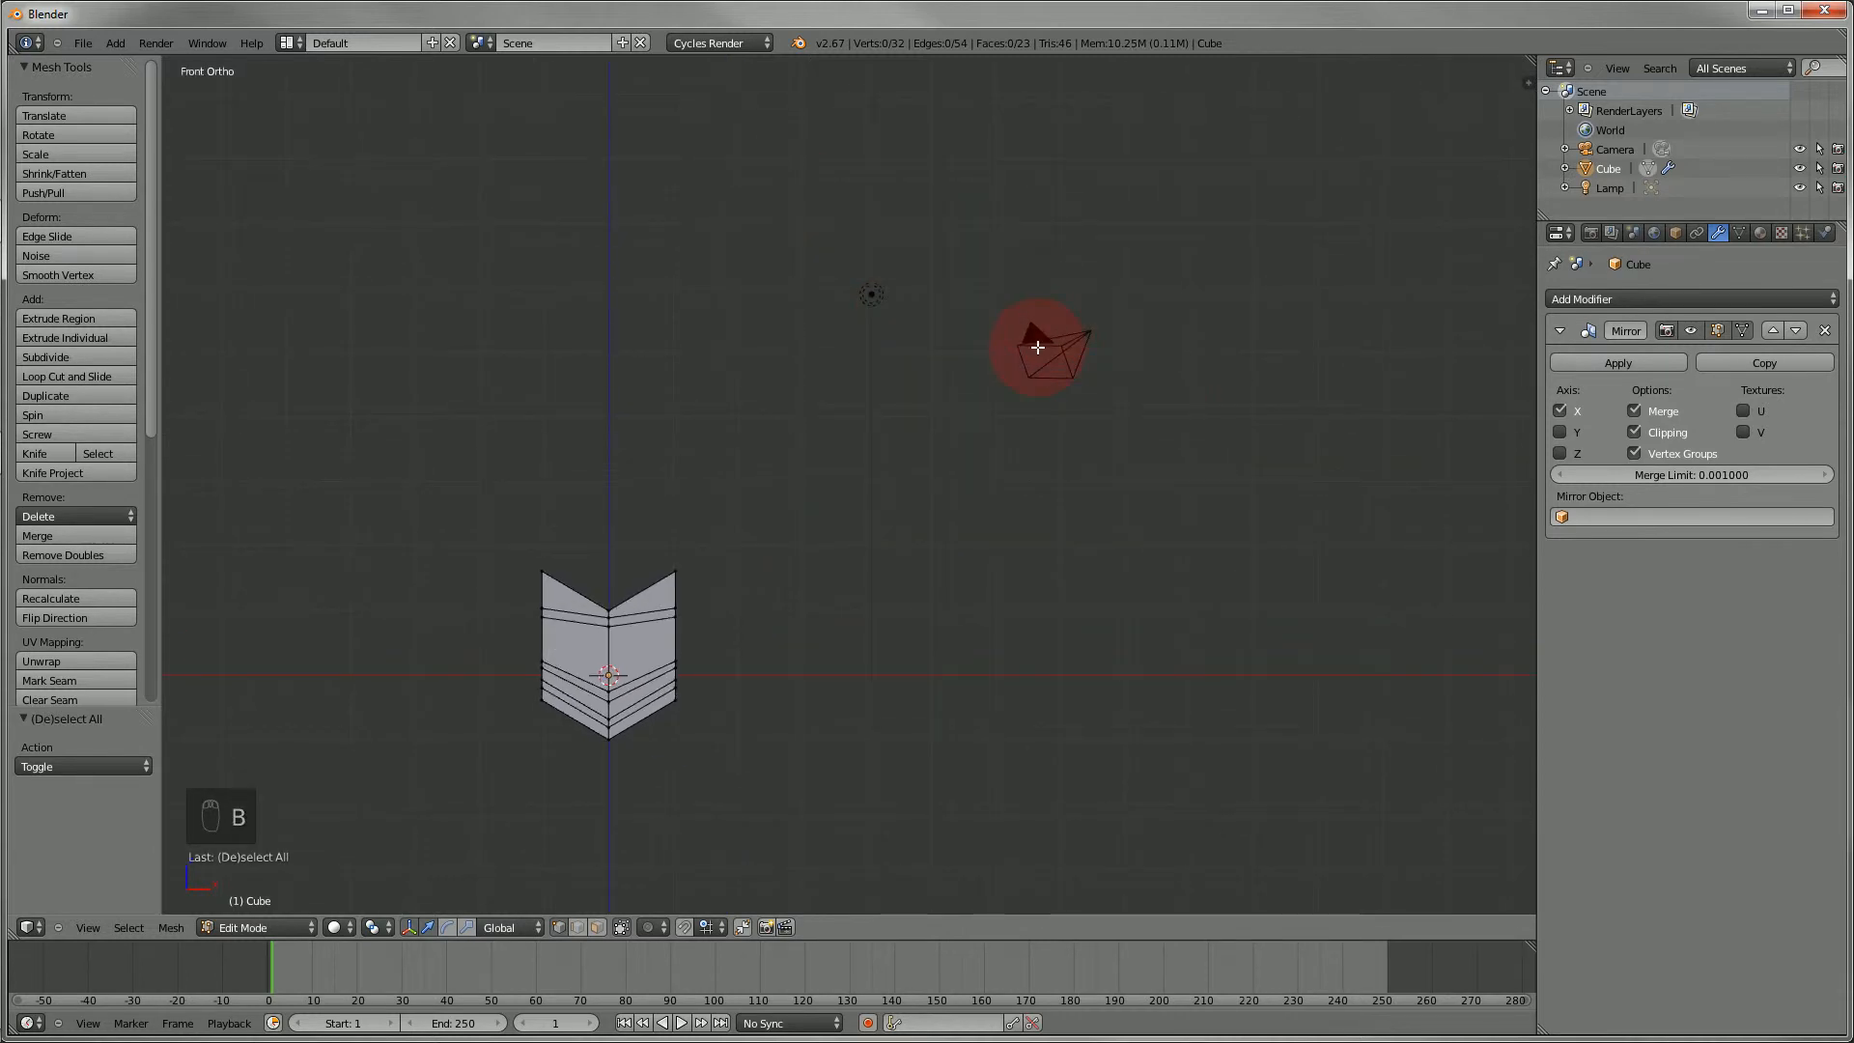
pyautogui.press('Tab')
# - Try to box-select and delete the camera and lamp, and undo the deletion
pyautogui.press('b')
pyautogui.press('b')
pyautogui.moveTo(777, 212); pyautogui.dragTo(1195, 439)
pyautogui.press('x')
pyautogui.click(1195, 430)
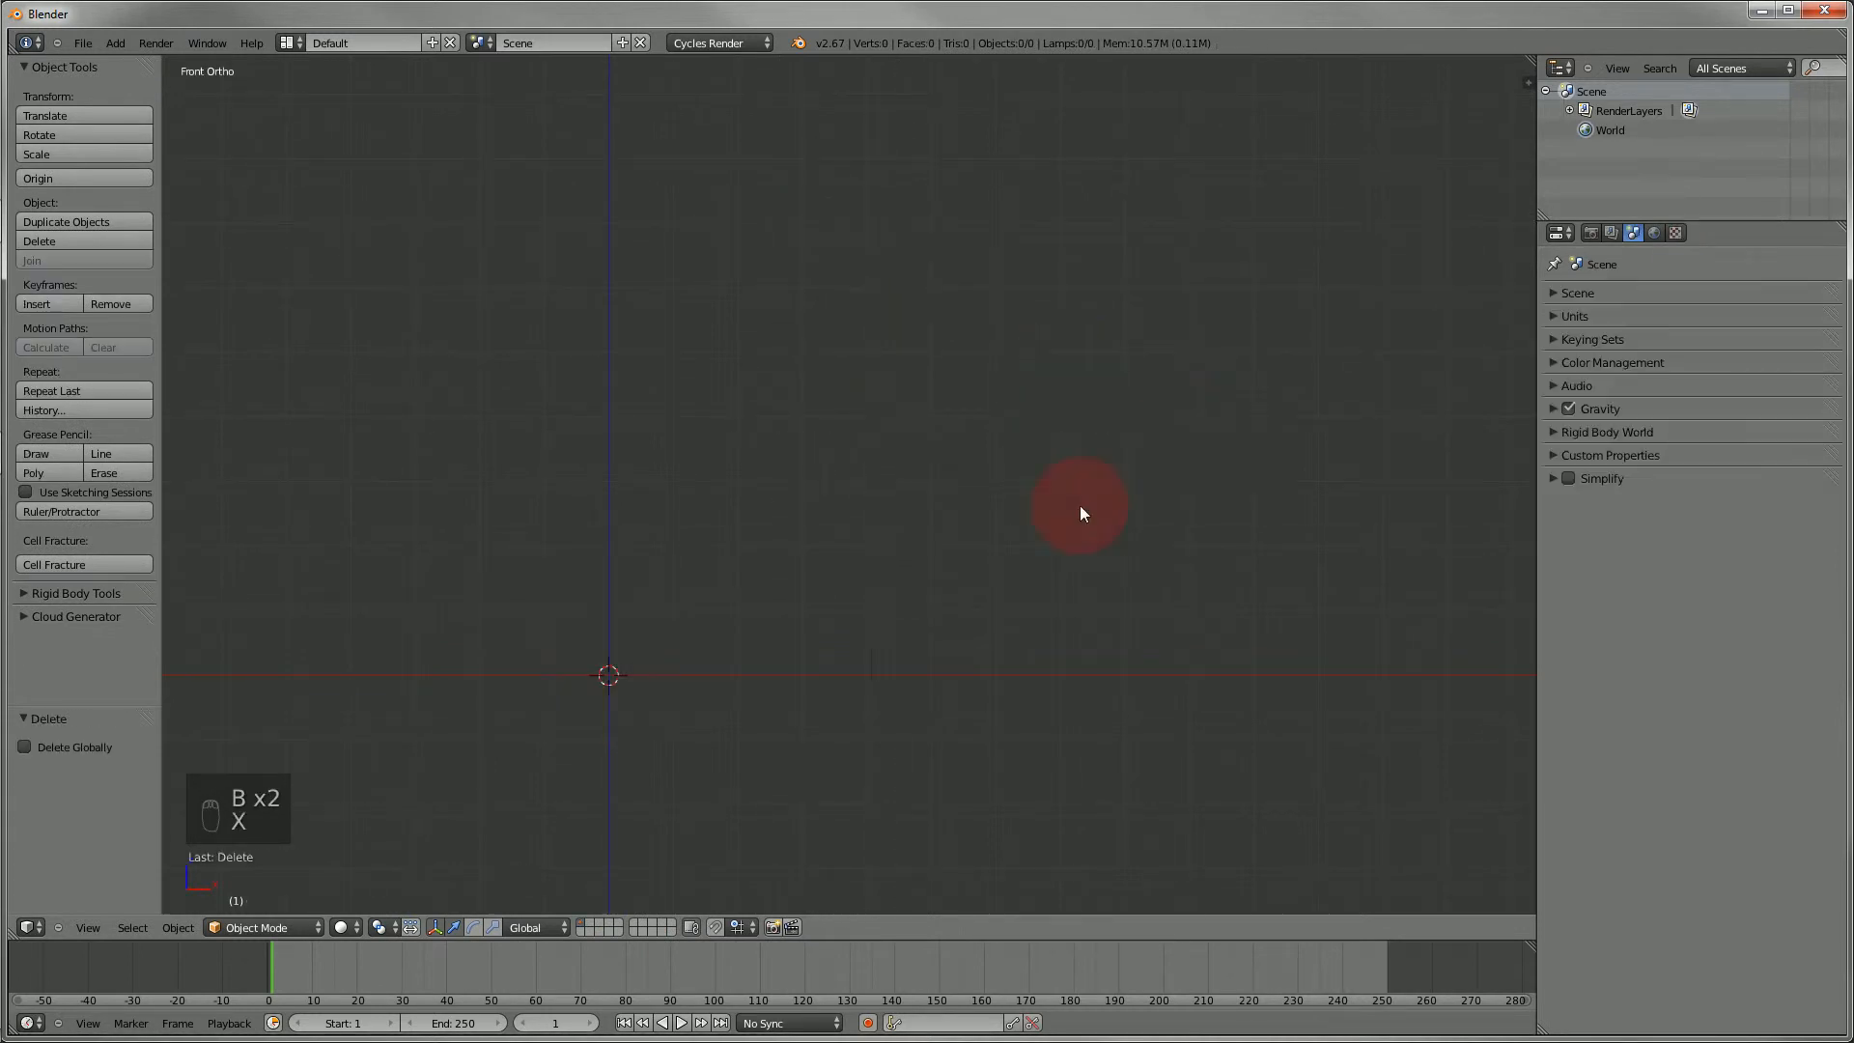
pyautogui.hotkey('ctrl', 'z')
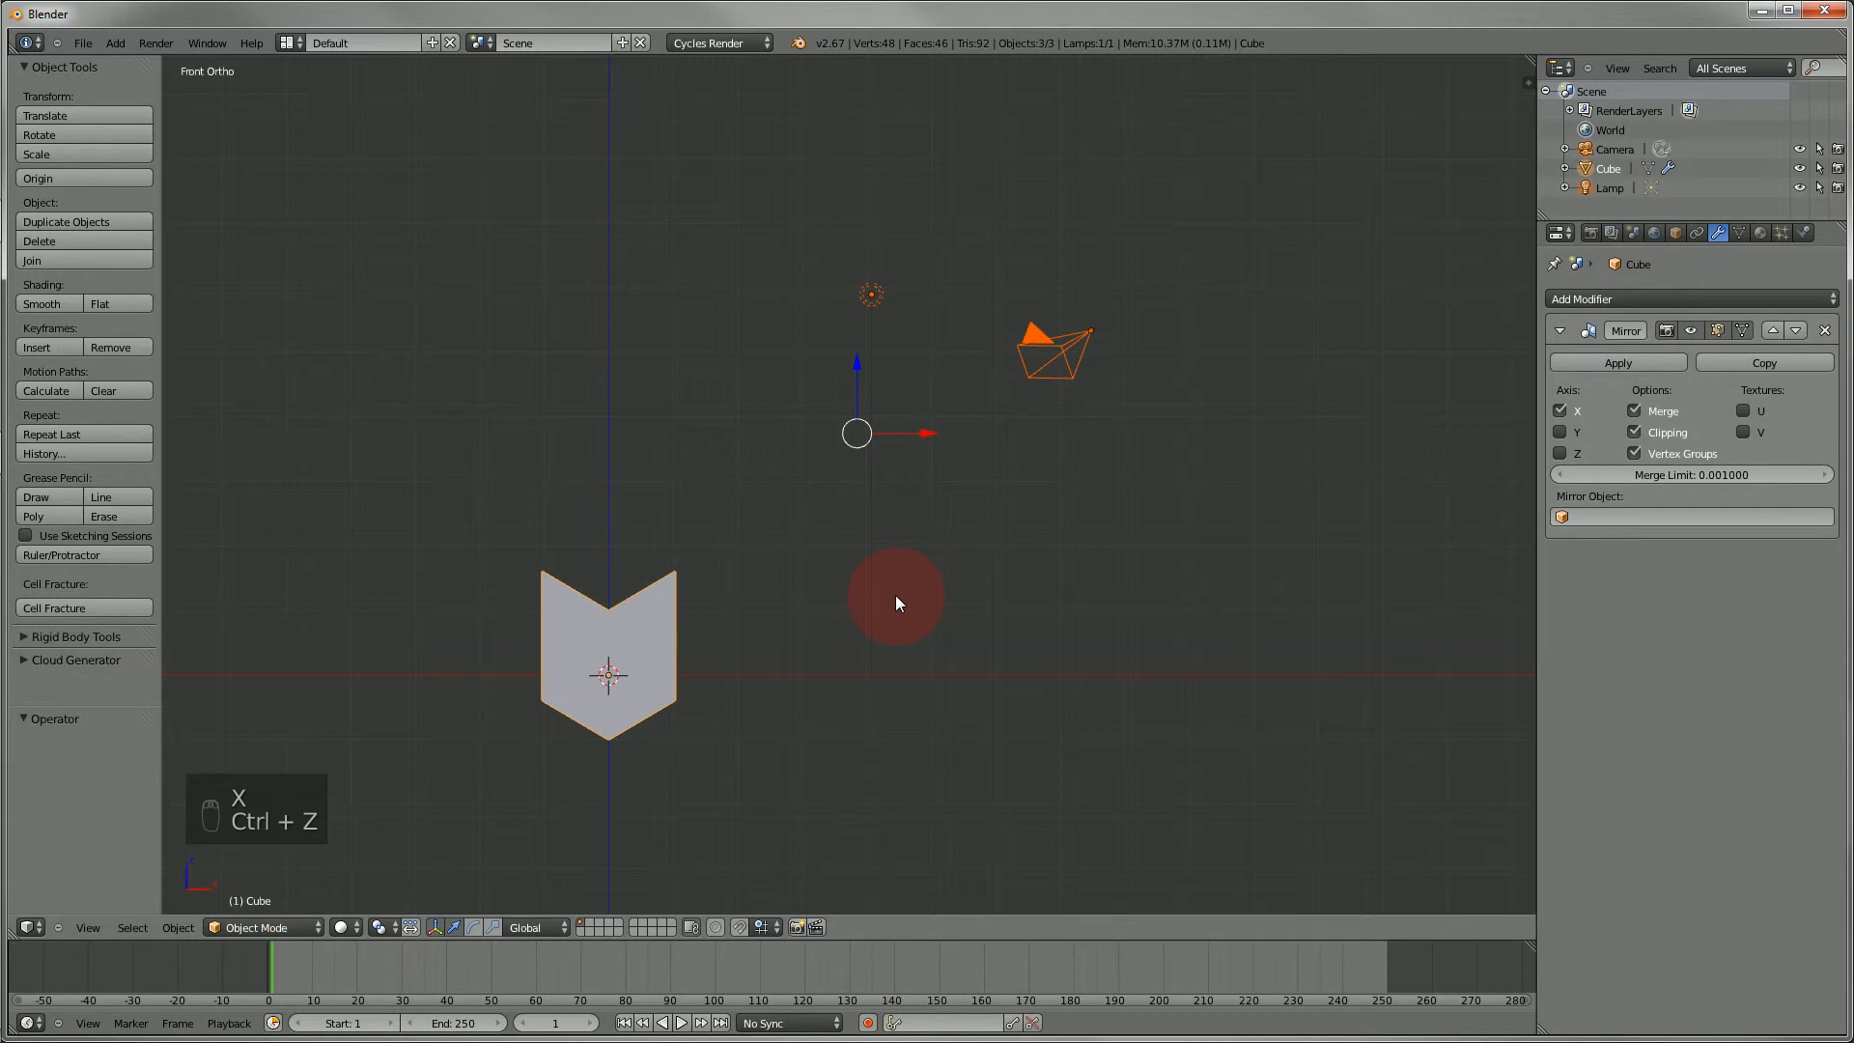
# - Clear the selection, box-select only the camera and lamp, and delete them from the scene
pyautogui.press('a')
pyautogui.press('b')
pyautogui.moveTo(814, 215); pyautogui.dragTo(1224, 460)
pyautogui.press('x')
pyautogui.click(1229, 464)
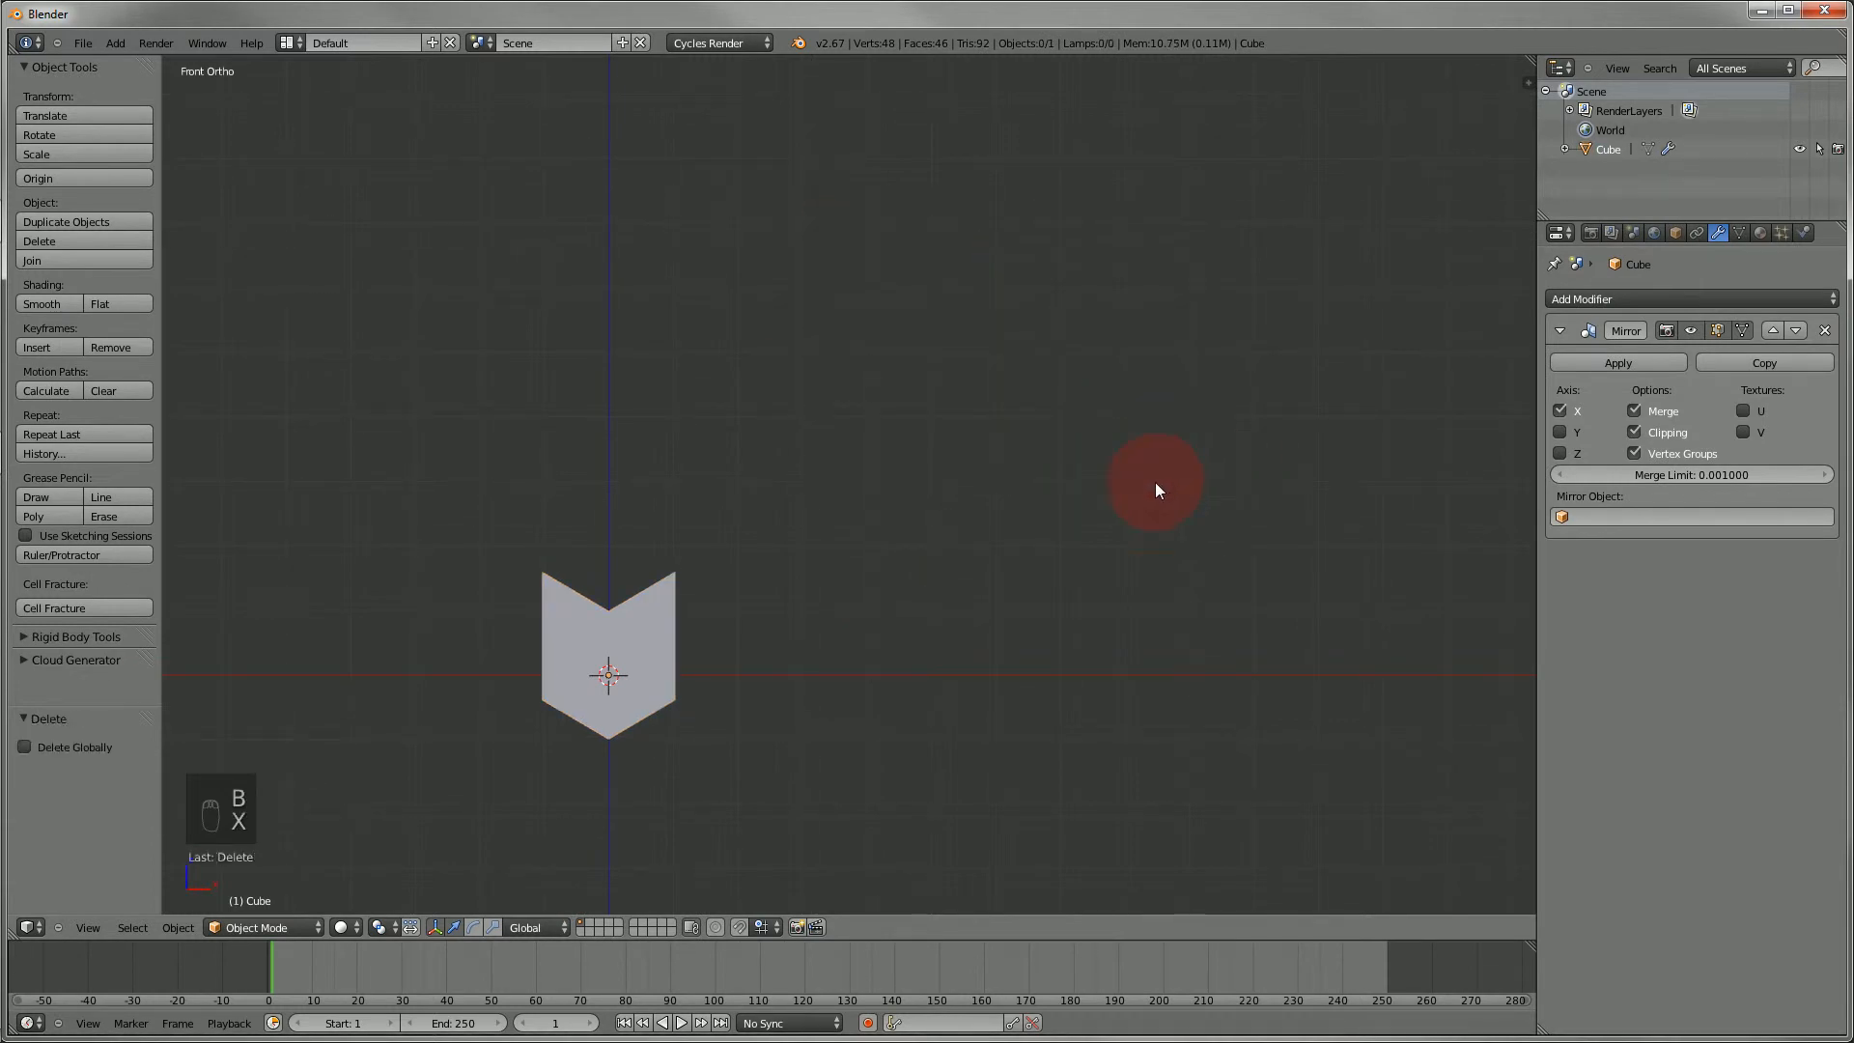
# - Reset the 3D cursor to the scene centre, frame the cube, and return it to Edit Mode
pyautogui.hotkey('shift', 'c')
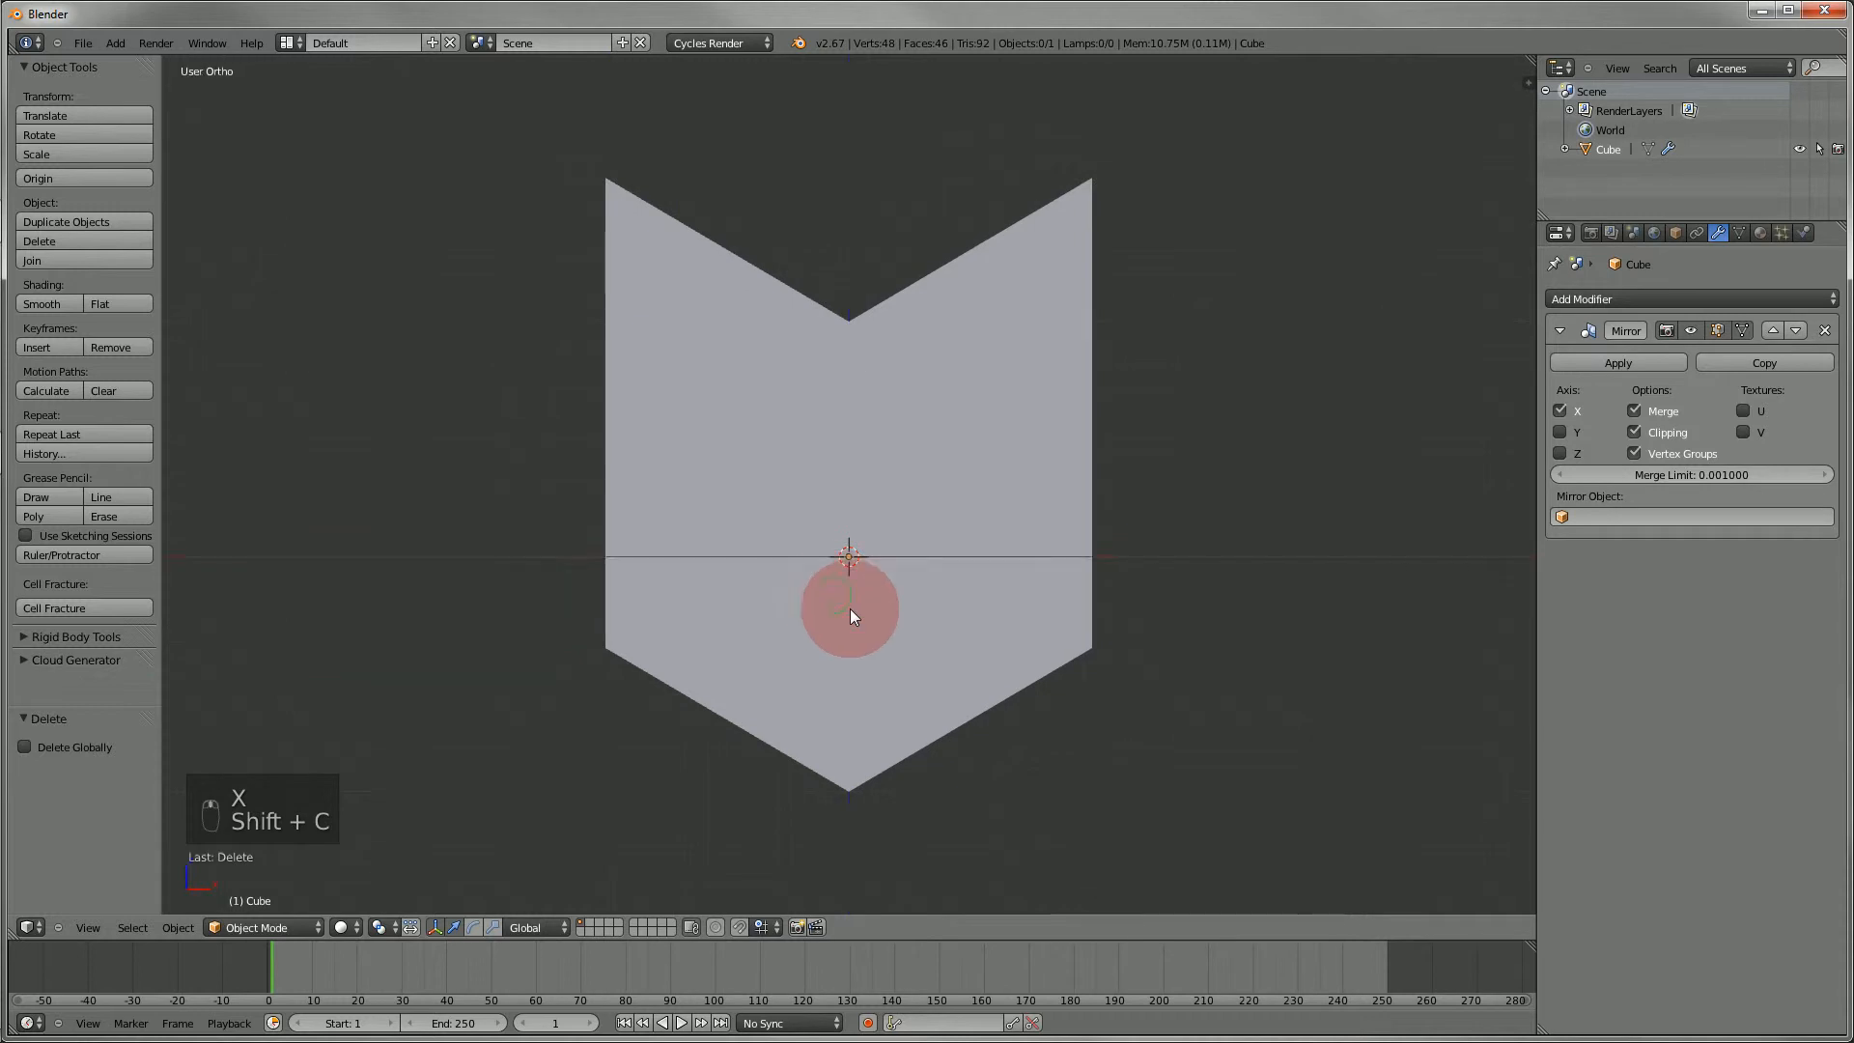
pyautogui.moveTo(849, 609)
pyautogui.mouseDown(button='middle')
pyautogui.moveTo(1229, 604)
pyautogui.moveTo(863, 614)
pyautogui.mouseUp(button='middle')
pyautogui.press('Tab')
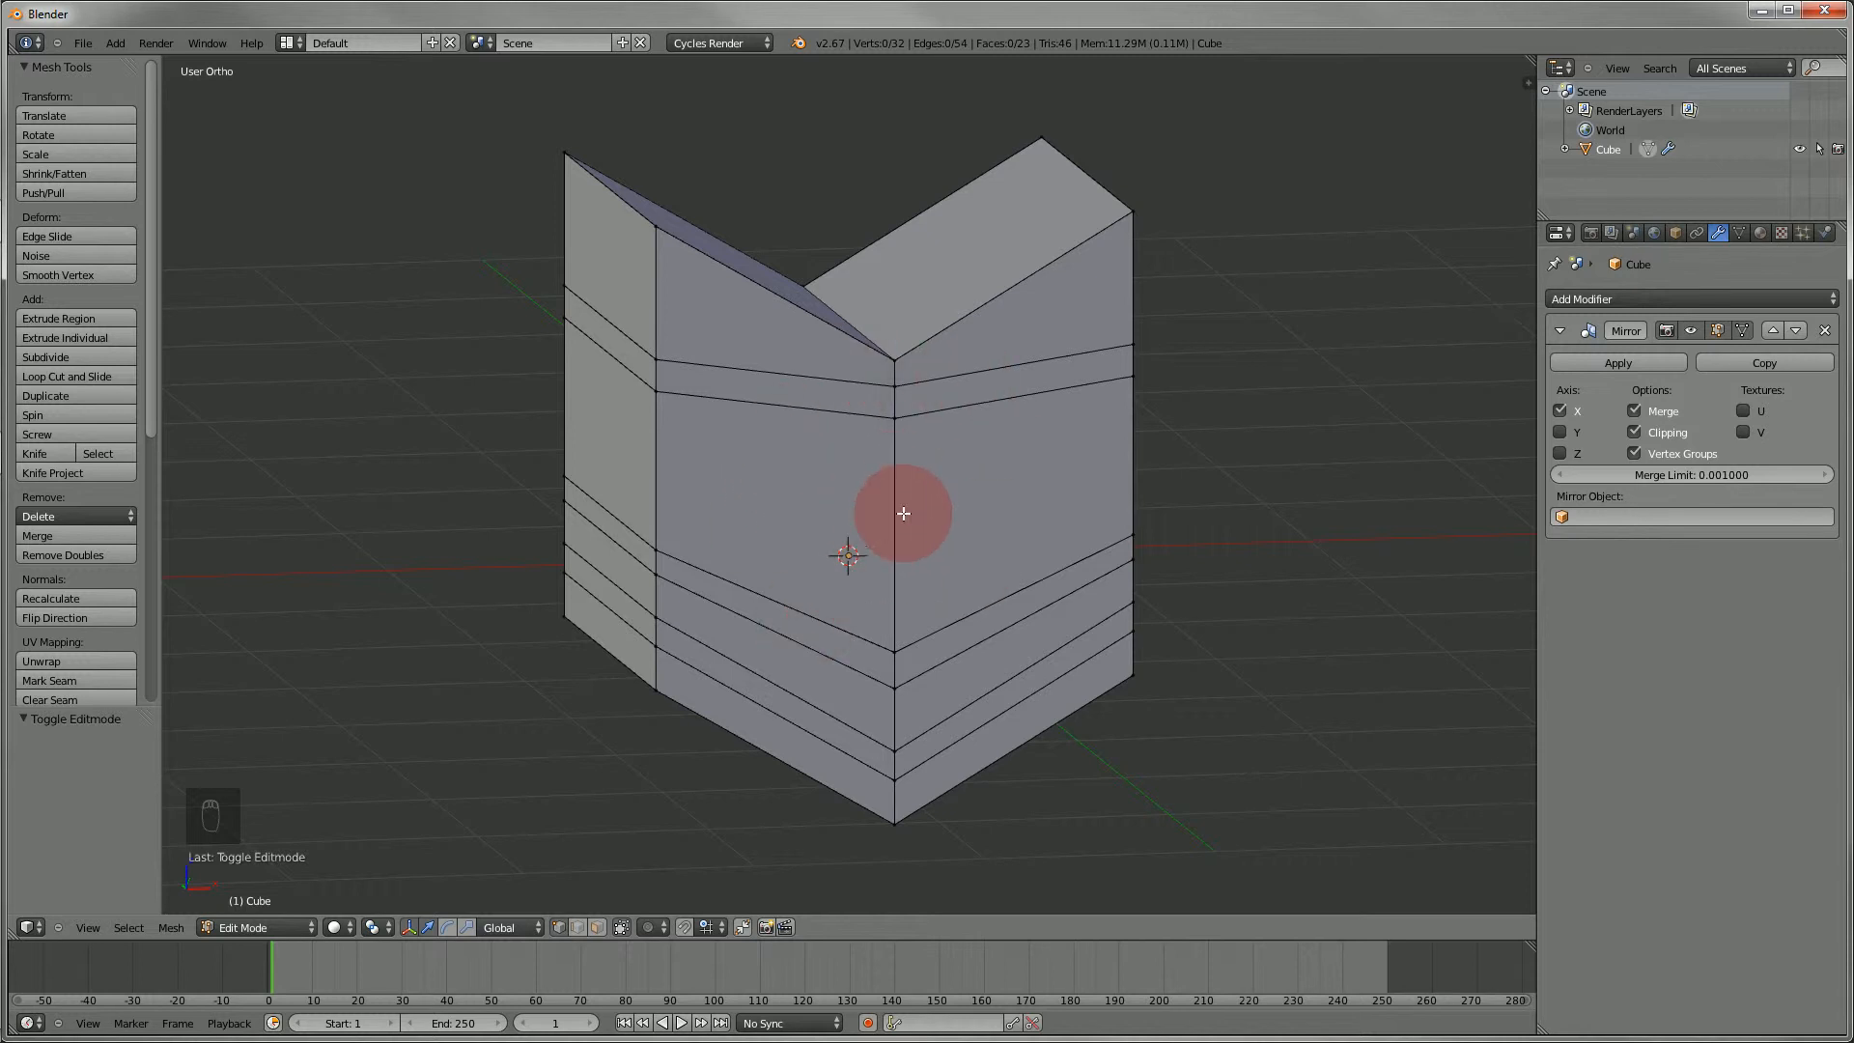
# - Switch to face select mode in the front view and select front faces one at a time, ending on the third band from the bottom
pyautogui.moveTo(844, 467); pyautogui.dragTo(766, 471, button='middle')
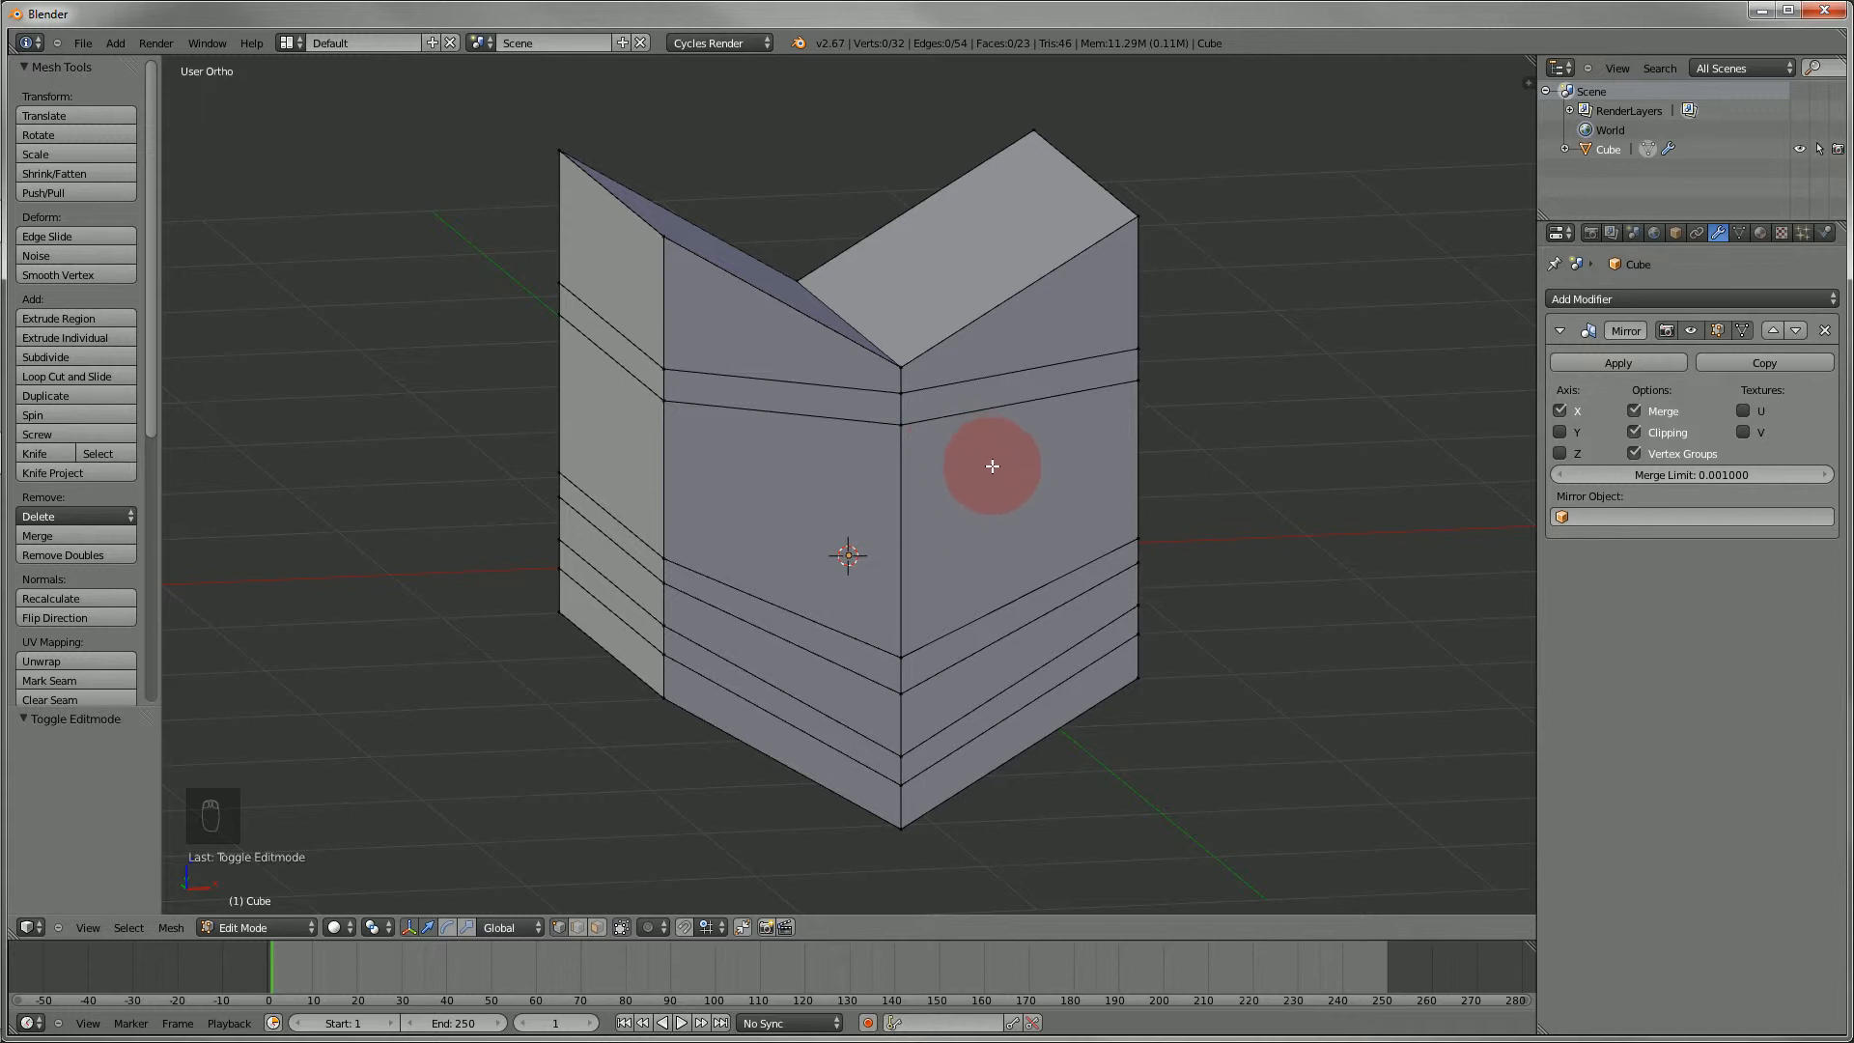
pyautogui.press('KP_1')
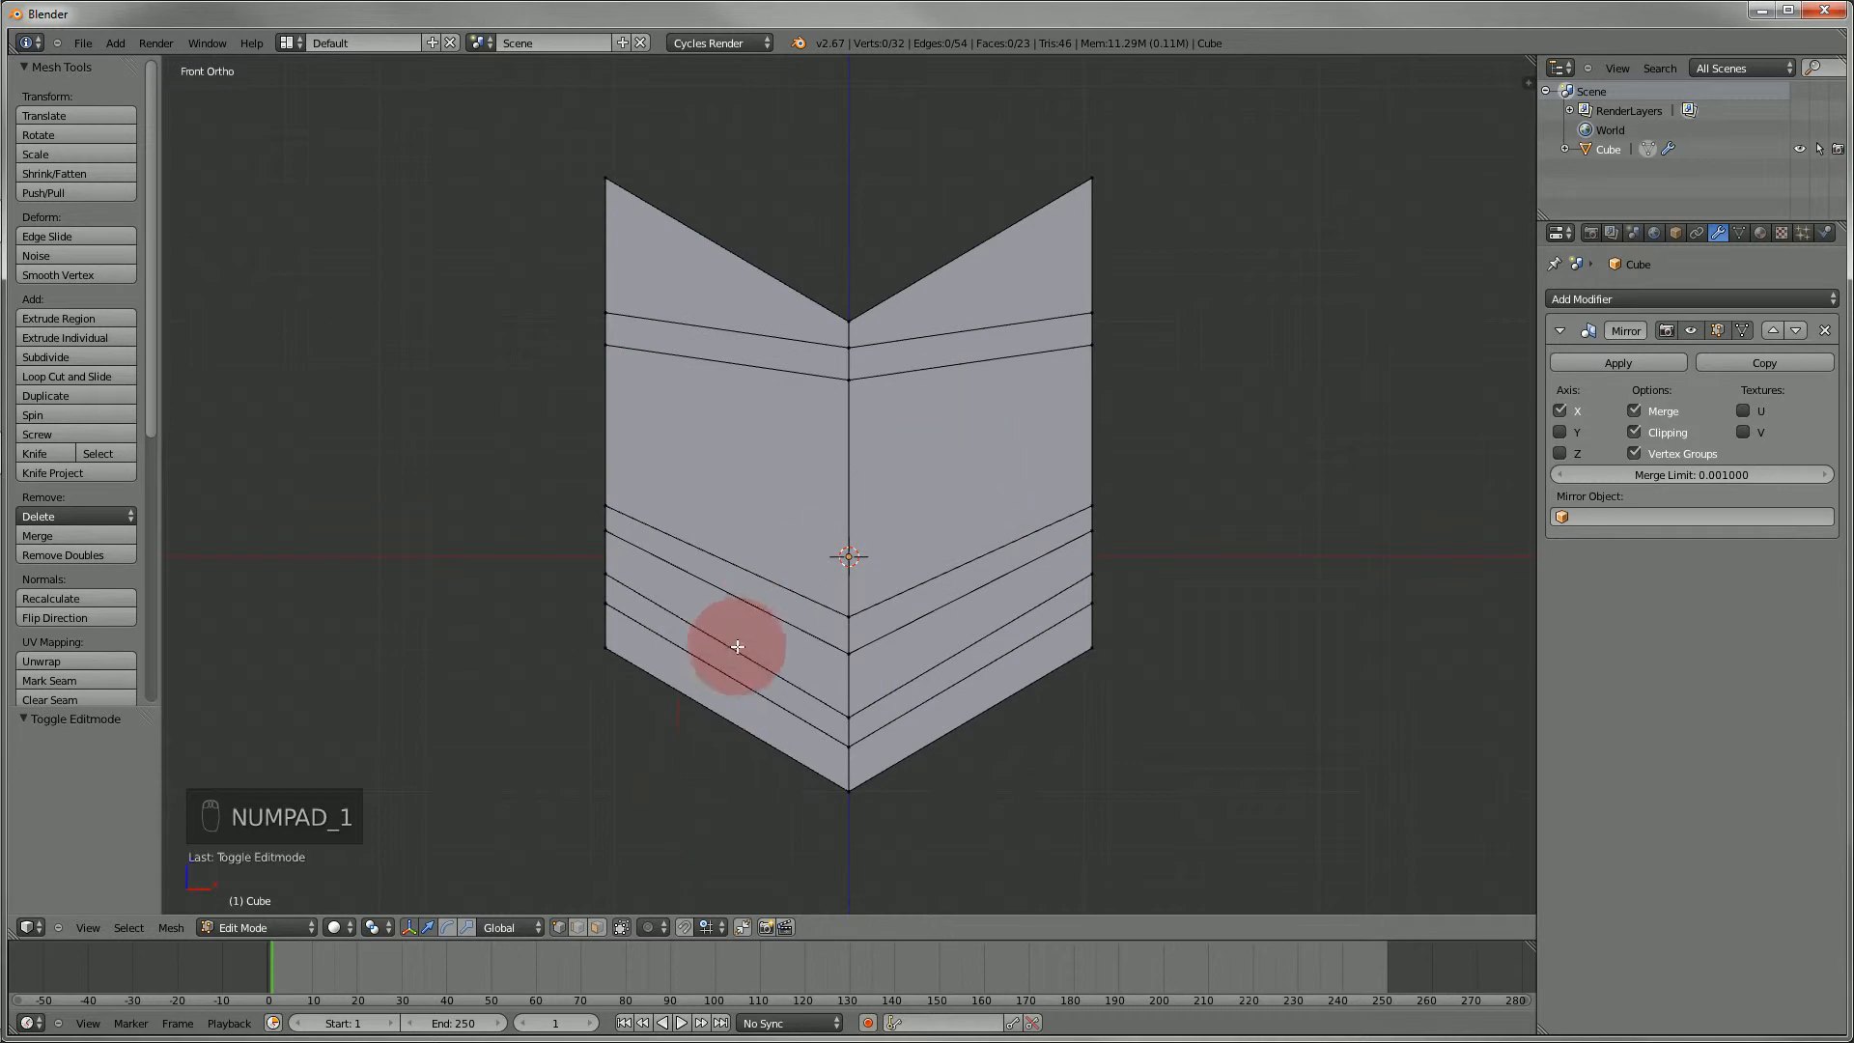
pyautogui.click(594, 929)
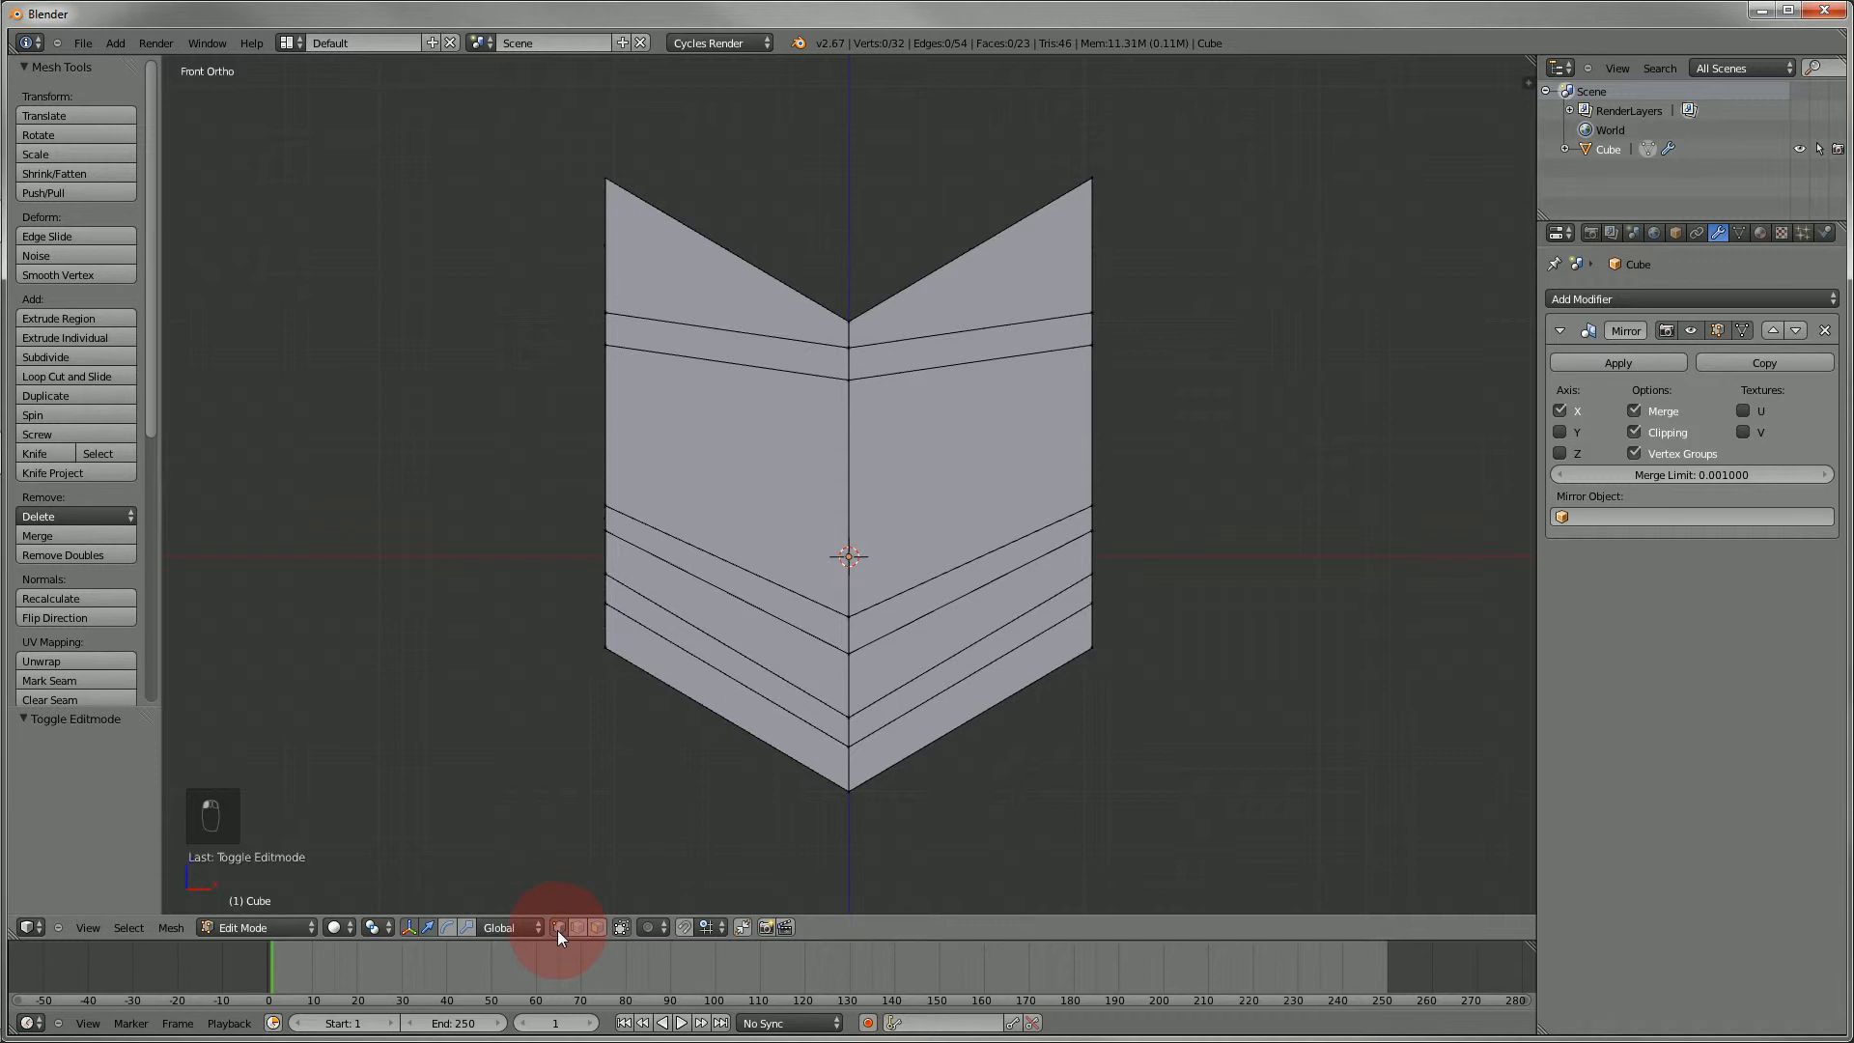
pyautogui.click(768, 507)
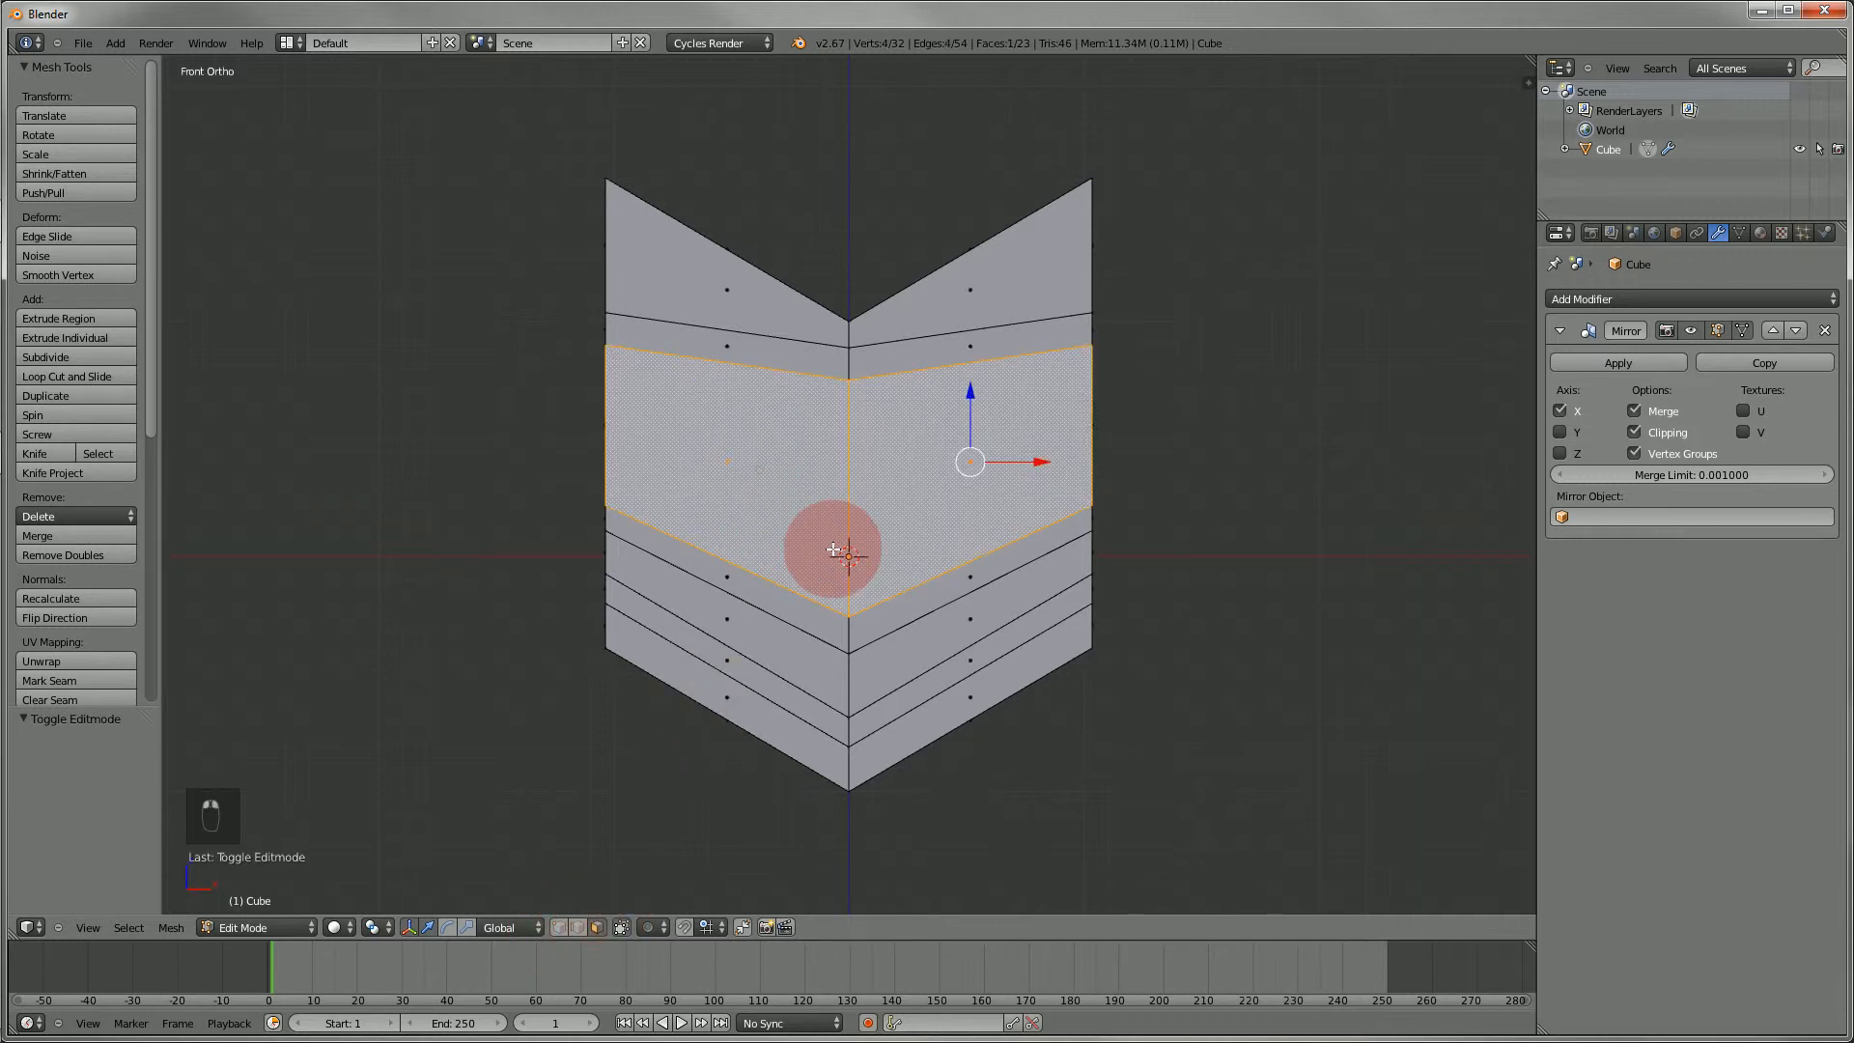
pyautogui.click(1000, 298)
pyautogui.rightClick(1005, 450)
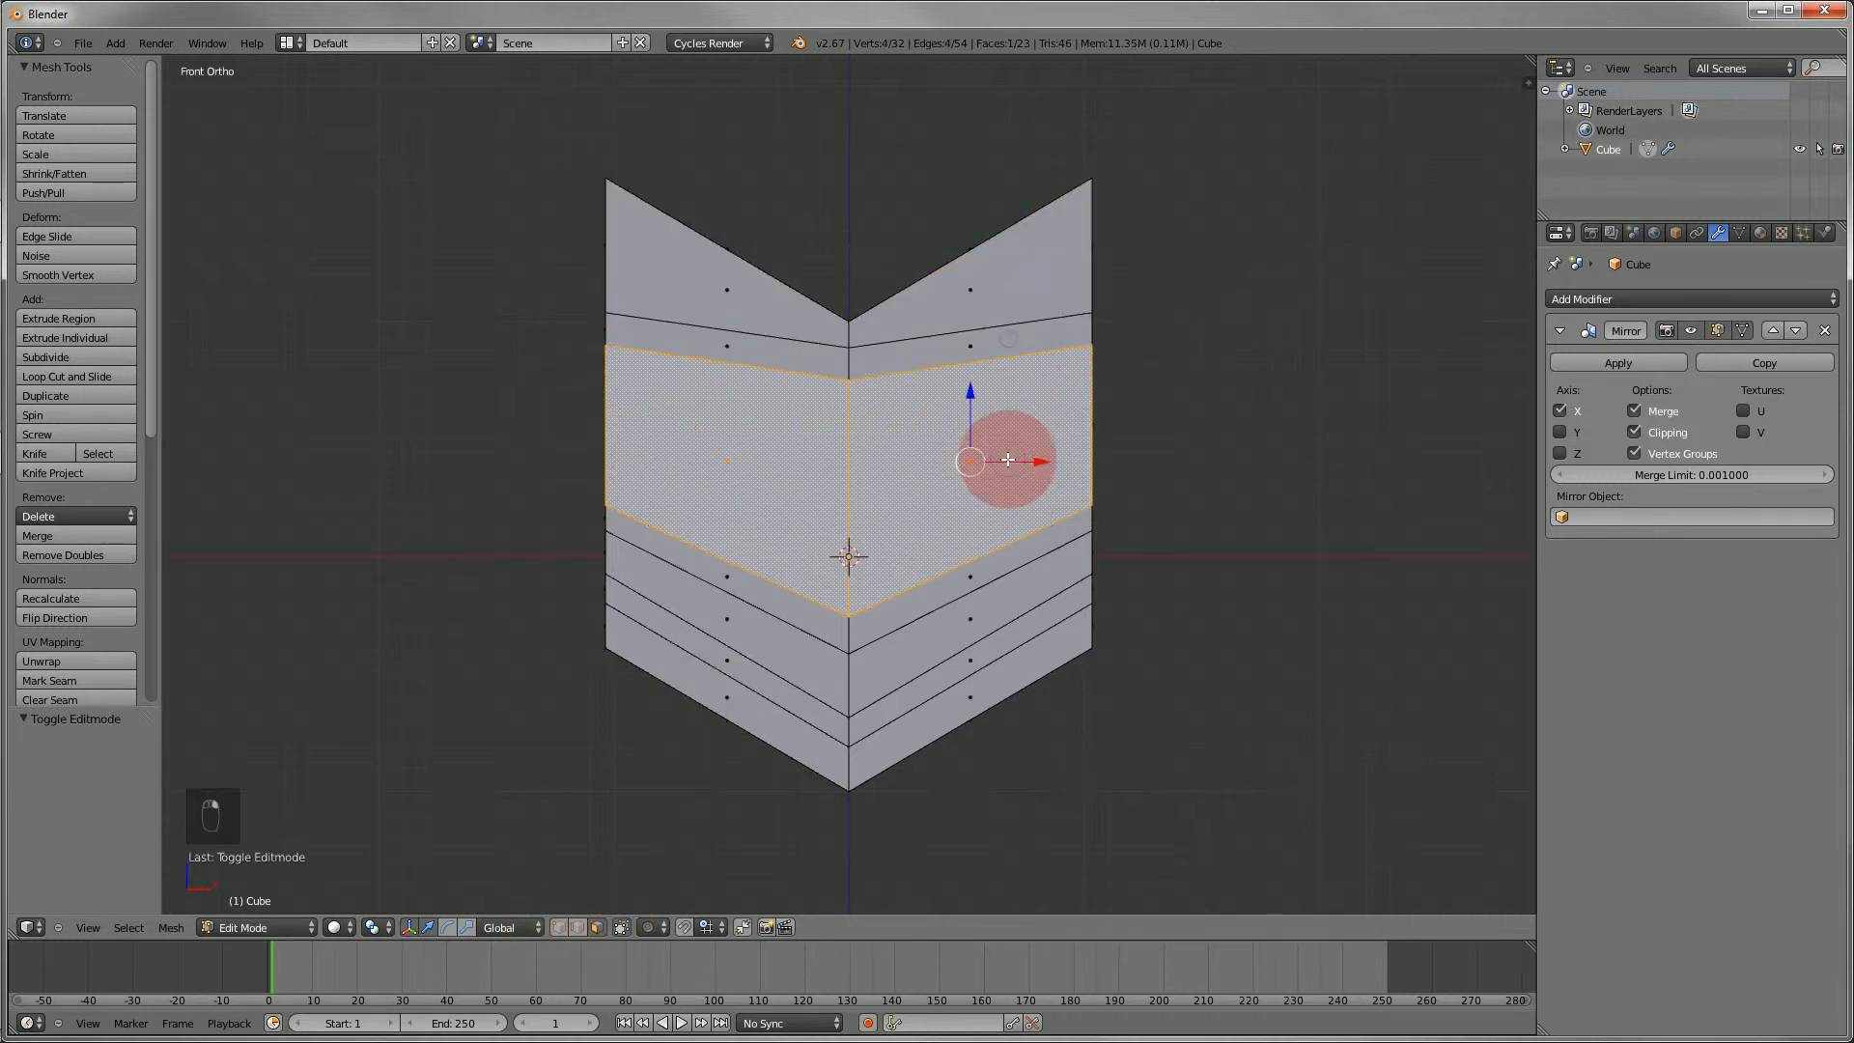
pyautogui.rightClick(1004, 591)
pyautogui.rightClick(1008, 601)
pyautogui.rightClick(1006, 629)
pyautogui.rightClick(1018, 675)
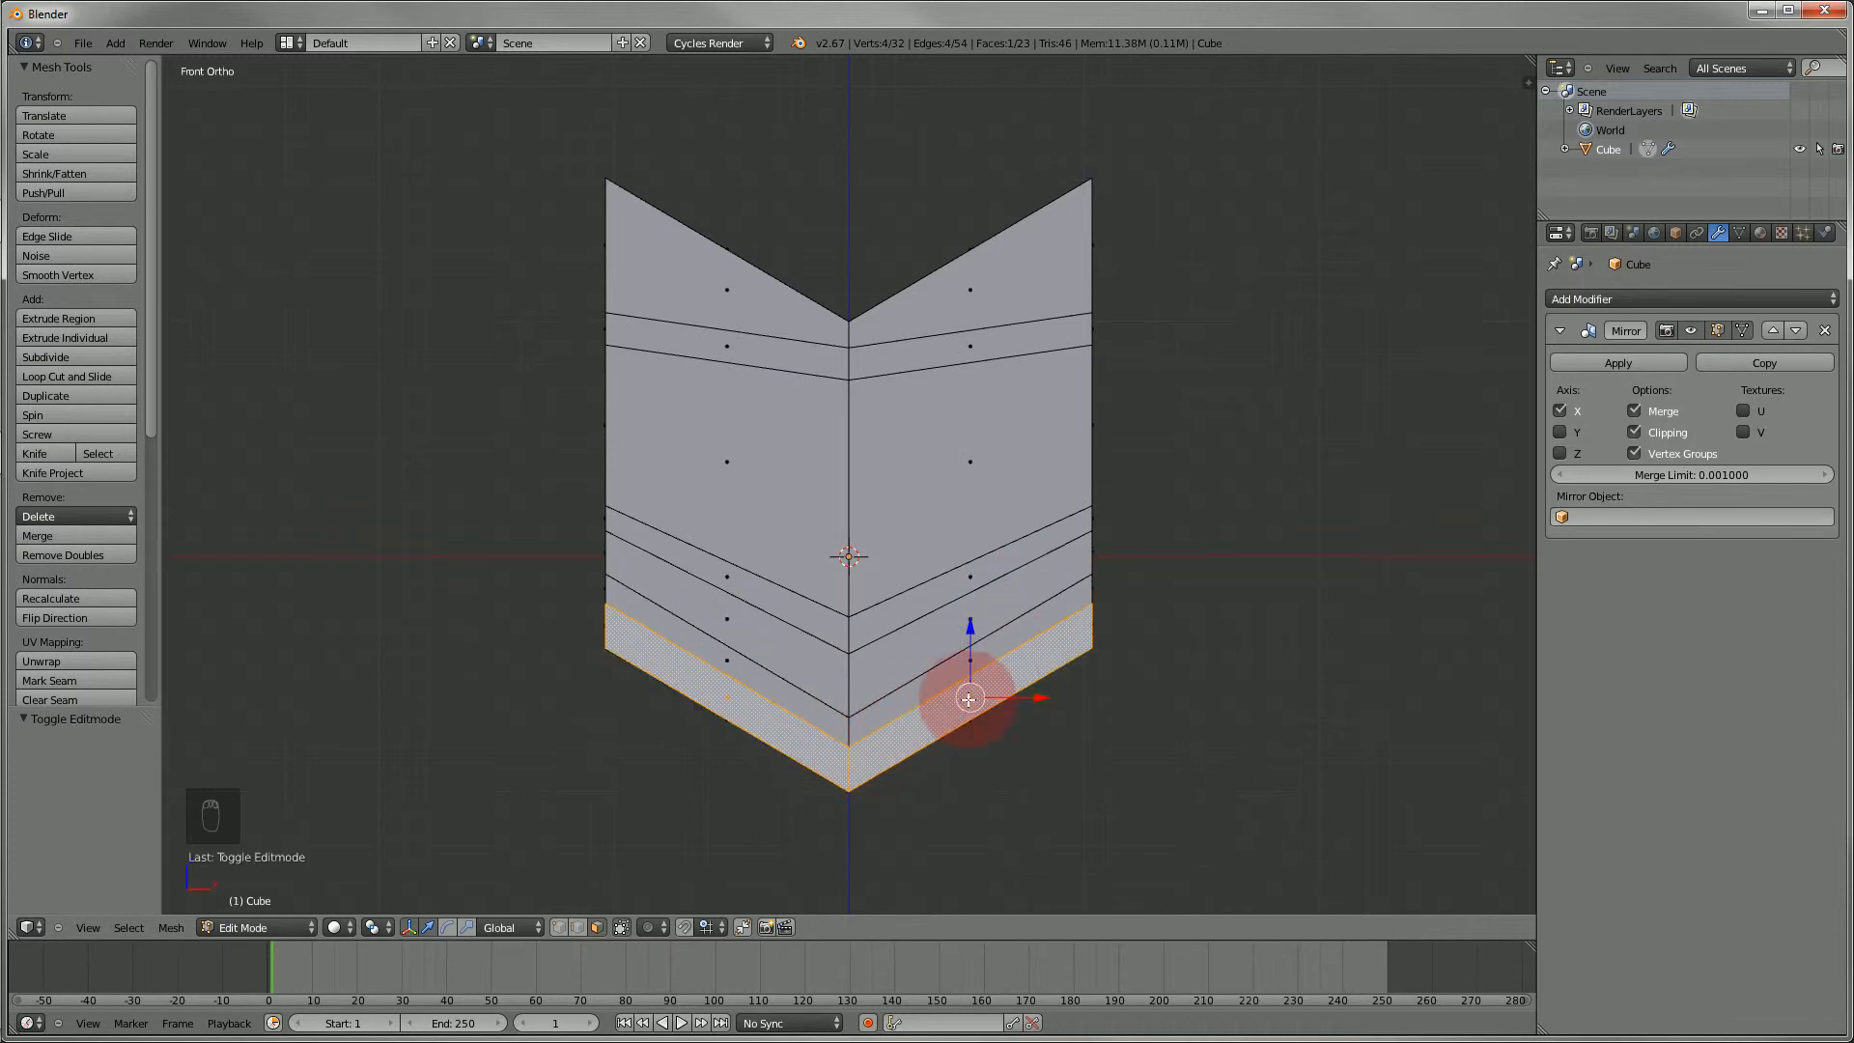
pyautogui.rightClick(972, 609)
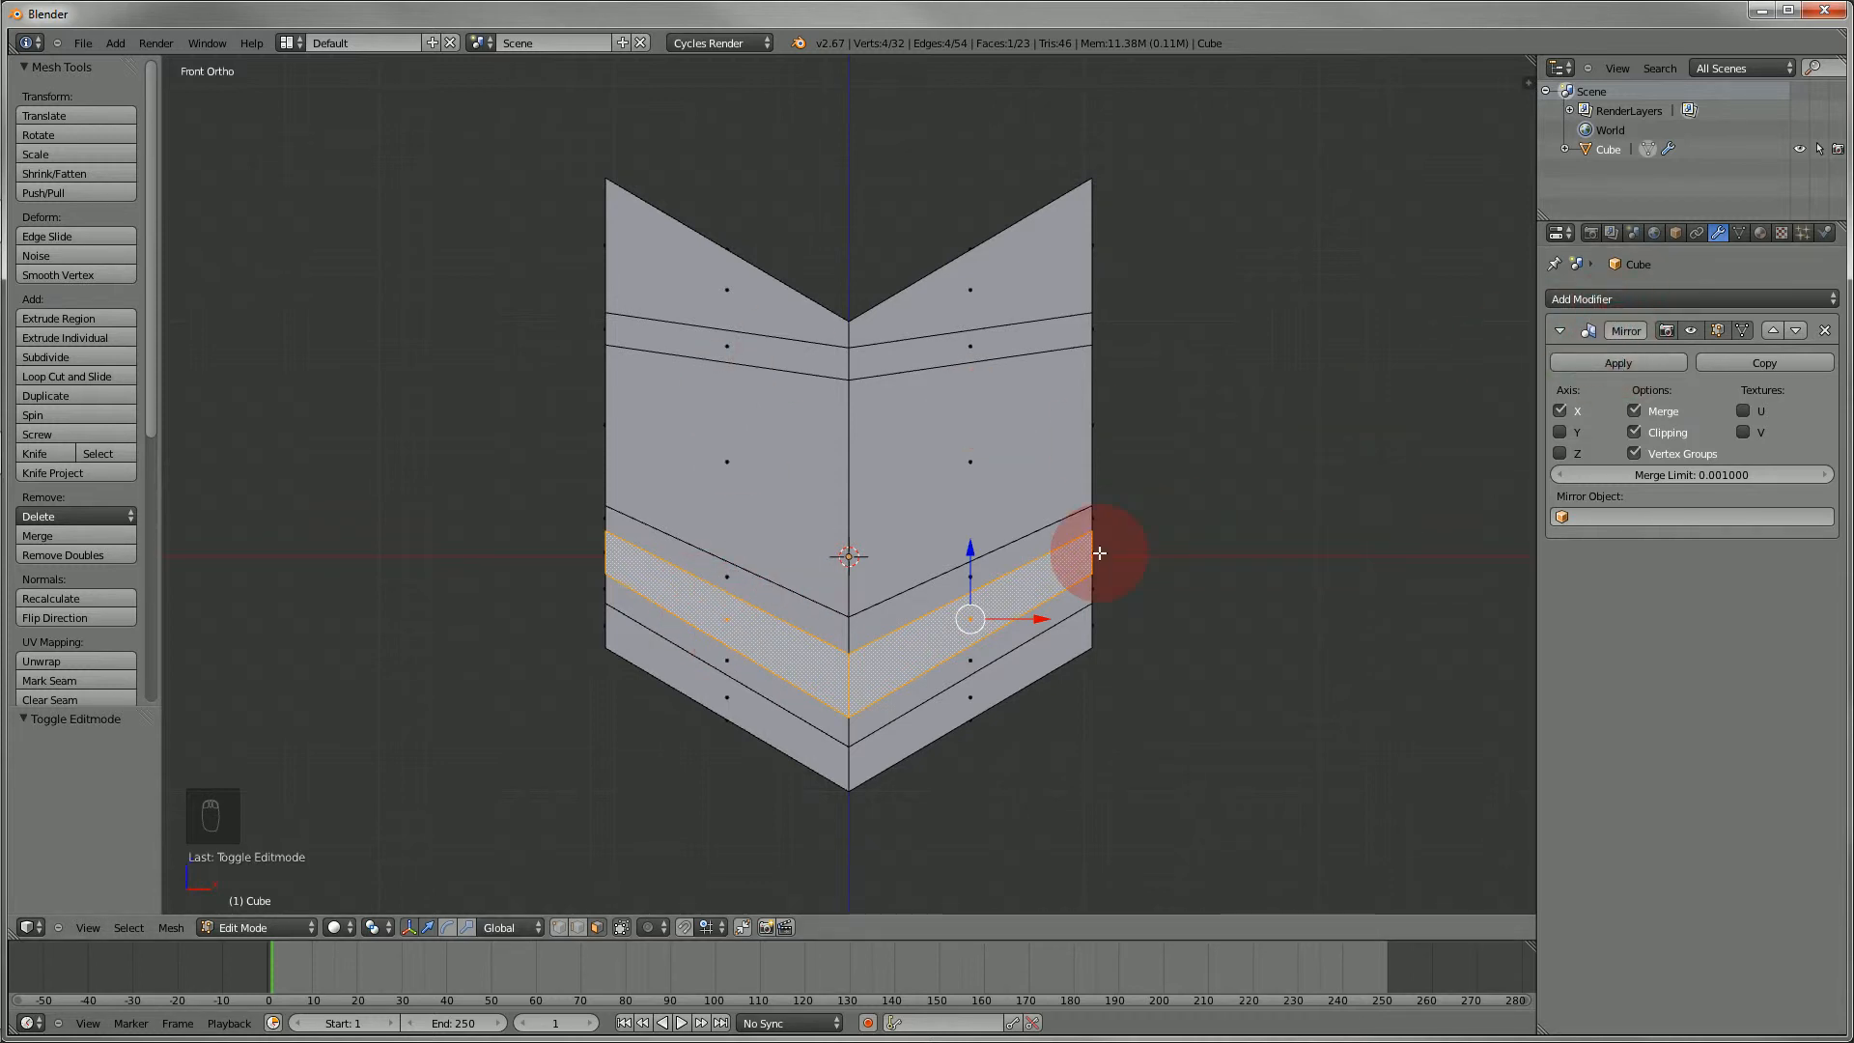
# - Select the three narrow front bands together: the upper one, the one below the large middle face, and the second from the bottom
pyautogui.rightClick(1012, 294)
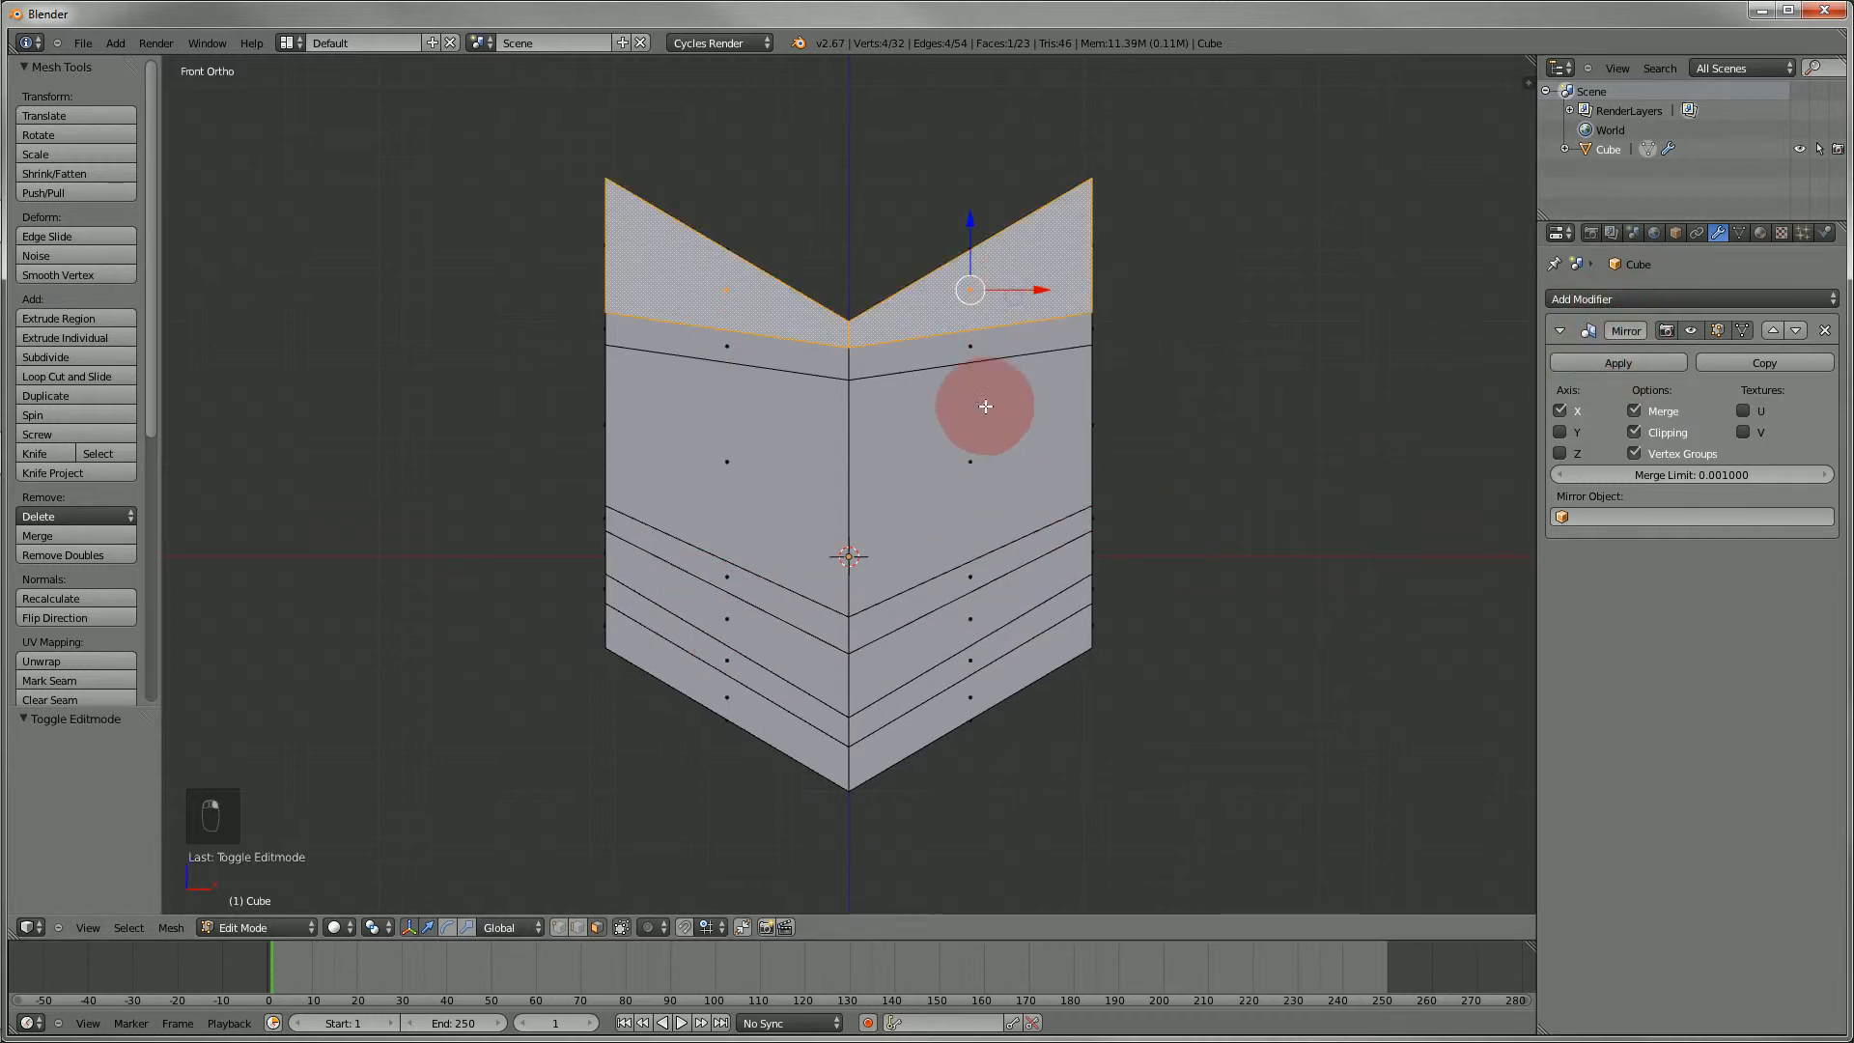
pyautogui.rightClick(976, 576)
pyautogui.keyDown('shift'); pyautogui.rightClick(998, 354); pyautogui.keyUp('shift')
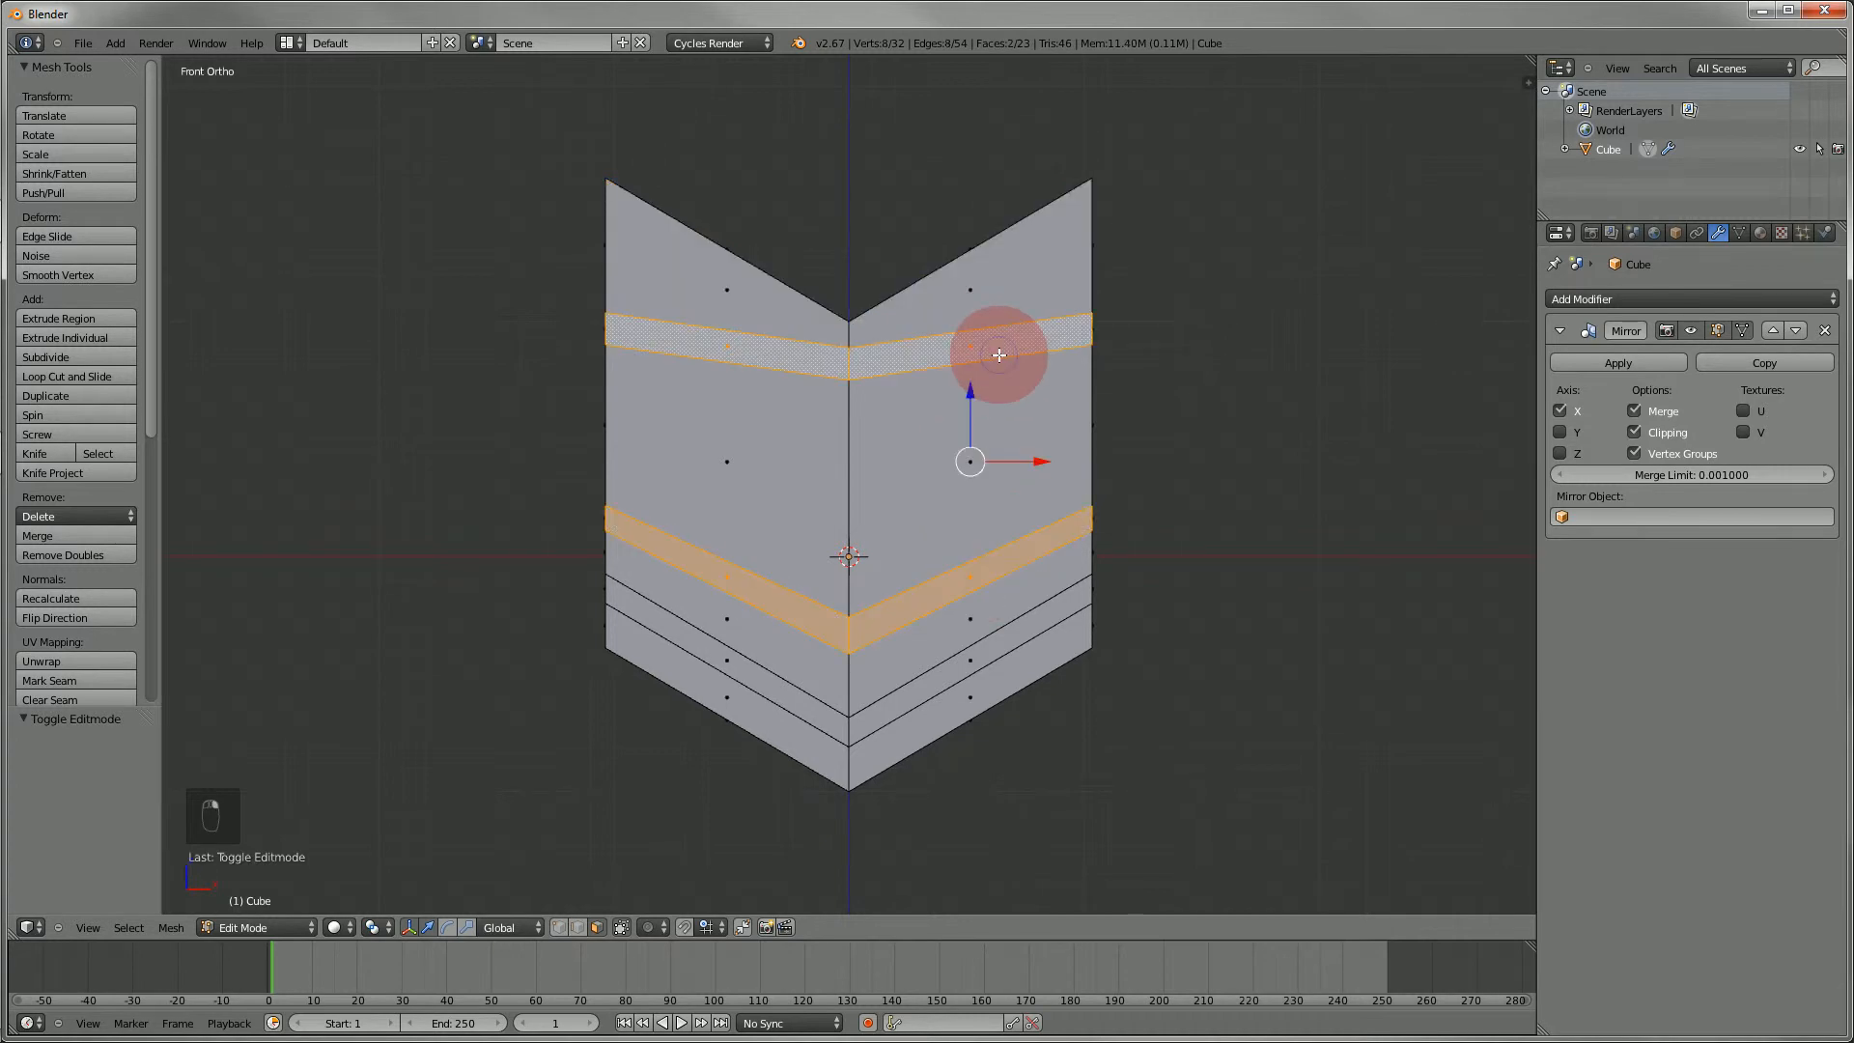
pyautogui.keyDown('shift'); pyautogui.rightClick(1029, 627); pyautogui.keyUp('shift')
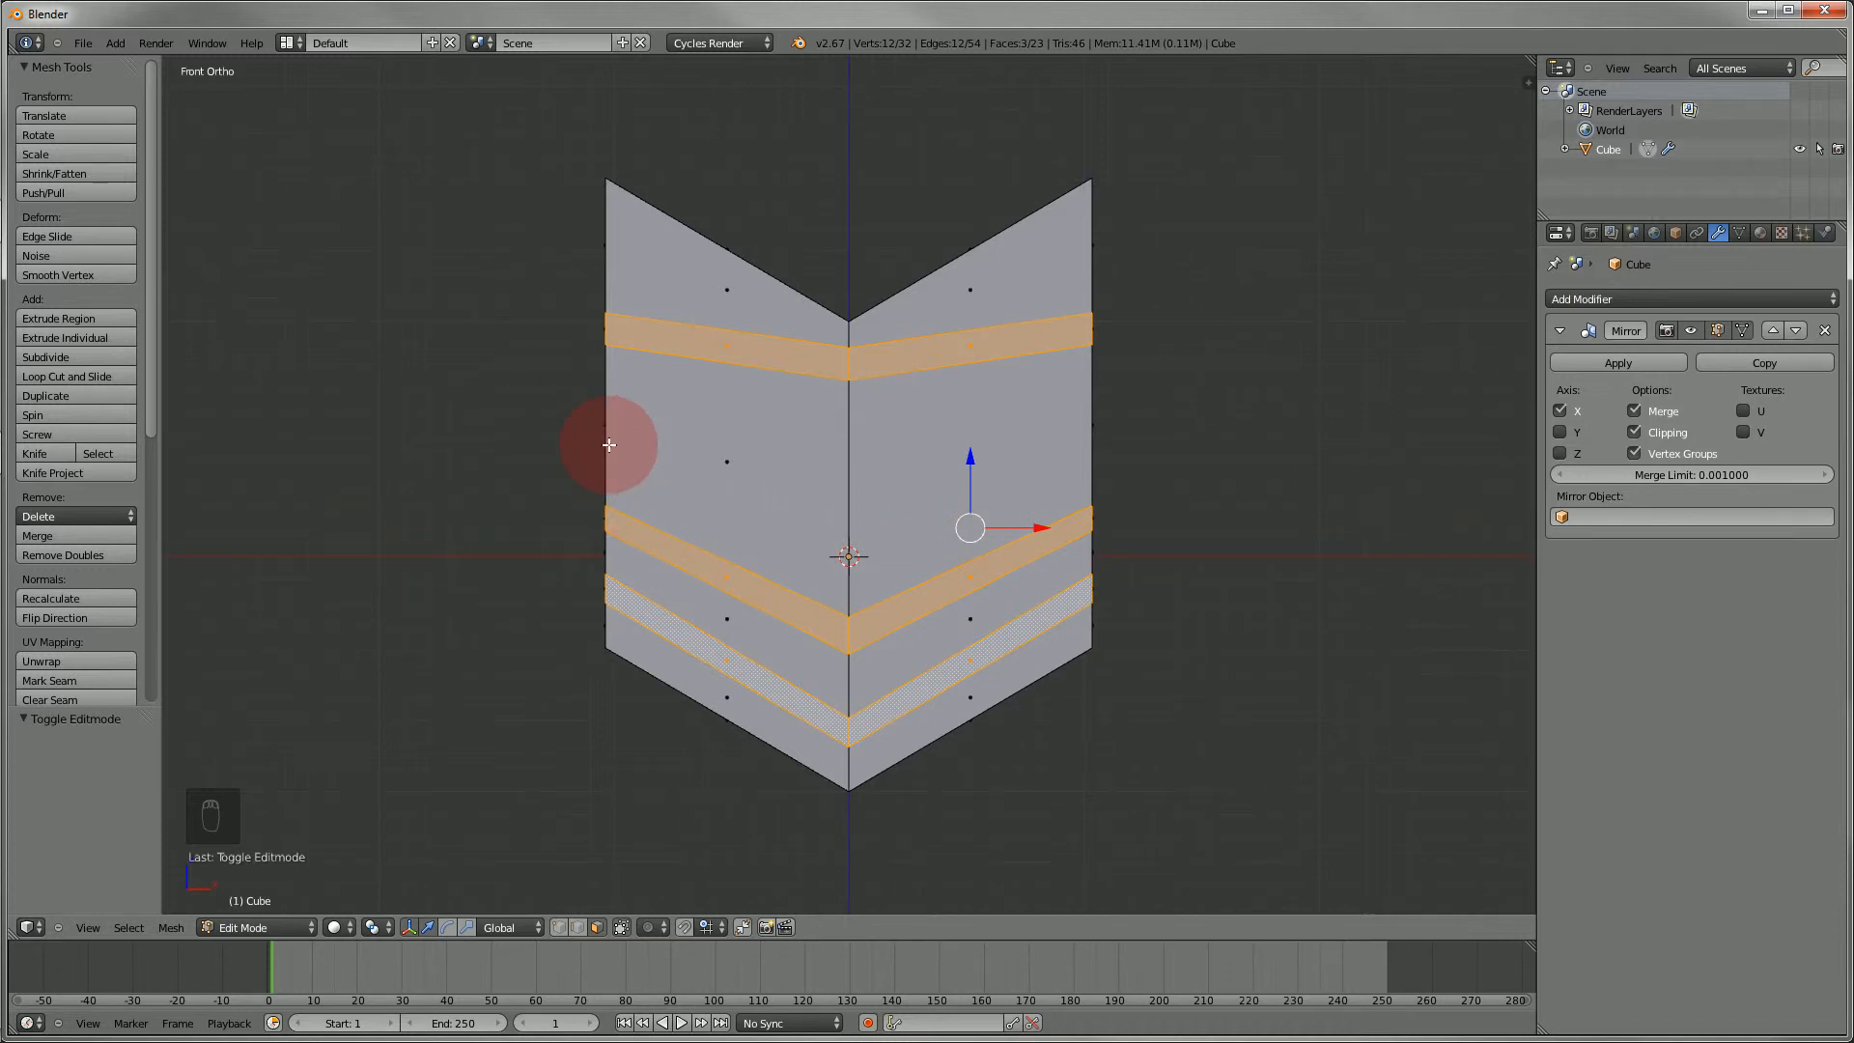
# - Add the three matching narrow bands on the side of the mesh to the face selection
pyautogui.moveTo(608, 444); pyautogui.dragTo(865, 448, button='middle')
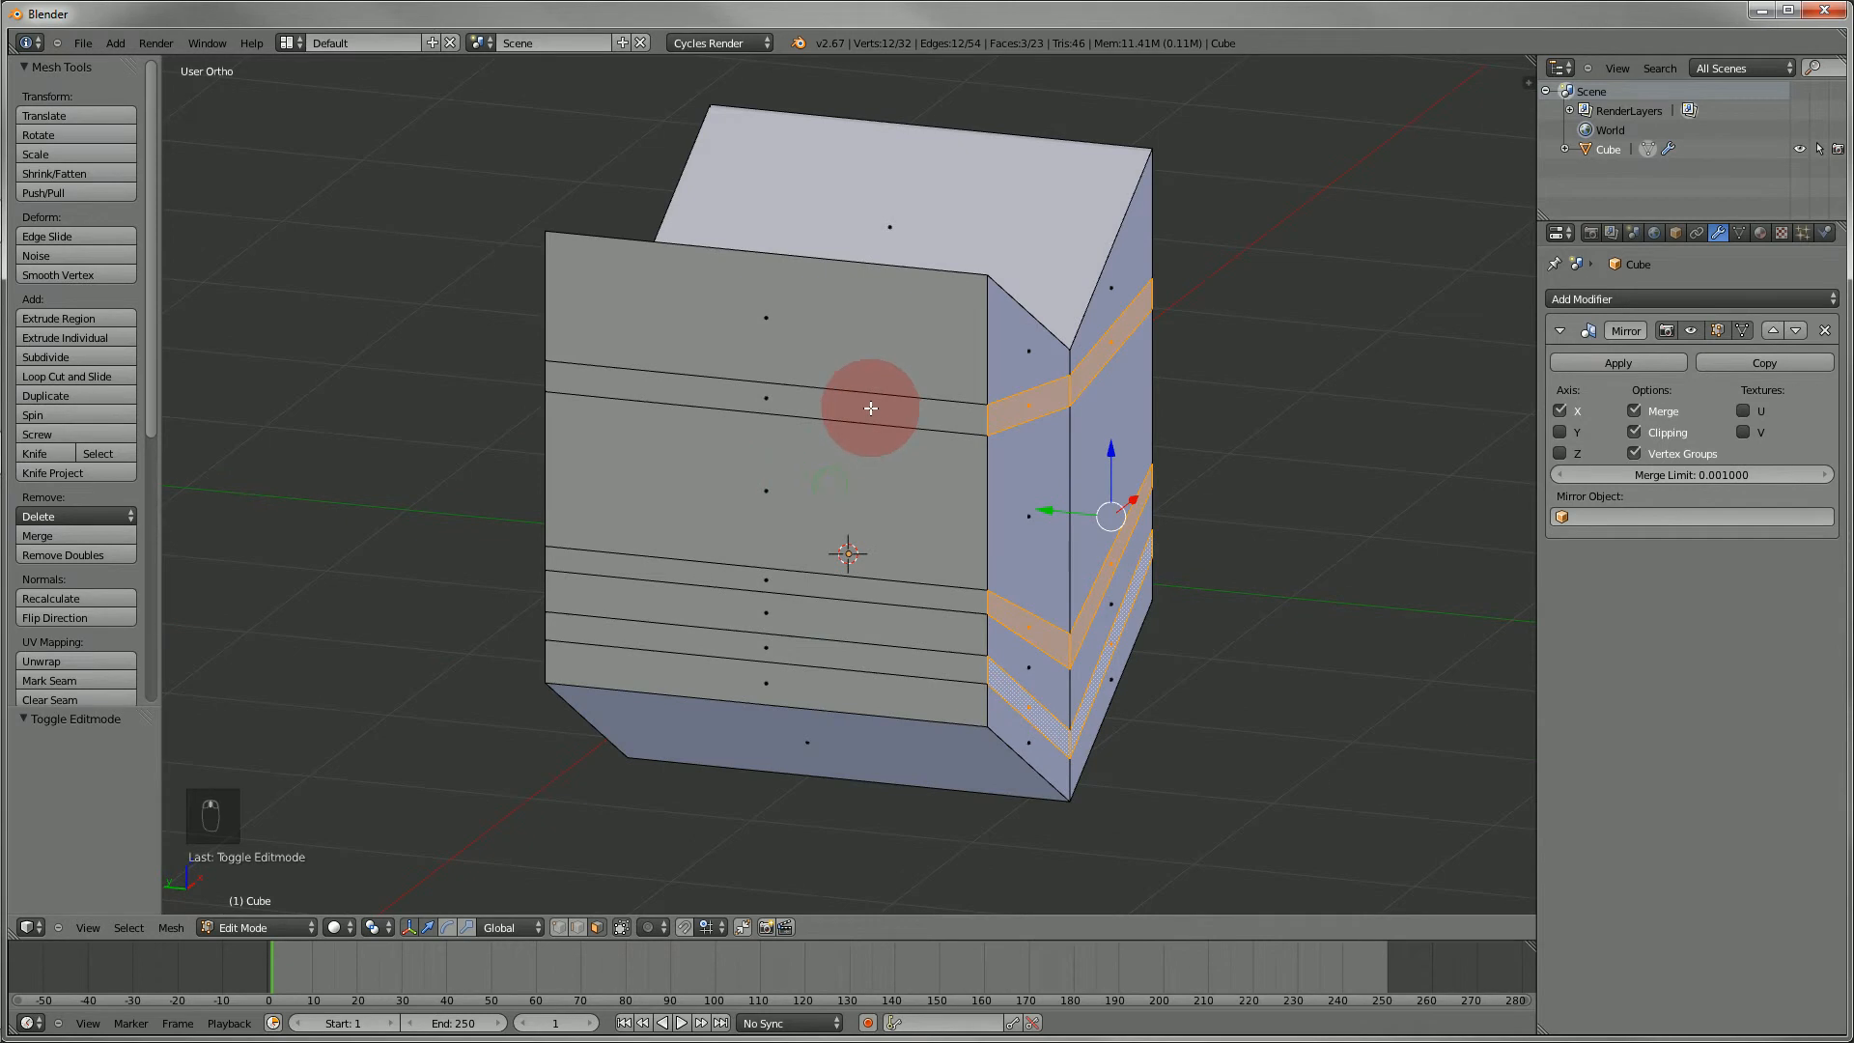
pyautogui.keyDown('shift'); pyautogui.rightClick(849, 410); pyautogui.keyUp('shift')
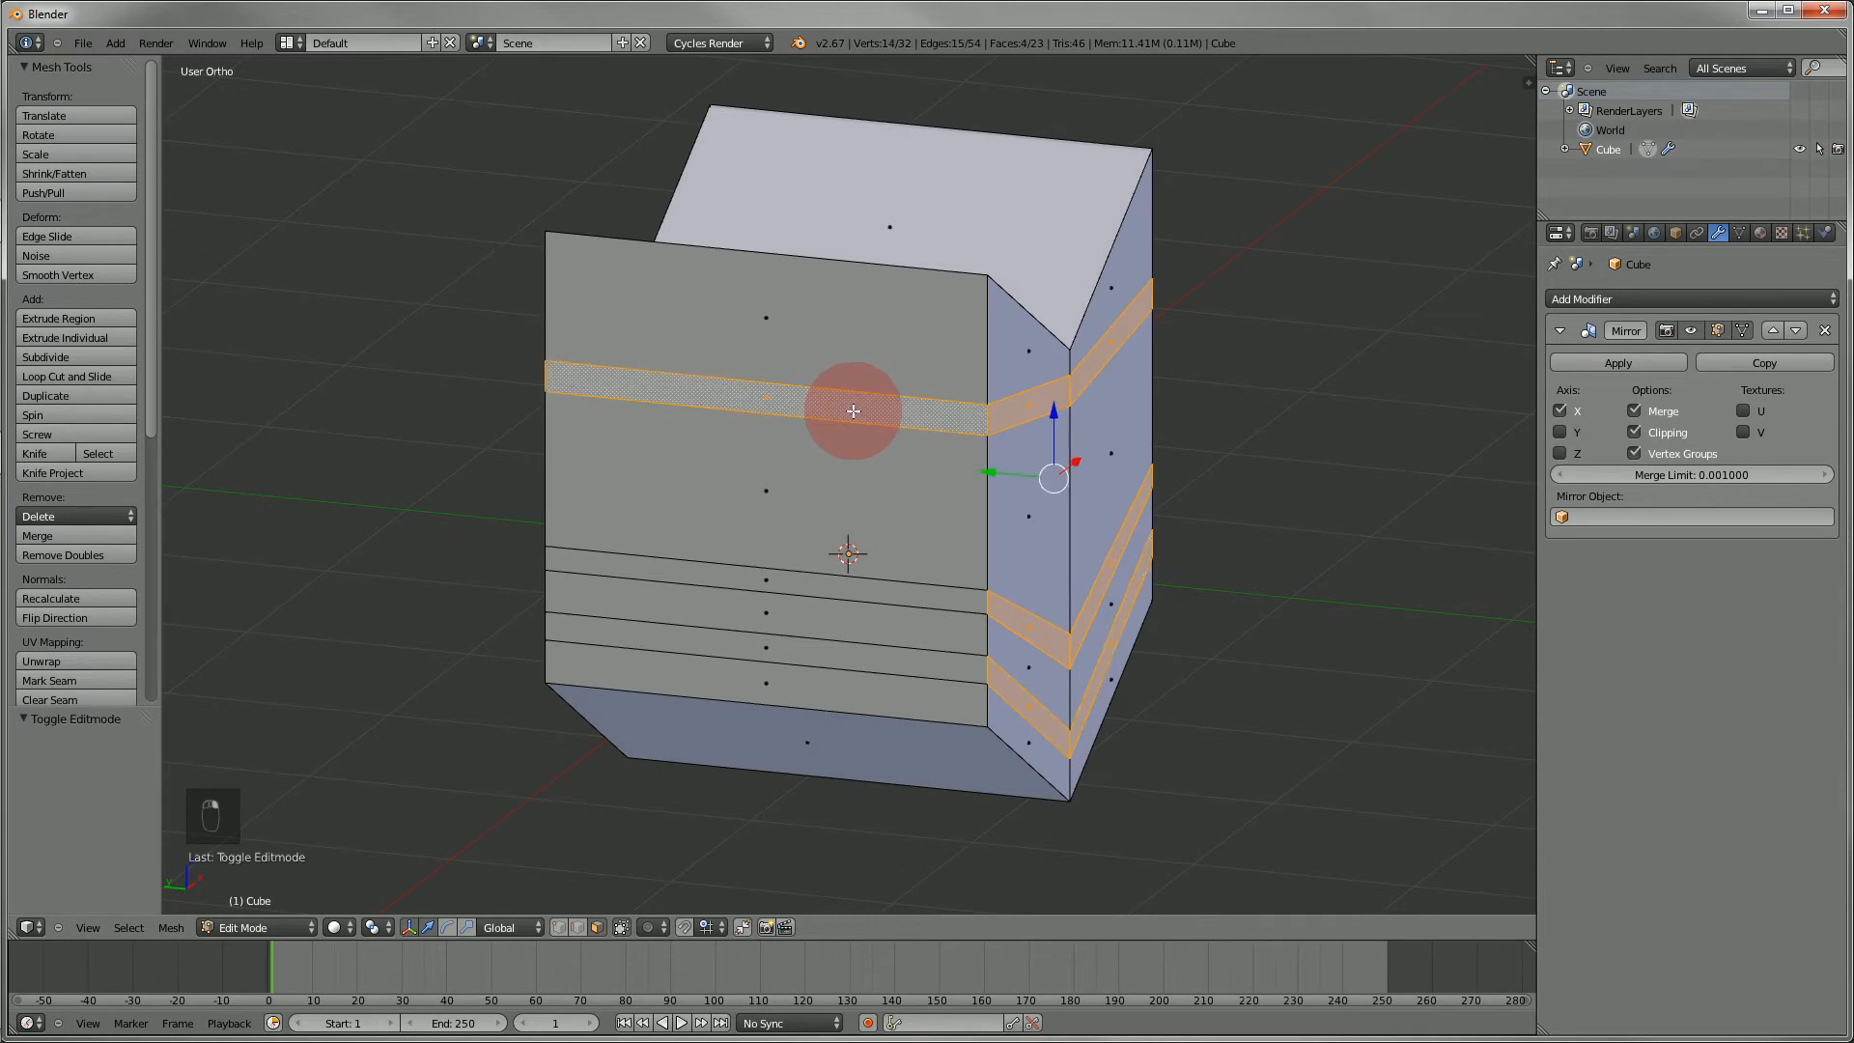
pyautogui.keyDown('shift'); pyautogui.rightClick(858, 600); pyautogui.keyUp('shift')
pyautogui.keyDown('shift'); pyautogui.rightClick(848, 660); pyautogui.keyUp('shift')
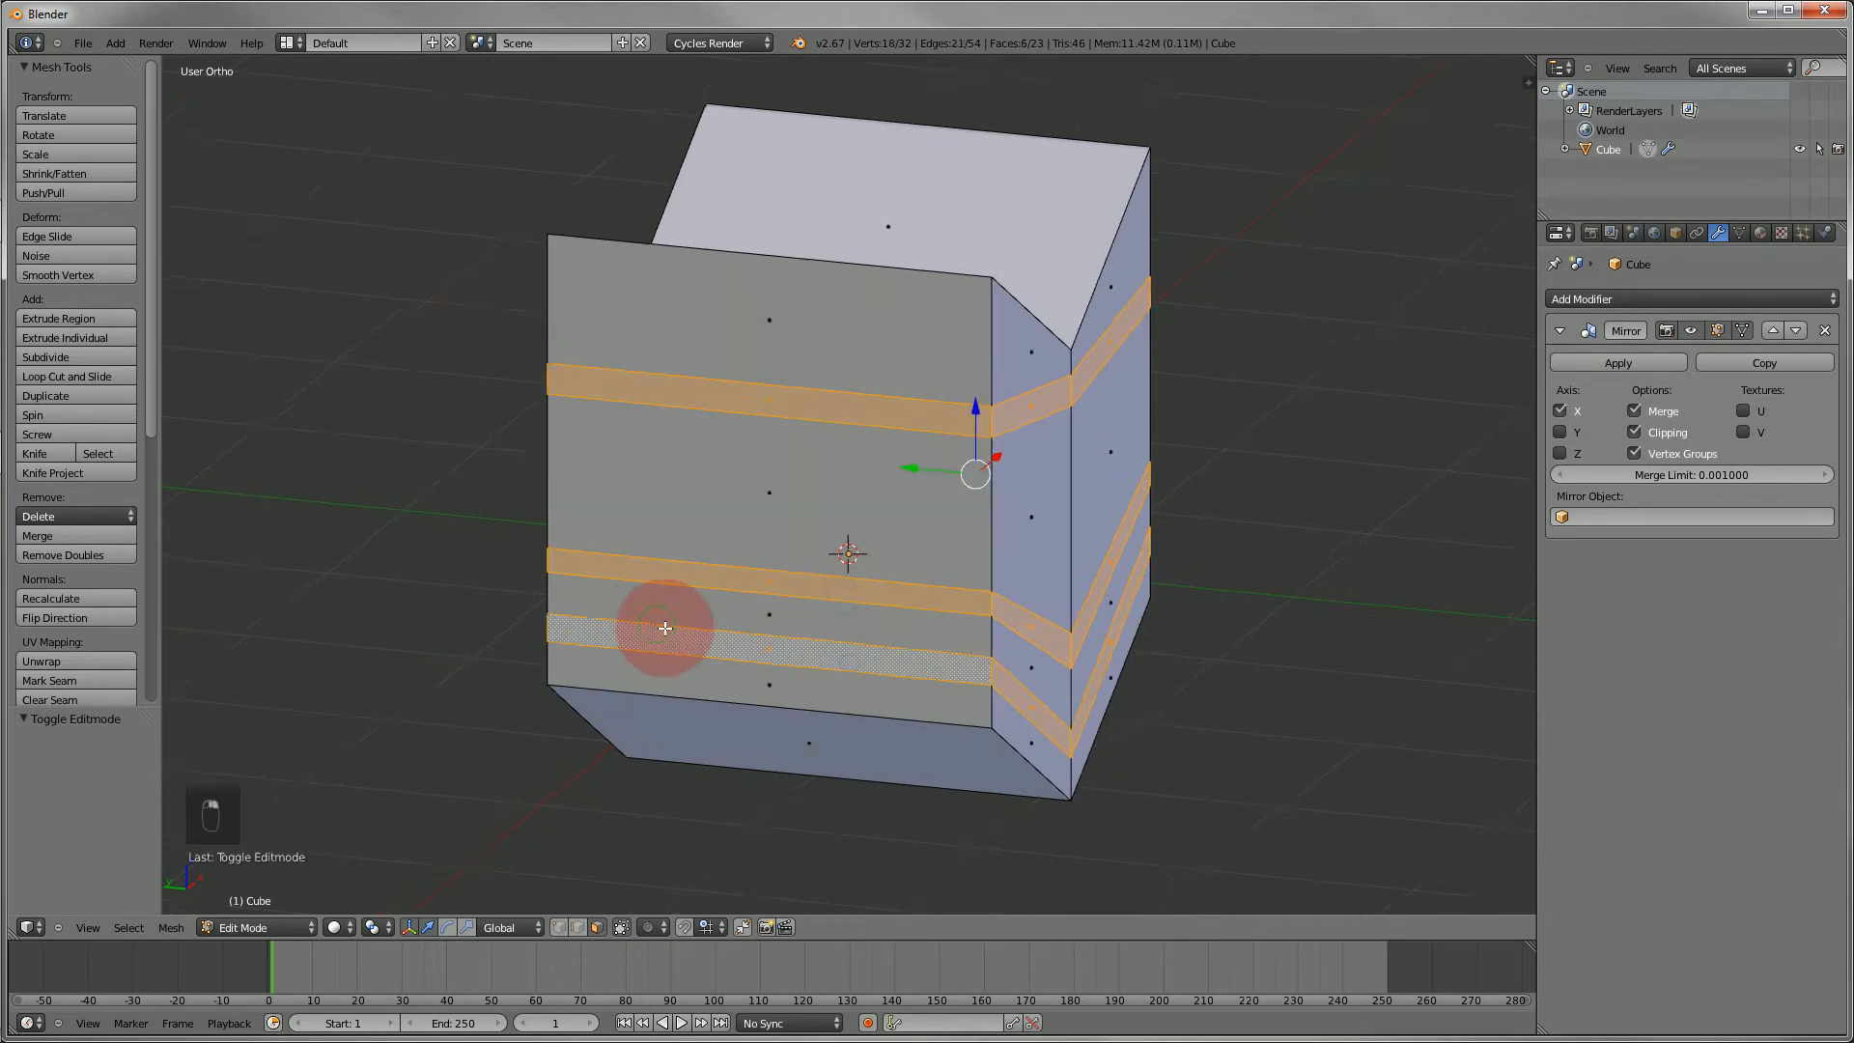
# - Add the three matching narrow bands on the back to the face selection and return to the front view
pyautogui.moveTo(663, 621); pyautogui.dragTo(1062, 590, button='middle')
pyautogui.keyDown('shift'); pyautogui.rightClick(1014, 373); pyautogui.keyUp('shift')
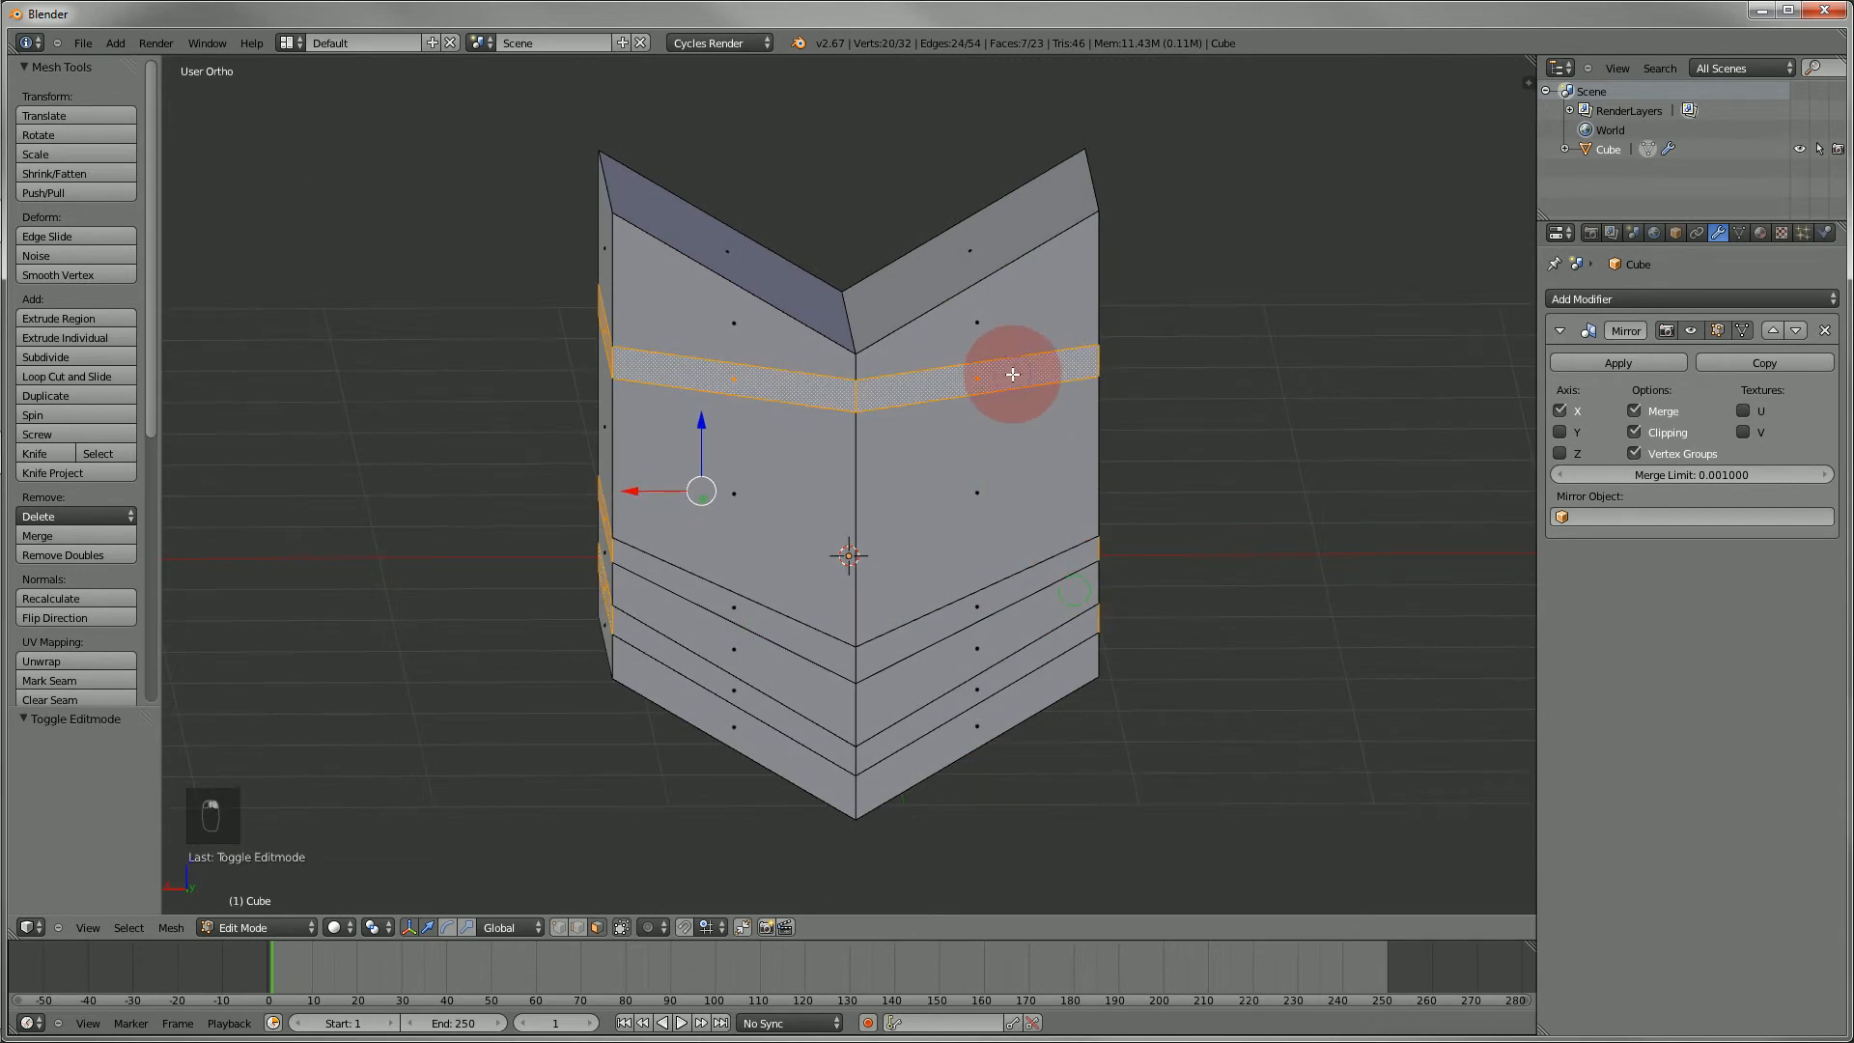
pyautogui.keyDown('shift'); pyautogui.rightClick(1032, 584); pyautogui.keyUp('shift')
pyautogui.keyDown('shift'); pyautogui.rightClick(1034, 641); pyautogui.keyUp('shift')
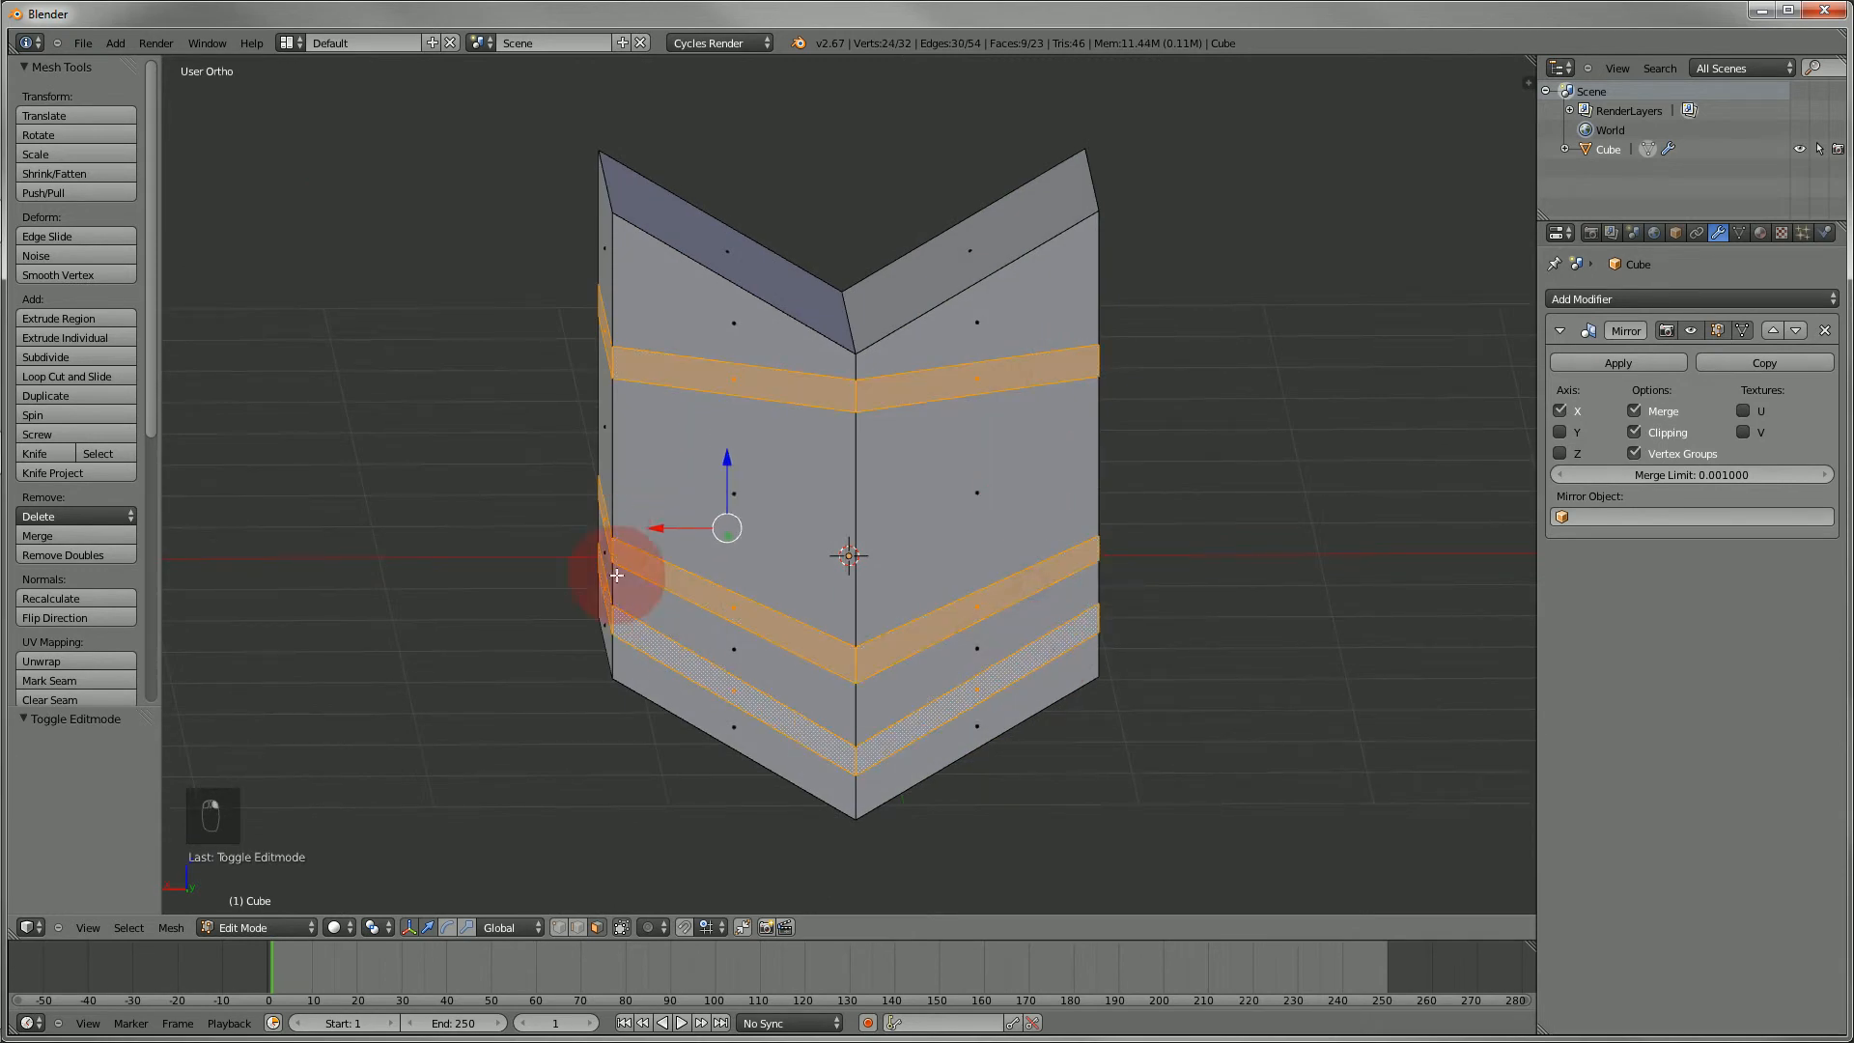
pyautogui.moveTo(613, 571); pyautogui.dragTo(1136, 535, button='middle')
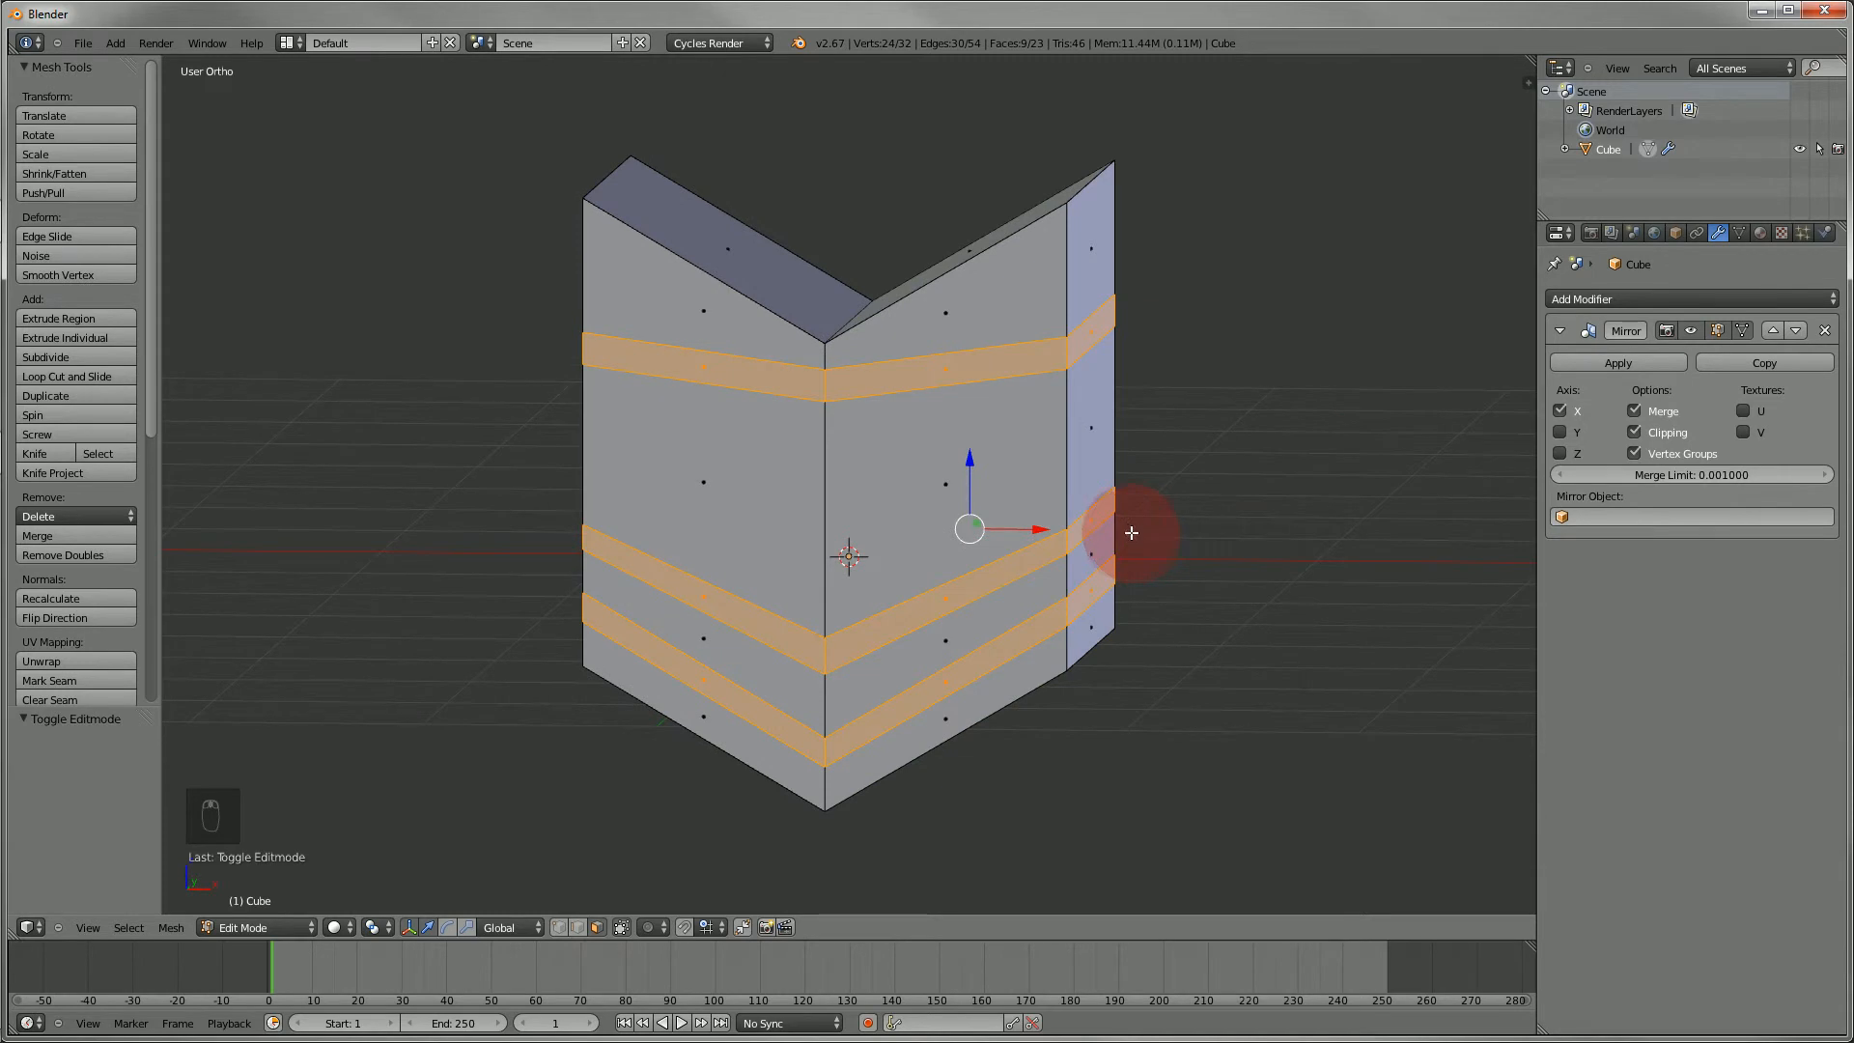
pyautogui.press('KP_1')
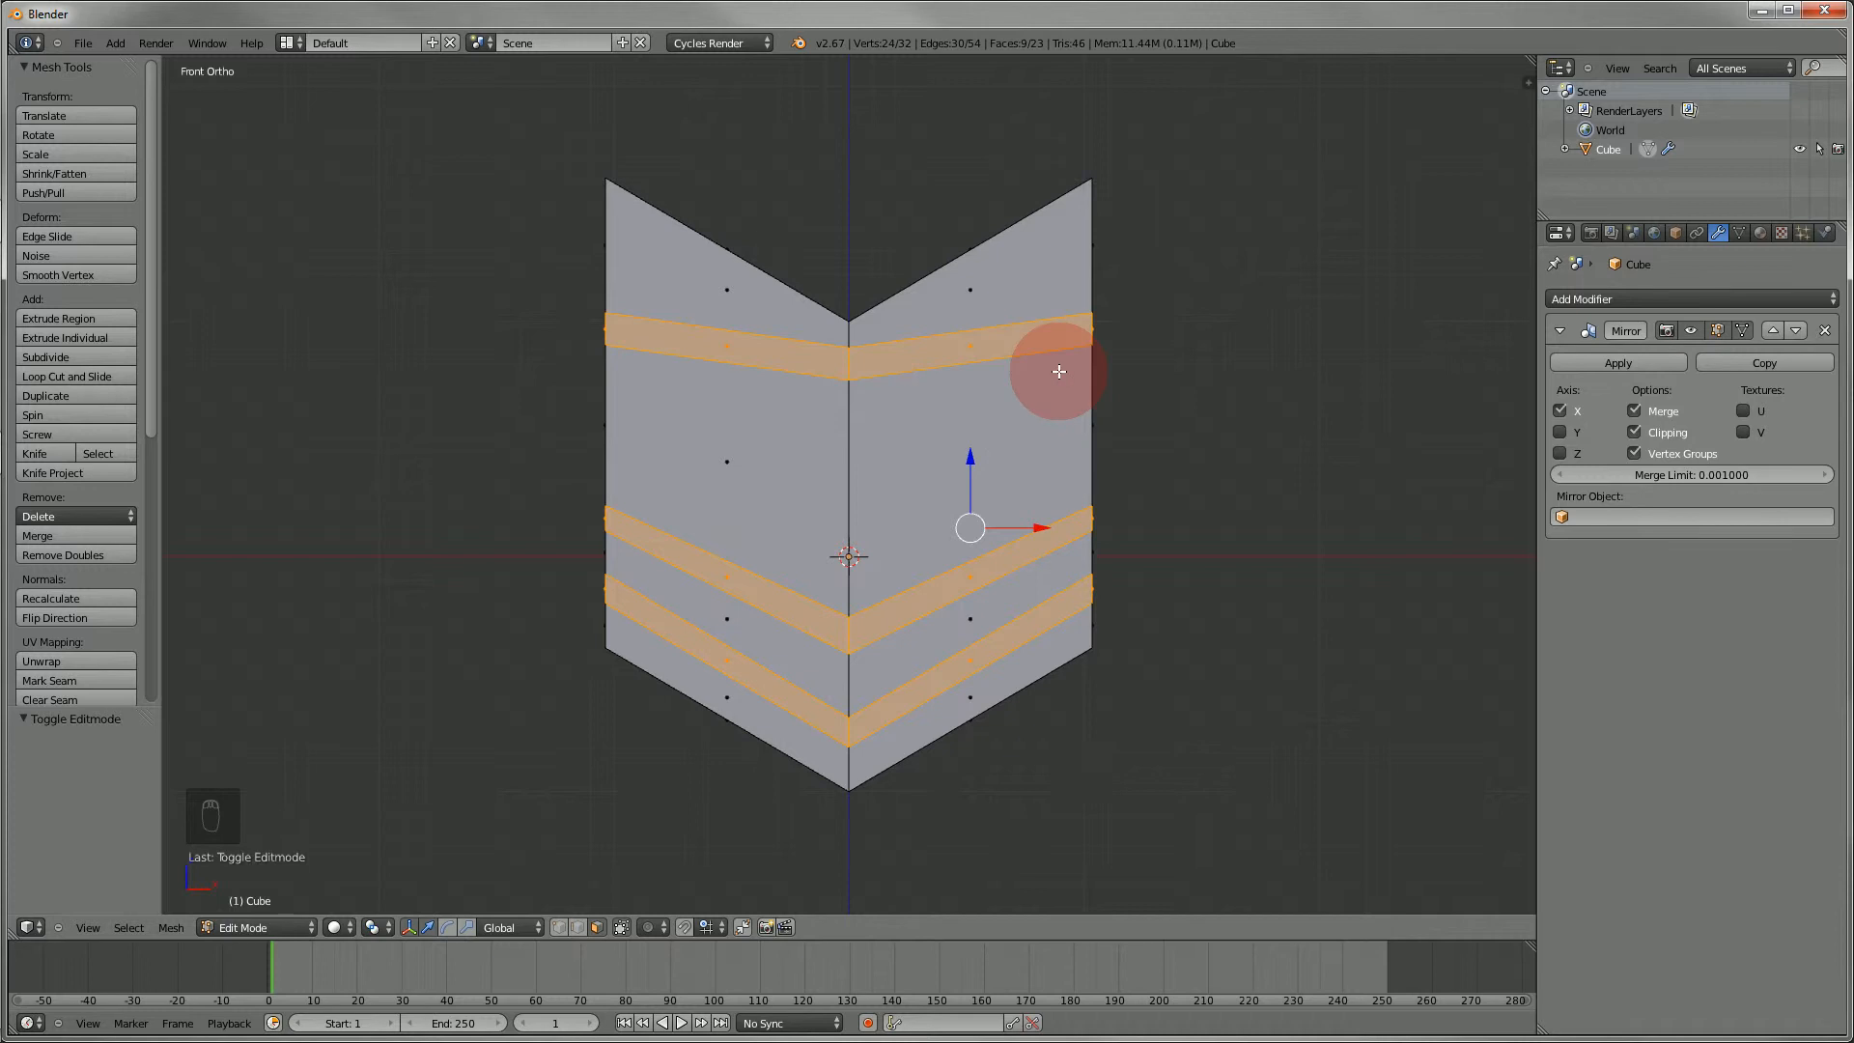
# - Try extruding only the large middle side face inward by about 0.17, and undo back to the band selection
pyautogui.press('a')
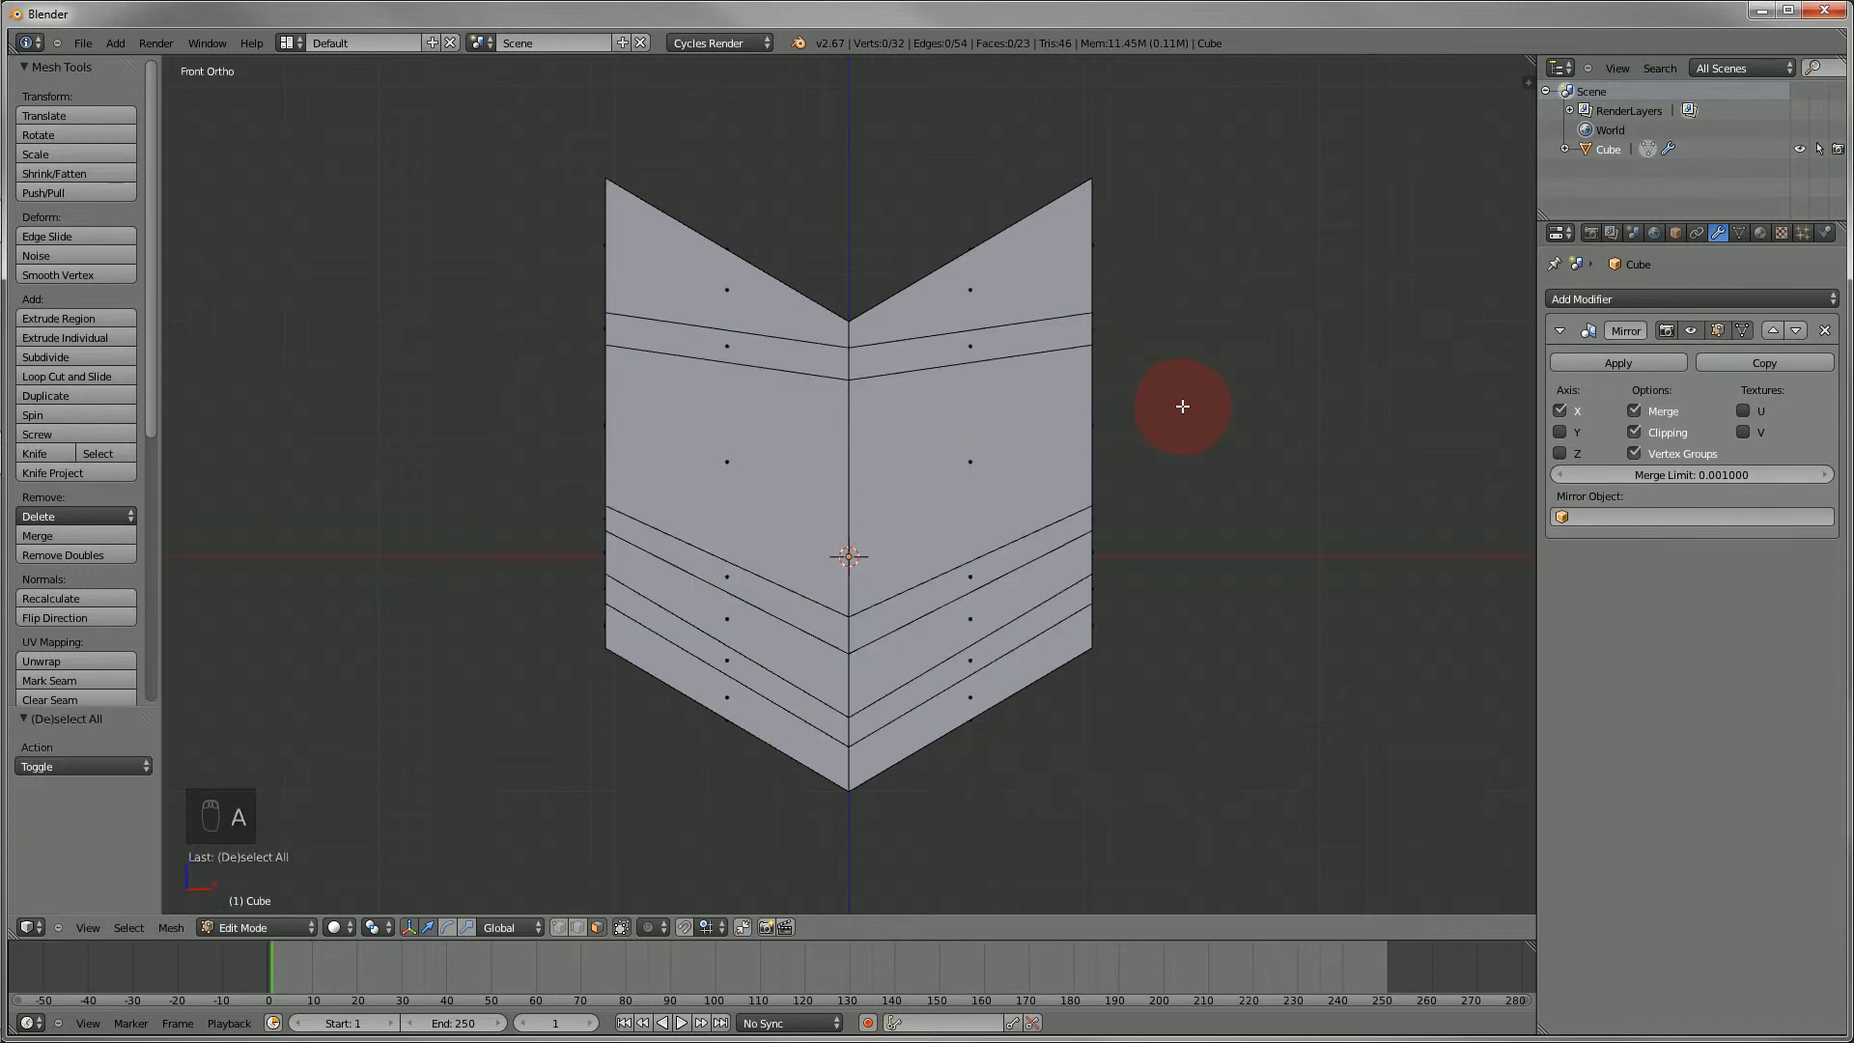
pyautogui.moveTo(1183, 406); pyautogui.dragTo(1110, 310, button='middle')
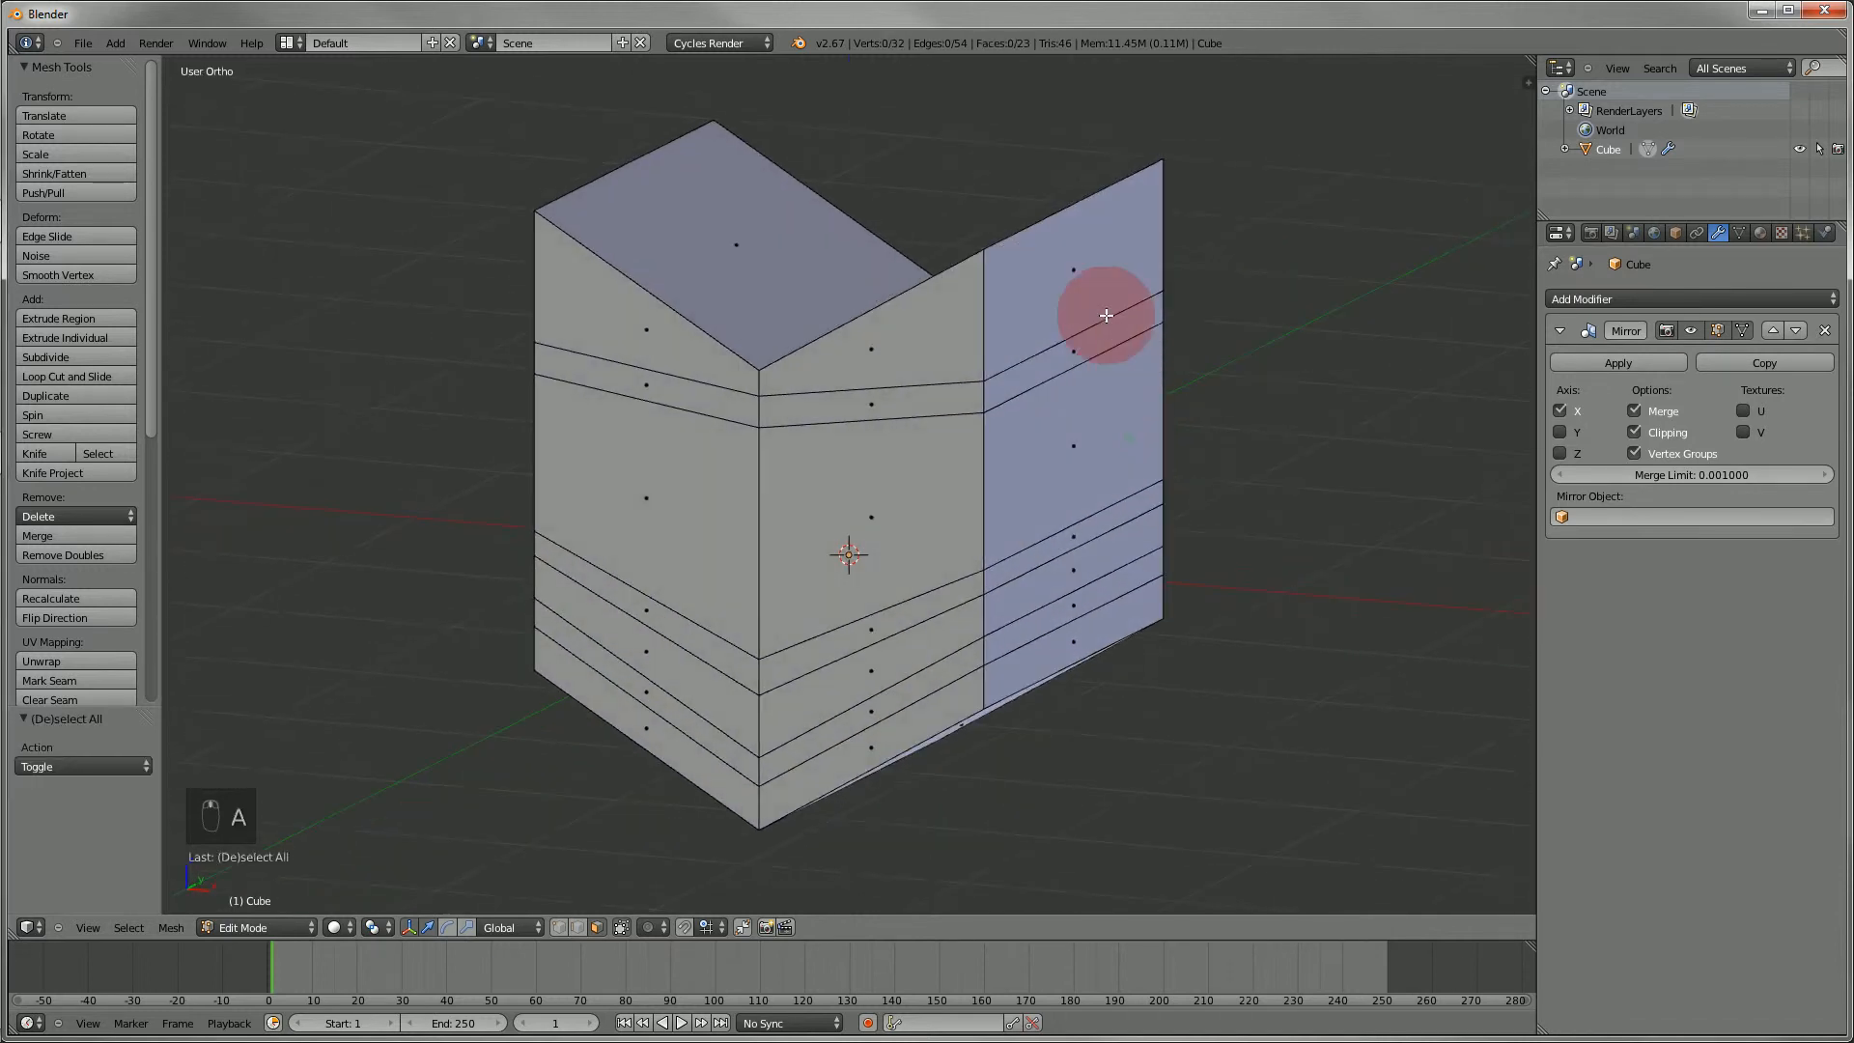
pyautogui.rightClick(1102, 421)
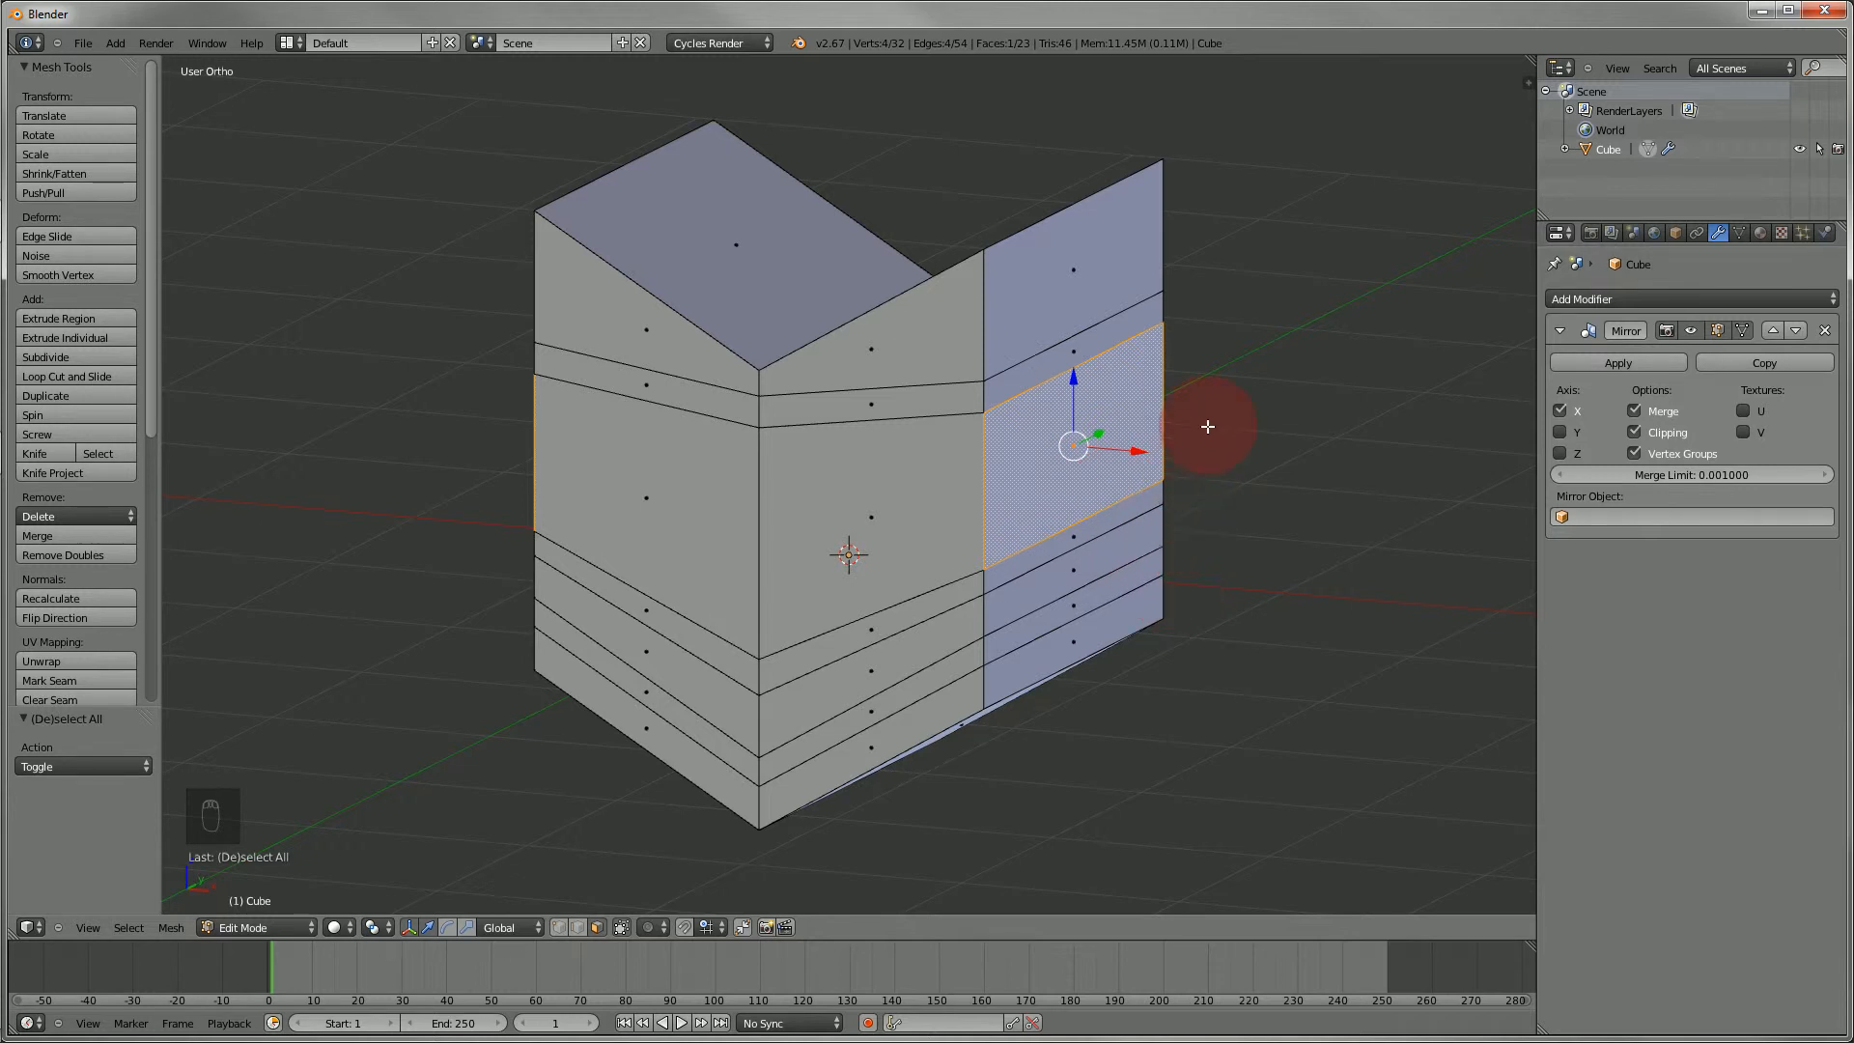
pyautogui.press('e')
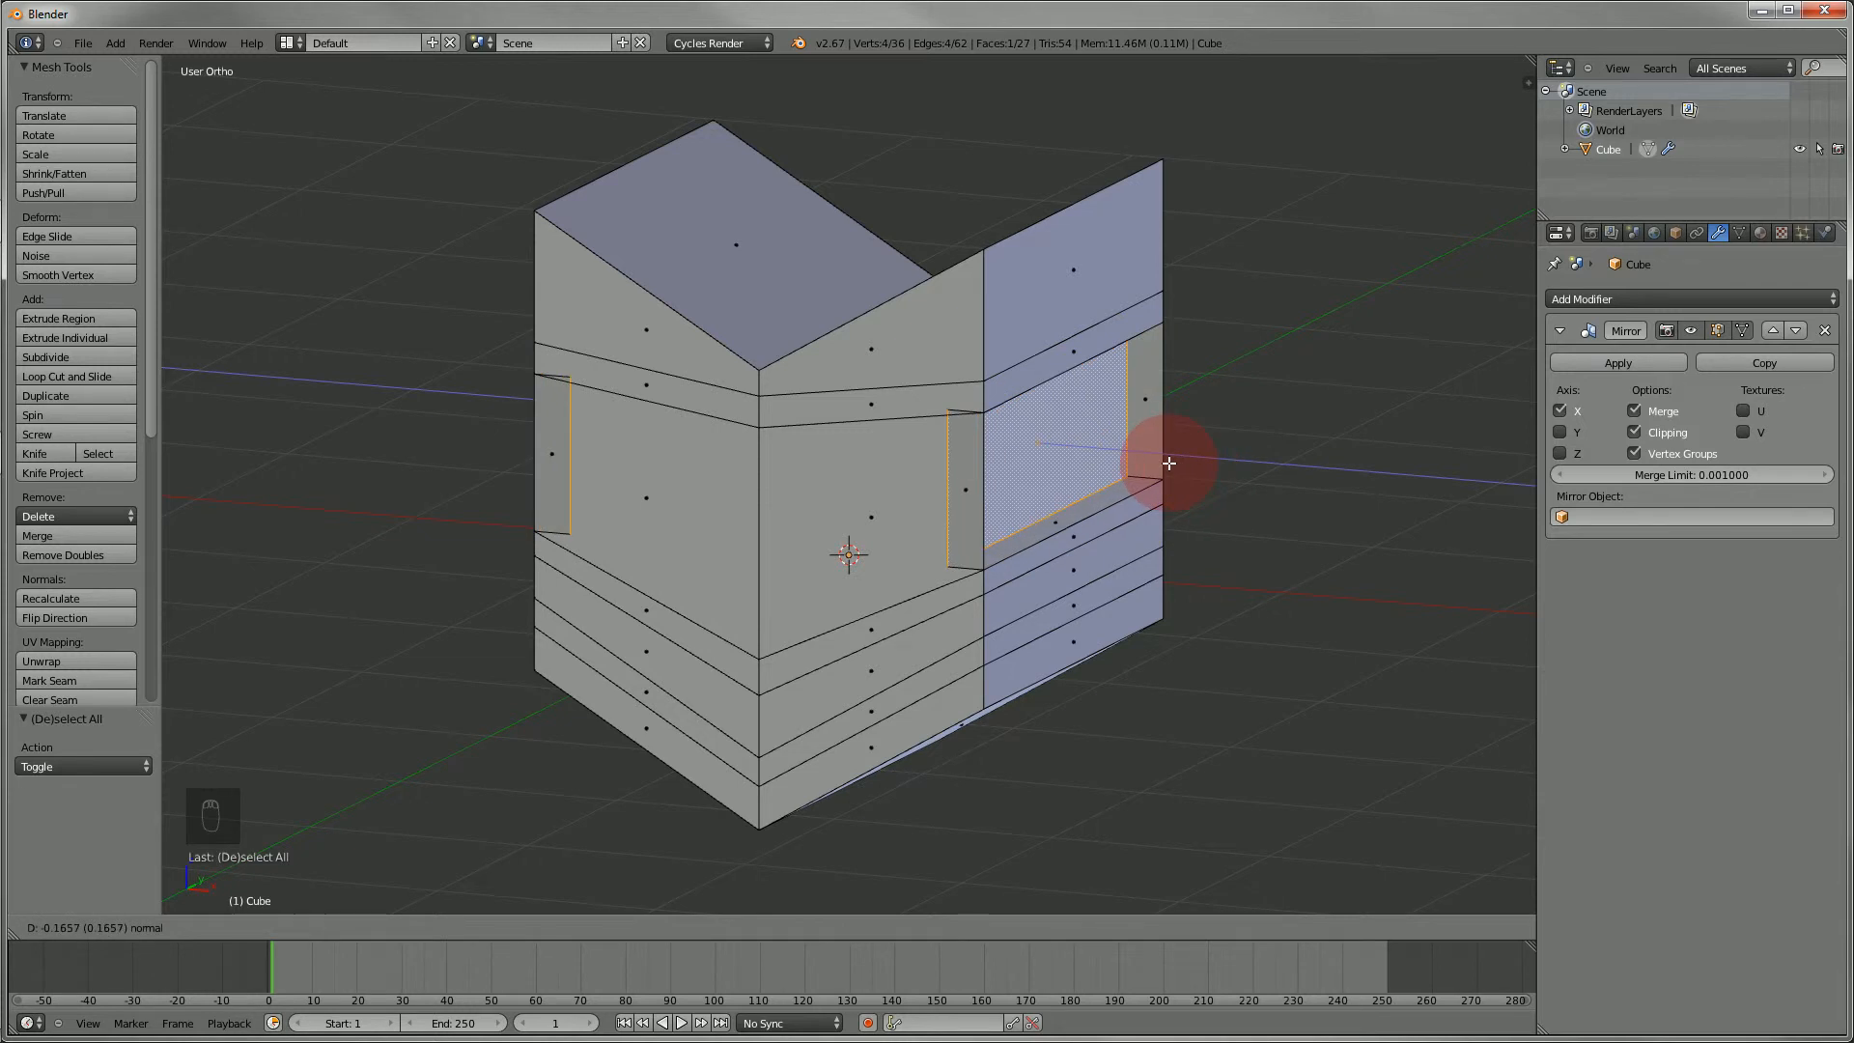
pyautogui.click(1171, 464)
pyautogui.hotkey('ctrl', 'z')
pyautogui.hotkey('ctrl', 'z')
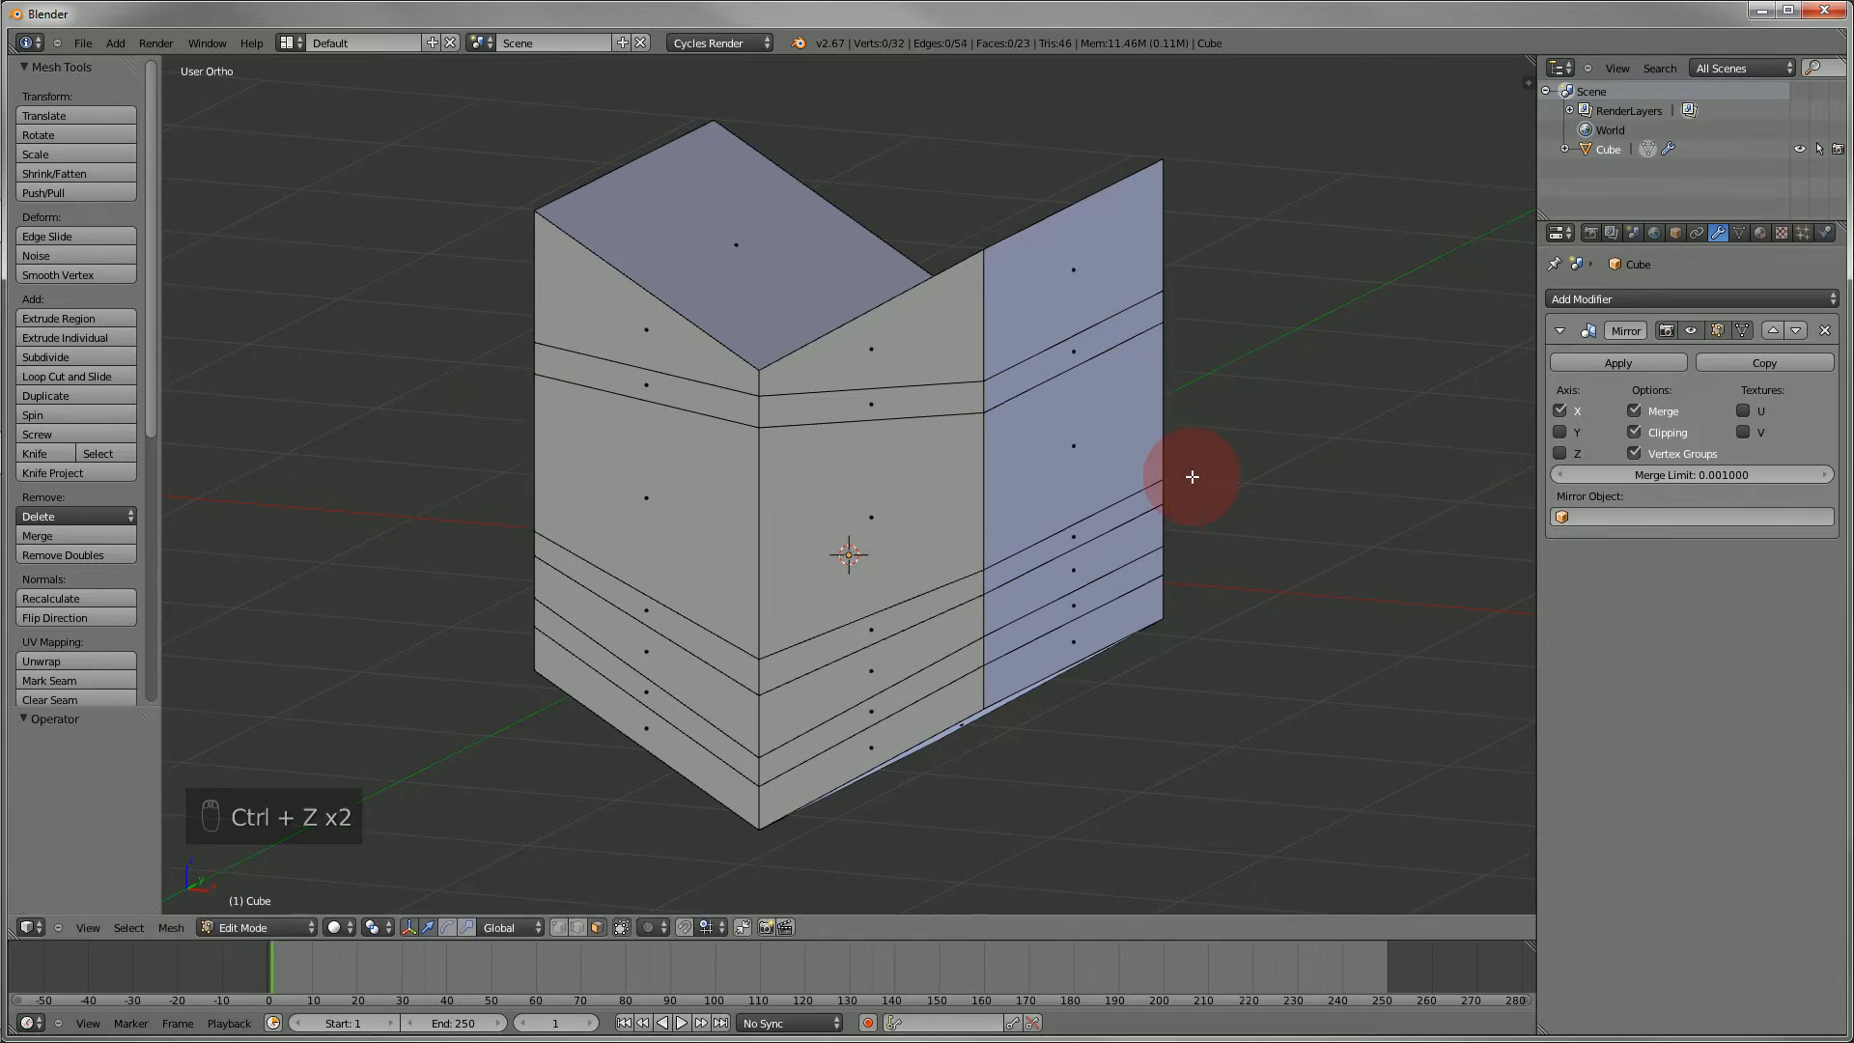
pyautogui.hotkey('ctrl', 'z')
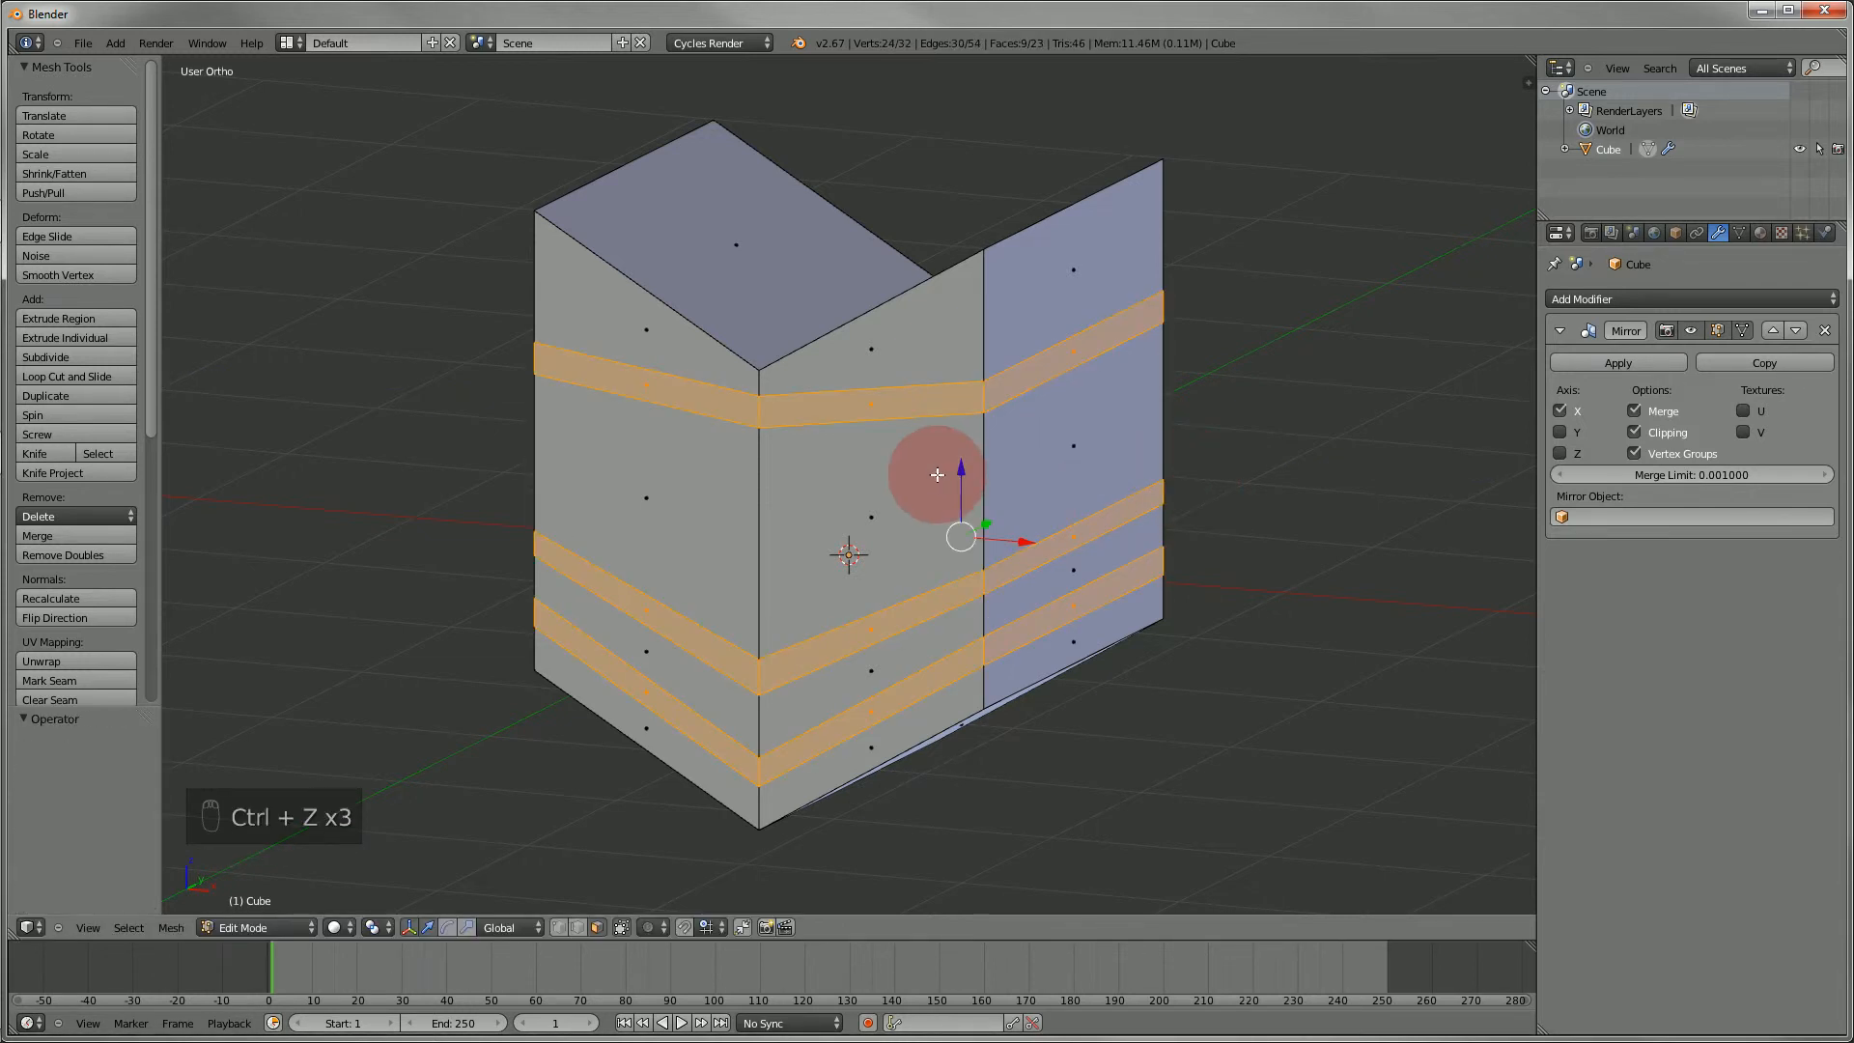
# - Extrude the selected bands from the front view and cancel the movement so the new faces stay in place
pyautogui.press('KP_1')
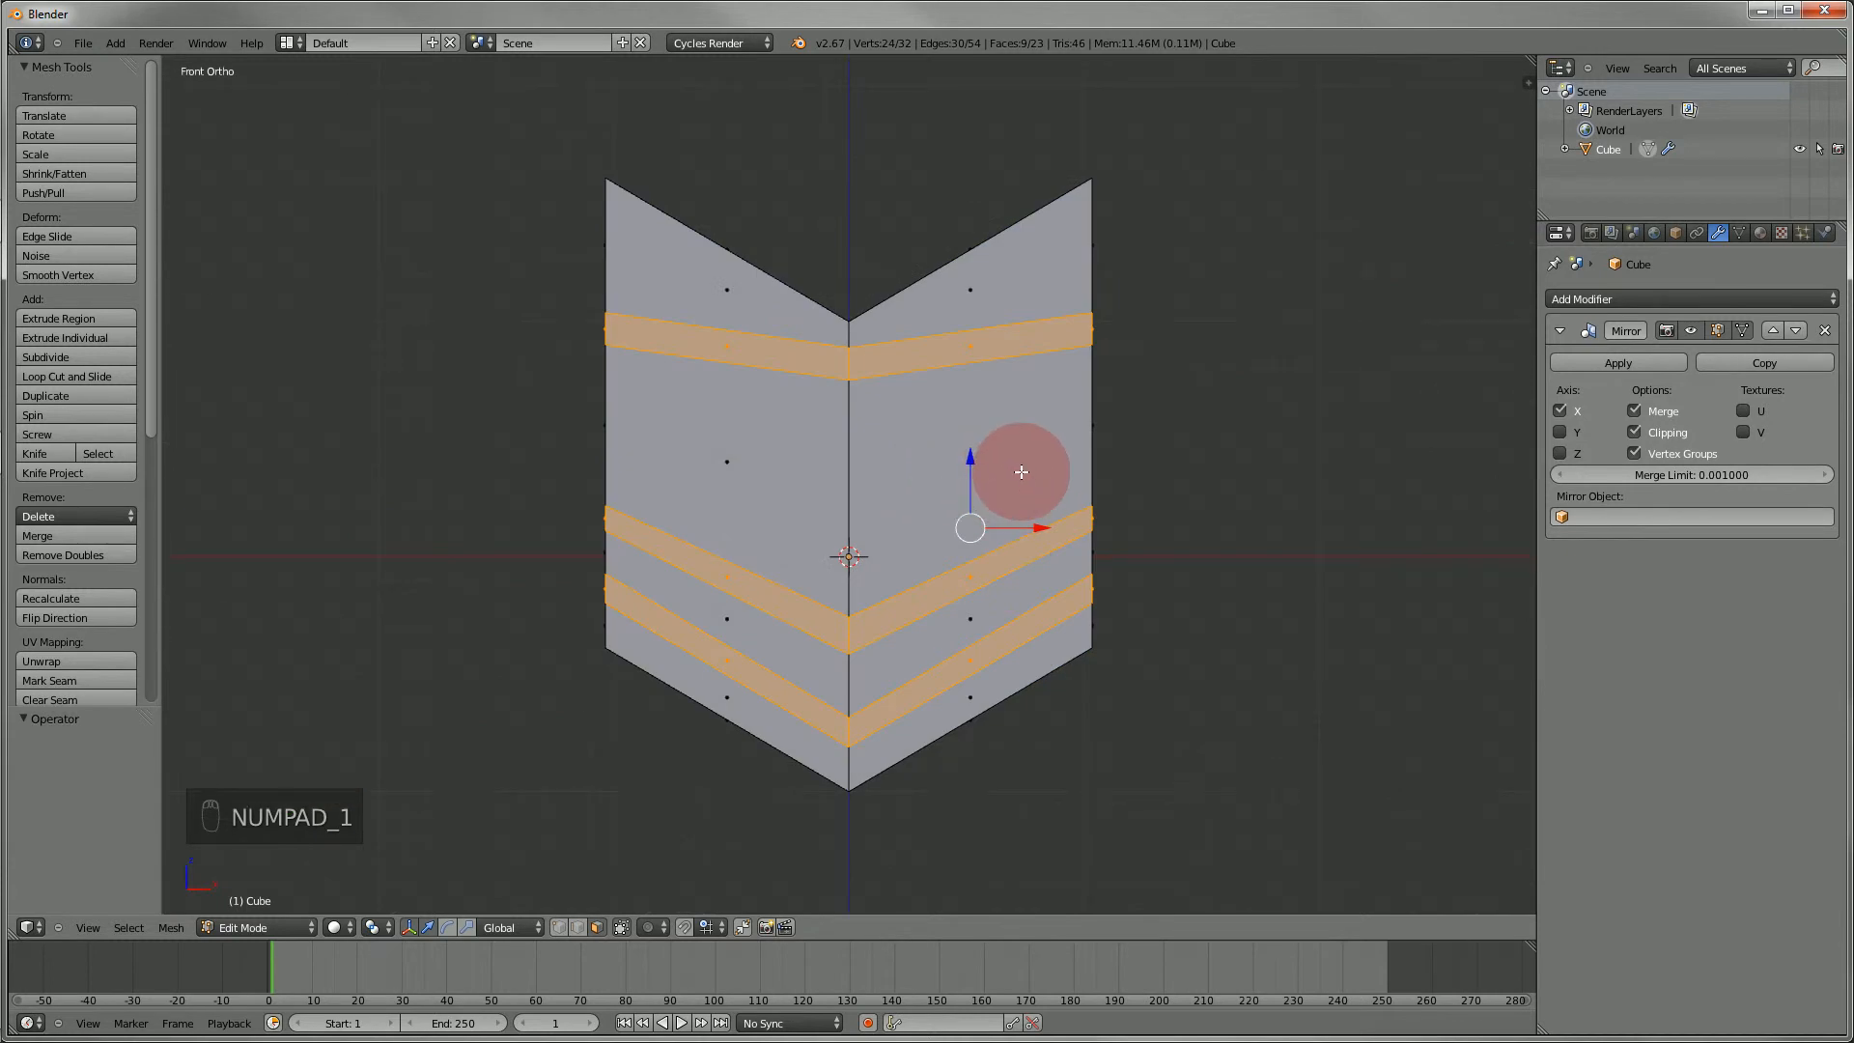
pyautogui.press('e')
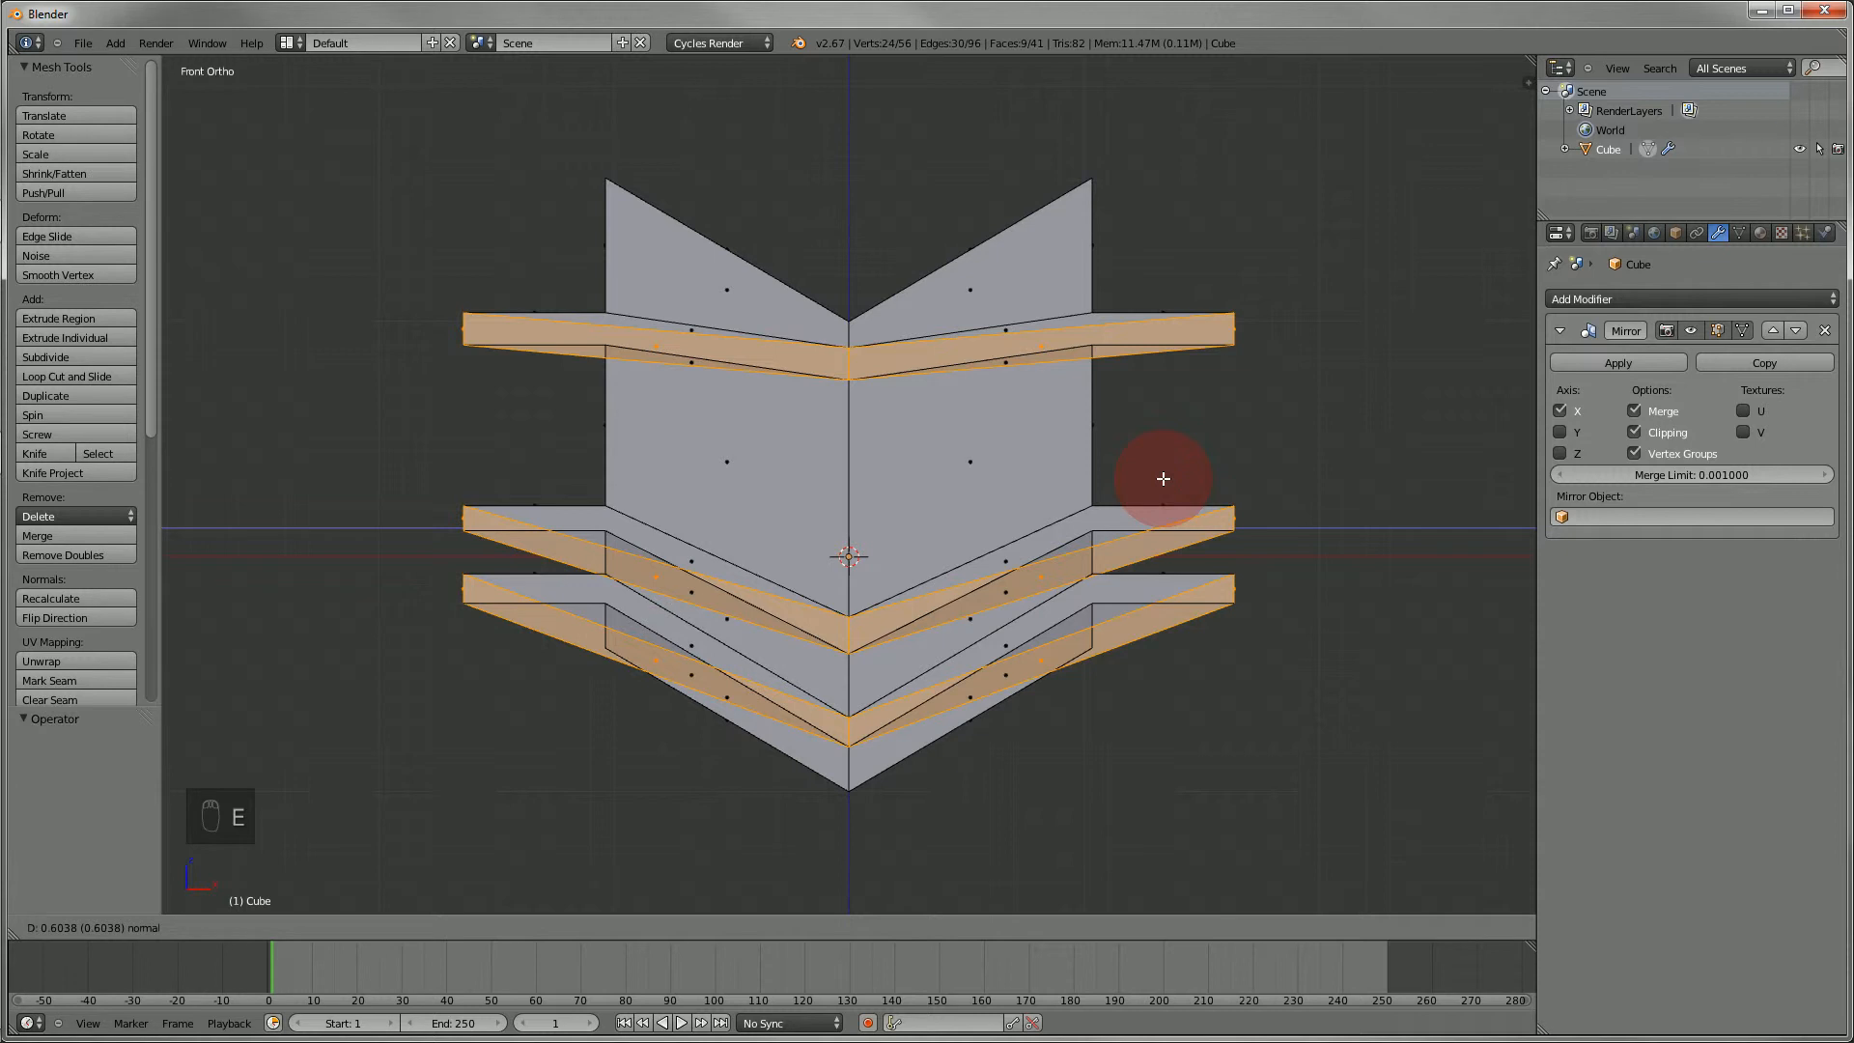
pyautogui.rightClick(1163, 478)
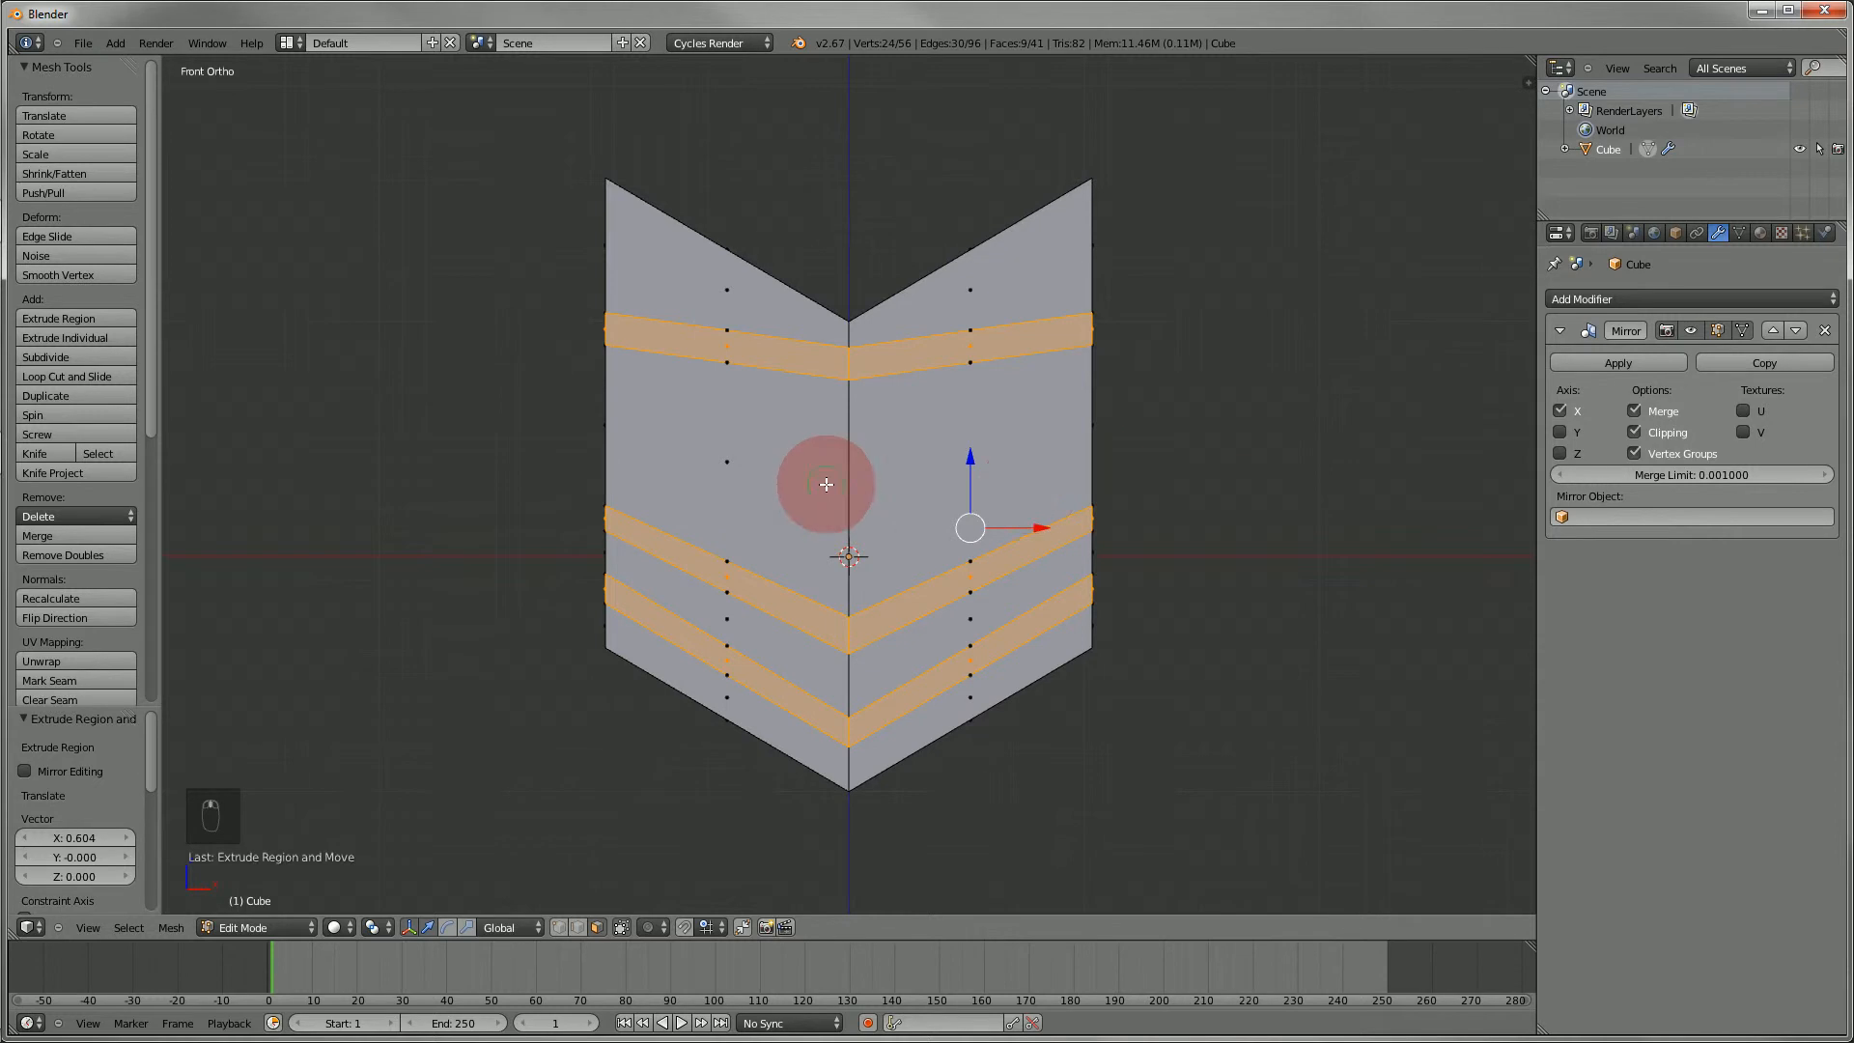
# - Scale the extruded band faces outward by about 1.297 on all axes and inspect the ridges all around
pyautogui.moveTo(815, 484)
pyautogui.mouseDown(button='middle')
pyautogui.moveTo(952, 492)
pyautogui.moveTo(811, 504)
pyautogui.mouseUp(button='middle')
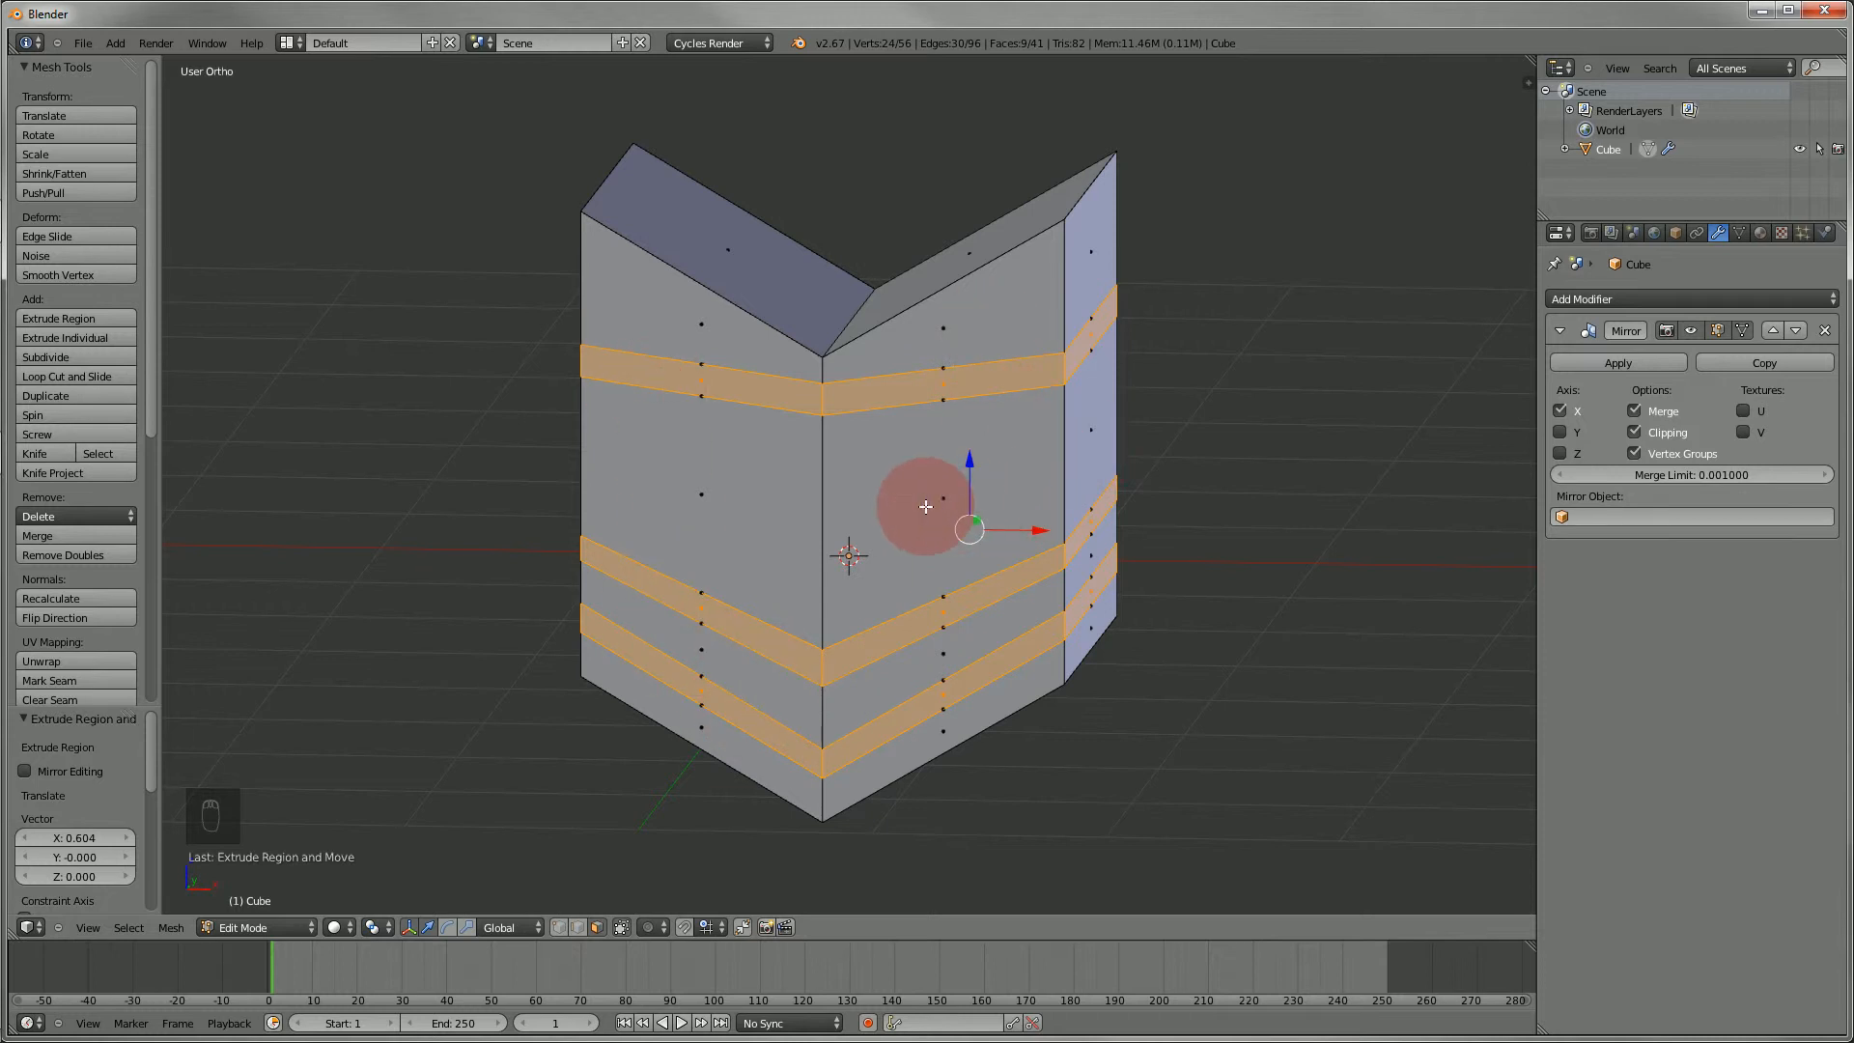
pyautogui.moveTo(919, 508); pyautogui.dragTo(1024, 489, button='middle')
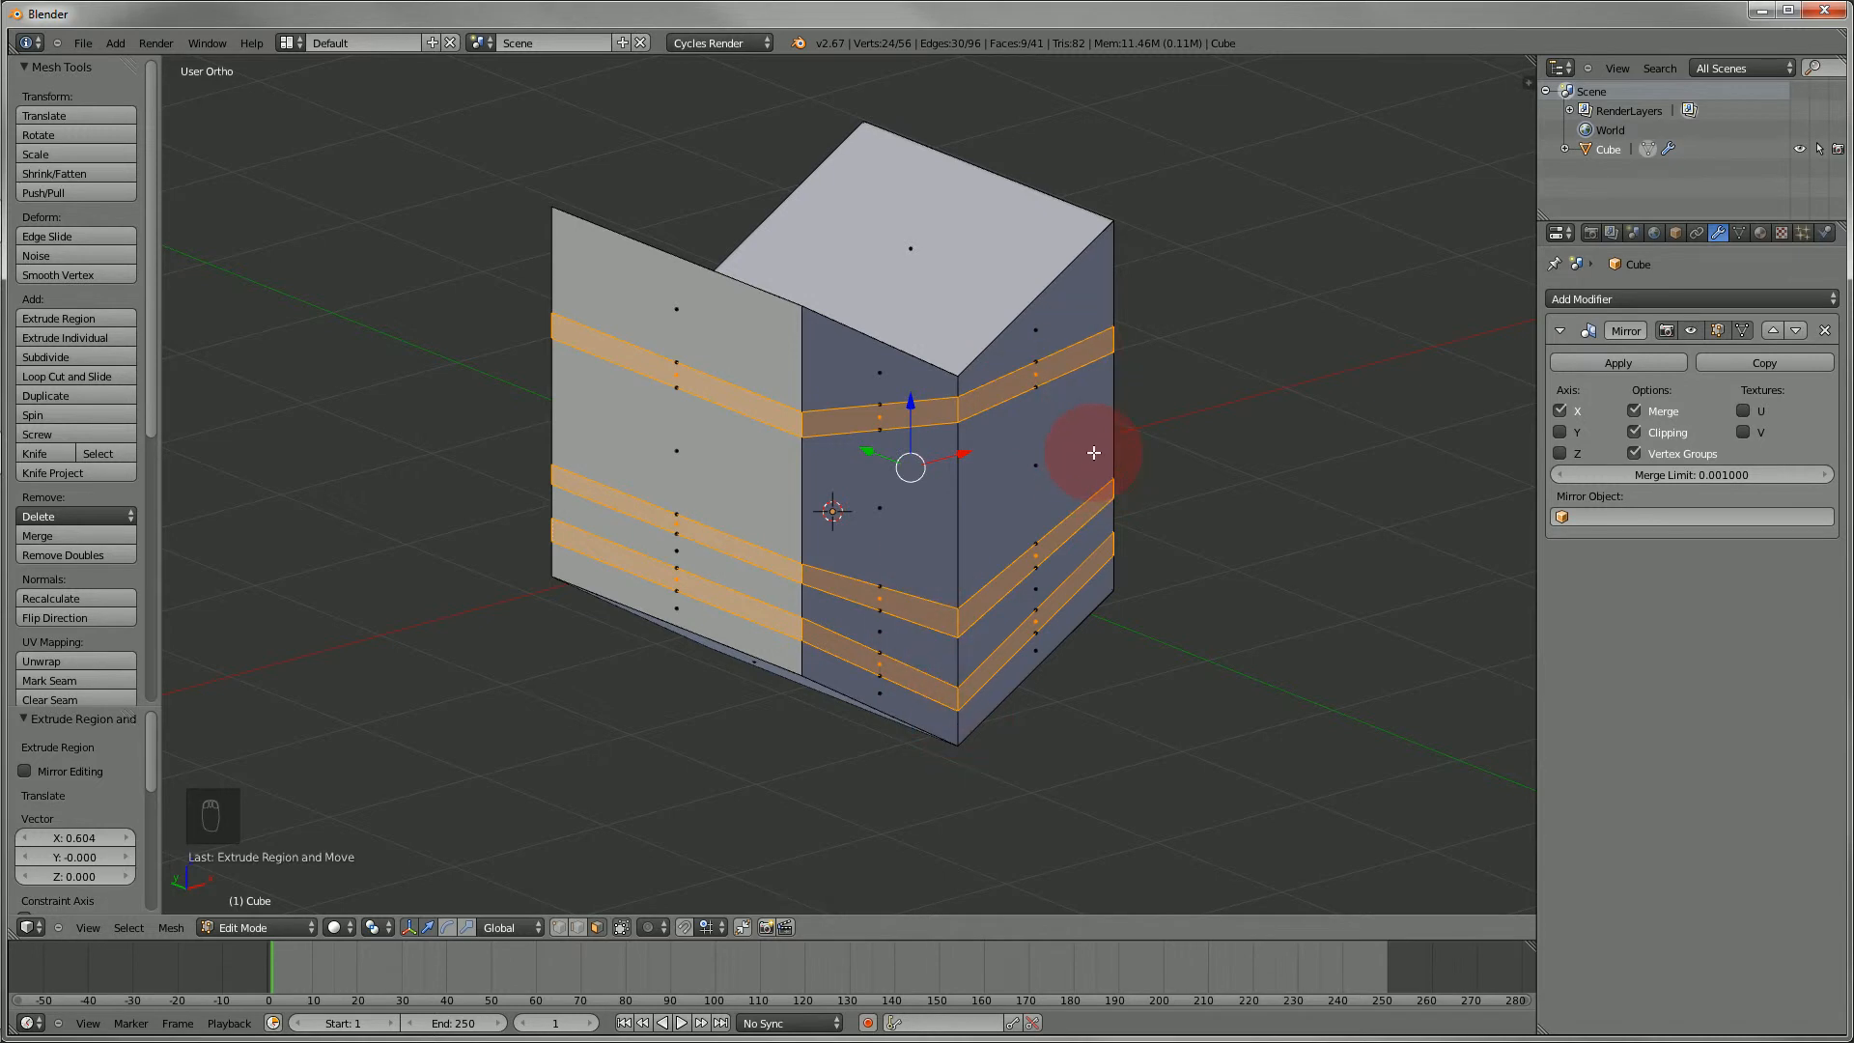
pyautogui.press('s')
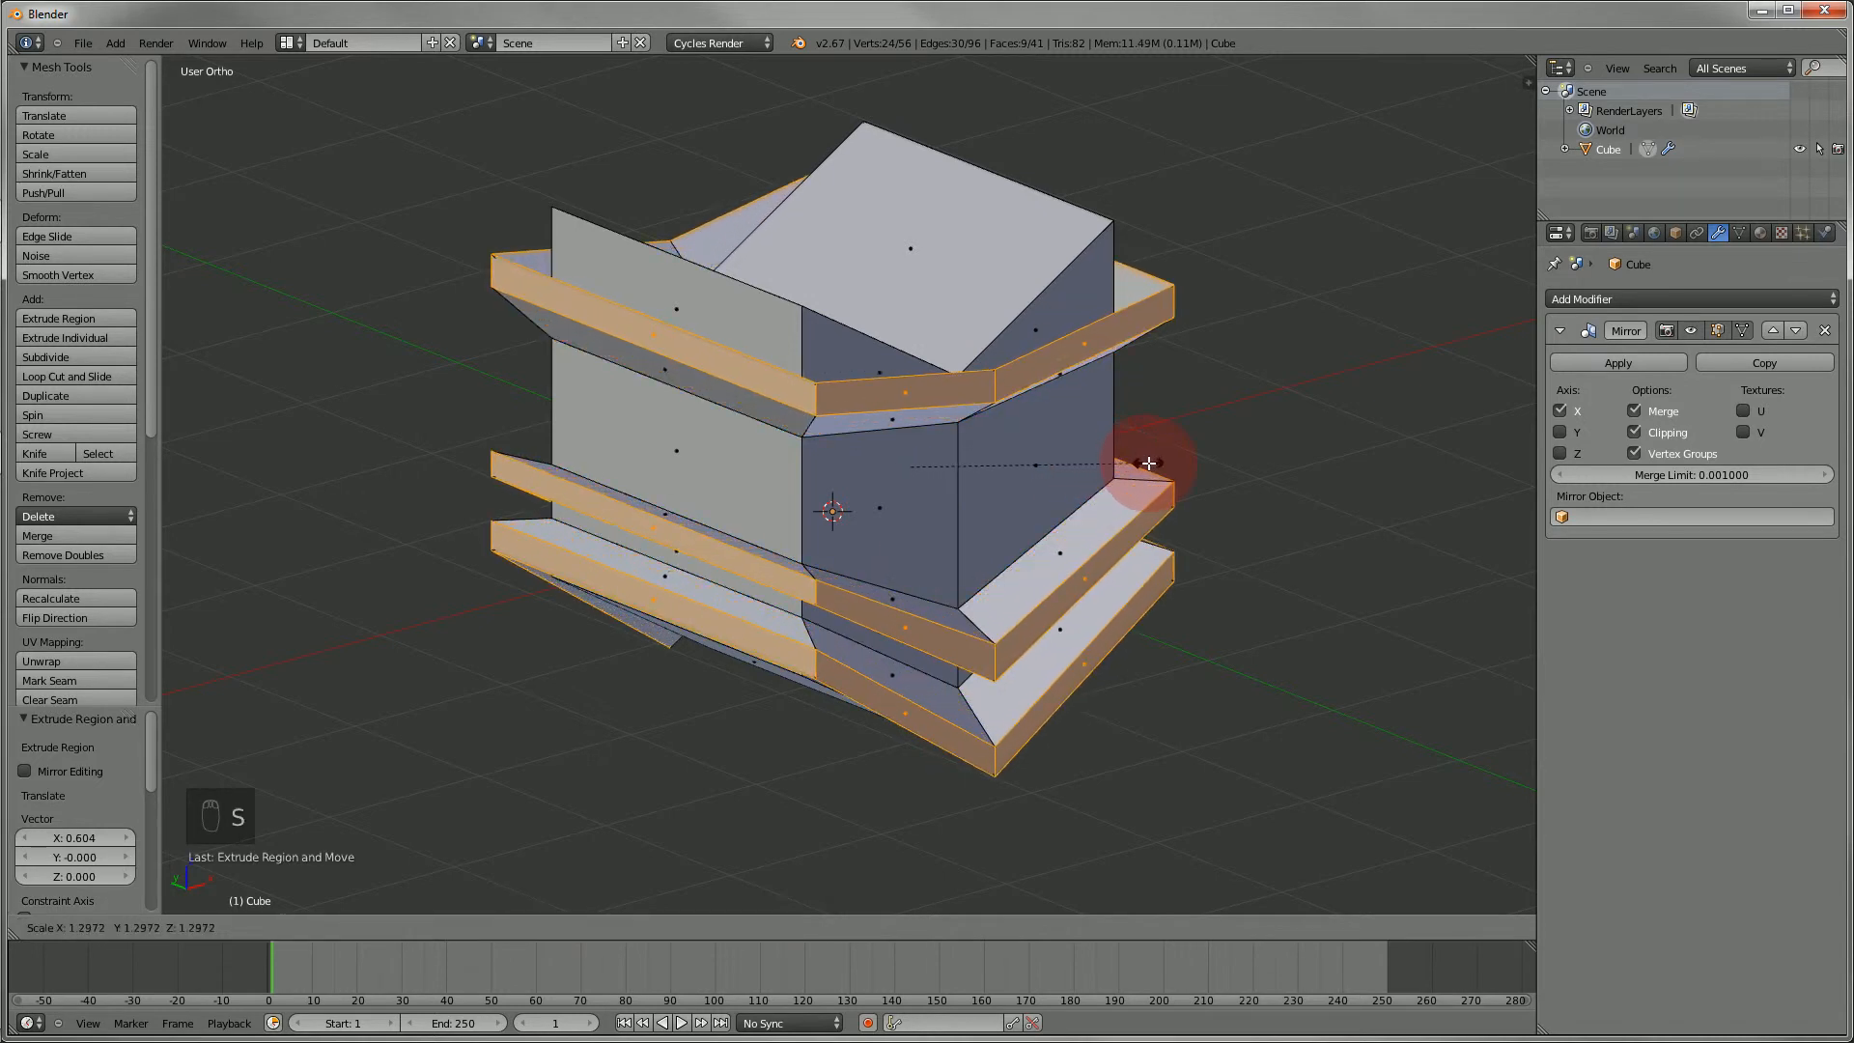
pyautogui.click(1148, 463)
pyautogui.moveTo(840, 447); pyautogui.dragTo(1444, 432, button='middle')
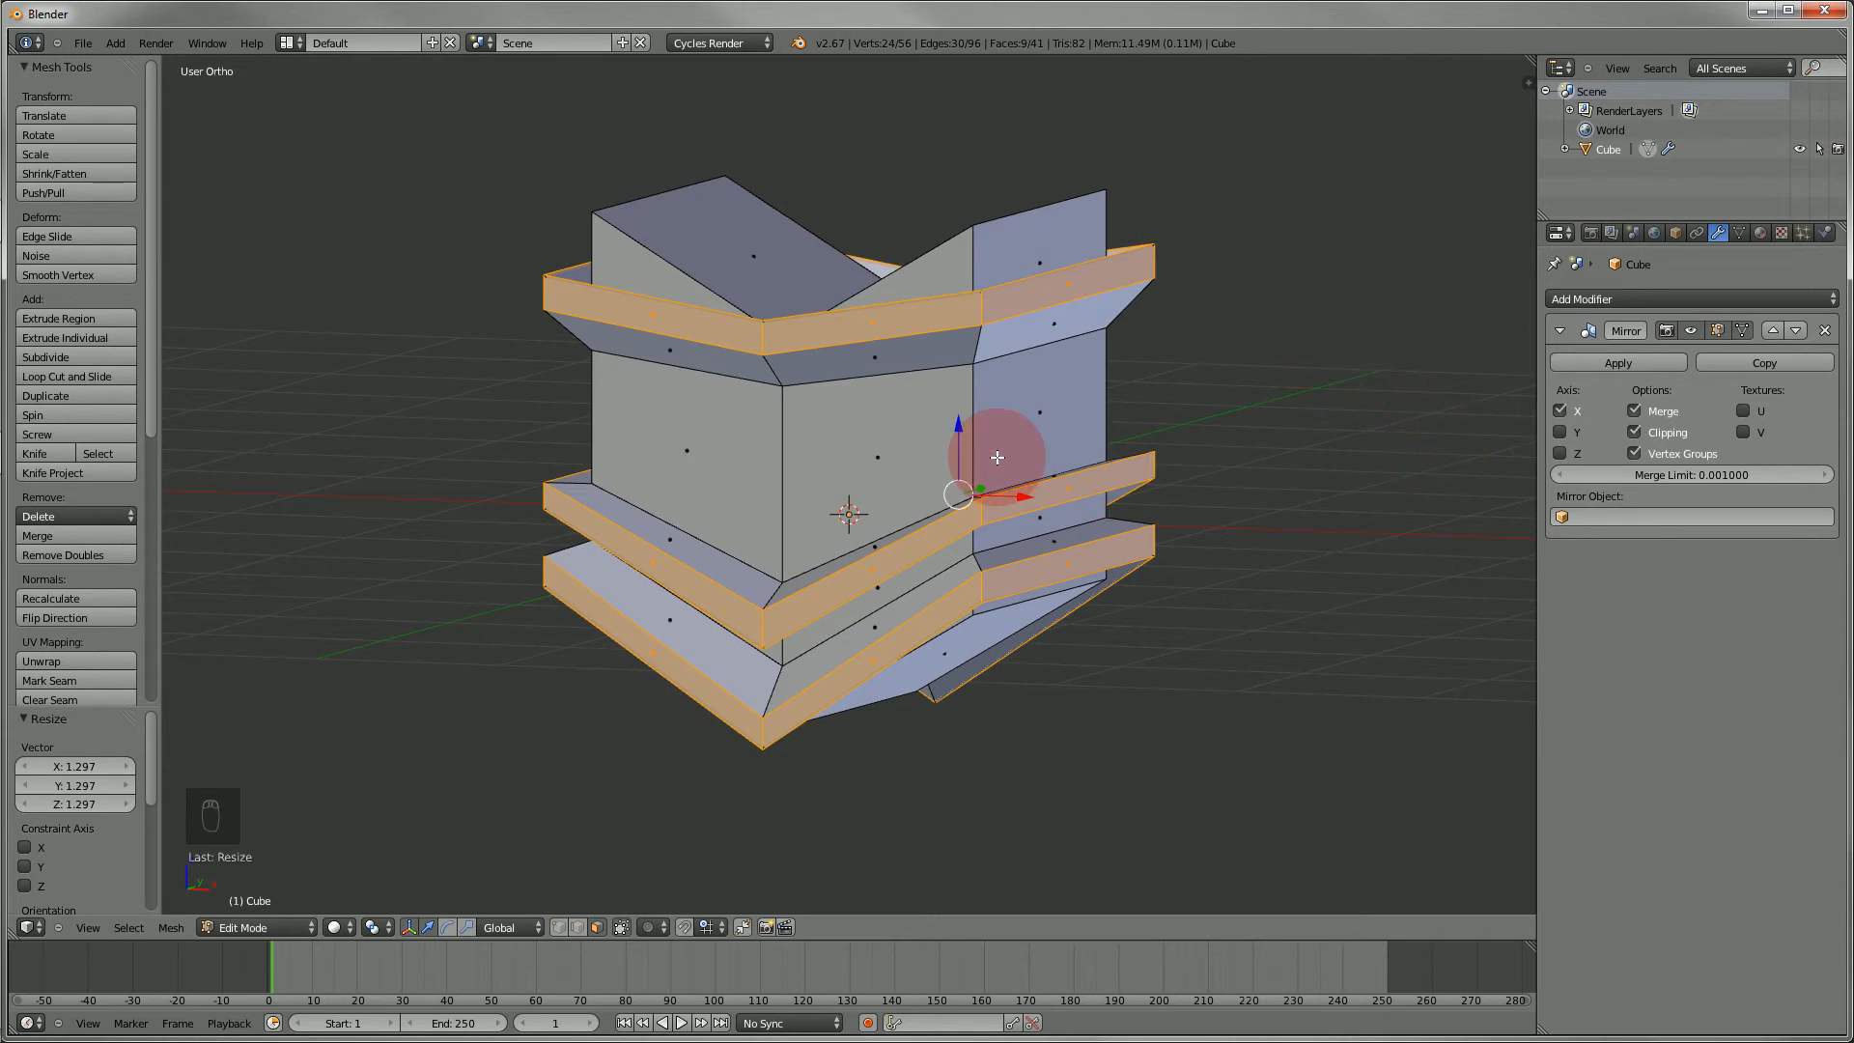
pyautogui.moveTo(997, 451)
pyautogui.mouseDown(button='middle')
pyautogui.moveTo(1049, 451)
pyautogui.moveTo(1006, 490)
pyautogui.moveTo(998, 571)
pyautogui.moveTo(1050, 424)
pyautogui.moveTo(1014, 434)
pyautogui.mouseUp(button='middle')
# - Move the scaled band faces down about 0.2 along the global Z axis in the front view and clear the selection
pyautogui.press('KP_1')
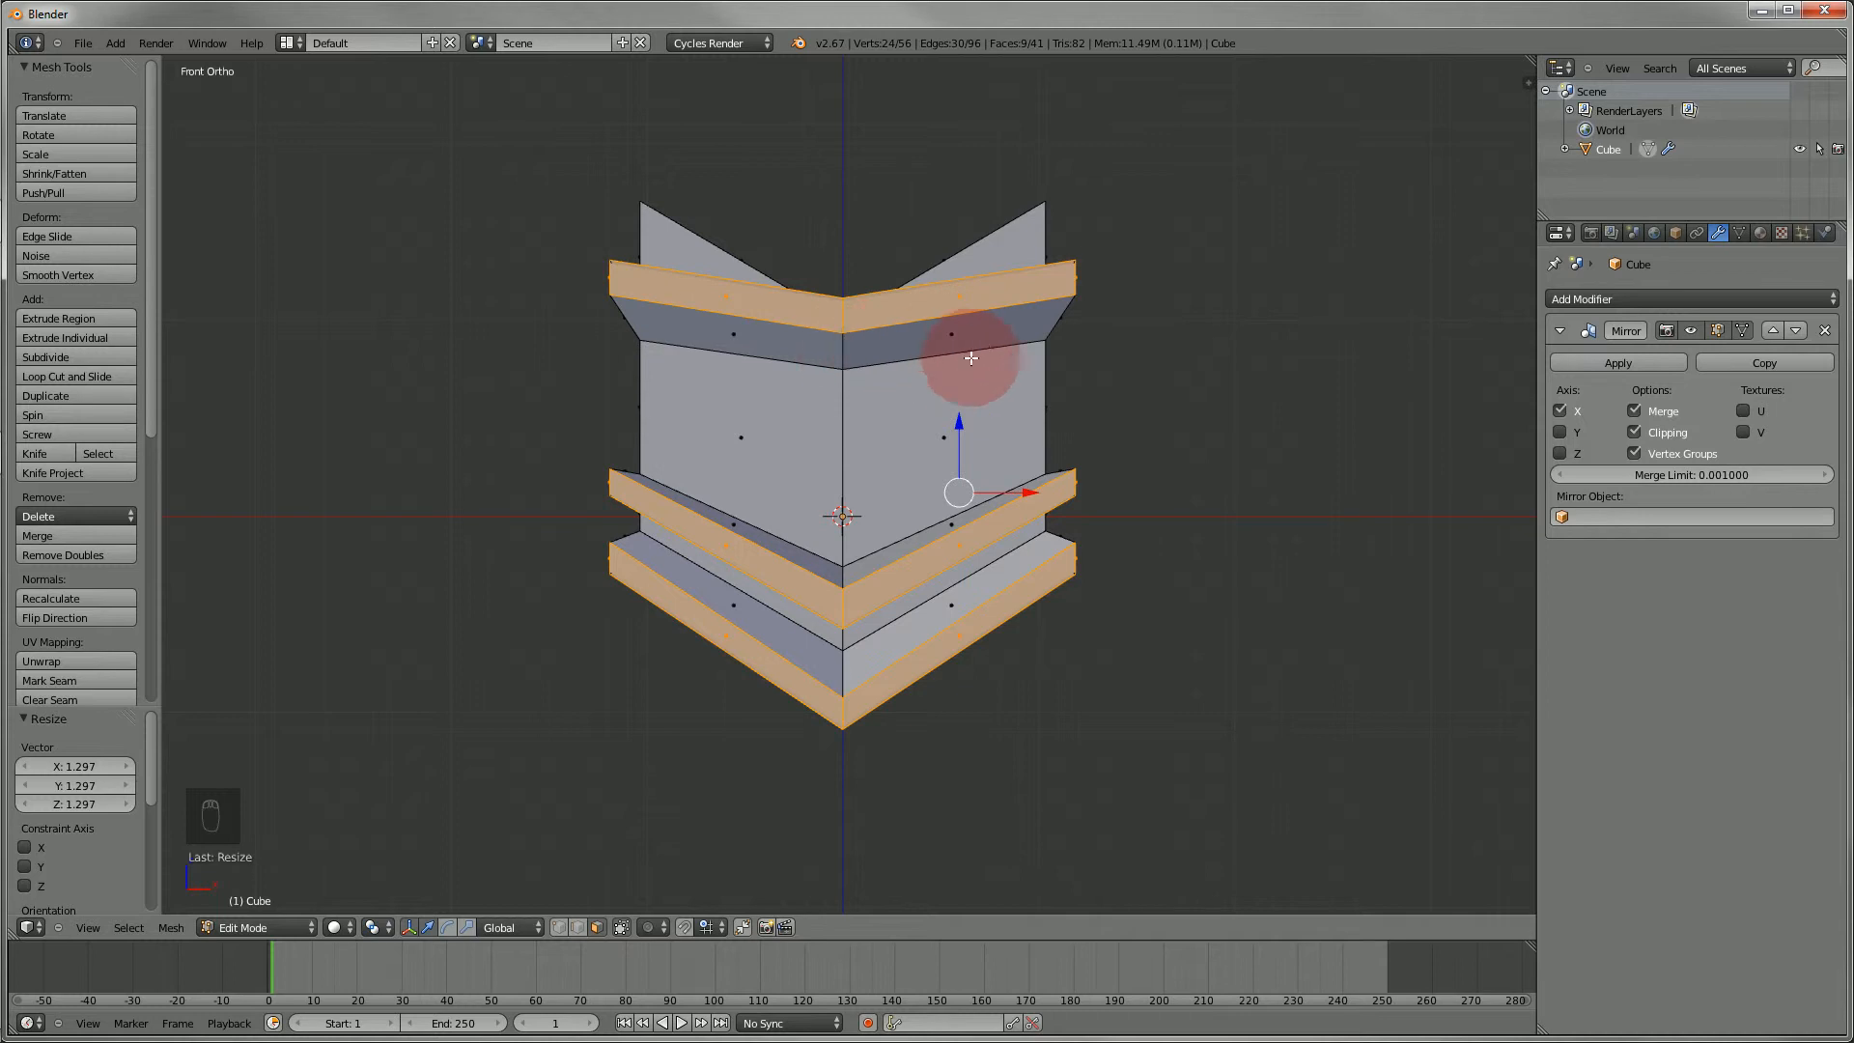
pyautogui.press('g')
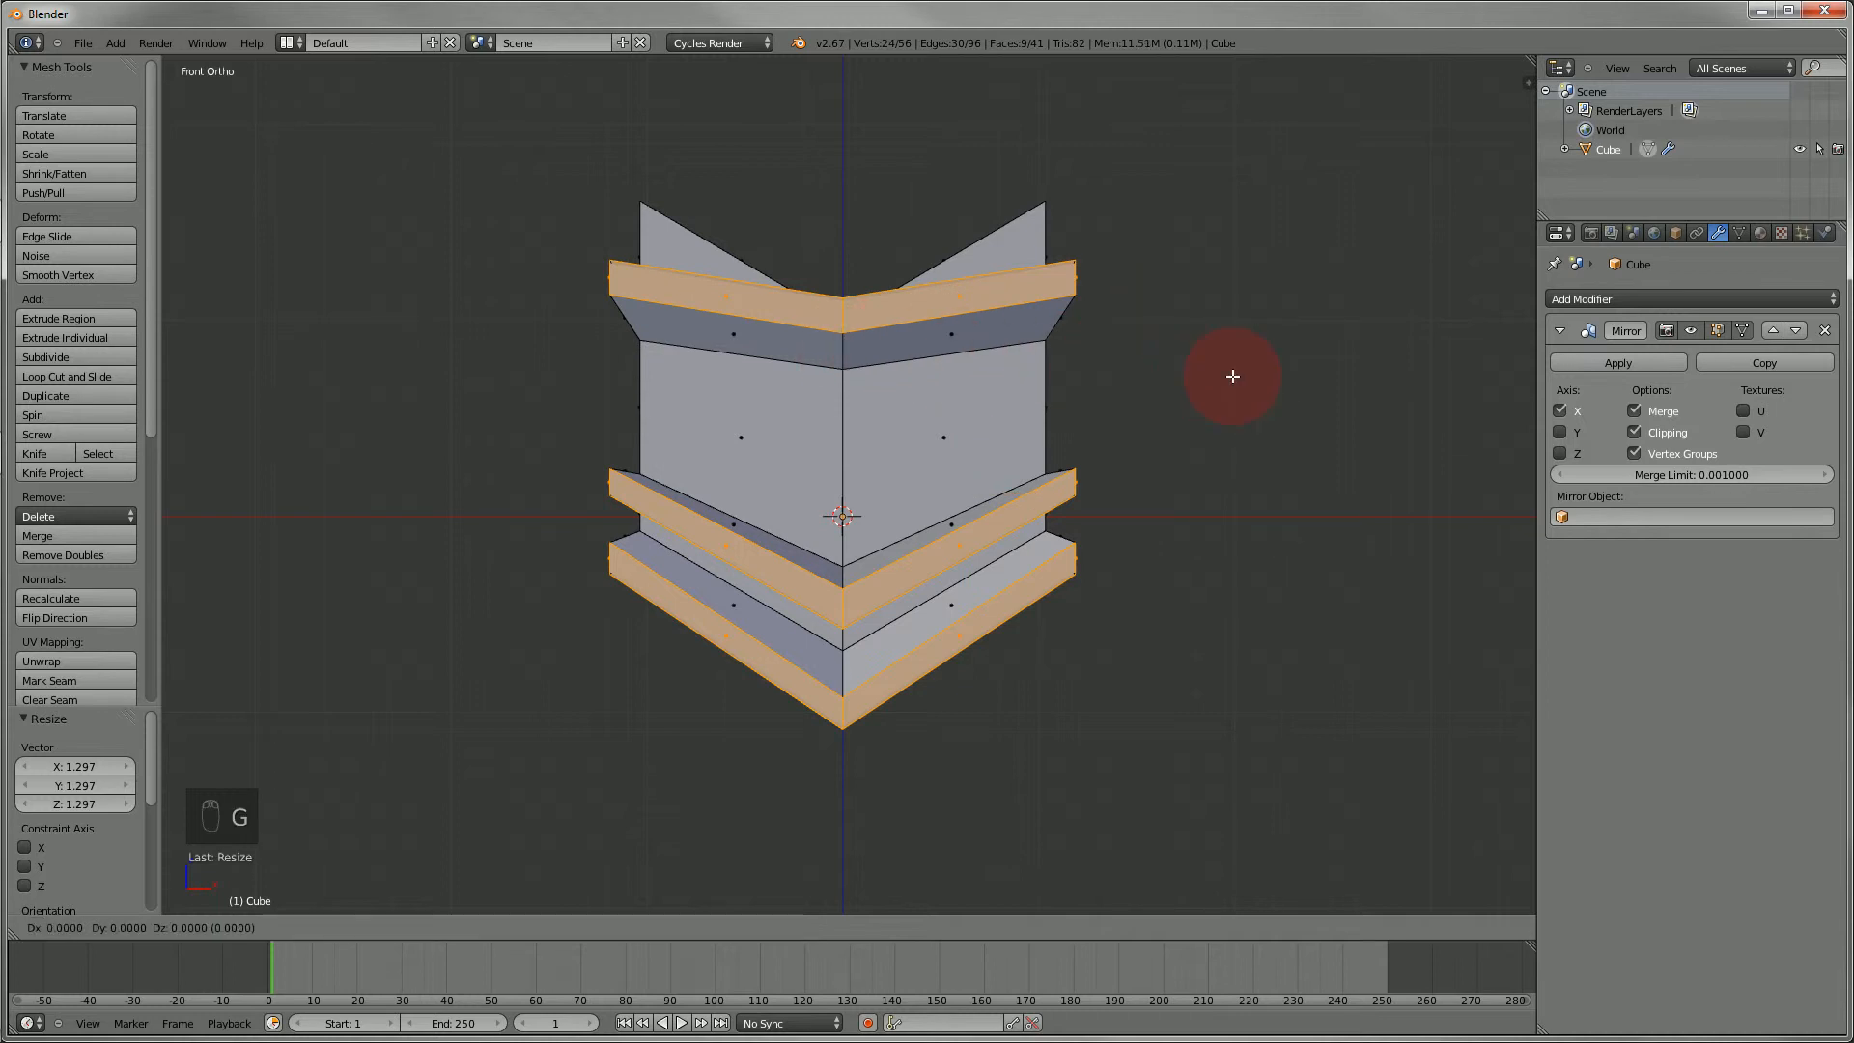
pyautogui.press('z')
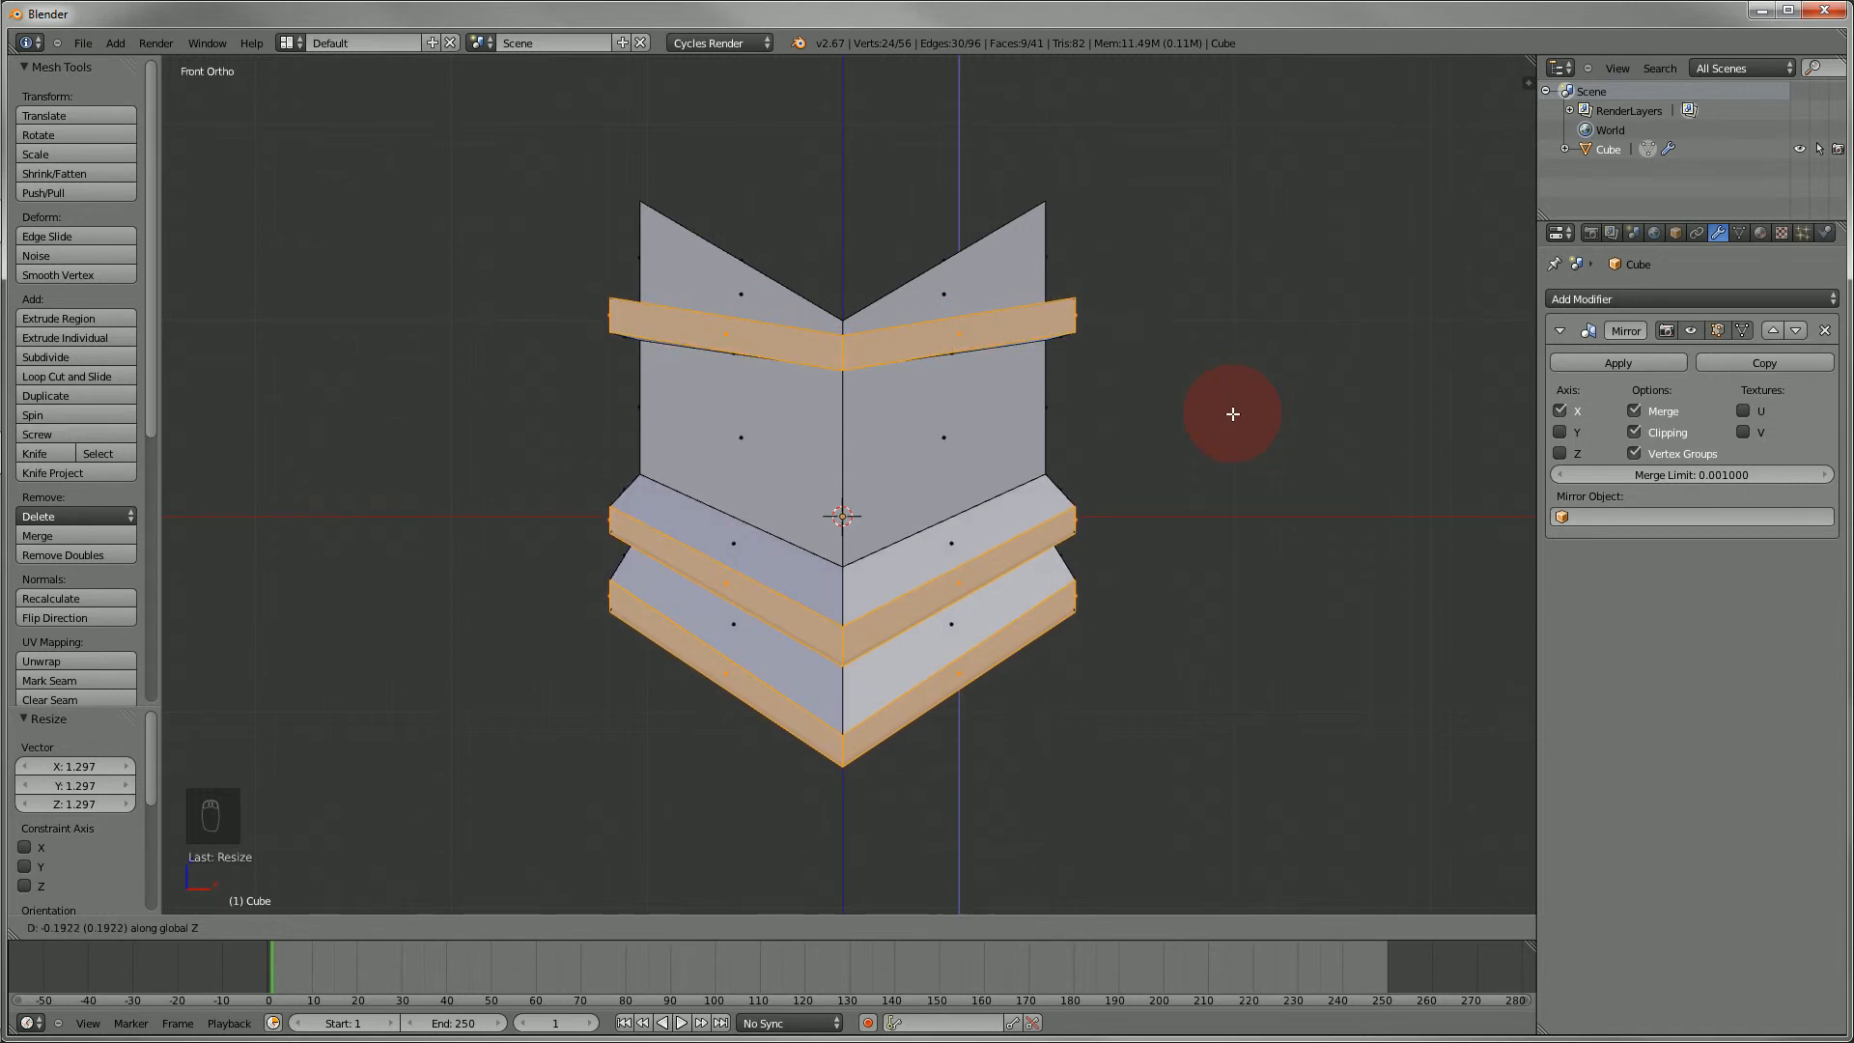
pyautogui.click(1233, 413)
pyautogui.press('a')
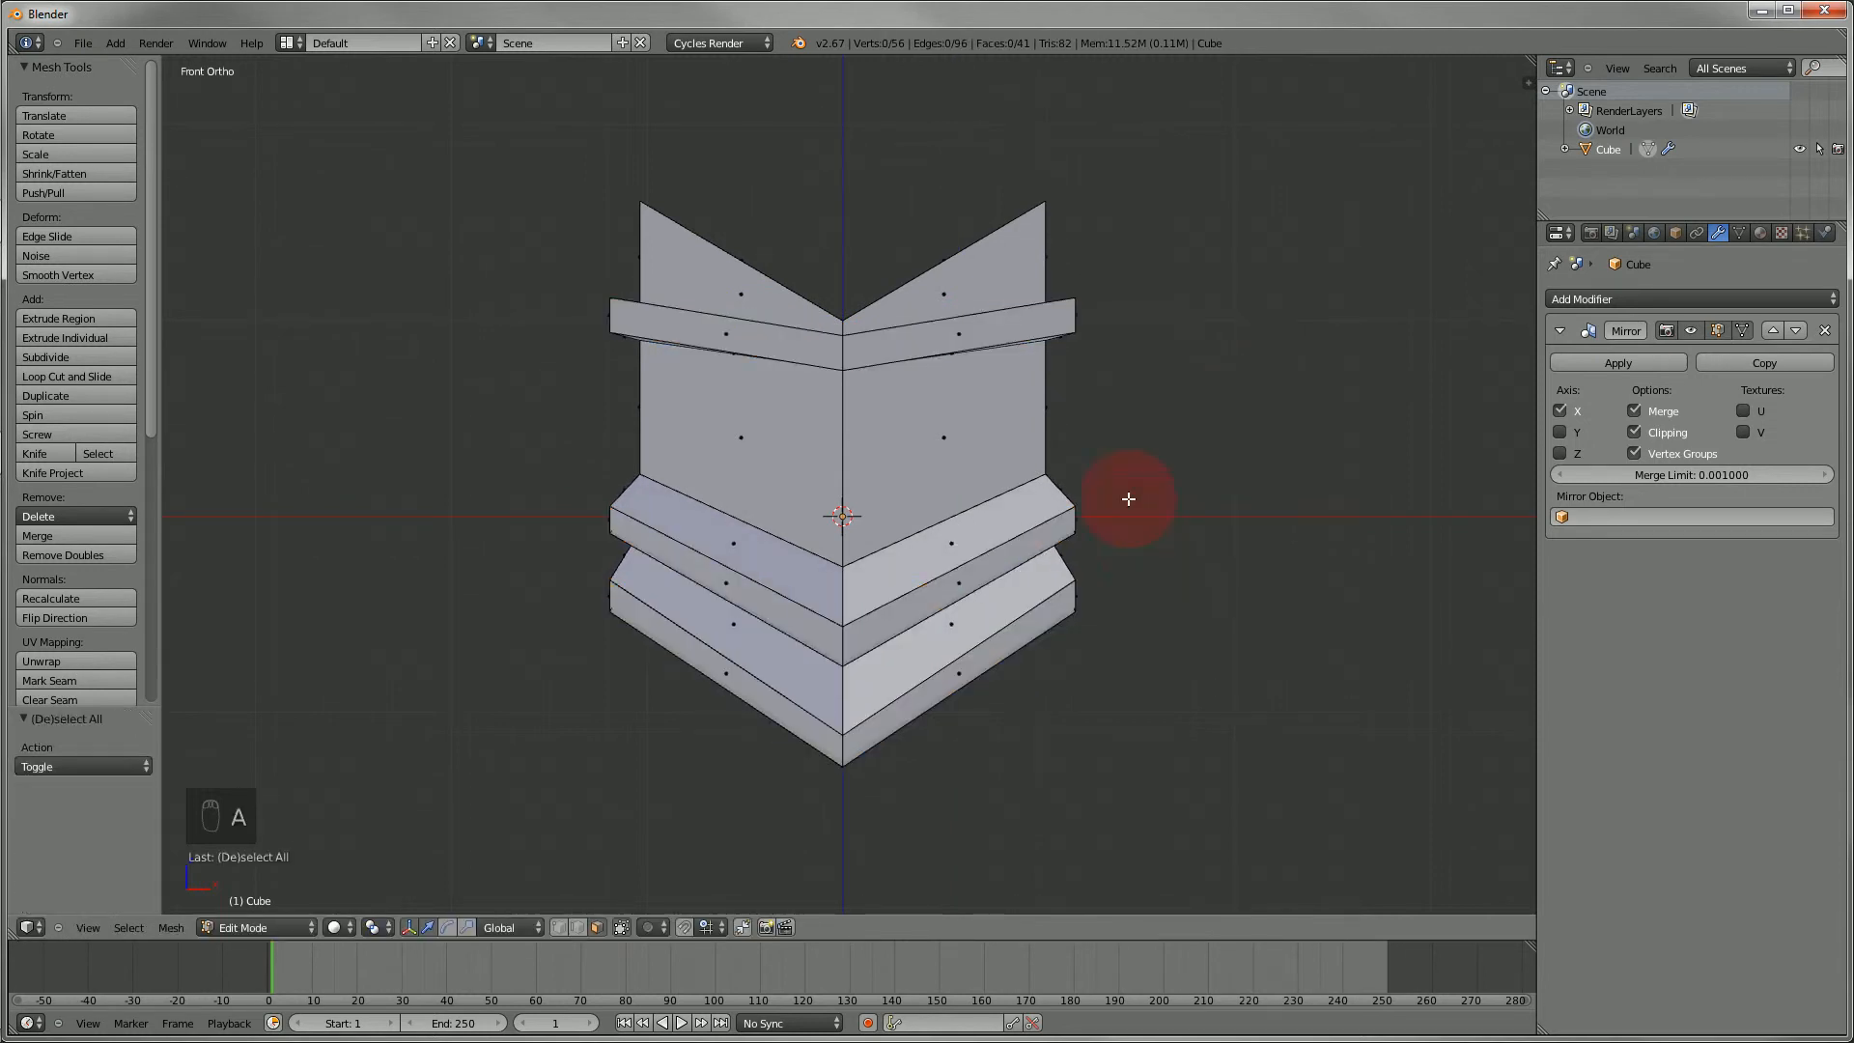
# - Select the front faces of the two lower bands, raise them about 0.31 along Z, and clear the selection
pyautogui.keyDown('alt'); pyautogui.rightClick(1027, 609); pyautogui.keyUp('alt')
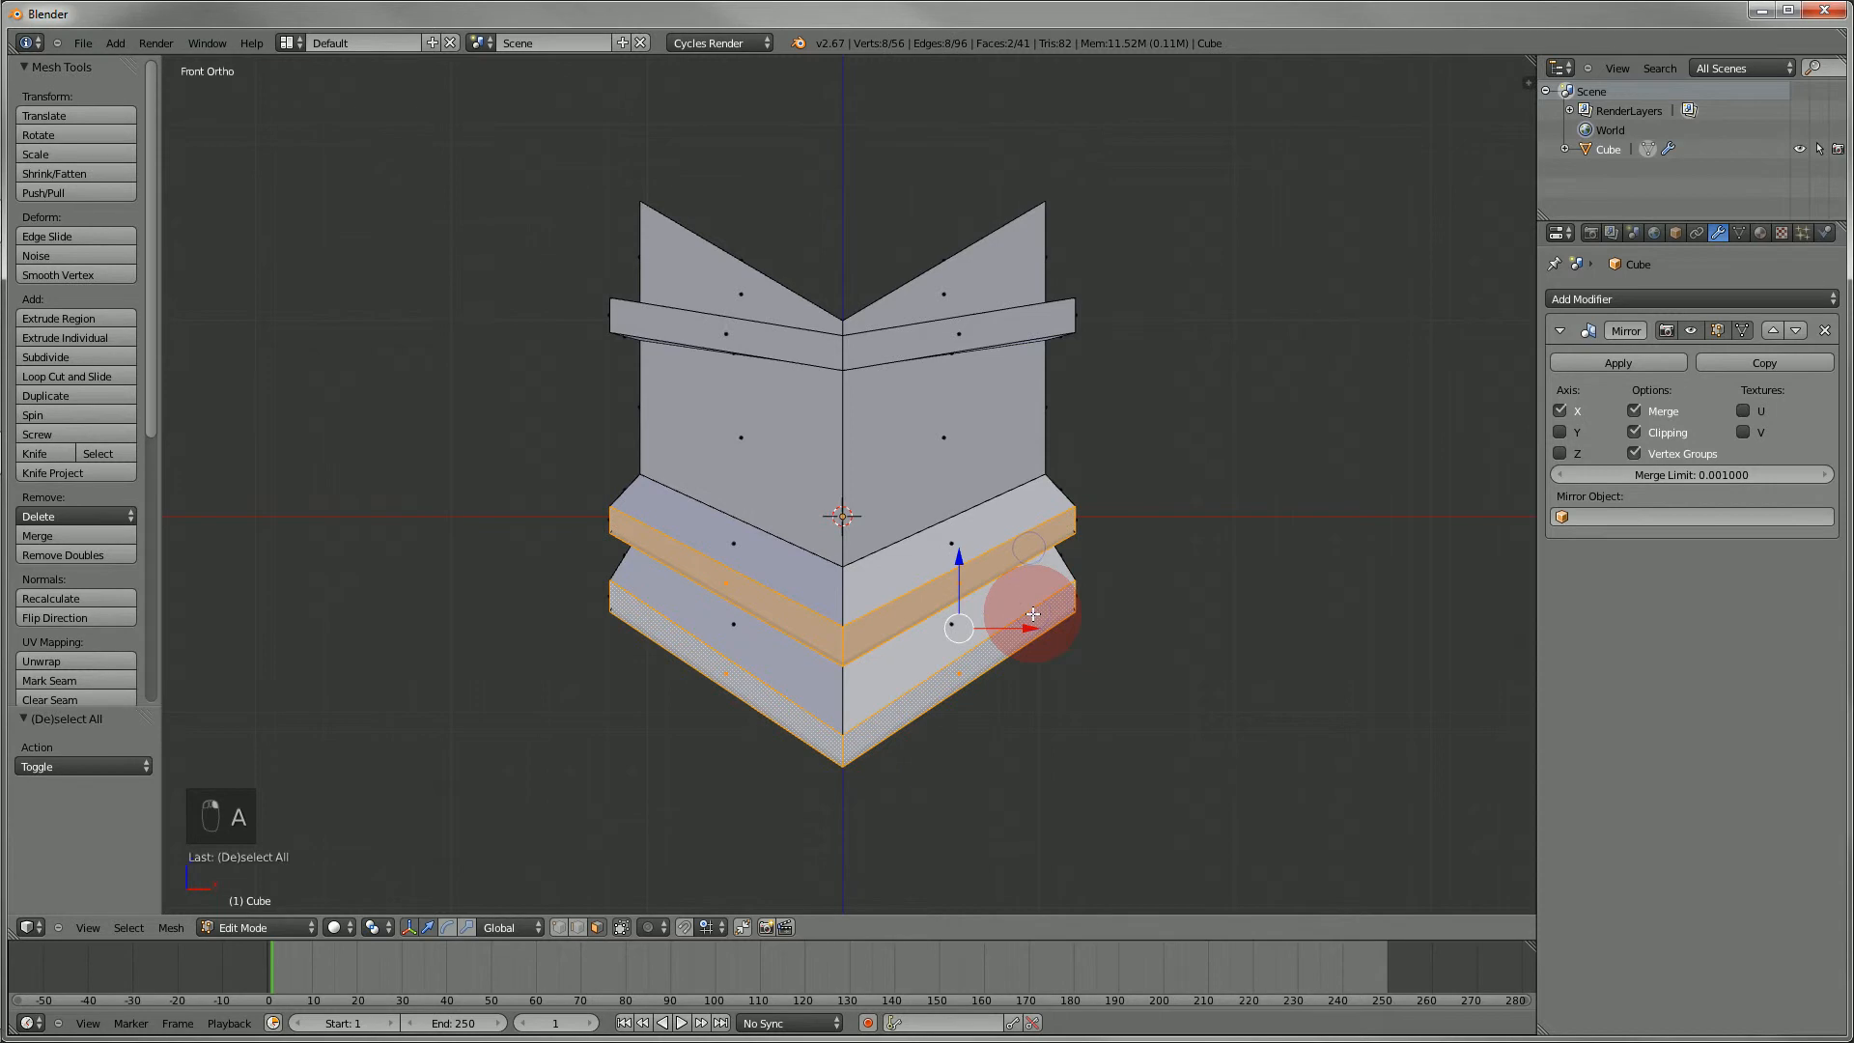
pyautogui.press('g')
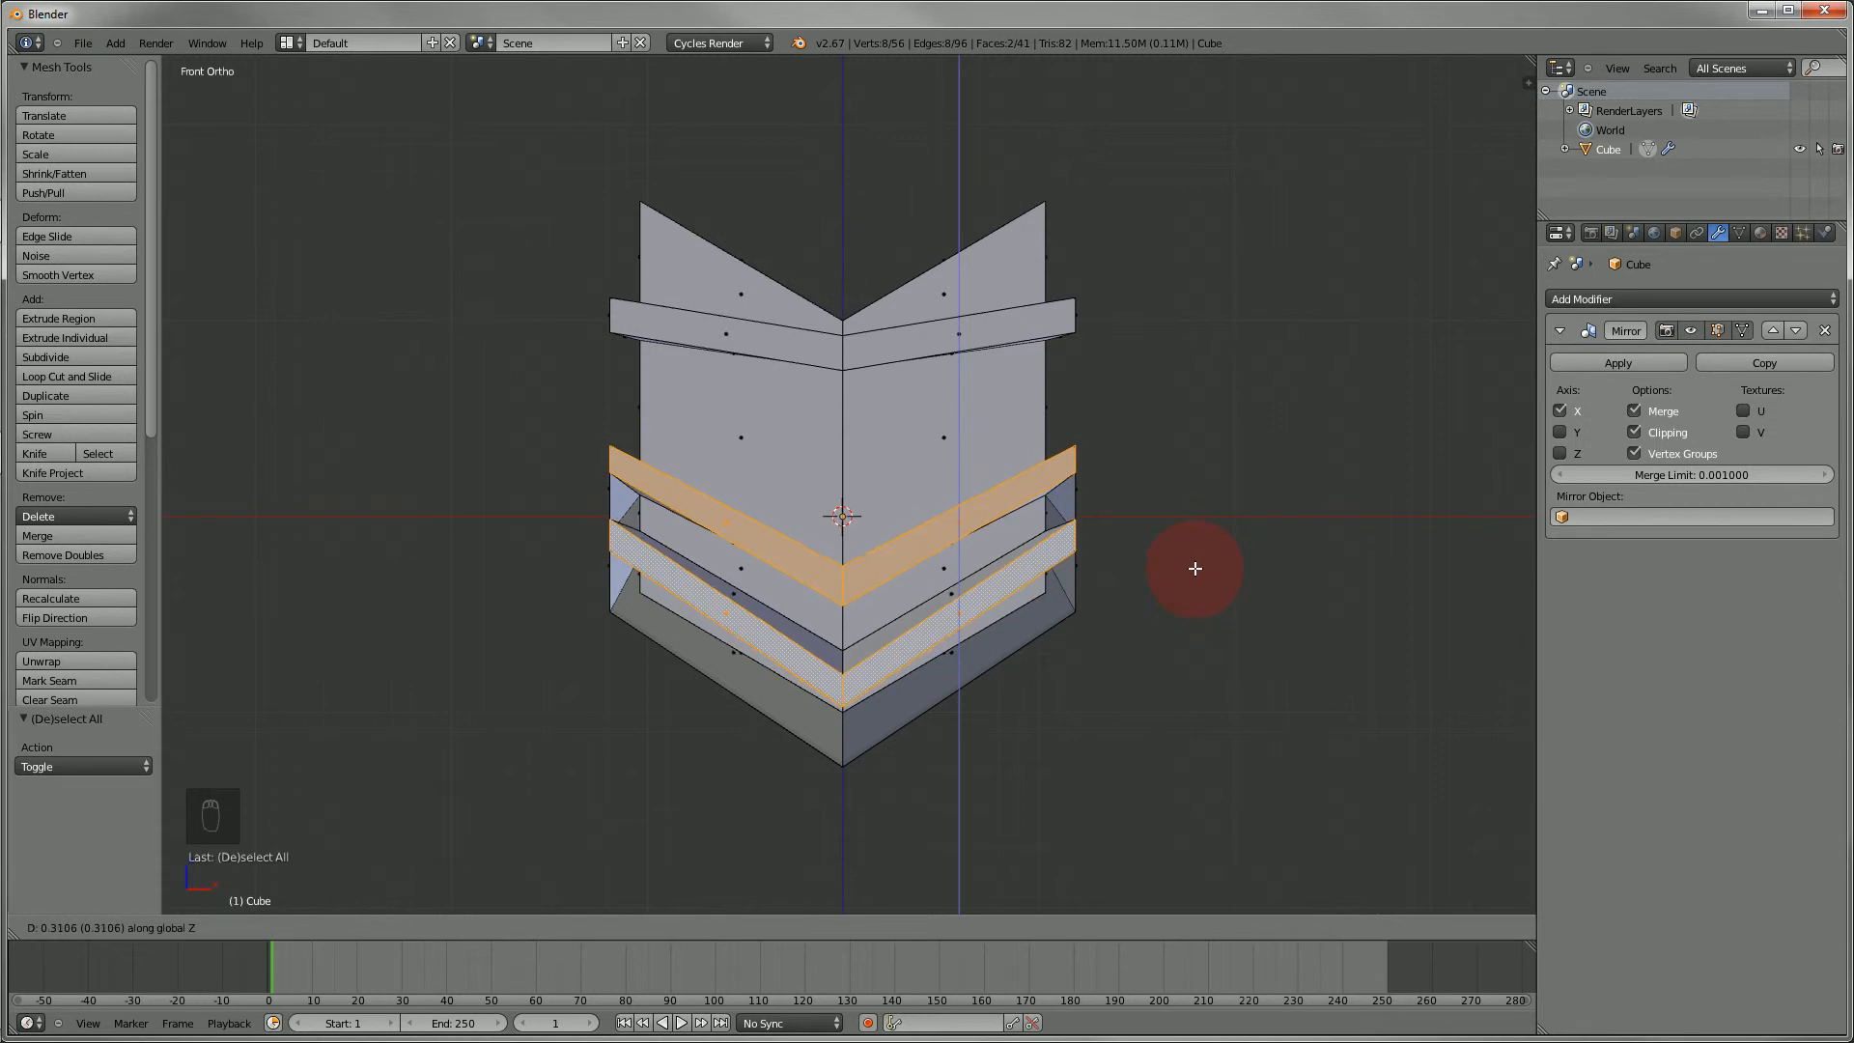
pyautogui.click(1196, 569)
pyautogui.press('a')
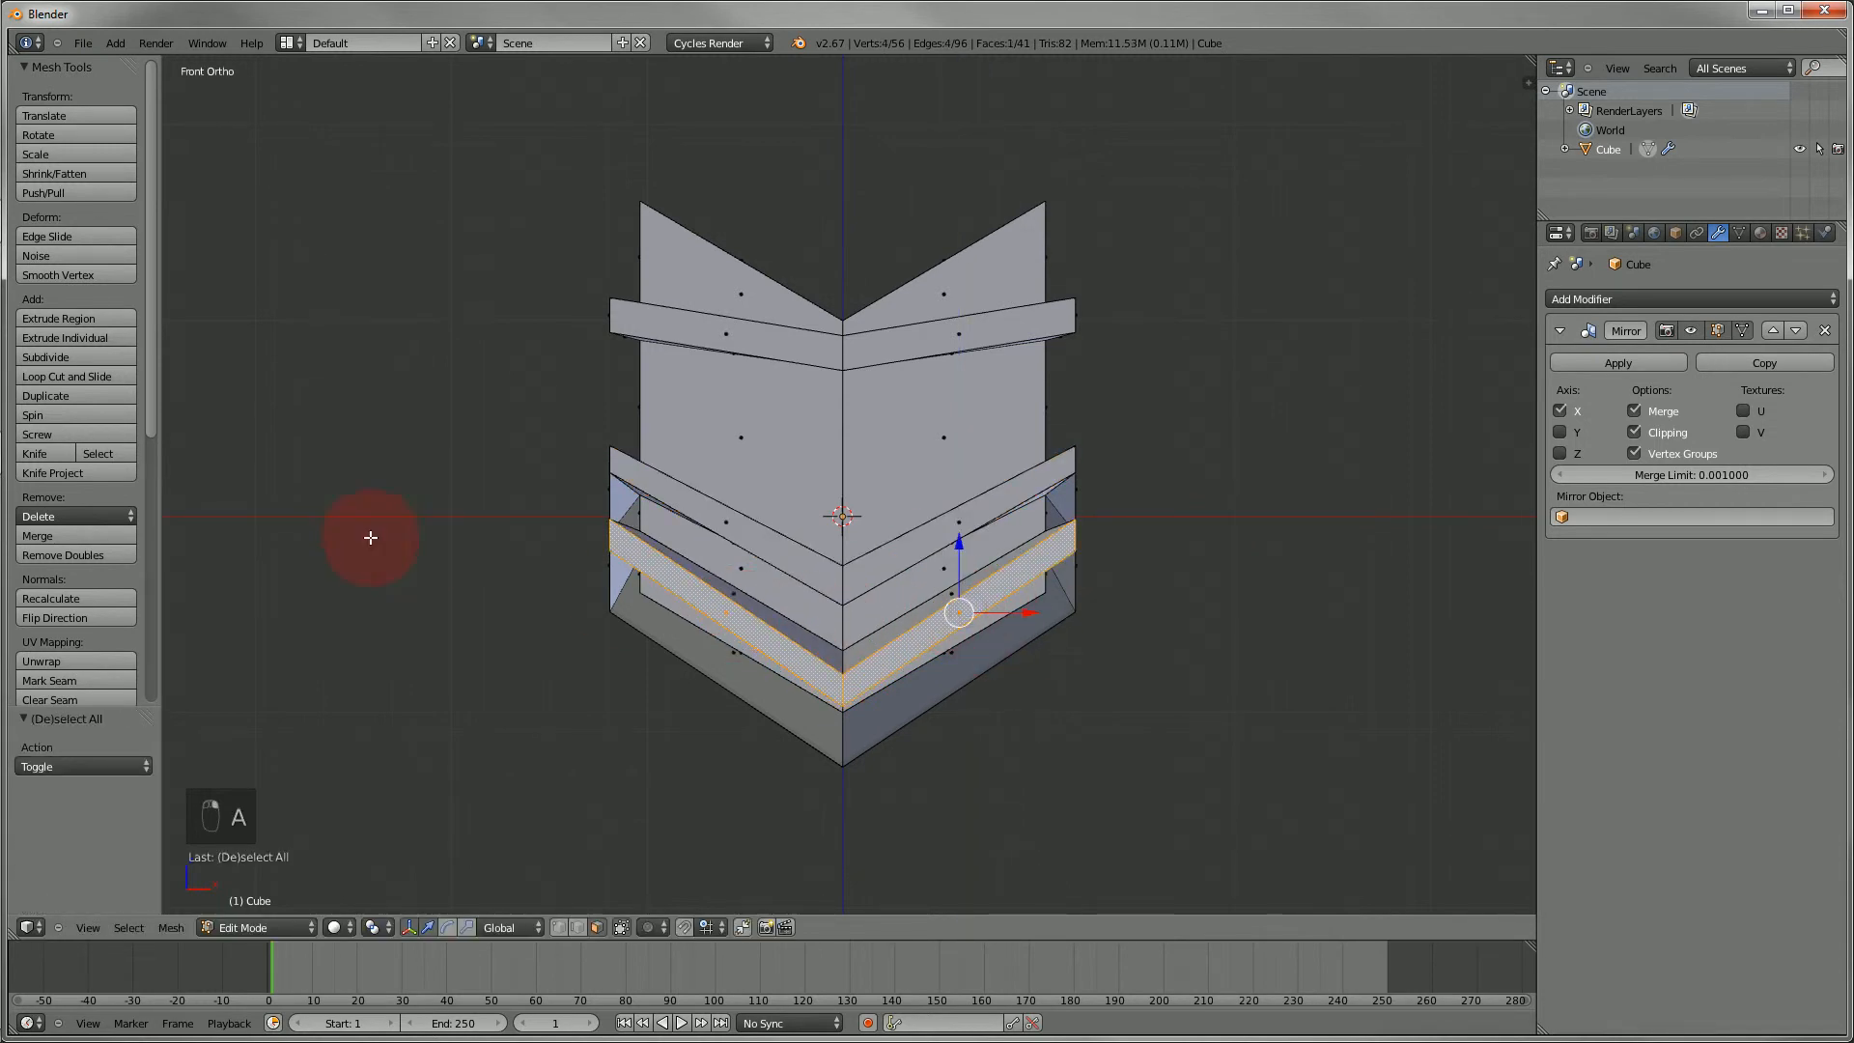
pyautogui.press('a')
# - Select the back faces of the two lower bands, raise them about 0.316 along Z, and clear the selection
pyautogui.moveTo(412, 506); pyautogui.dragTo(872, 506, button='middle')
pyautogui.keyDown('alt'); pyautogui.rightClick(954, 605); pyautogui.keyUp('alt')
pyautogui.keyDown('alt'); pyautogui.keyDown('shift'); pyautogui.rightClick(1001, 667); pyautogui.keyUp('shift'); pyautogui.keyUp('alt')
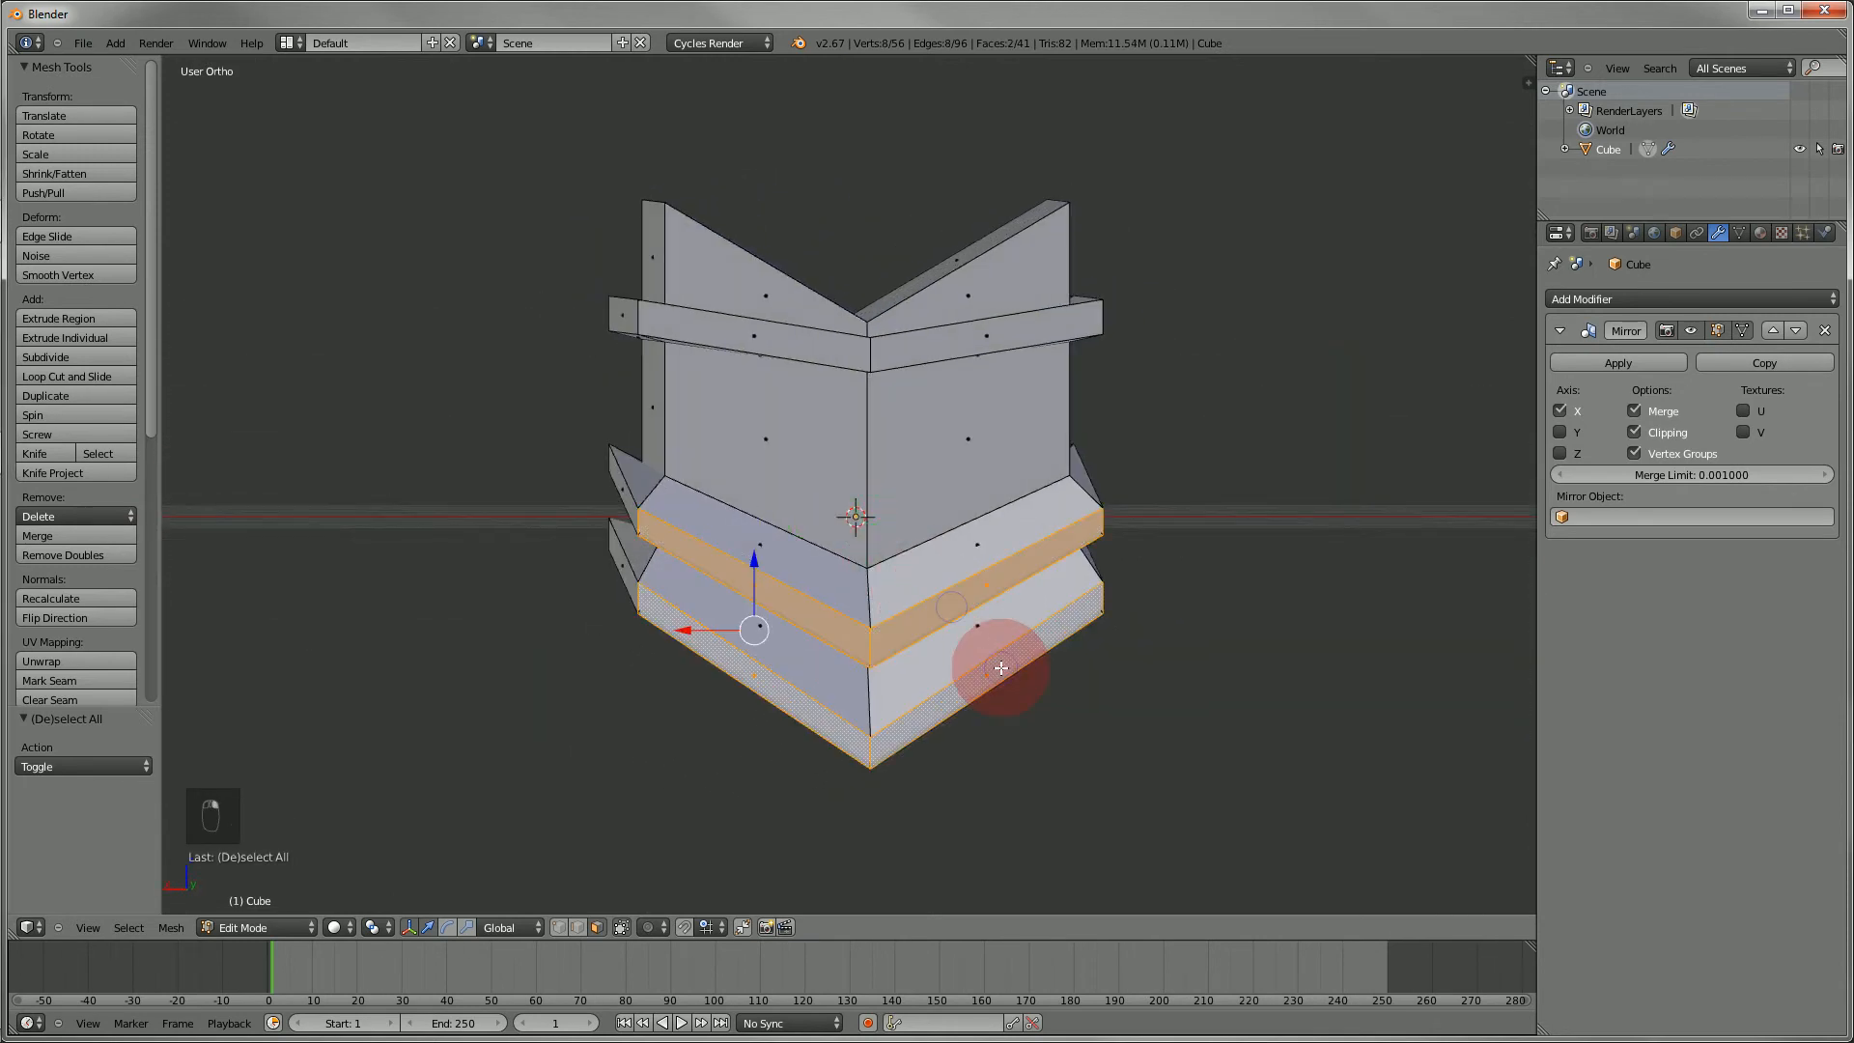
pyautogui.moveTo(1041, 698); pyautogui.dragTo(1024, 691, button='middle')
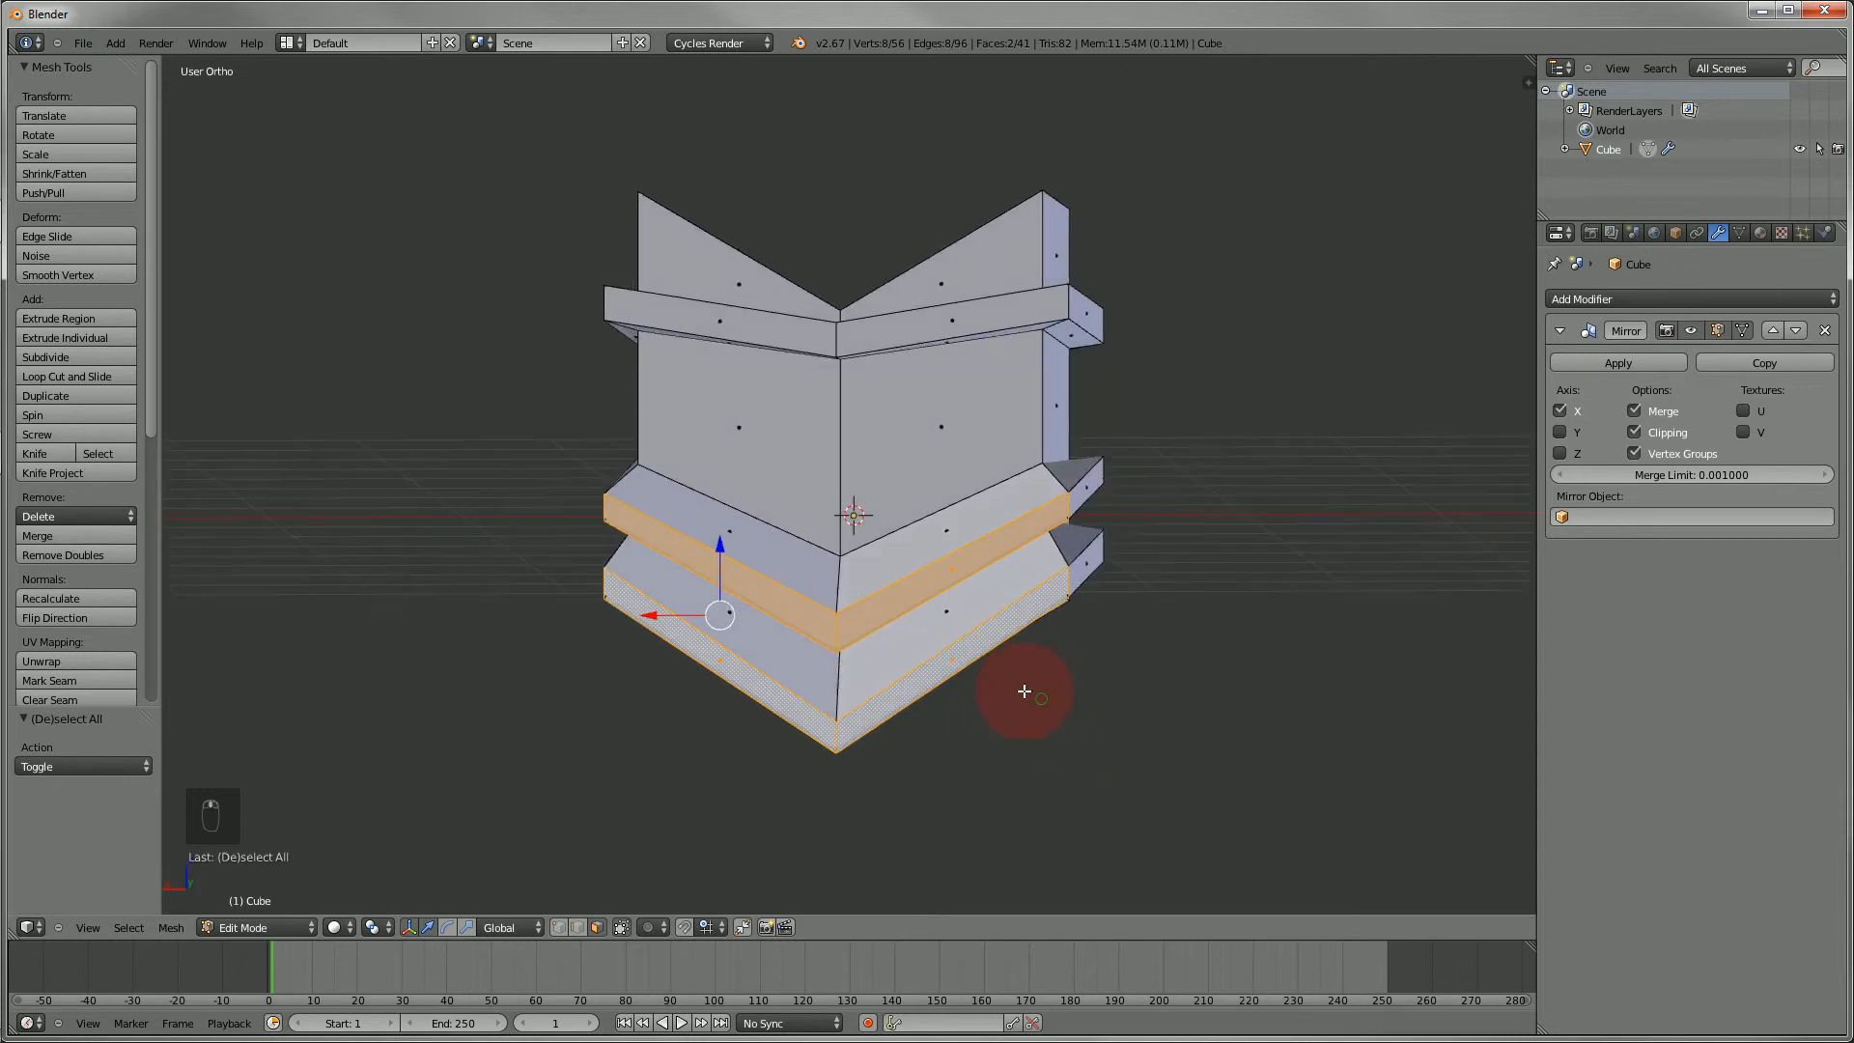
pyautogui.press('g')
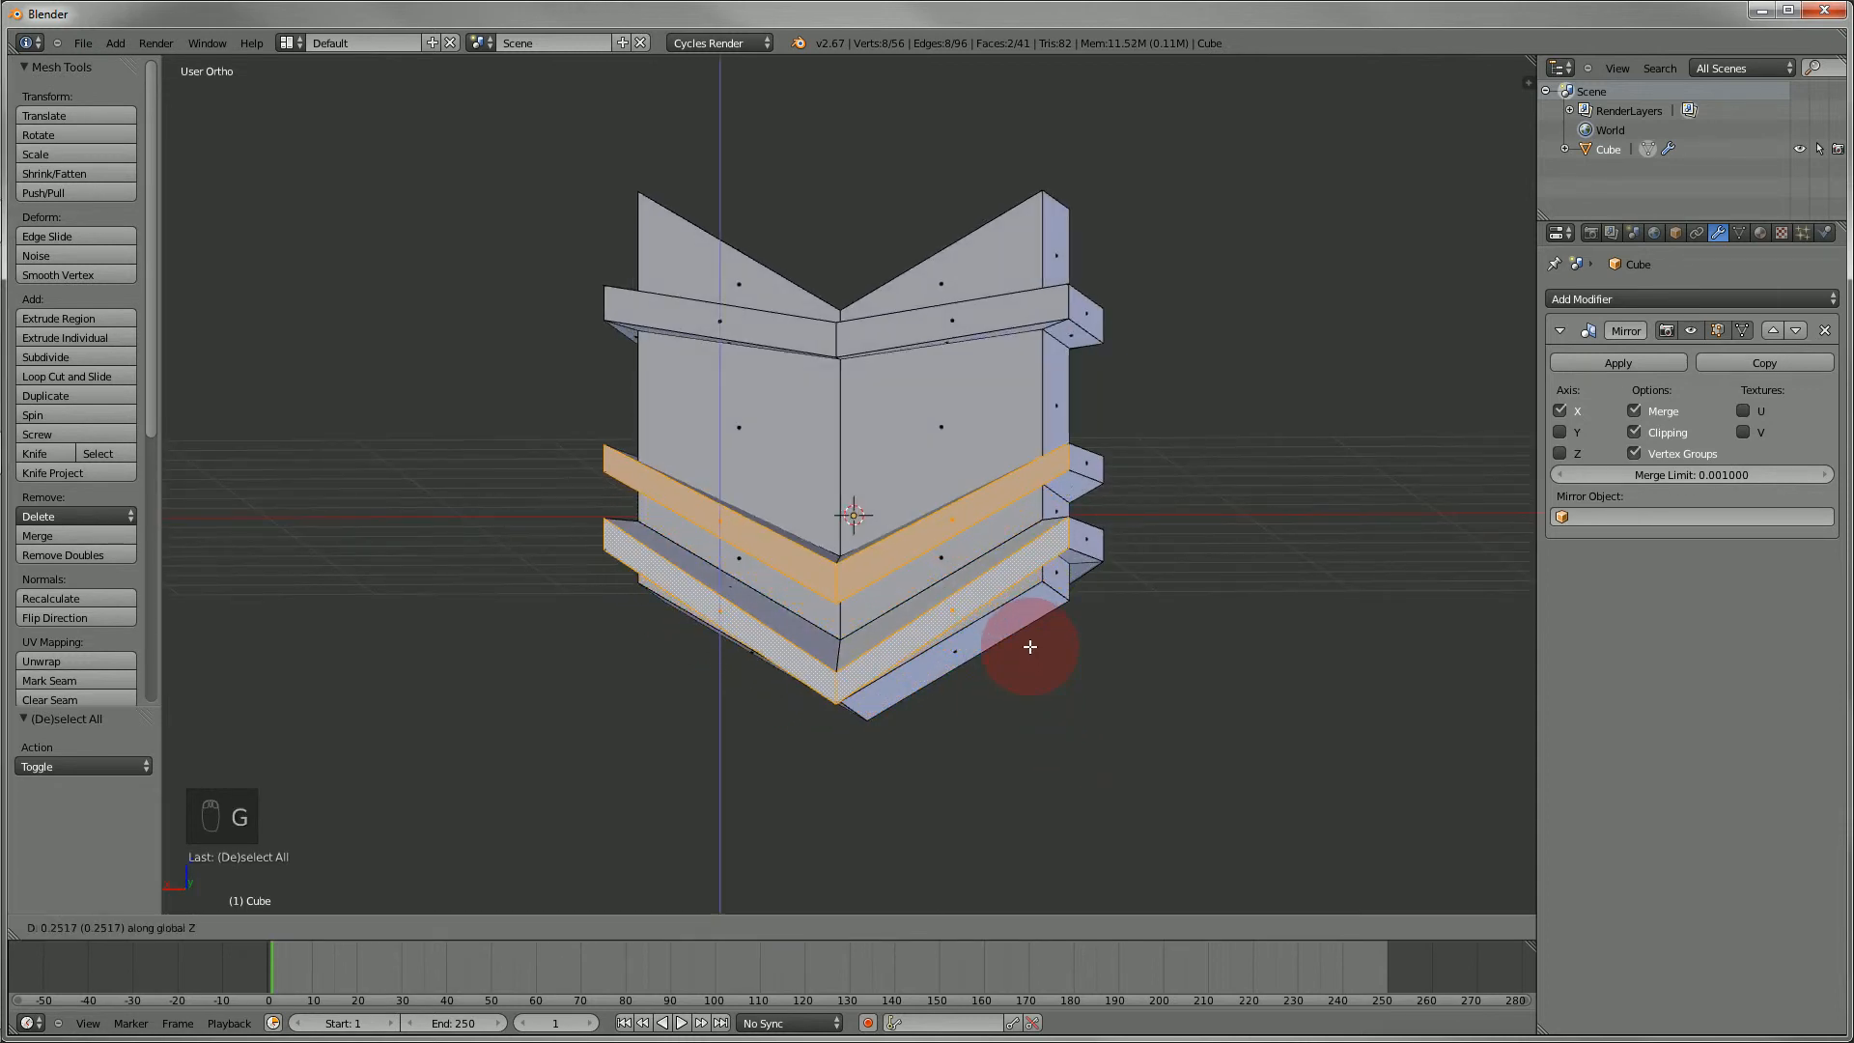
pyautogui.click(1030, 628)
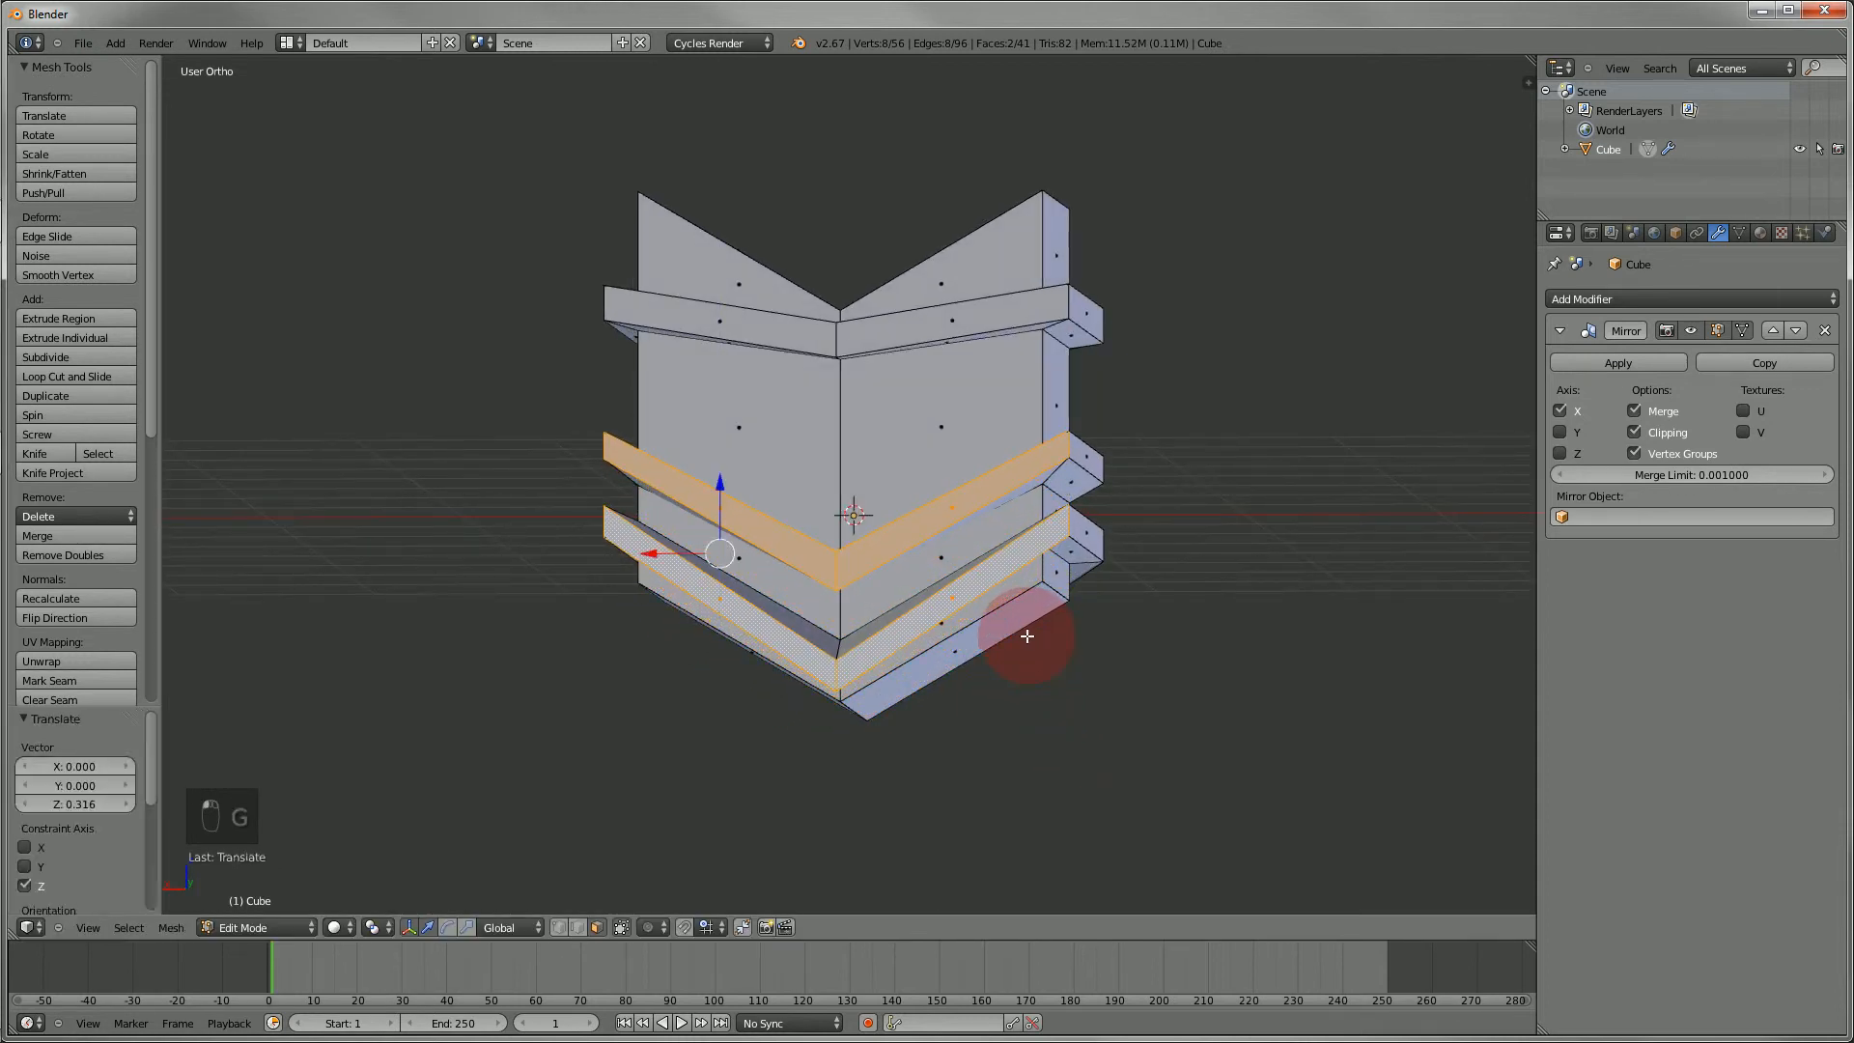
pyautogui.press('a')
pyautogui.moveTo(1095, 622); pyautogui.dragTo(675, 633, button='middle')
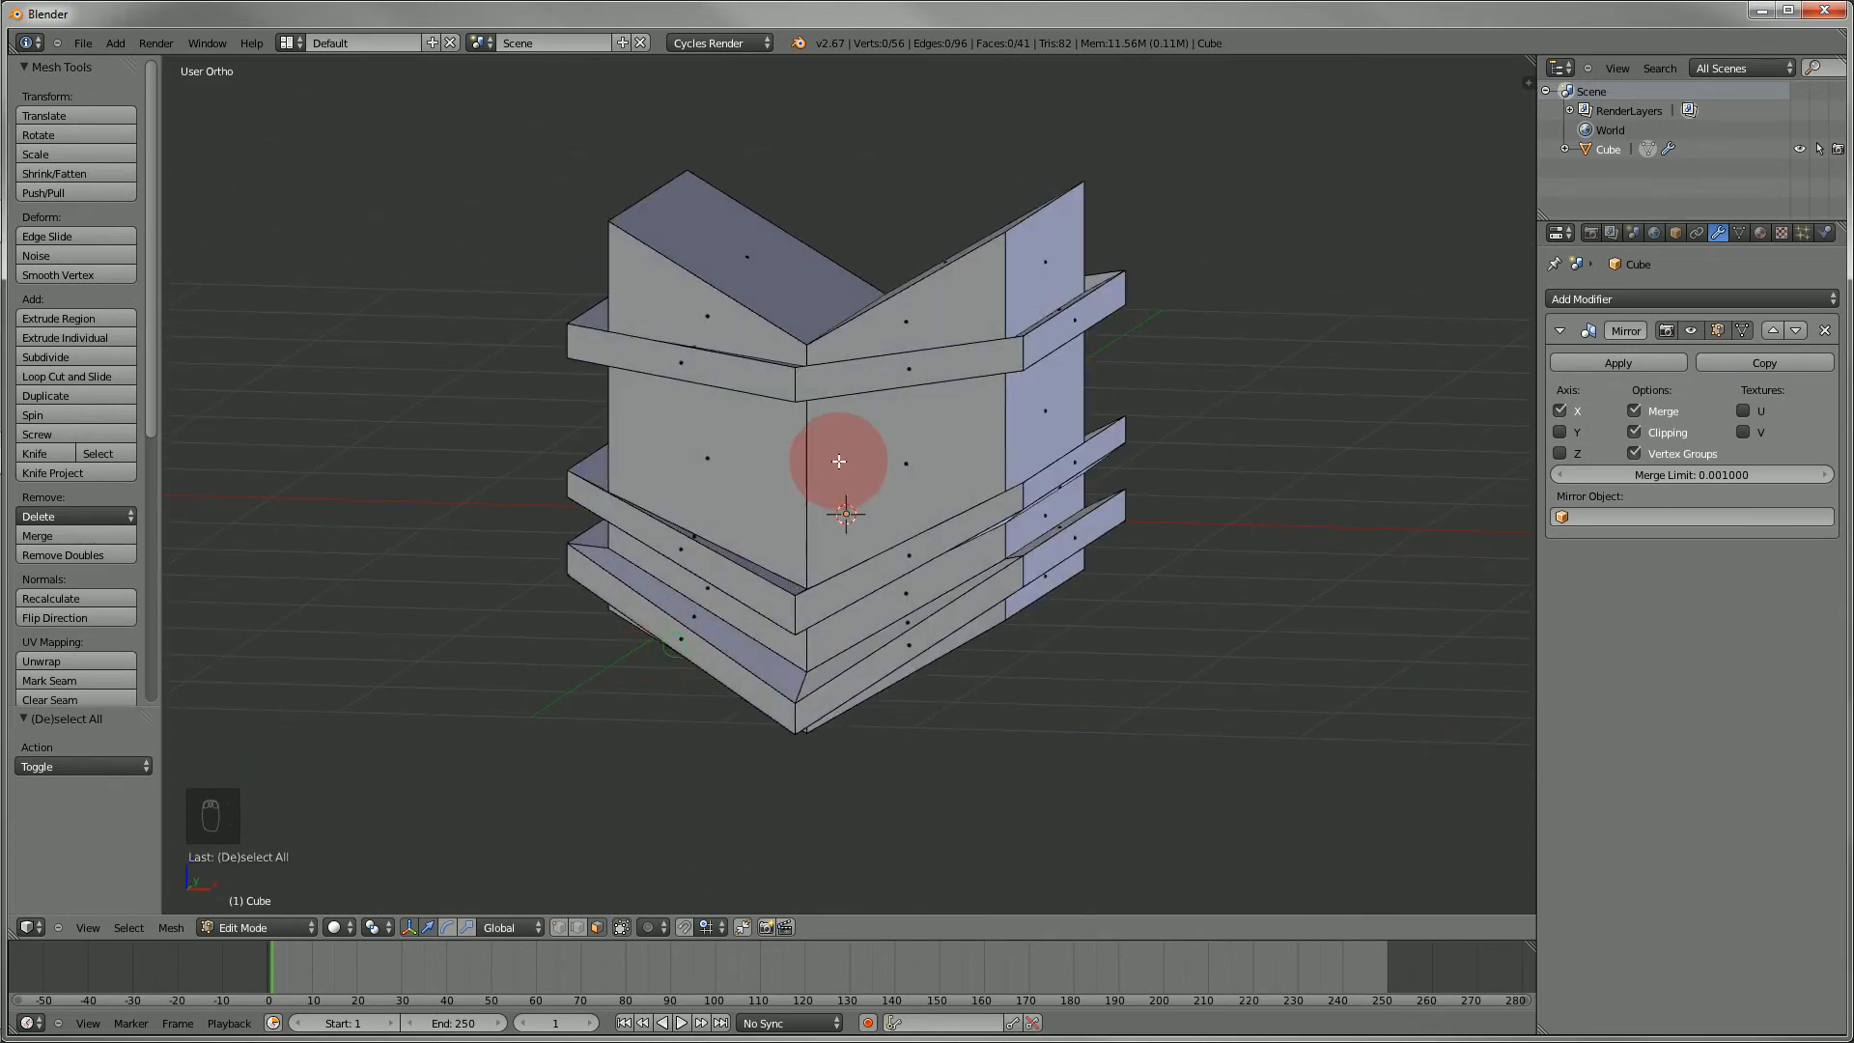
# - Select the upper and middle front wall faces and all four side wall faces between and beyond the bands
pyautogui.rightClick(921, 446)
pyautogui.keyDown('shift'); pyautogui.rightClick(946, 333); pyautogui.keyUp('shift')
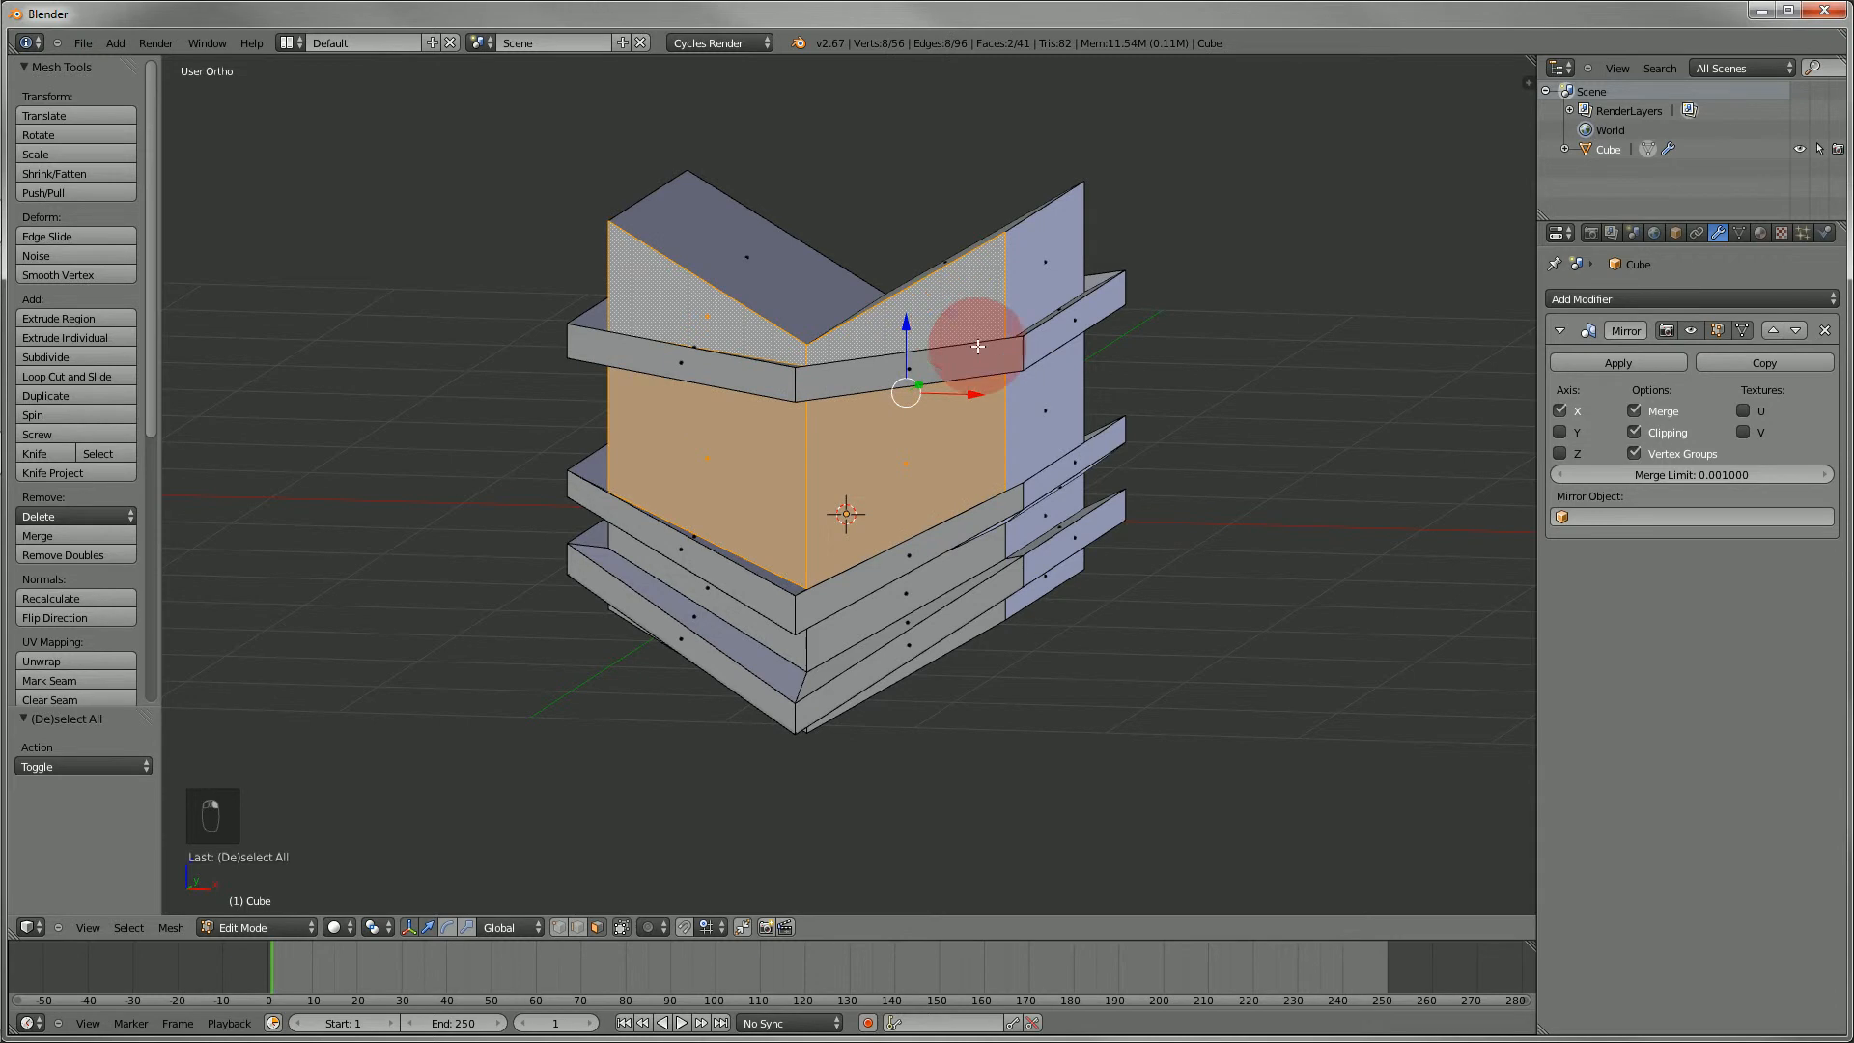
pyautogui.keyDown('shift'); pyautogui.rightClick(1033, 306); pyautogui.keyUp('shift')
pyautogui.keyDown('shift'); pyautogui.rightClick(1045, 410); pyautogui.keyUp('shift')
pyautogui.keyDown('shift'); pyautogui.rightClick(1063, 505); pyautogui.keyUp('shift')
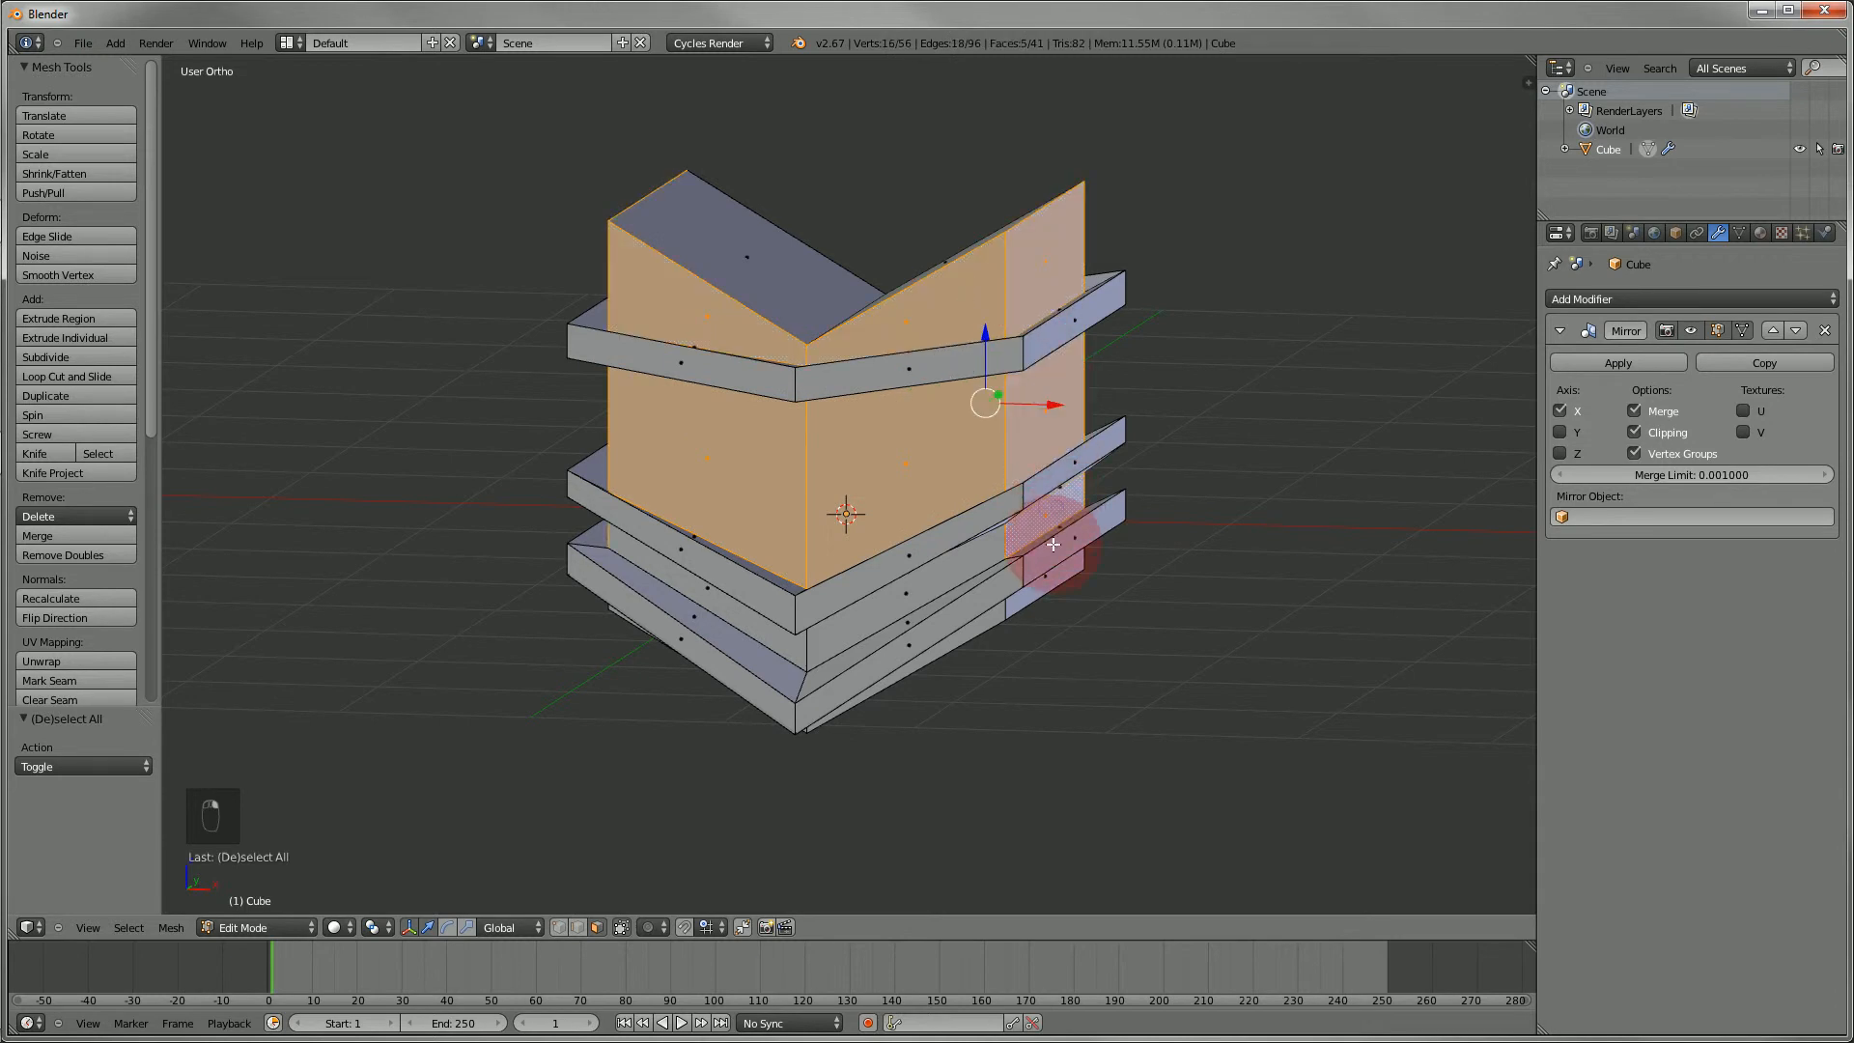
pyautogui.keyDown('shift'); pyautogui.rightClick(1057, 584); pyautogui.keyUp('shift')
# - Add the bottom face, the lowest front wall face and the front wall face between the two lower bands to the selection
pyautogui.moveTo(993, 671); pyautogui.dragTo(989, 599, button='middle')
pyautogui.keyDown('shift'); pyautogui.rightClick(988, 599); pyautogui.keyUp('shift')
pyautogui.keyDown('shift'); pyautogui.rightClick(917, 548); pyautogui.keyUp('shift')
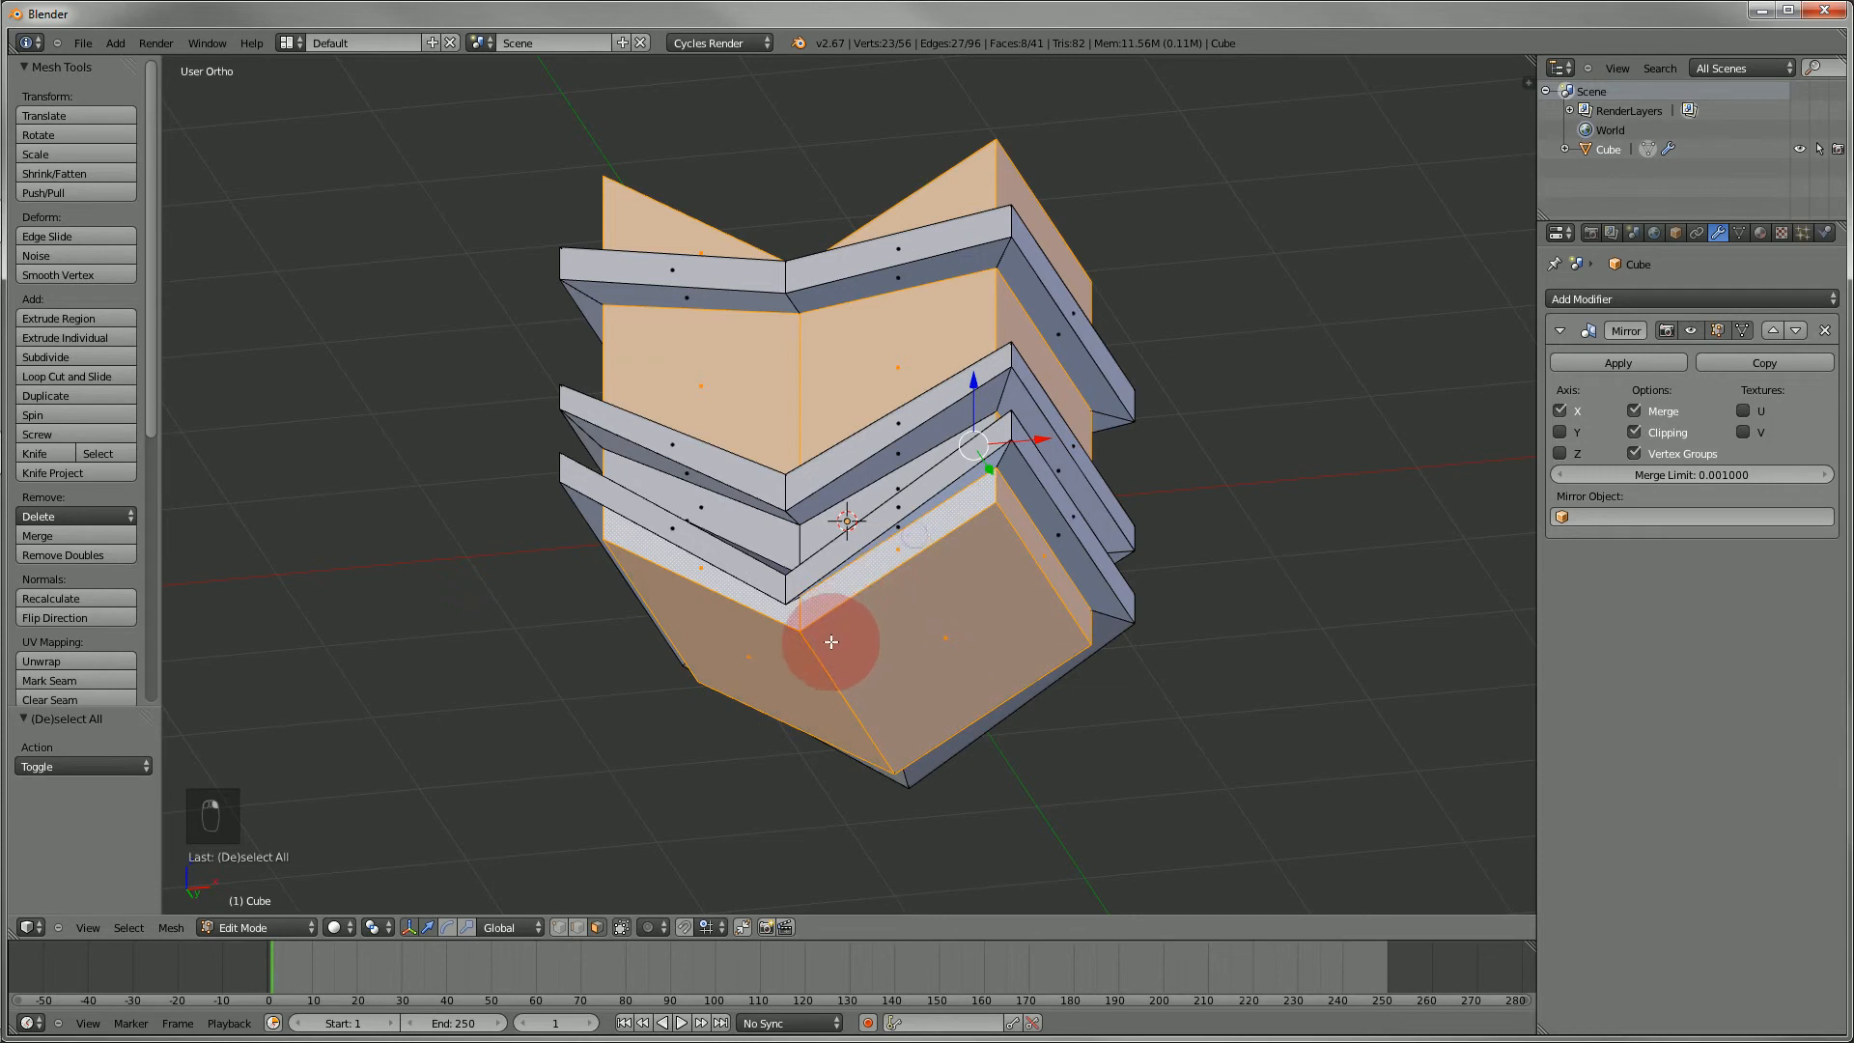
pyautogui.moveTo(832, 642); pyautogui.dragTo(871, 644, button='middle')
pyautogui.keyDown('shift'); pyautogui.rightClick(917, 547); pyautogui.keyUp('shift')
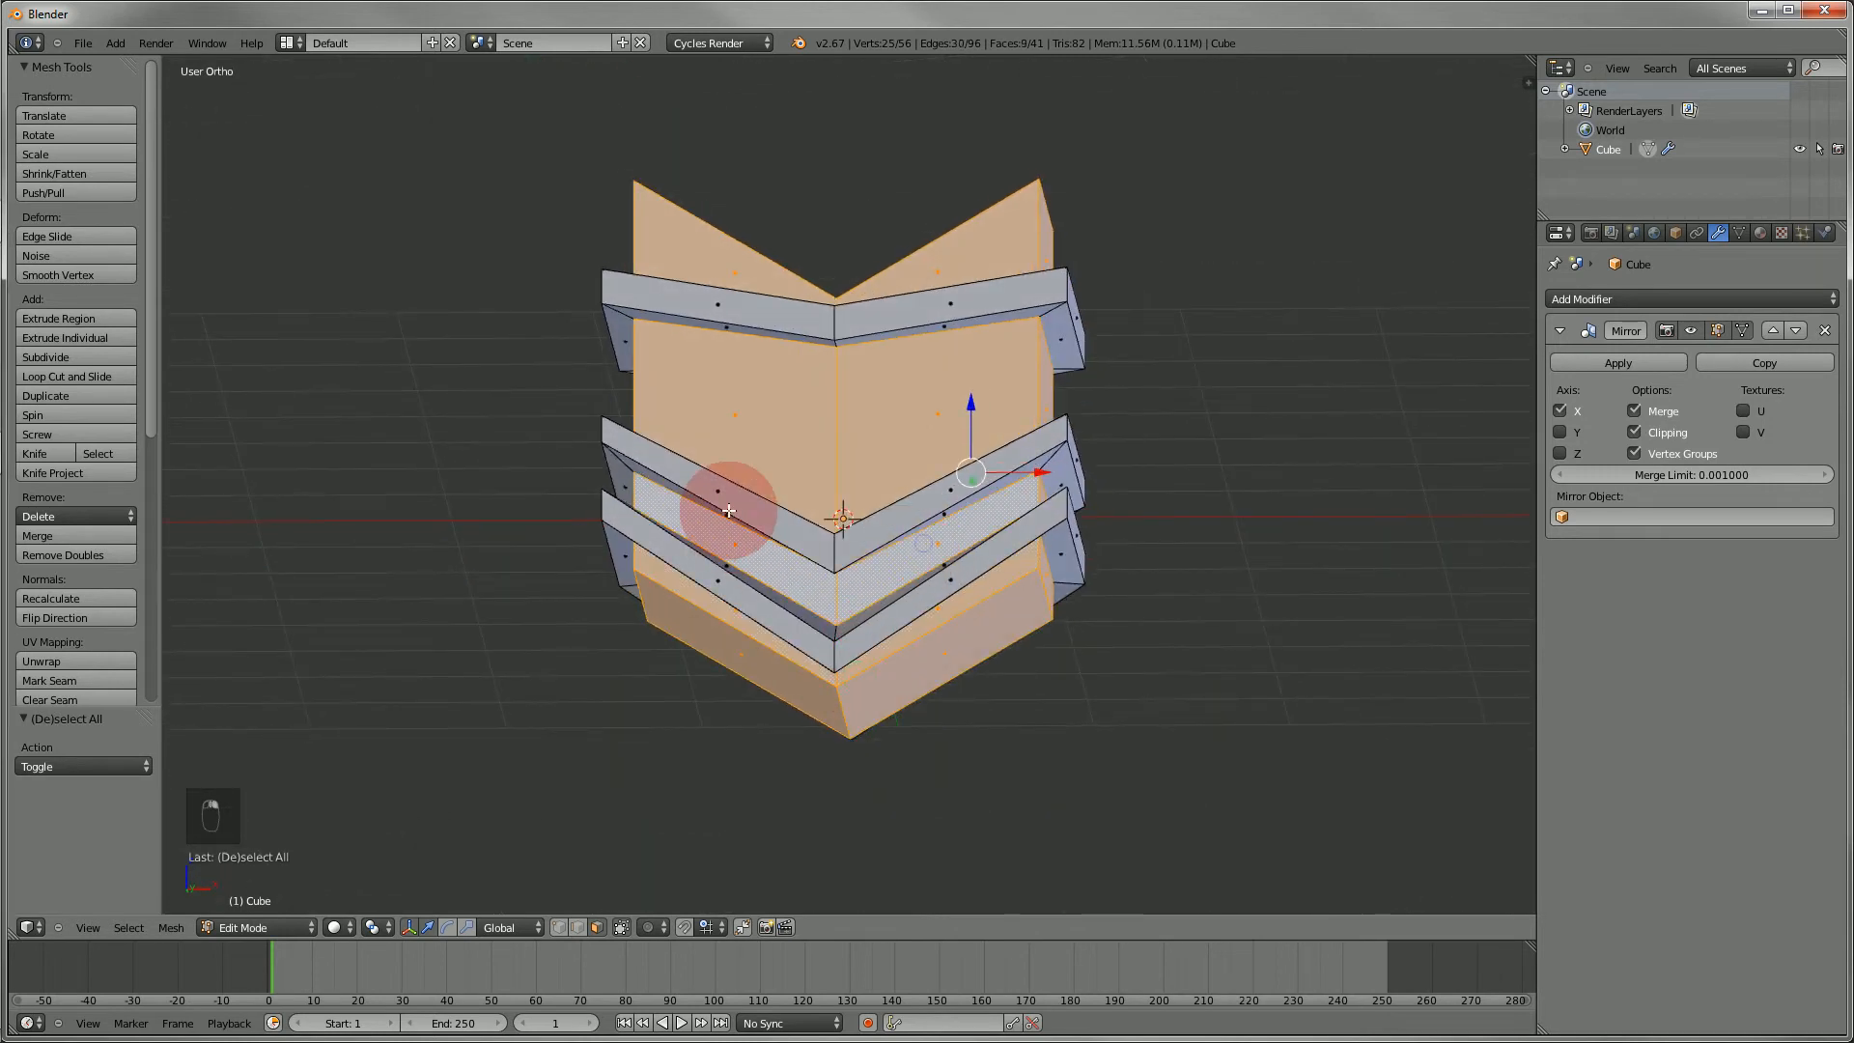
# - Add the four back wall faces around the bands and the sloped top face to the selection
pyautogui.moveTo(728, 509); pyautogui.dragTo(1056, 414, button='middle')
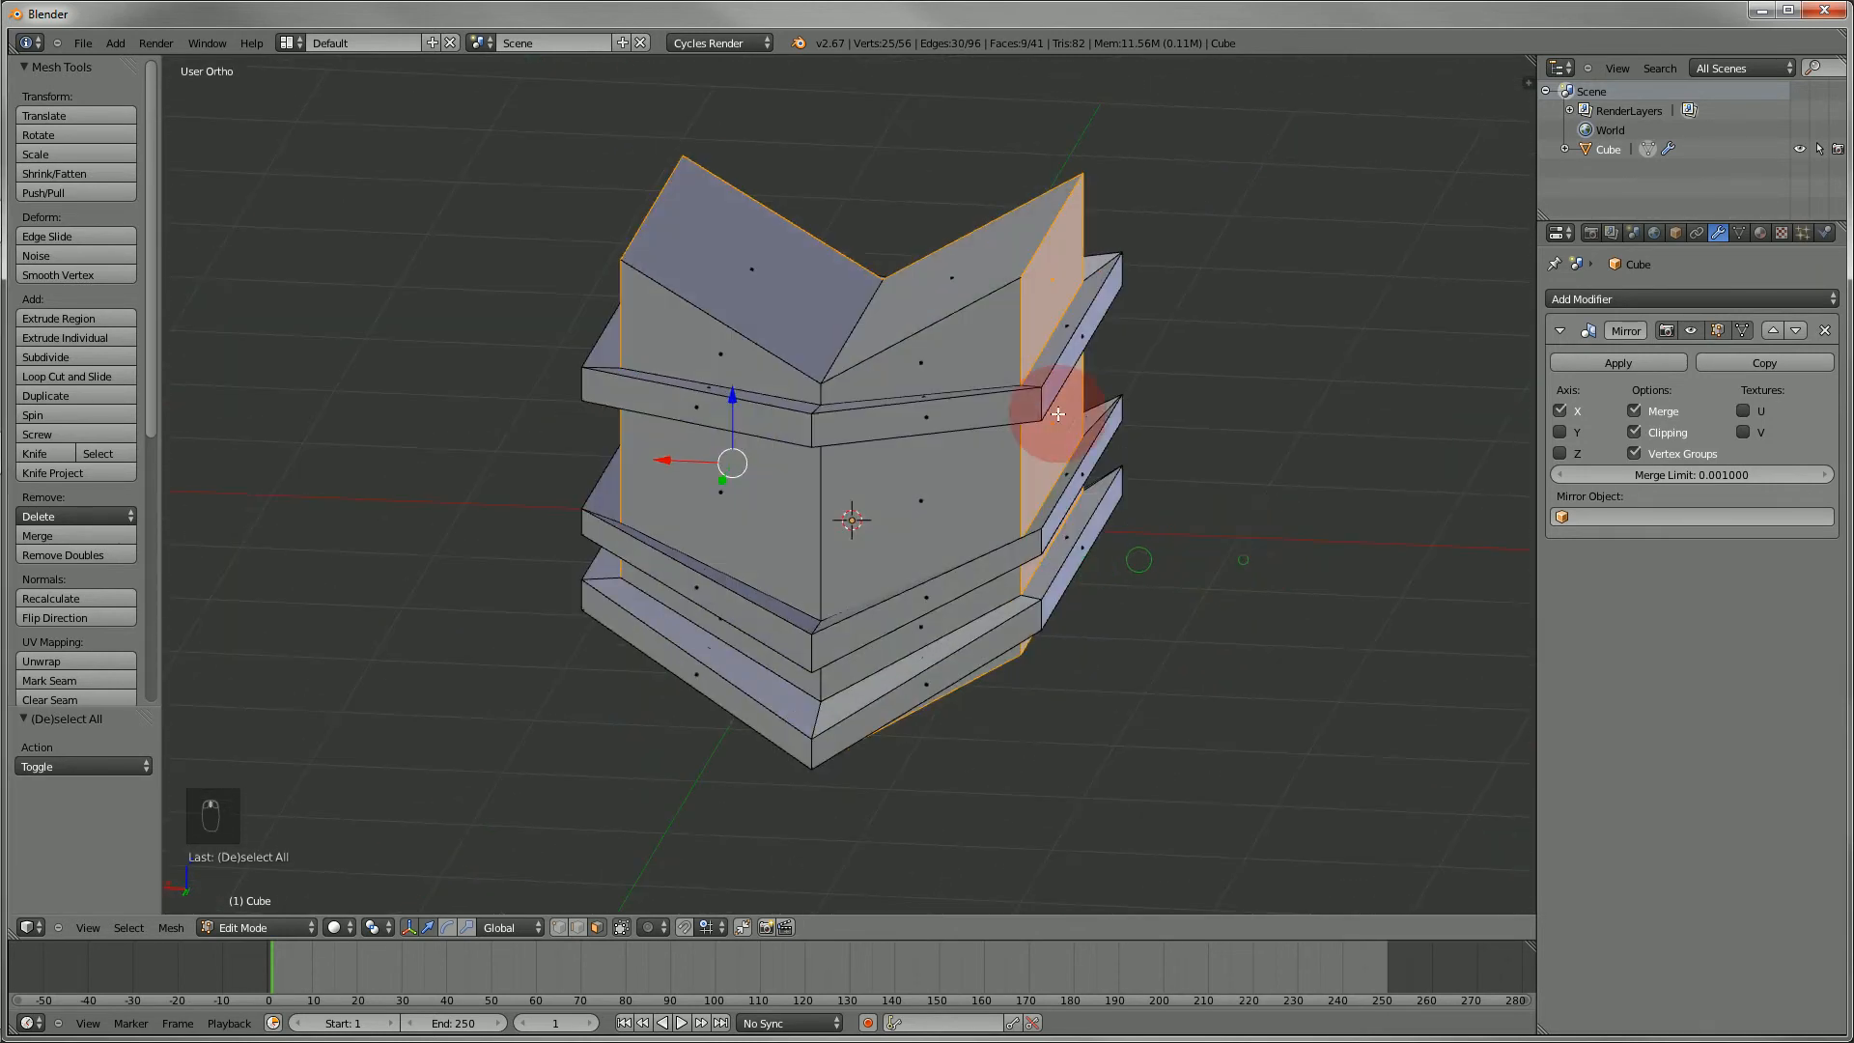
pyautogui.keyDown('shift'); pyautogui.rightClick(980, 367); pyautogui.keyUp('shift')
pyautogui.keyDown('shift'); pyautogui.rightClick(951, 473); pyautogui.keyUp('shift')
pyautogui.keyDown('shift'); pyautogui.rightClick(950, 618); pyautogui.keyUp('shift')
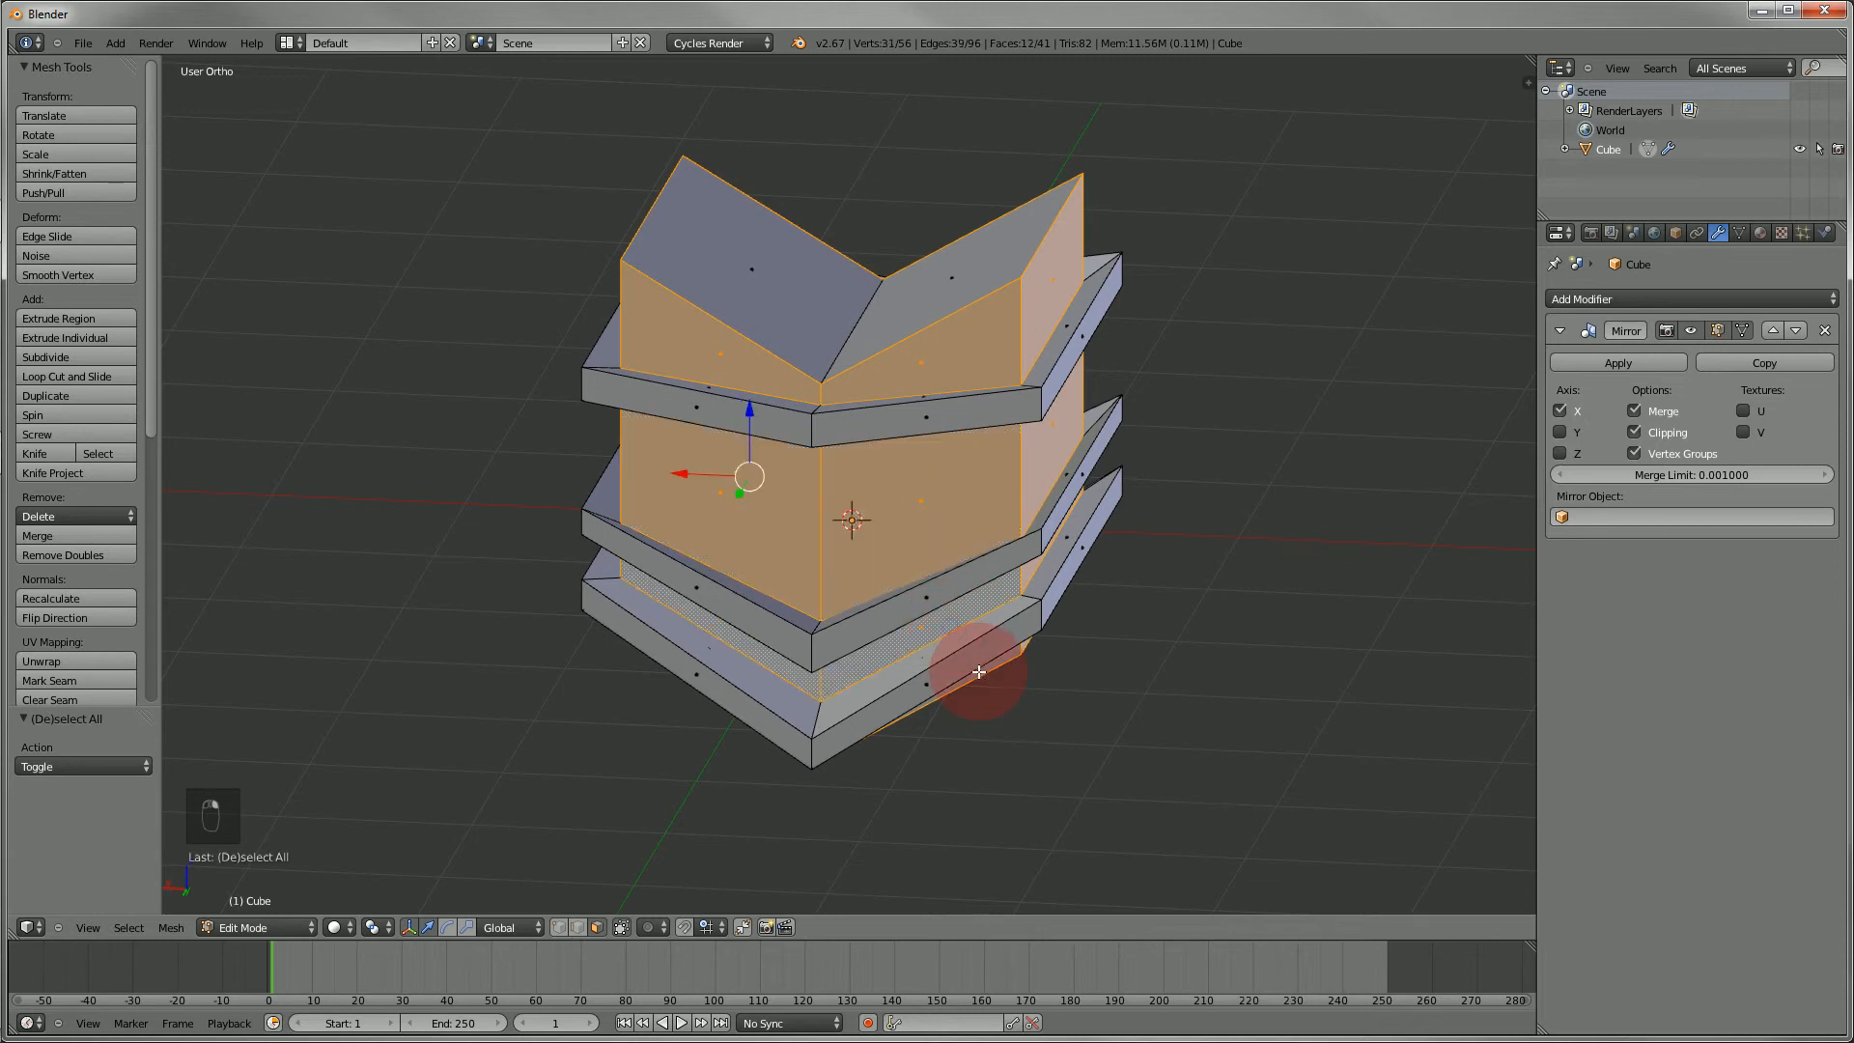
pyautogui.moveTo(976, 666); pyautogui.dragTo(944, 599, button='middle')
pyautogui.keyDown('shift'); pyautogui.rightClick(916, 537); pyautogui.keyUp('shift')
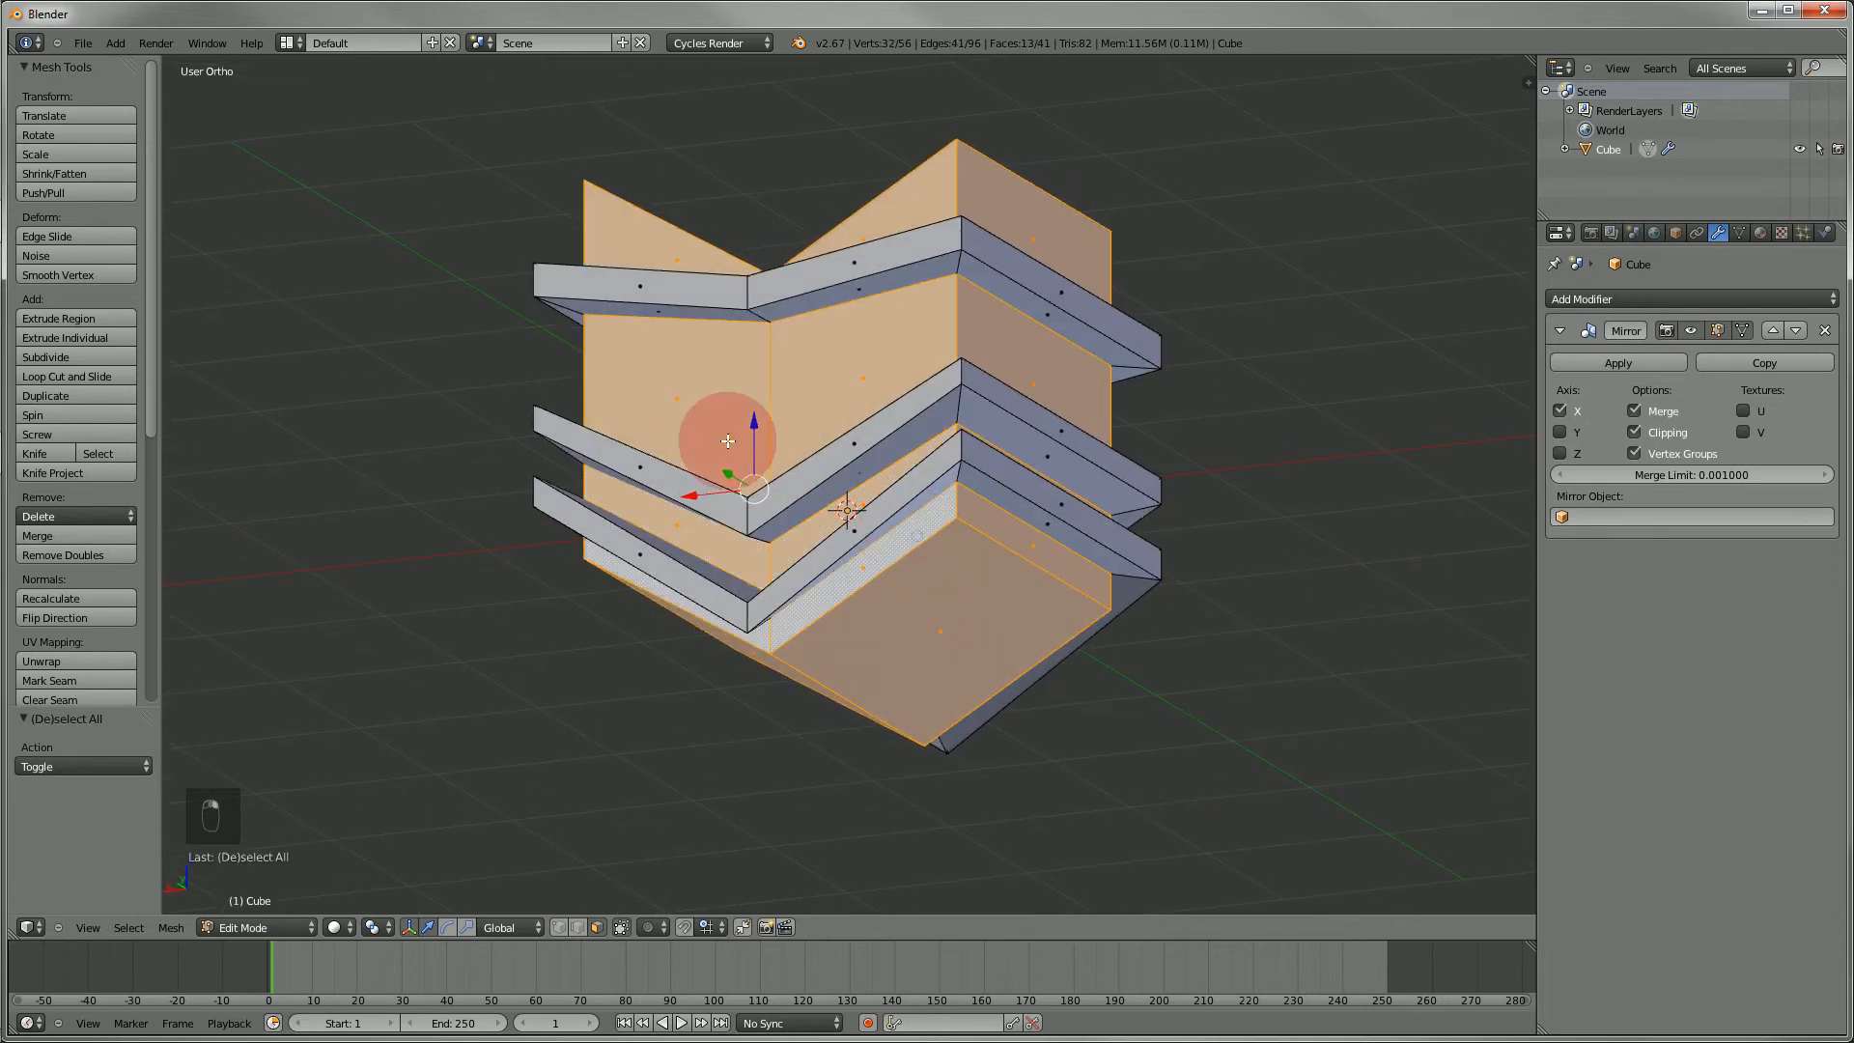
pyautogui.moveTo(688, 418); pyautogui.dragTo(762, 505, button='middle')
pyautogui.keyDown('shift'); pyautogui.rightClick(953, 320); pyautogui.keyUp('shift')
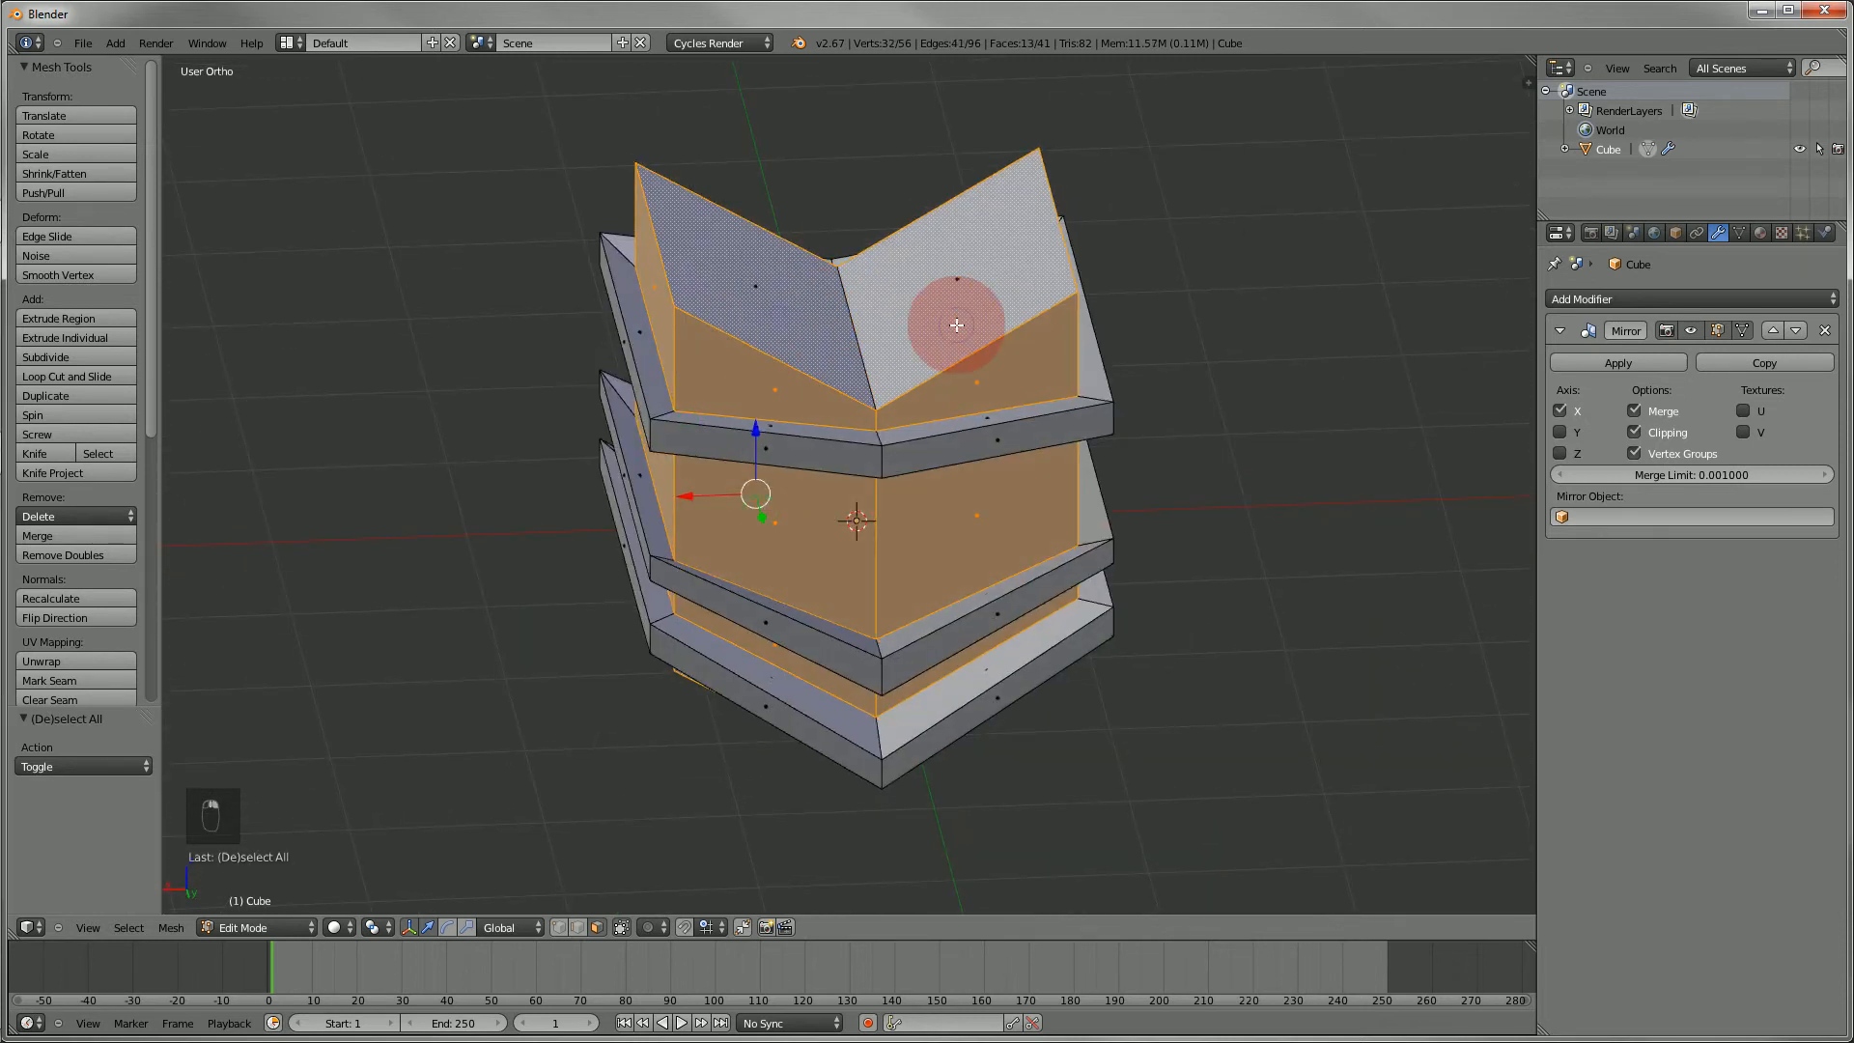
pyautogui.keyDown('shift'); pyautogui.rightClick(953, 321); pyautogui.keyUp('shift')
# - Extrude the selected wall, top and bottom faces inward by about 0.34 in the front view, clear the selection and inspect the mesh
pyautogui.moveTo(591, 397); pyautogui.dragTo(1213, 381, button='middle')
pyautogui.press('KP_1')
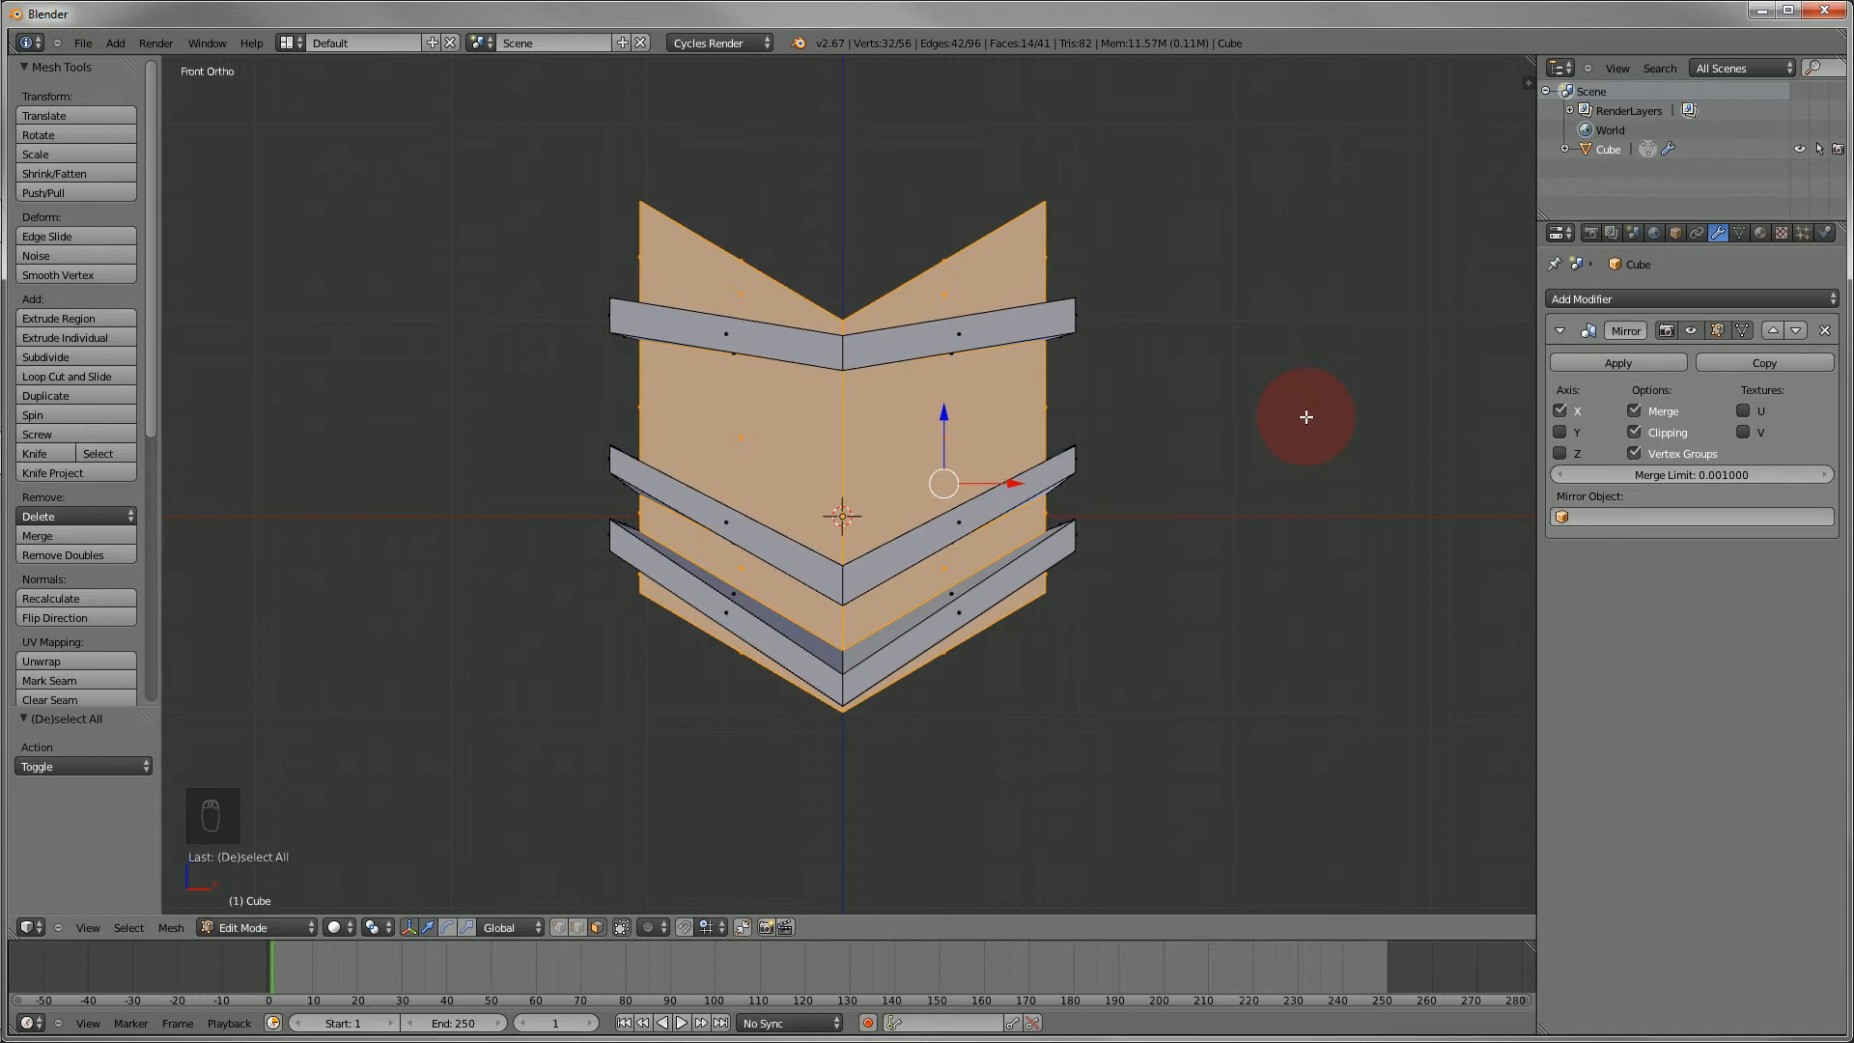
pyautogui.press('e')
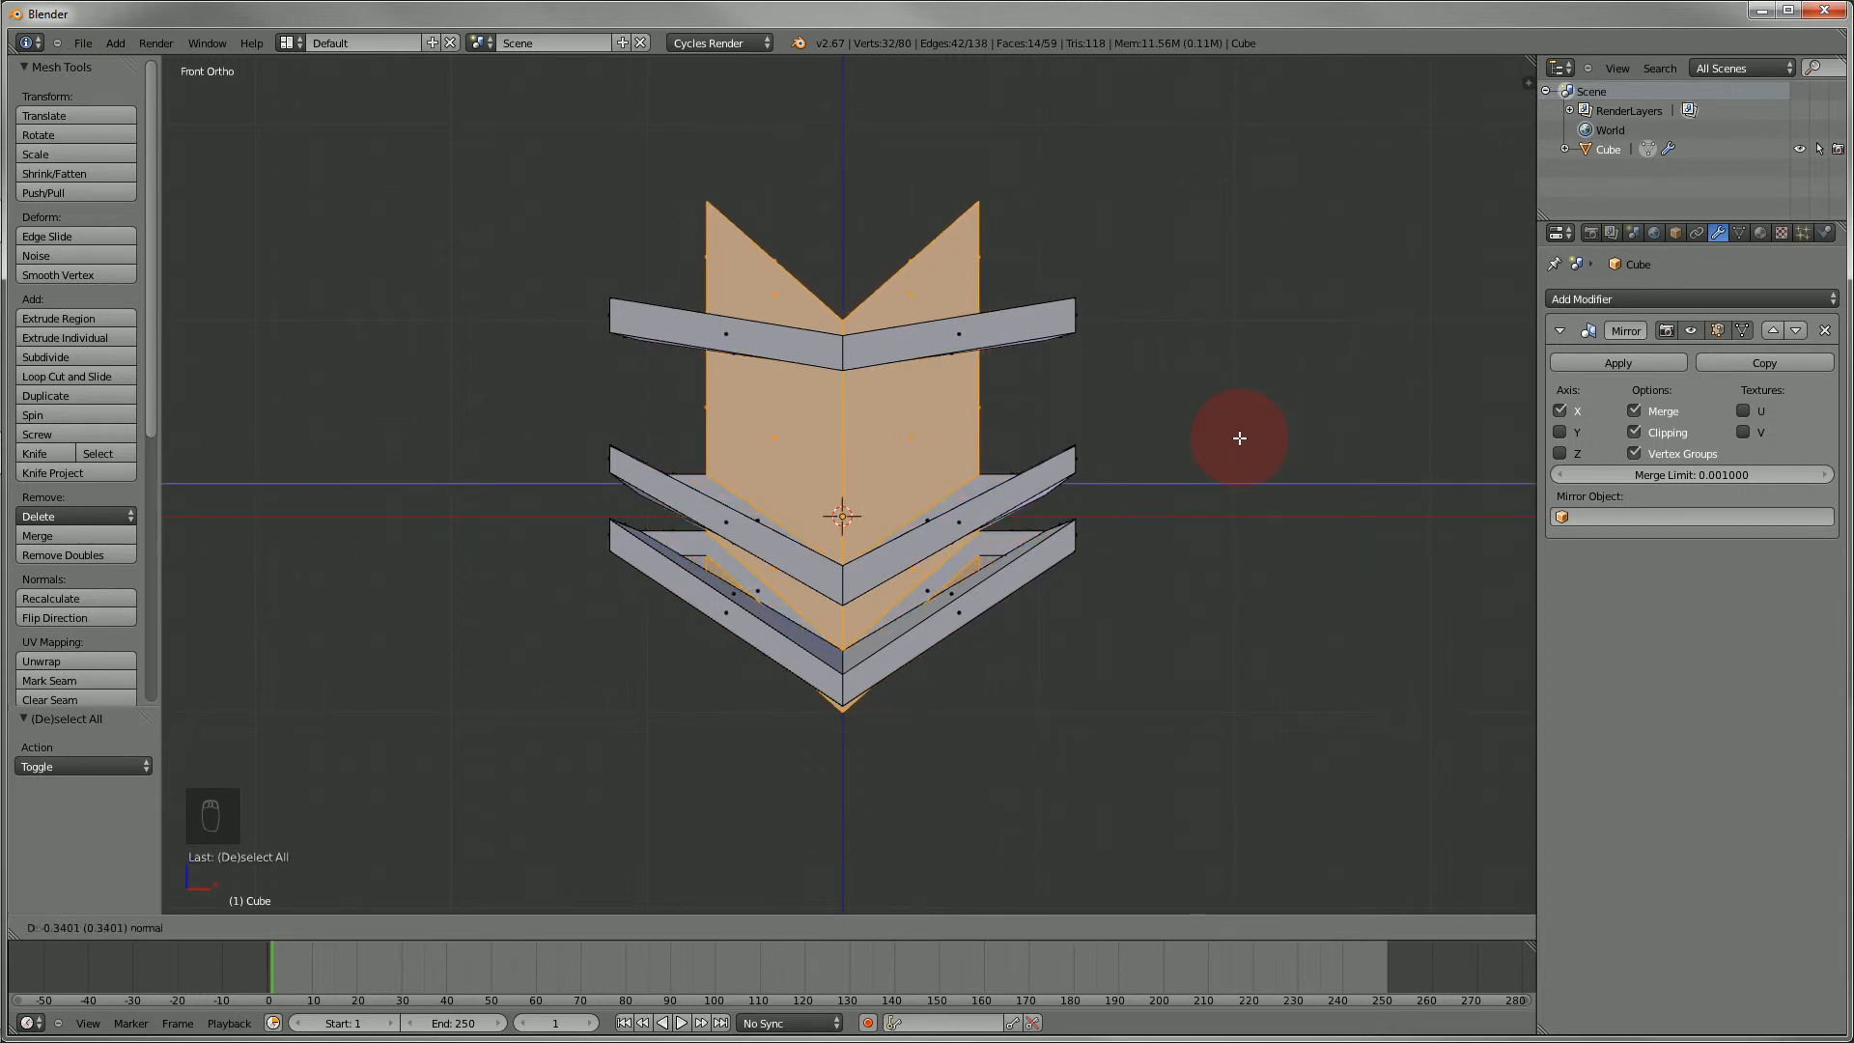
pyautogui.click(506, 465)
pyautogui.press('a')
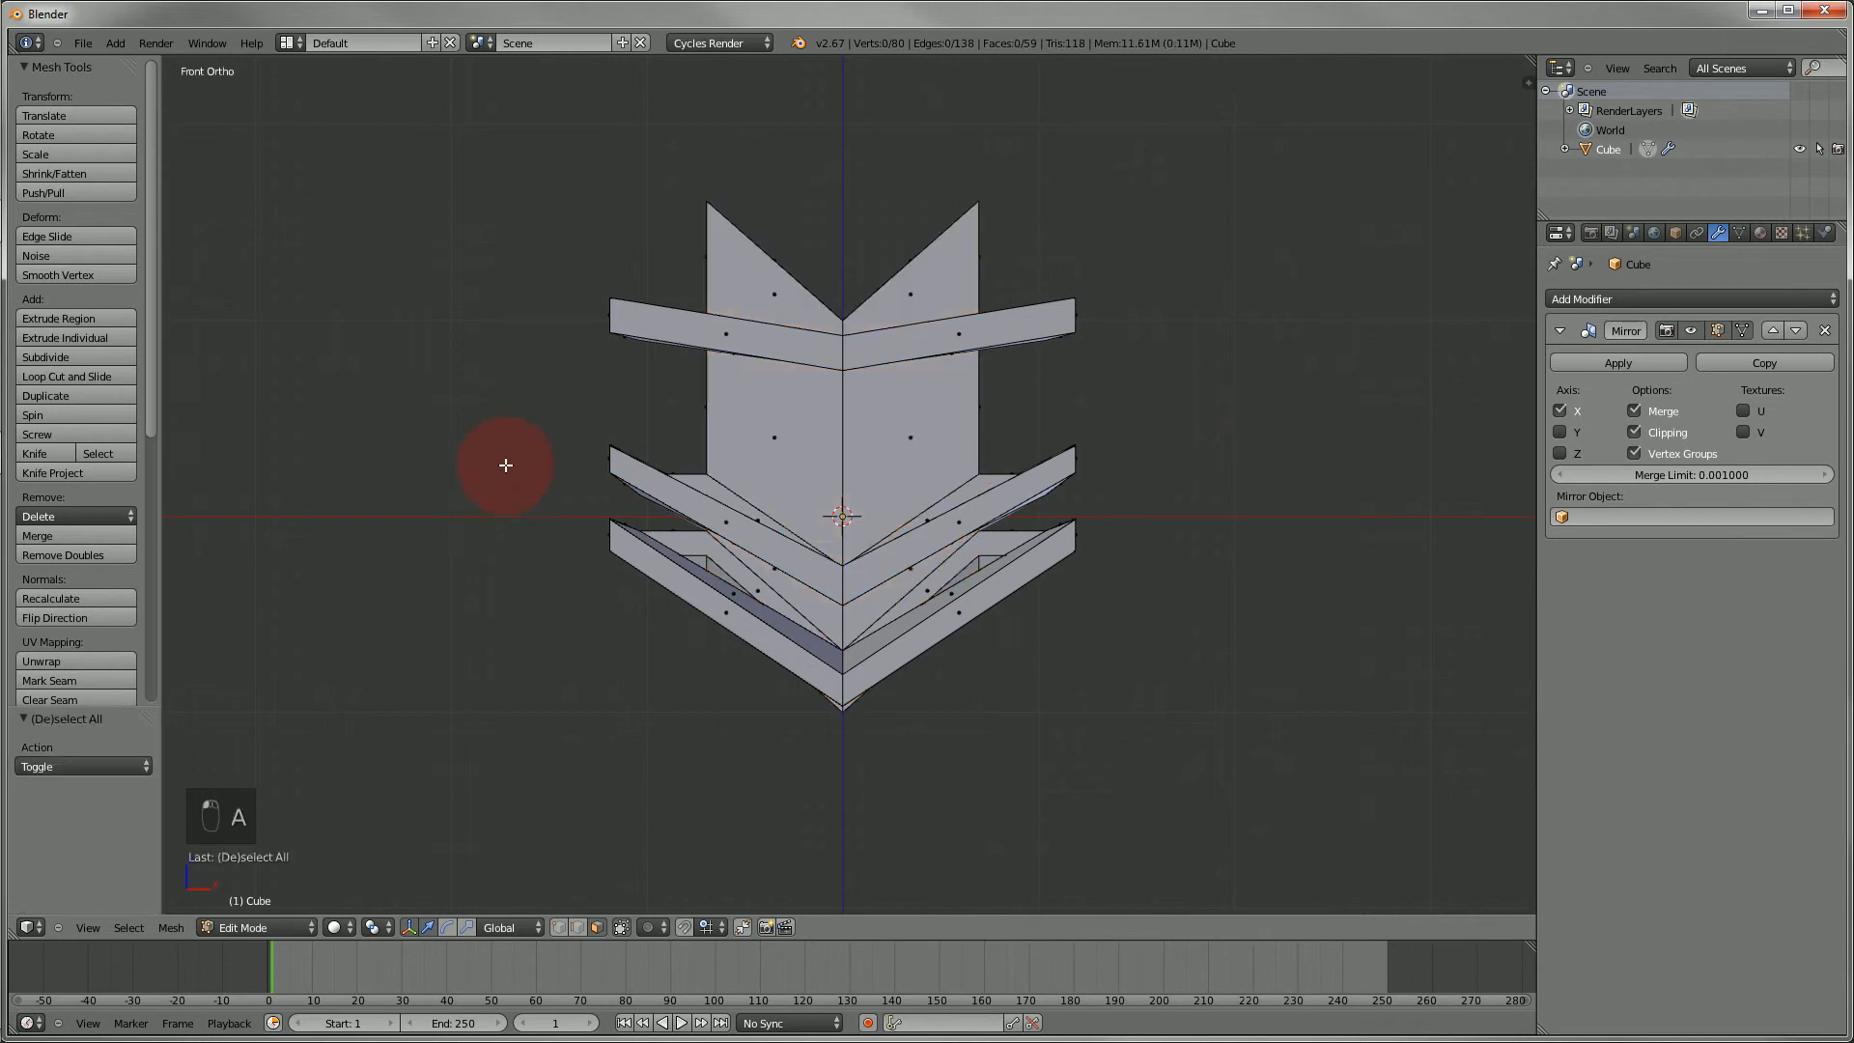
pyautogui.moveTo(546, 407); pyautogui.dragTo(656, 527, button='middle')
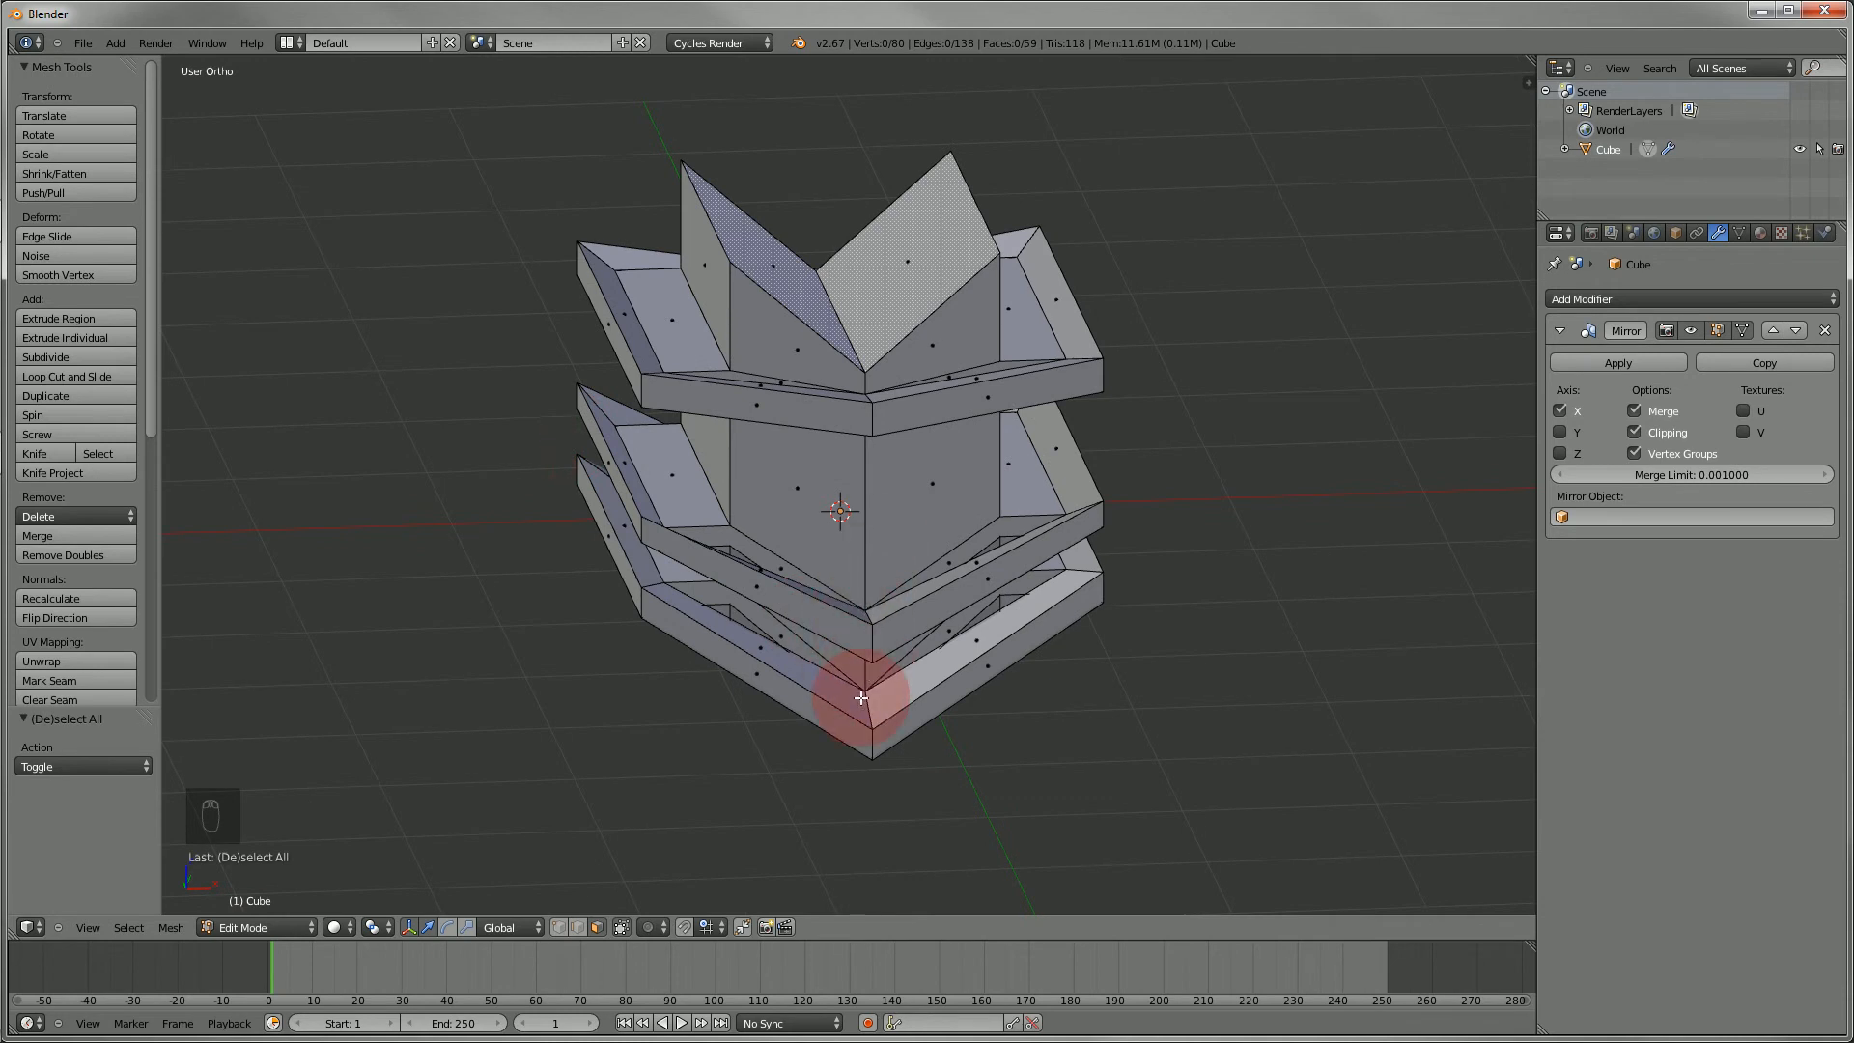
pyautogui.moveTo(869, 691); pyautogui.dragTo(807, 616, button='middle')
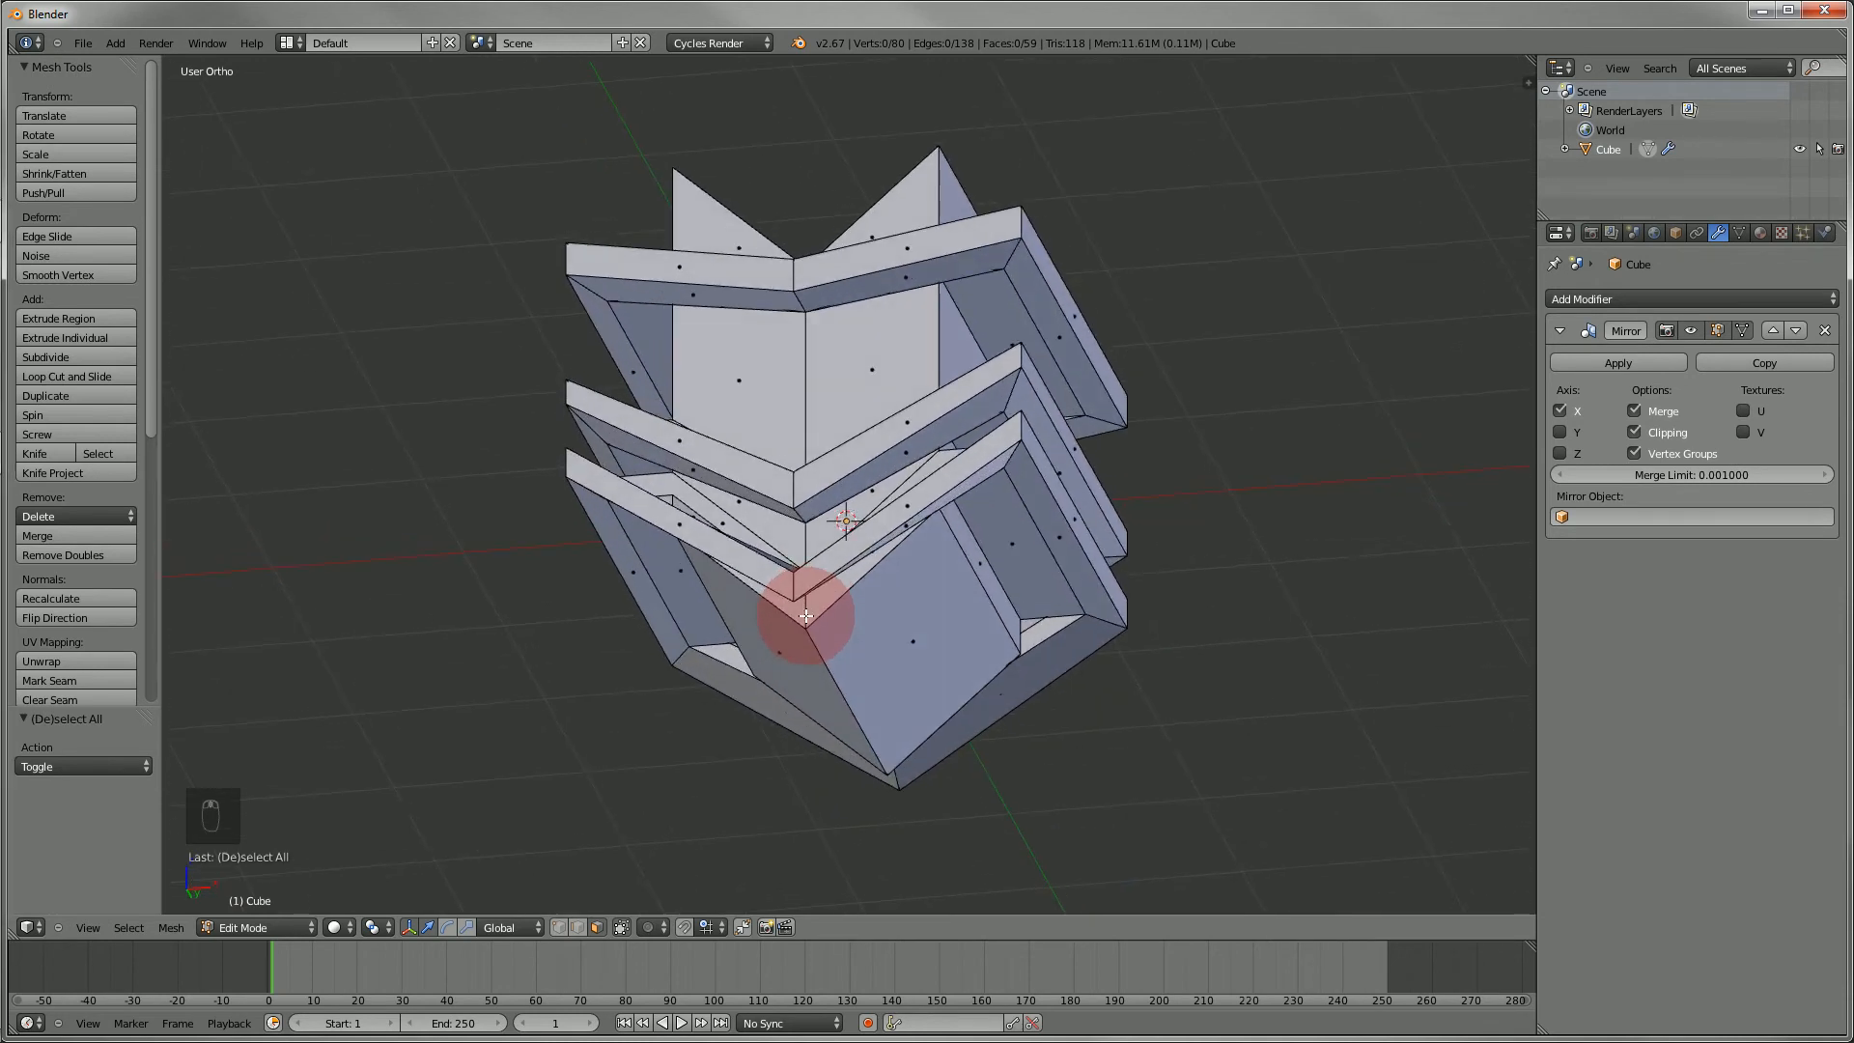
pyautogui.moveTo(766, 290); pyautogui.dragTo(868, 552, button='middle')
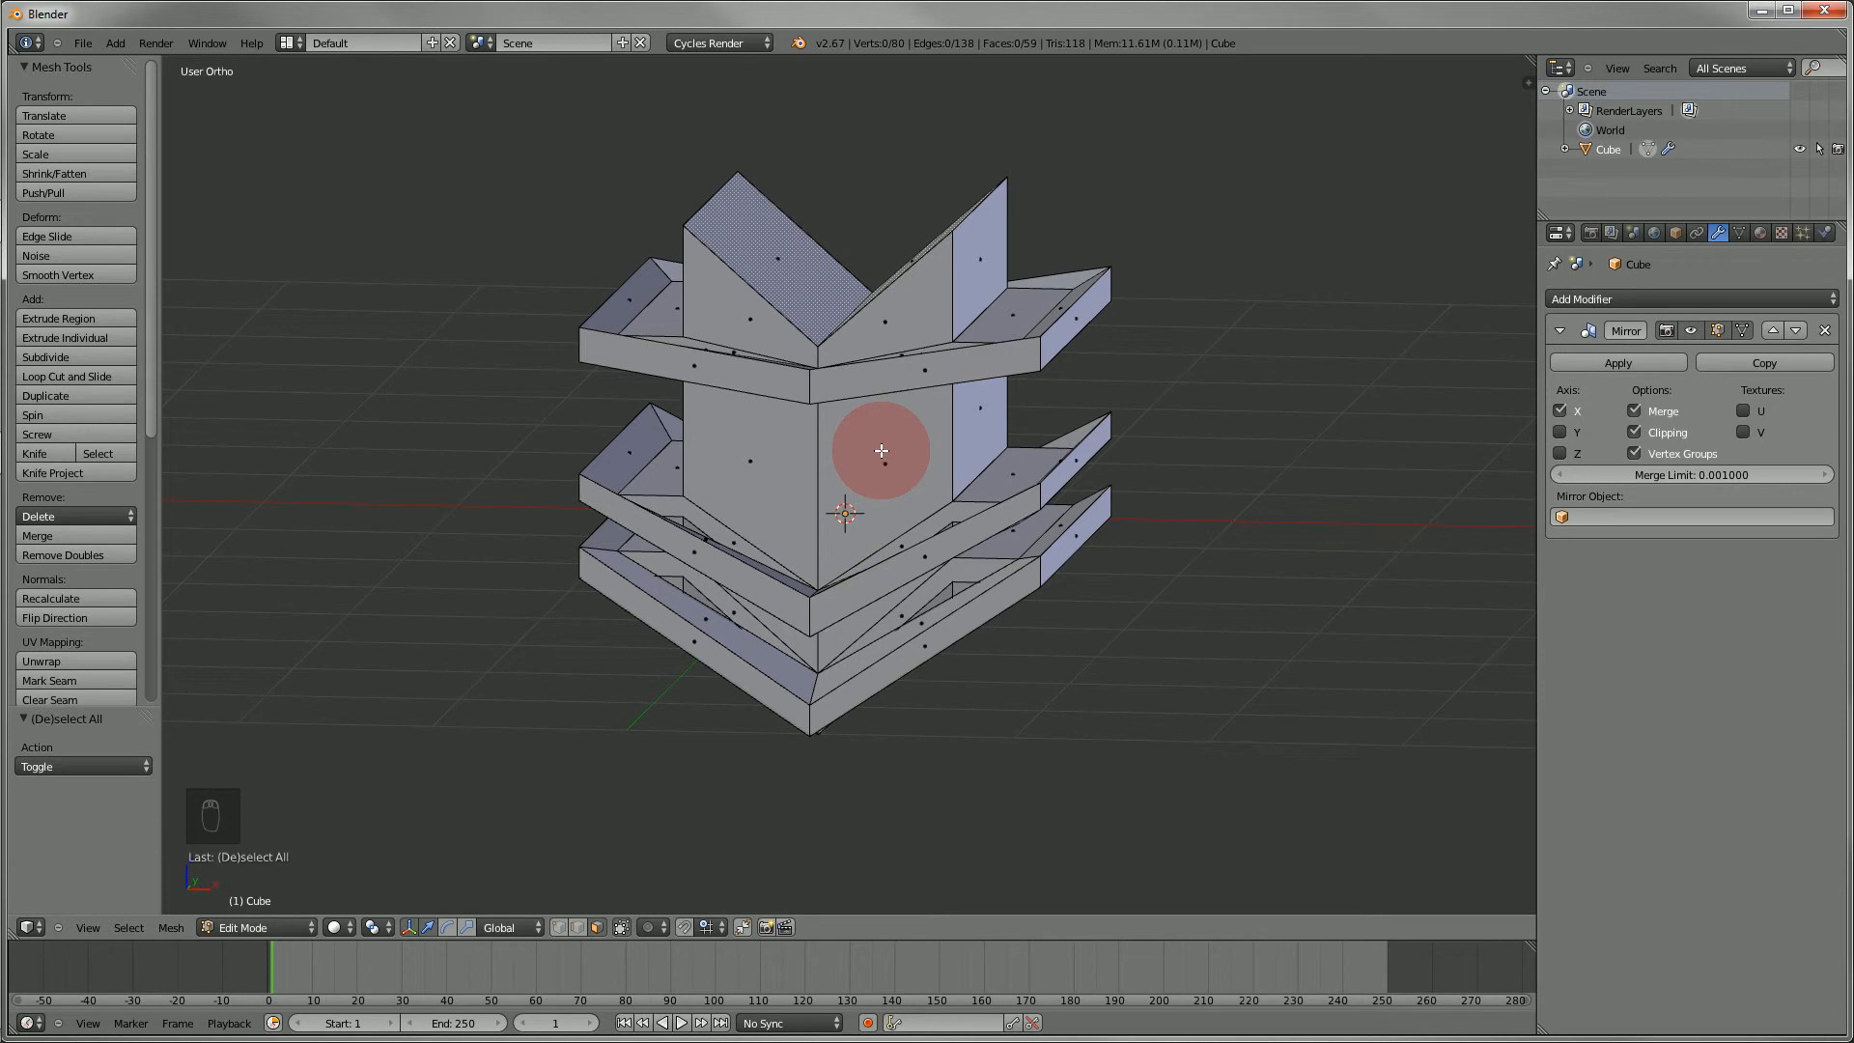
# - Inset the middle front wall face by about 0.10 and clear the selection
pyautogui.rightClick(882, 451)
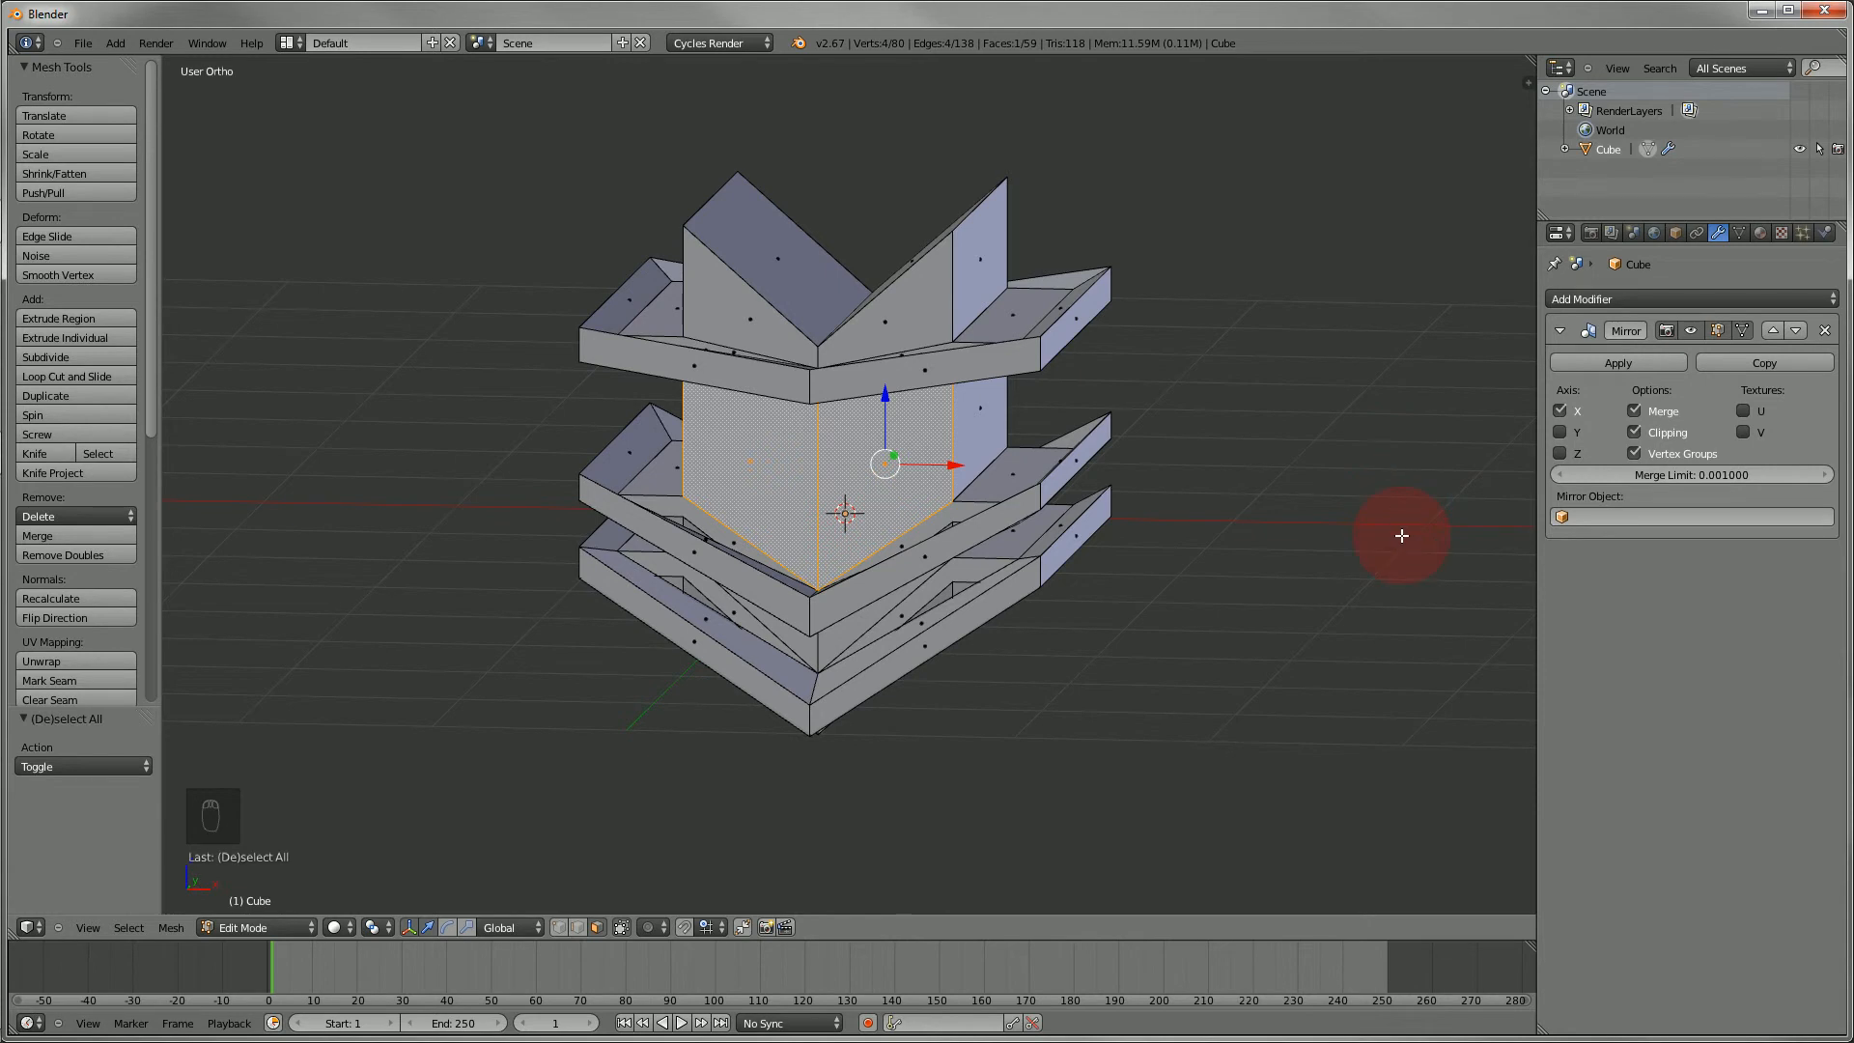
pyautogui.press('i')
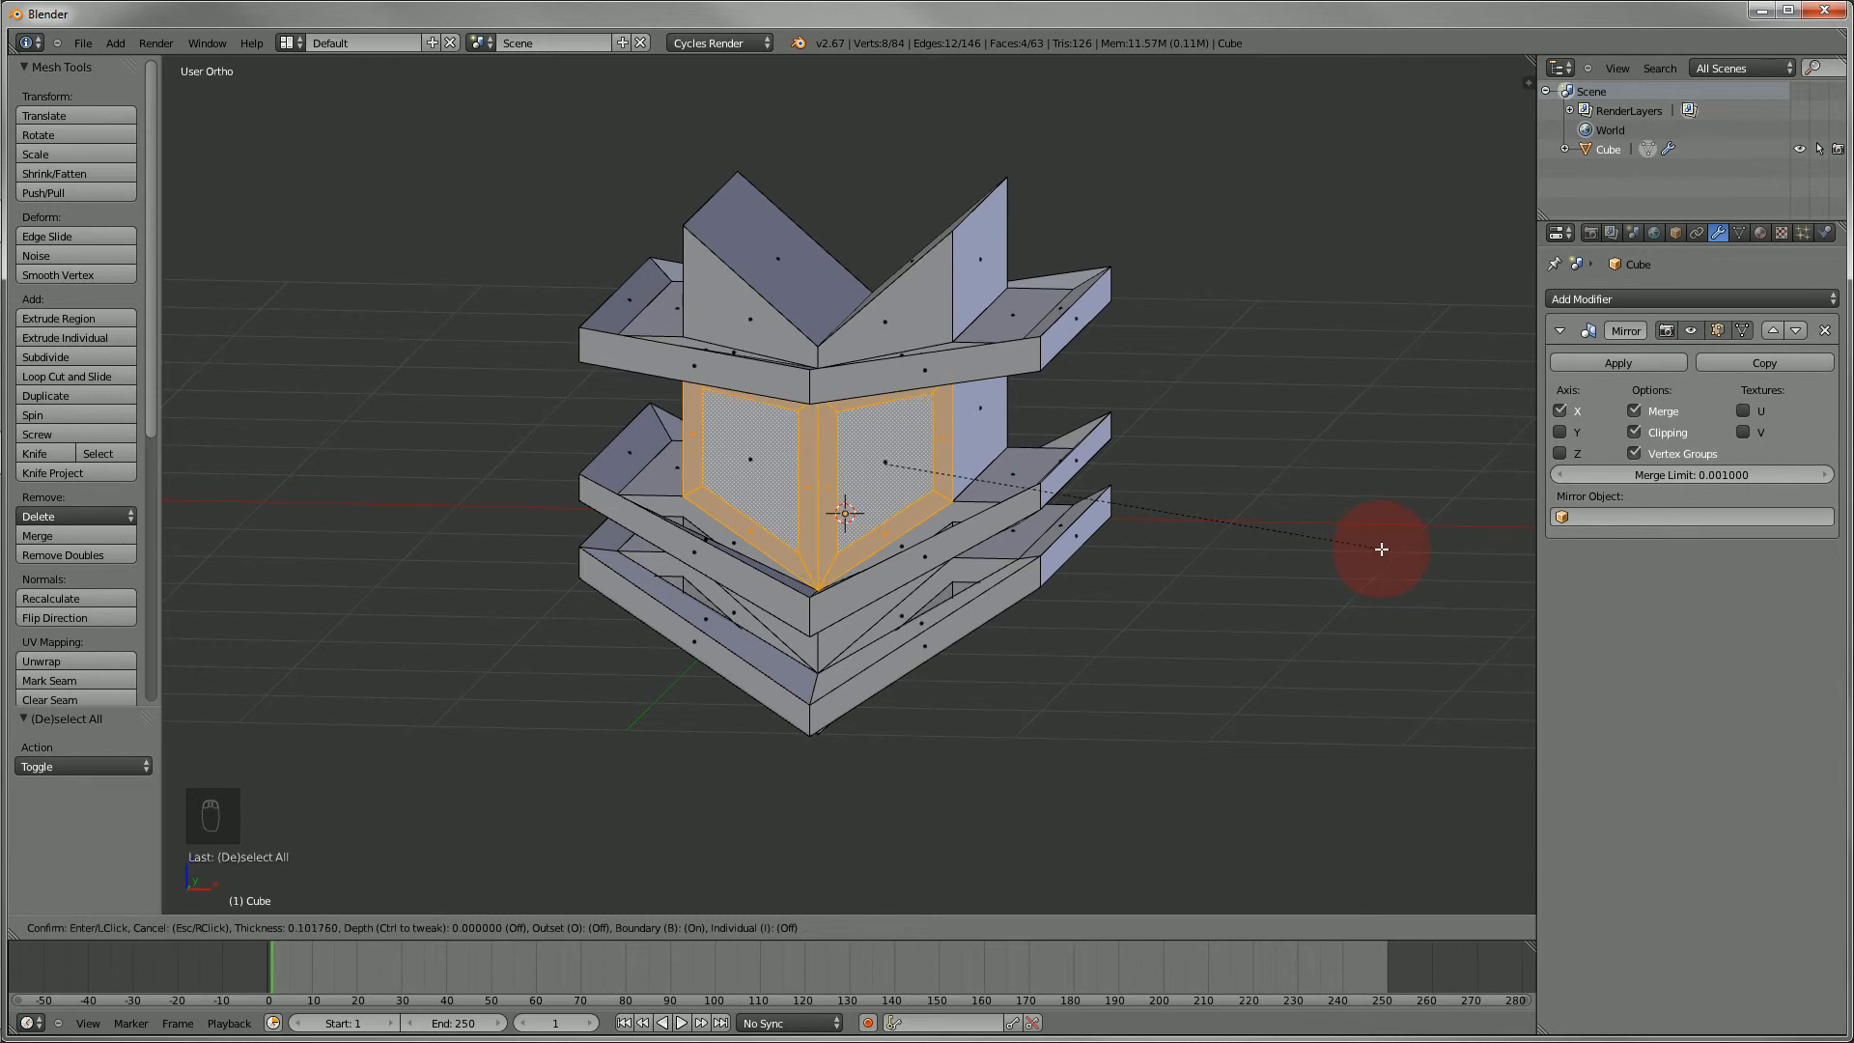
pyautogui.click(1382, 548)
pyautogui.press('a')
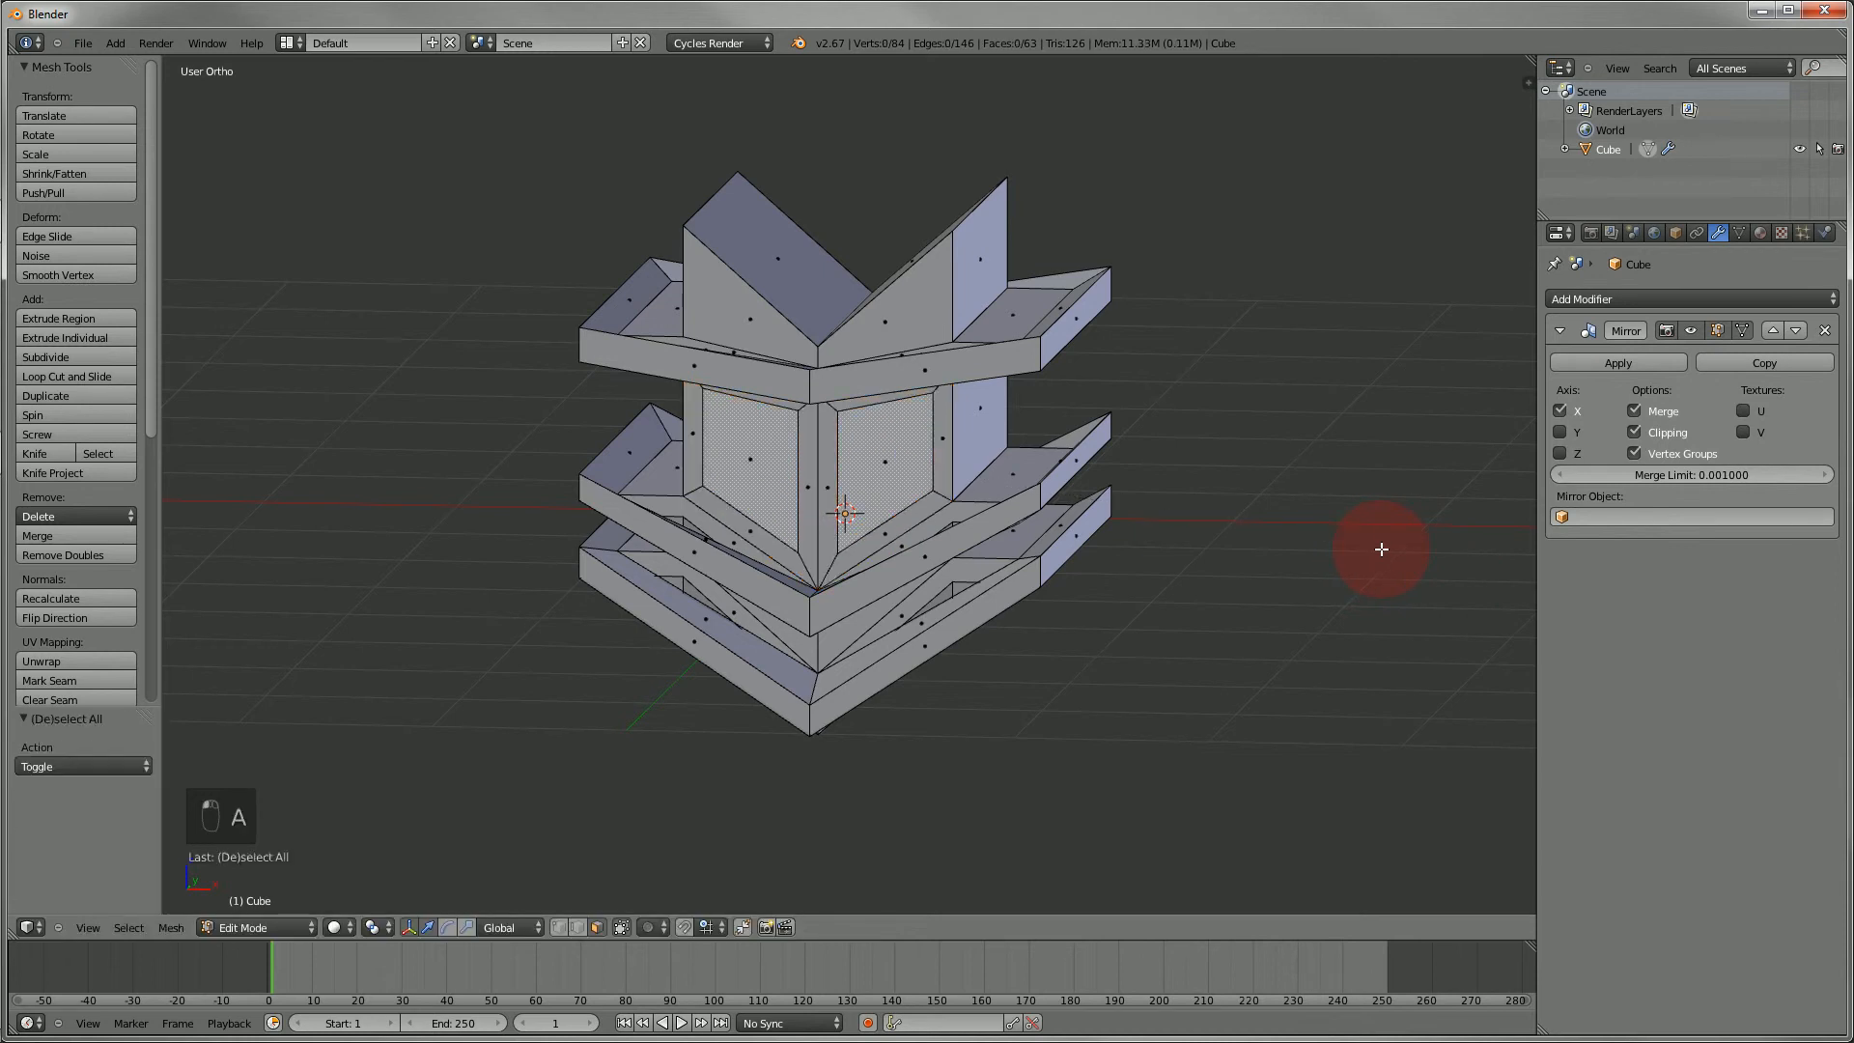
# - Push the inset front face inward about 0.124 along the global Y axis and inset it again by about 0.067
pyautogui.rightClick(899, 471)
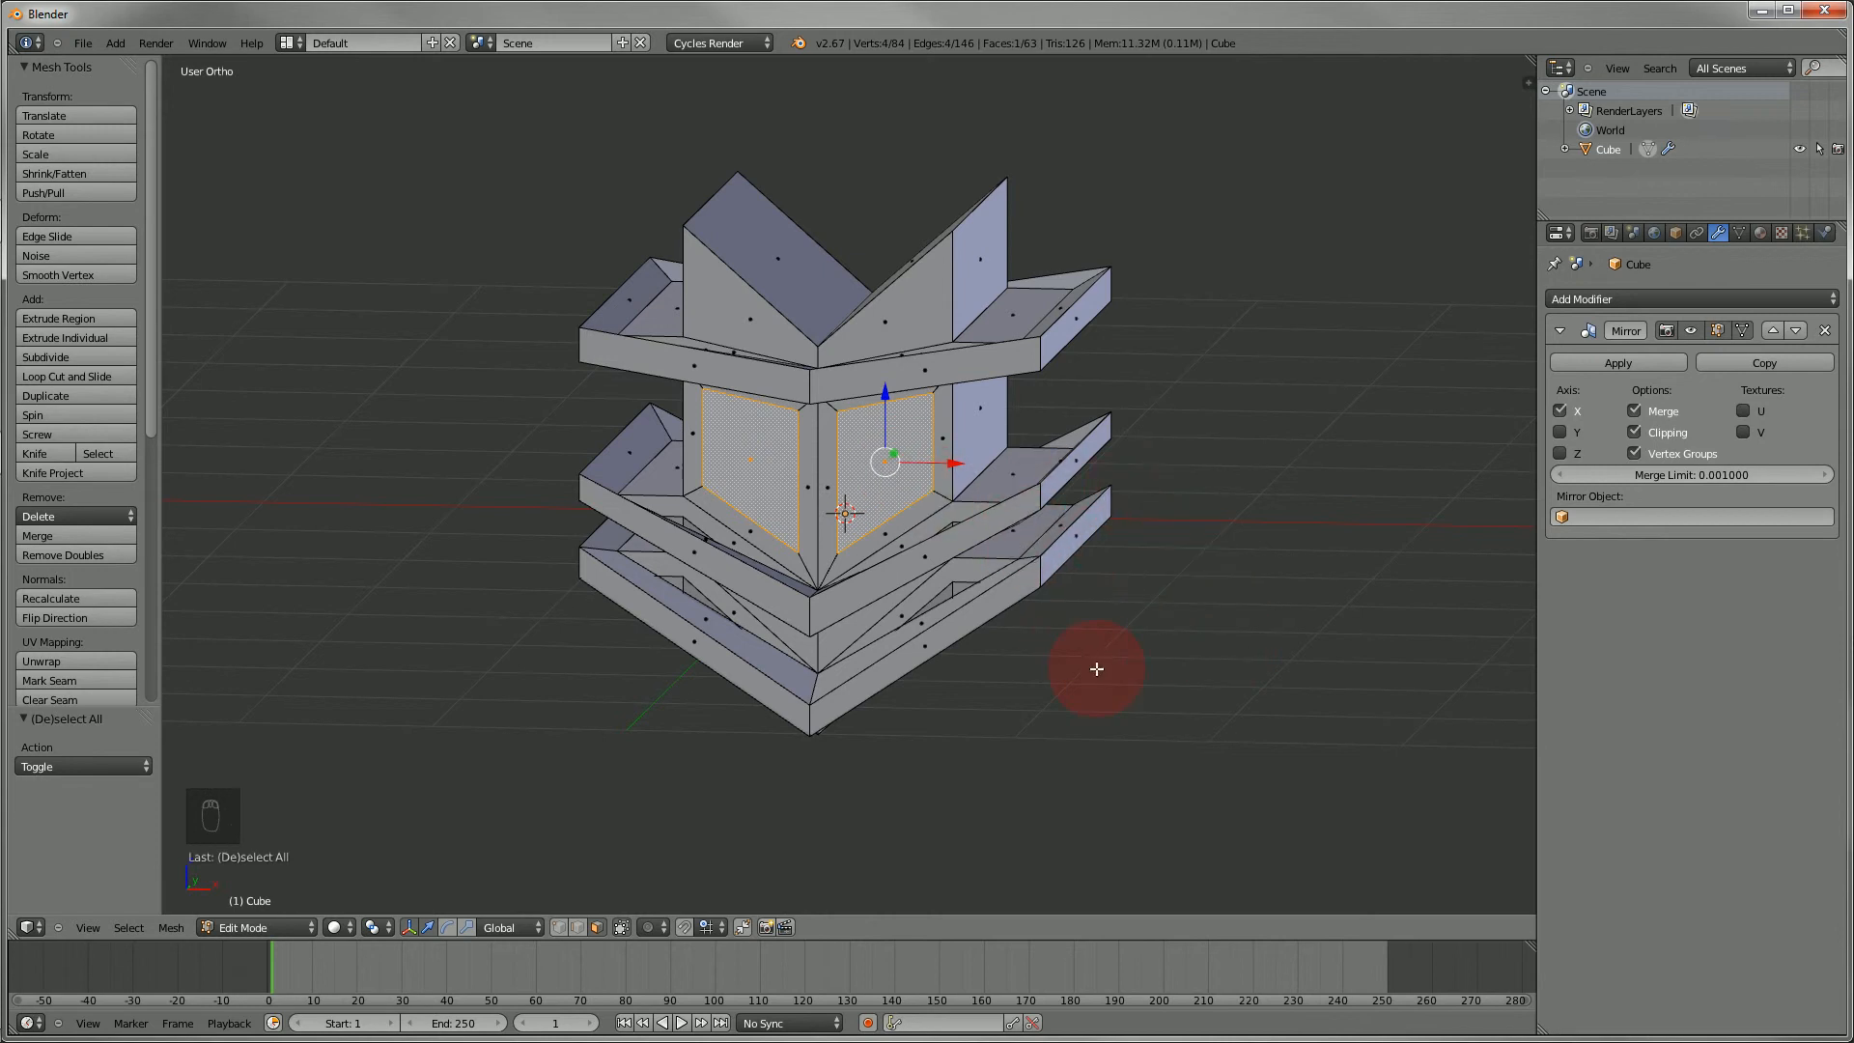
pyautogui.press('g')
pyautogui.press('y')
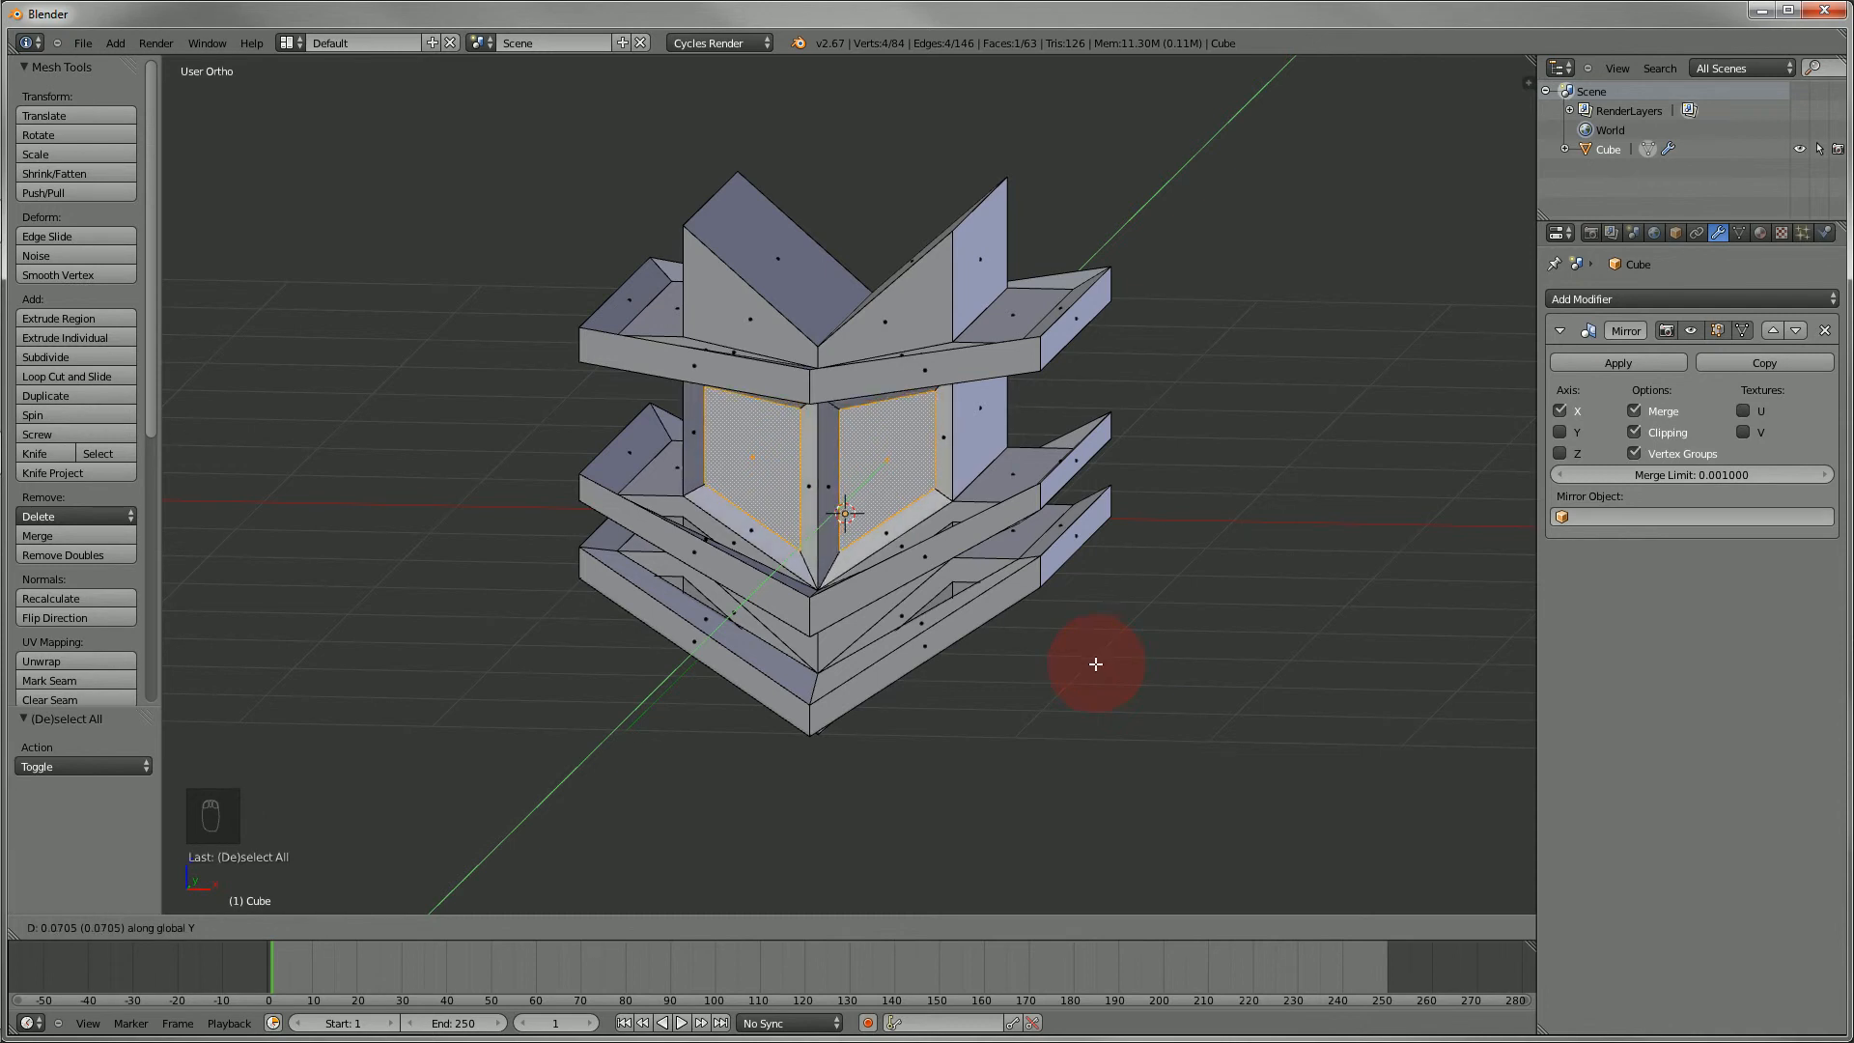
pyautogui.click(1097, 663)
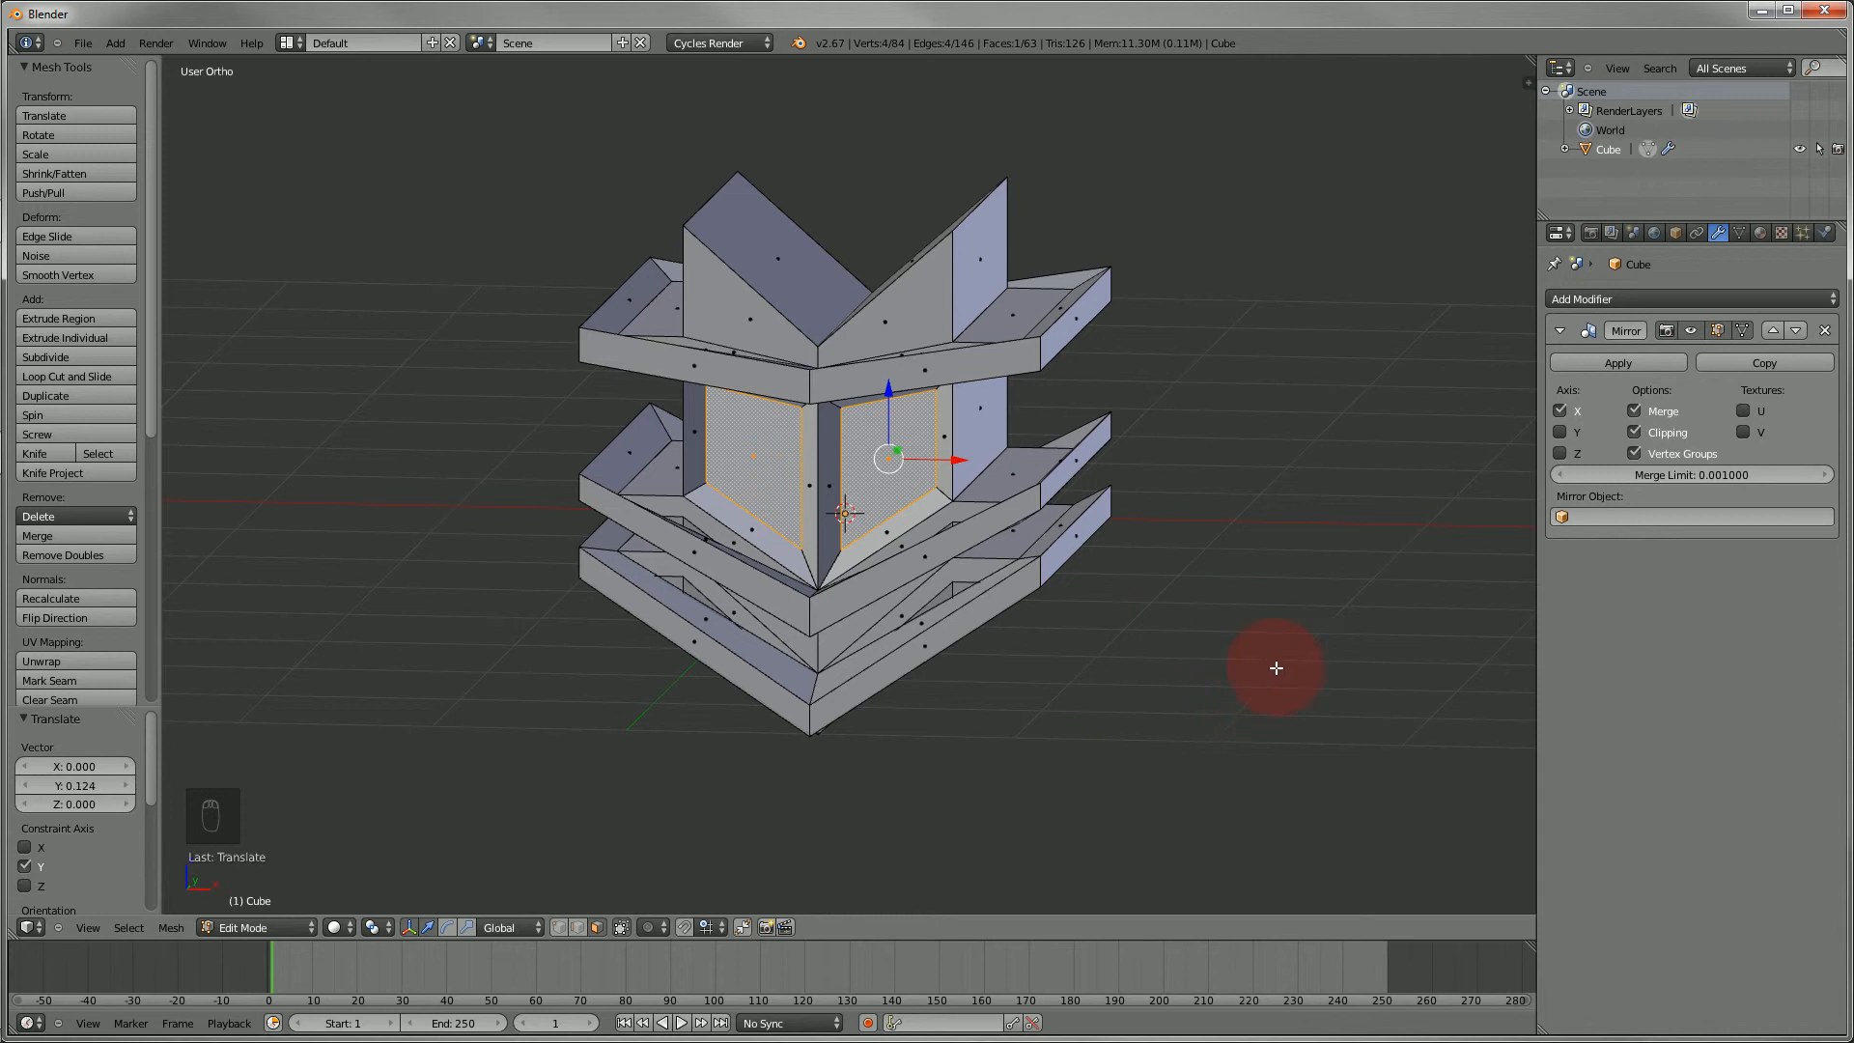
pyautogui.press('i')
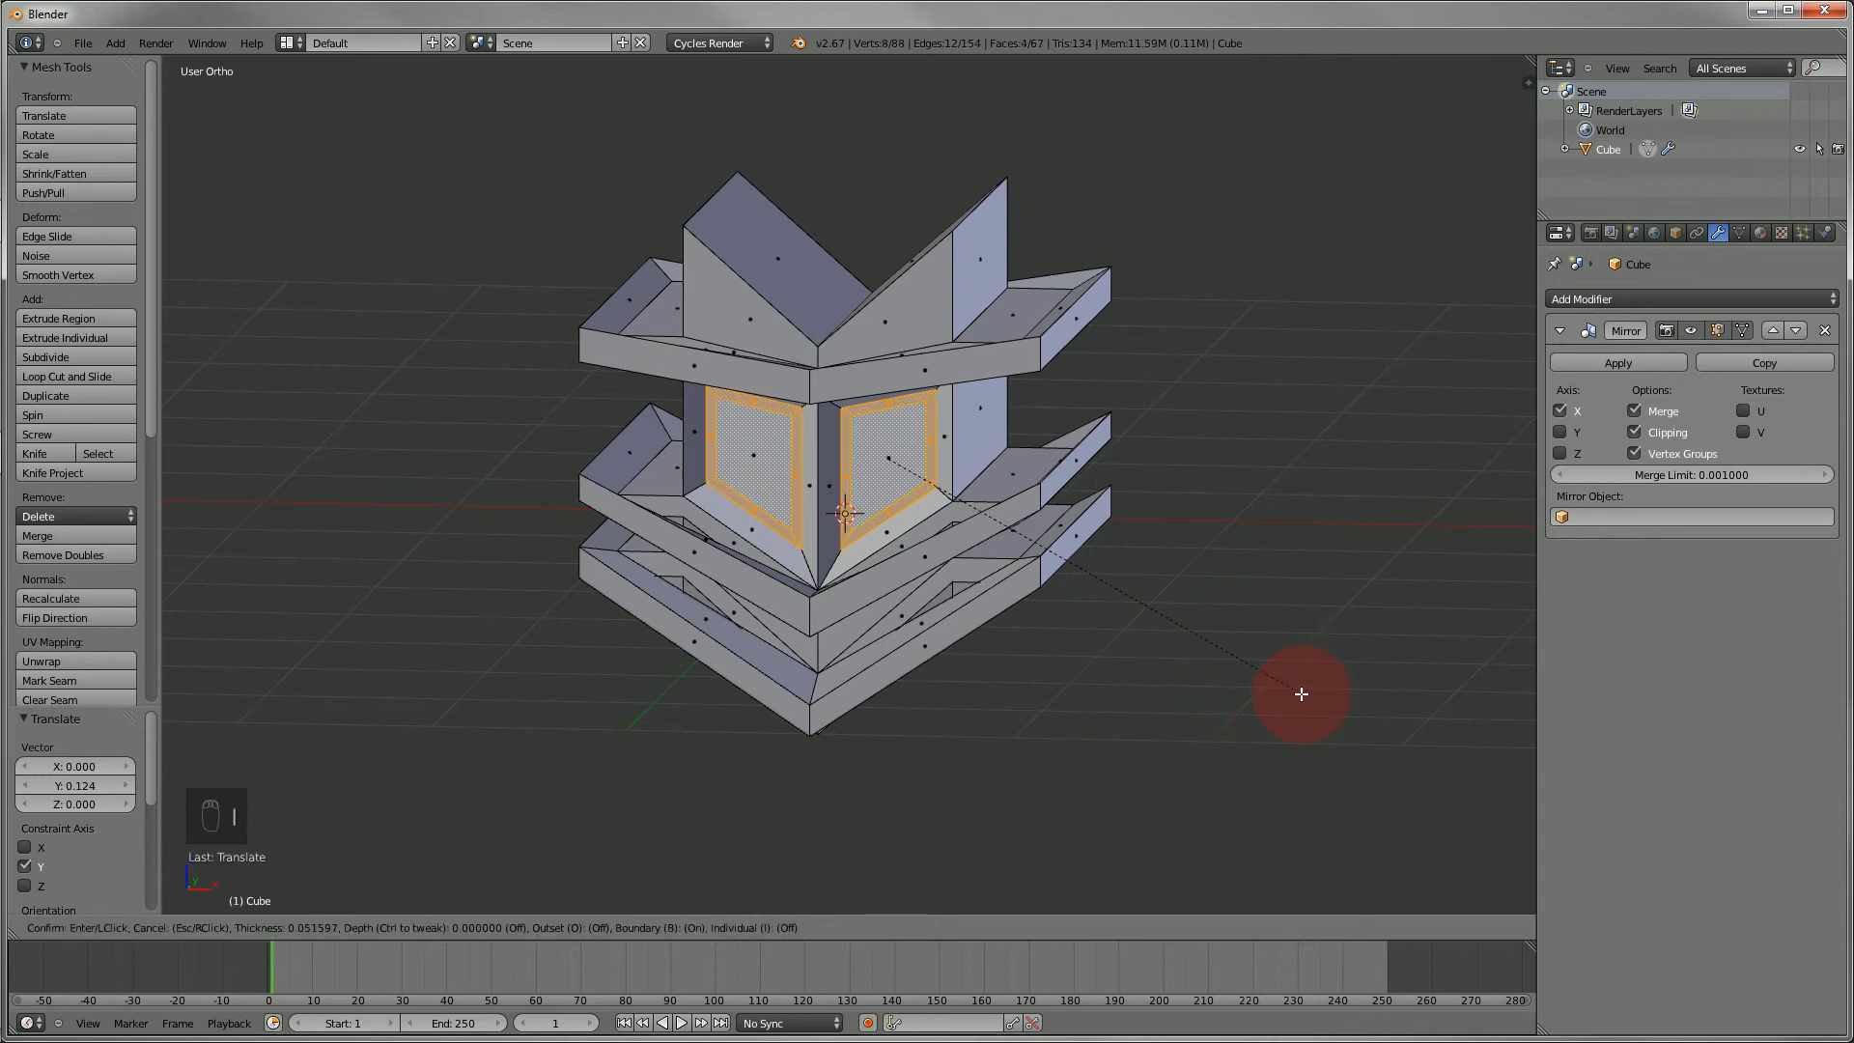
pyautogui.click(1299, 692)
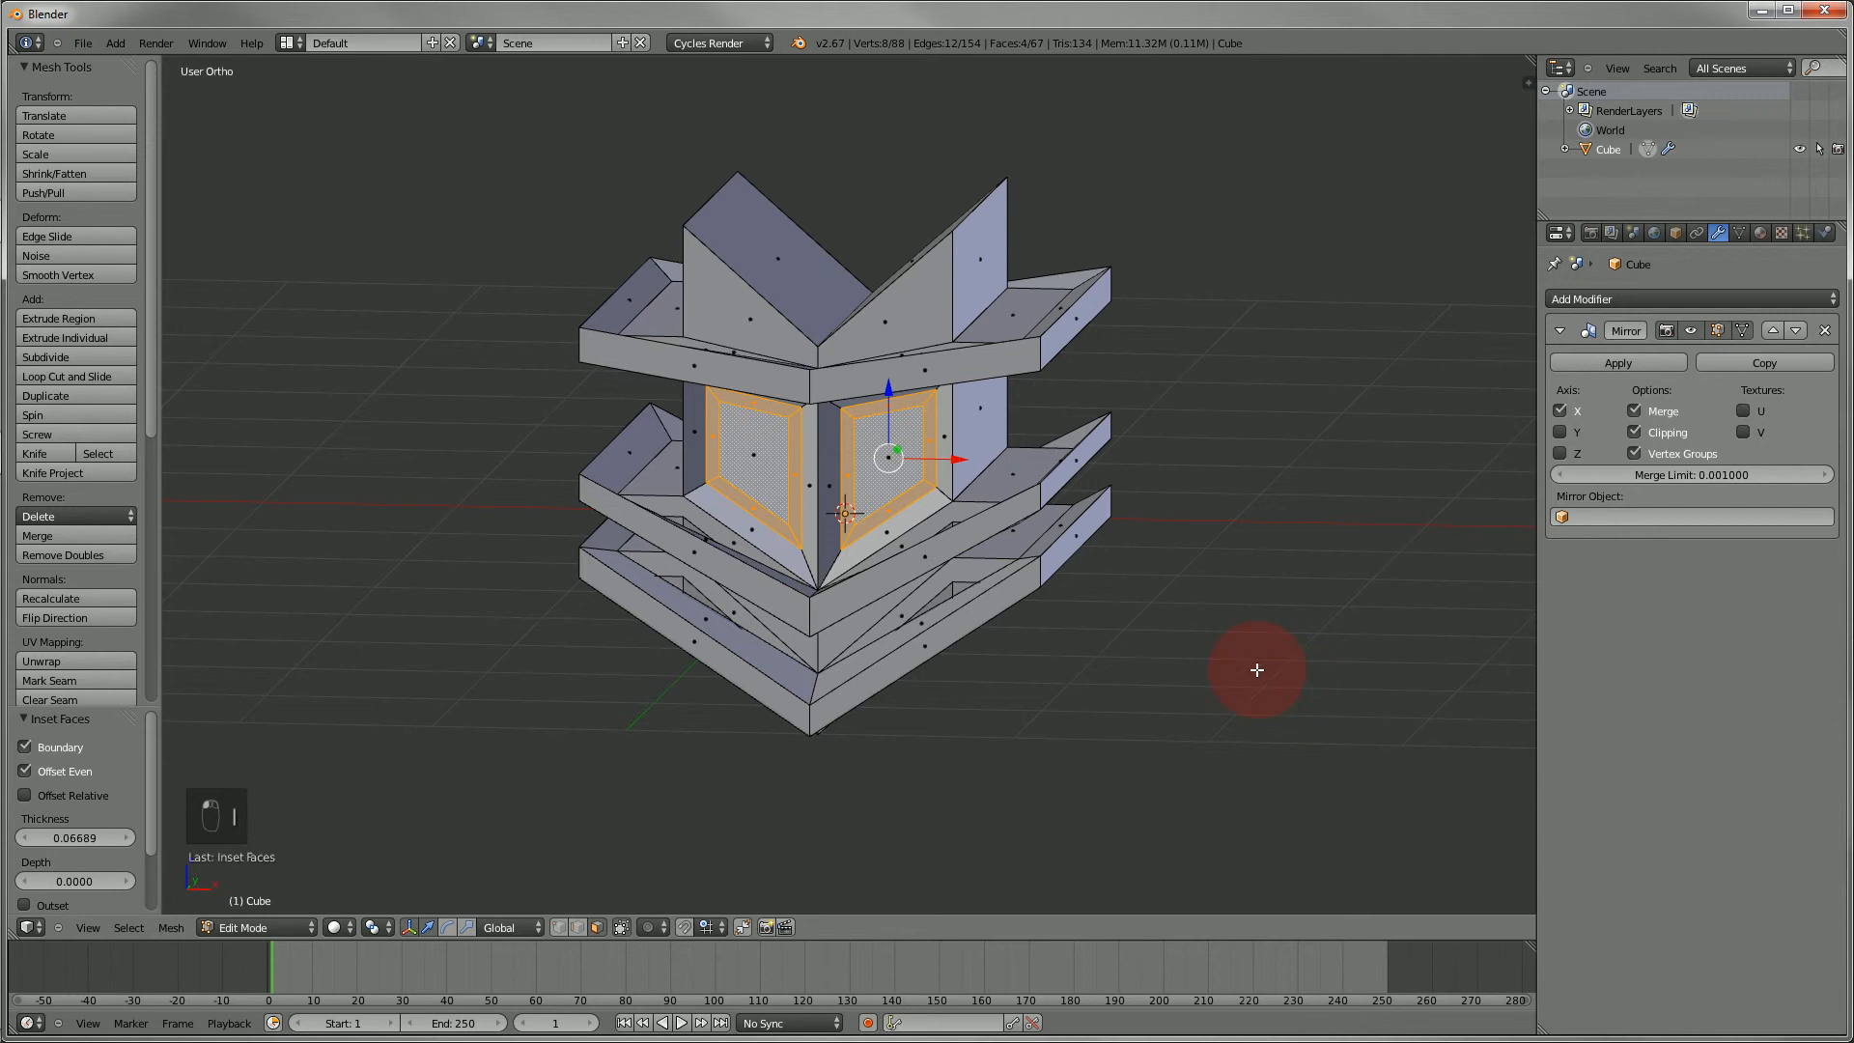
pyautogui.press('g')
pyautogui.press('y')
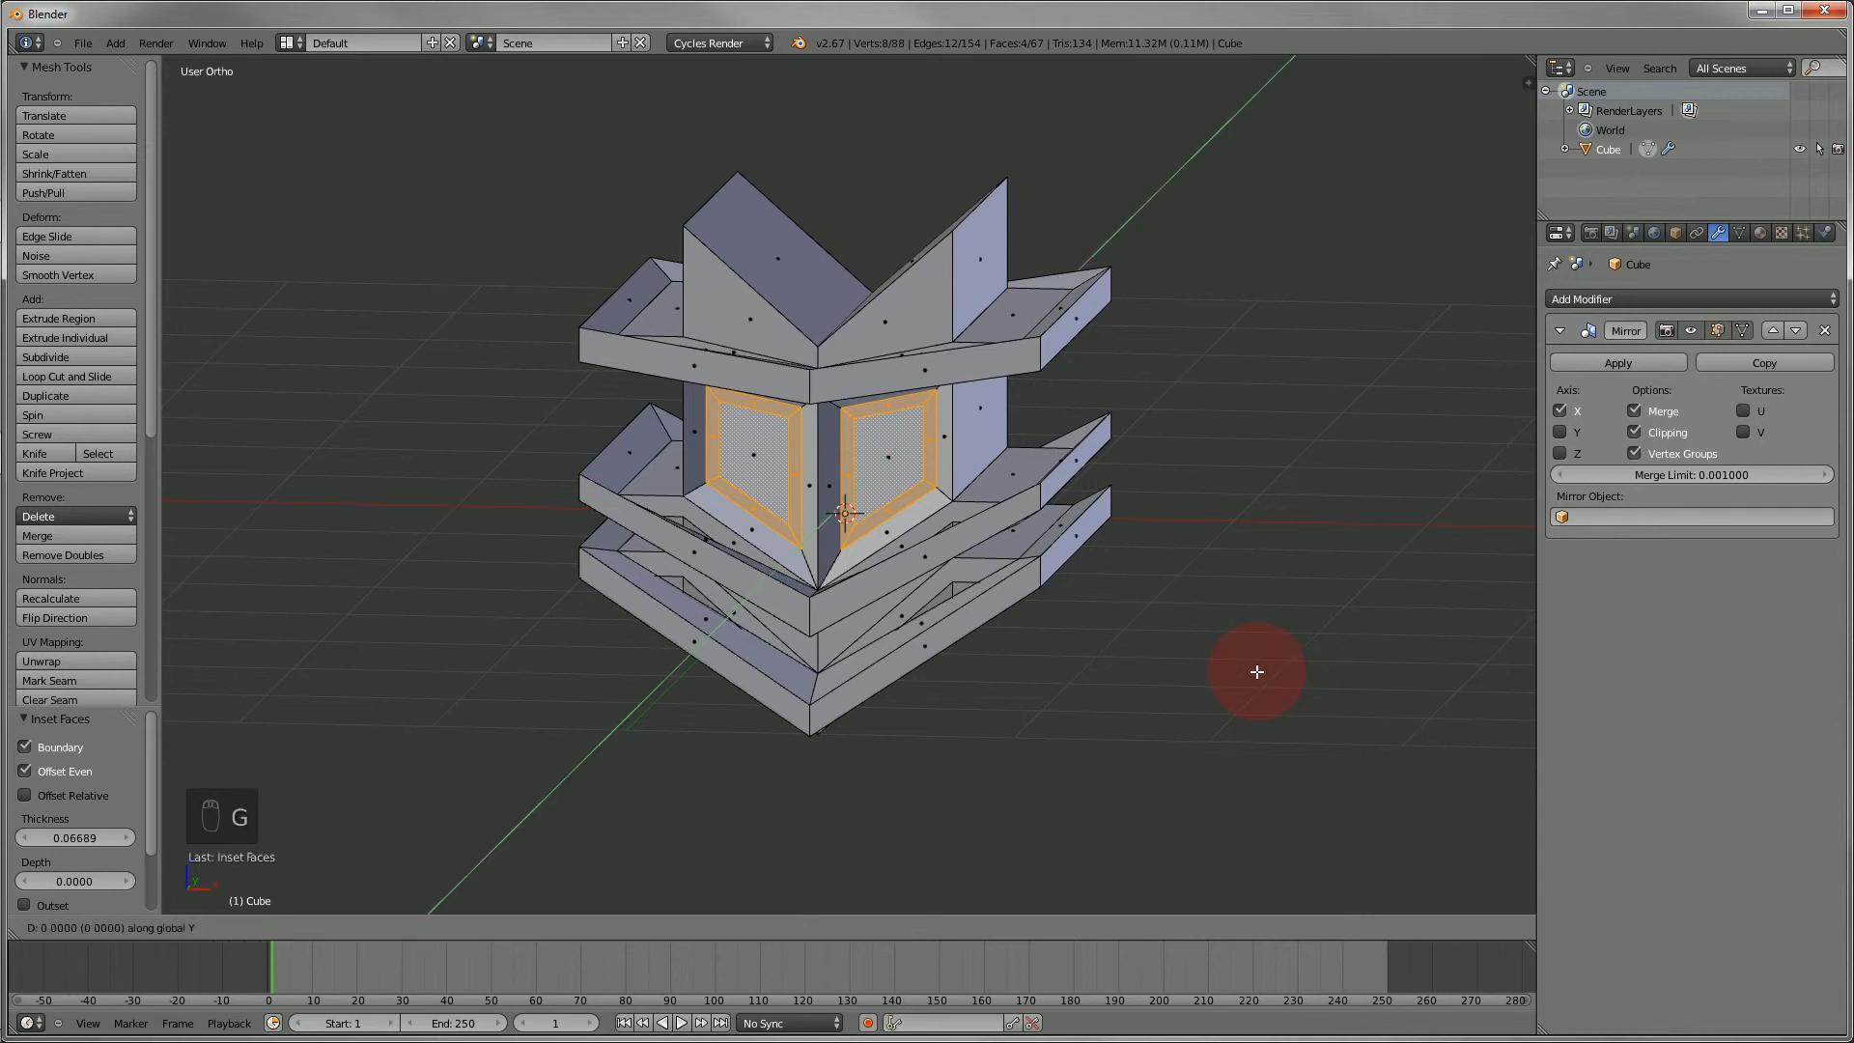
pyautogui.click(1269, 666)
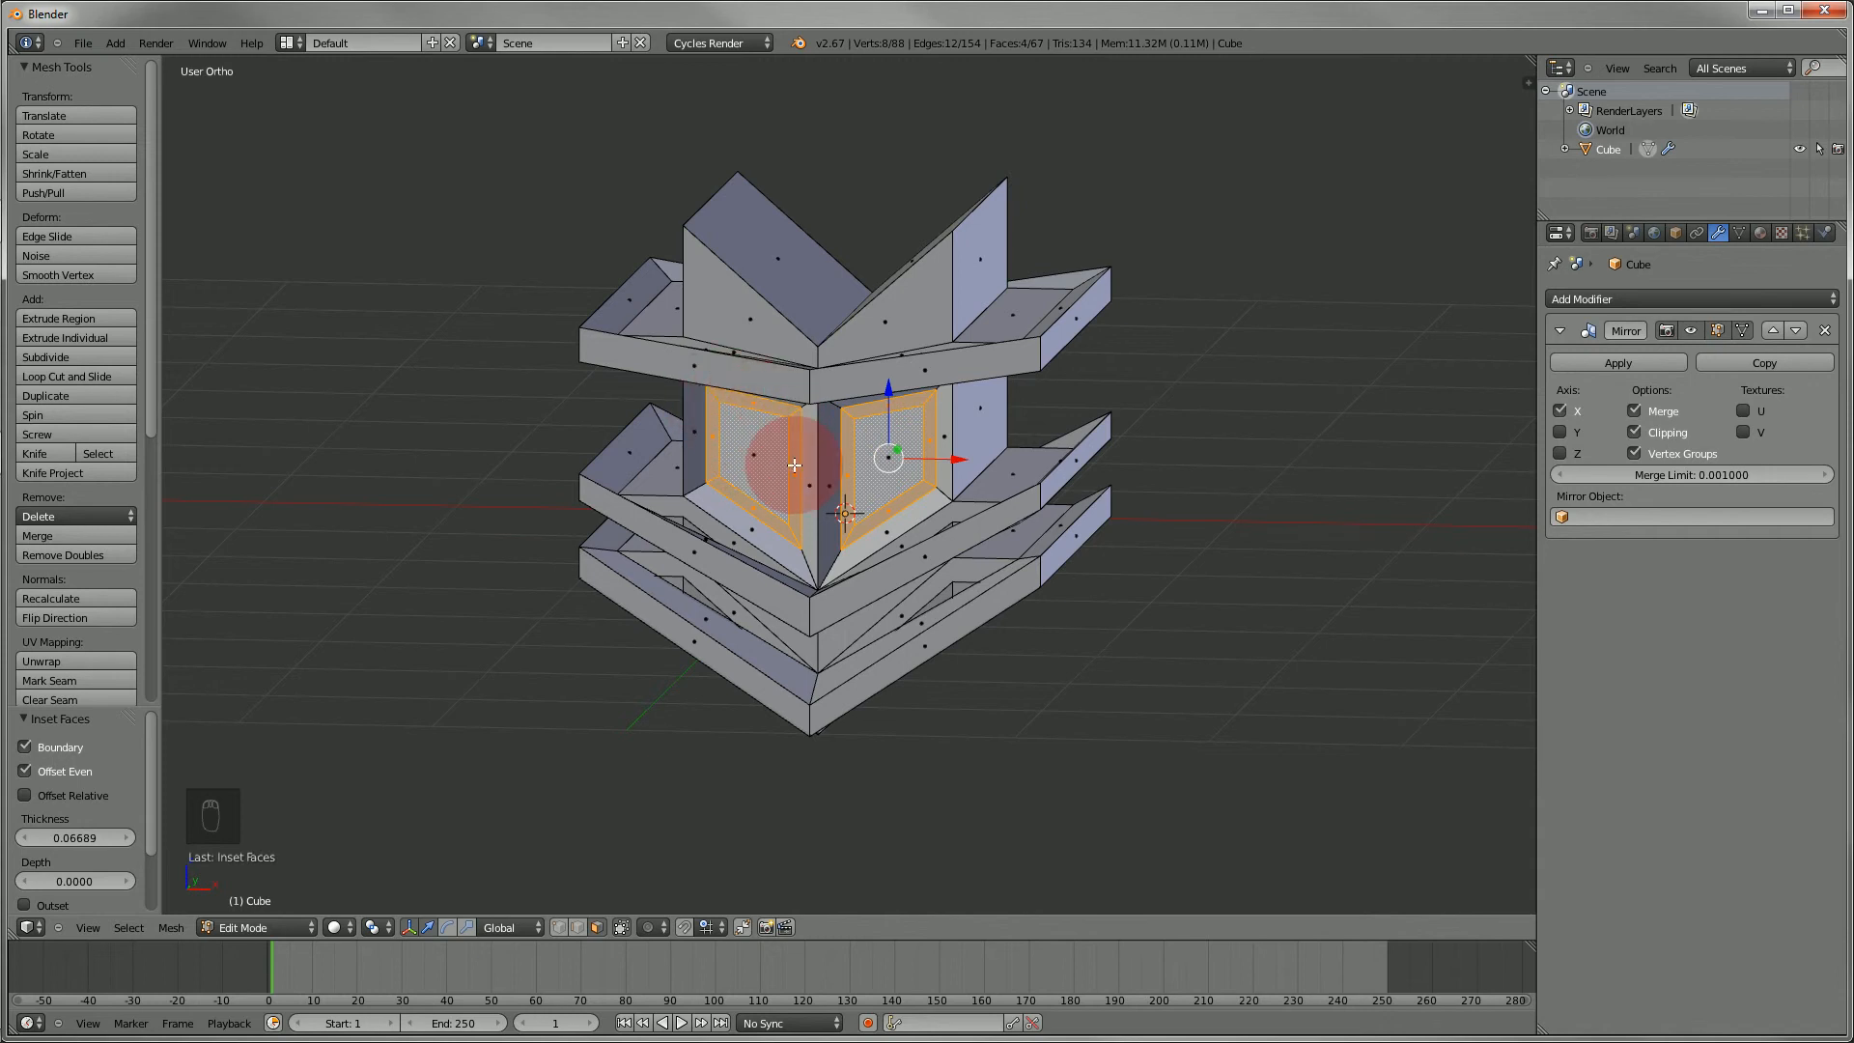
# - Select only the innermost front face, move it about -0.089 along global Y, and extrude it outward about 0.211
pyautogui.press('a')
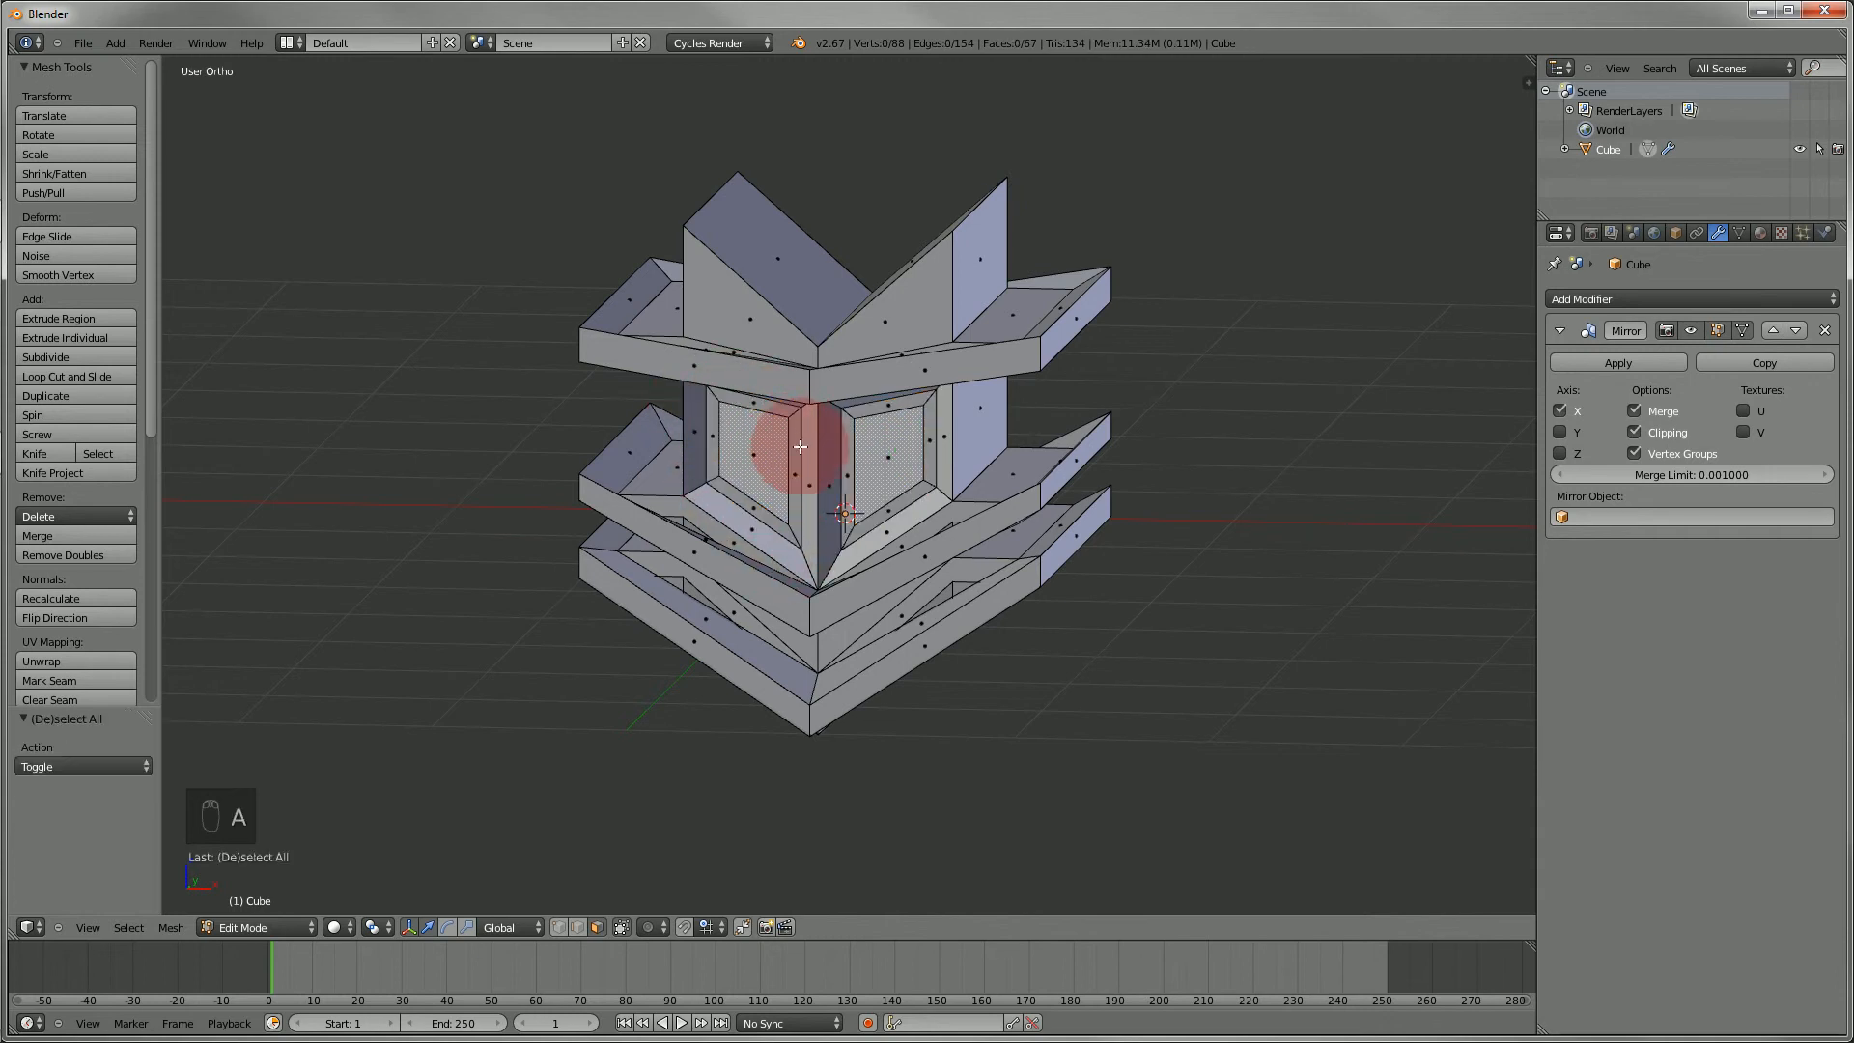
pyautogui.rightClick(889, 452)
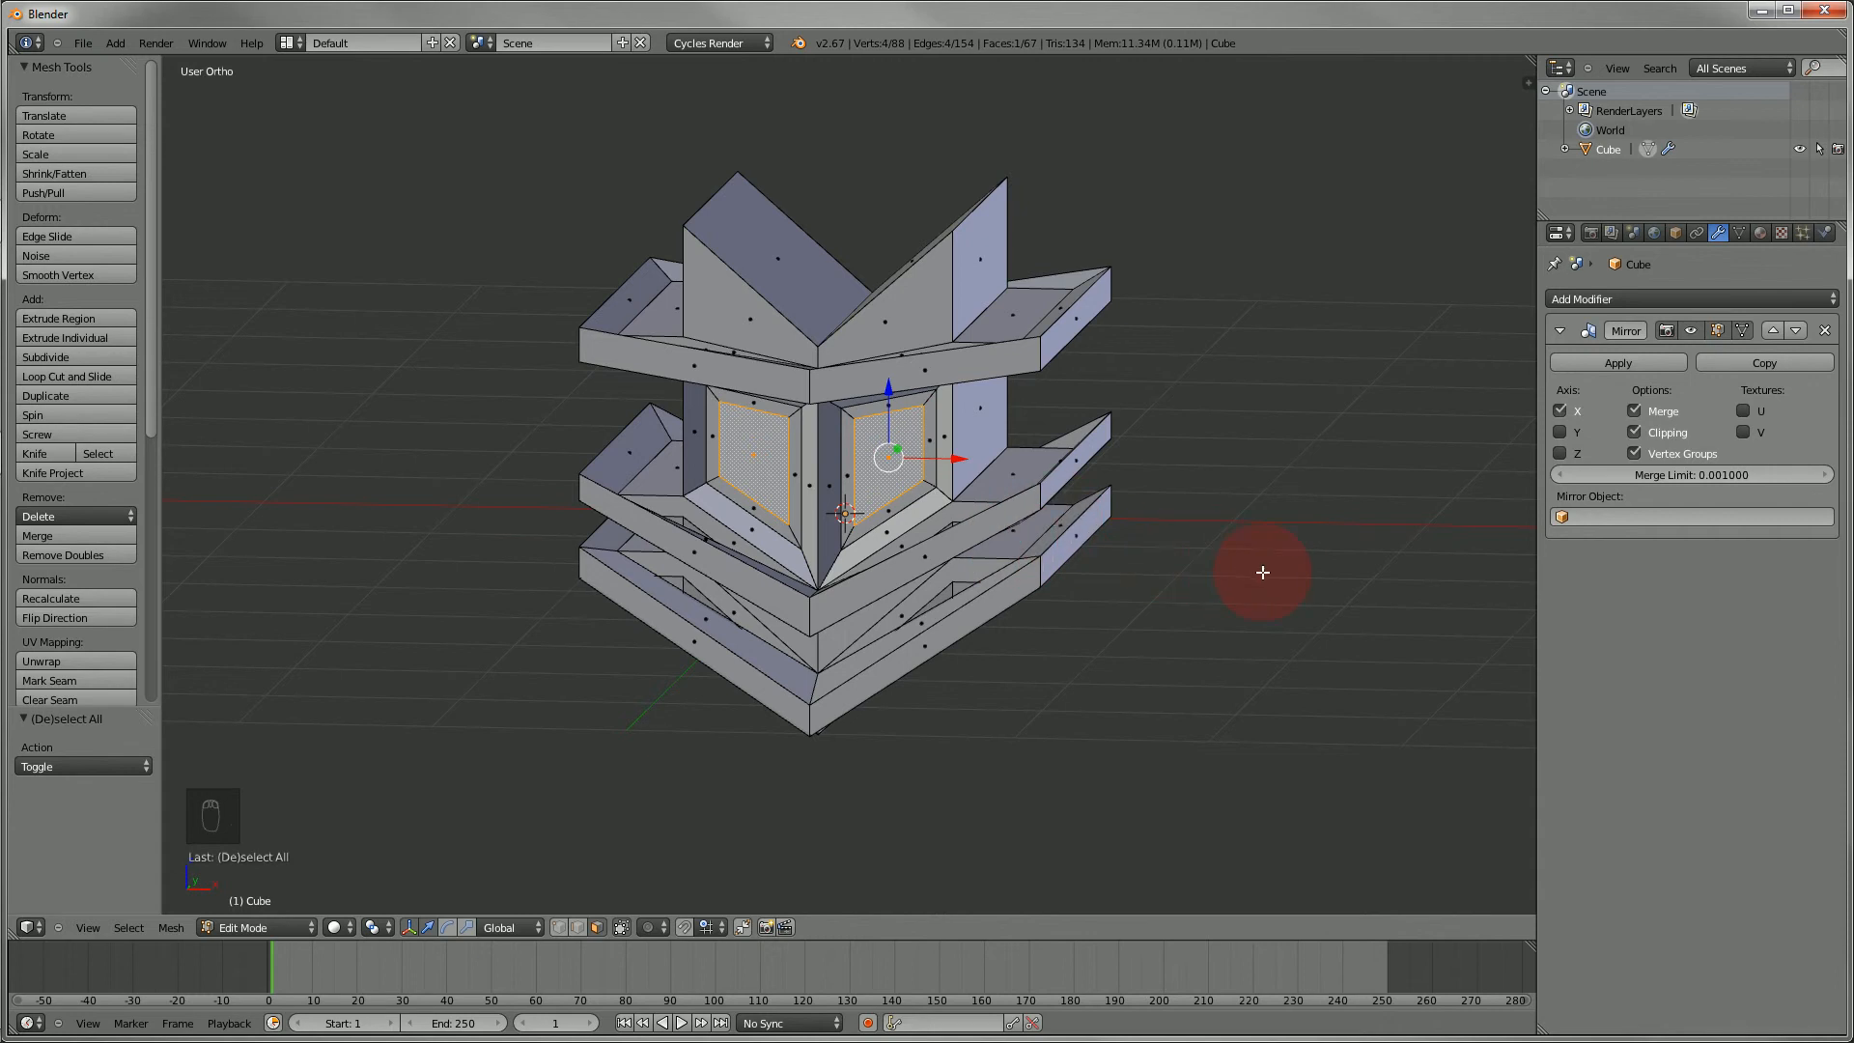
pyautogui.press('g')
pyautogui.press('y')
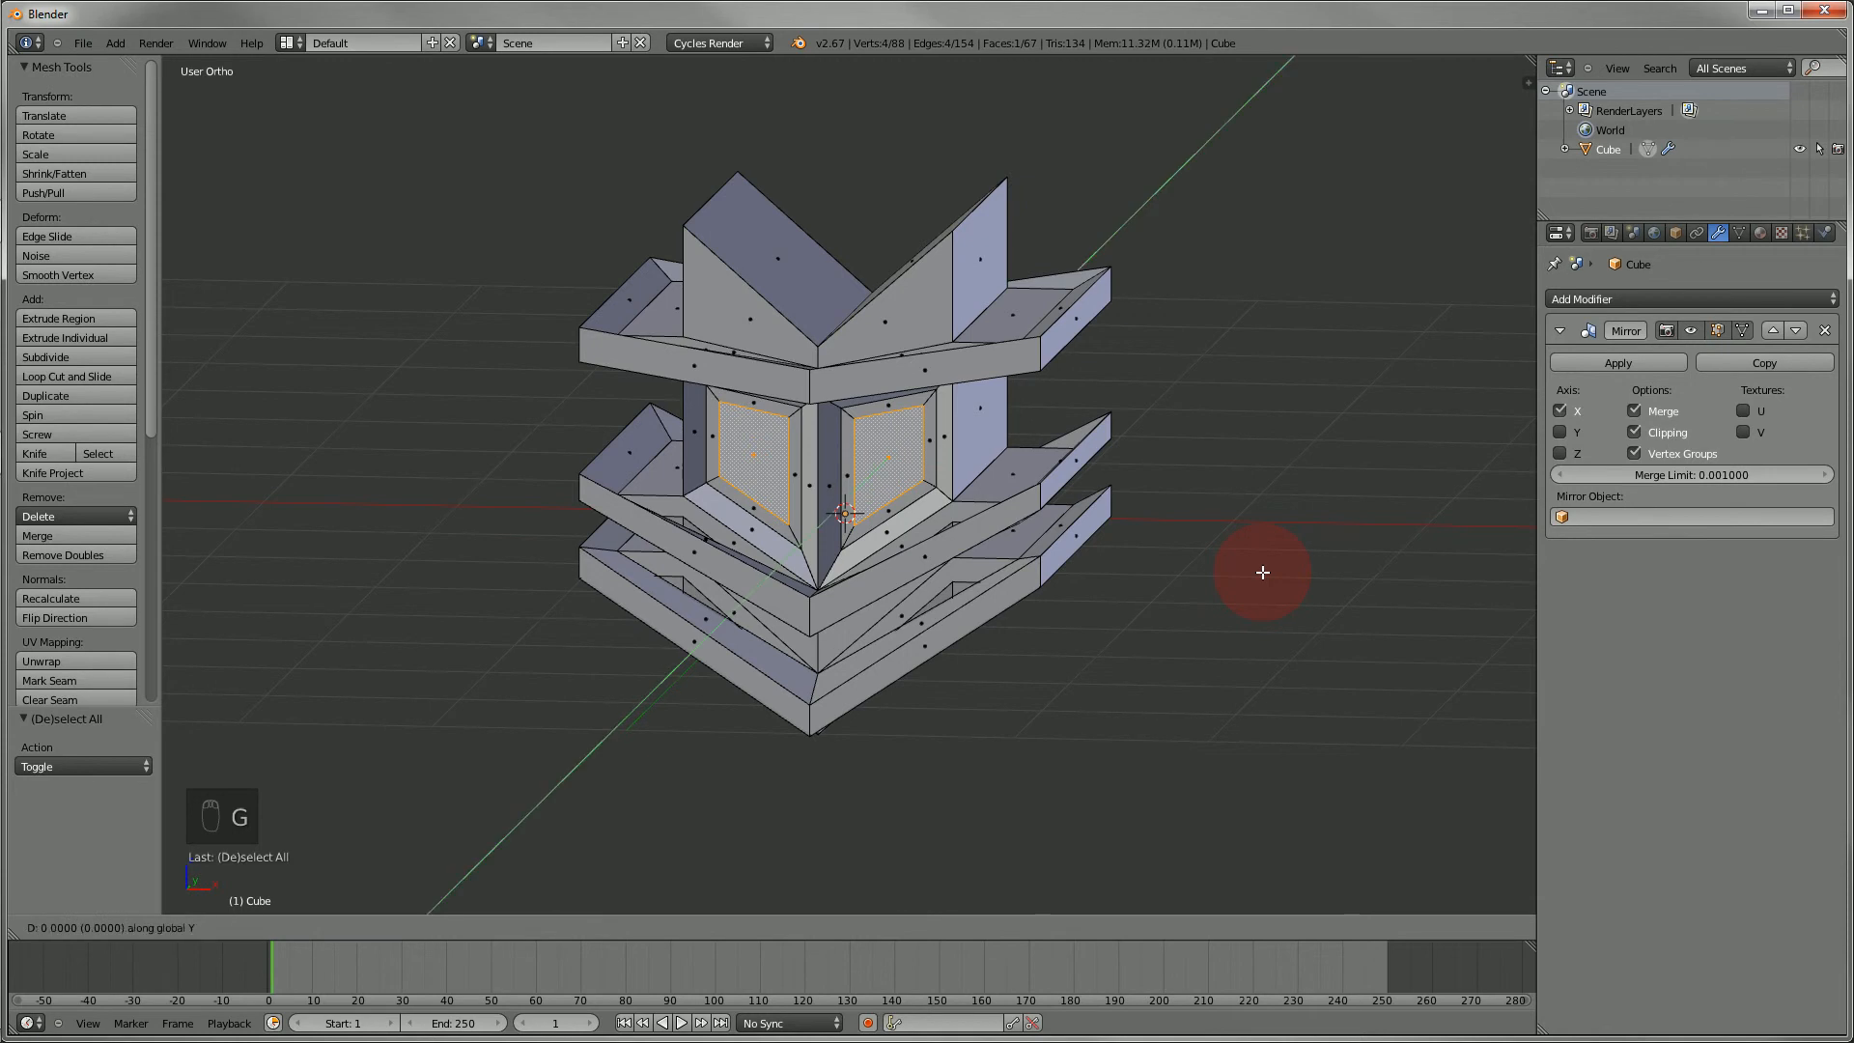
pyautogui.click(1259, 574)
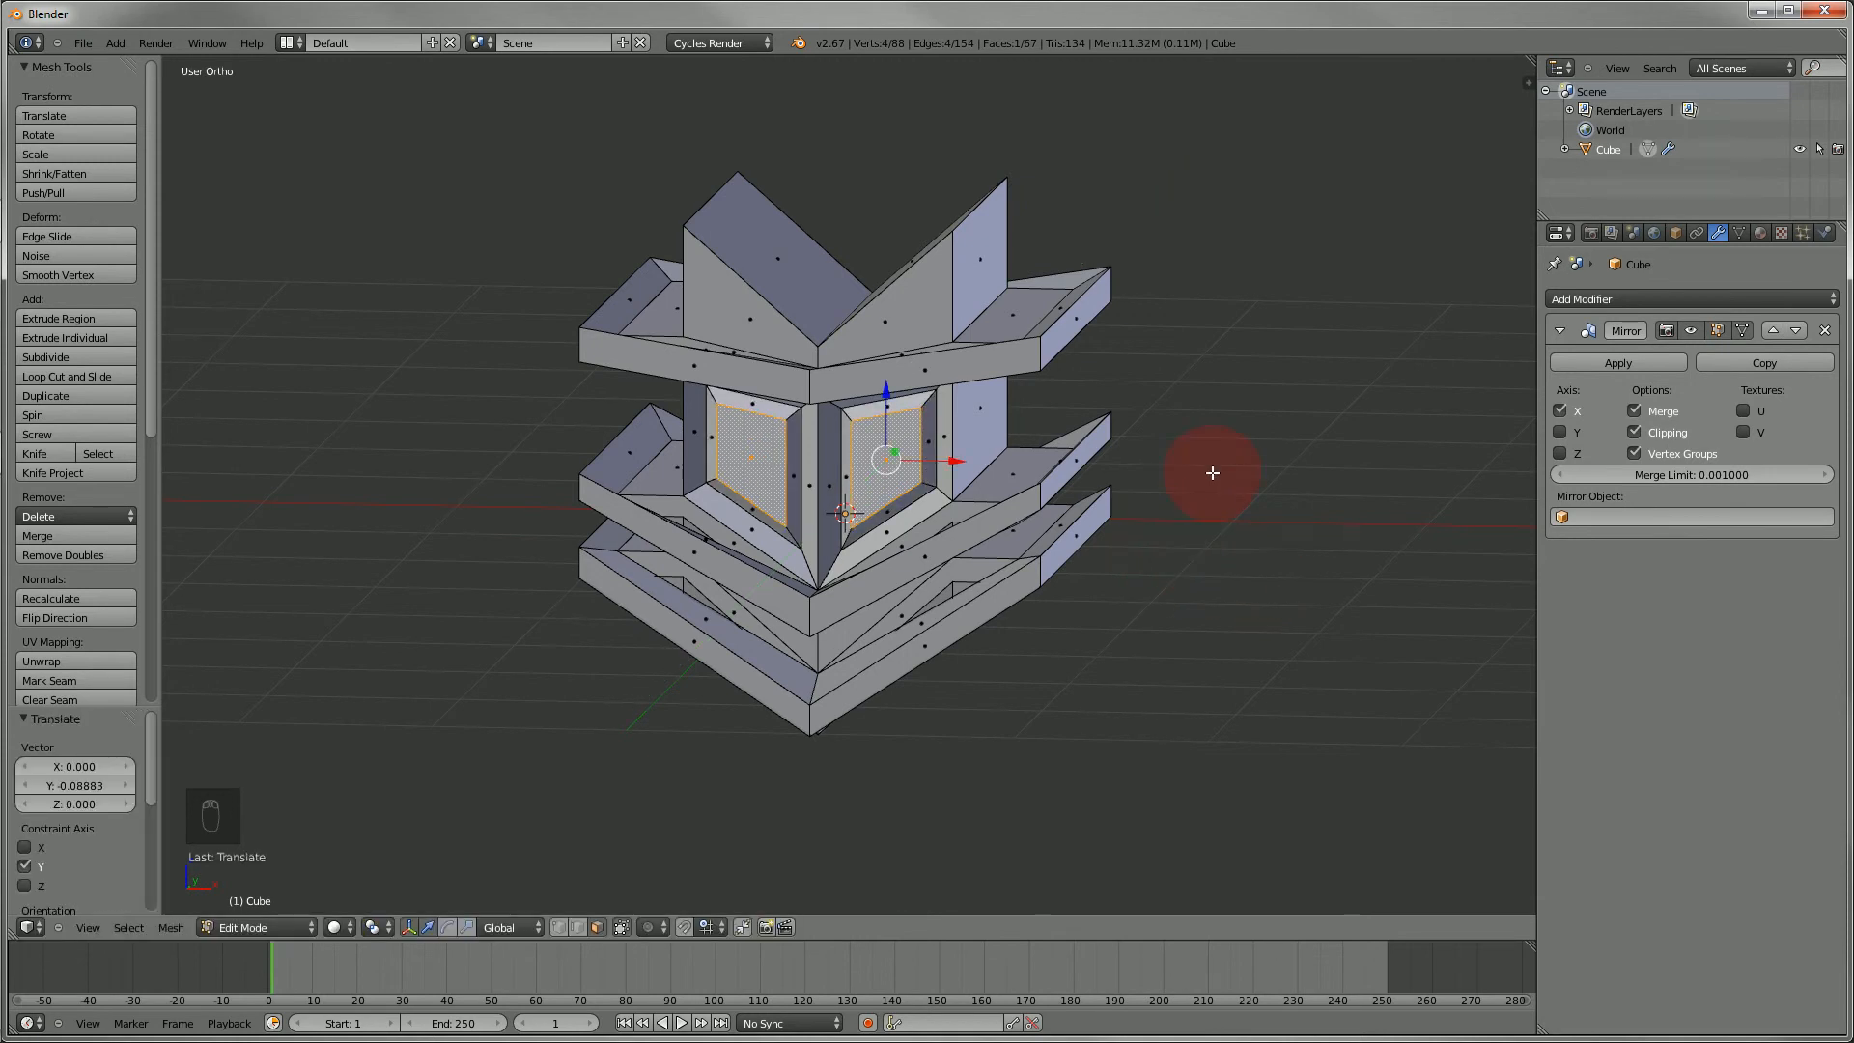
pyautogui.press('e')
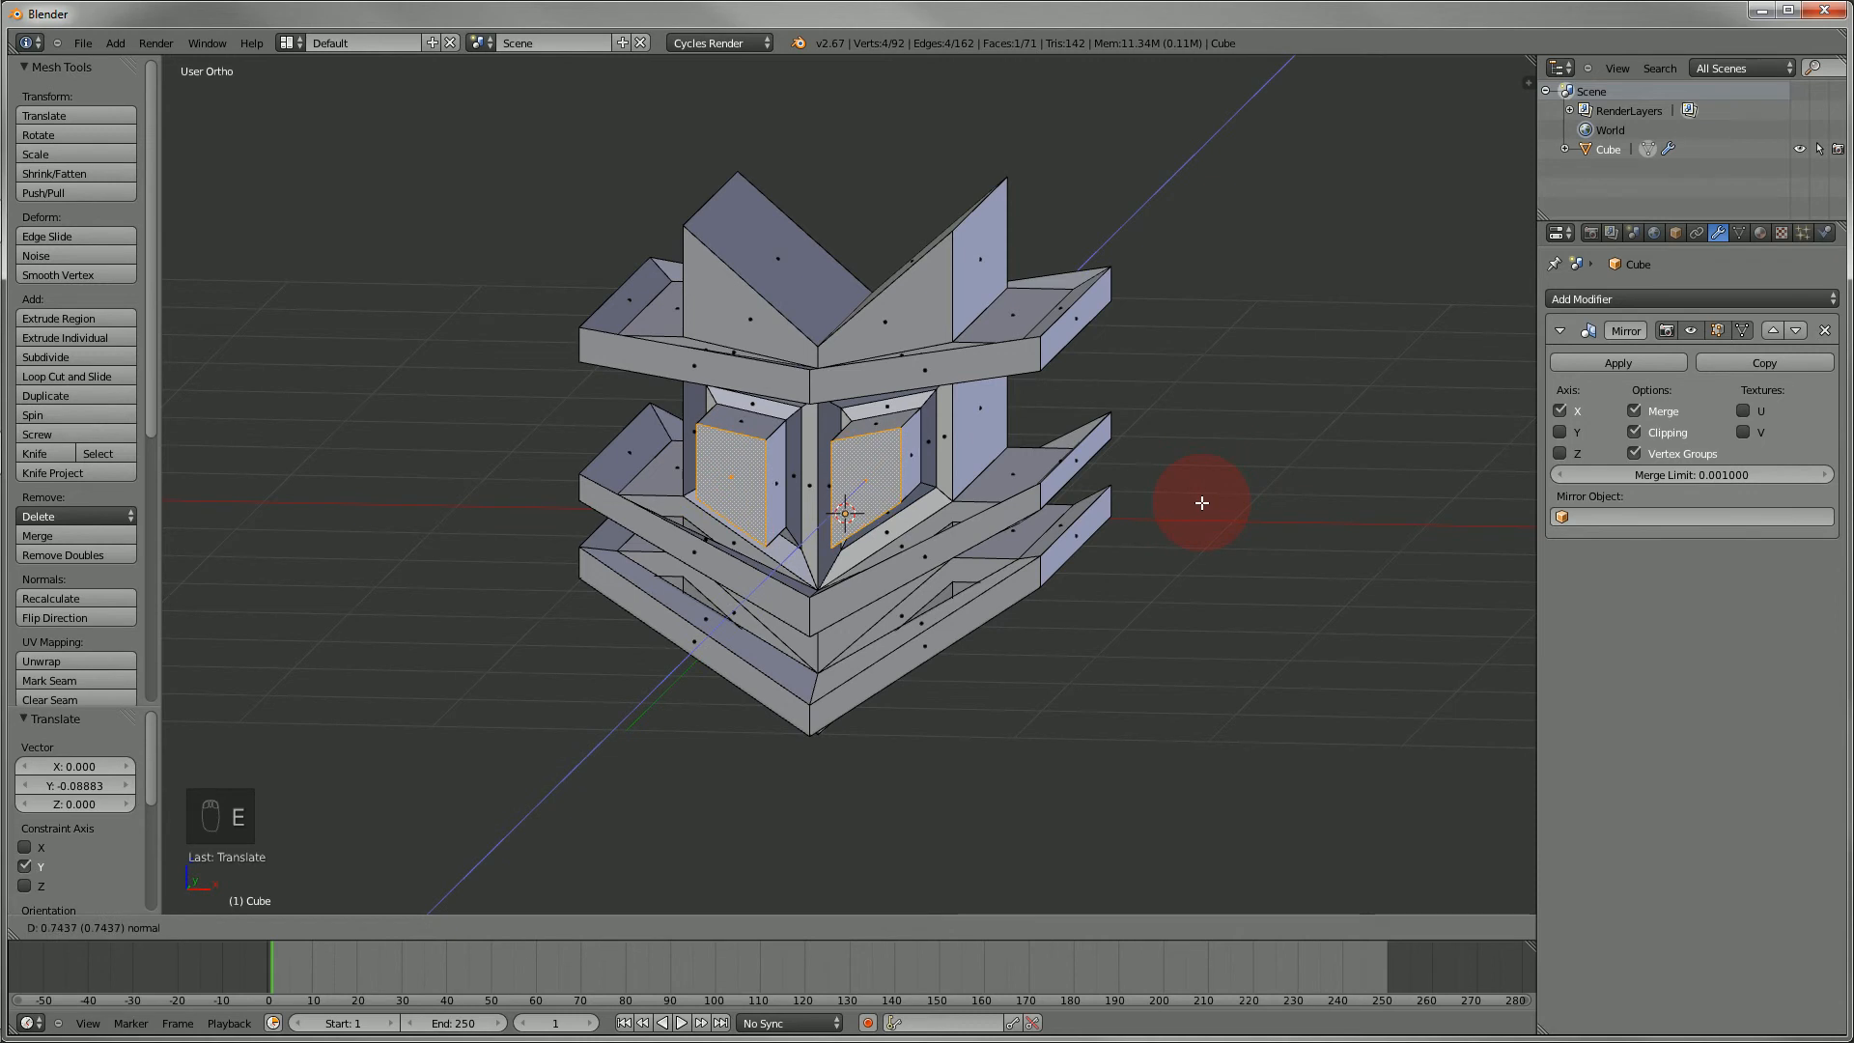
pyautogui.click(1217, 489)
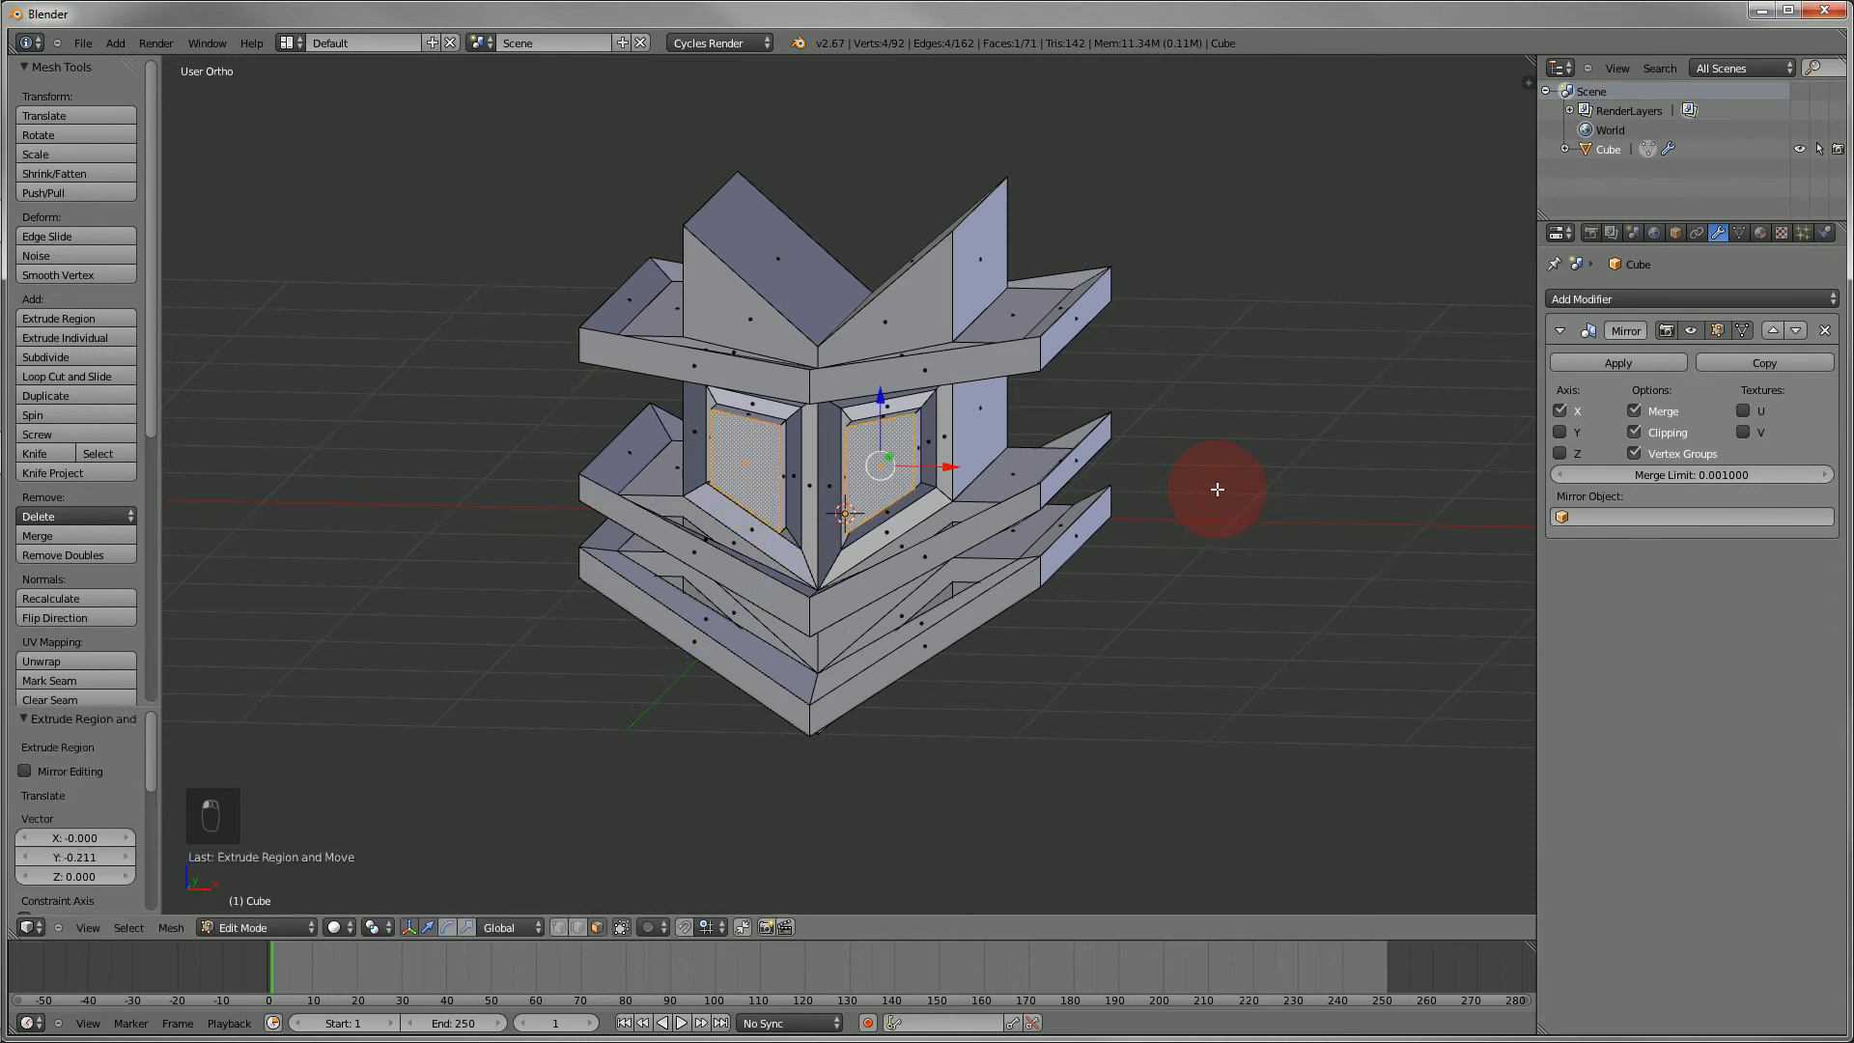
# - Extrude the raised front face again in place and scale the new face to about 0.803 on all axes
pyautogui.press('e')
pyautogui.click(1245, 538)
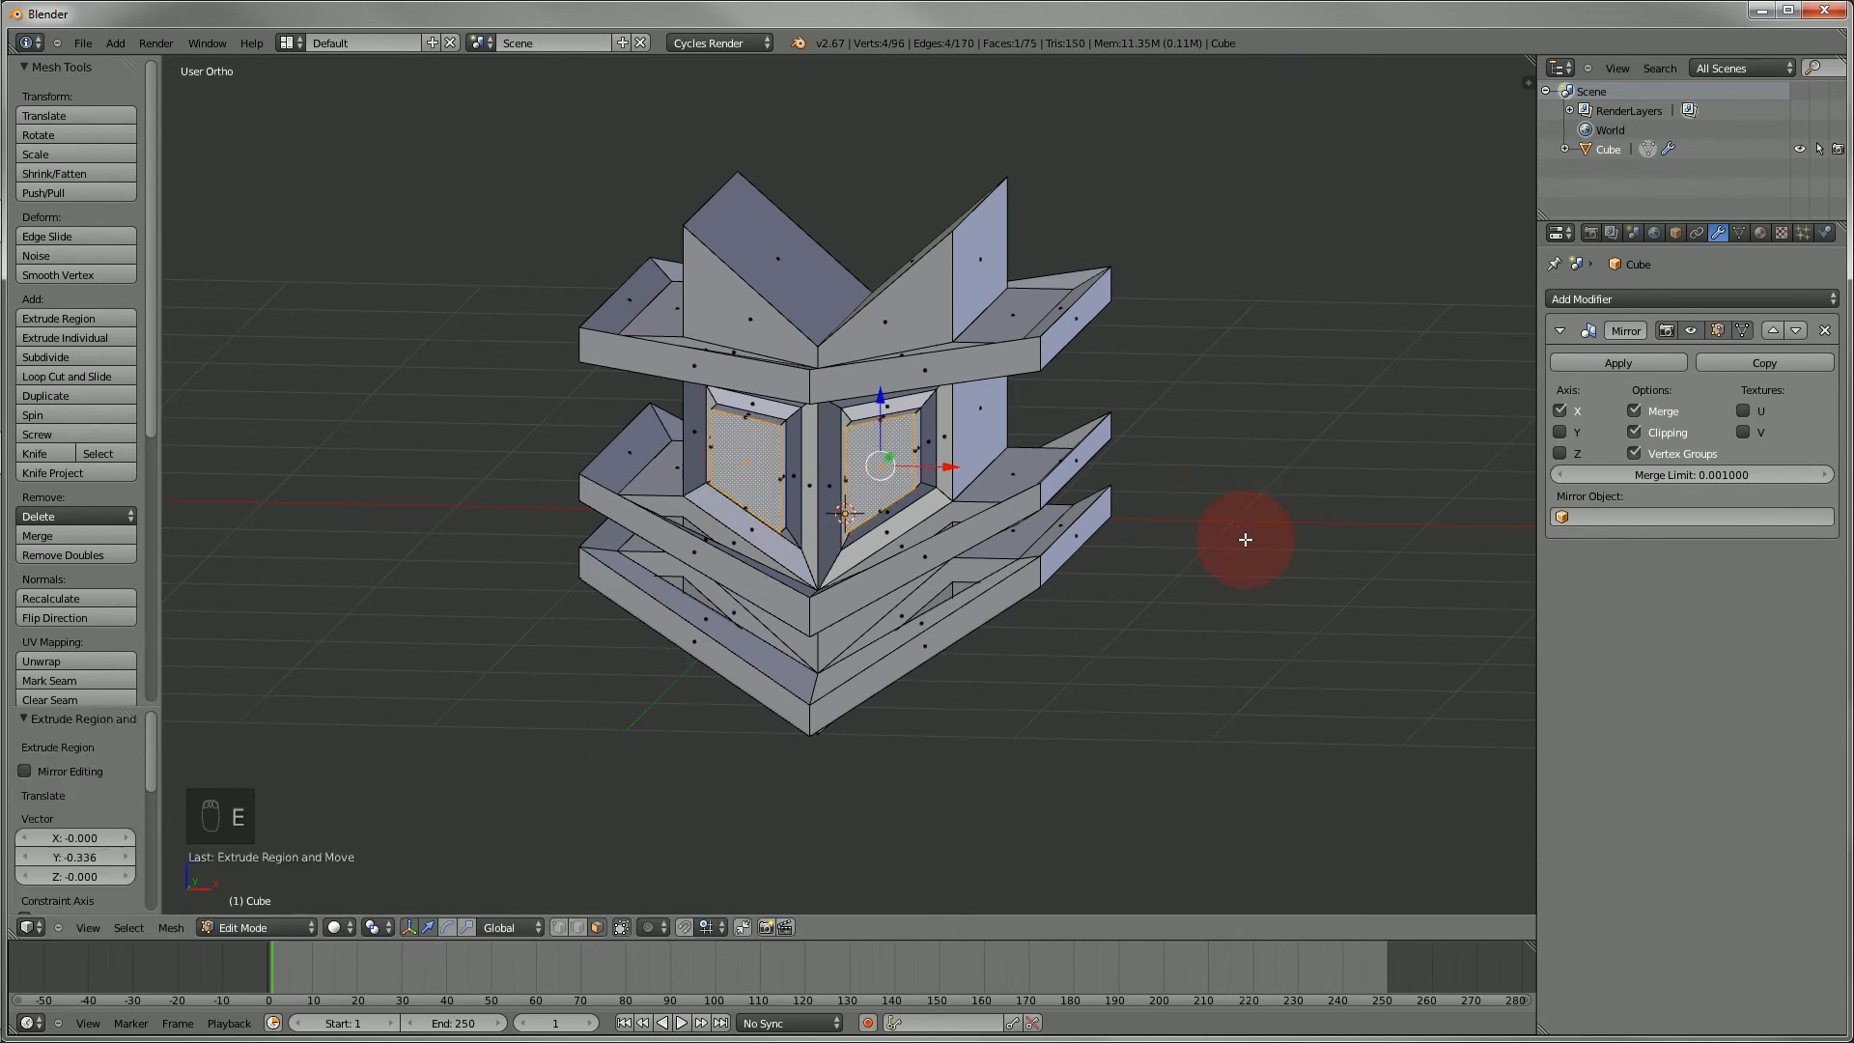
pyautogui.press('s')
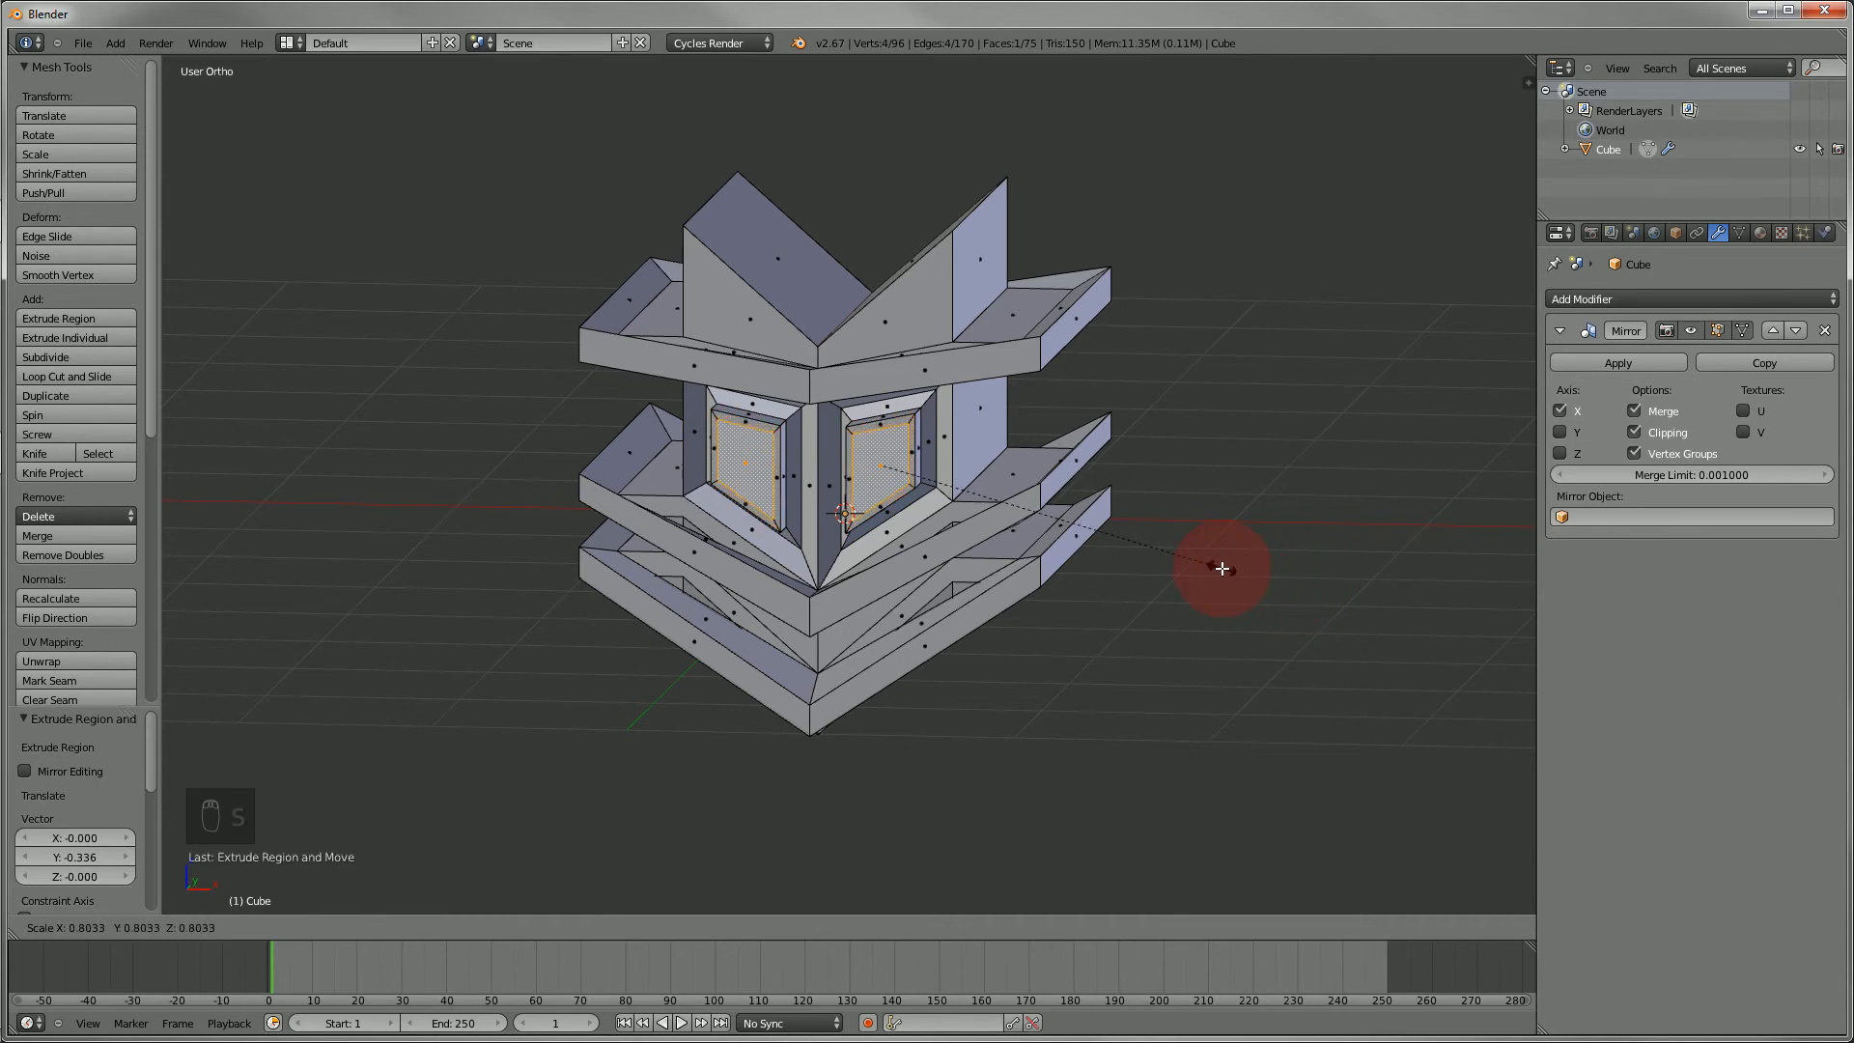
pyautogui.click(1222, 569)
# - Try extruding the scaled front face inward about 0.053 along Y, and undo that extrusion
pyautogui.press('e')
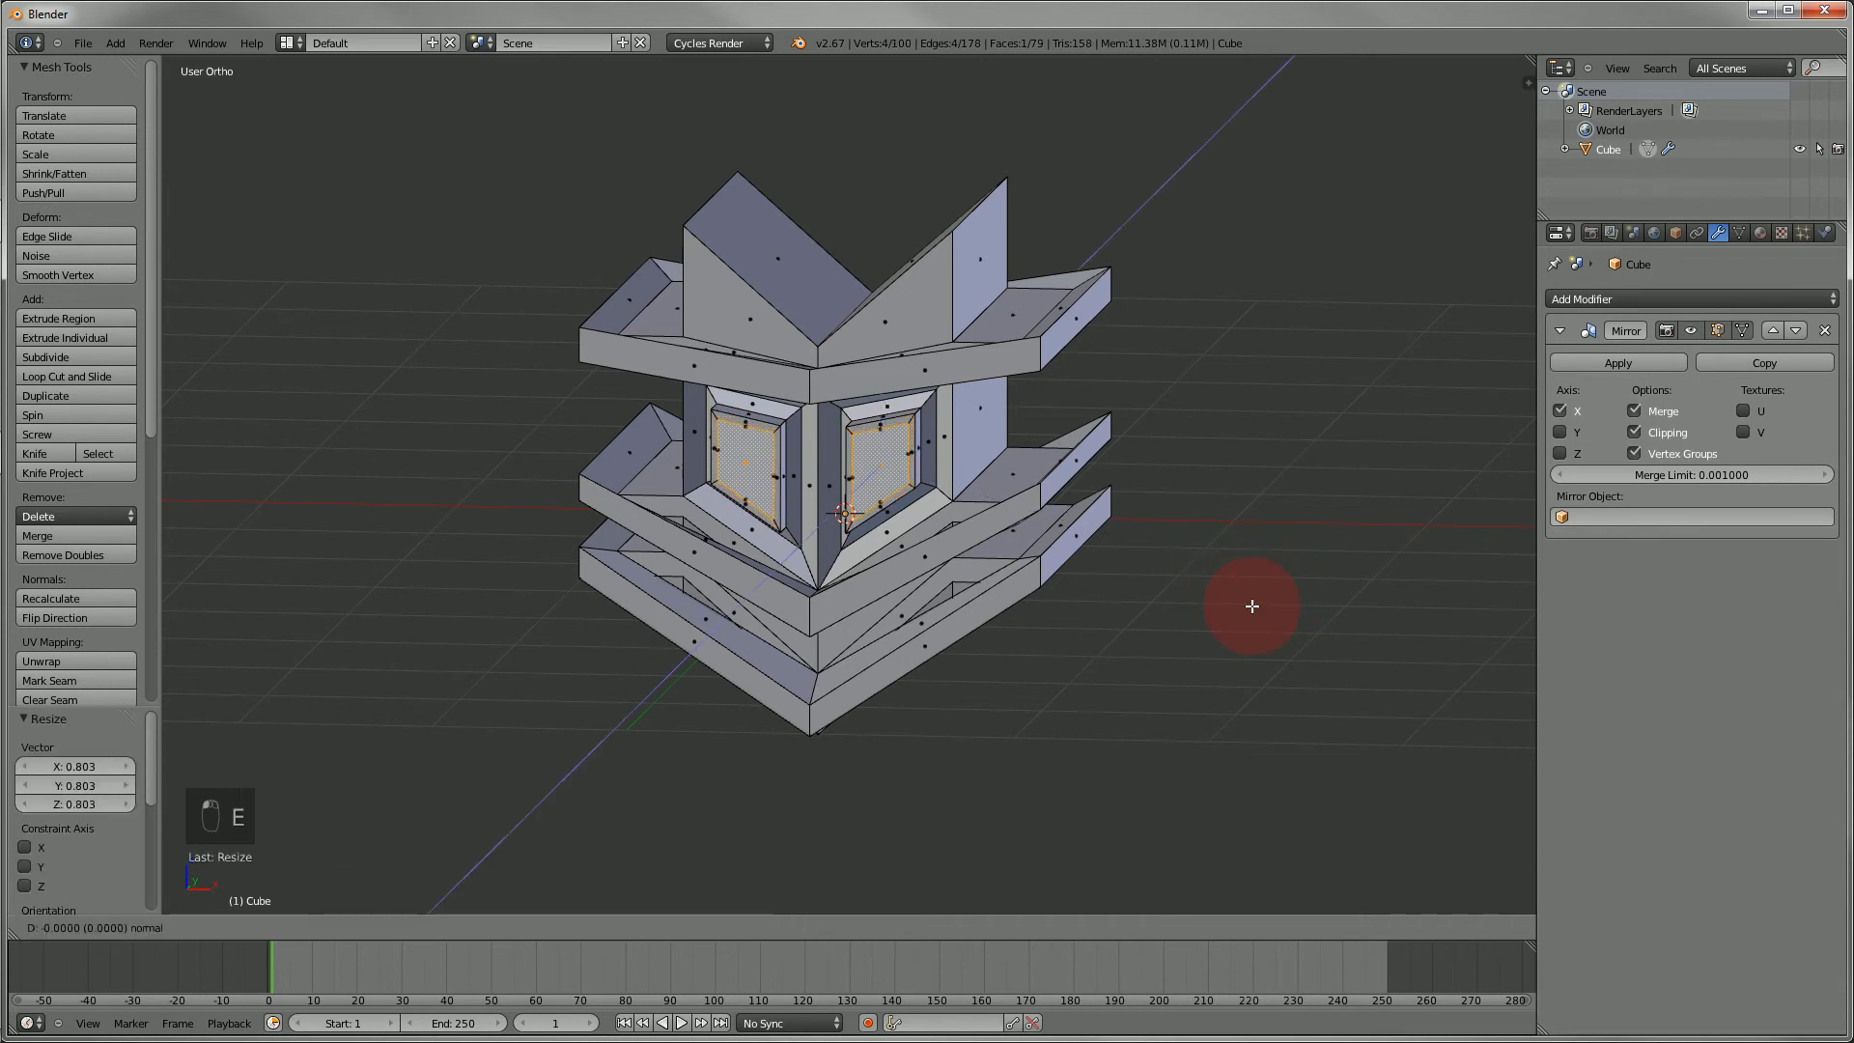
pyautogui.click(1252, 605)
pyautogui.scroll(5, 1251, 606)
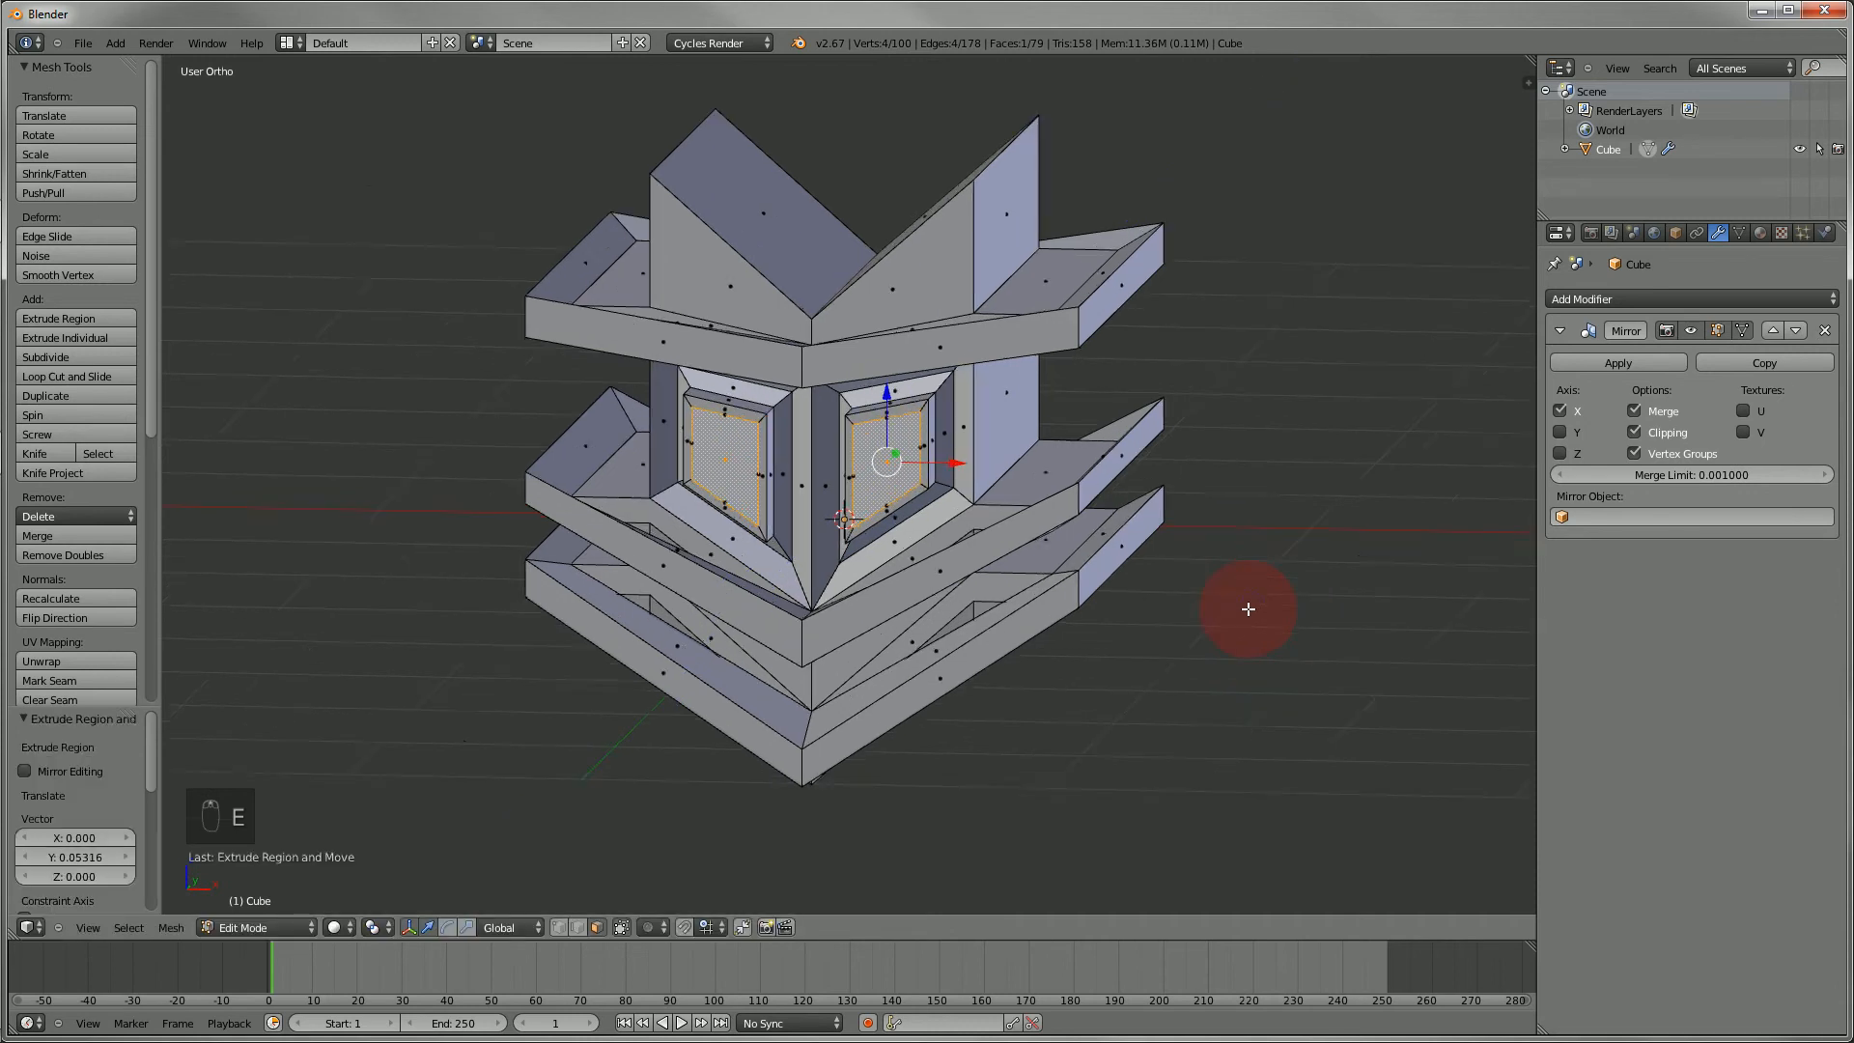
pyautogui.hotkey('ctrl', 'z')
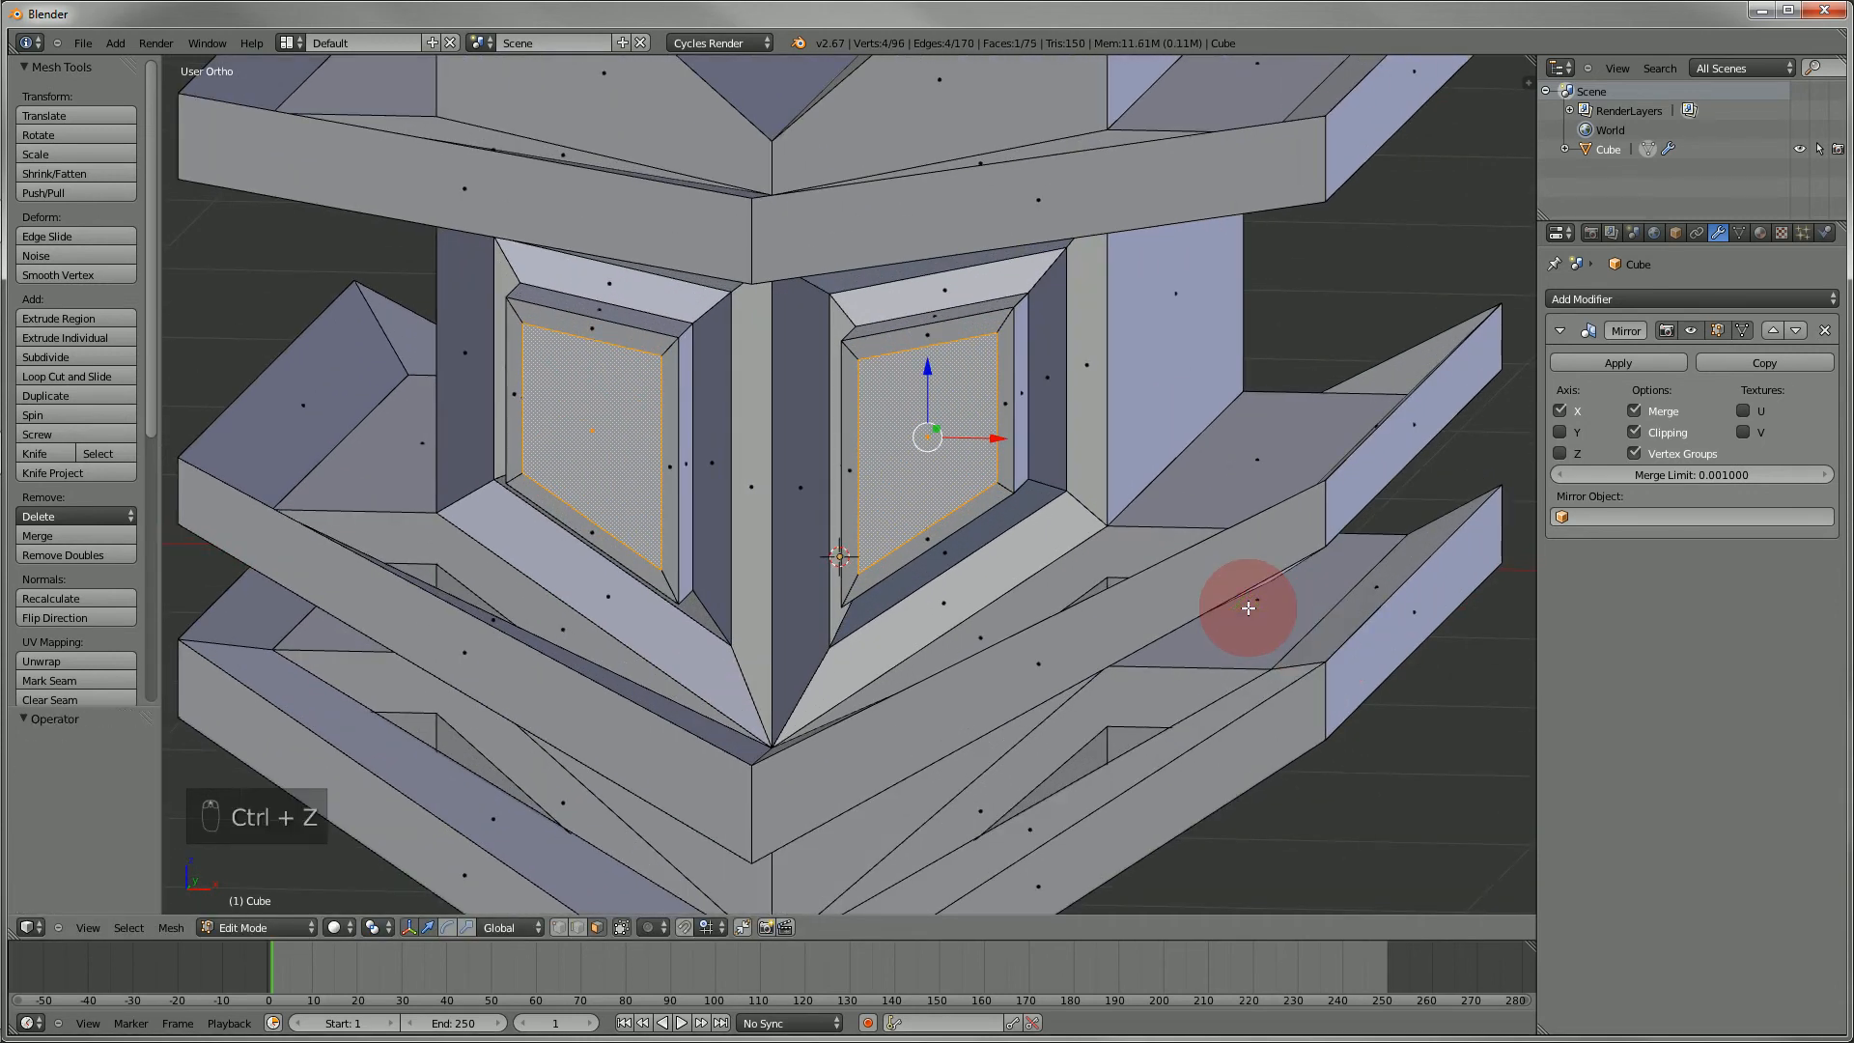
# - Extrude the scaled innermost front face inward about 0.142 along Y and deselect everything
pyautogui.press('e')
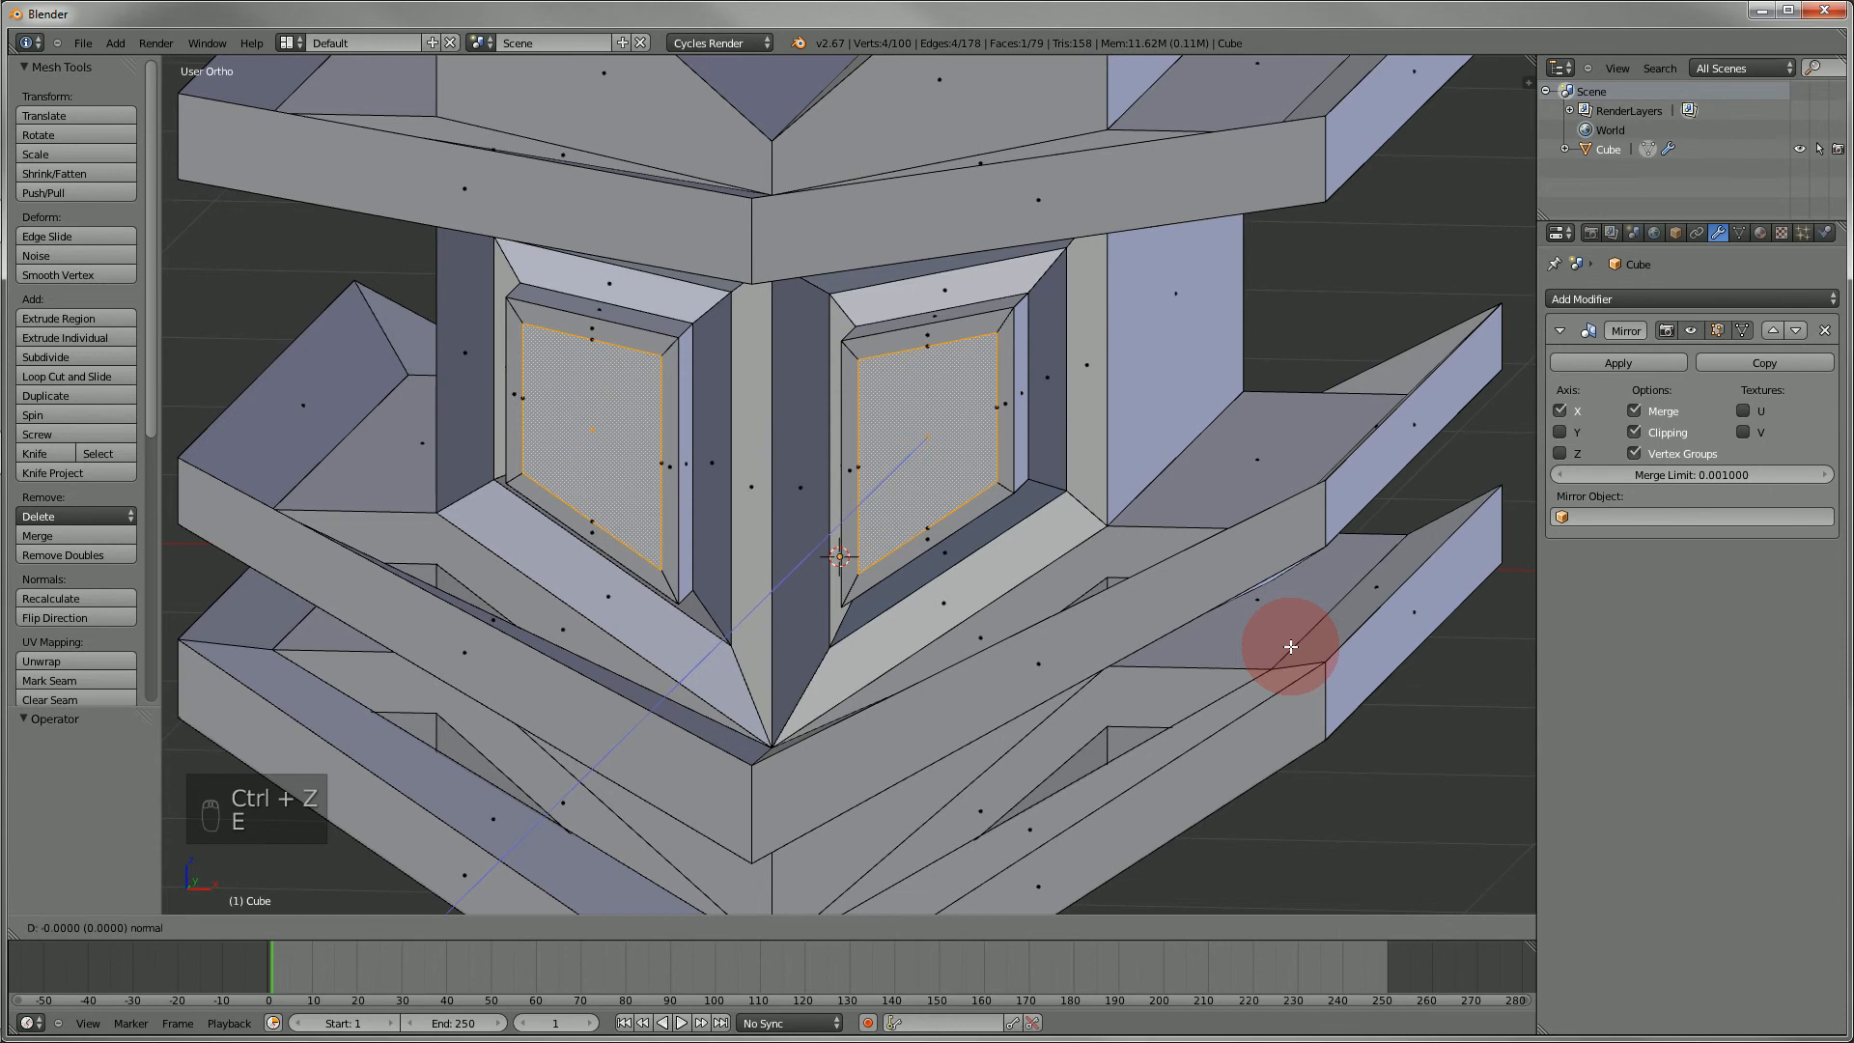
pyautogui.click(1291, 627)
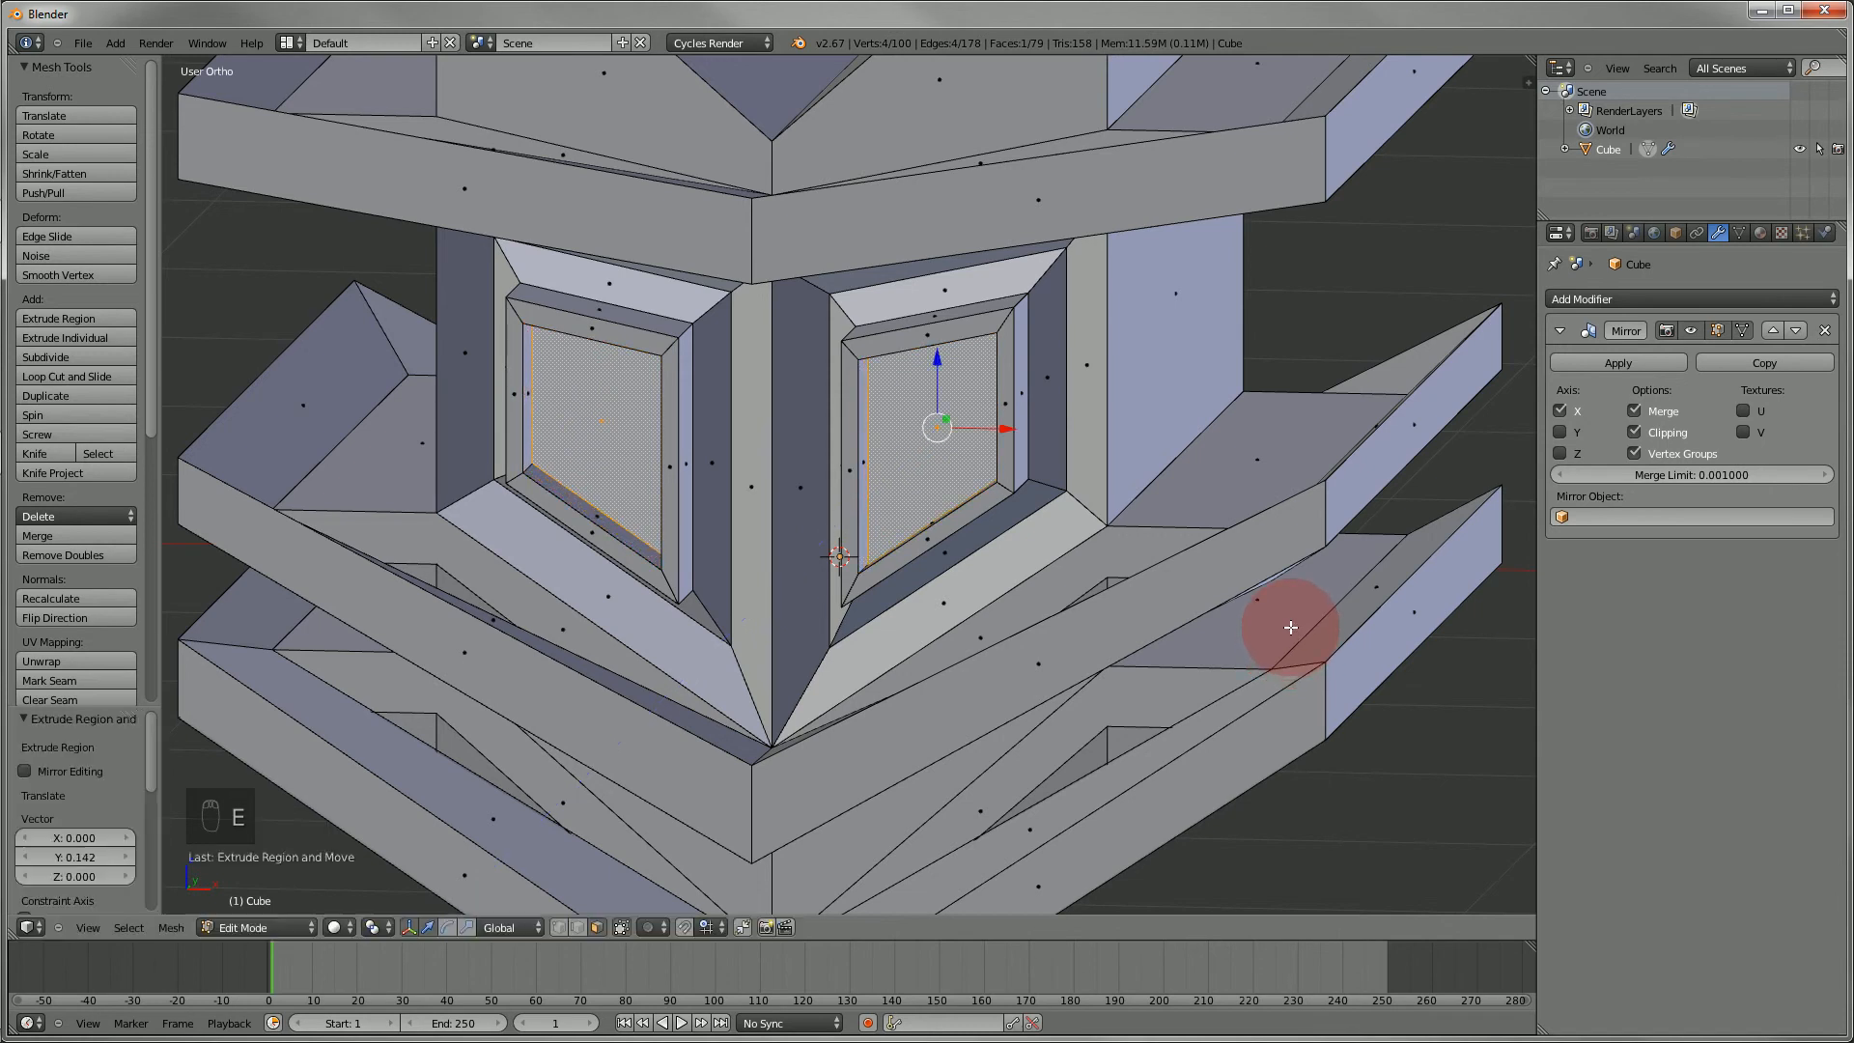
pyautogui.press('a')
pyautogui.moveTo(766, 530)
pyautogui.mouseDown(button='middle')
pyautogui.moveTo(824, 538)
pyautogui.moveTo(786, 525)
pyautogui.mouseUp(button='middle')
pyautogui.press('KP_1')
pyautogui.scroll(-3, 786, 525)
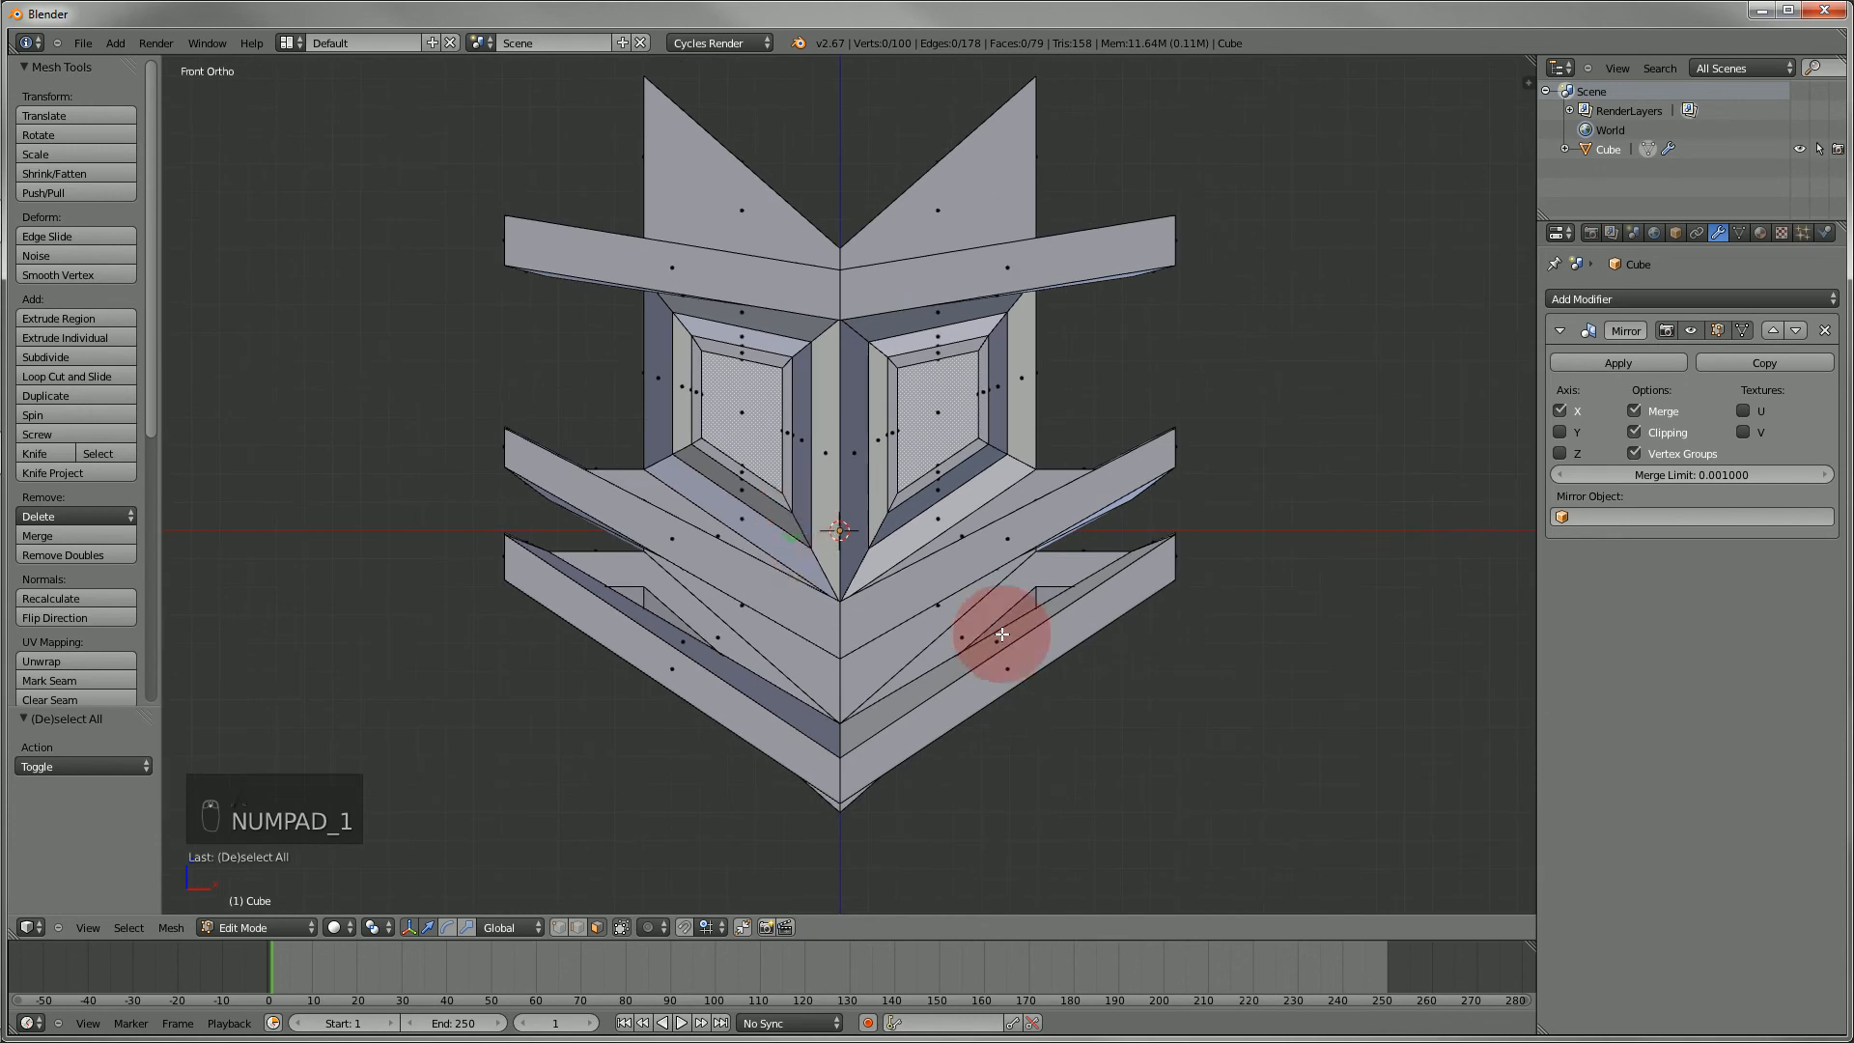
pyautogui.scroll(-1, 1024, 649)
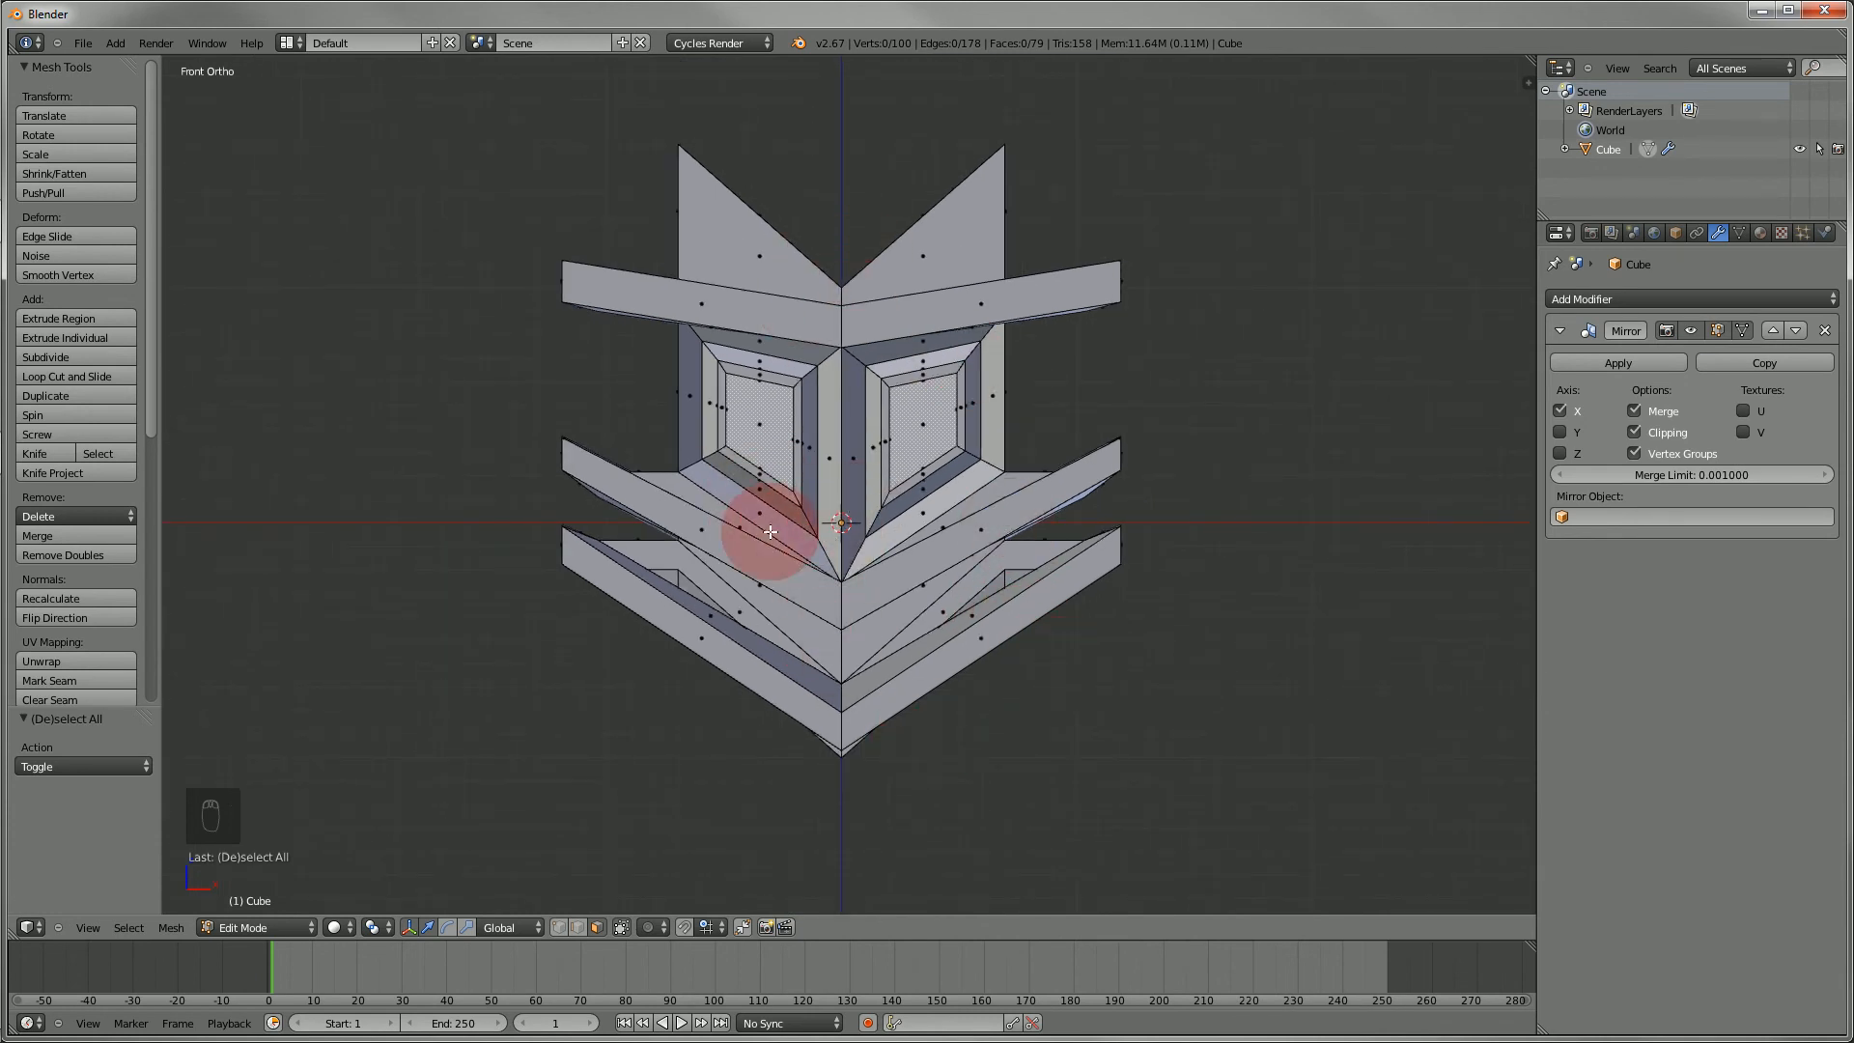
pyautogui.moveTo(574, 394); pyautogui.dragTo(606, 427, button='middle')
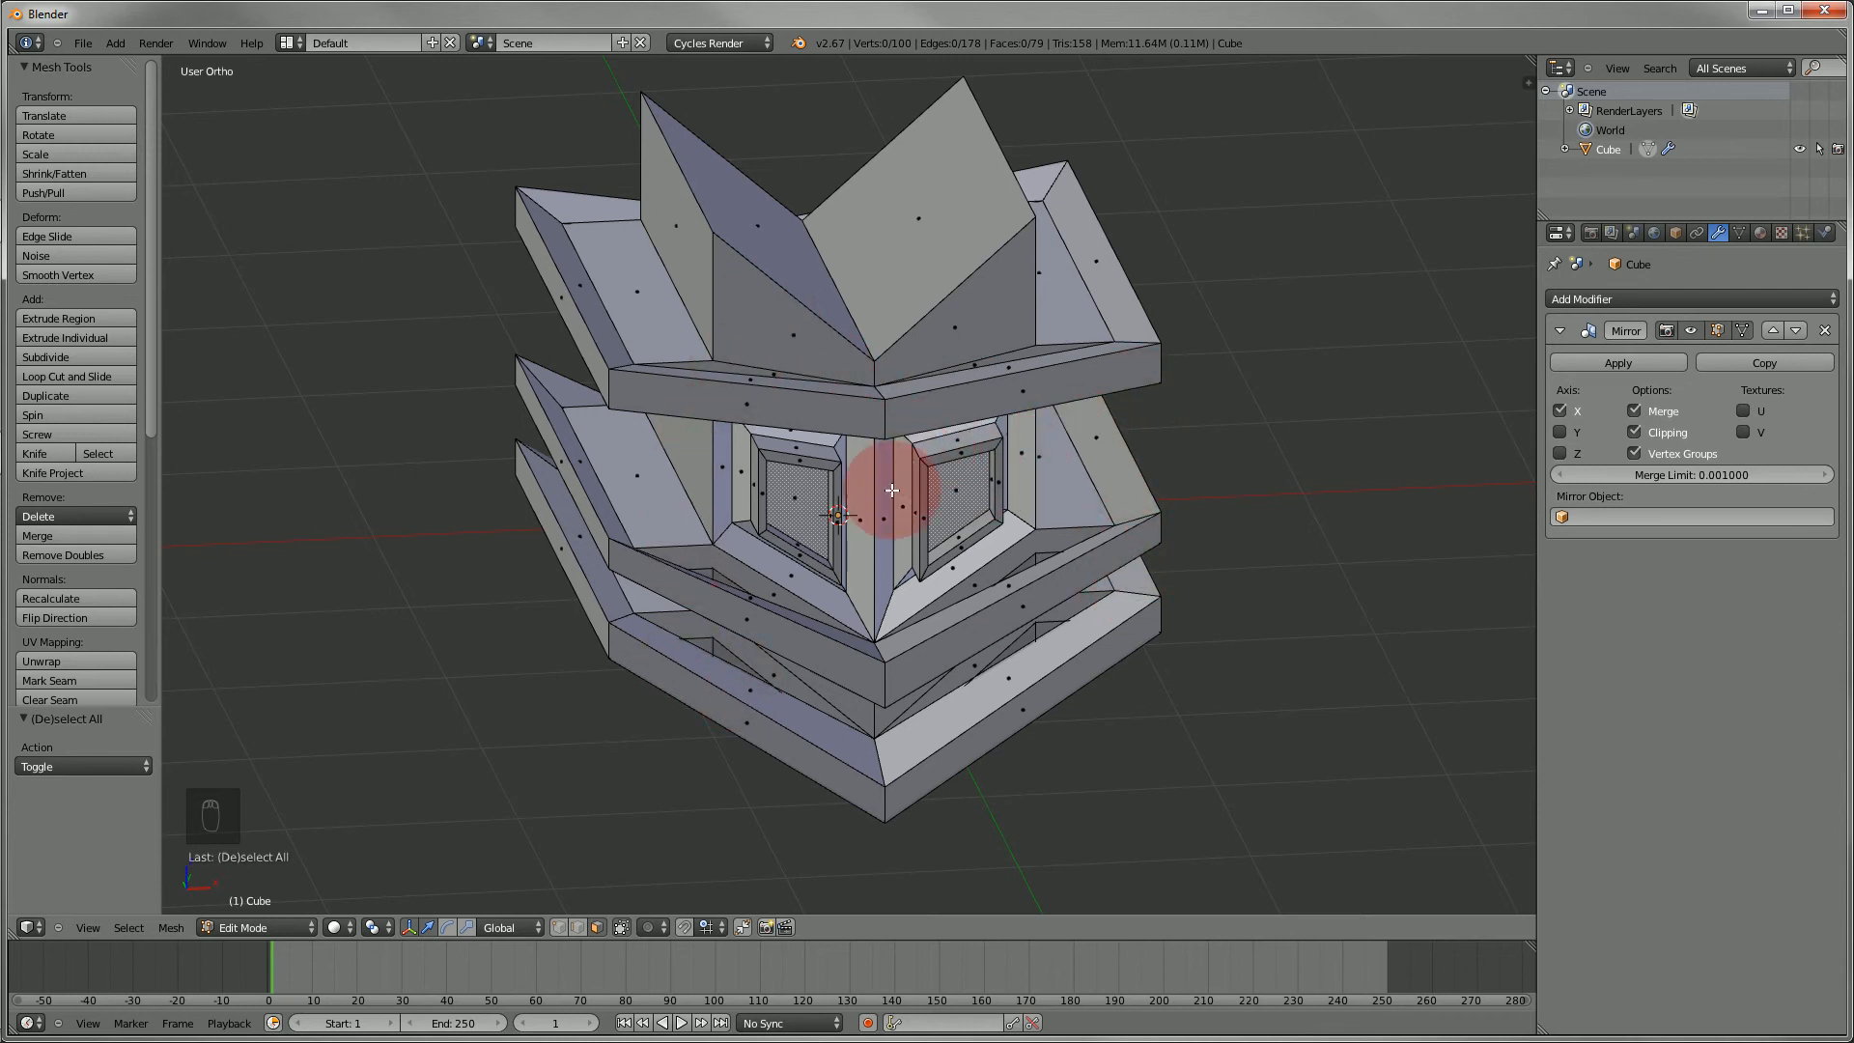
# - Select the edge loop around the front panel frame, and select the loop around the topmost band's upper rim instead
pyautogui.moveTo(882, 530); pyautogui.dragTo(873, 512, button='middle')
pyautogui.scroll(1, 889, 516)
pyautogui.scroll(3, 890, 516)
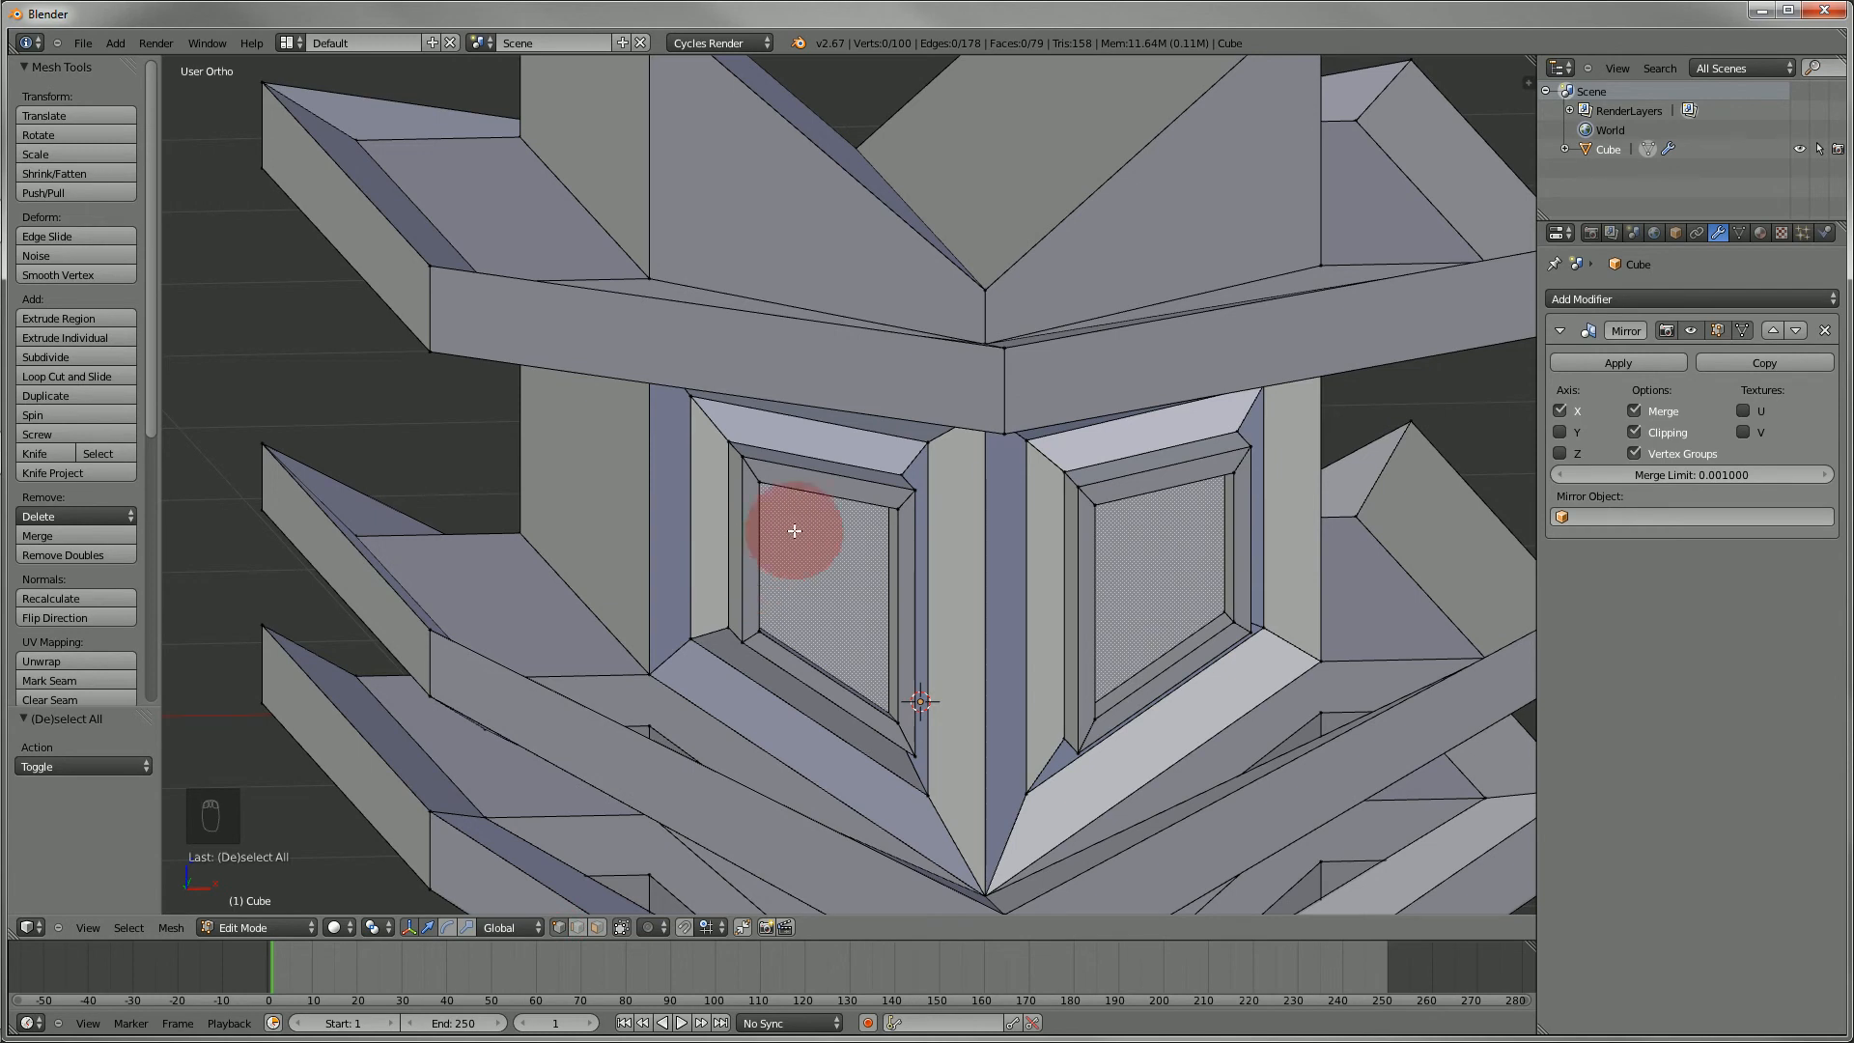
pyautogui.keyDown('alt'); pyautogui.rightClick(860, 480); pyautogui.keyUp('alt')
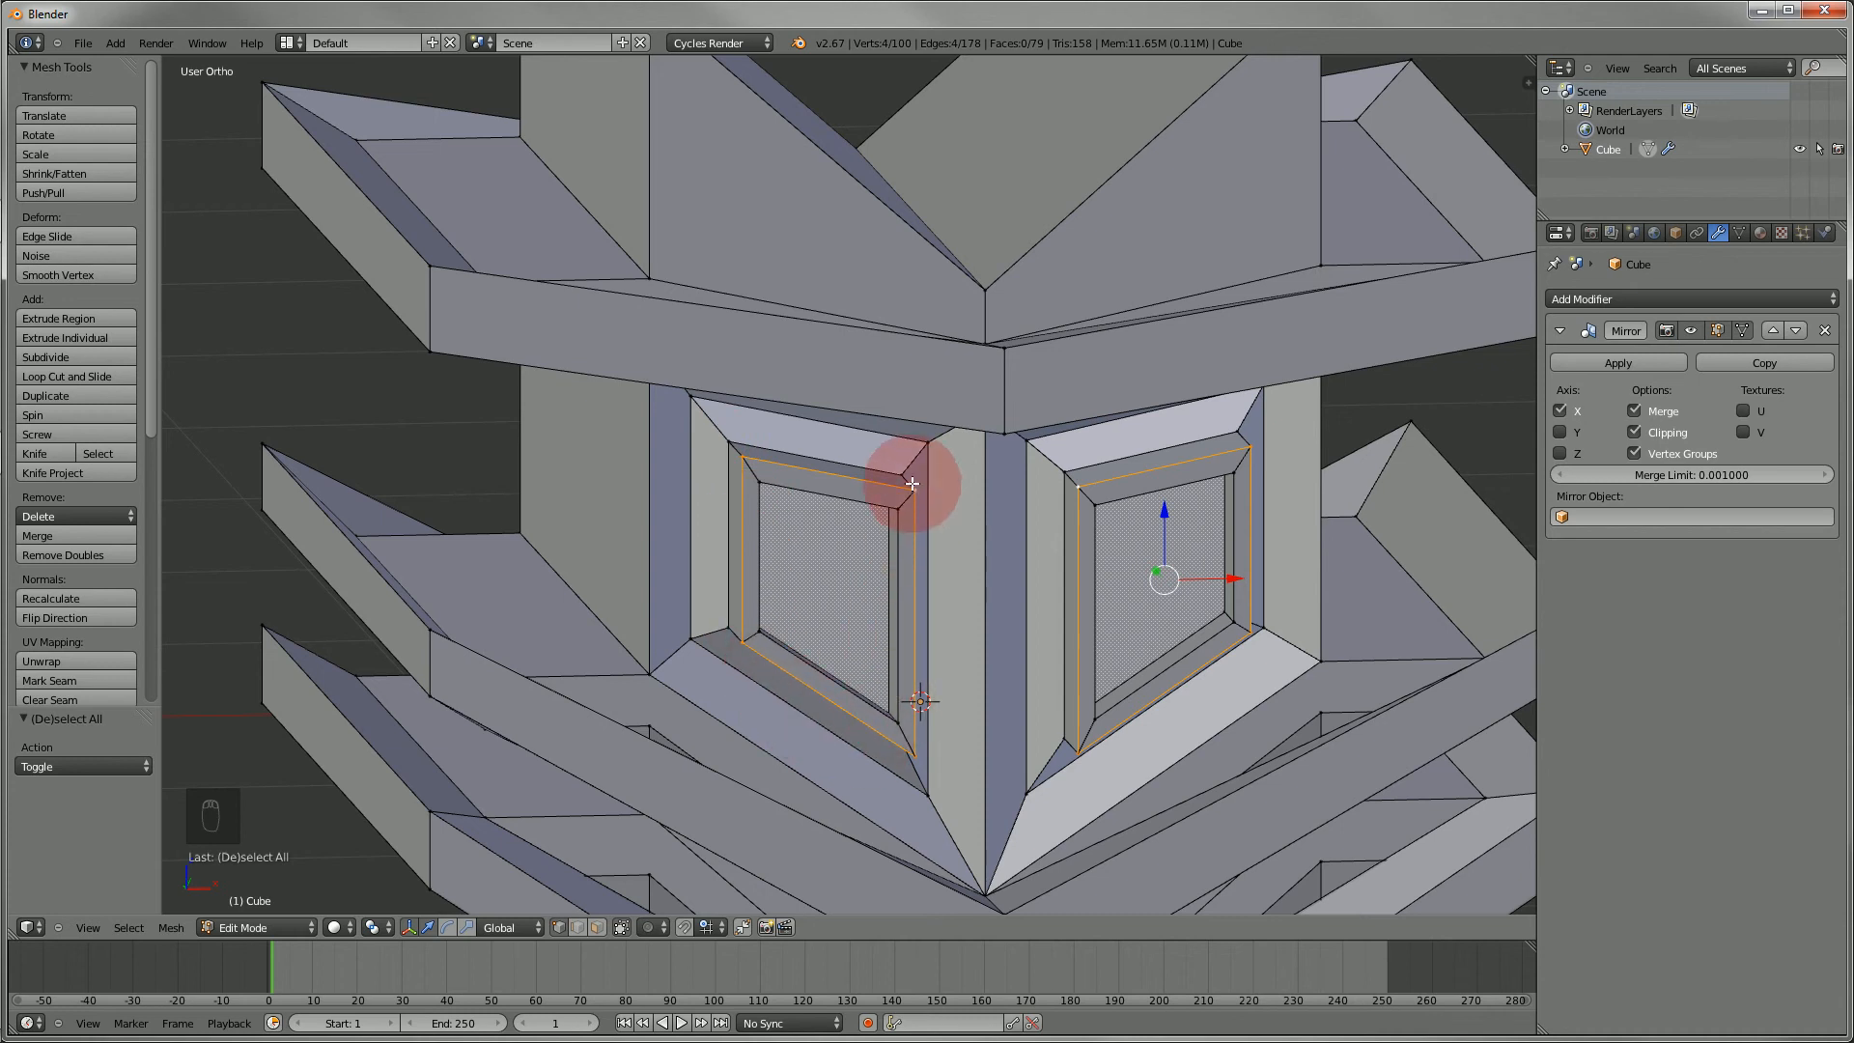
pyautogui.keyDown('alt'); pyautogui.rightClick(848, 327); pyautogui.keyUp('alt')
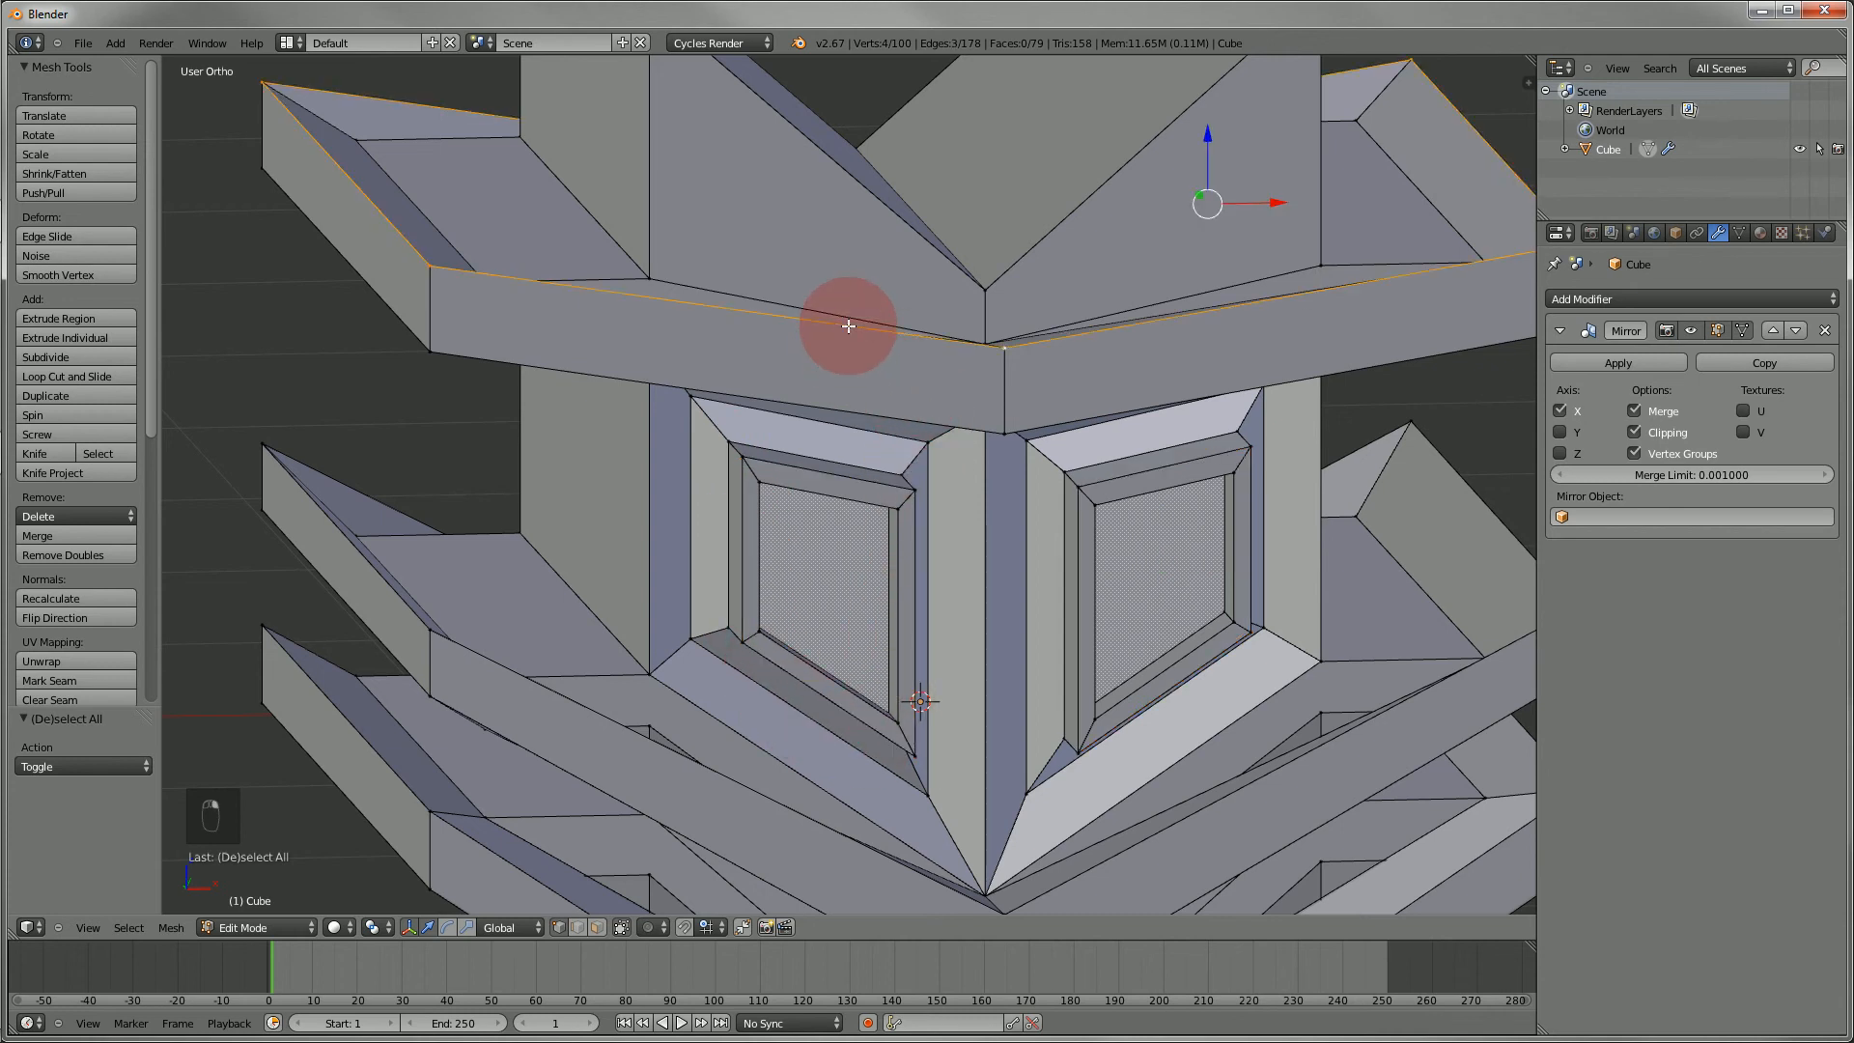
pyautogui.scroll(-2, 731, 324)
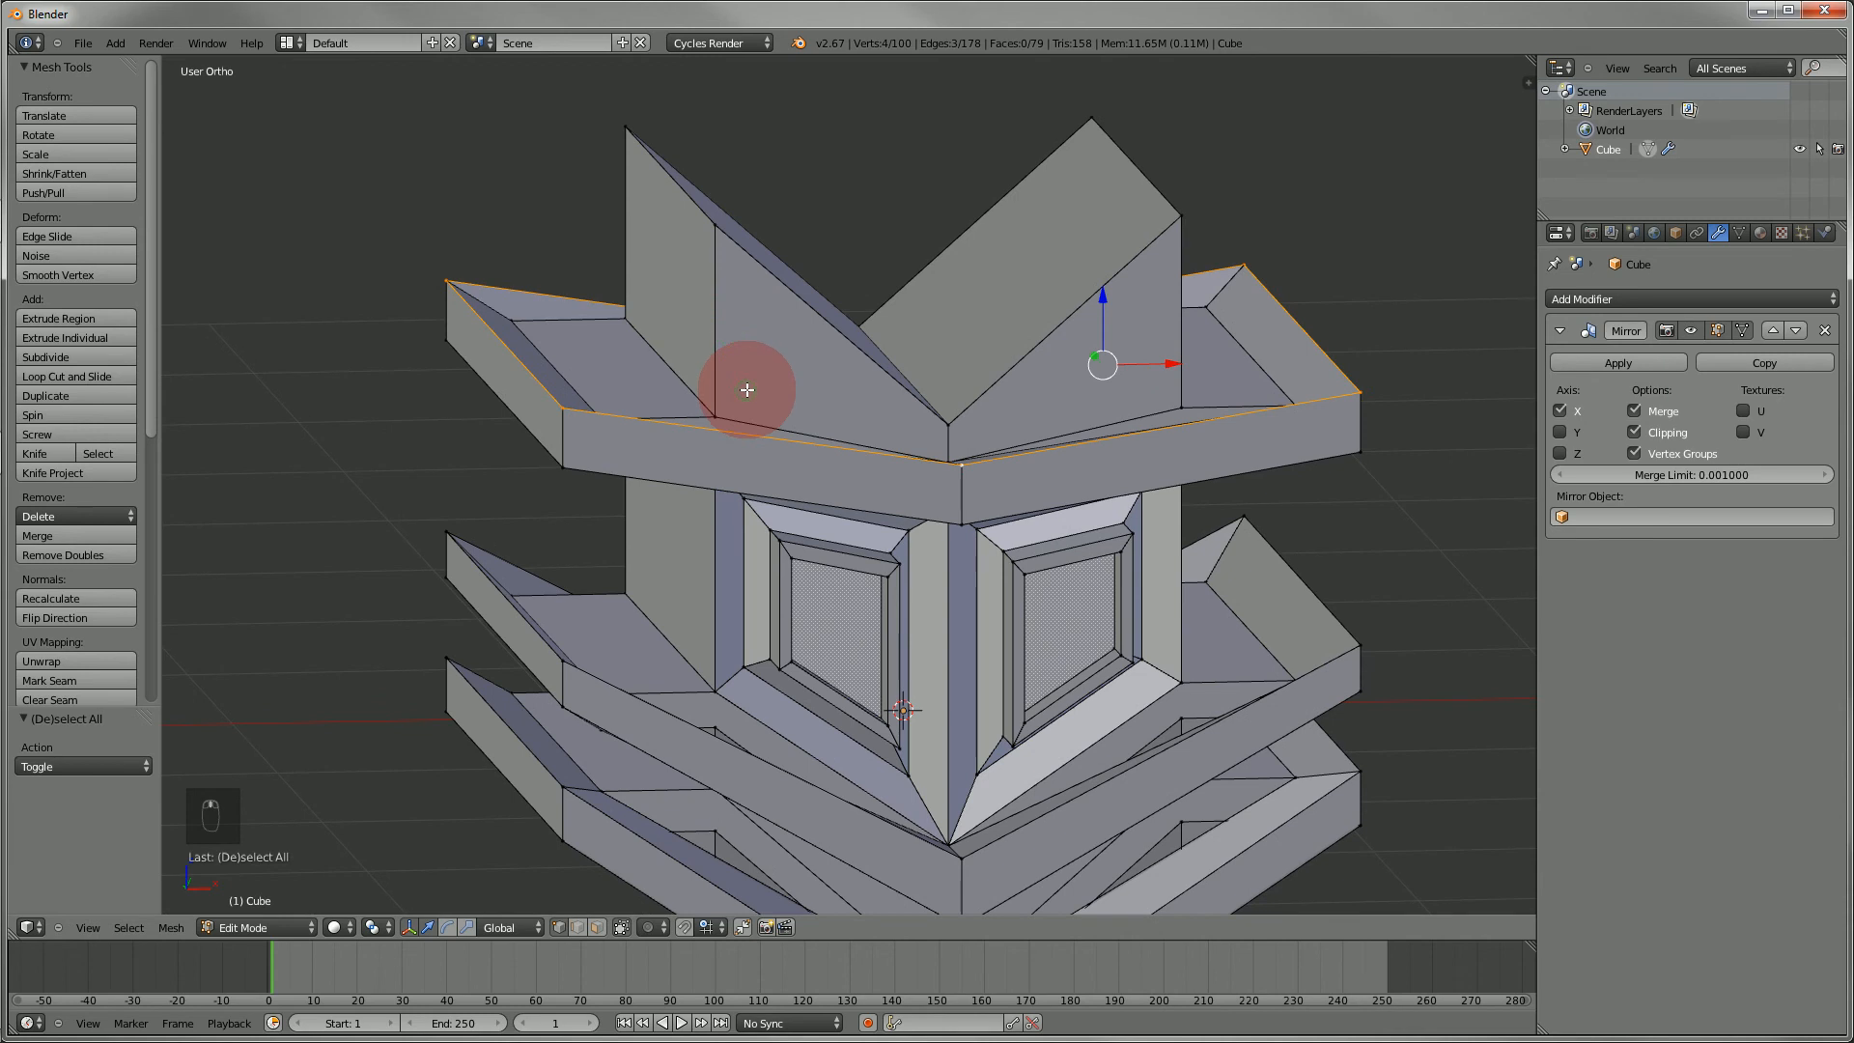
# - Select the edge loop at the base of the roof block, scale it to about 1.939 on all axes, and deselect everything
pyautogui.press('KP_7')
pyautogui.moveTo(752, 432); pyautogui.dragTo(605, 402, button='middle')
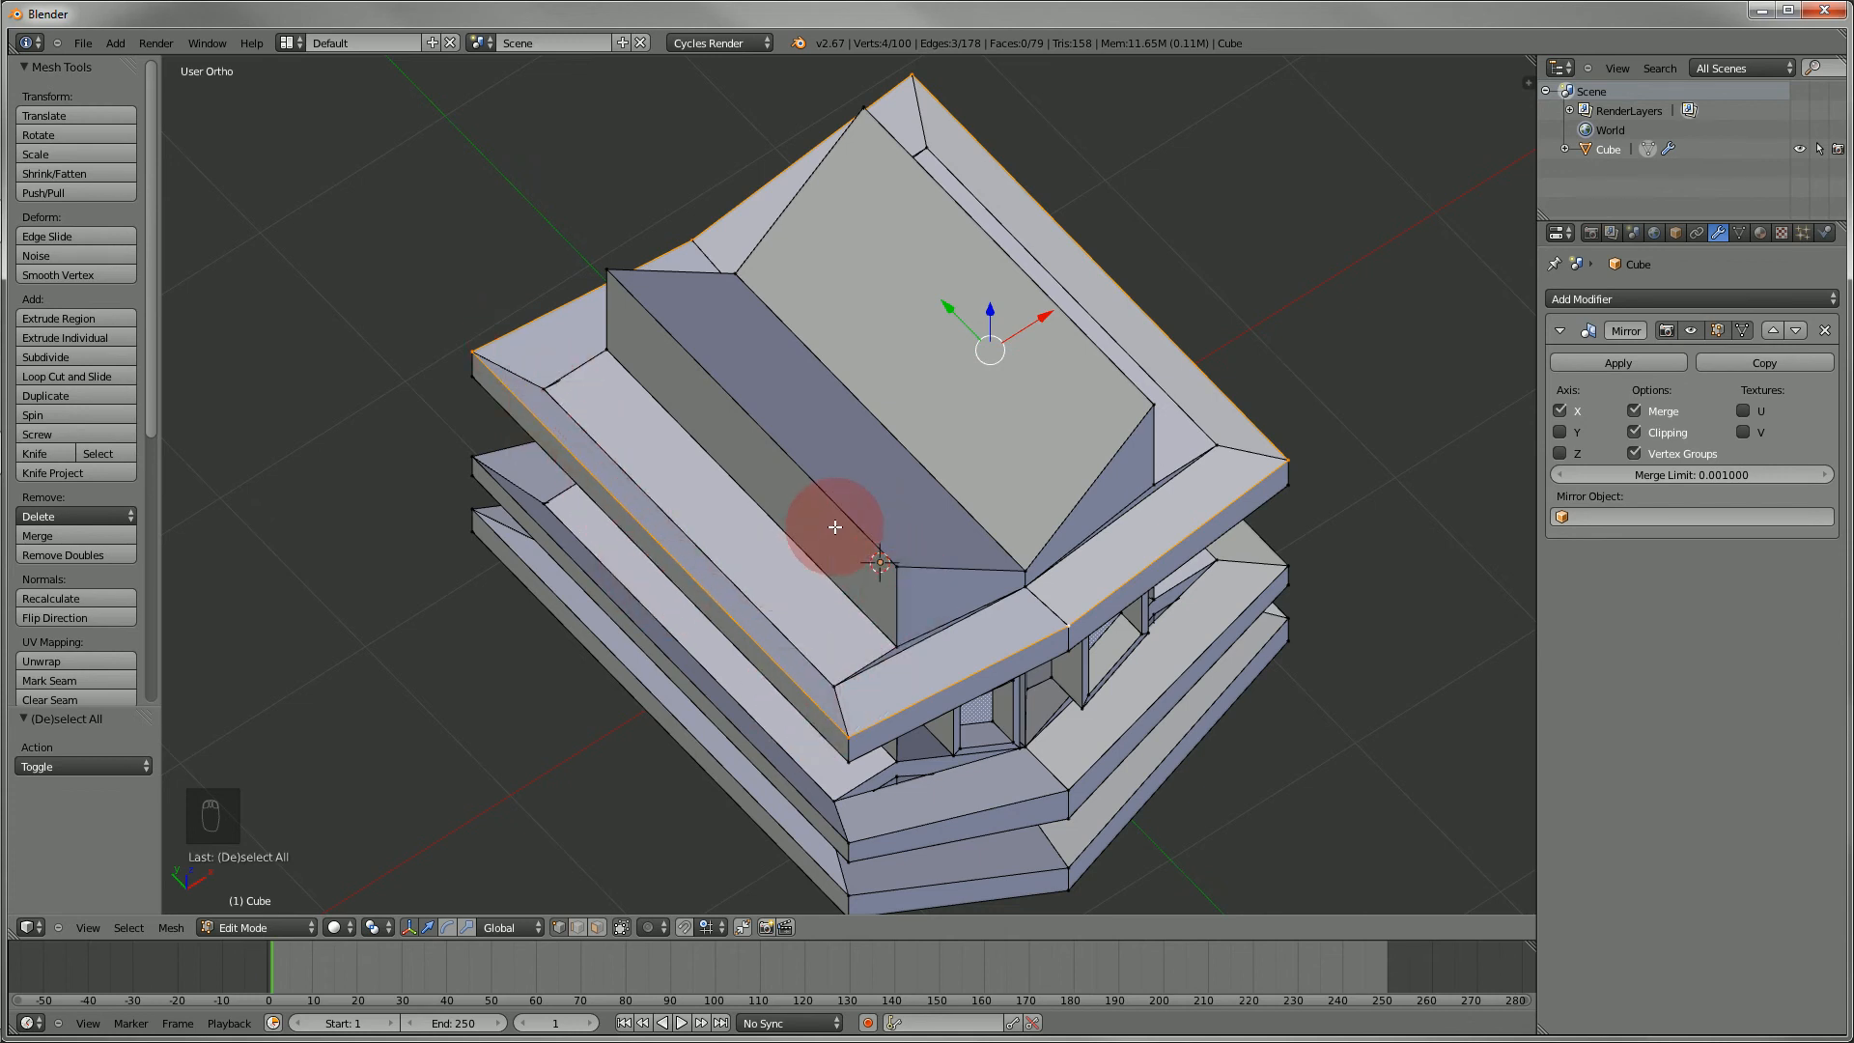
pyautogui.keyDown('alt'); pyautogui.rightClick(834, 583); pyautogui.keyUp('alt')
pyautogui.moveTo(835, 585); pyautogui.dragTo(786, 563, button='middle')
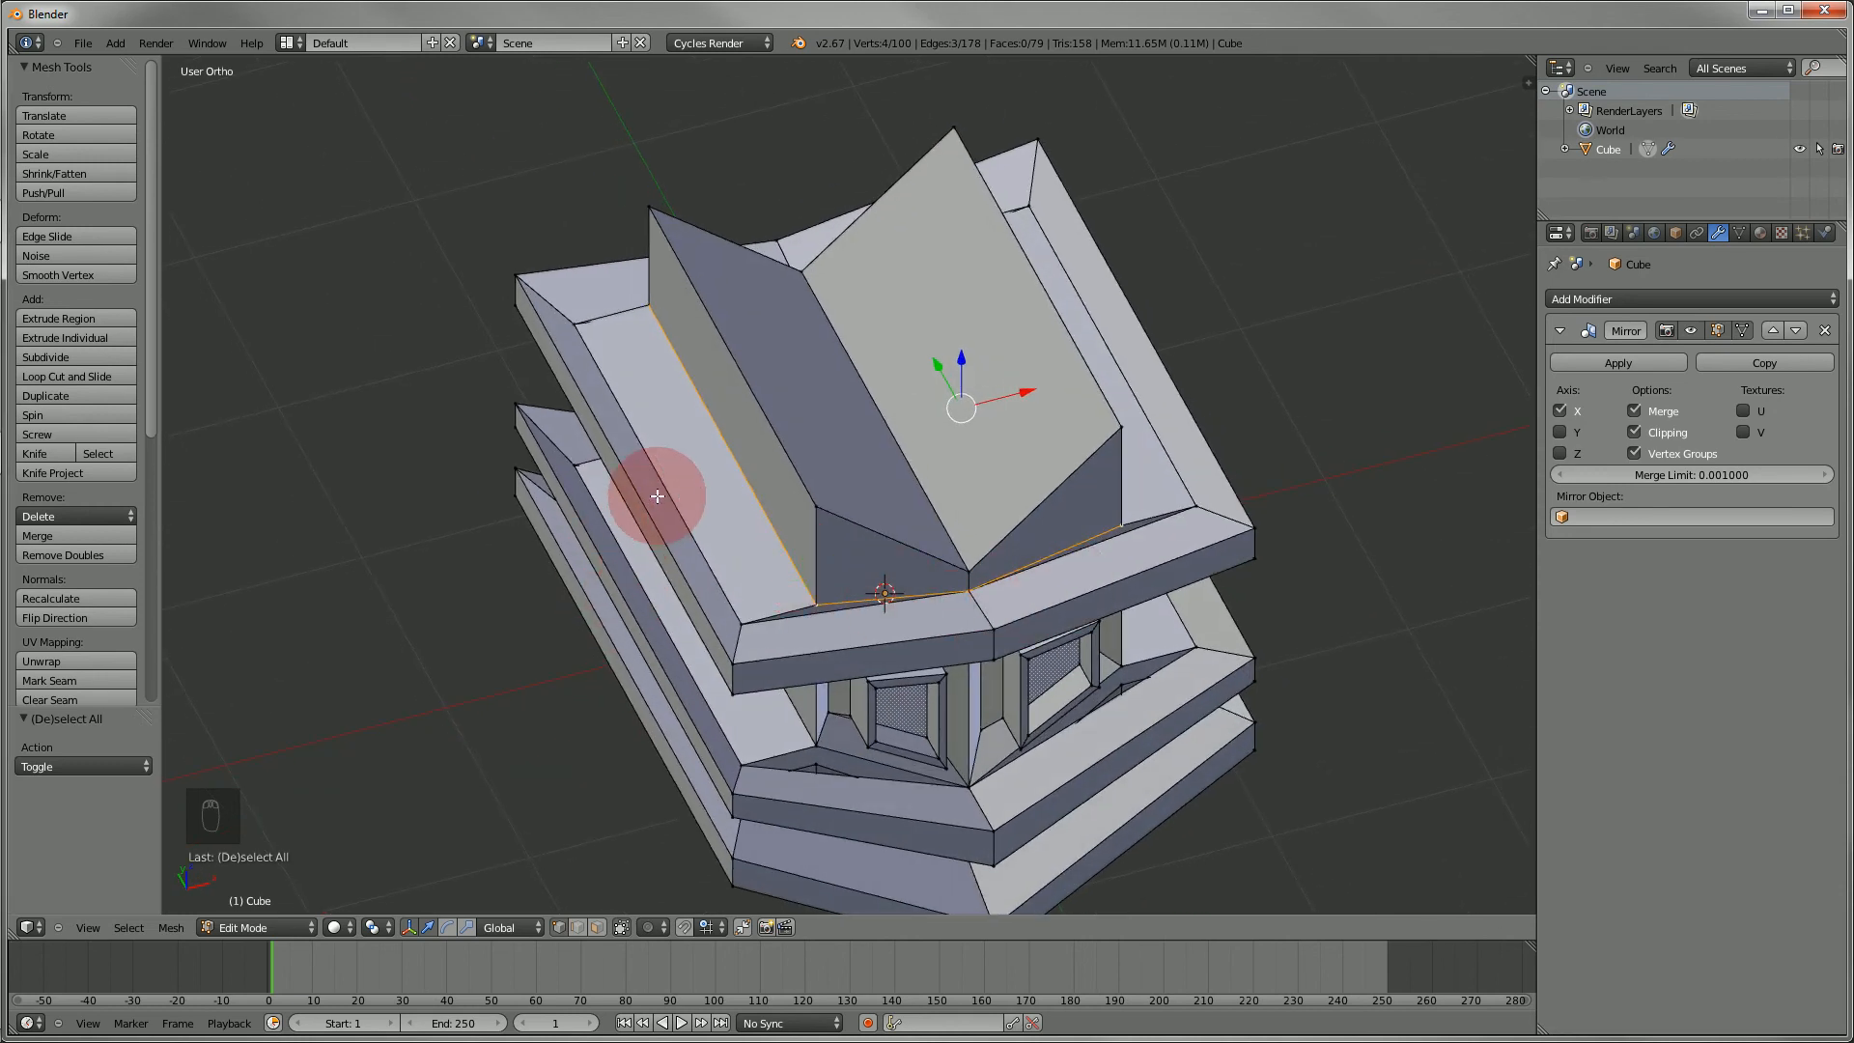
pyautogui.press('s')
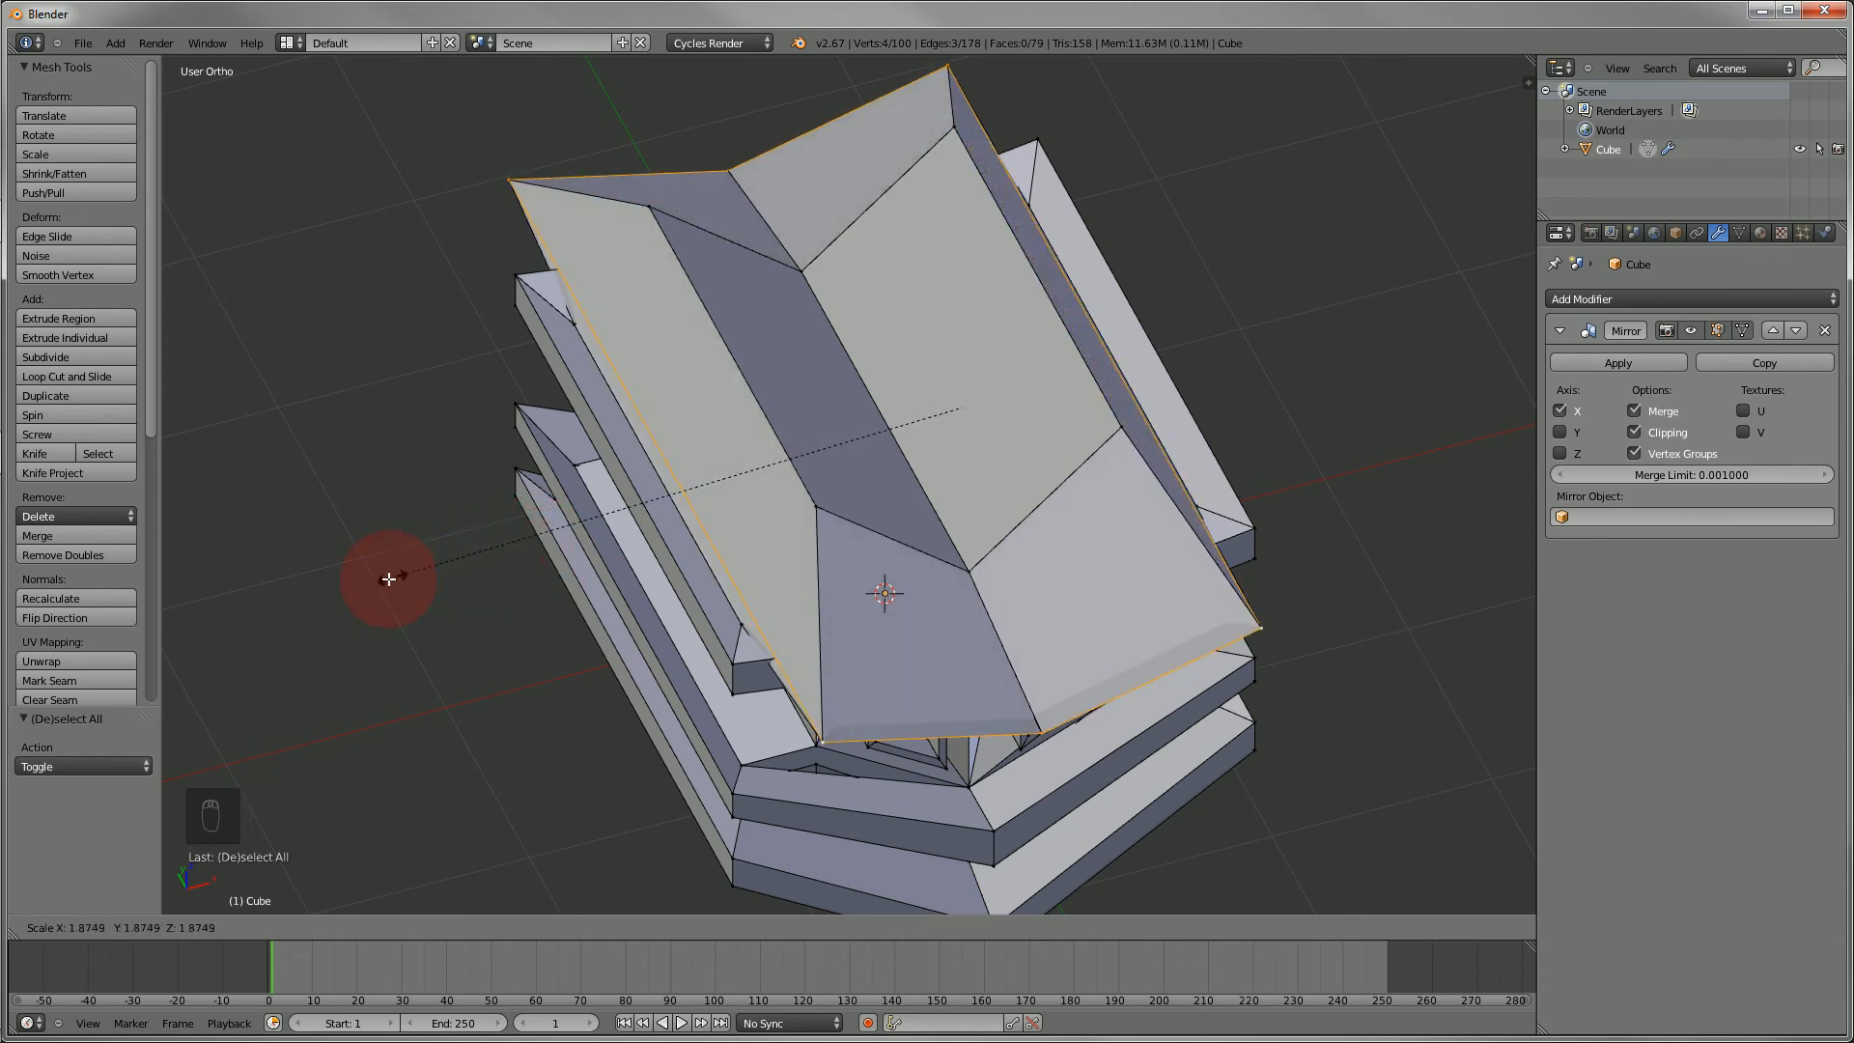
pyautogui.click(516, 636)
pyautogui.moveTo(512, 634); pyautogui.dragTo(472, 535, button='middle')
pyautogui.press('KP_1')
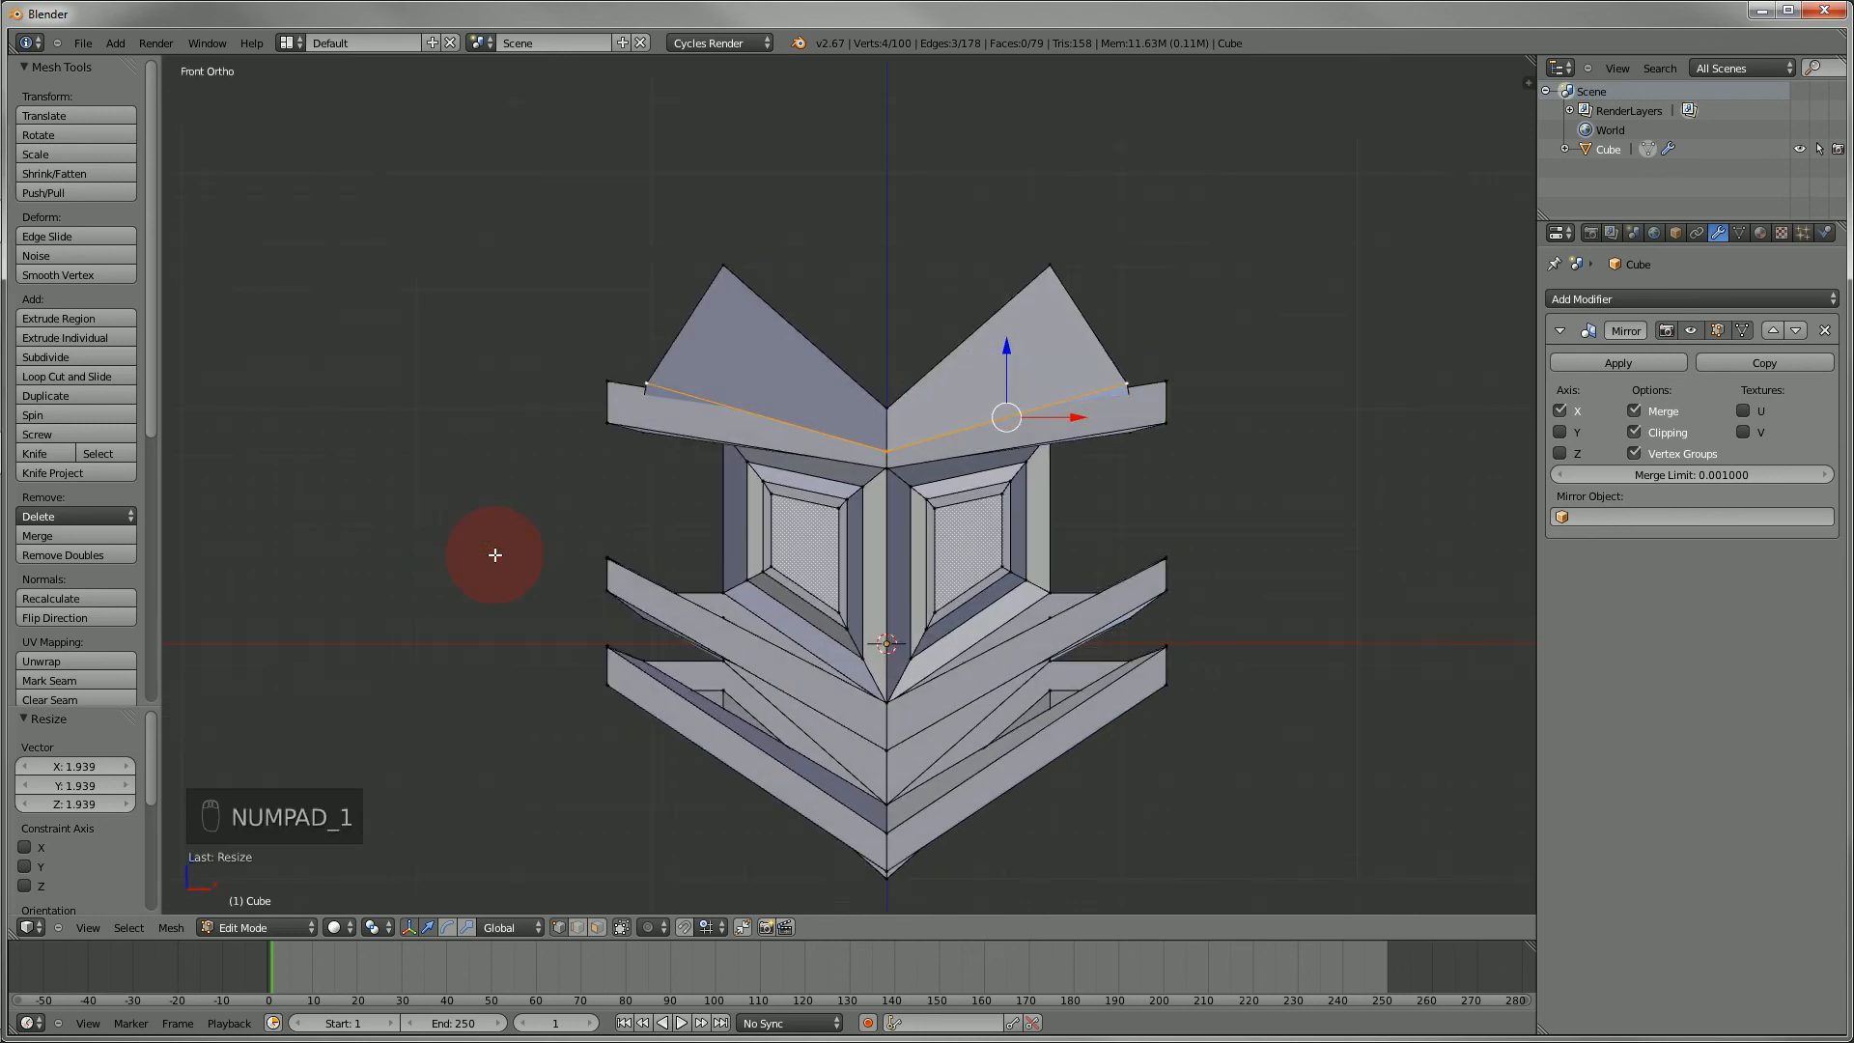
pyautogui.press('a')
pyautogui.press('a')
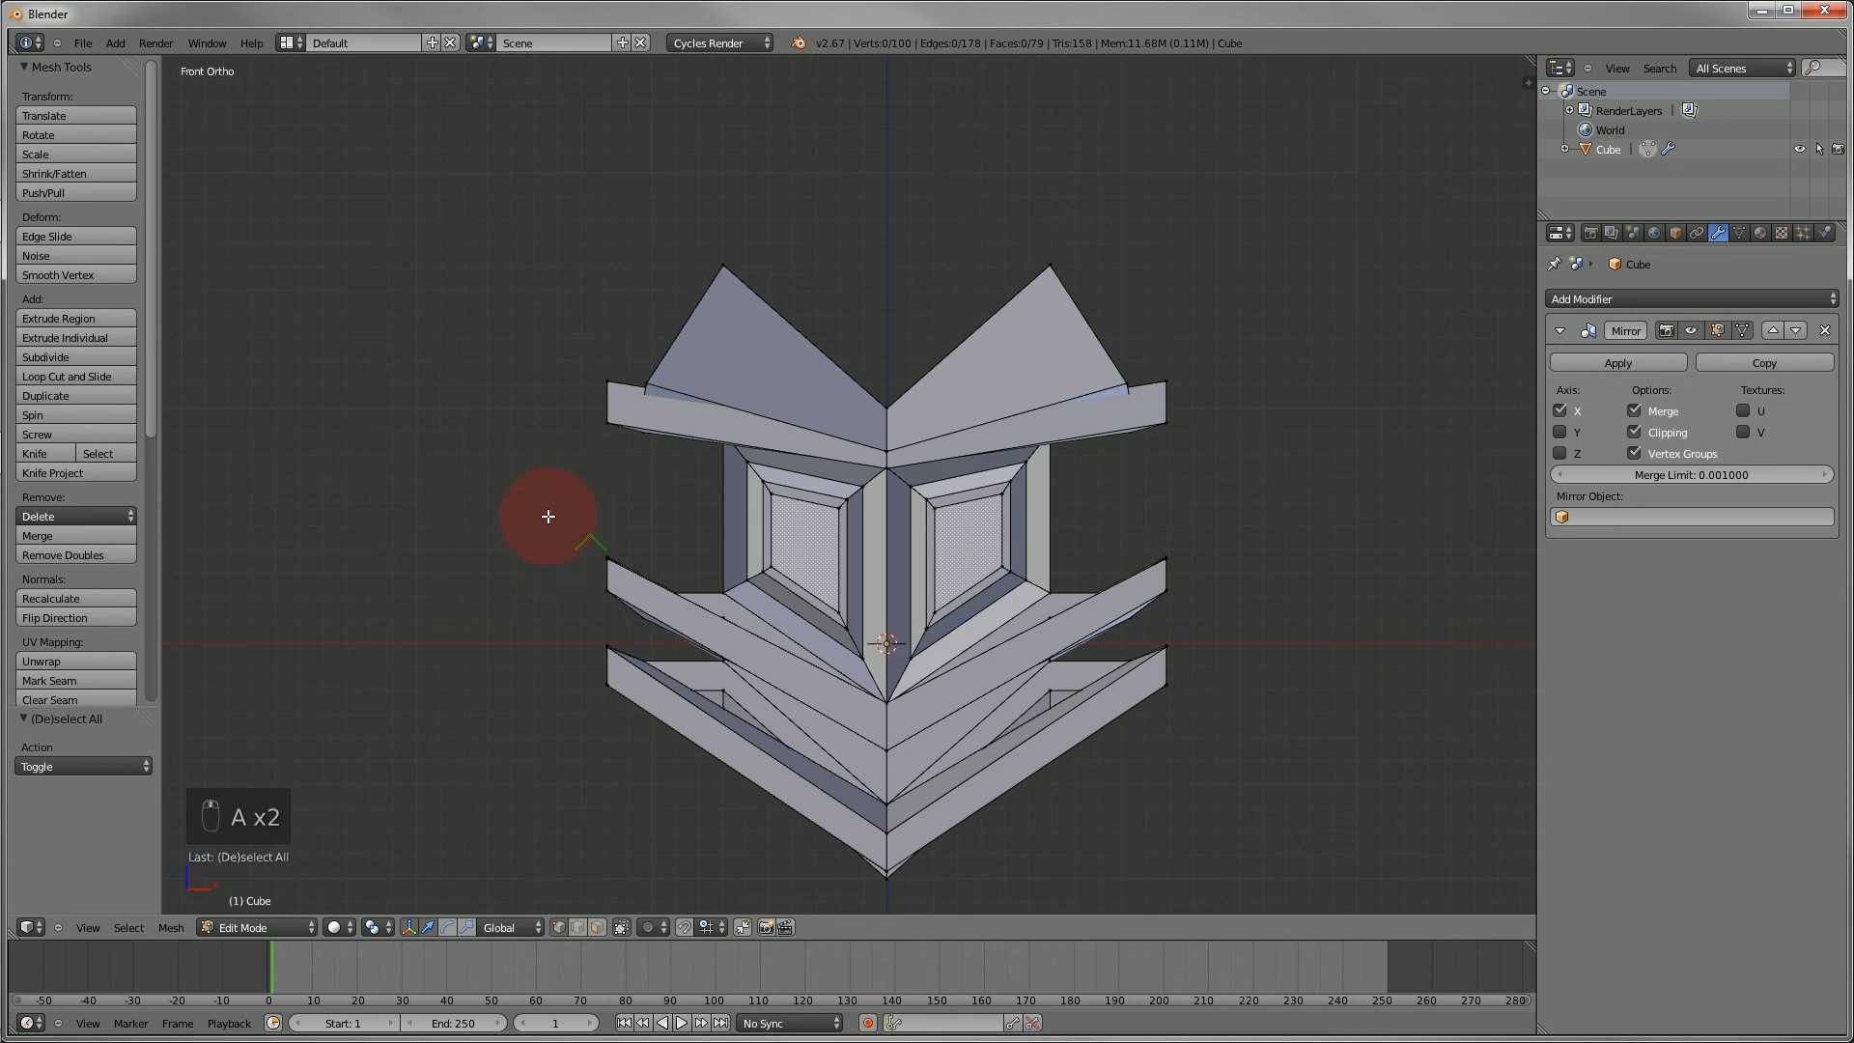
# - In face selection mode, select the side wall face between the bands and extrude it outward about 0.635 along X
pyautogui.moveTo(547, 517); pyautogui.dragTo(588, 513, button='middle')
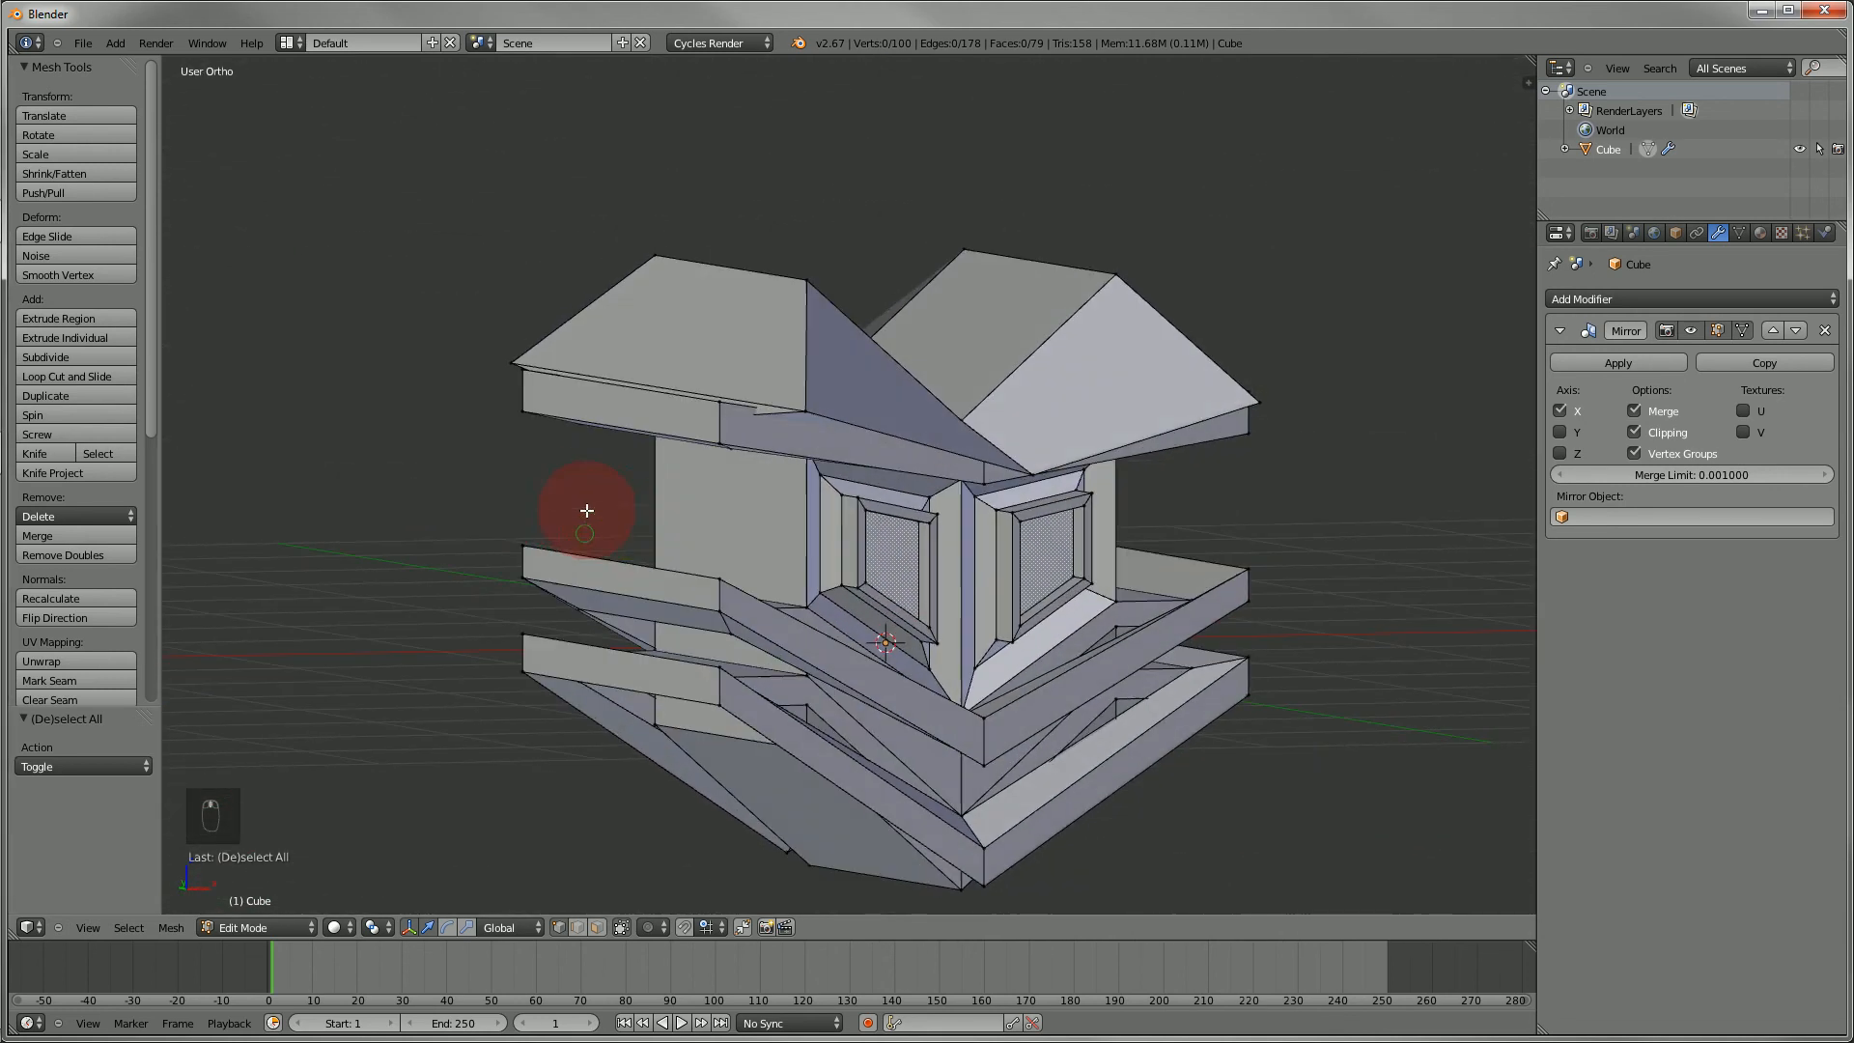
pyautogui.click(597, 927)
pyautogui.rightClick(745, 501)
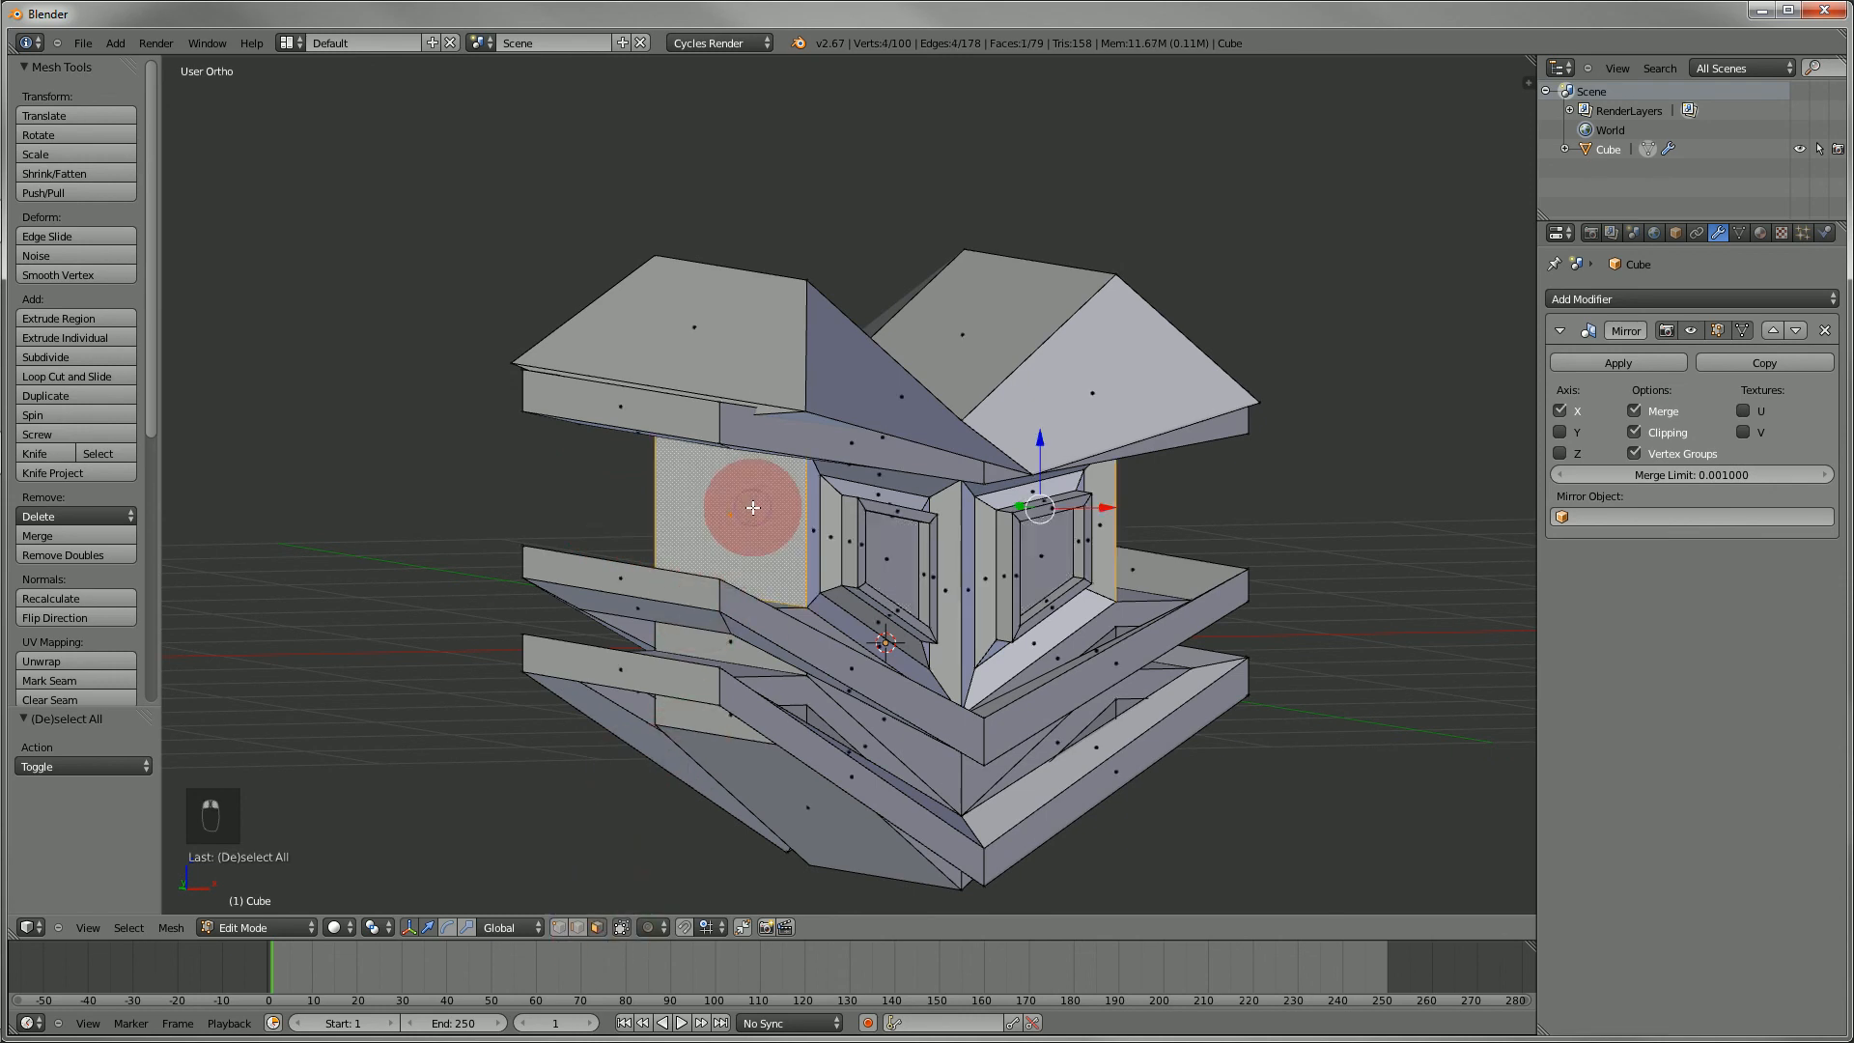
pyautogui.press('e')
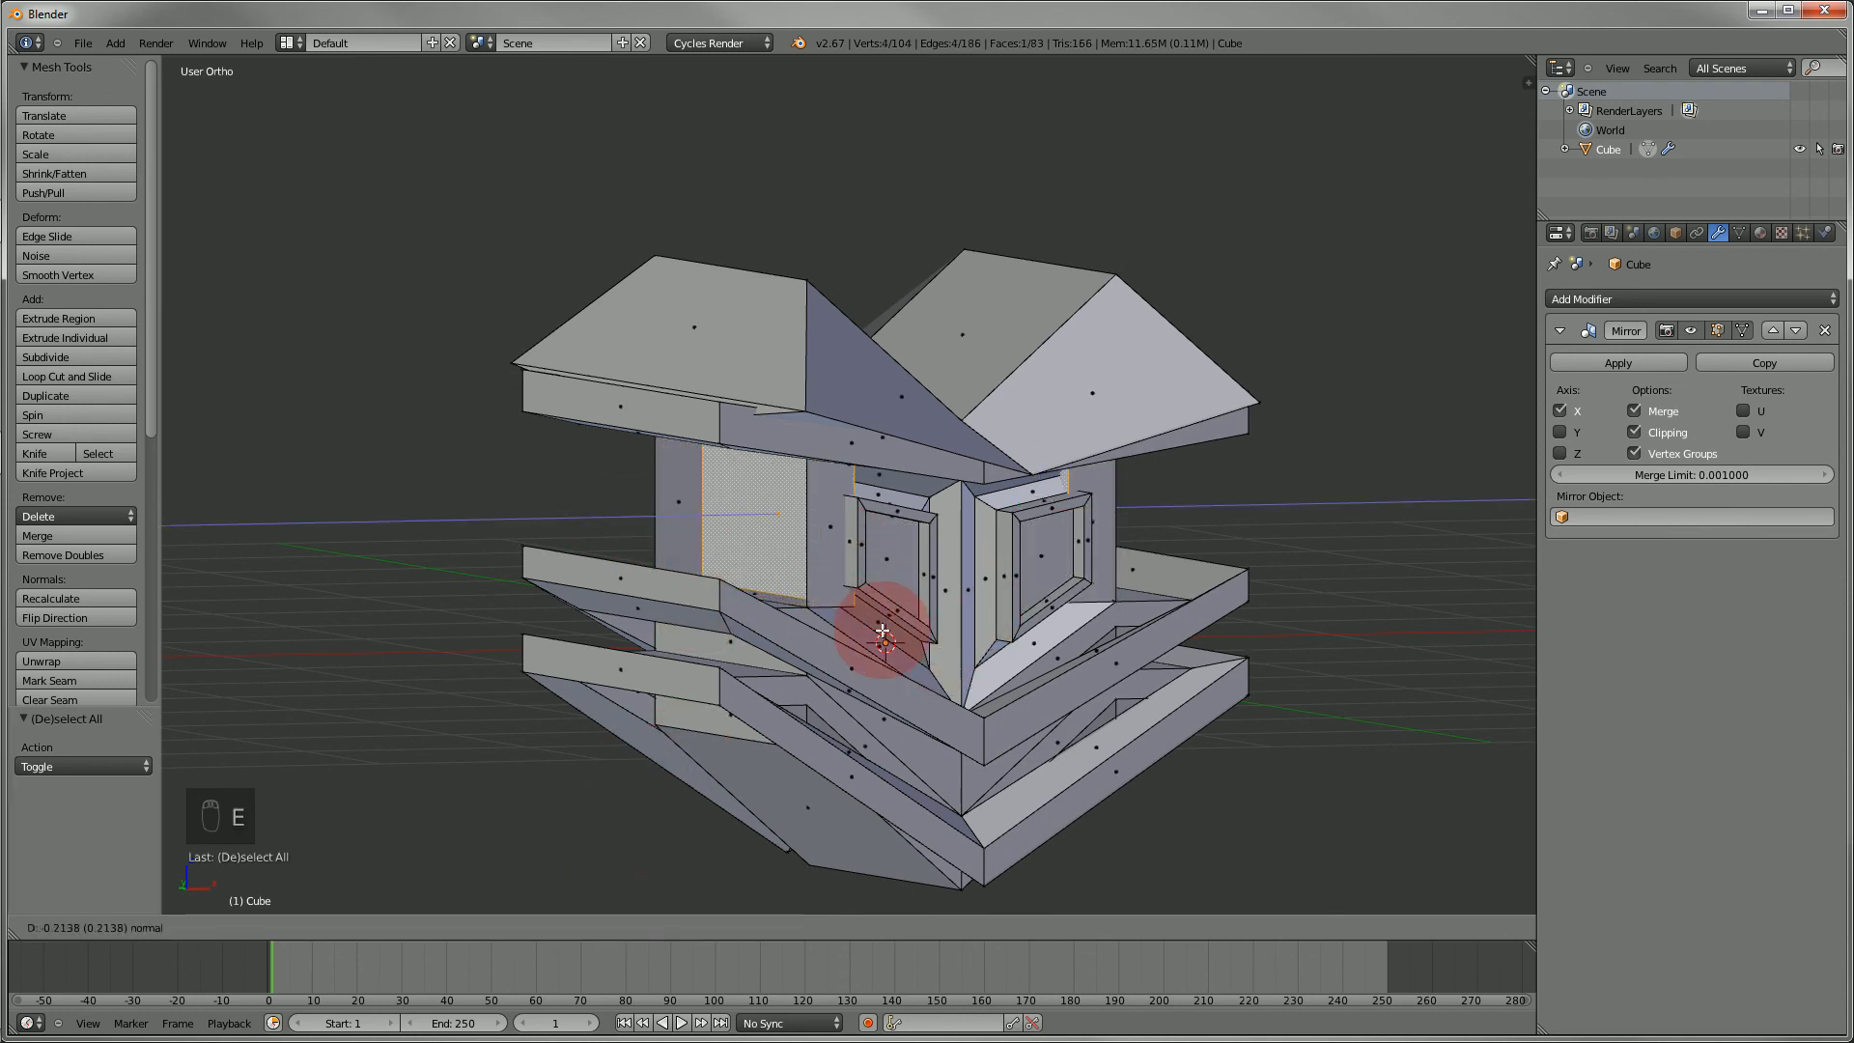
pyautogui.click(1117, 538)
# - Extrude the side face outward another 0.388 or so along X and scale its end face to about 0.669
pyautogui.moveTo(1117, 538); pyautogui.dragTo(1138, 641, button='middle')
pyautogui.press('e')
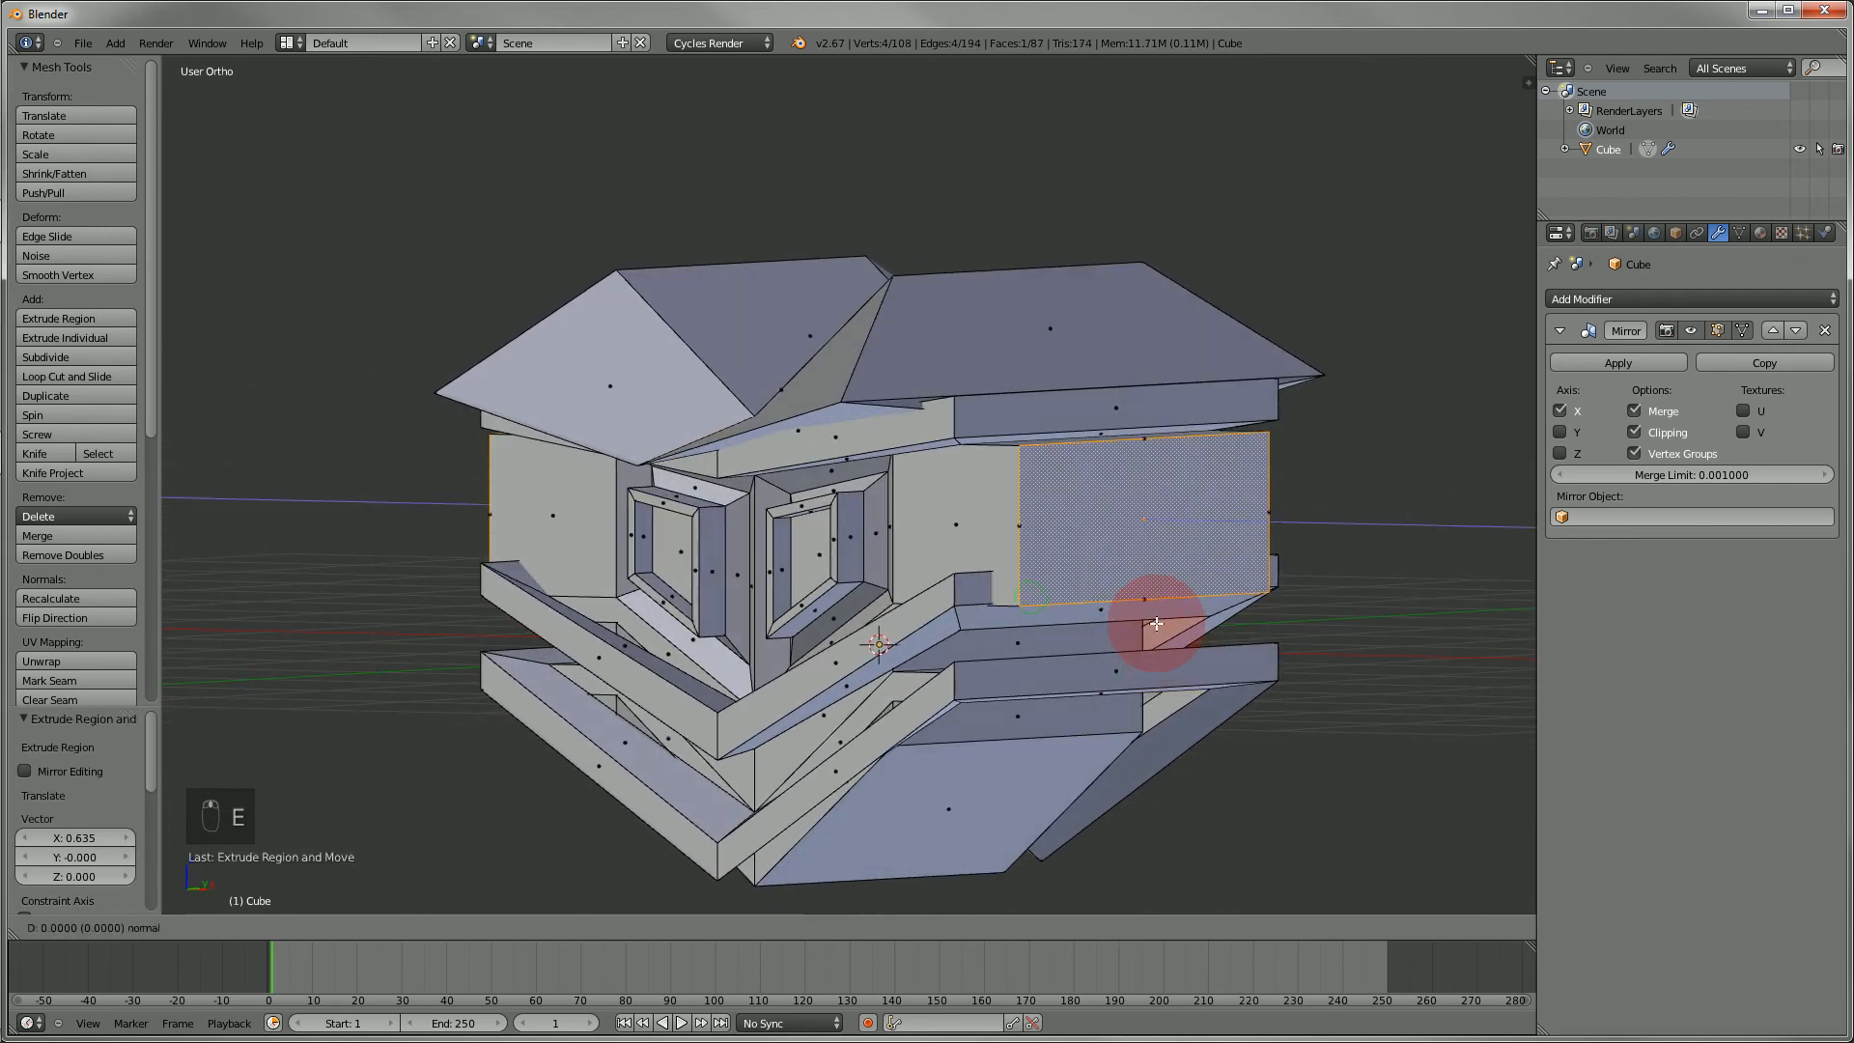
pyautogui.click(1224, 628)
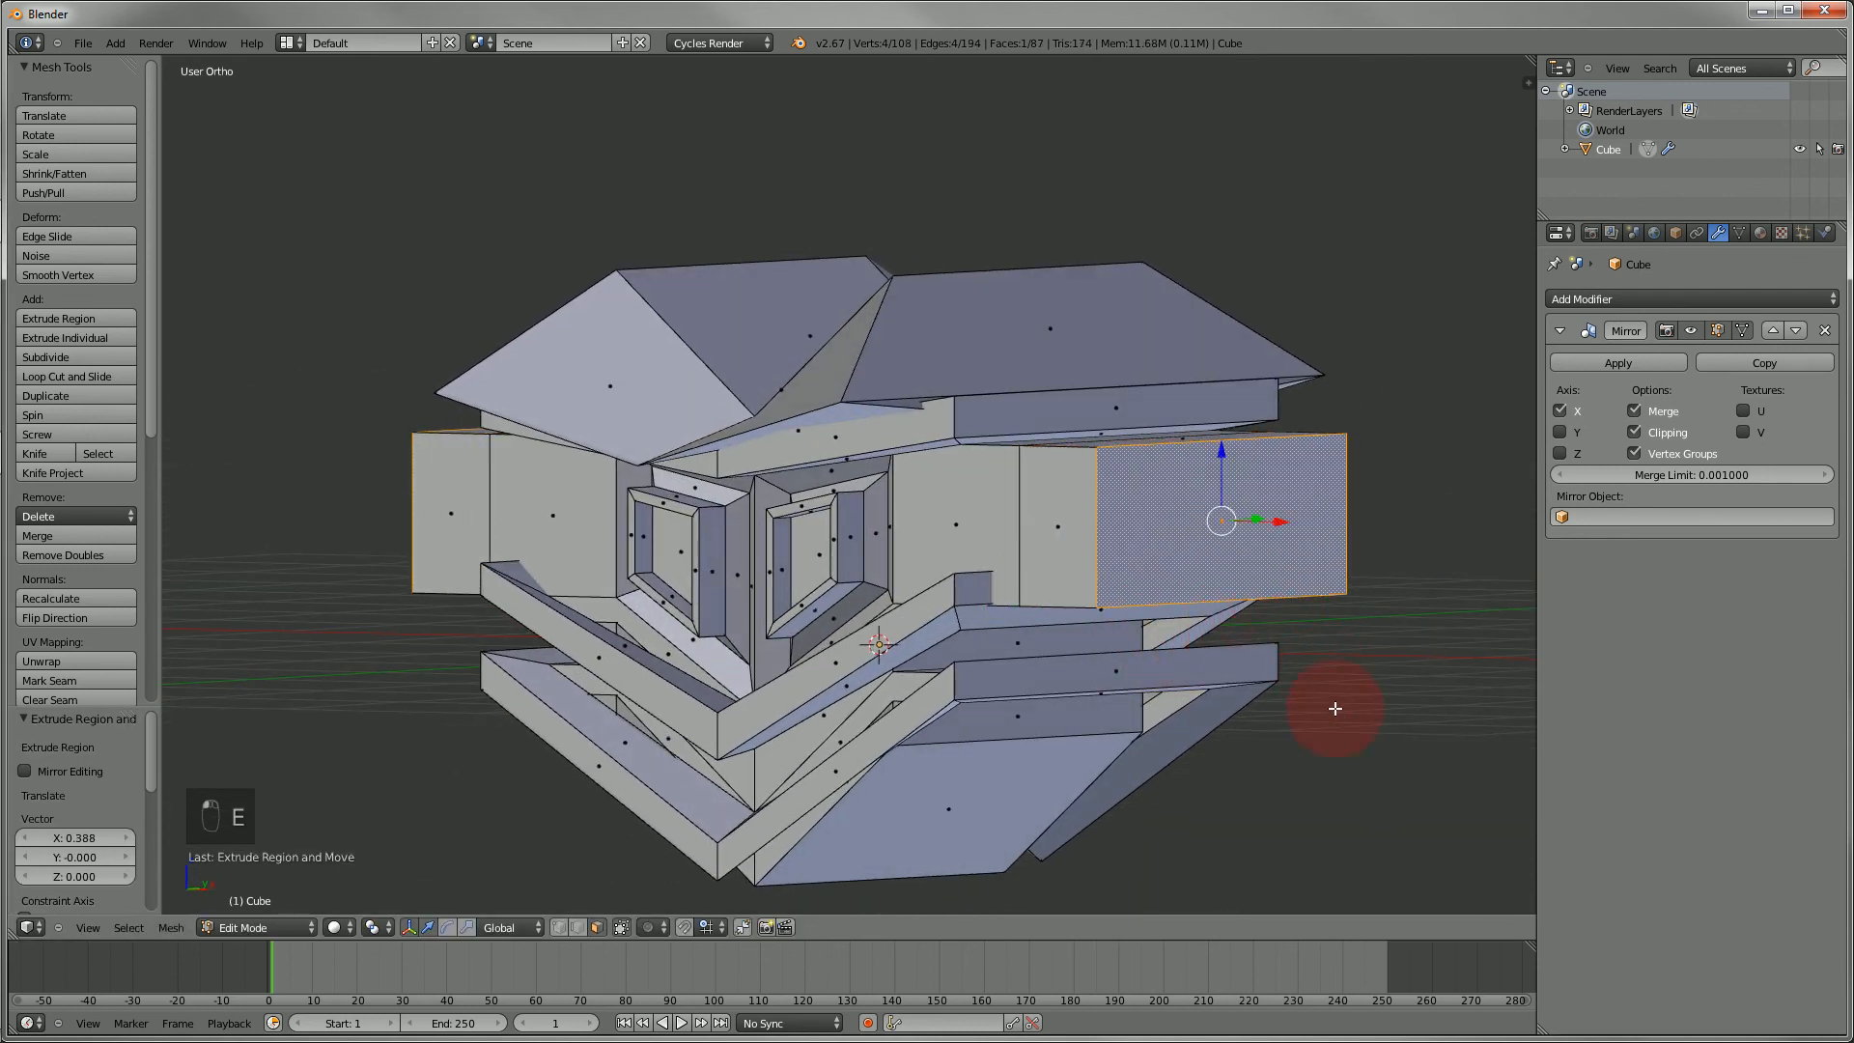
pyautogui.press('s')
pyautogui.click(1273, 673)
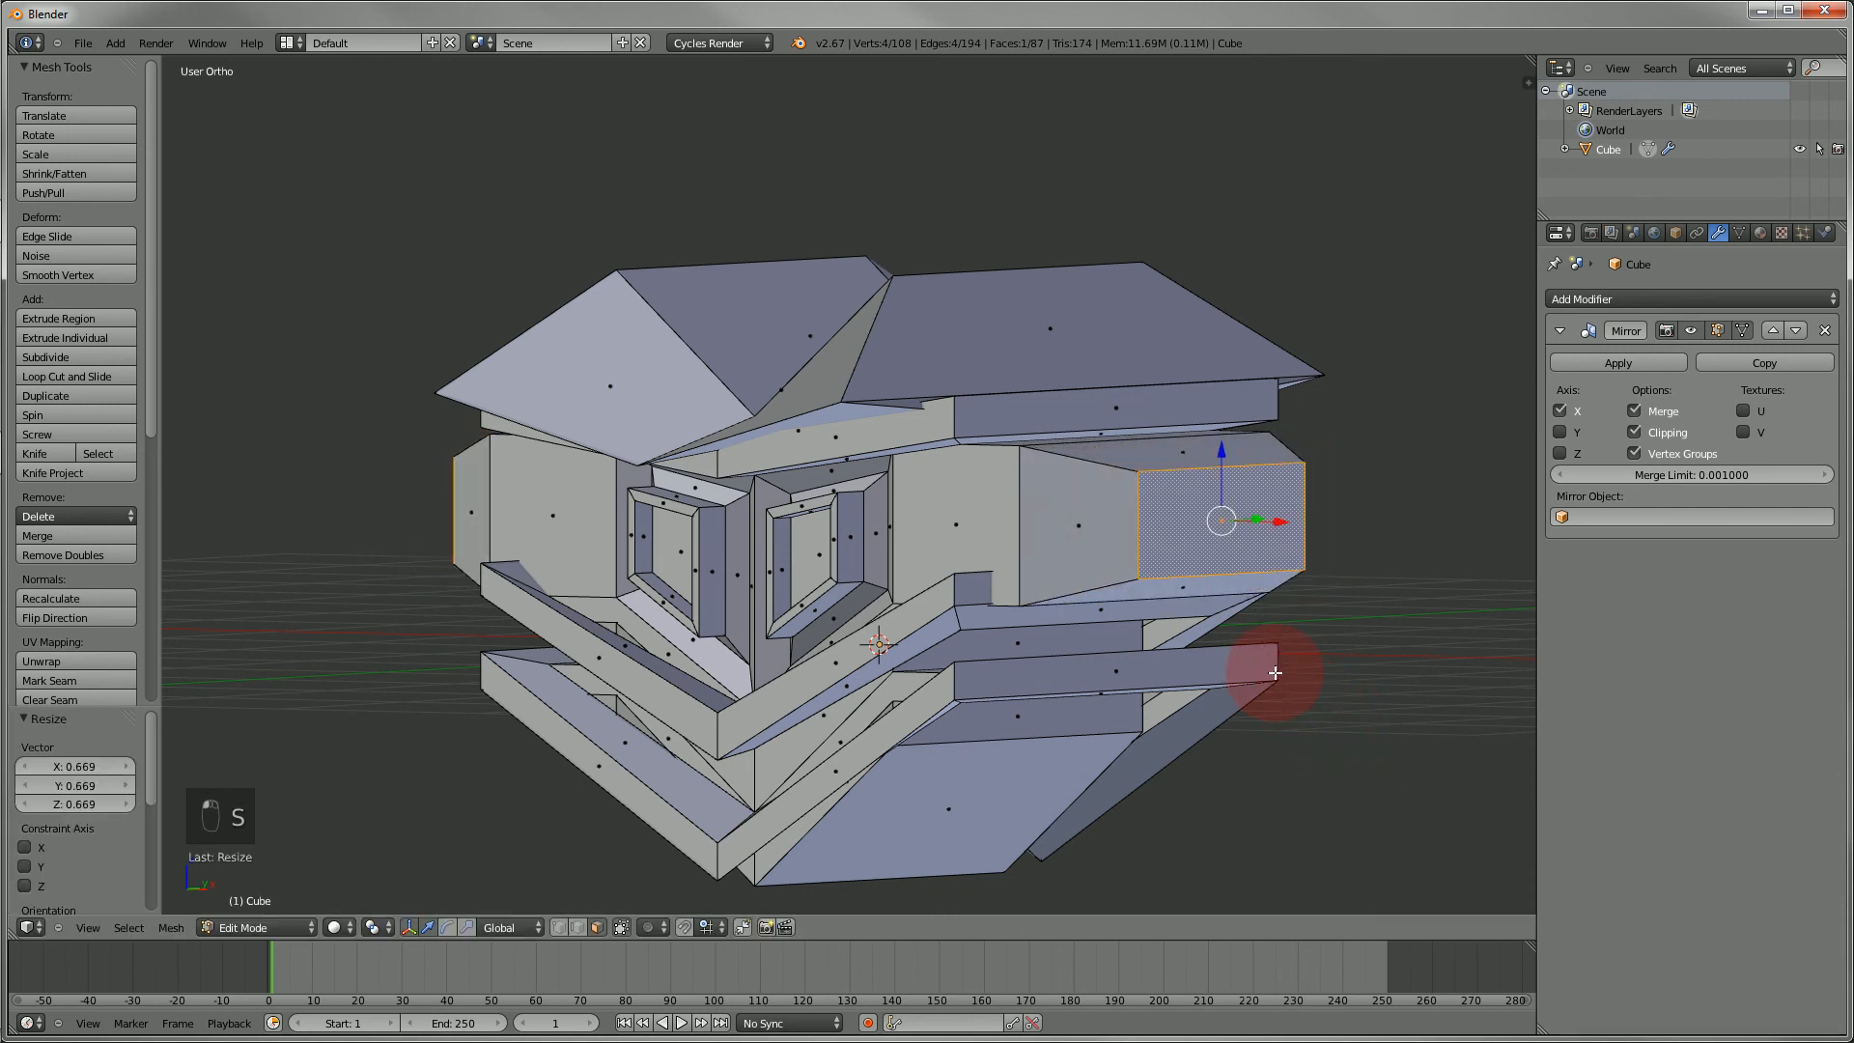
# - Move the side extrusion's end face down about 0.690 and rotate it about 47.3° around the global Y axis
pyautogui.press('g')
pyautogui.click(1275, 812)
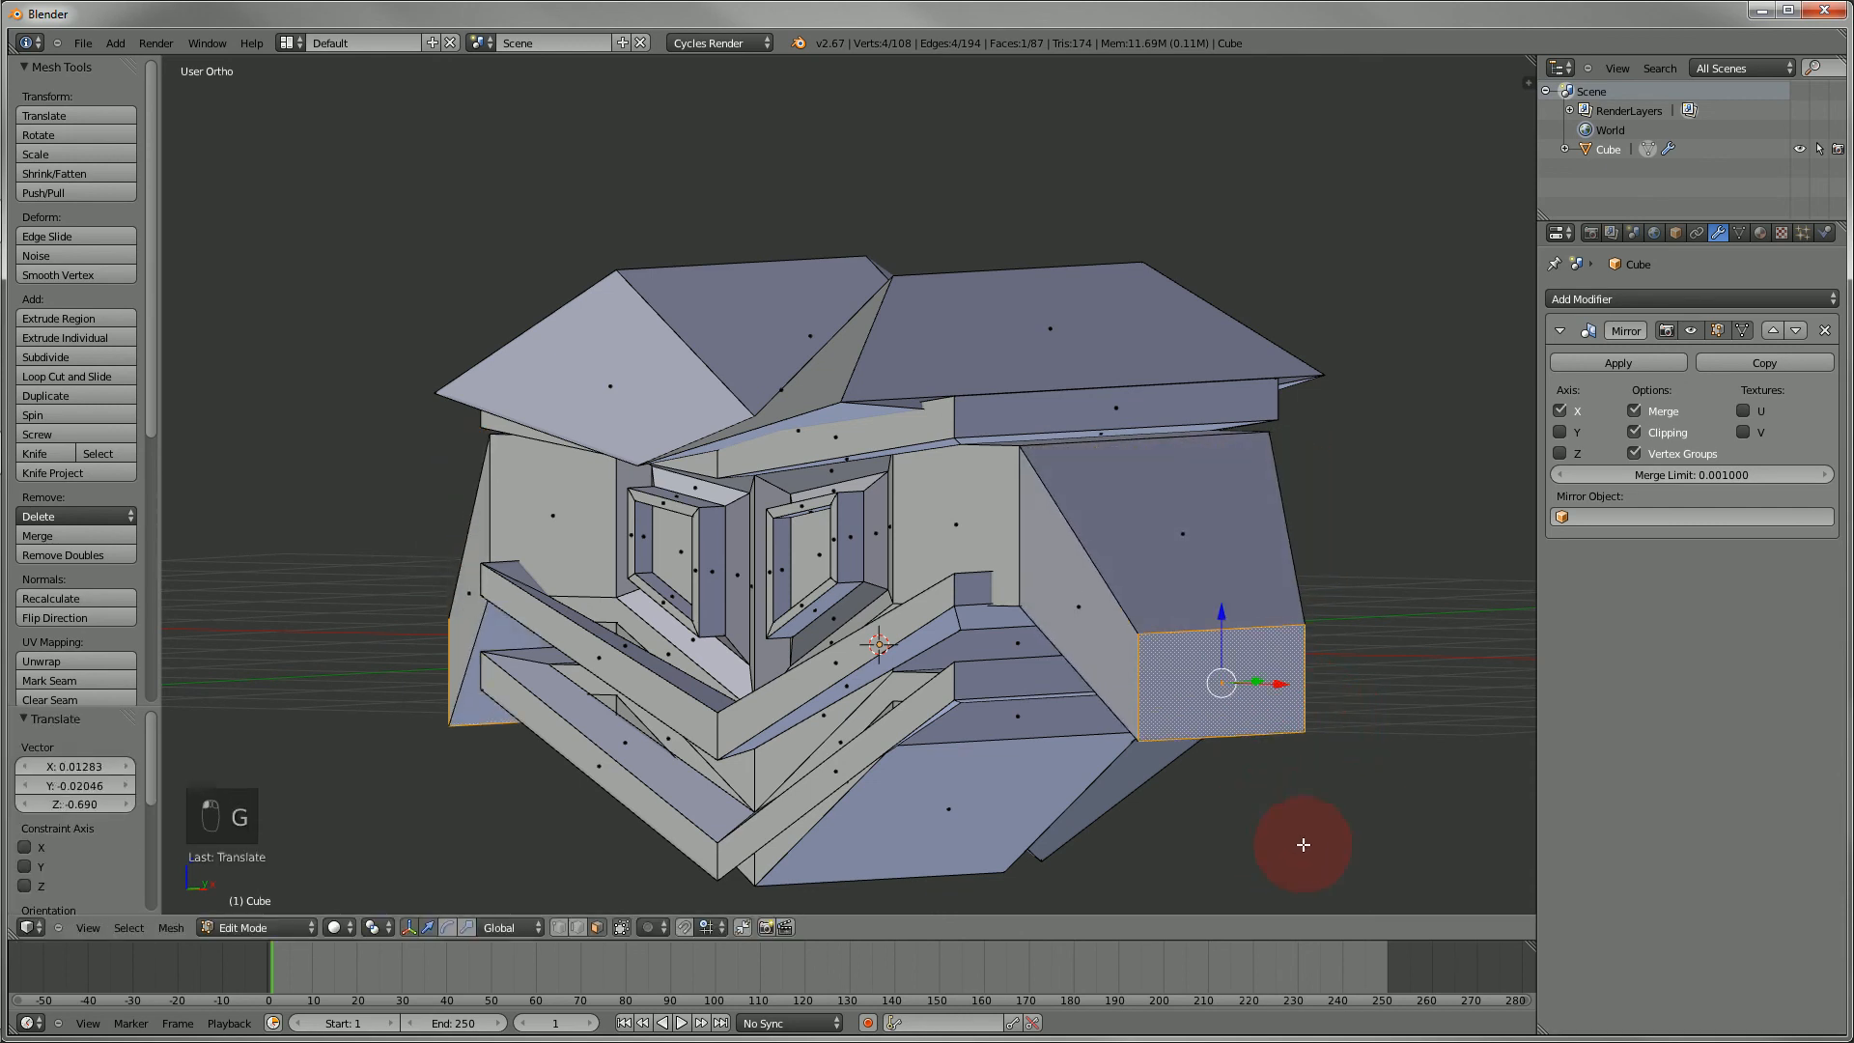
pyautogui.press('r')
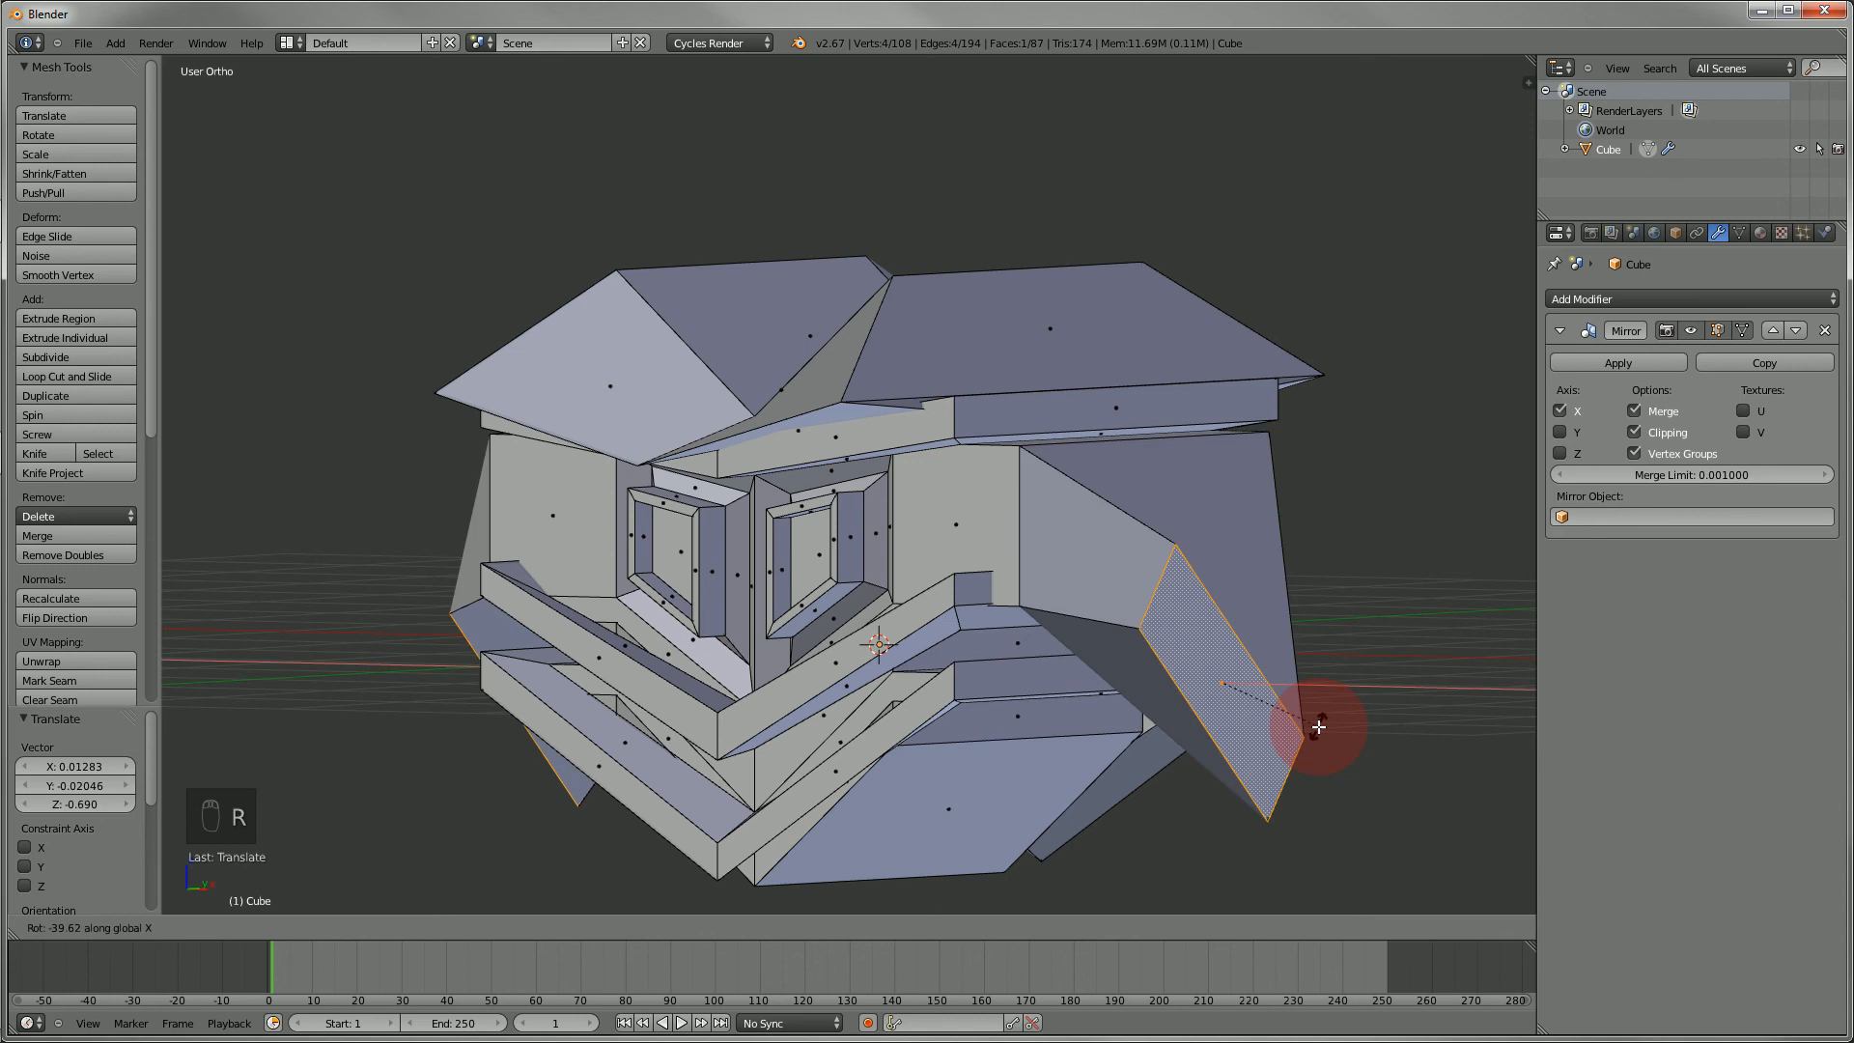
pyautogui.rightClick(1327, 686)
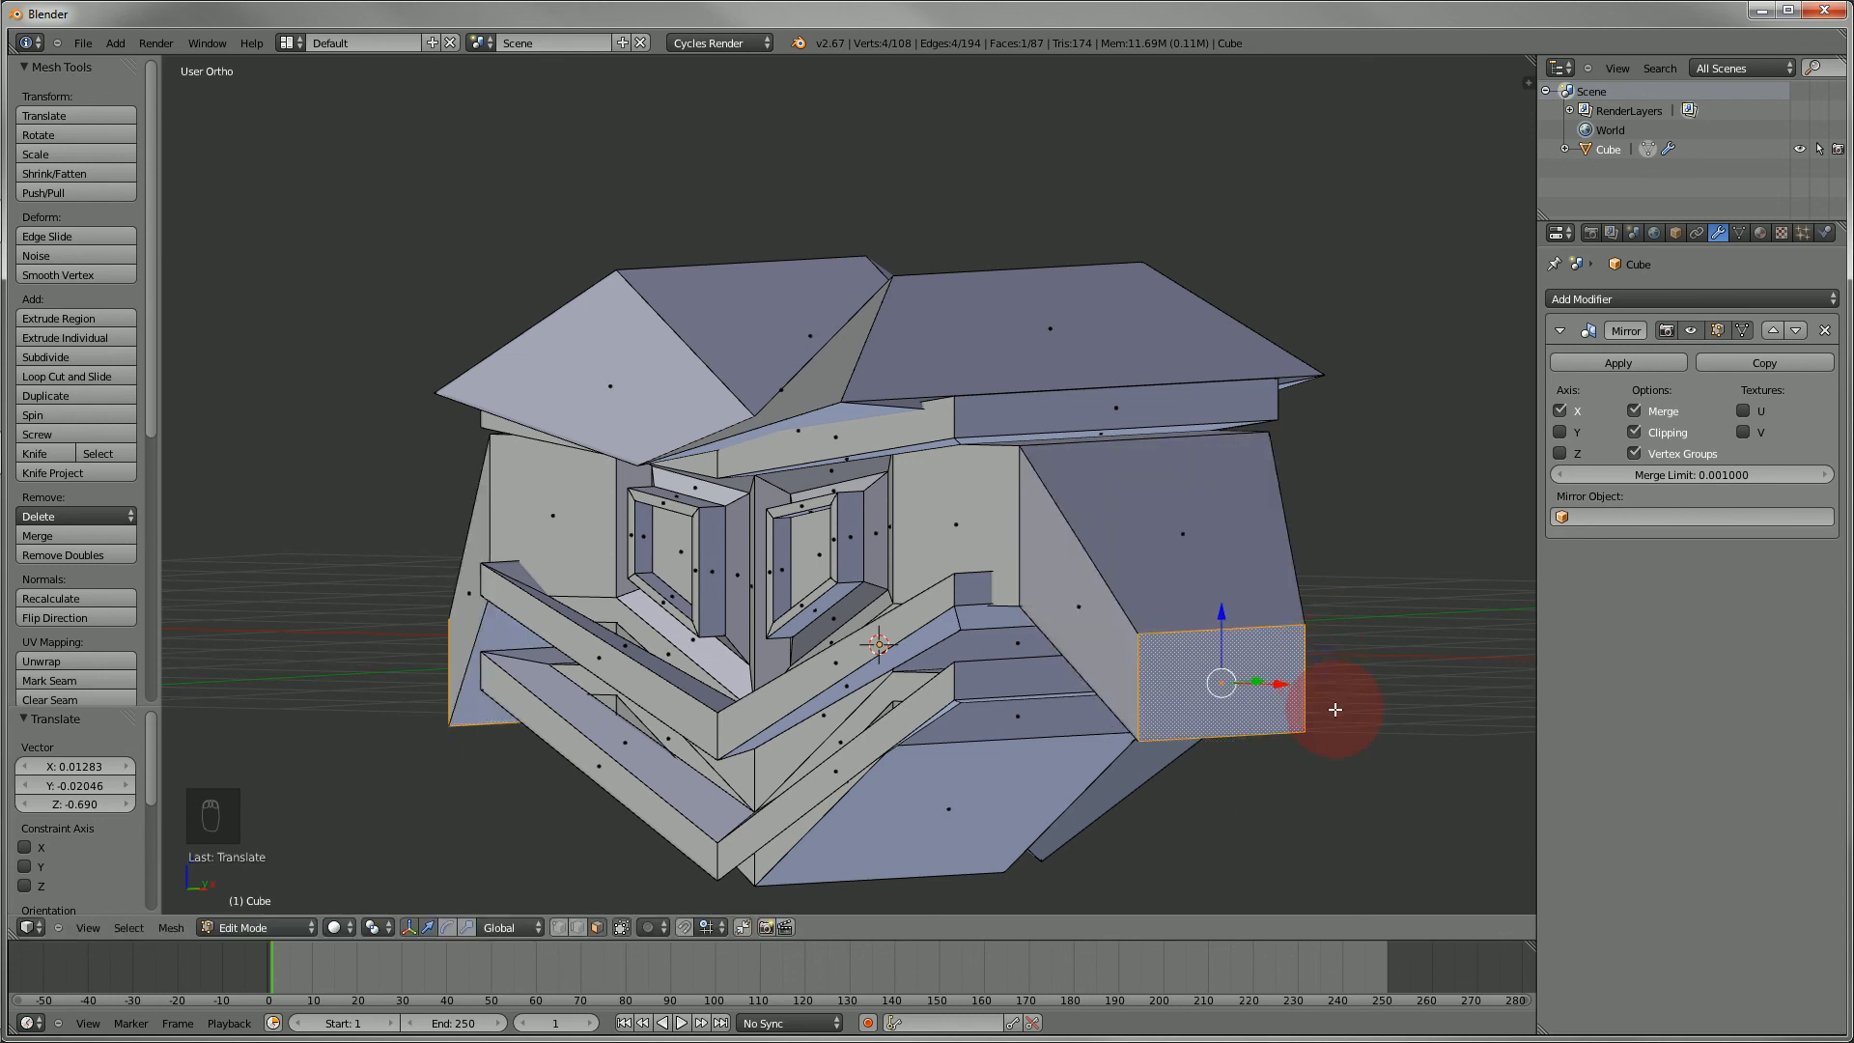
pyautogui.press('r')
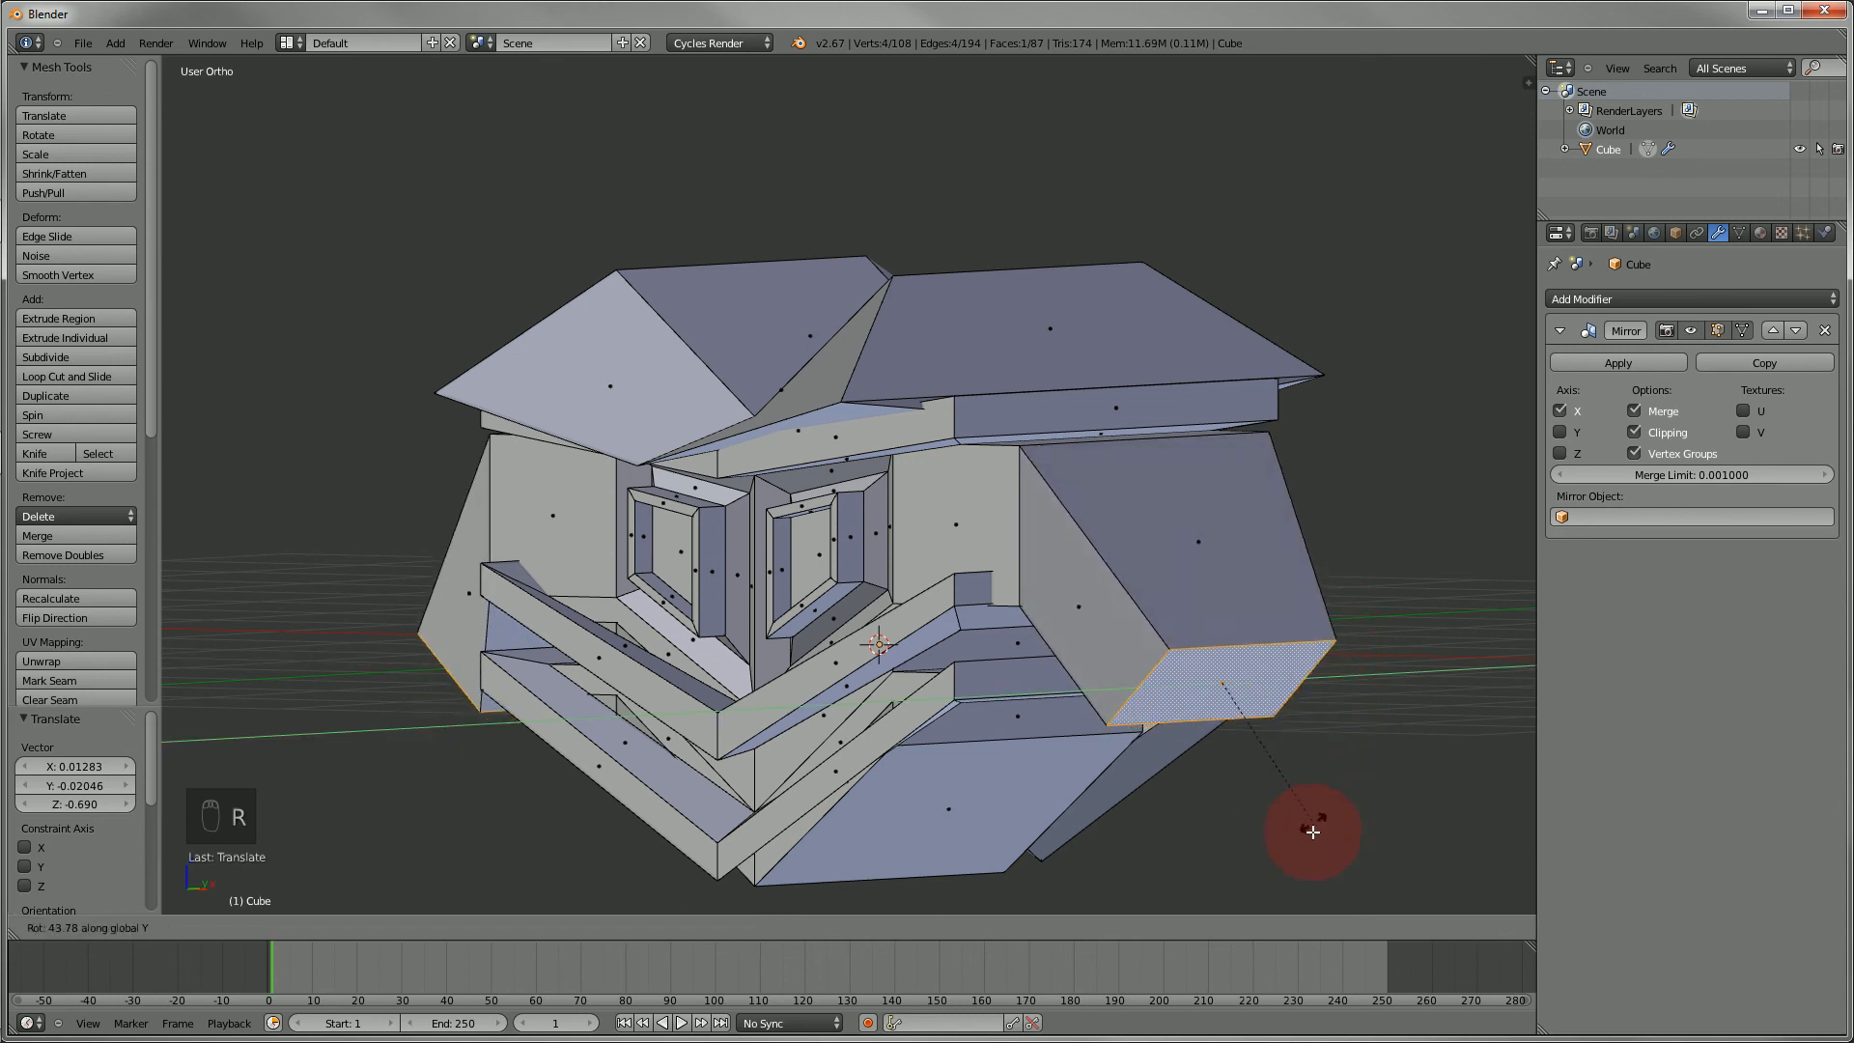
pyautogui.click(1311, 841)
# - Extrude the rotated end face about 0.268 along X and -0.290 along Z, and move it about -0.210 along global Z
pyautogui.keyDown('shift'); pyautogui.moveTo(1264, 804); pyautogui.dragTo(1068, 542, button='middle'); pyautogui.keyUp('shift')
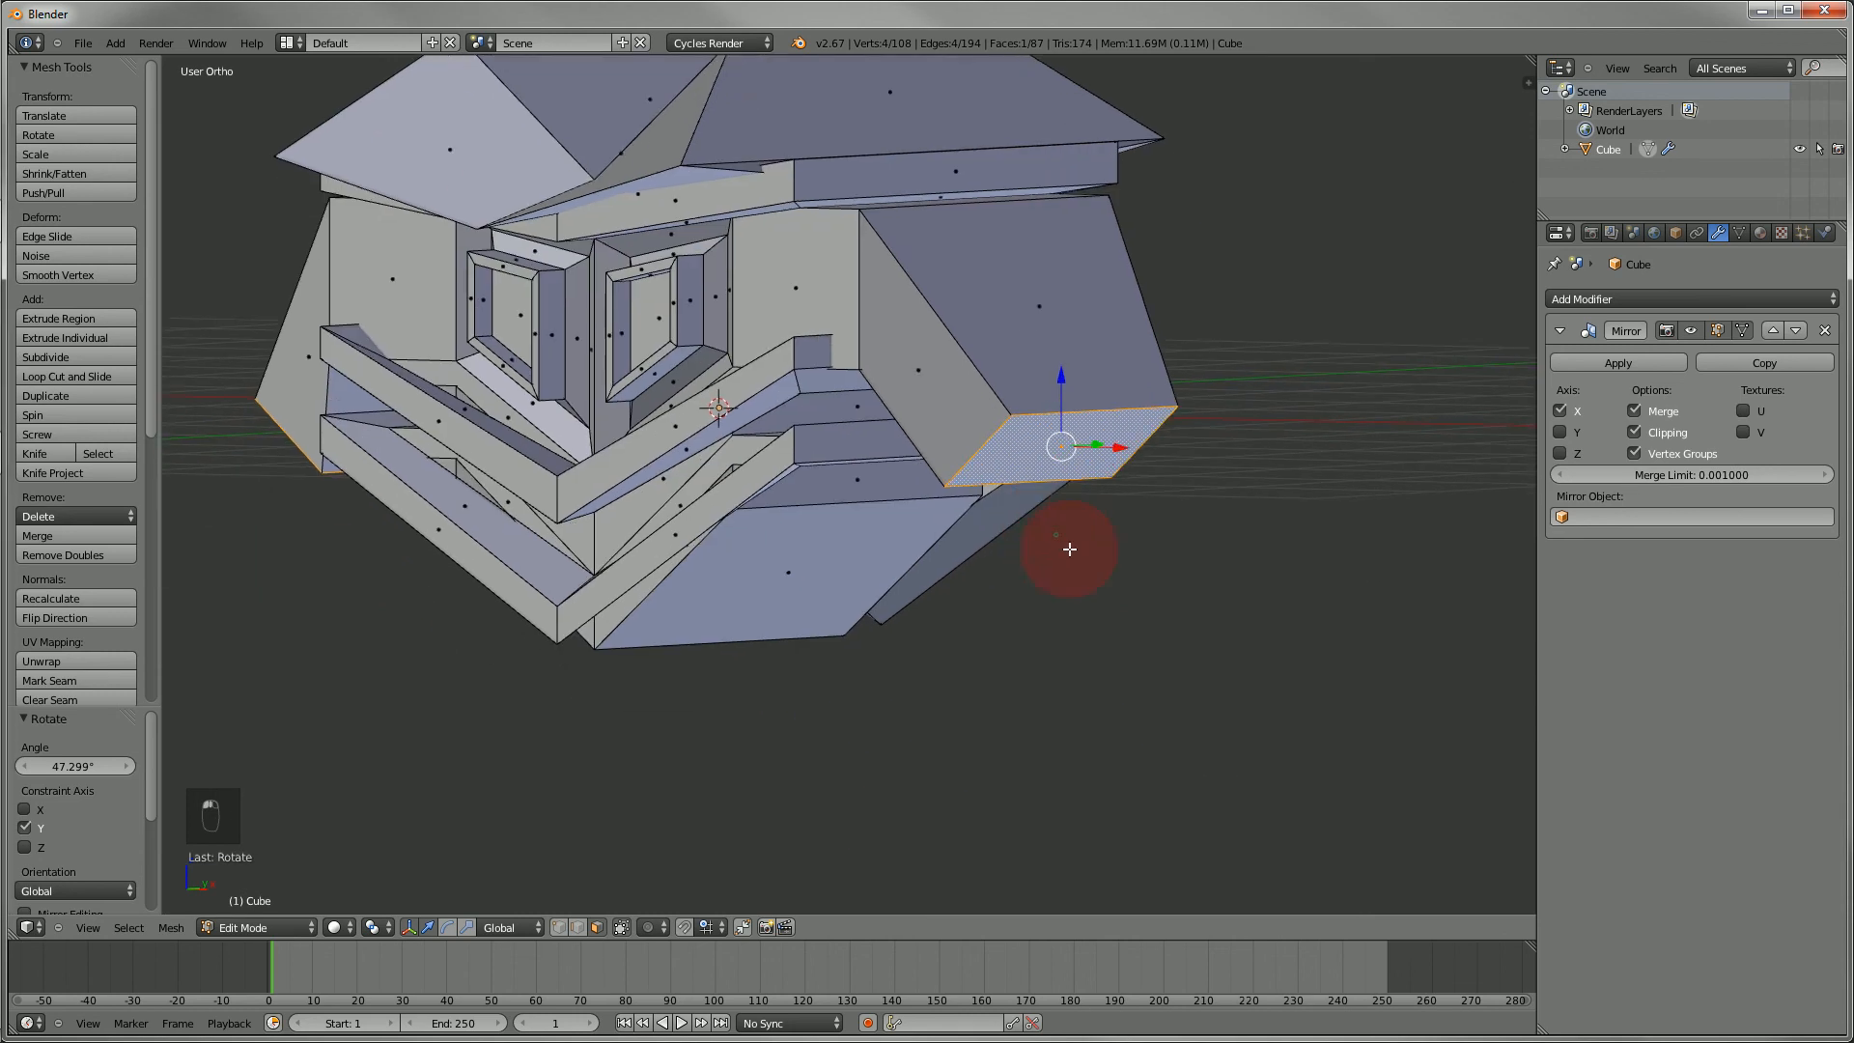
pyautogui.press('e')
pyautogui.click(1227, 684)
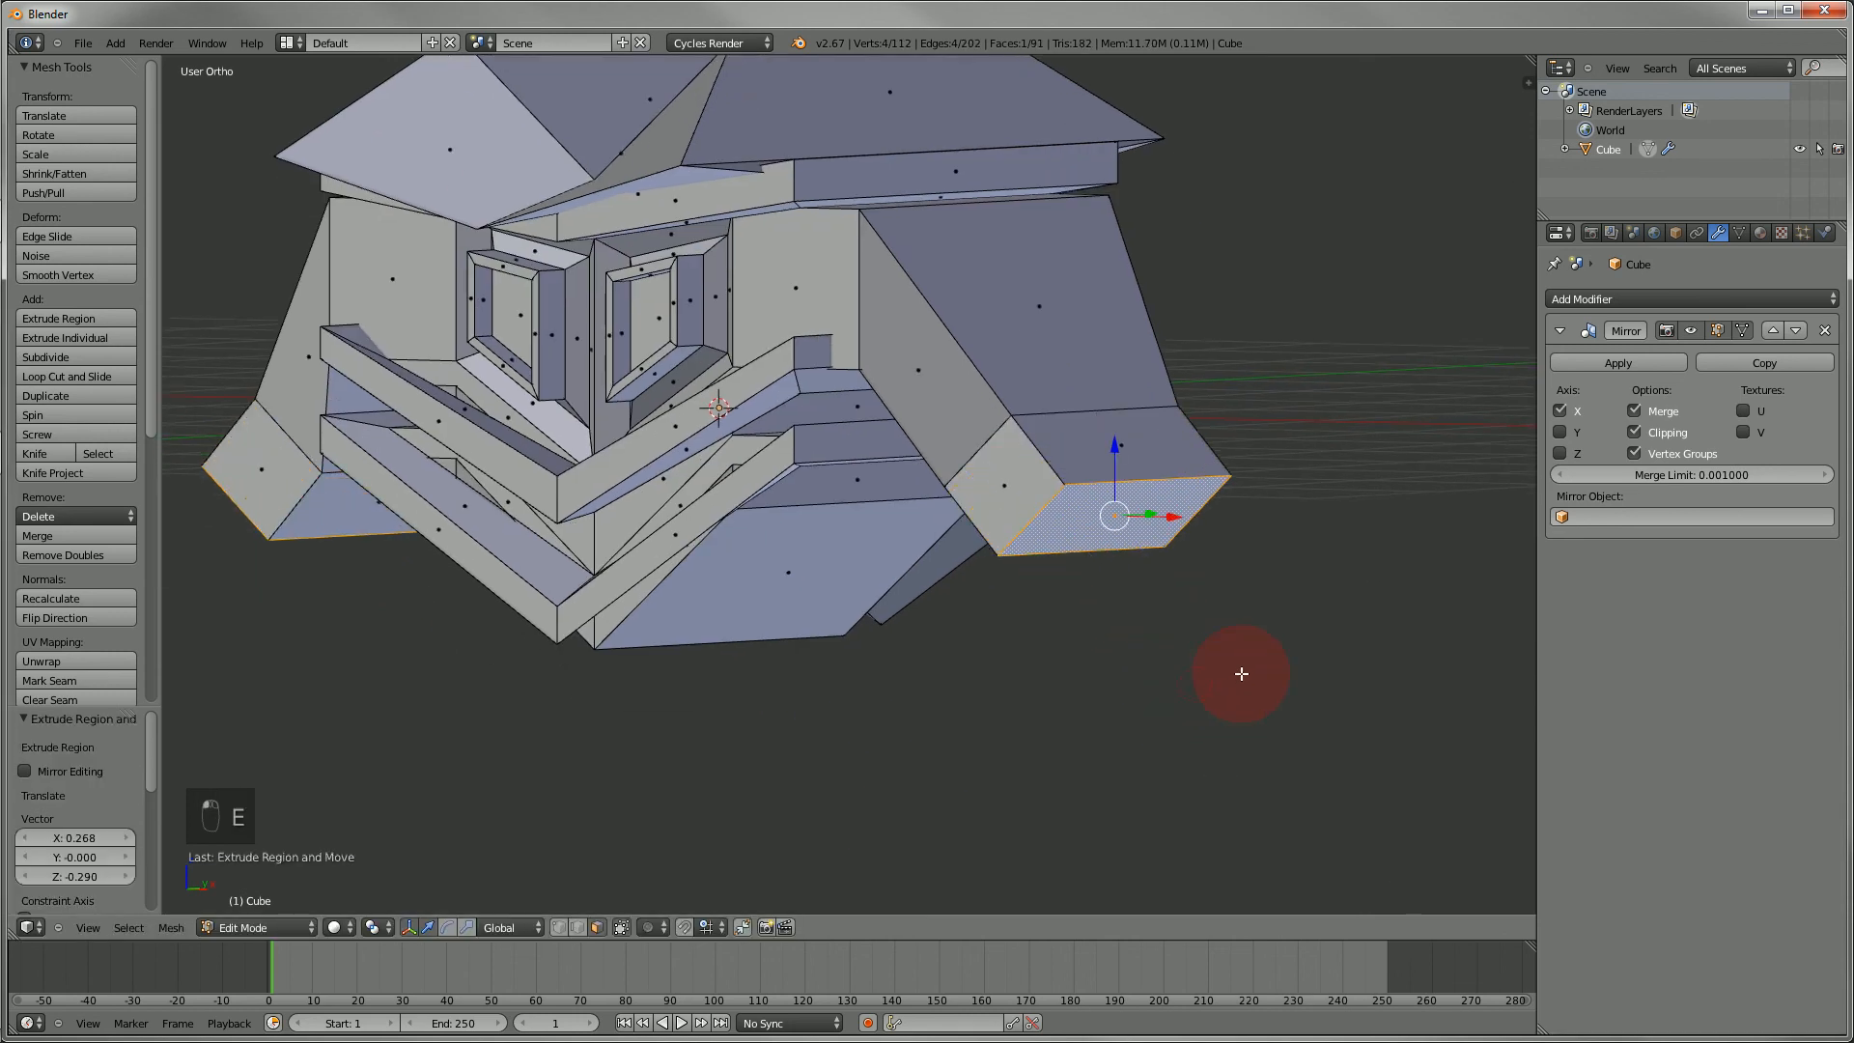
pyautogui.press('g')
pyautogui.middleClick(1233, 670)
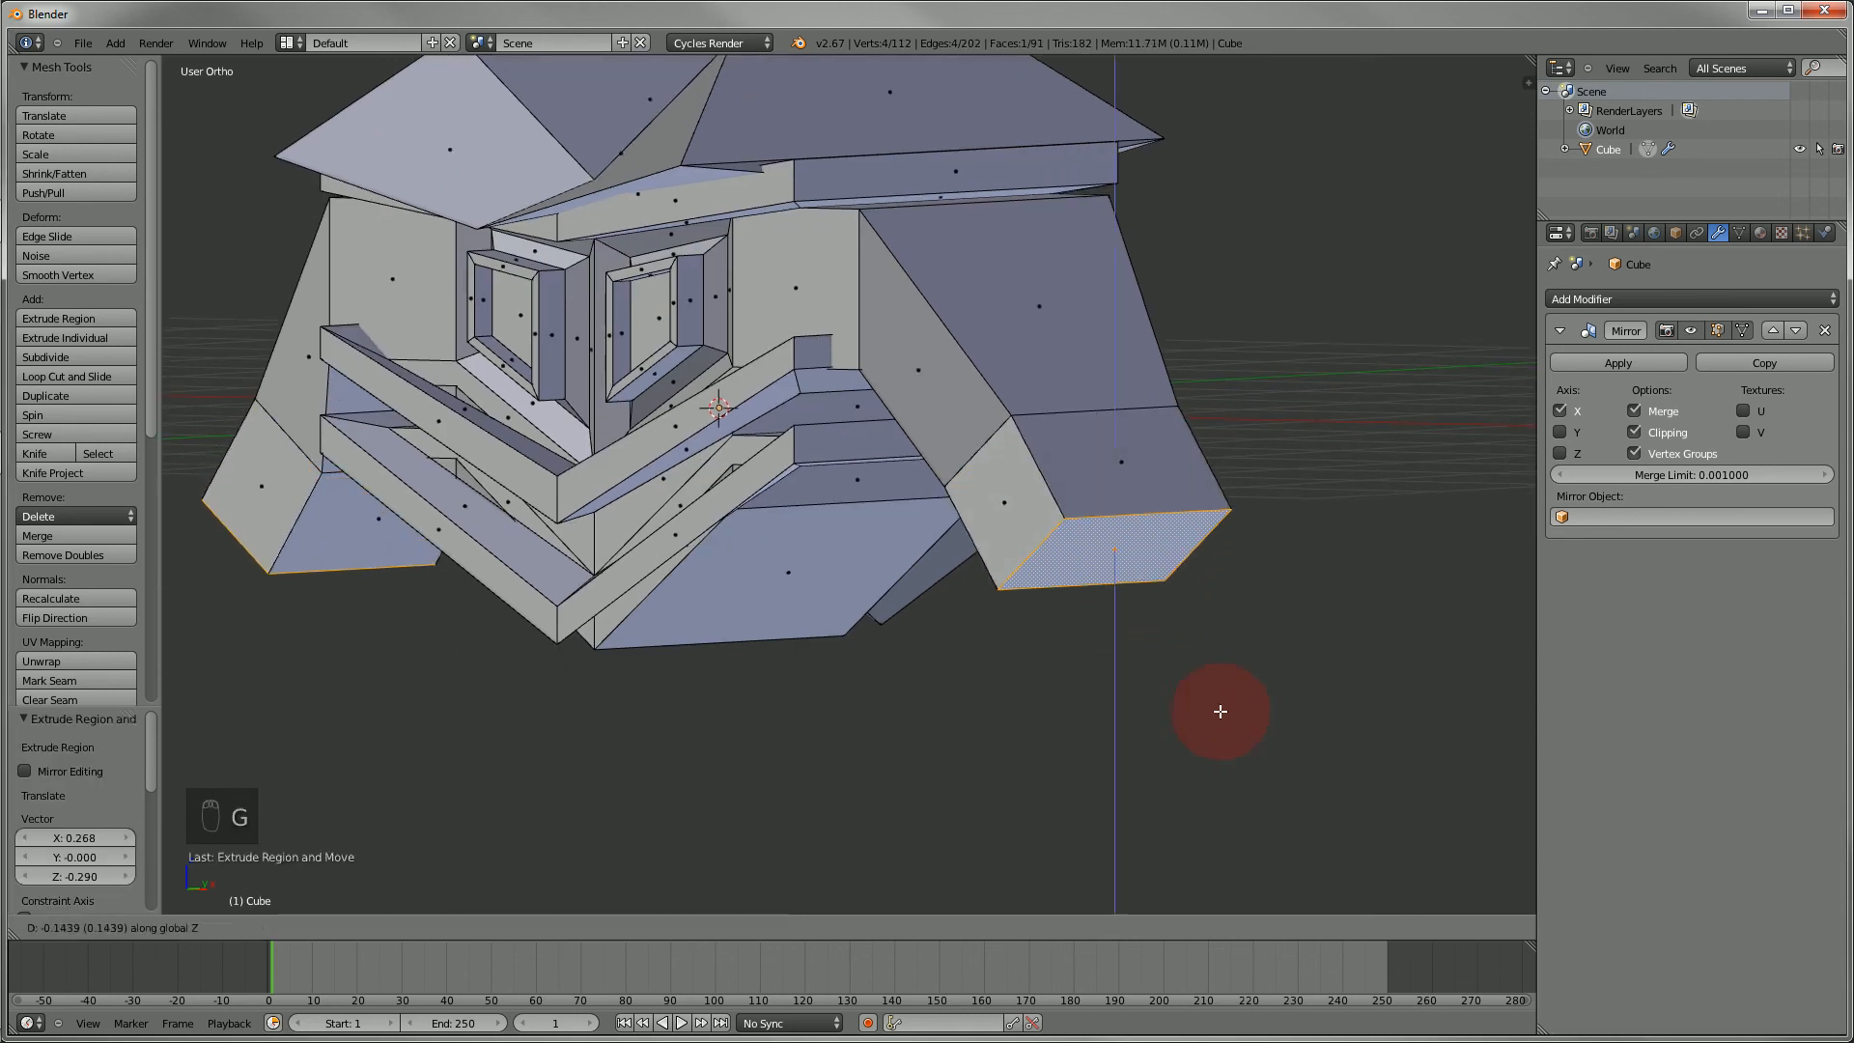
pyautogui.click(1221, 721)
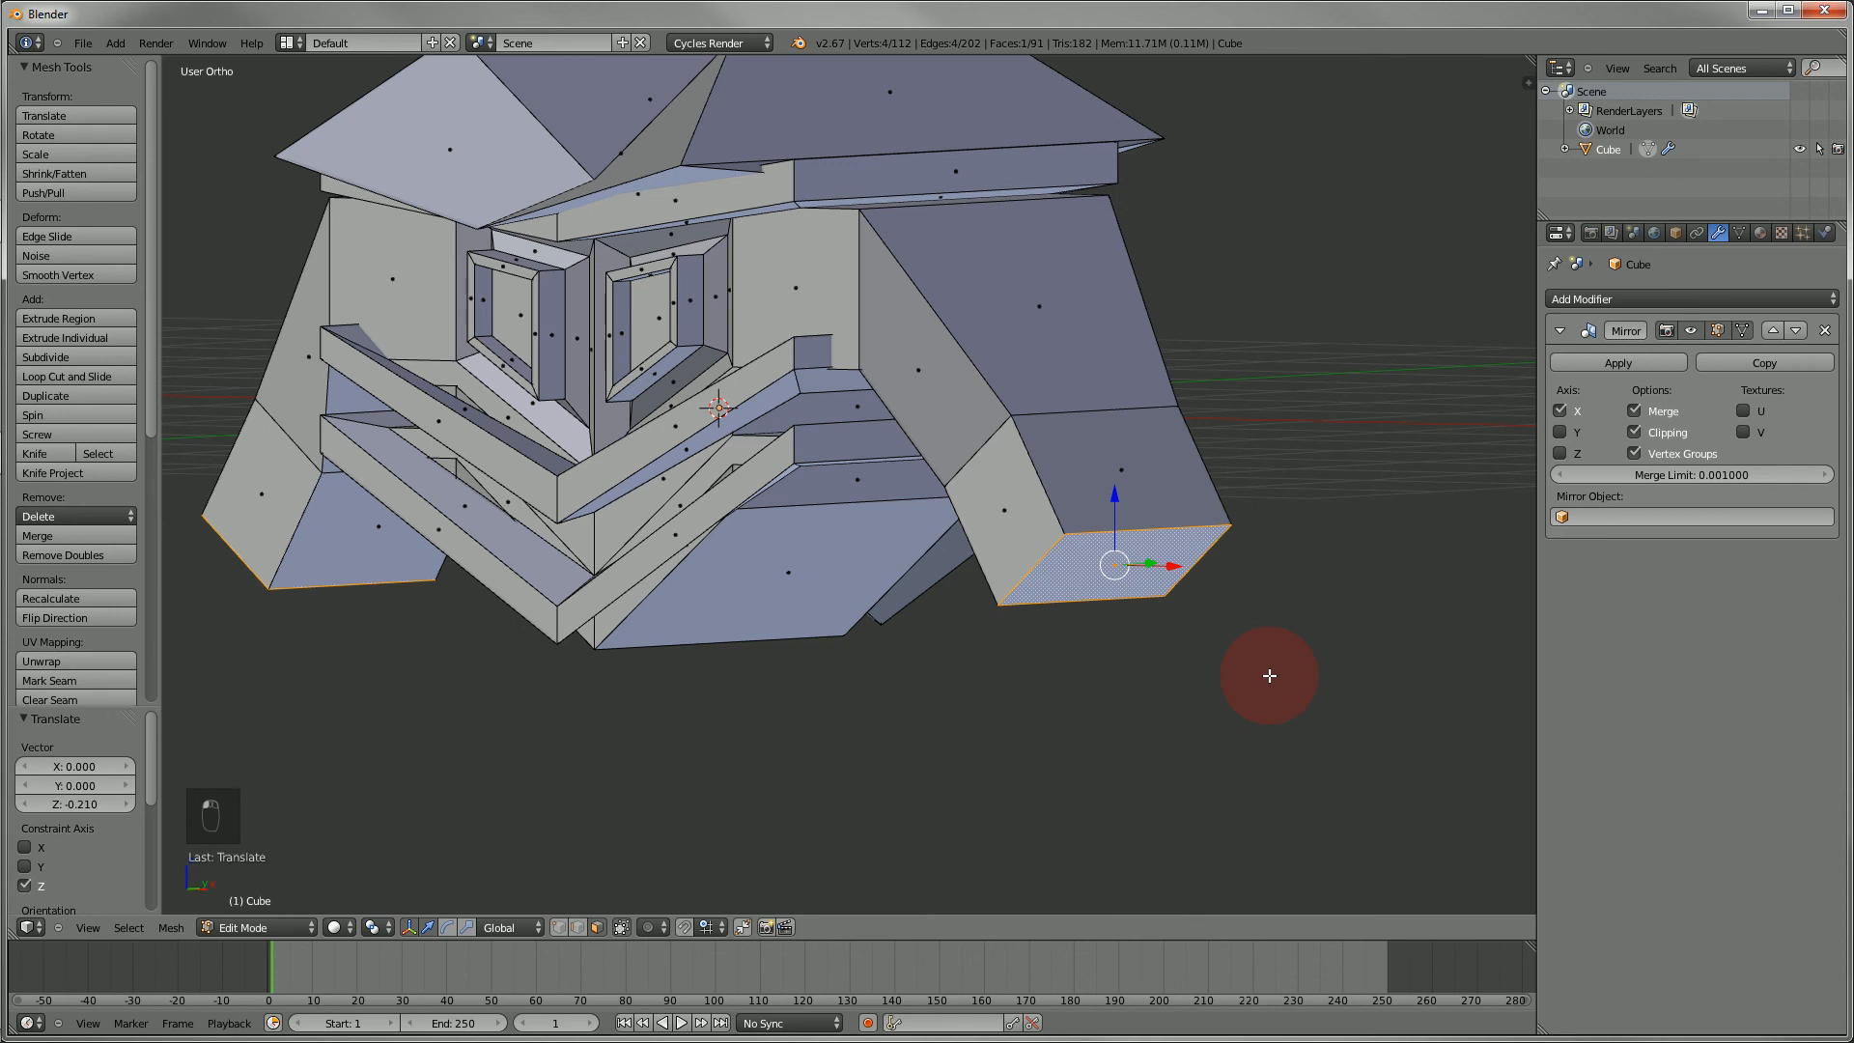
# - Rotate the arm's end face about 19.9° around global Y, scale it up, and deselect everything
pyautogui.press('r')
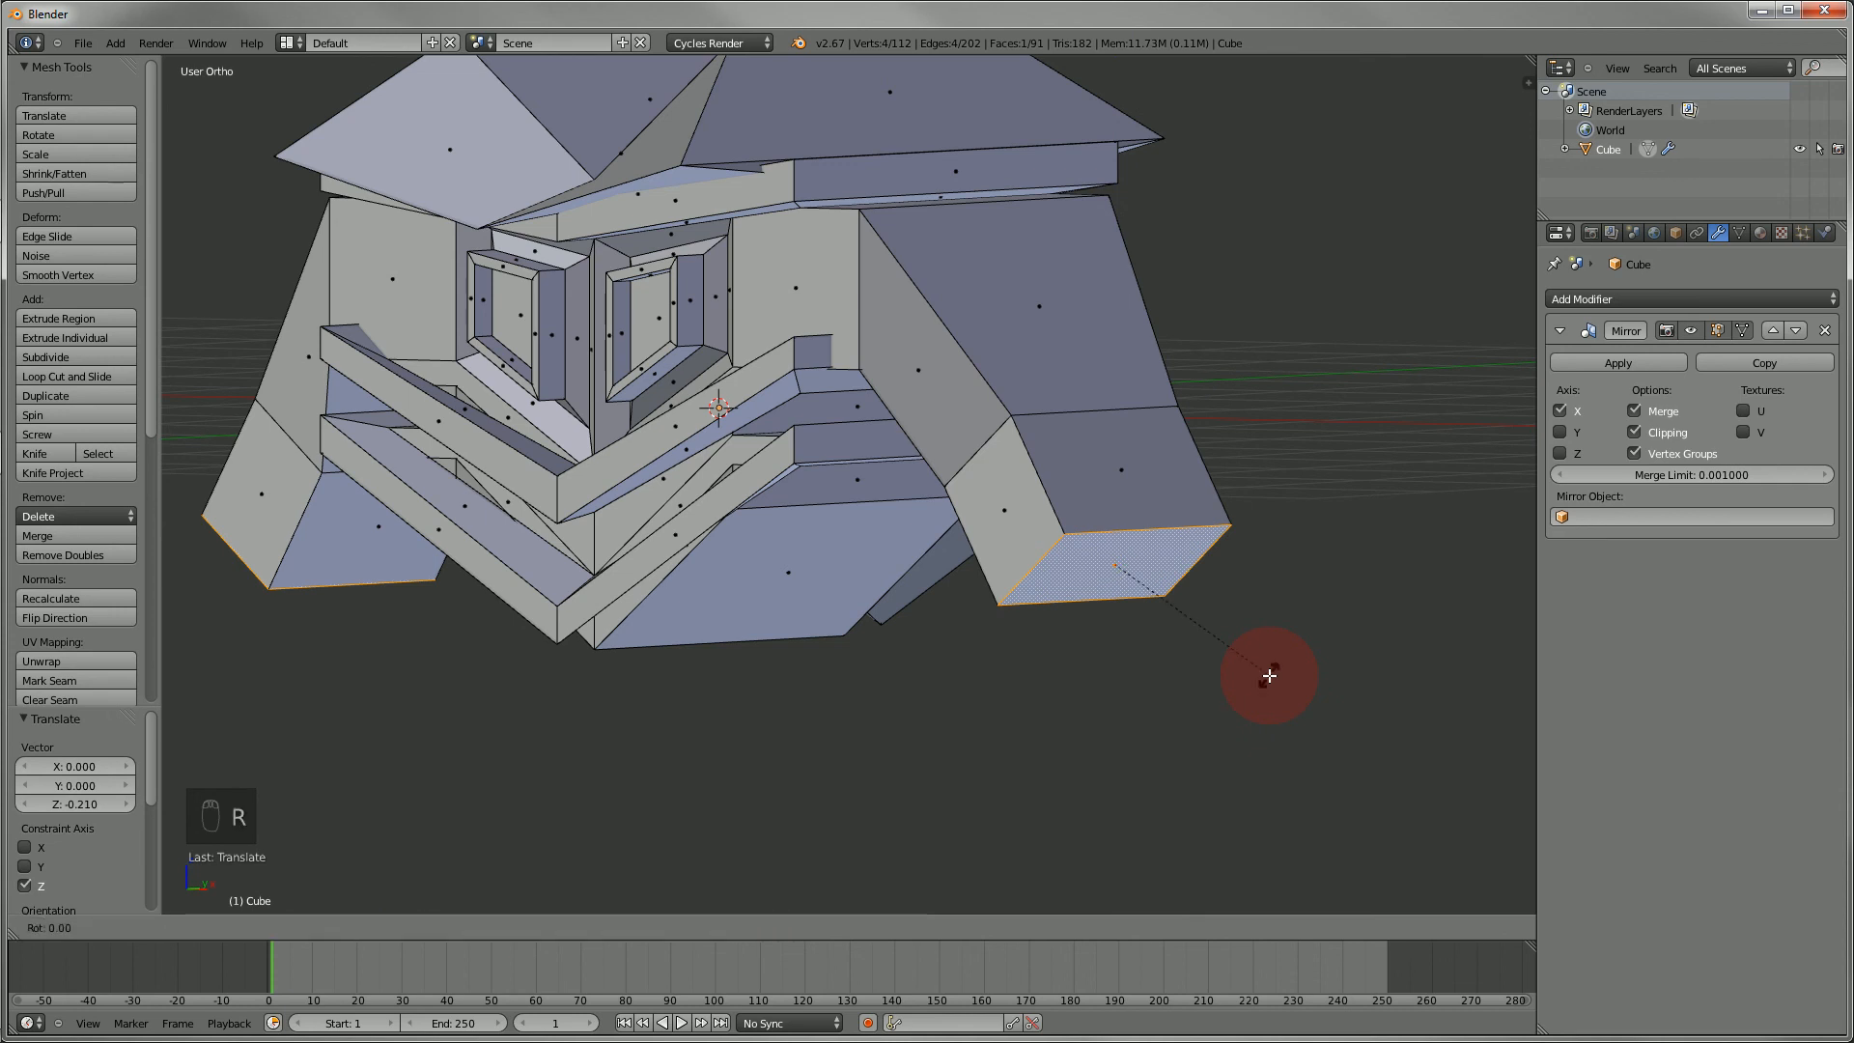
pyautogui.press('y')
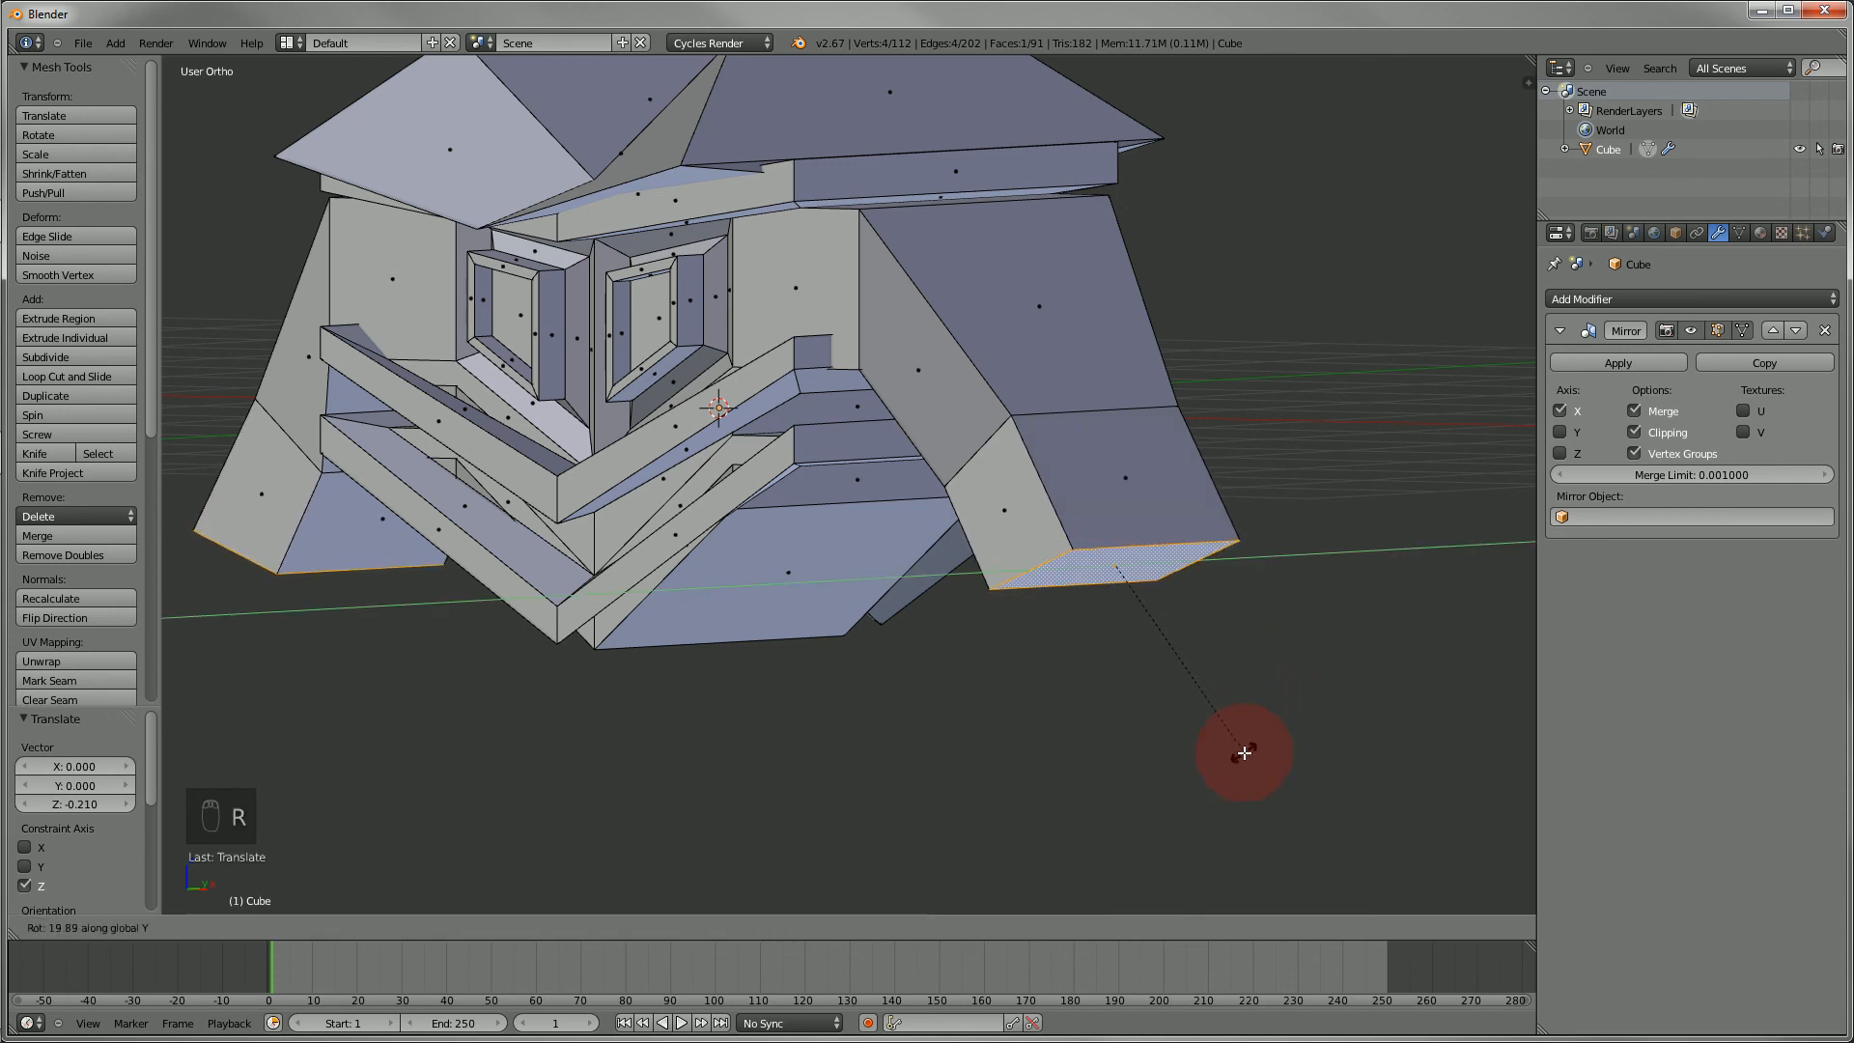
pyautogui.click(1244, 753)
pyautogui.press('s')
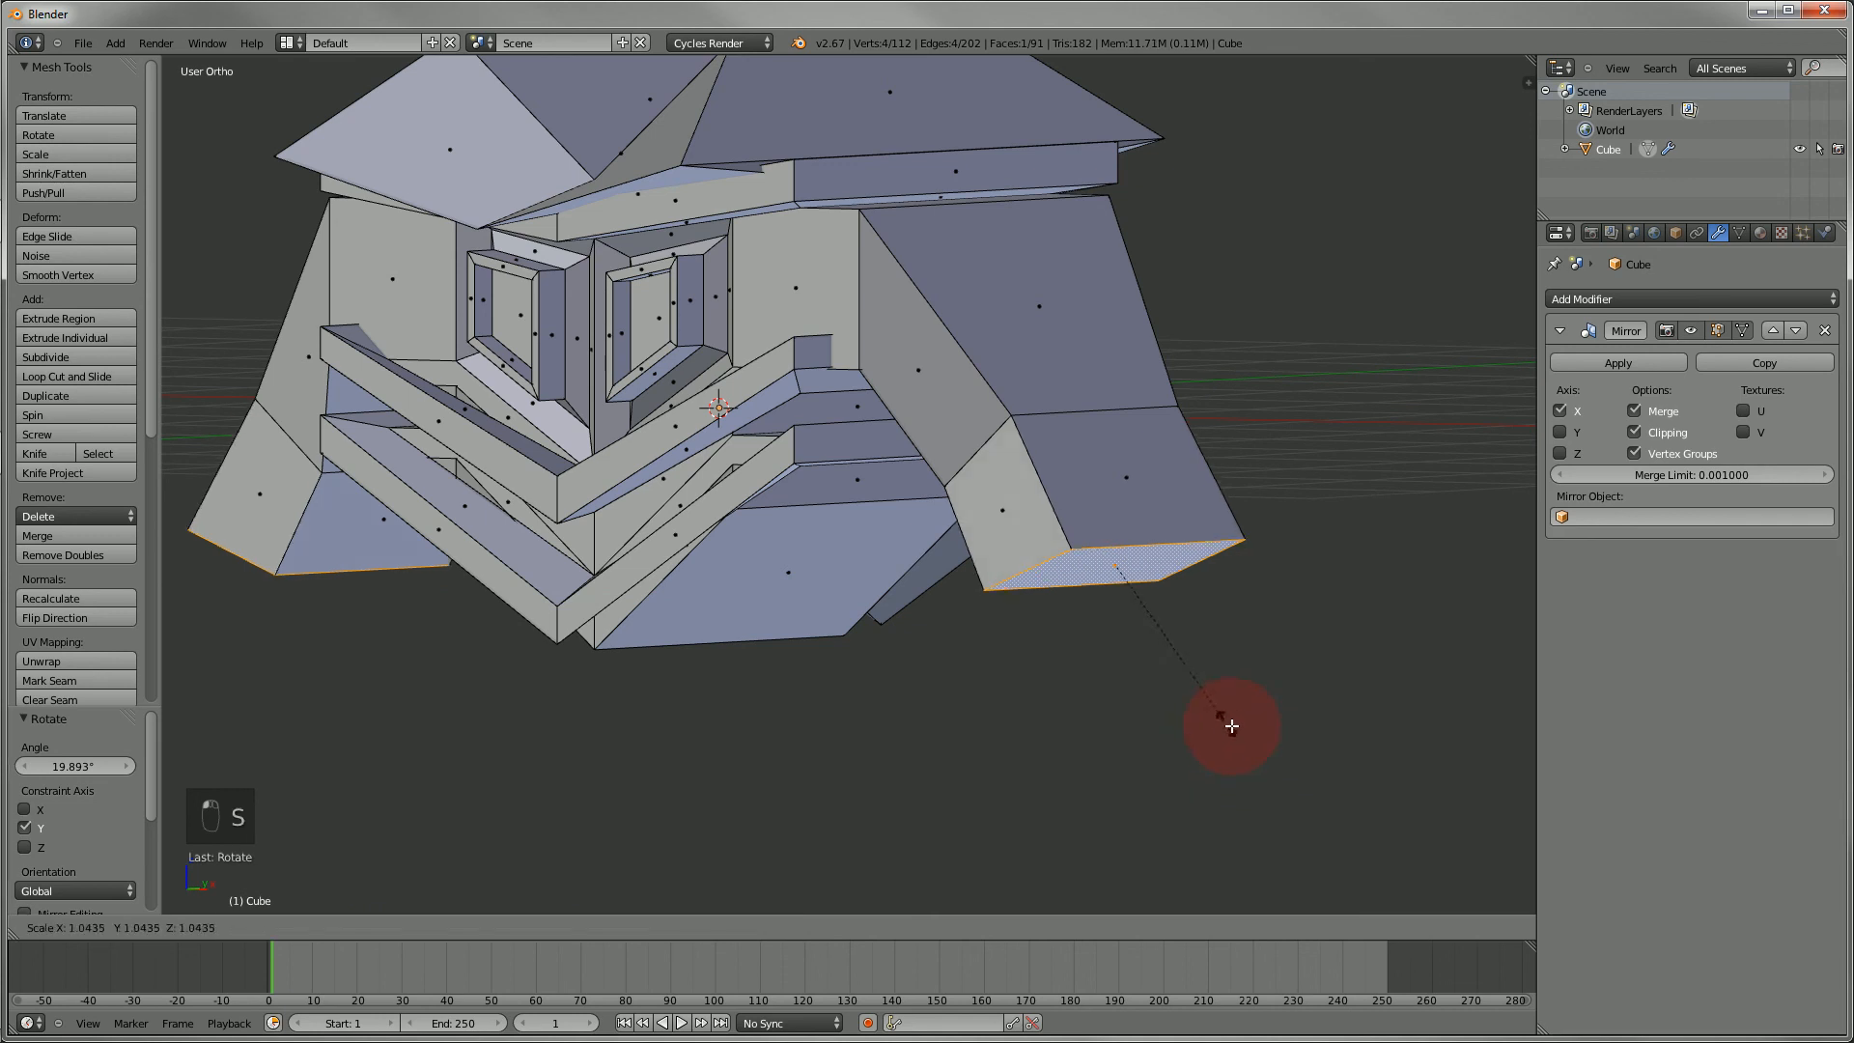
pyautogui.click(1278, 737)
pyautogui.press('a')
pyautogui.moveTo(802, 643); pyautogui.dragTo(857, 558, button='middle')
pyautogui.press('KP_1')
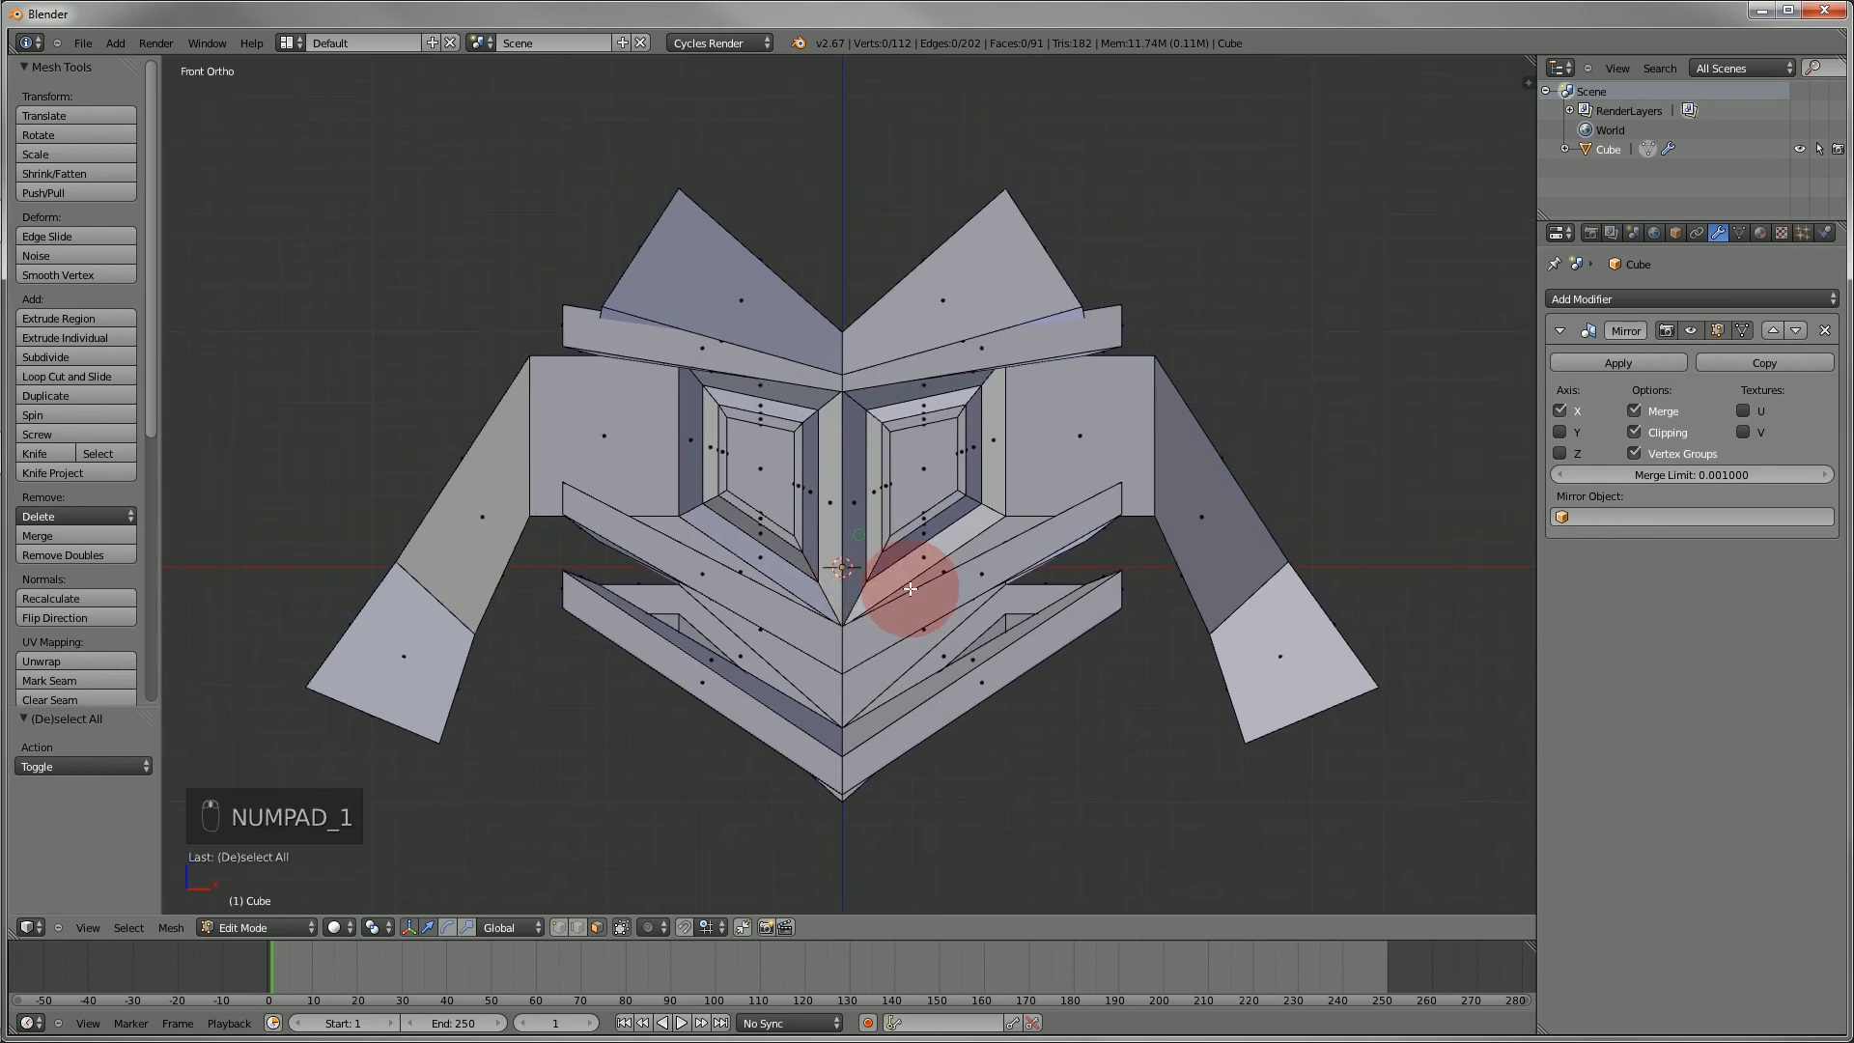